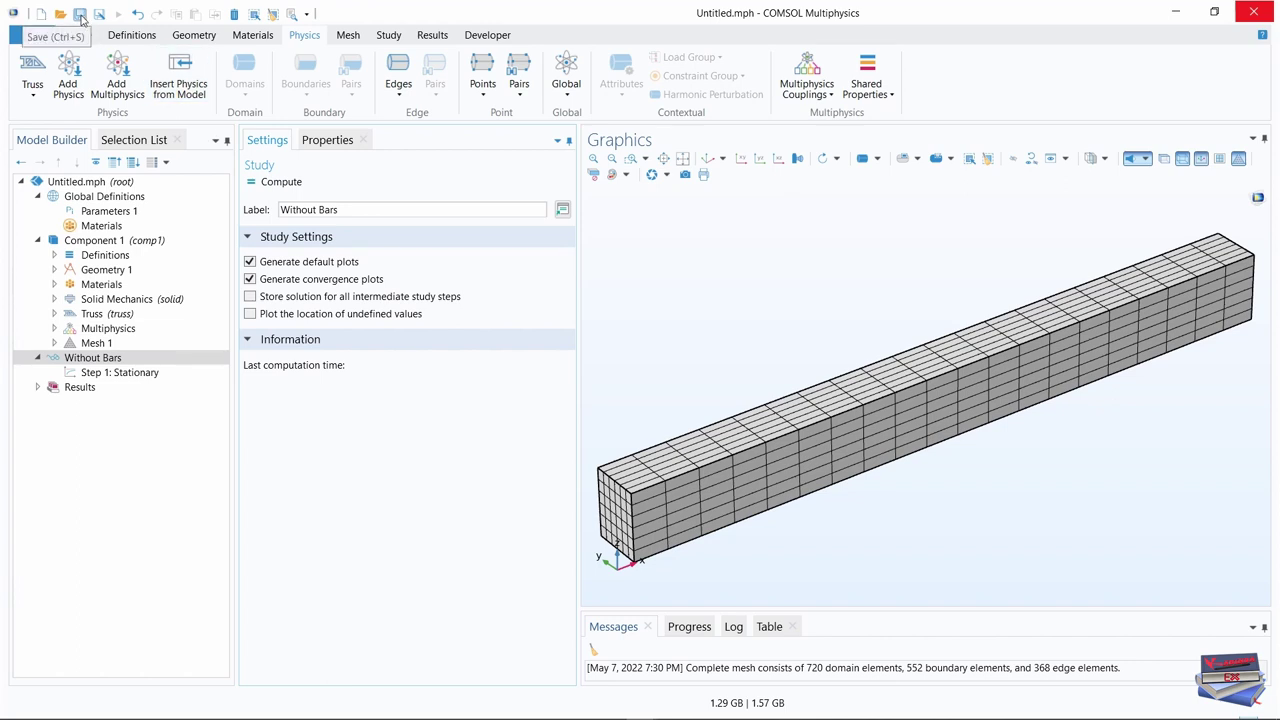
Save the untitled model as concrete beam_KabinEx.mph
left_click(80, 16)
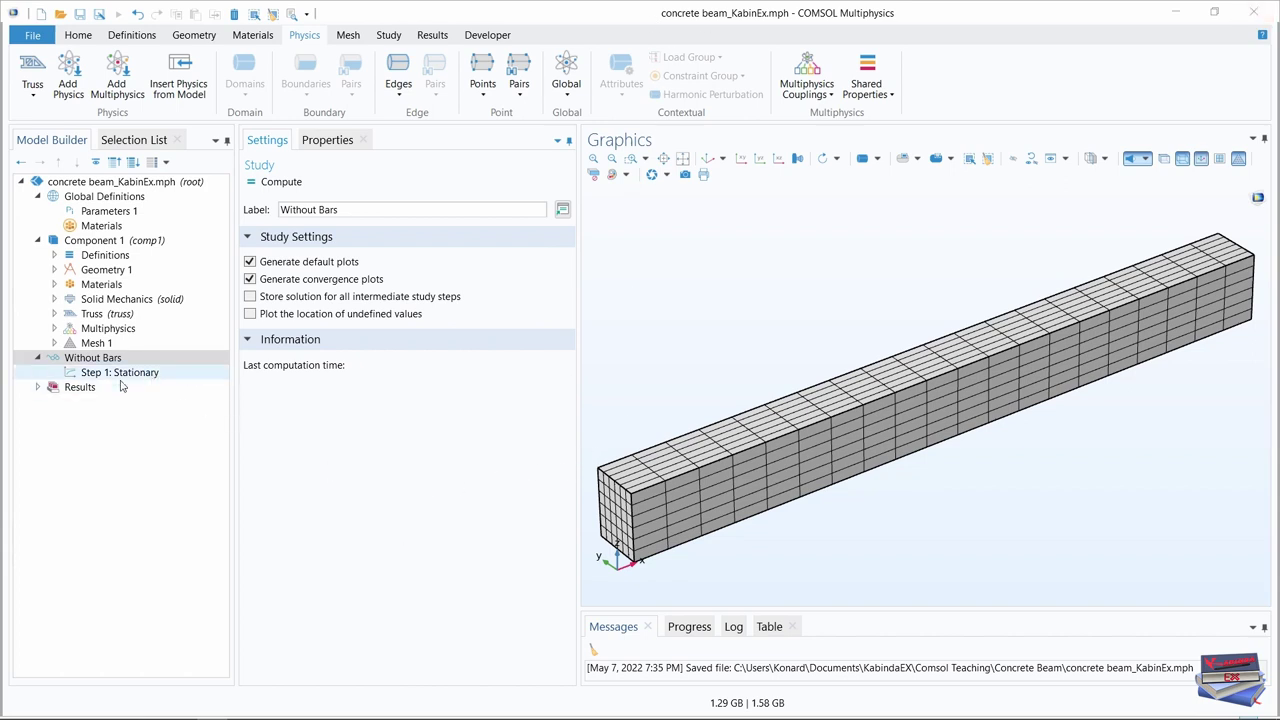
Enable model configuration changes for the Without Bars Stationary step and disable Concrete 1 under the Solid Mechanics linear elastic material
left_click(88, 358)
left_click(118, 374)
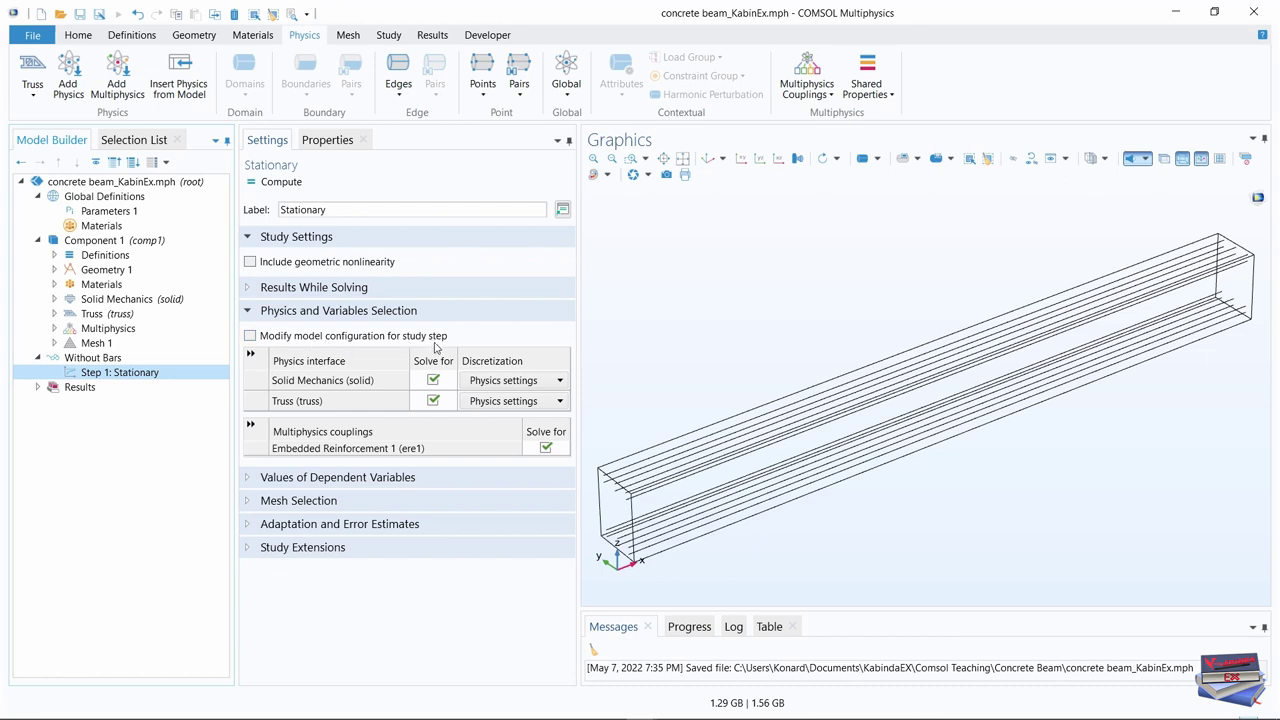
left_click(250, 336)
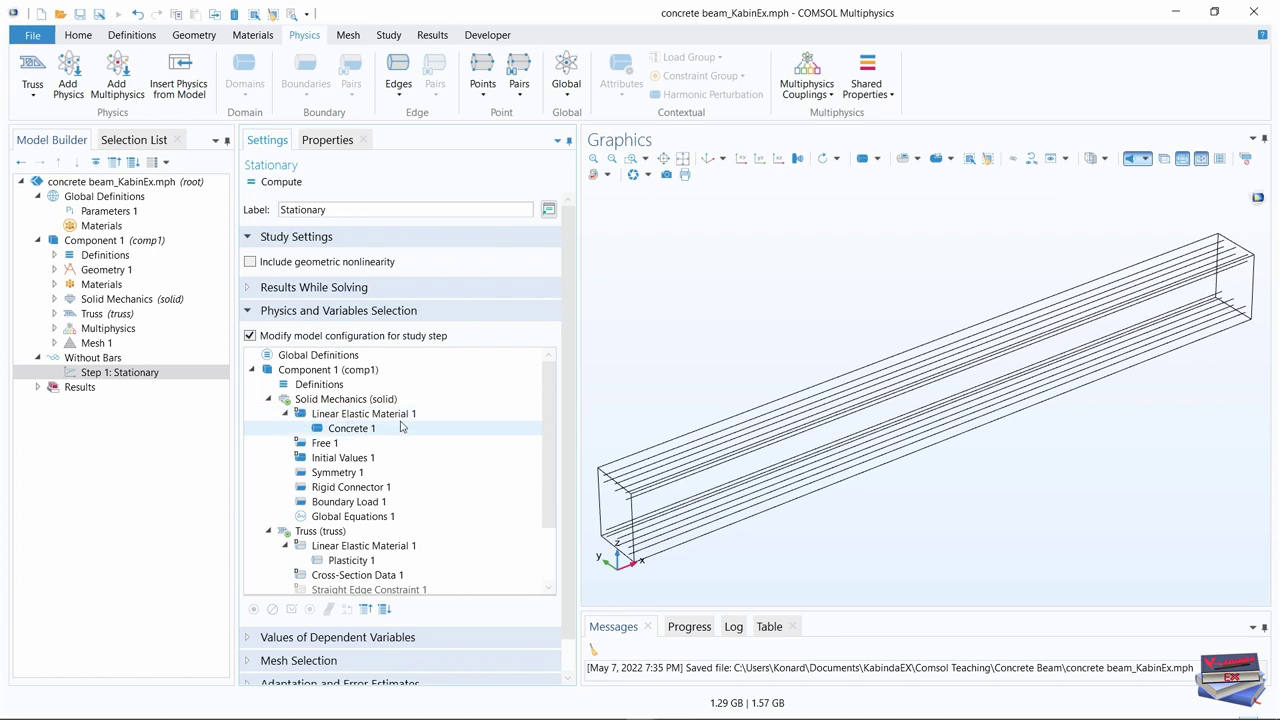
left_click(355, 431)
right_click(270, 433)
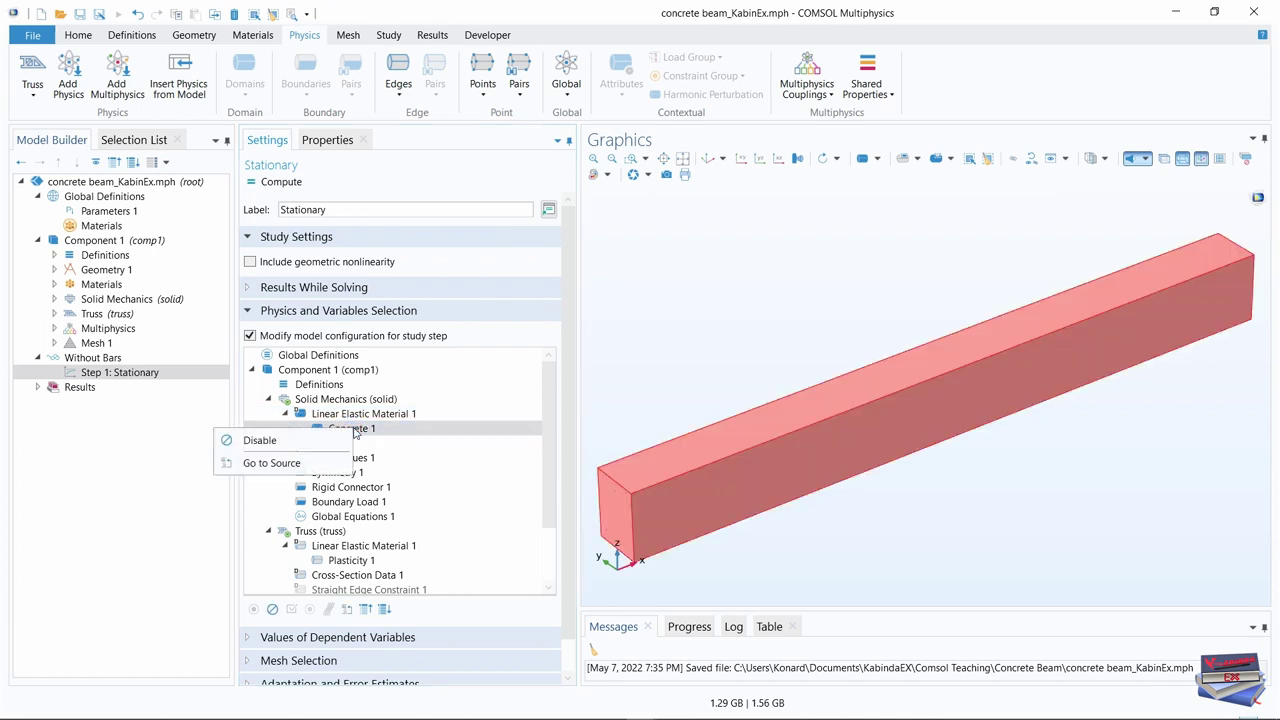
key("Escape")
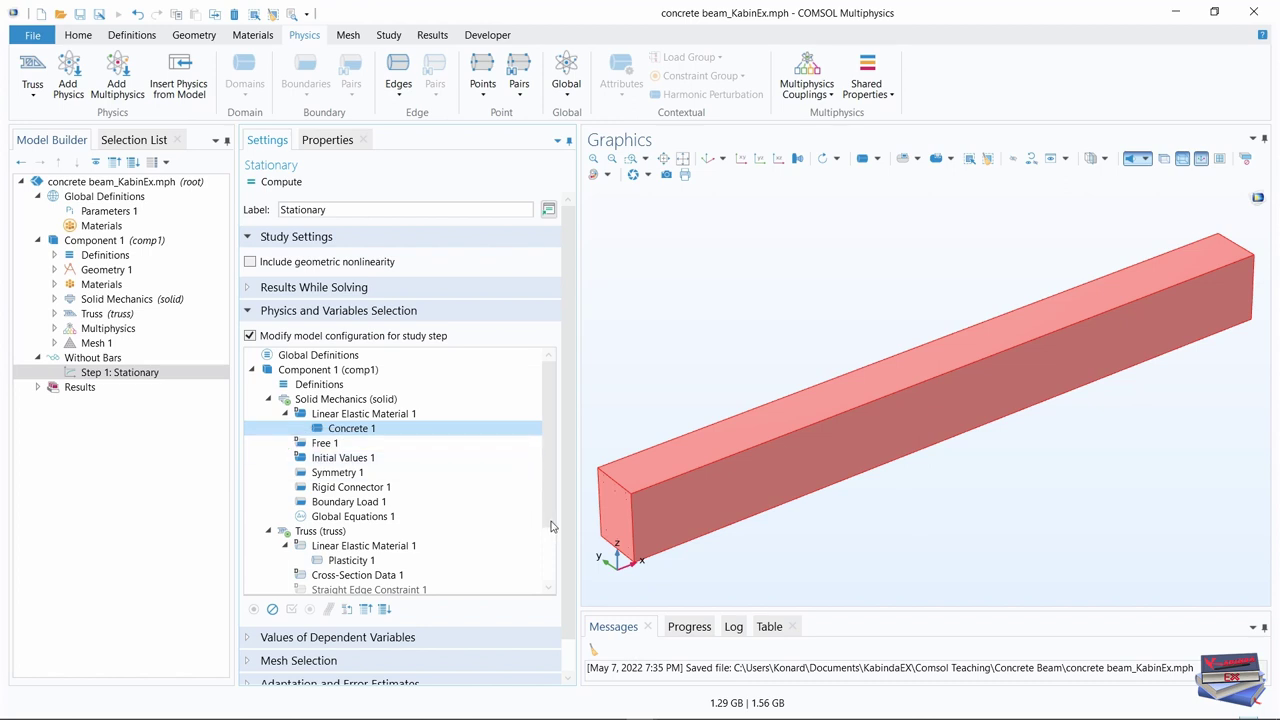
key("F3")
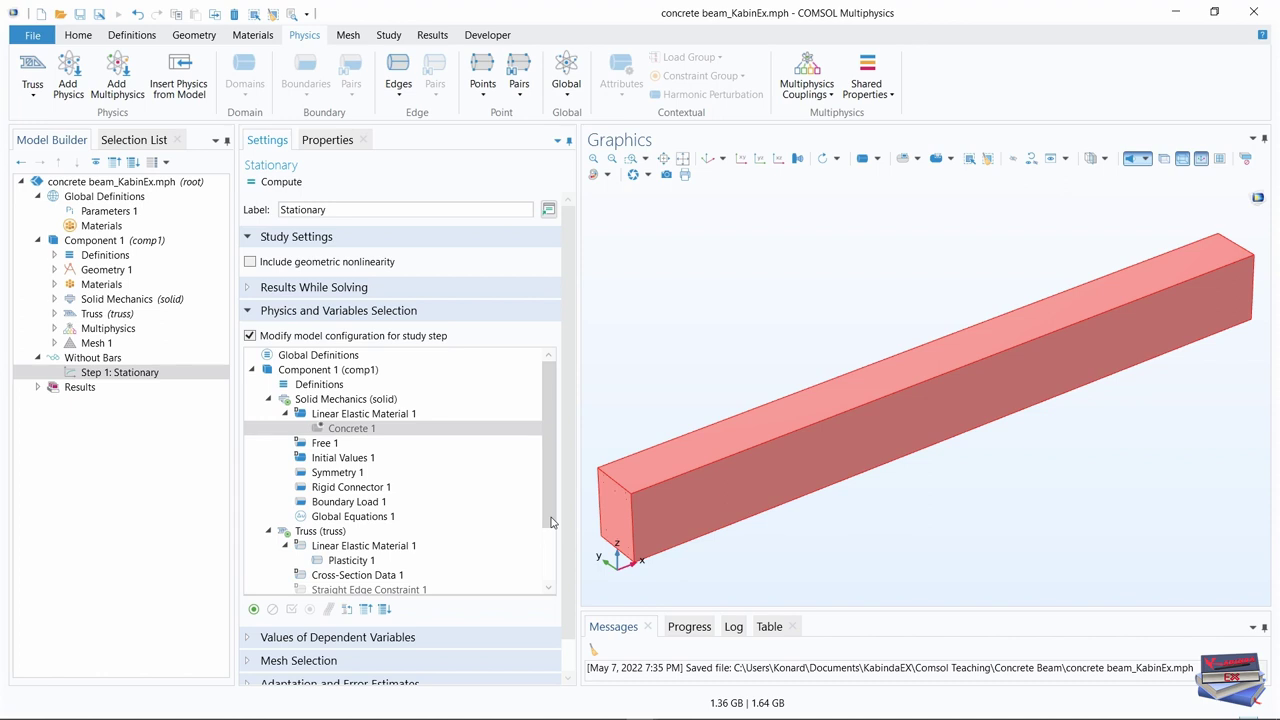
Disable the Truss interface and the Embedded Reinforcement 1 coupling in the model for the Stationary step
left_click_drag(549, 443, 537, 508)
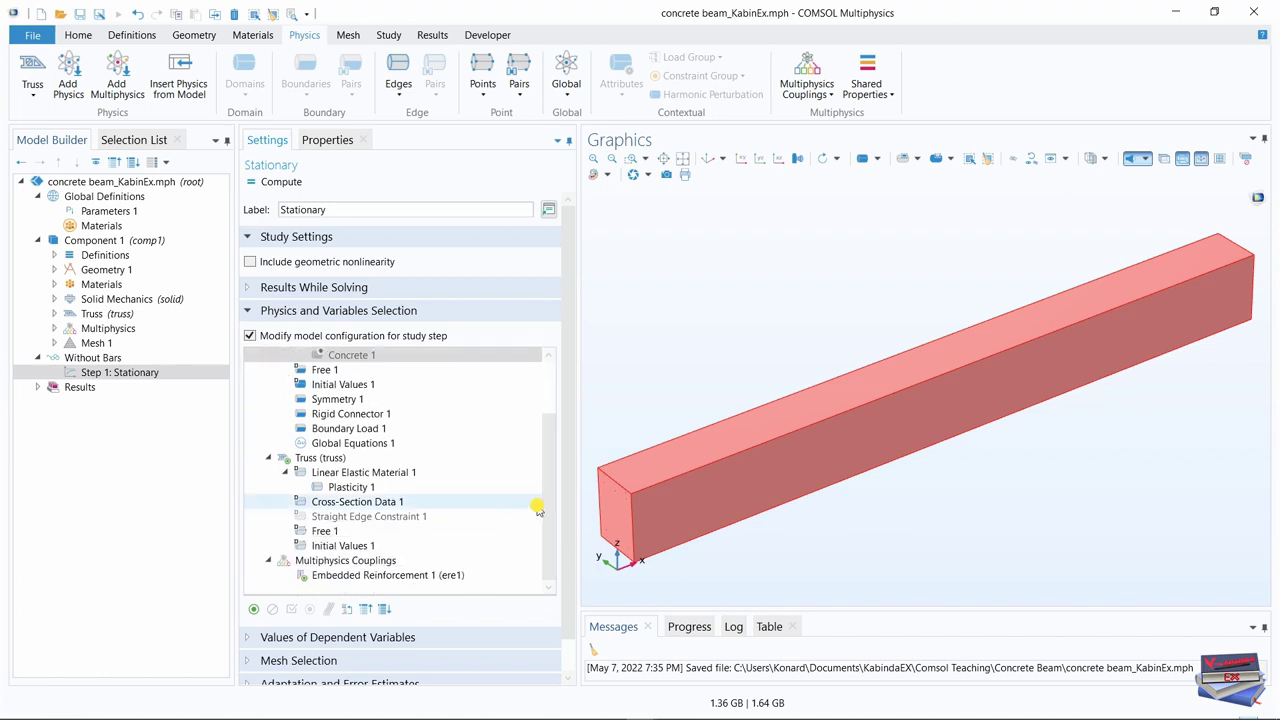
left_click(321, 458)
right_click(322, 459)
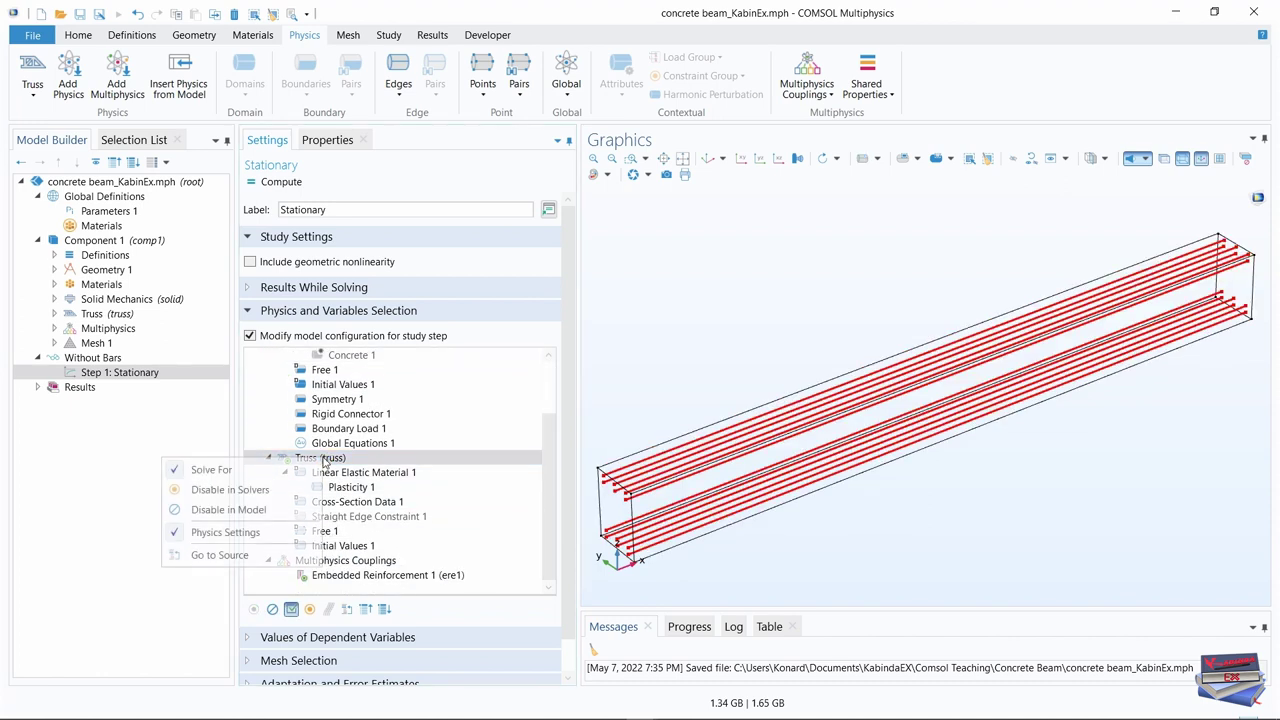
left_click(222, 510)
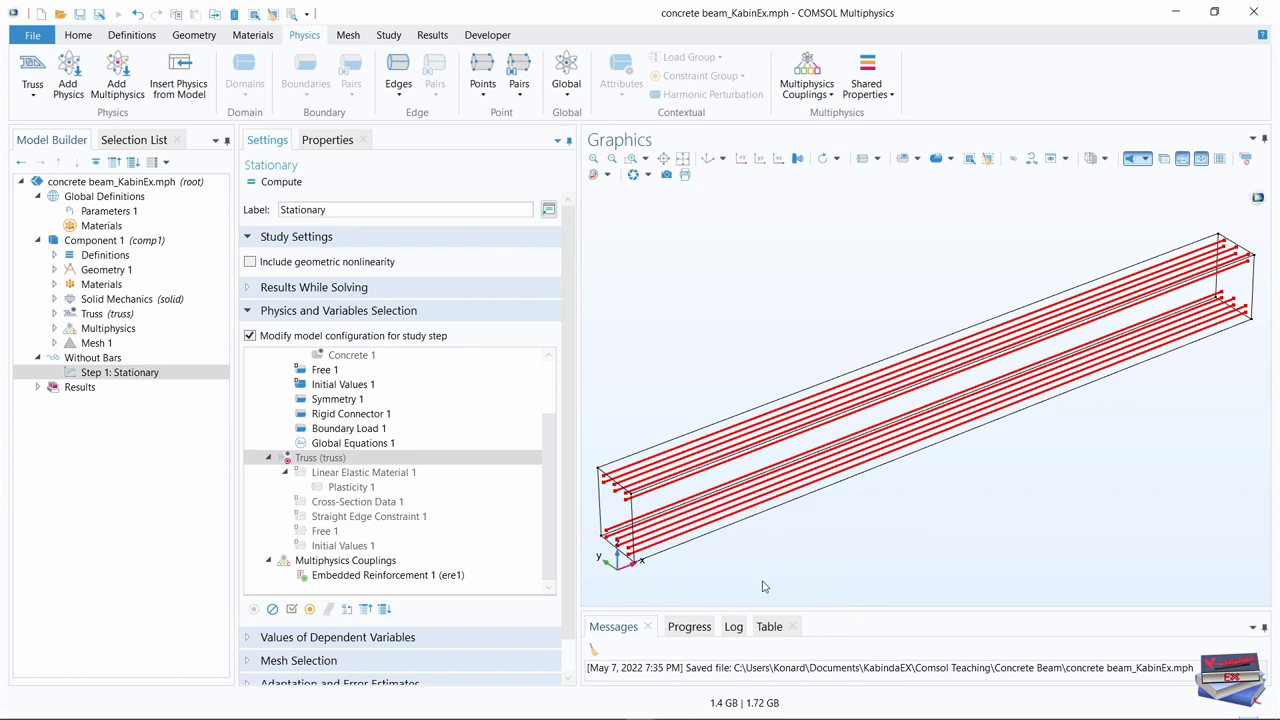
left_click(352, 577)
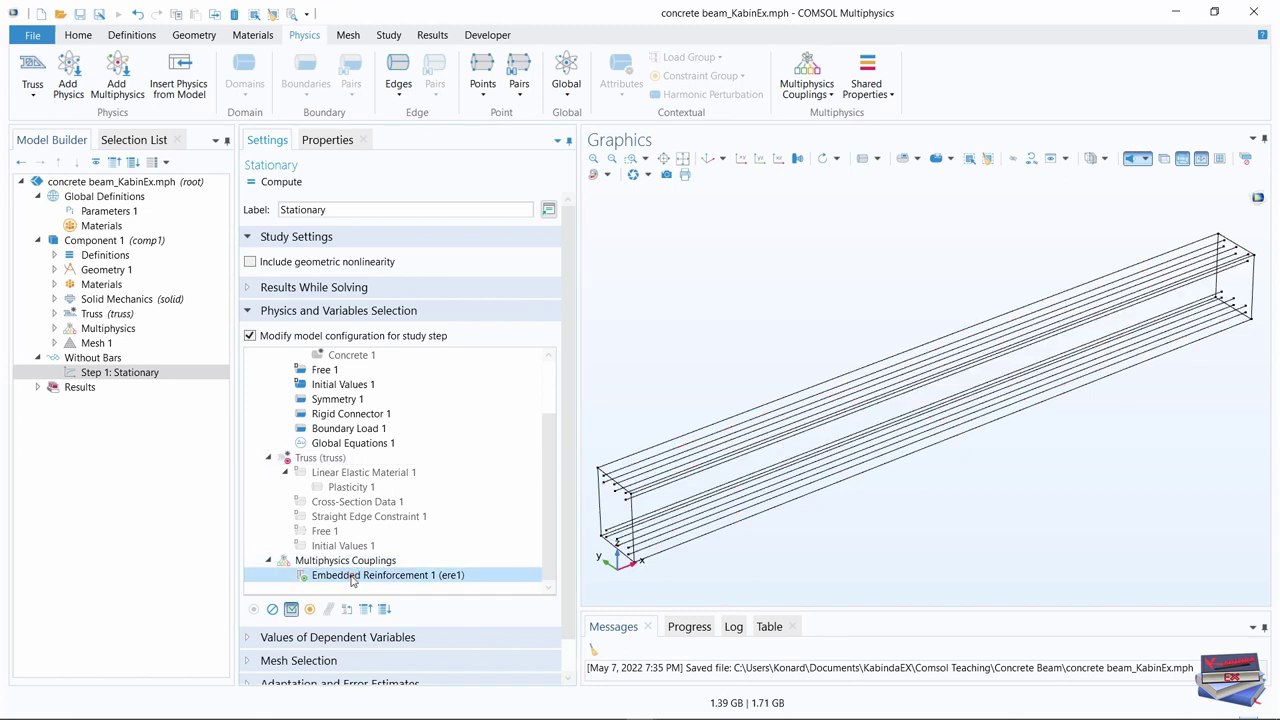
right_click(351, 578)
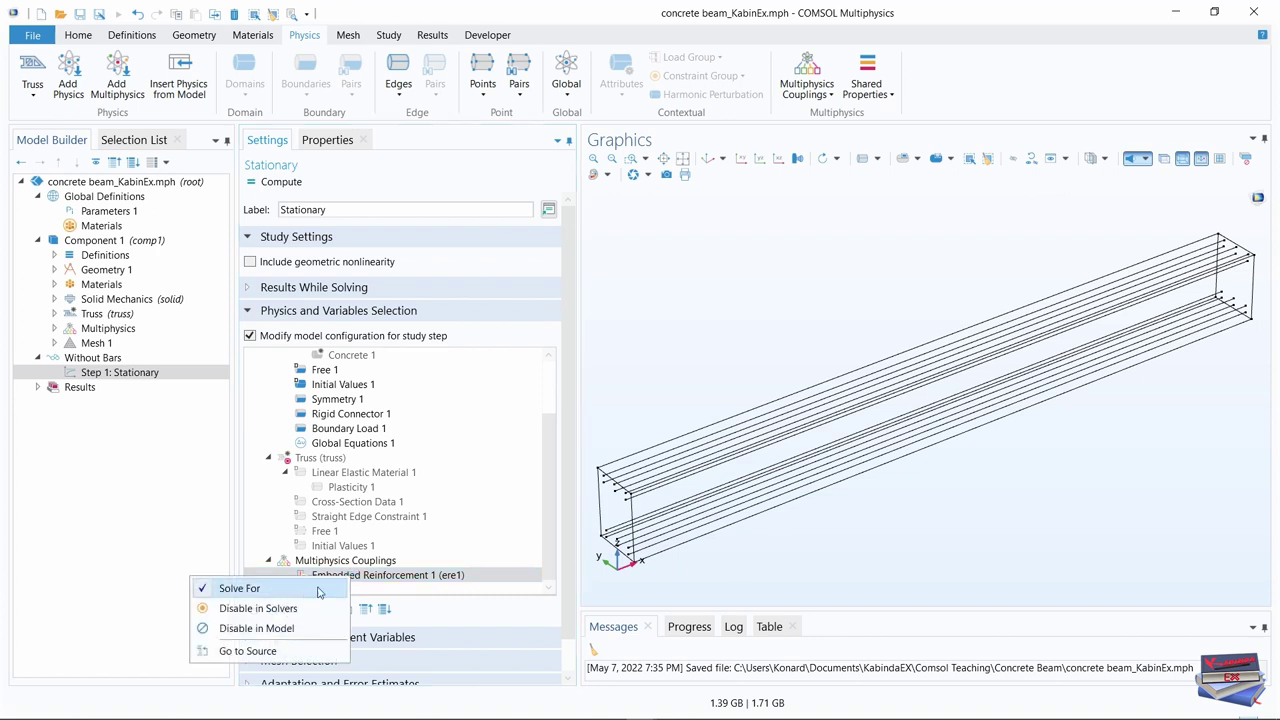
left_click(256, 628)
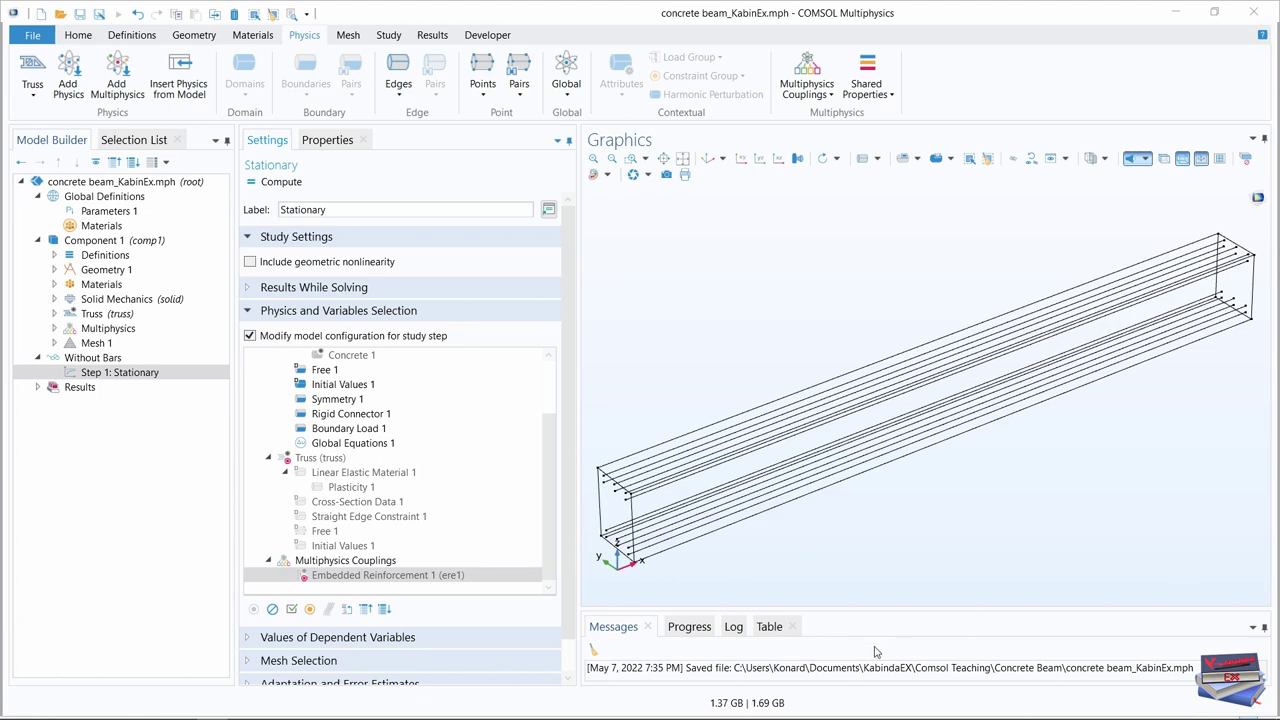
Enable an auxiliary sweep for the Stationary step and add para (Parameter used for parametric sweep) as its parameter
left_click_drag(567, 466, 572, 524)
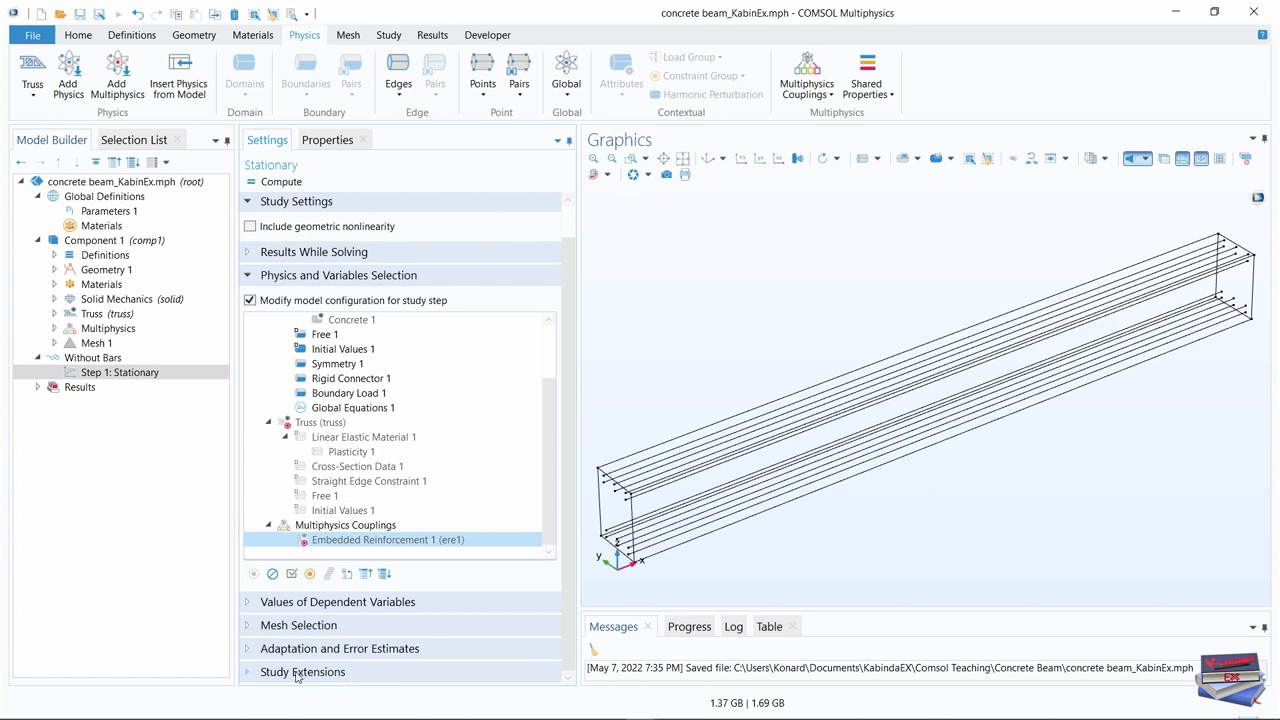
left_click(241, 677)
left_click_drag(567, 440, 565, 587)
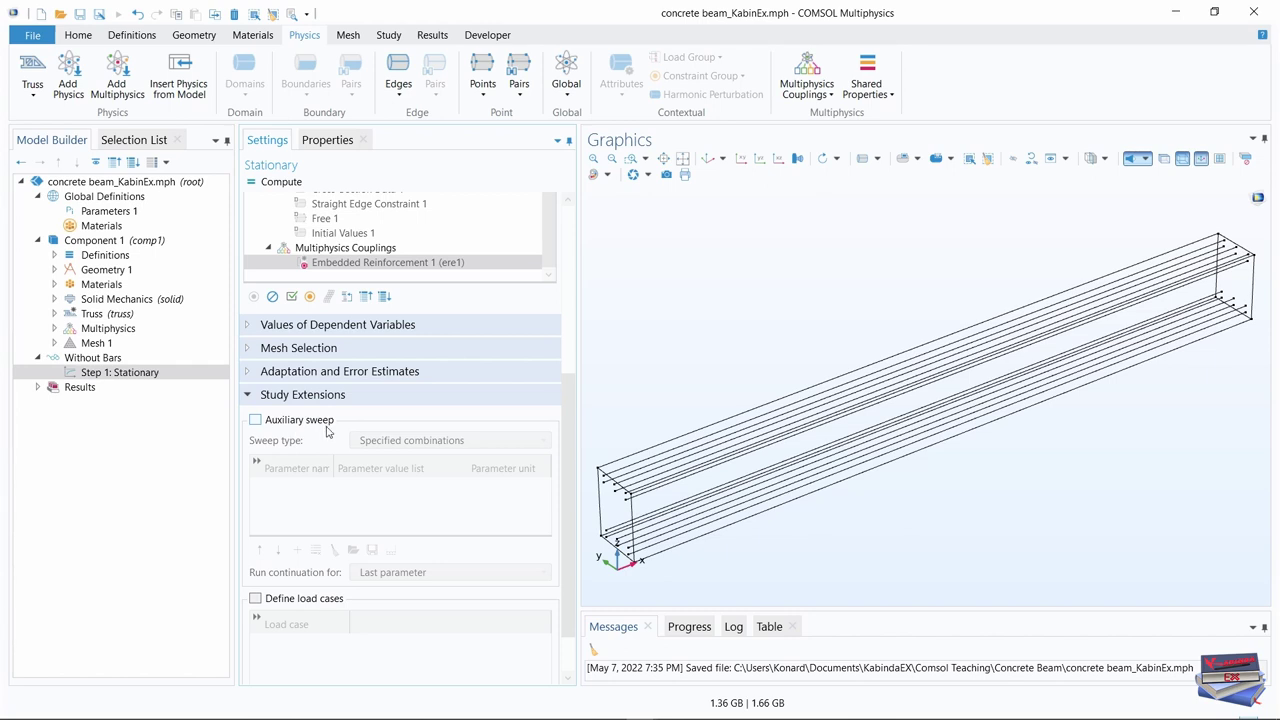
left_click(255, 421)
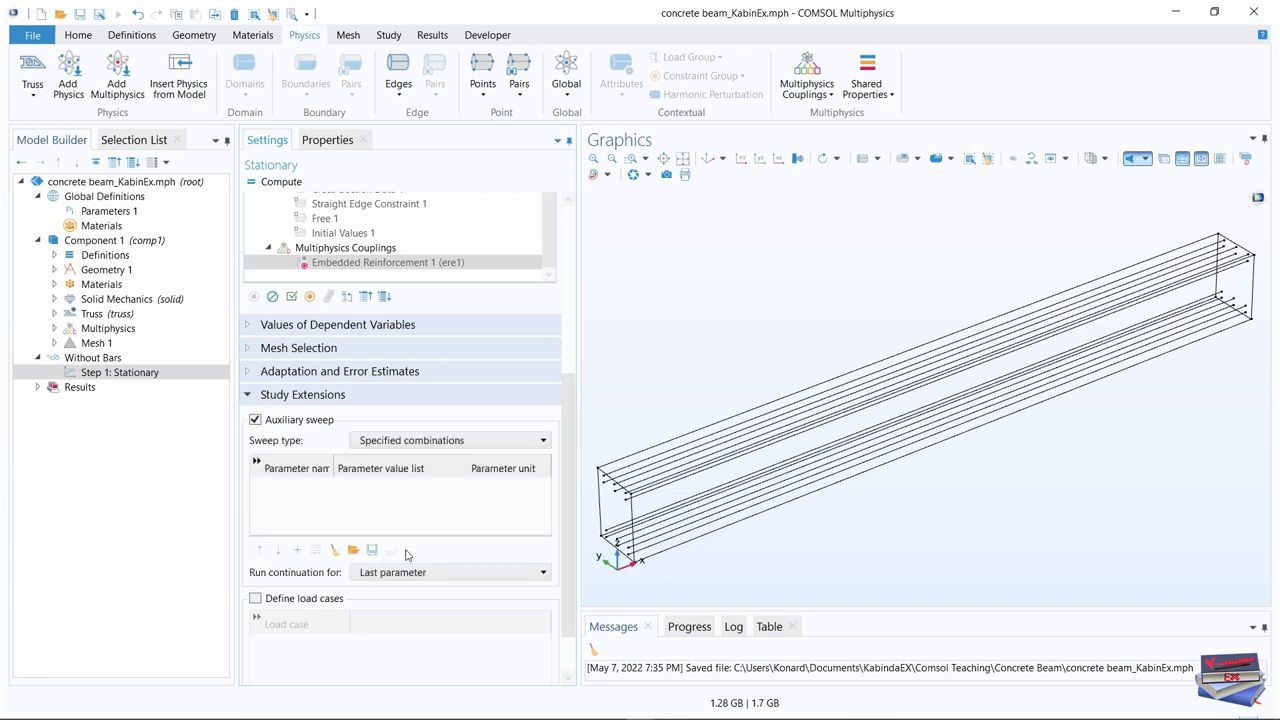
left_click(297, 551)
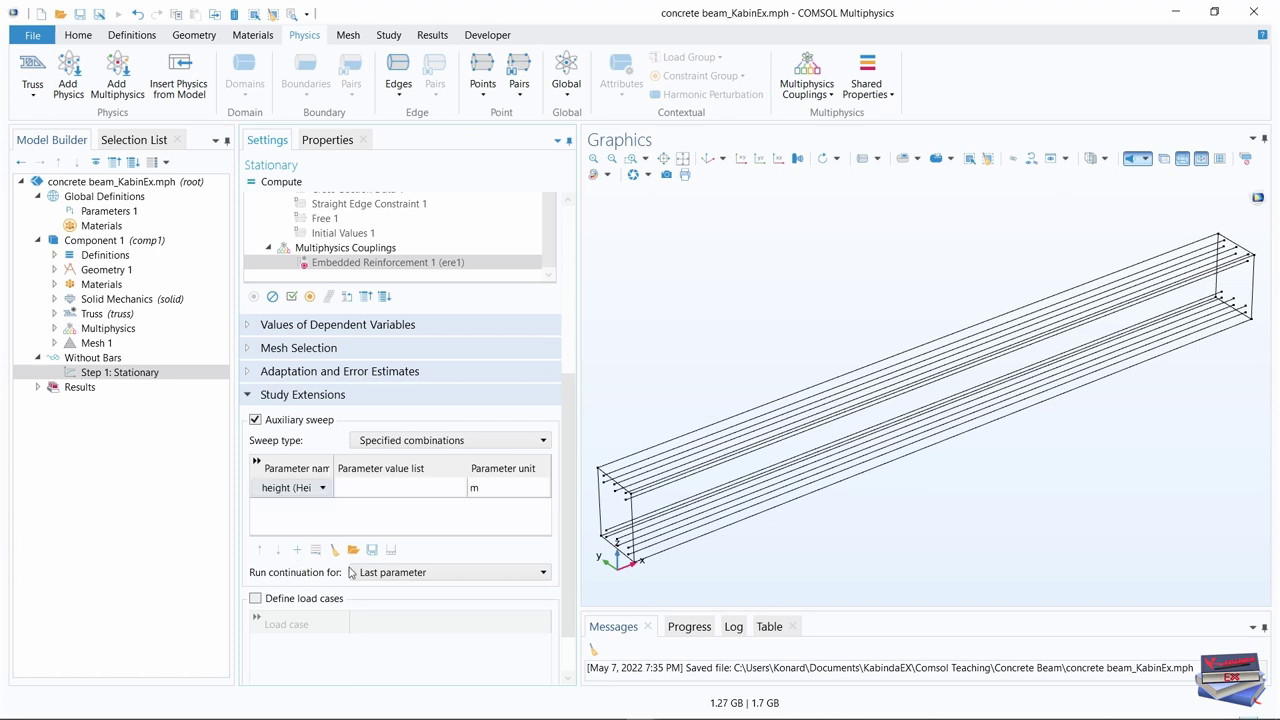
left_click(323, 490)
left_click(323, 490)
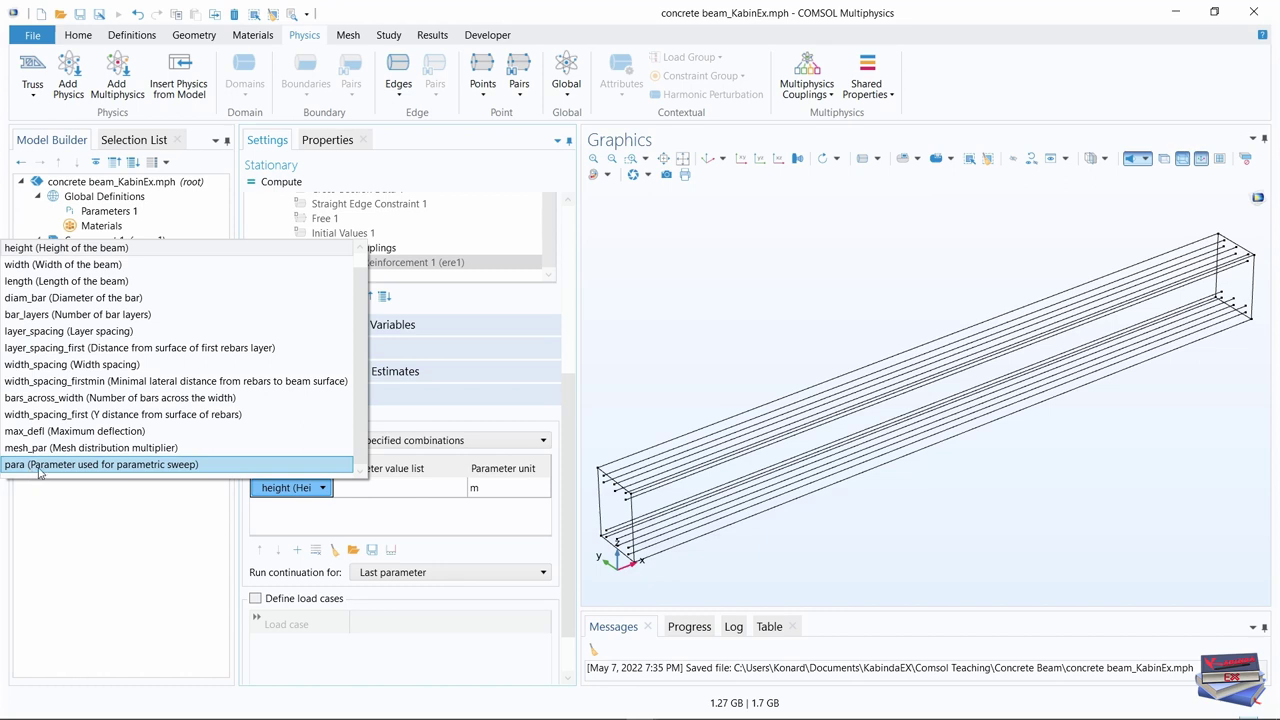
left_click(150, 465)
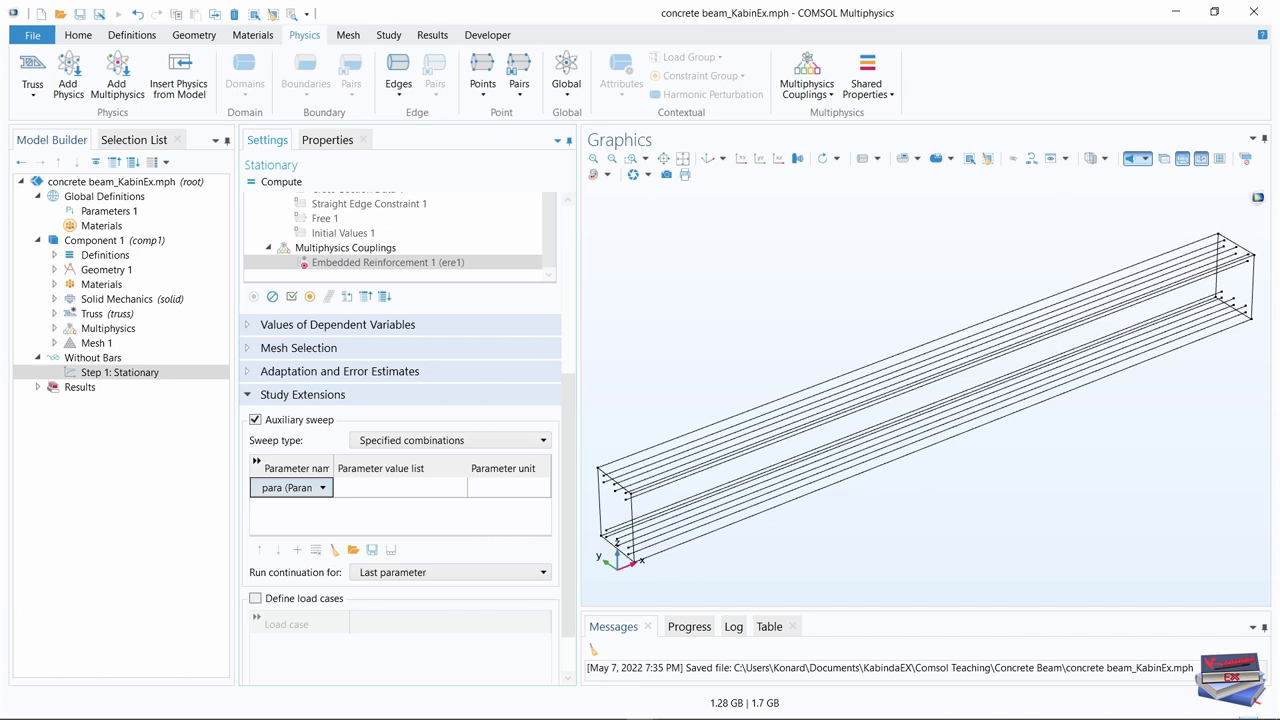
Set the para sweep's parameter value list to range(0,0.025,1)
left_click(366, 486)
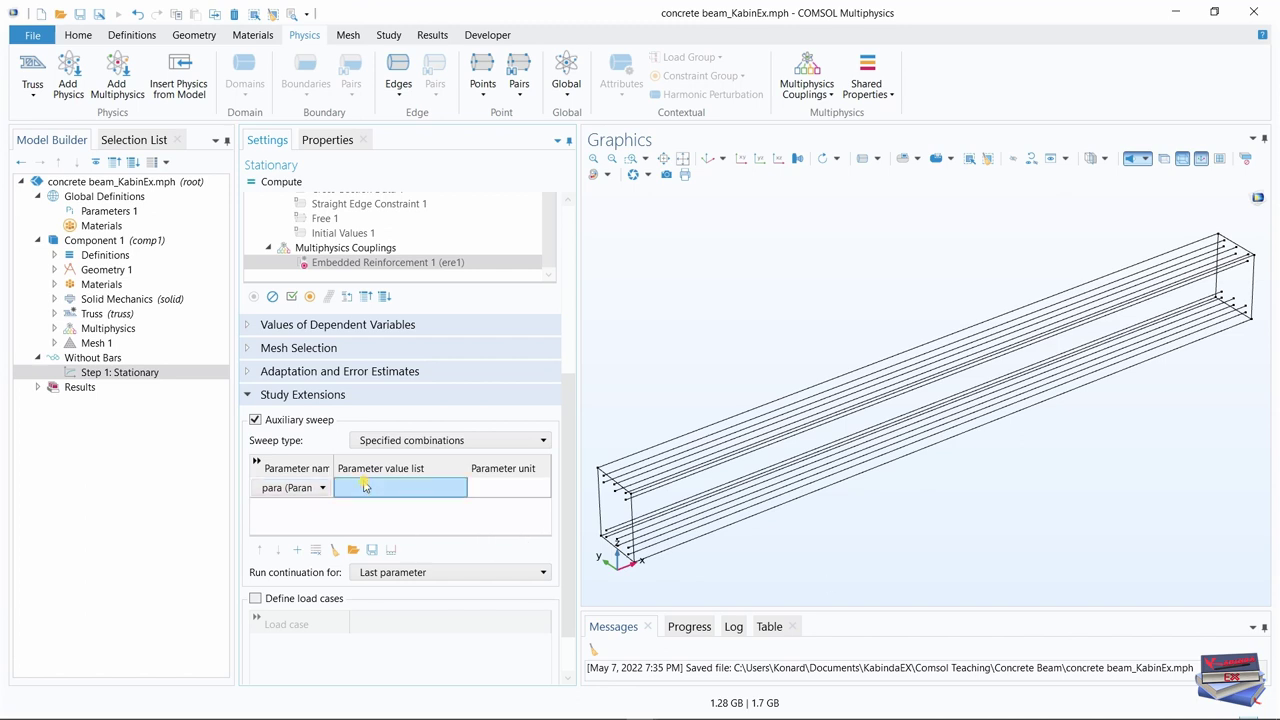
left_click(366, 486)
type("range(0,0.025,1)")
key("Return")
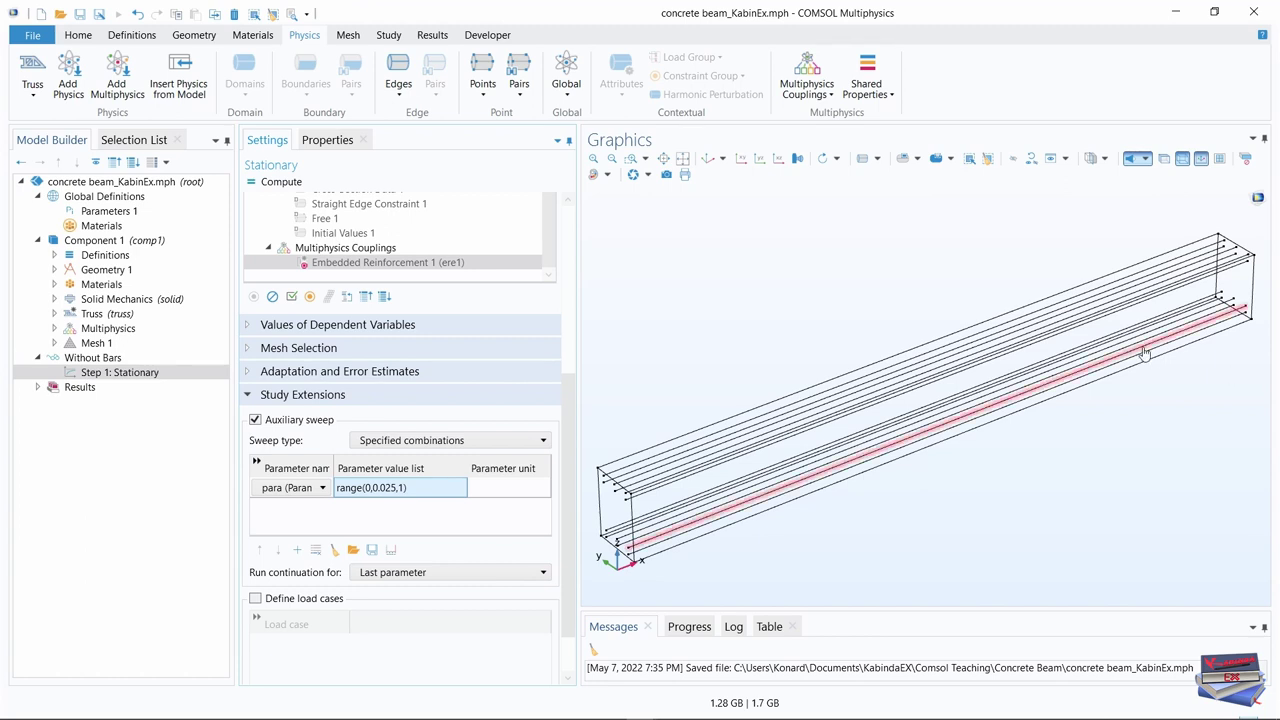
Generate the default solver for the Without Bars study and add a Stop Condition to Parametric 1 under Stationary Solver 1
left_click(389, 35)
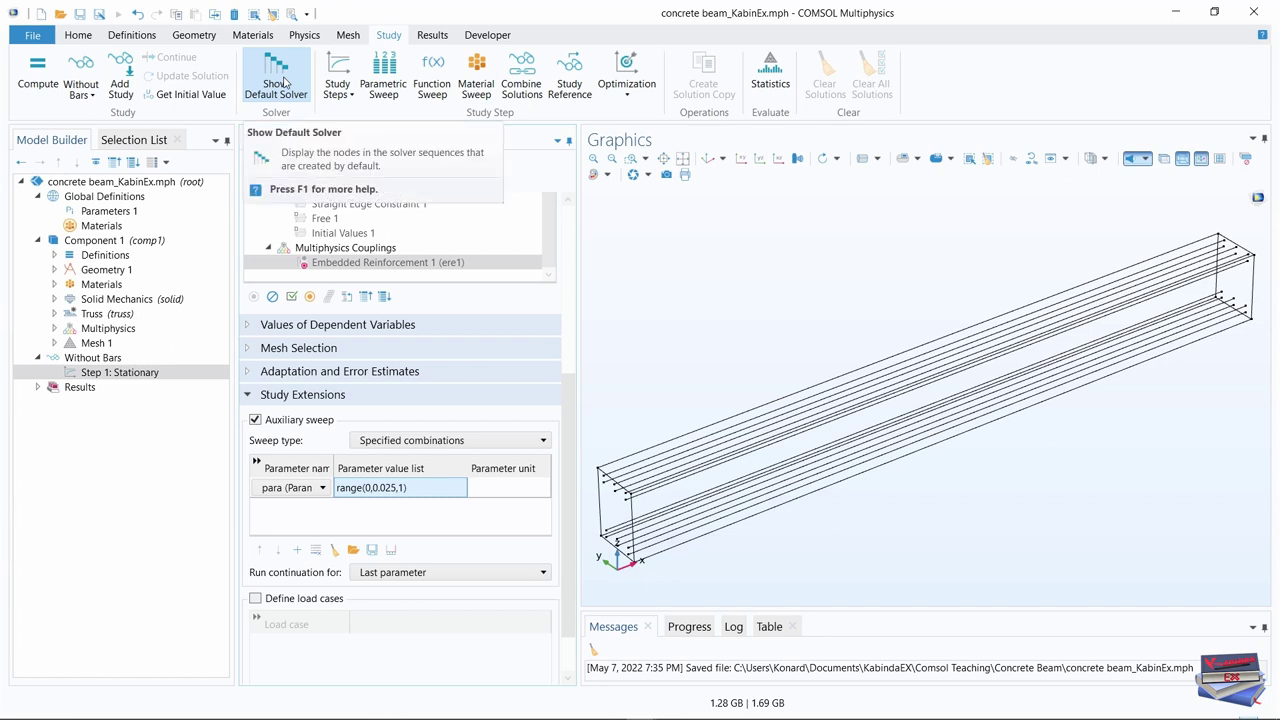
left_click(285, 82)
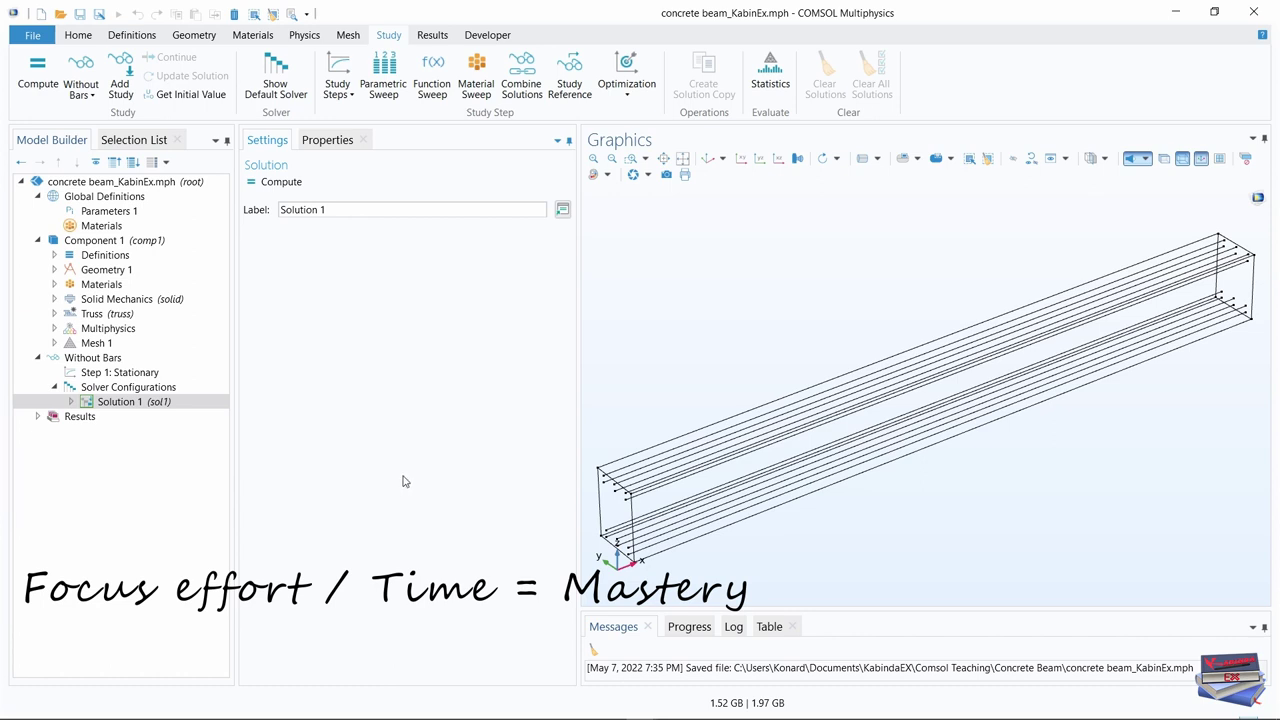
left_click(70, 401)
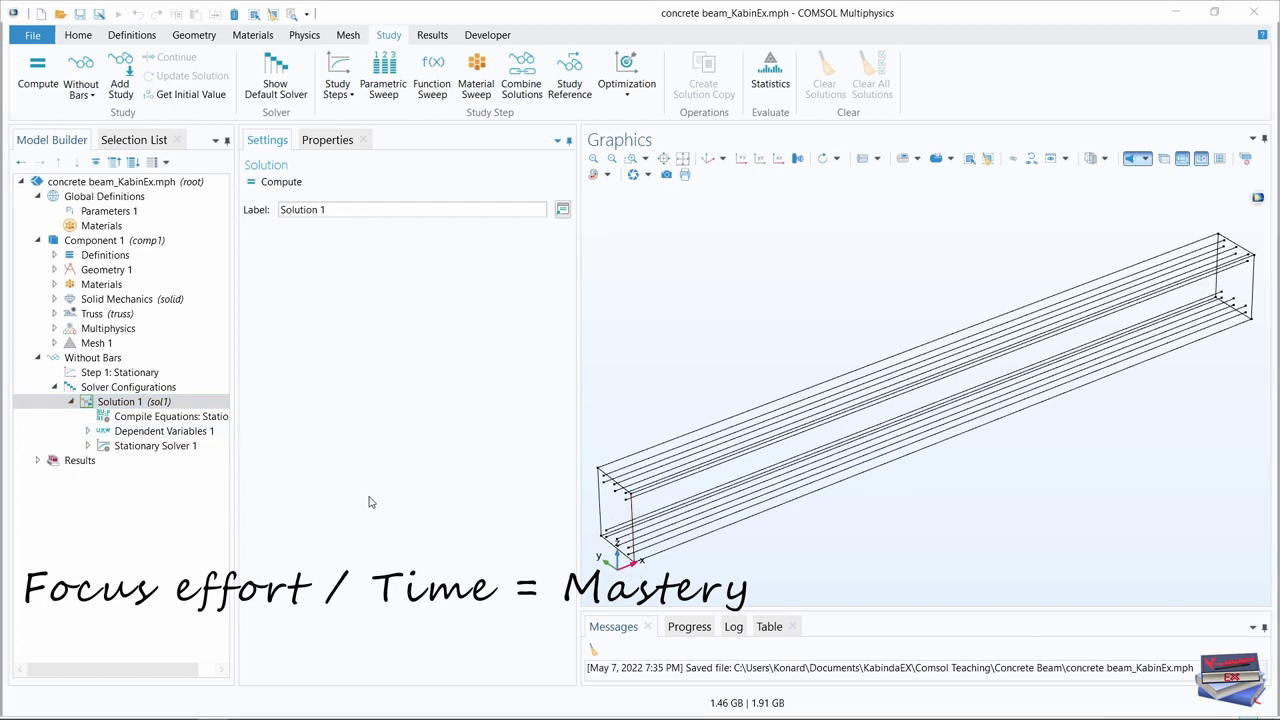
left_click(88, 446)
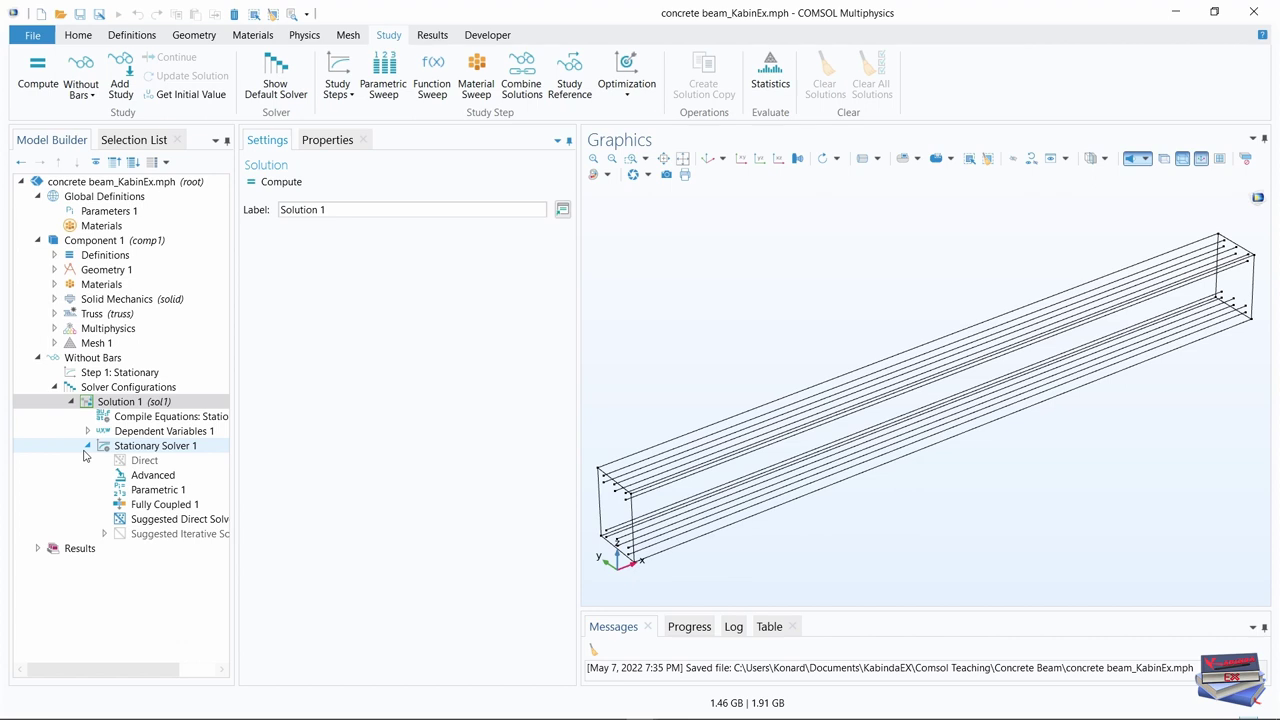
left_click(153, 494)
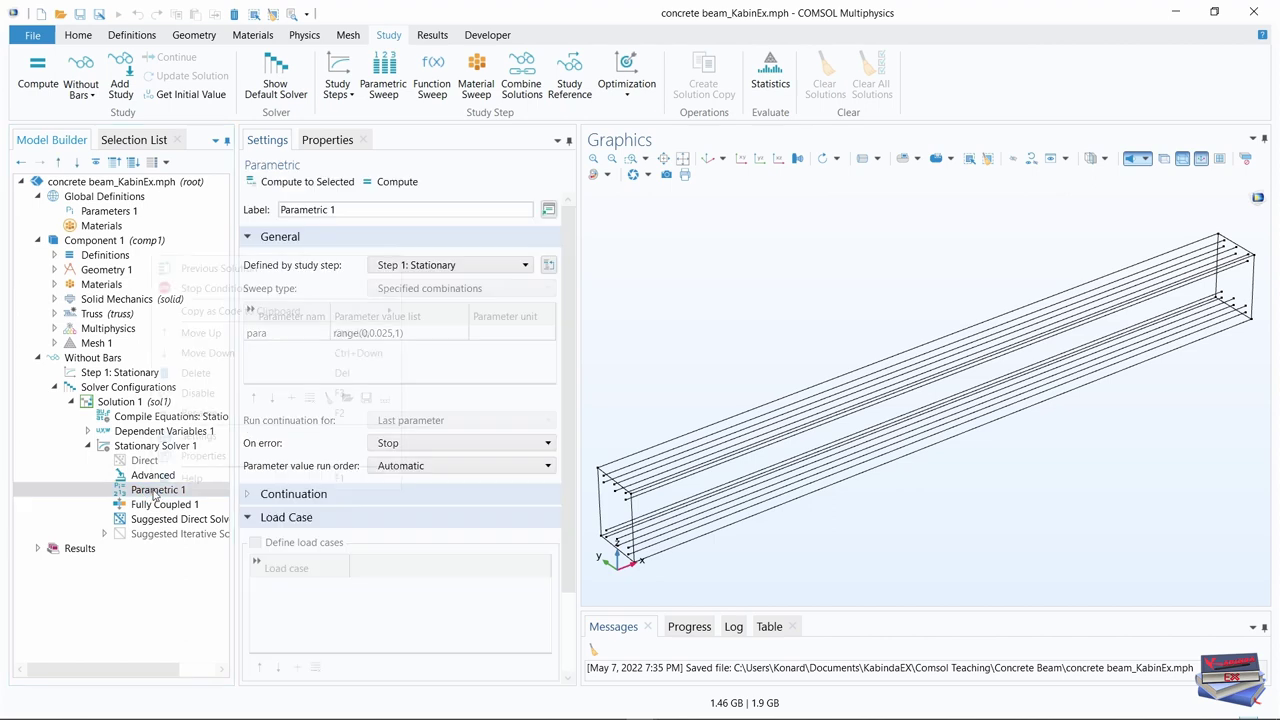
right_click(153, 492)
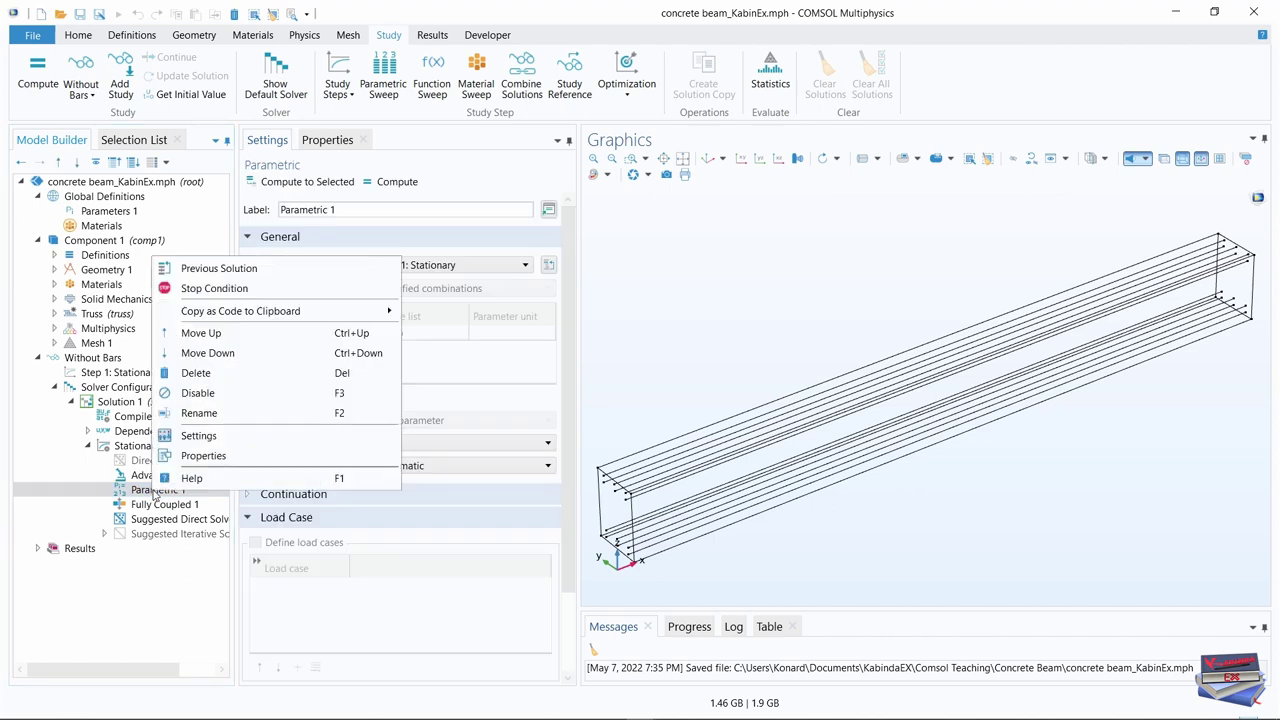
left_click(205, 288)
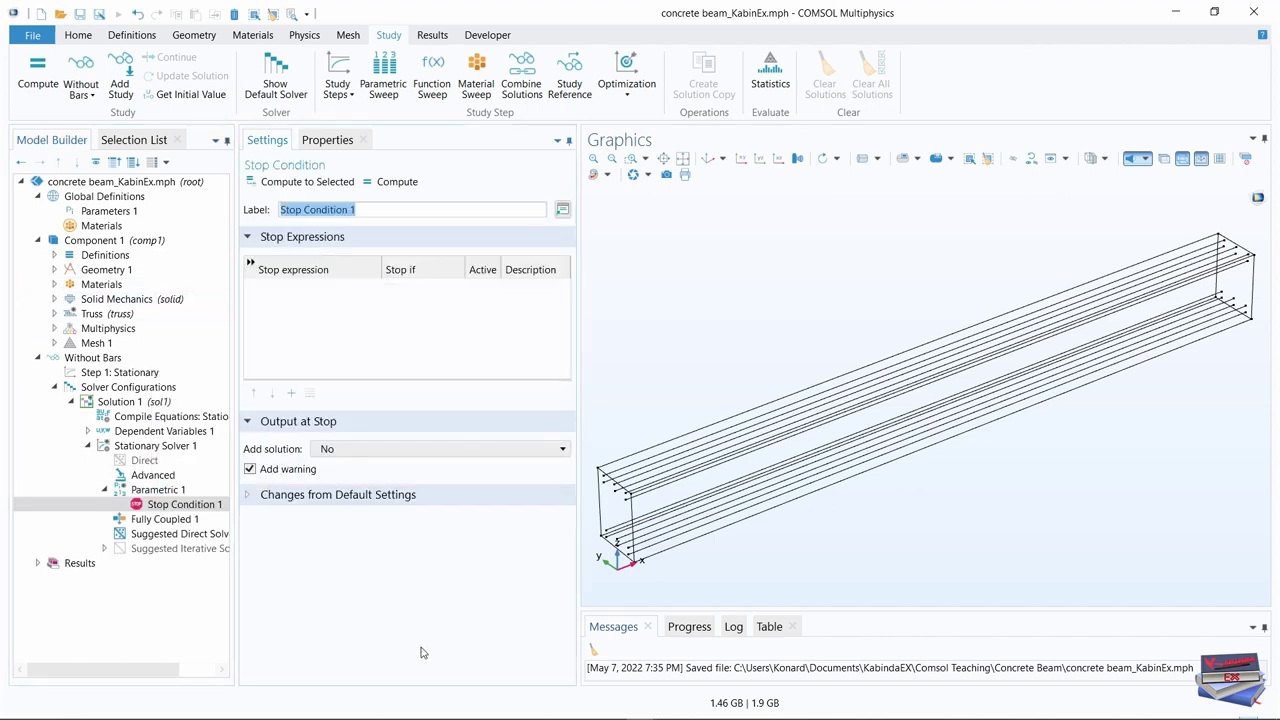
Turn off the stop condition's warning and add the stop expression comp1.load<-50e3
left_click(253, 471)
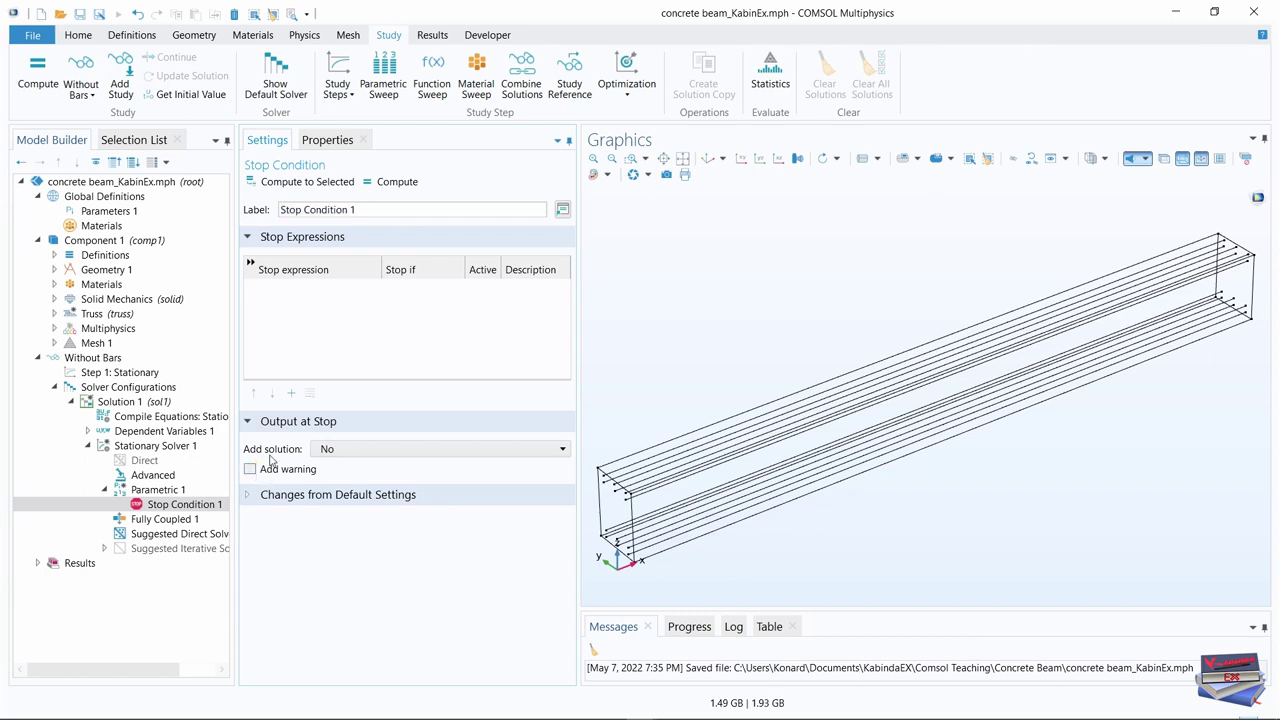
left_click(290, 400)
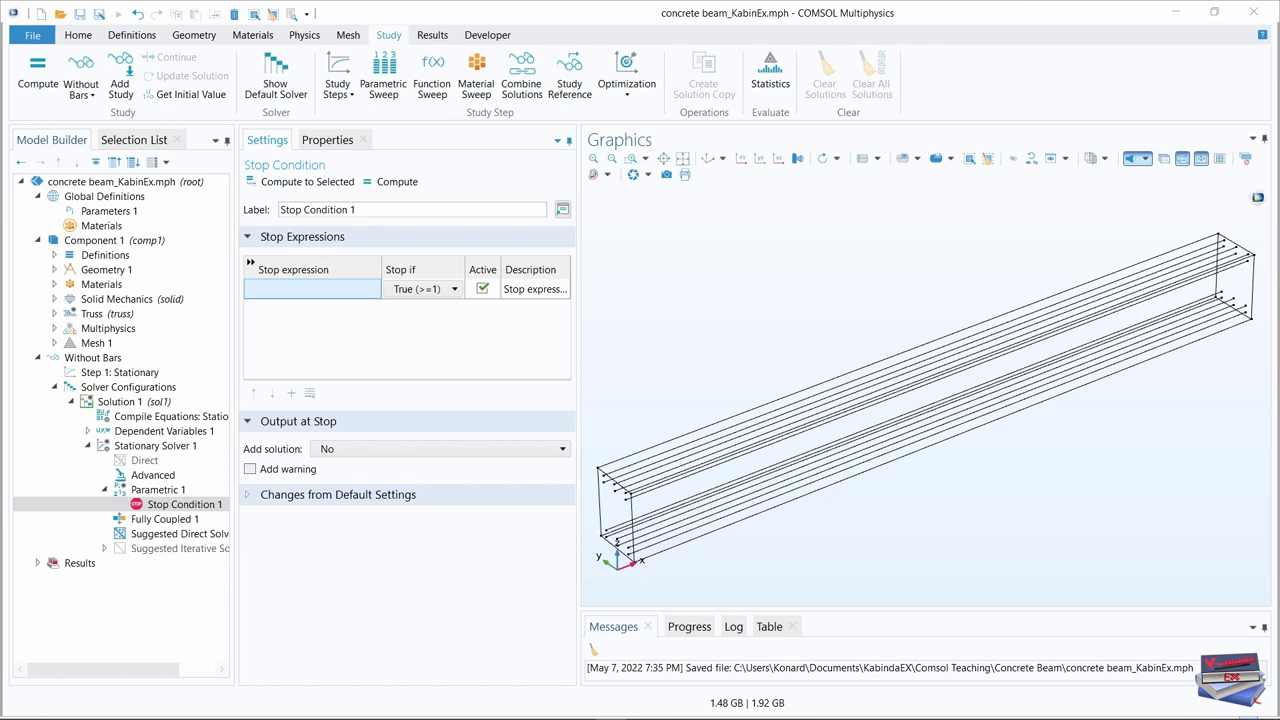
left_click(271, 288)
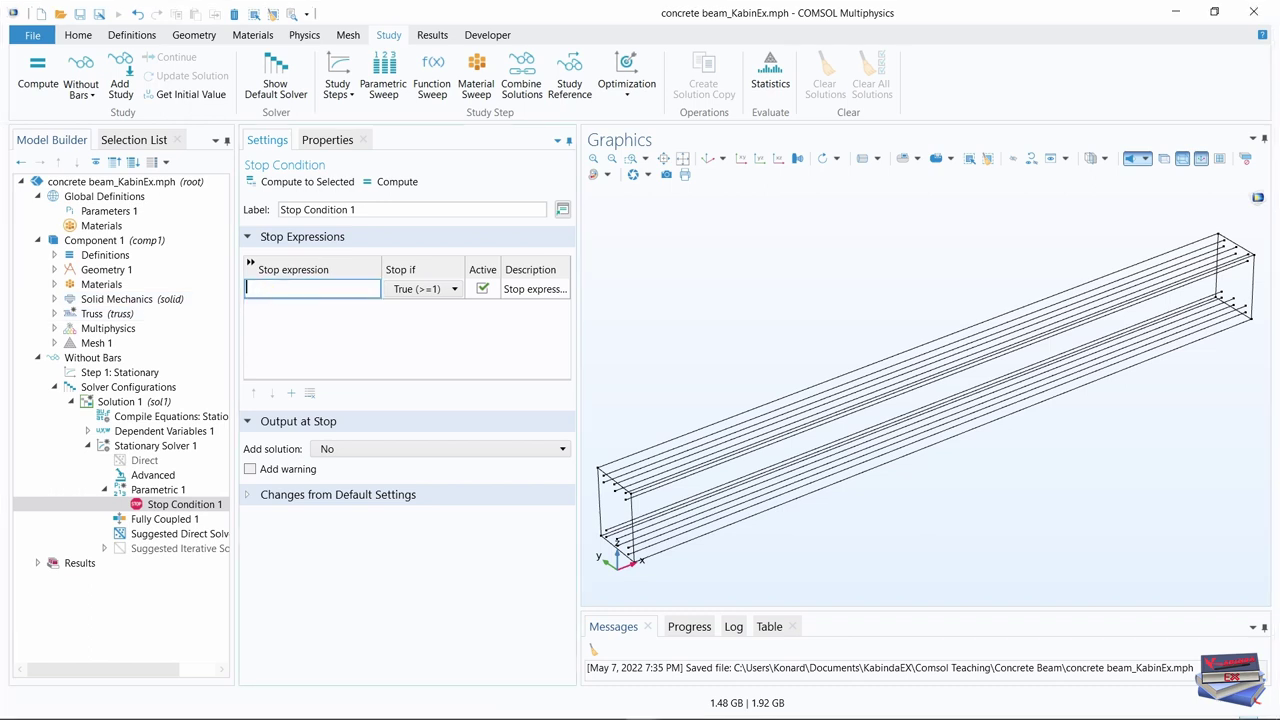
type("comp1.load<-50e3")
left_click(338, 329)
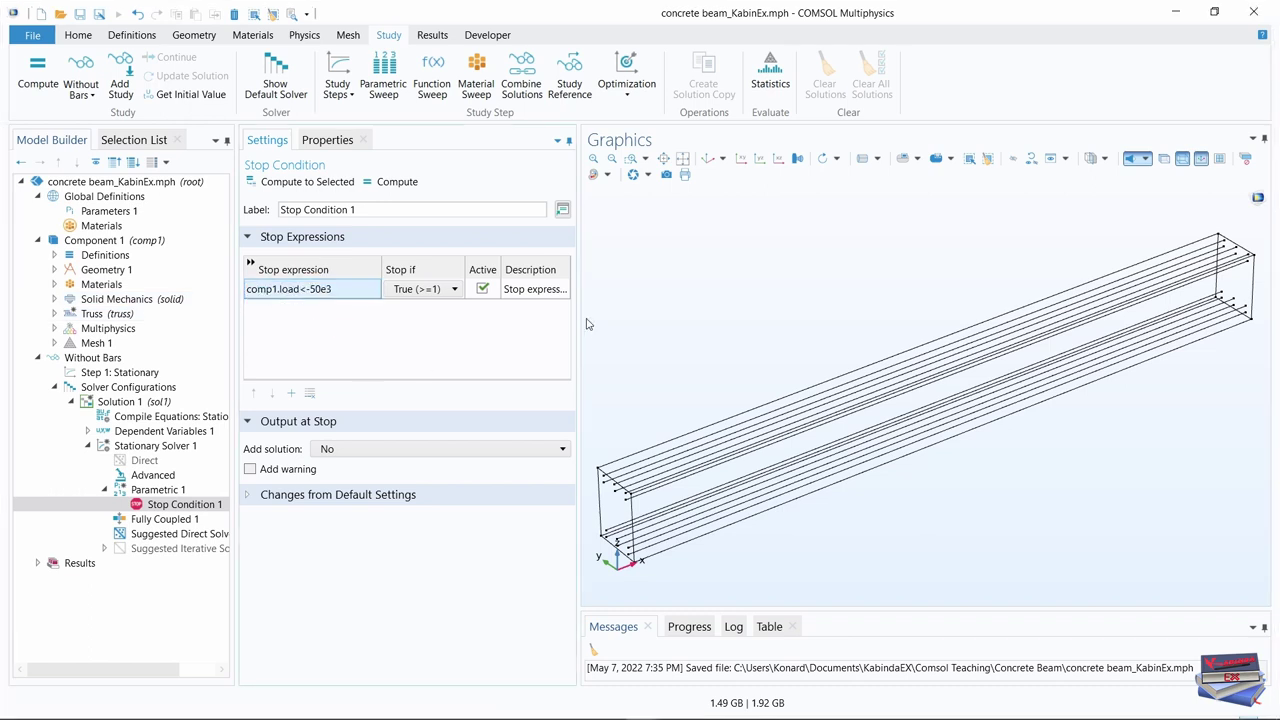
left_click_drag(578, 320, 627, 320)
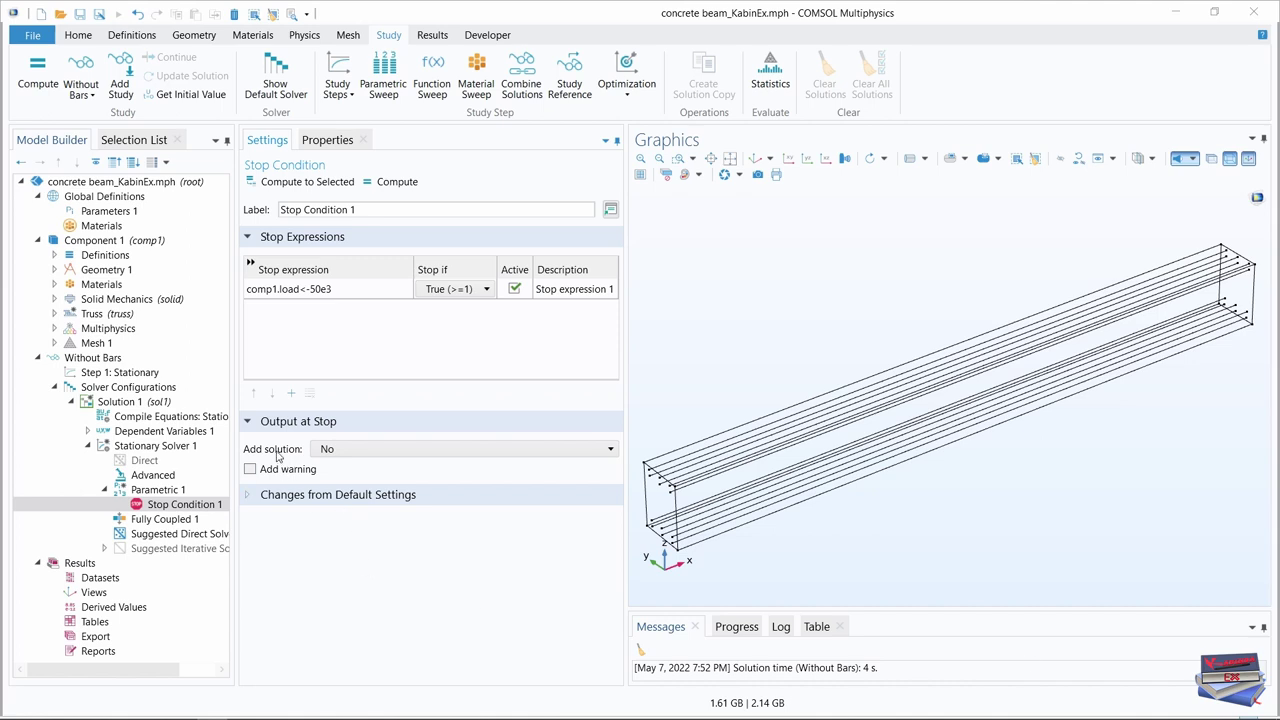
Set the stop condition to add the solution from the step after stop, and compute the Without Bars study
left_click(562, 448)
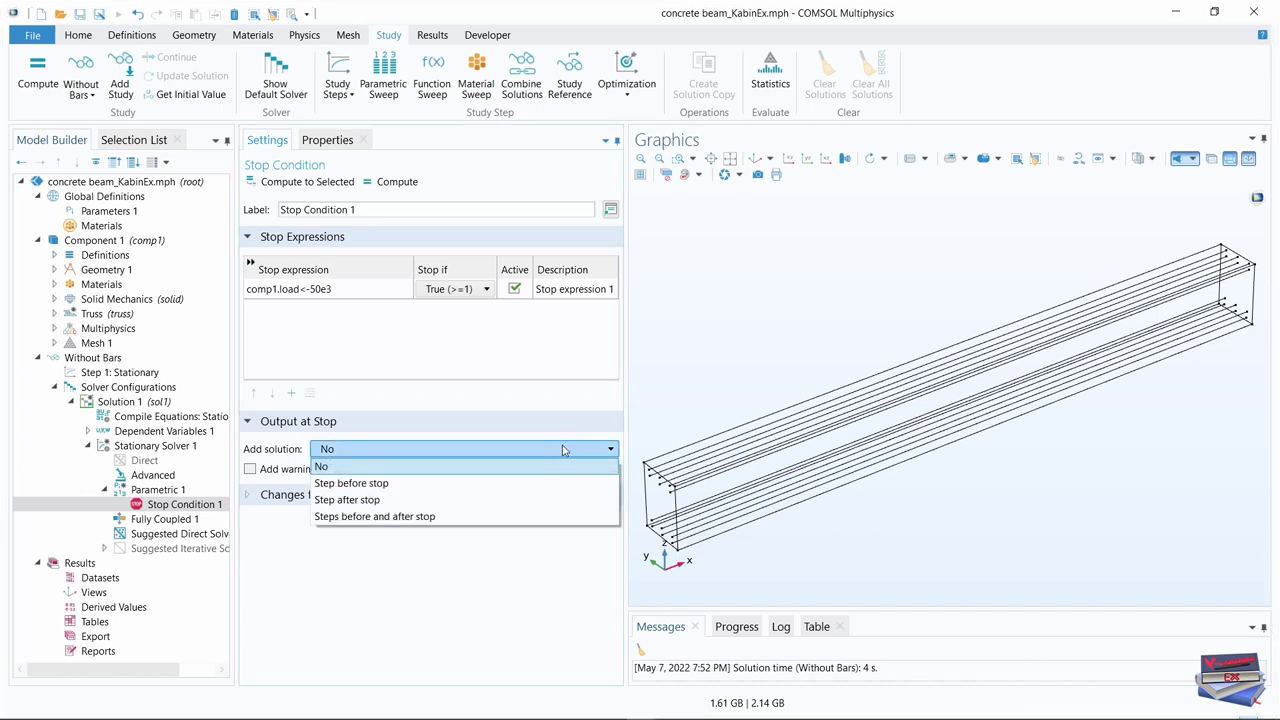
left_click(366, 500)
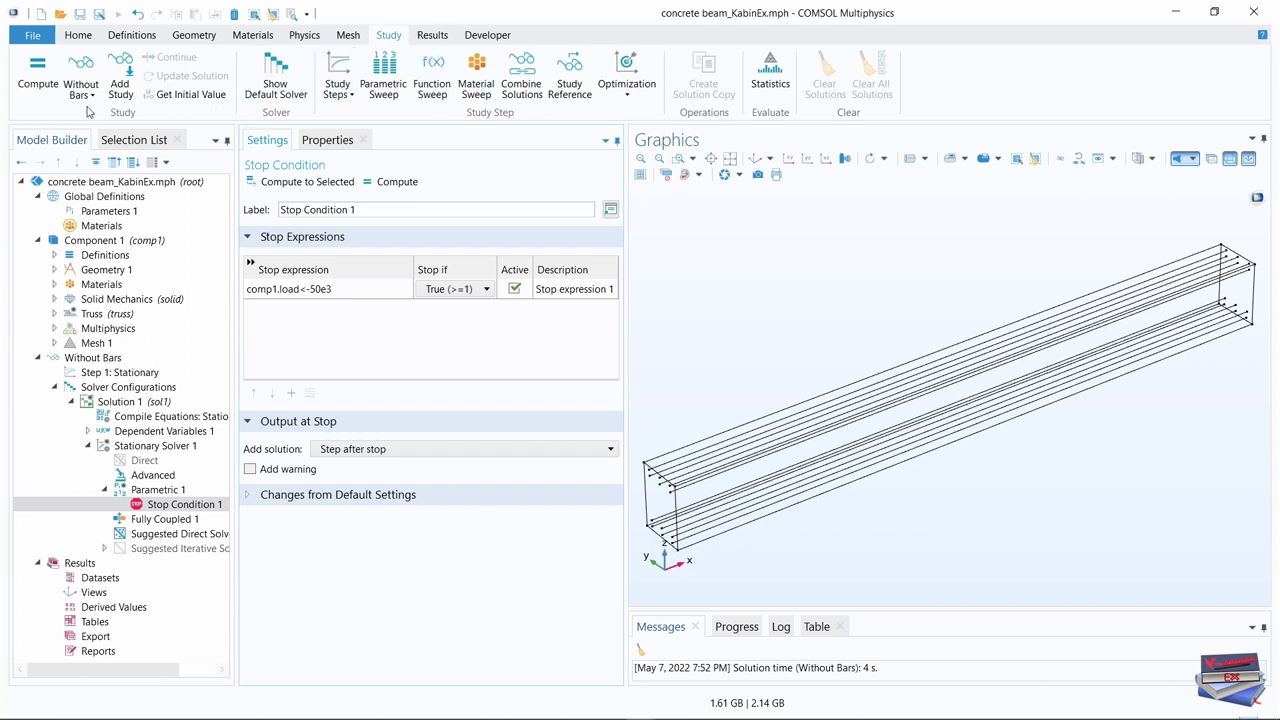
left_click(37, 84)
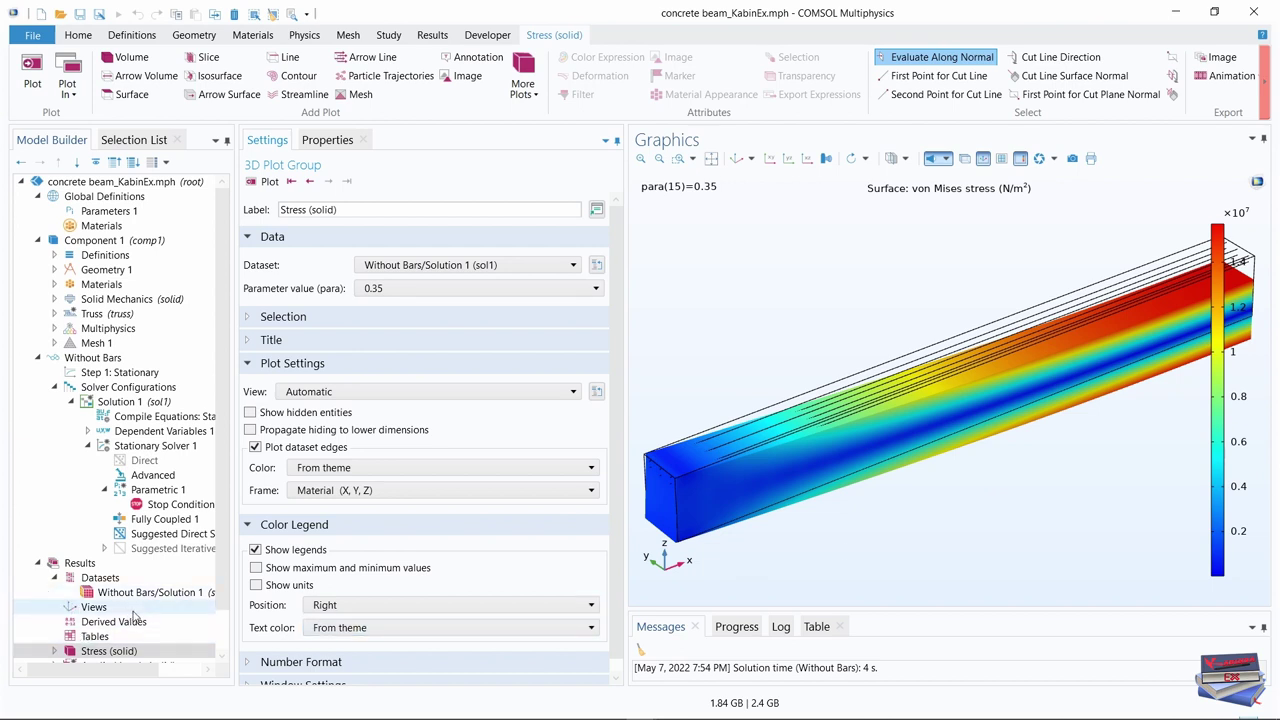
Add a Mirror 3D dataset based on the Without Bars solution and set its mirror plane to ZX-planes
left_click_drag(232, 400, 283, 400)
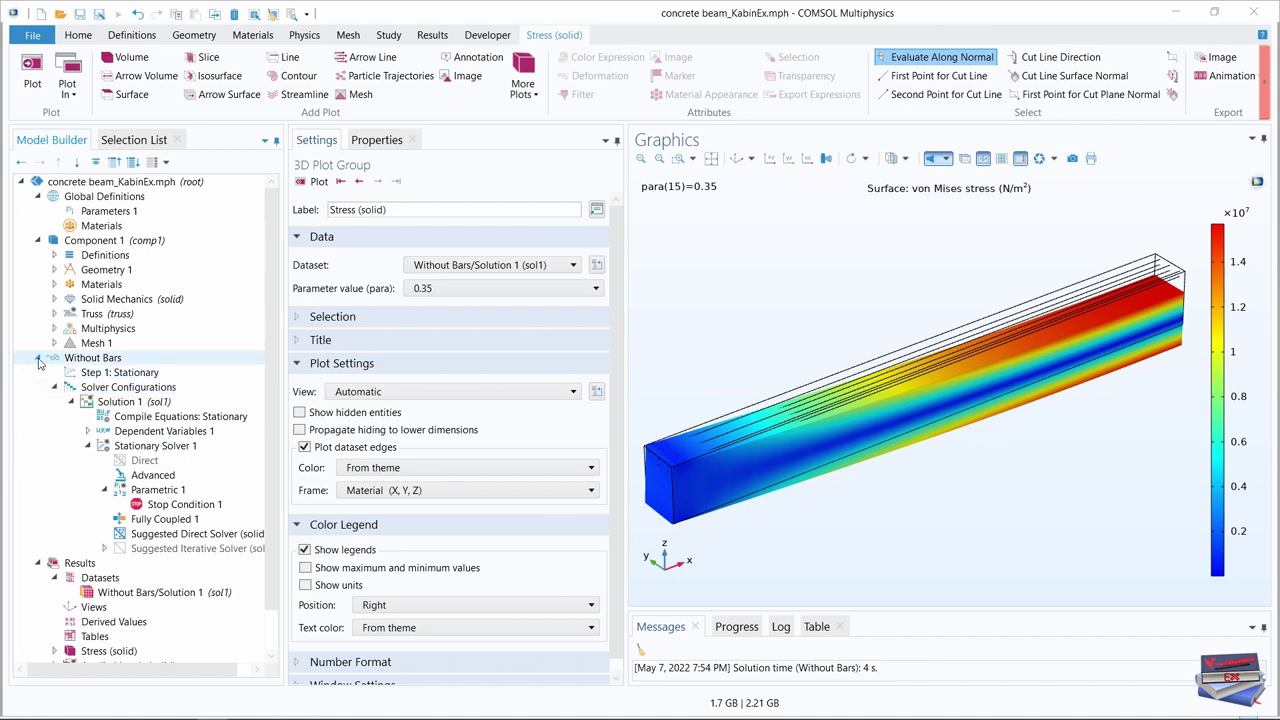
left_click(37, 358)
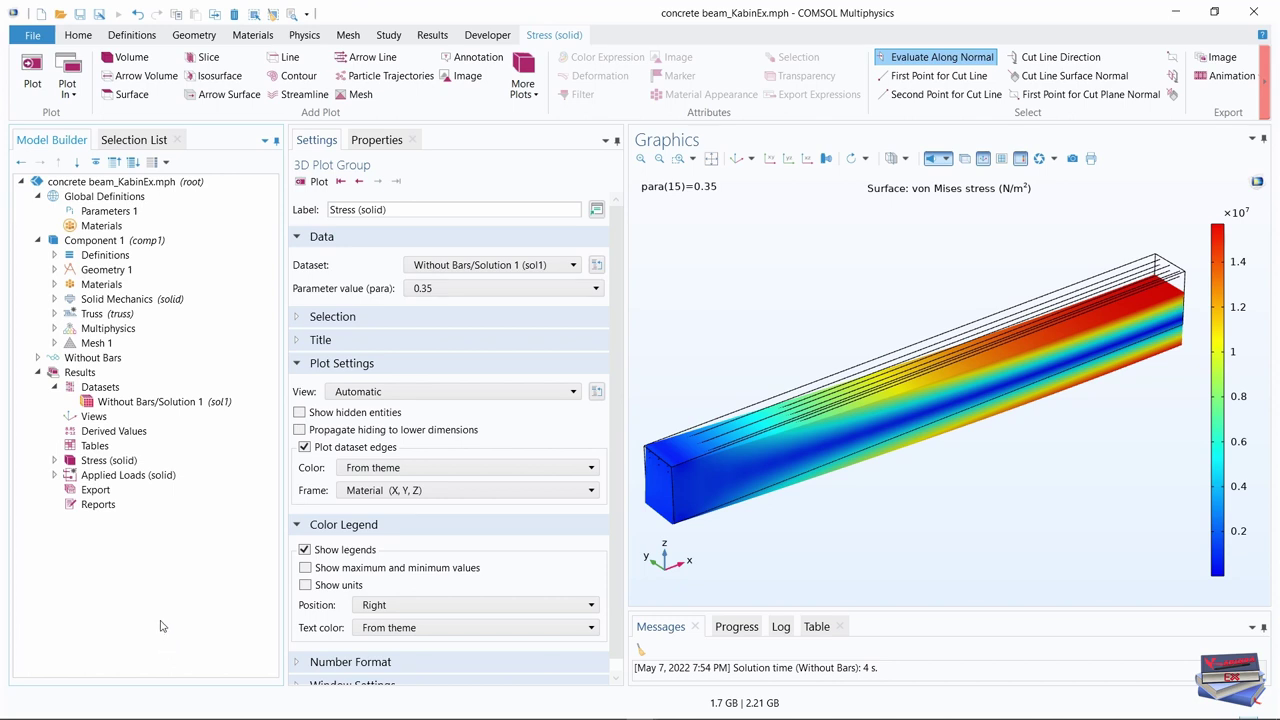
left_click(98, 388)
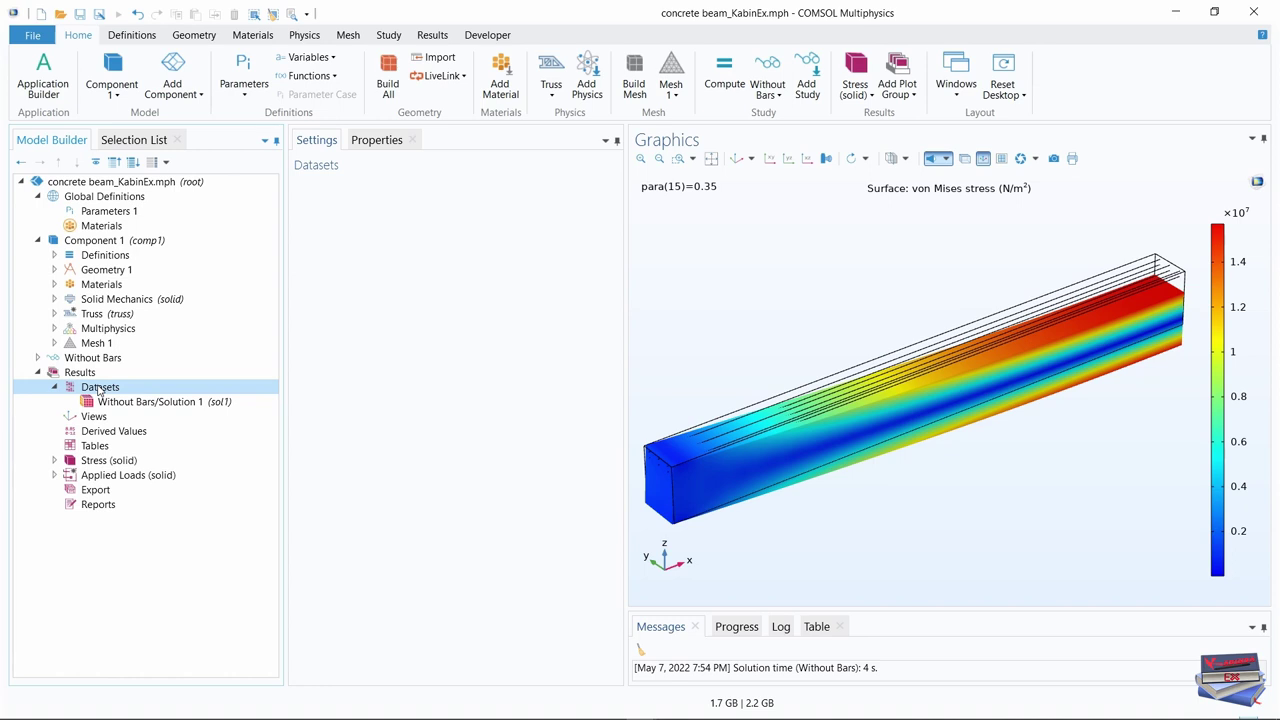
right_click(99, 389)
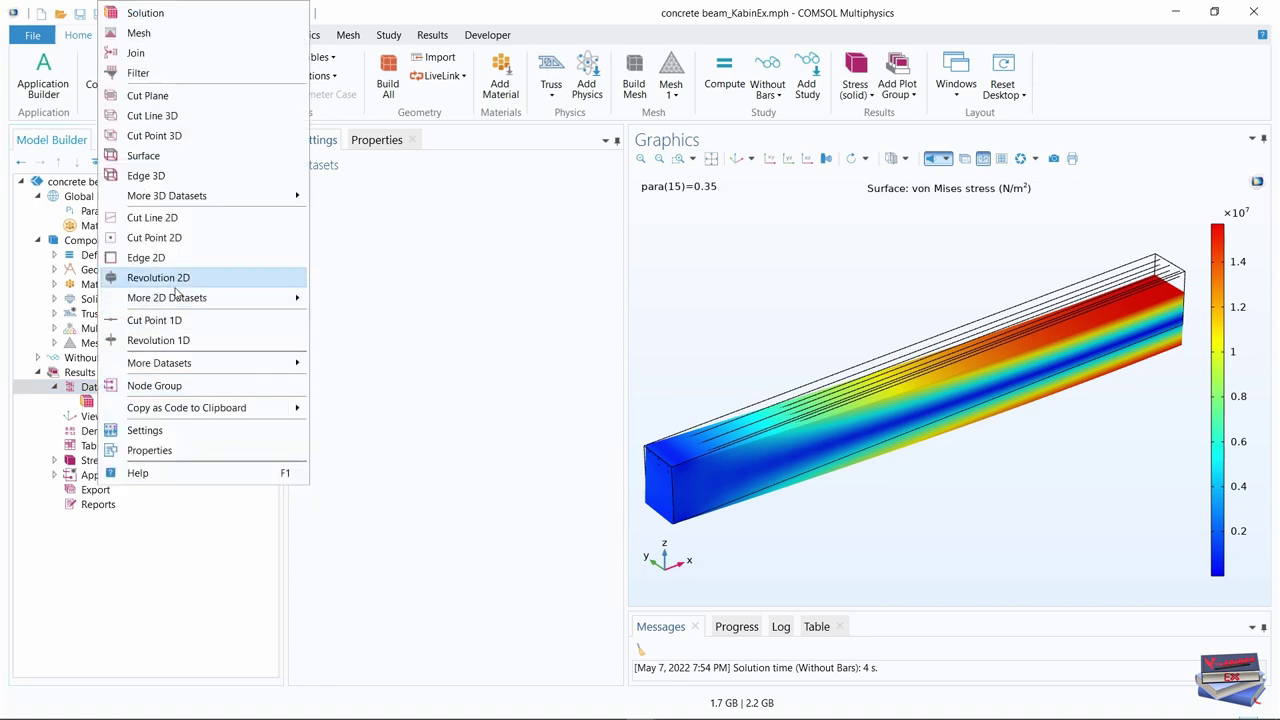
mouse_move(206, 196)
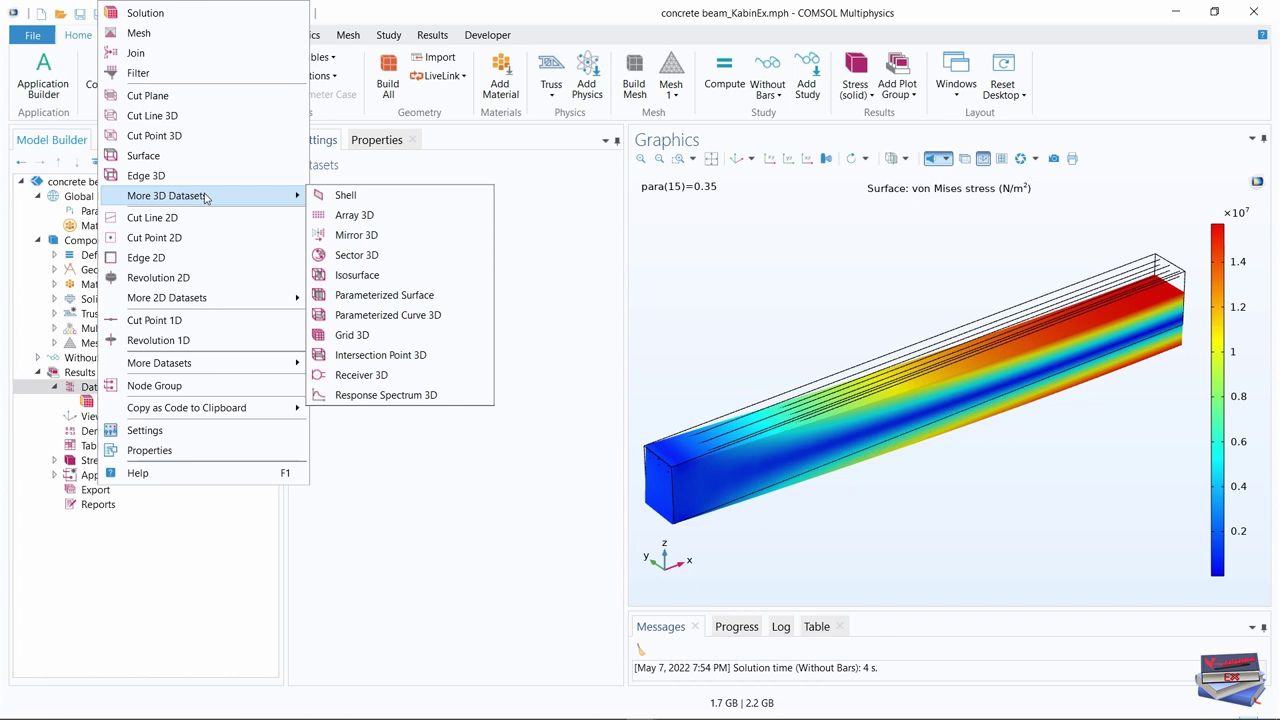
left_click(357, 240)
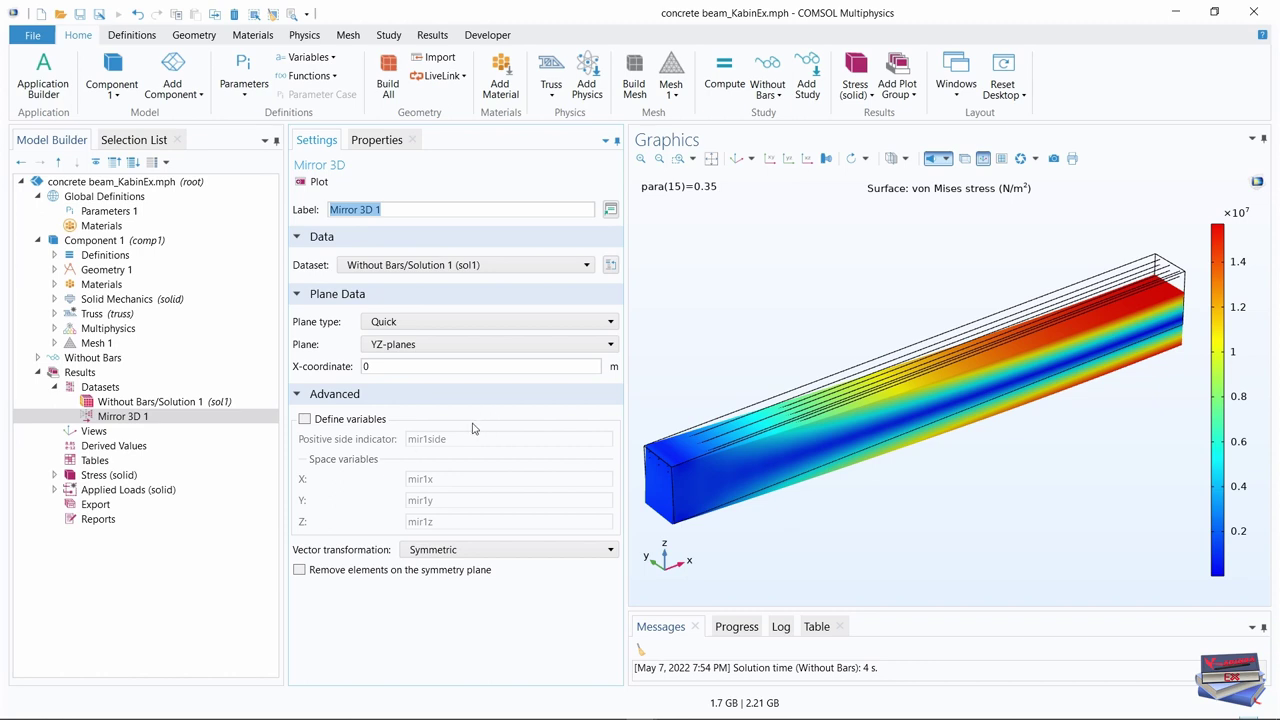
left_click(296, 397)
left_click(450, 366)
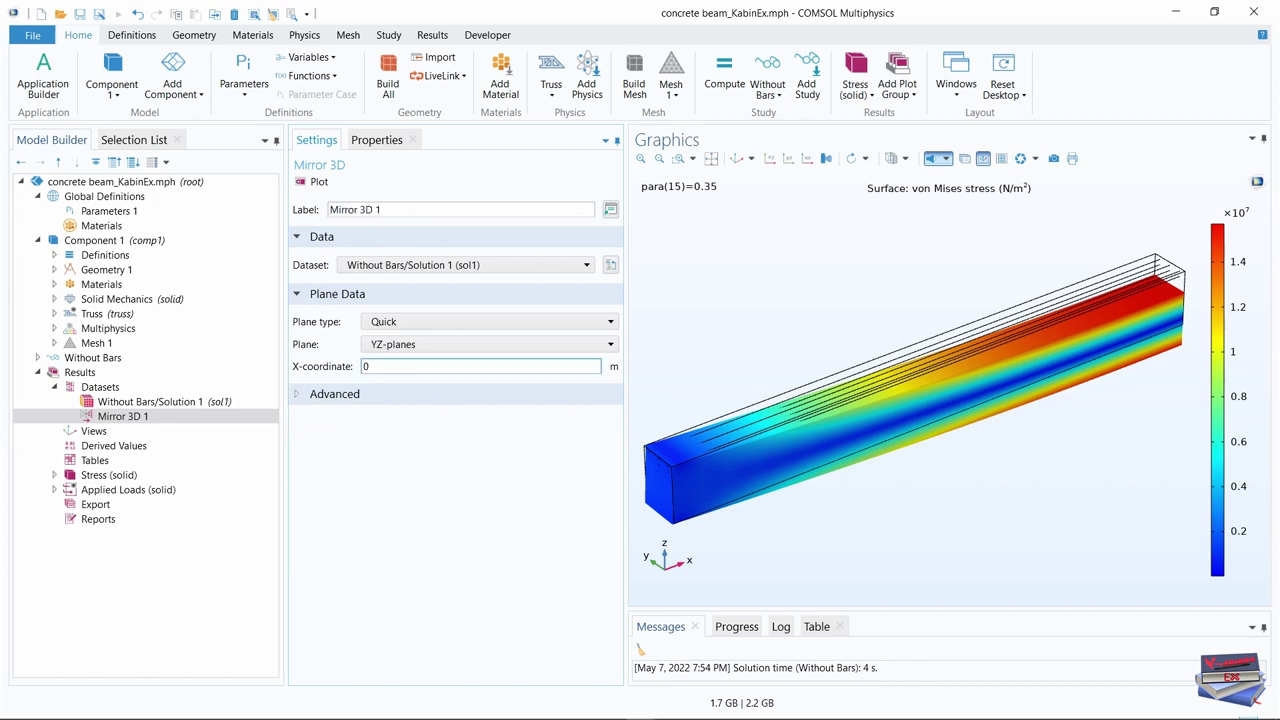
left_click(491, 345)
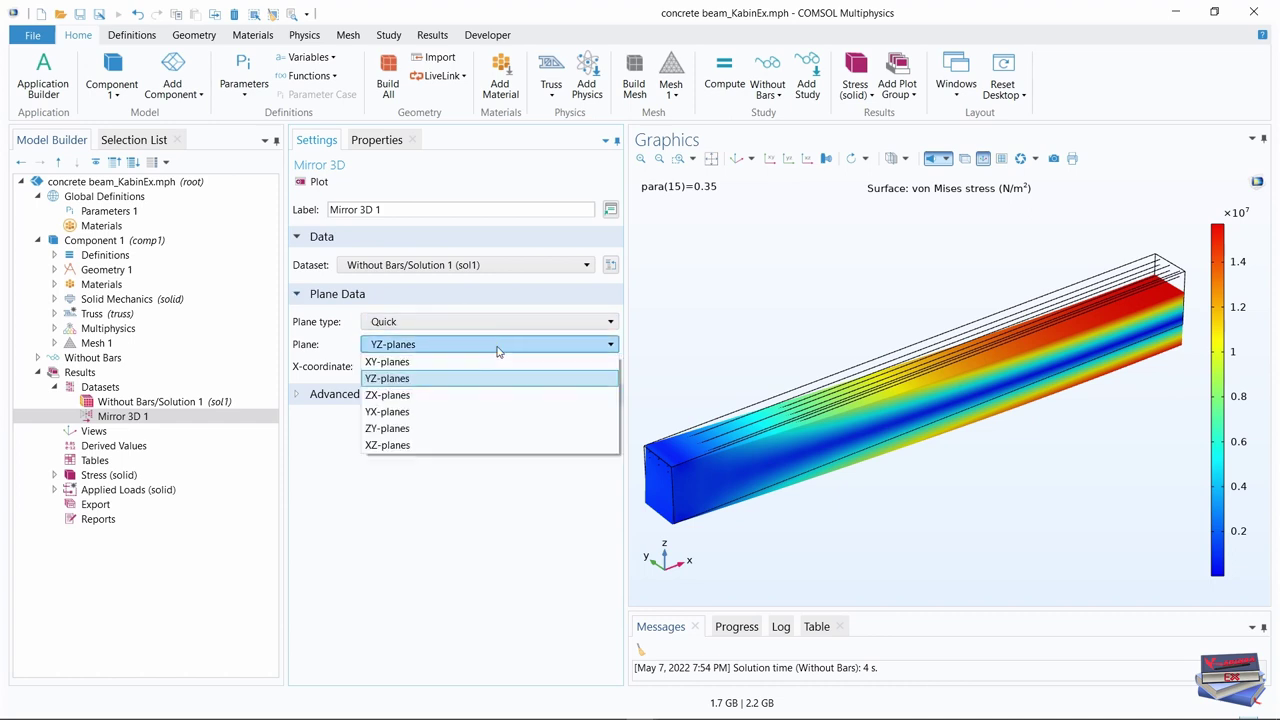
left_click(397, 398)
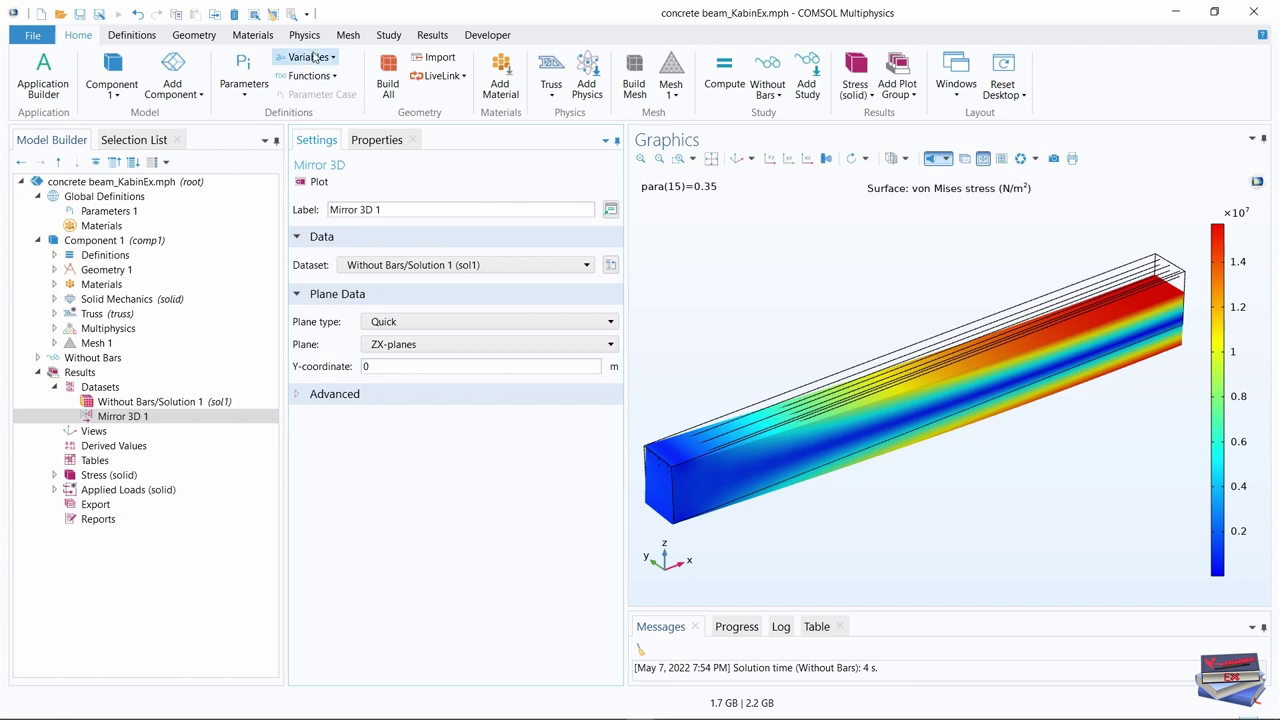
Add a second Mirror 3D dataset that mirrors about the YZ-plane at X-coordinate length/2
left_click(440, 37)
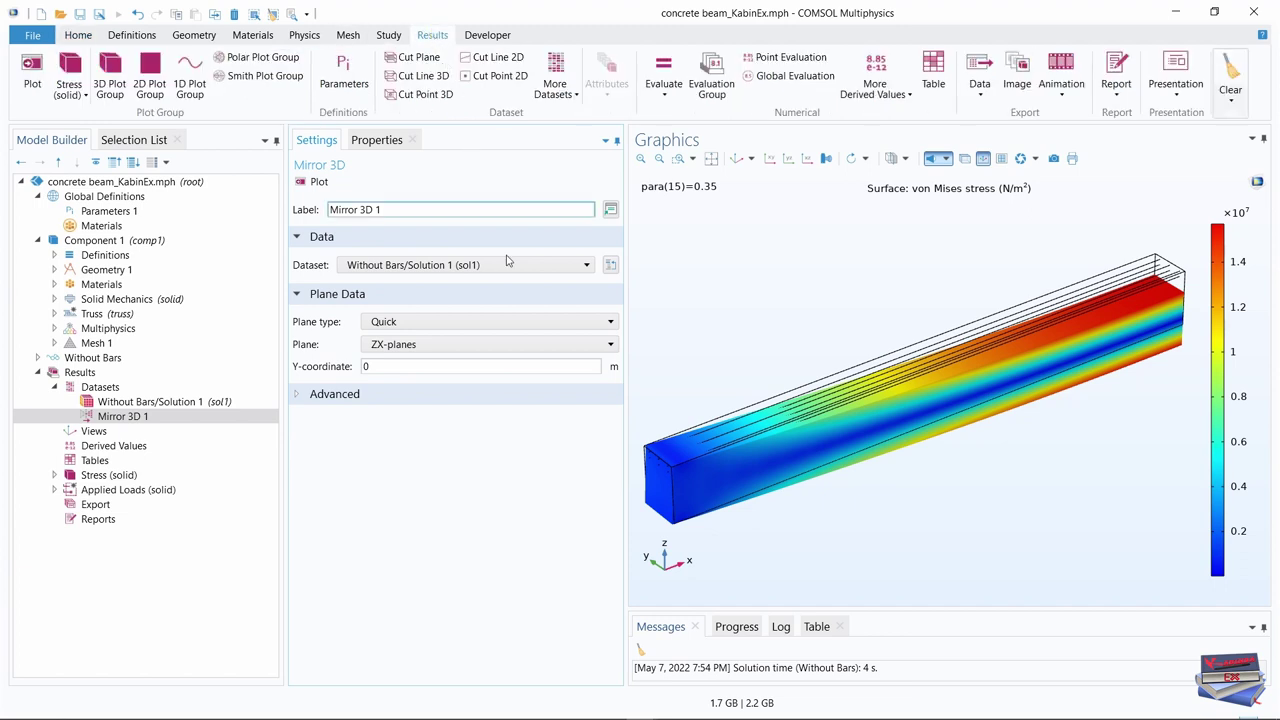
left_click(560, 90)
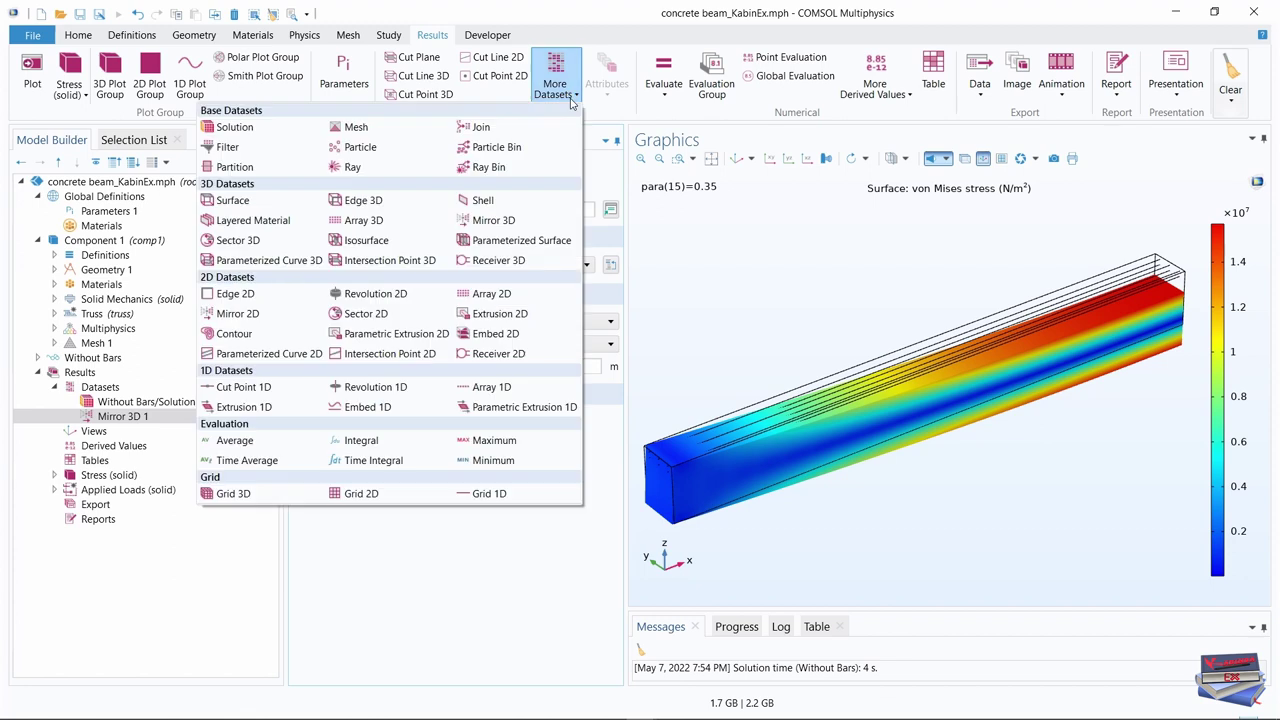
left_click(492, 221)
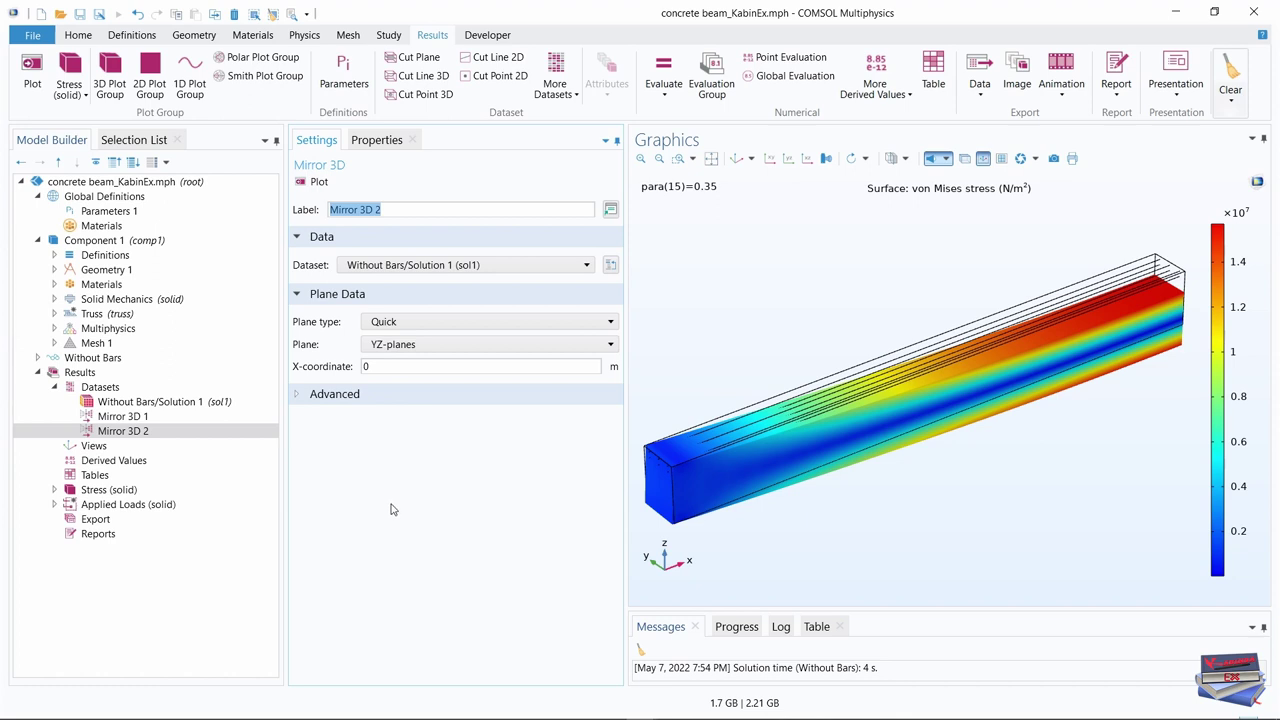
double_click(389, 371)
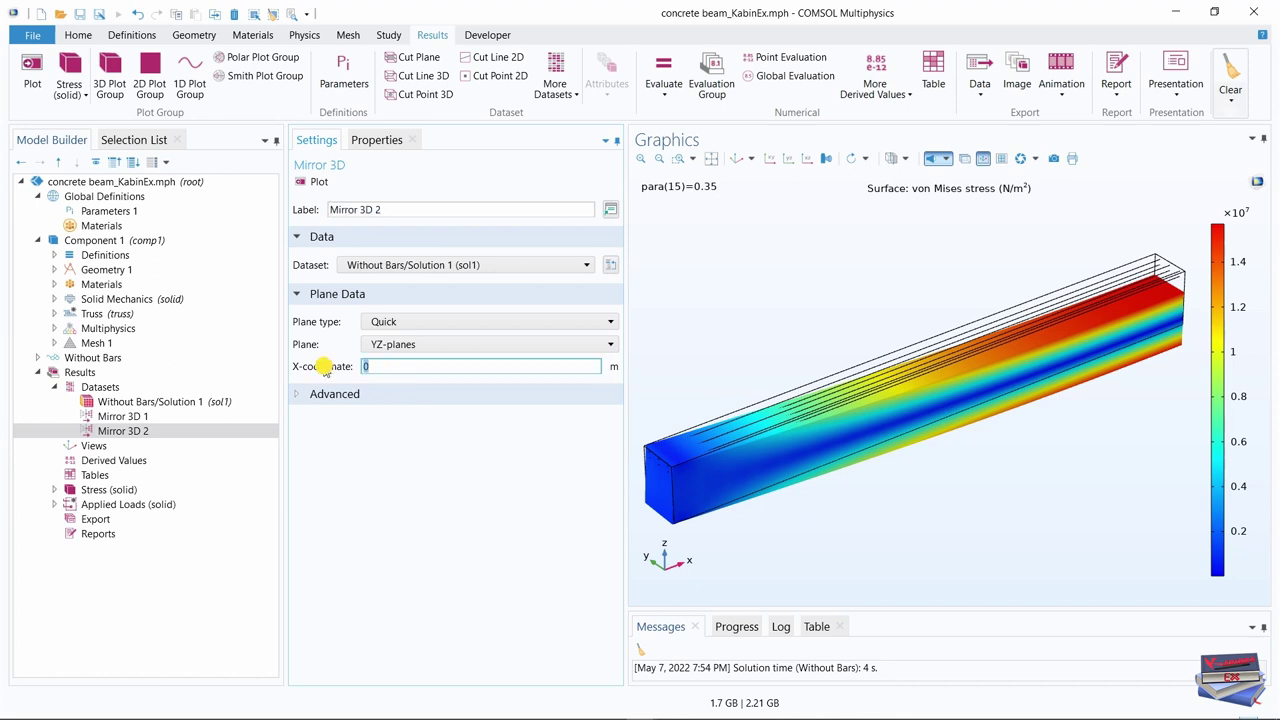
type("leng")
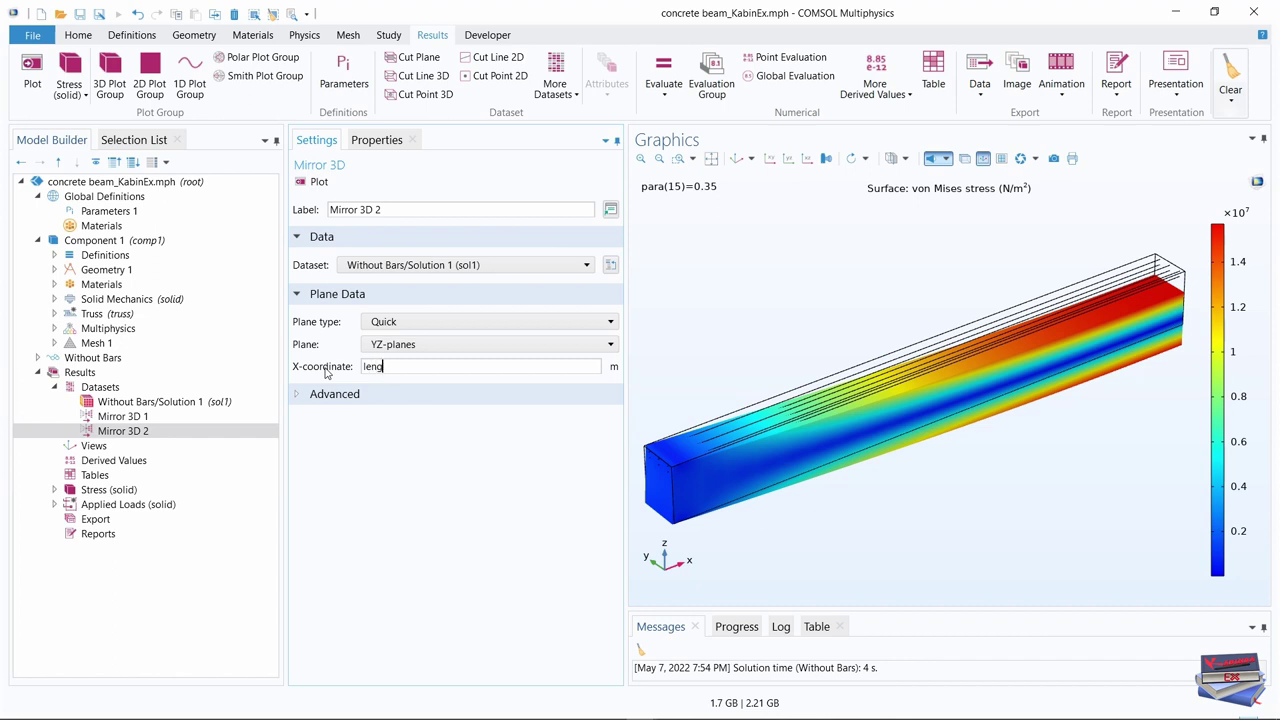
type("hth/2")
Rename the Stress (solid) plot group to Stress 1
left_click(96, 489)
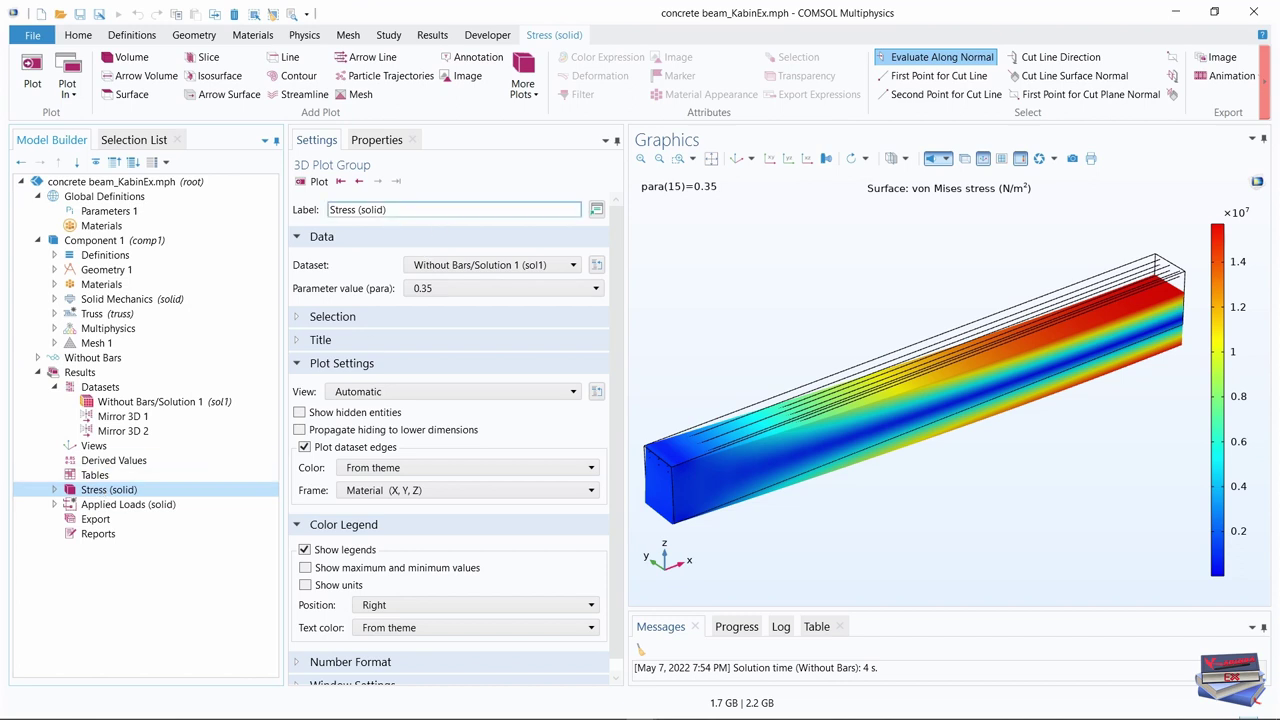
triple_click(362, 209)
type("1")
left_click(193, 637)
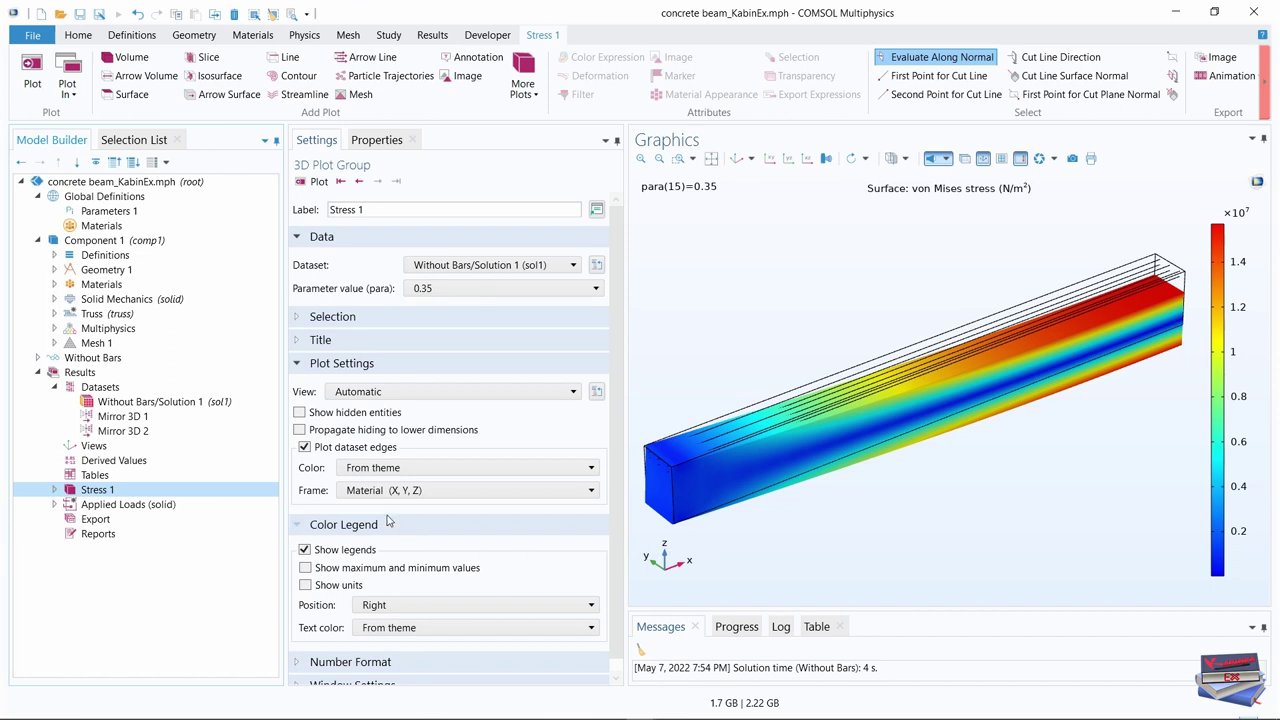
Turn off the dataset edges in the Stress 1 plot group and set its dataset to Mirror 3D 2
left_click(305, 448)
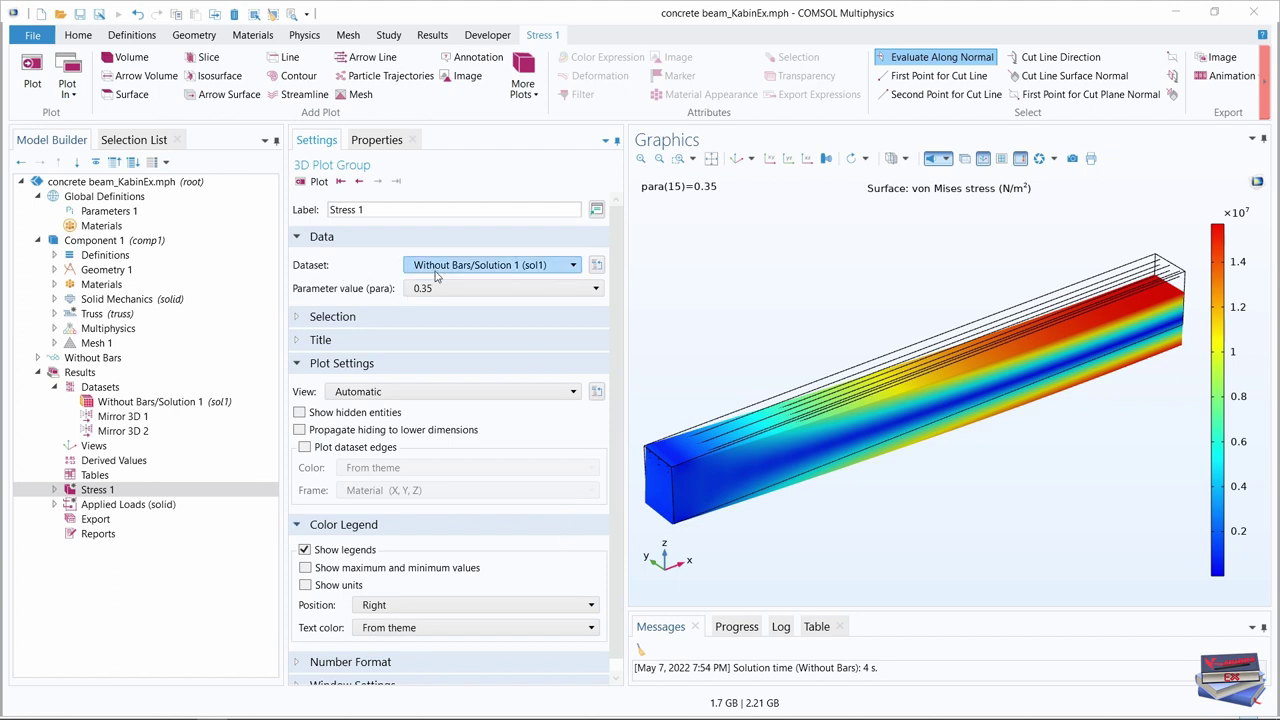
left_click(572, 265)
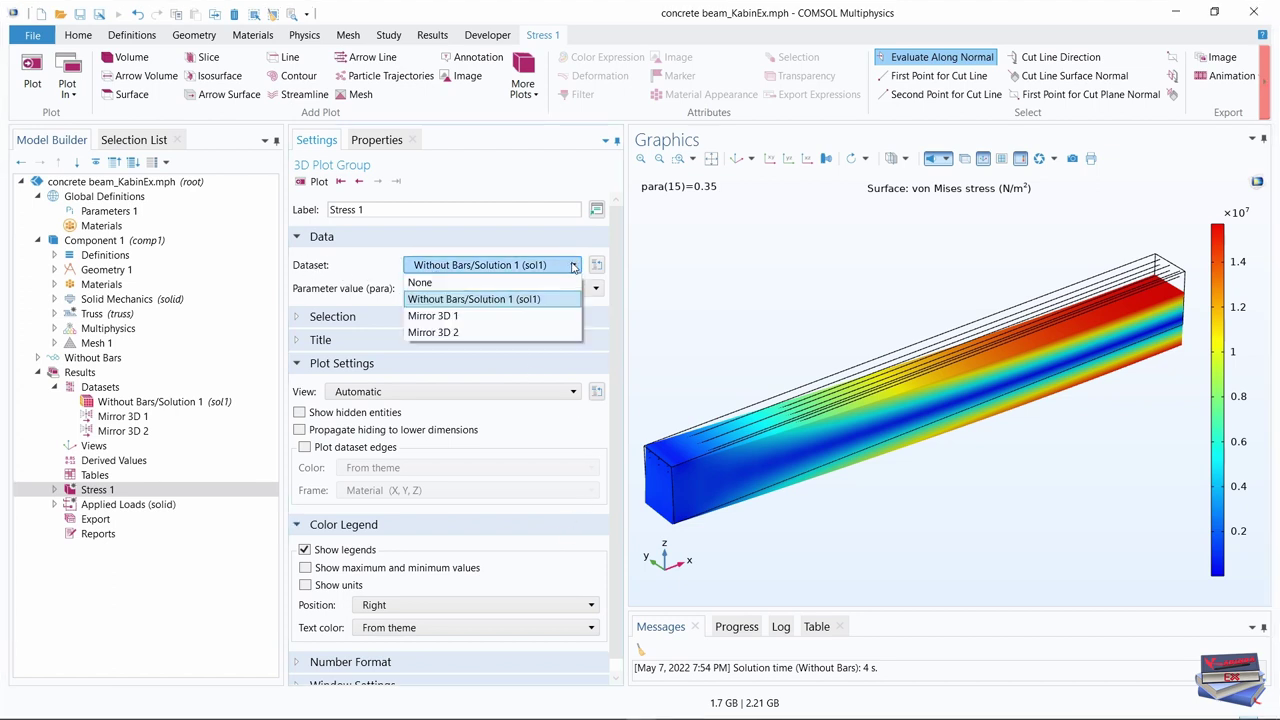
left_click(449, 336)
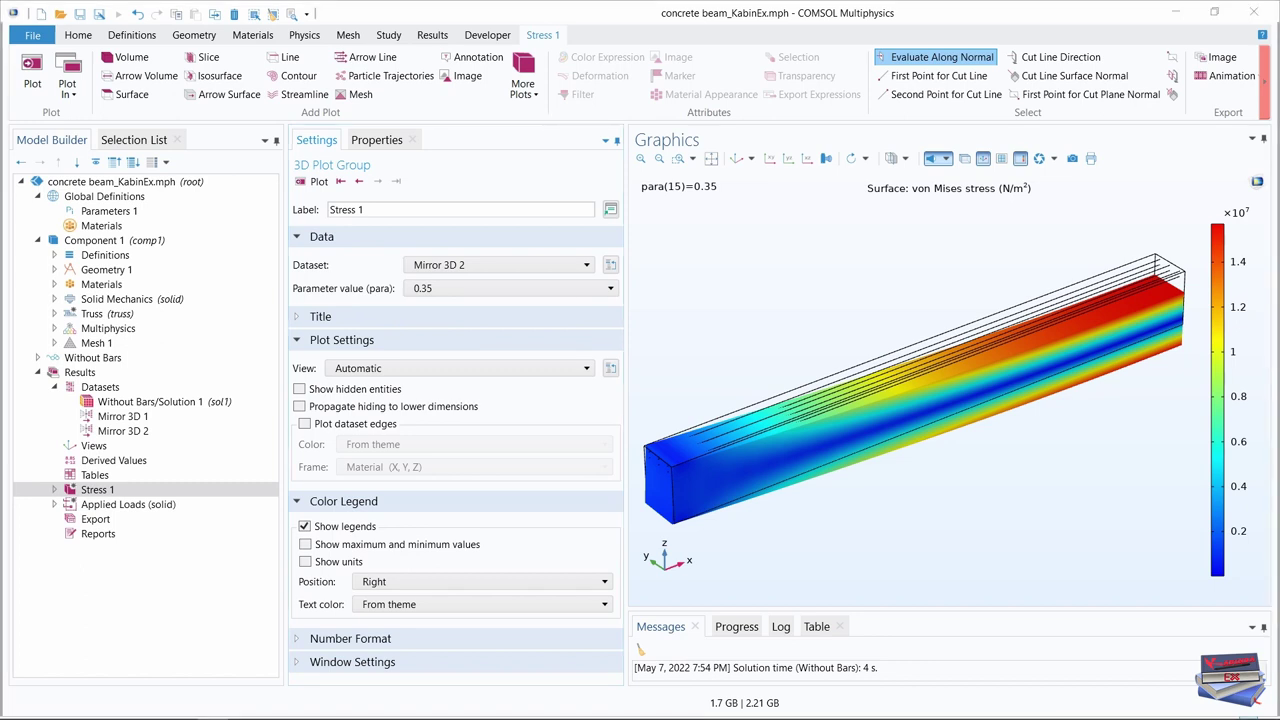
Plot Surface 1 of Stress 1 with its unit set to MPa, and hide the grid in the graphics view
left_click(55, 490)
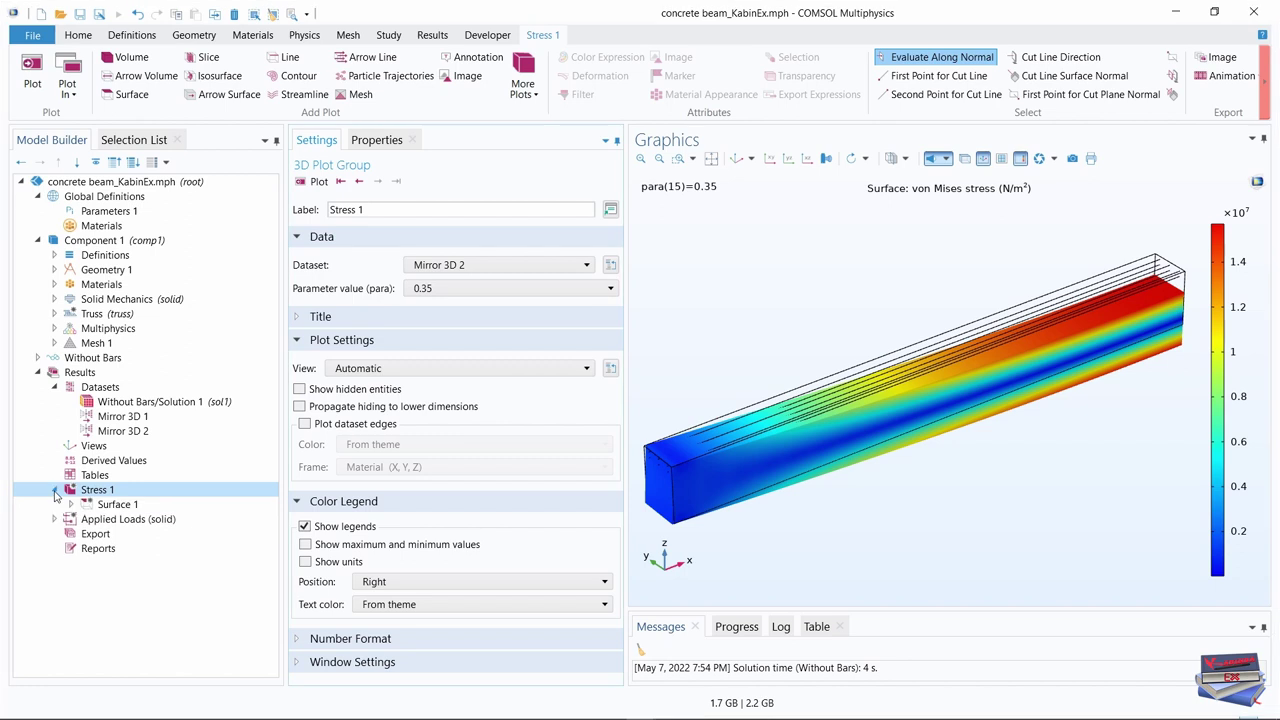
left_click(115, 505)
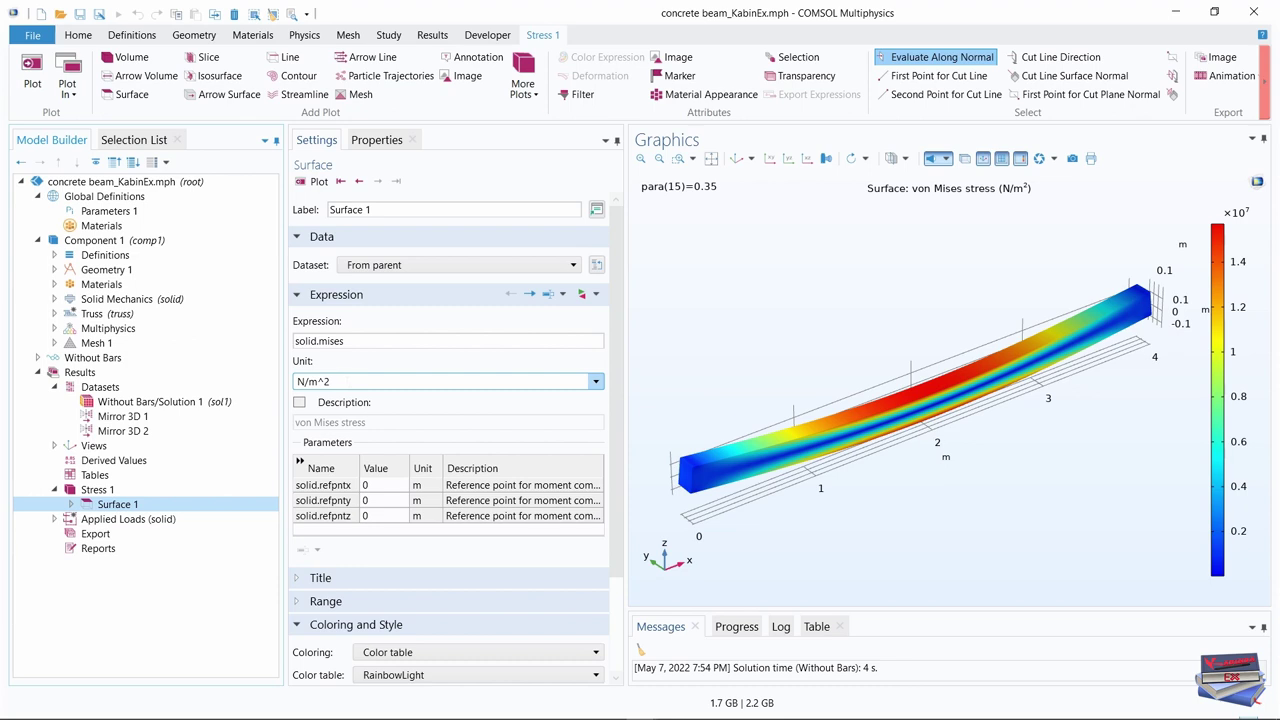
left_click(595, 382)
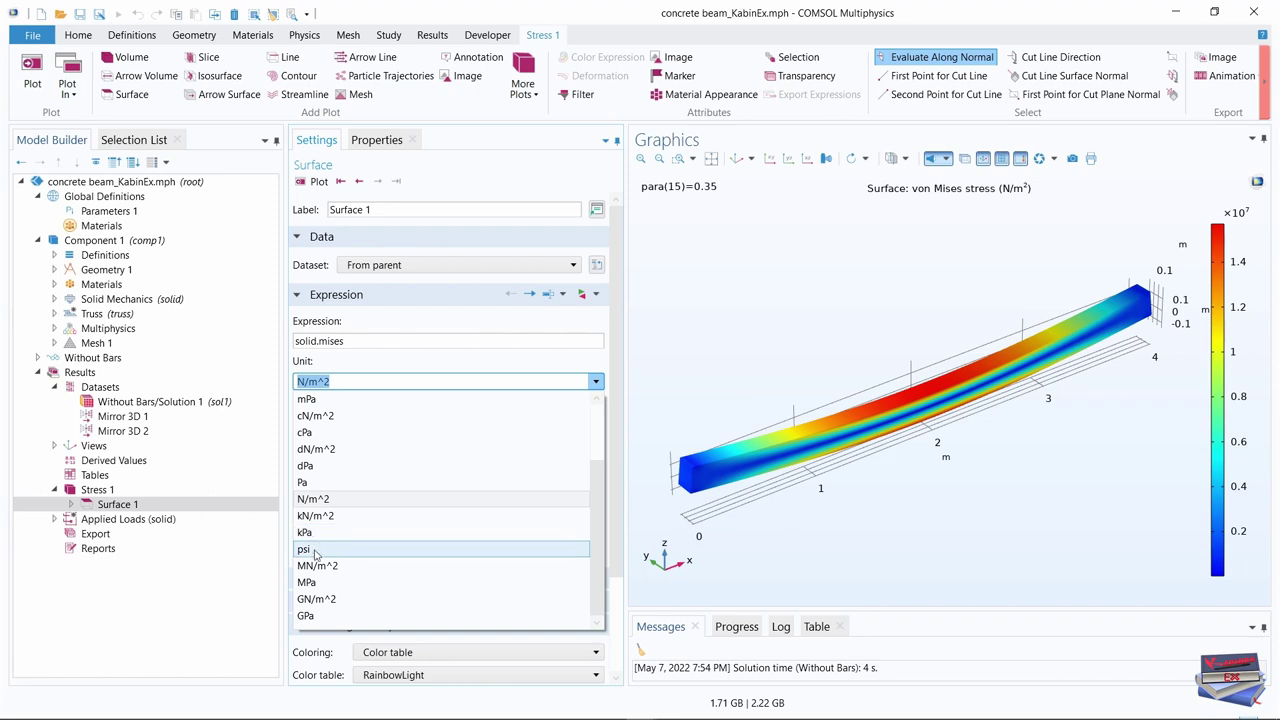
left_click(316, 583)
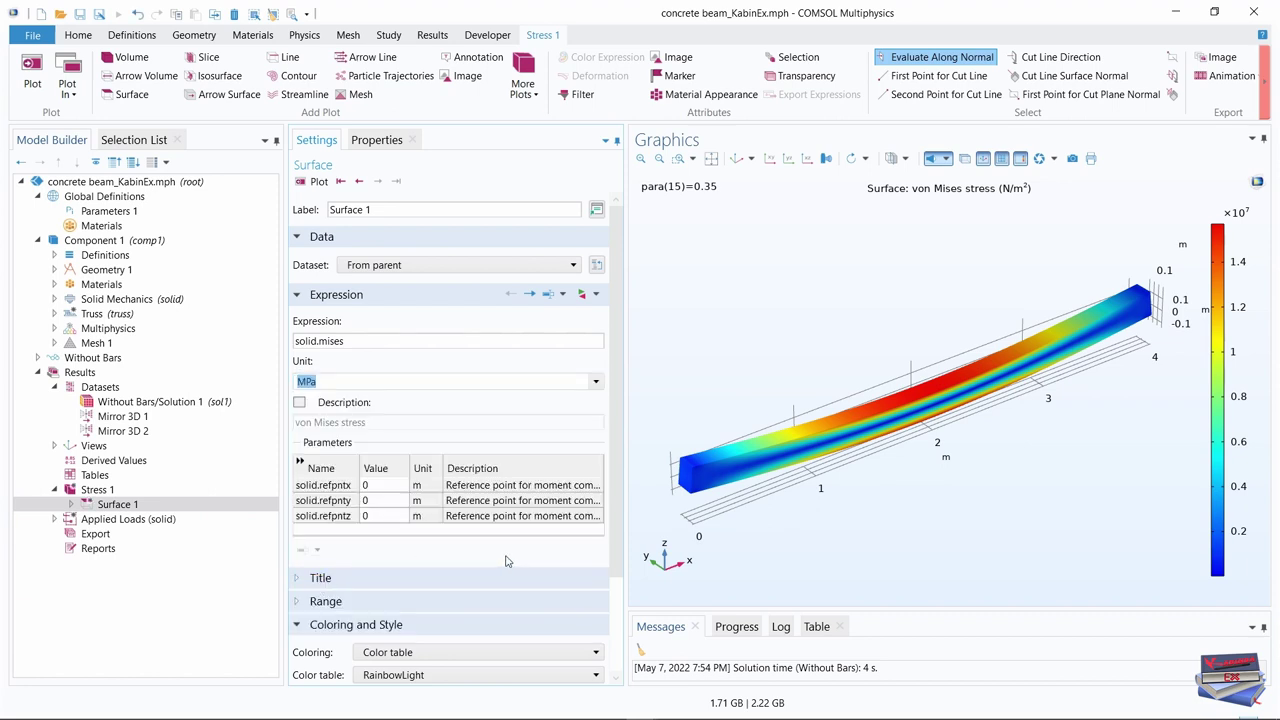
left_click(31, 80)
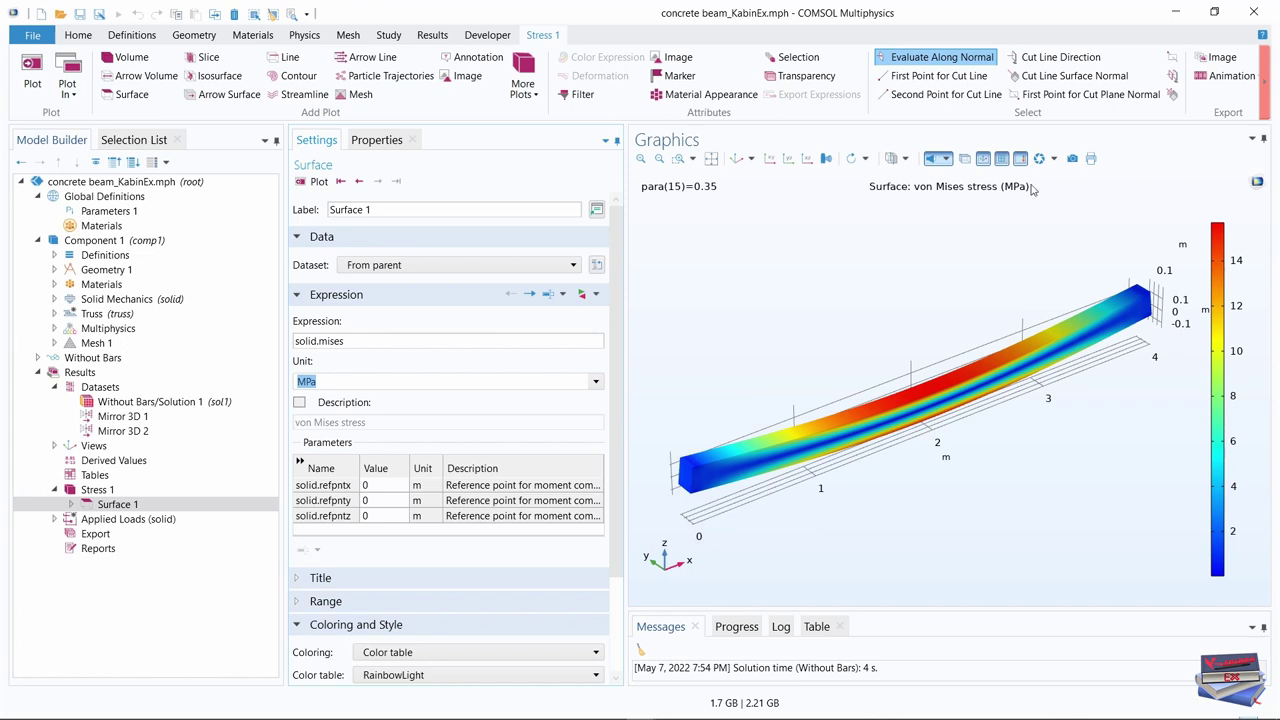
left_click(1001, 158)
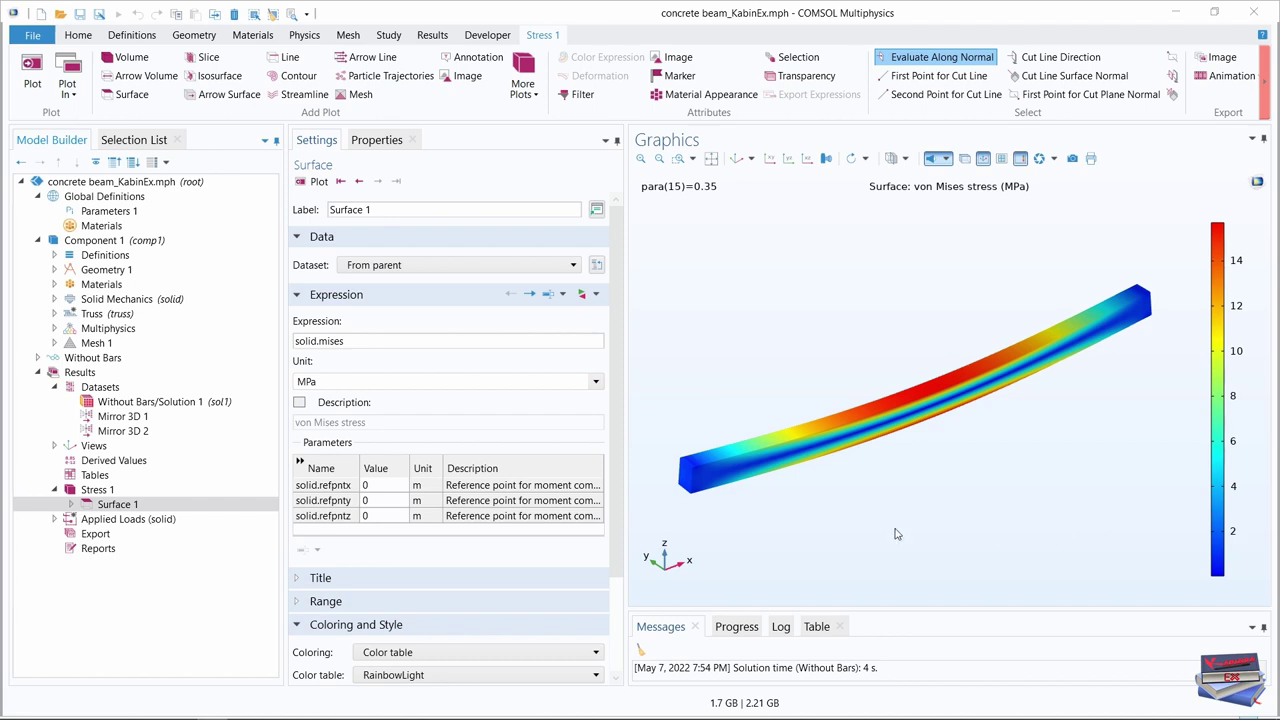
Set Mirror 3D 1 as the source dataset of Mirror 3D 2 and display the updated Stress 1 plot
left_click(133, 436)
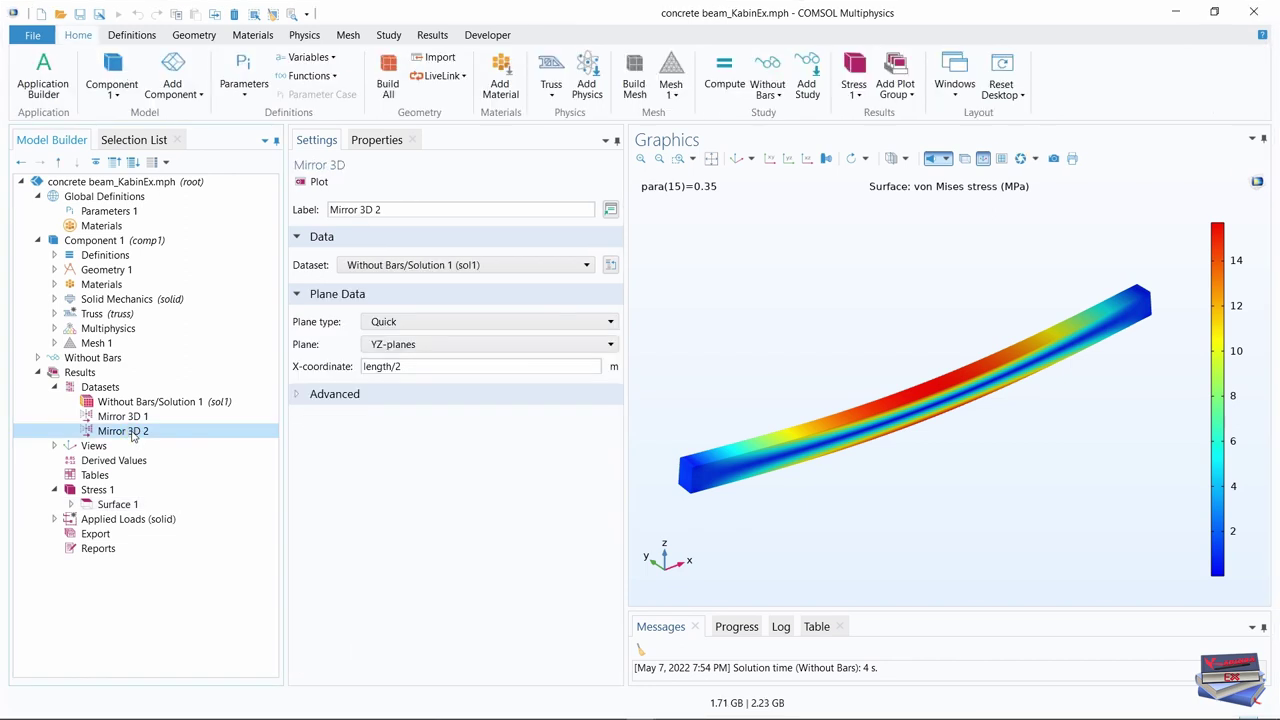
left_click(538, 264)
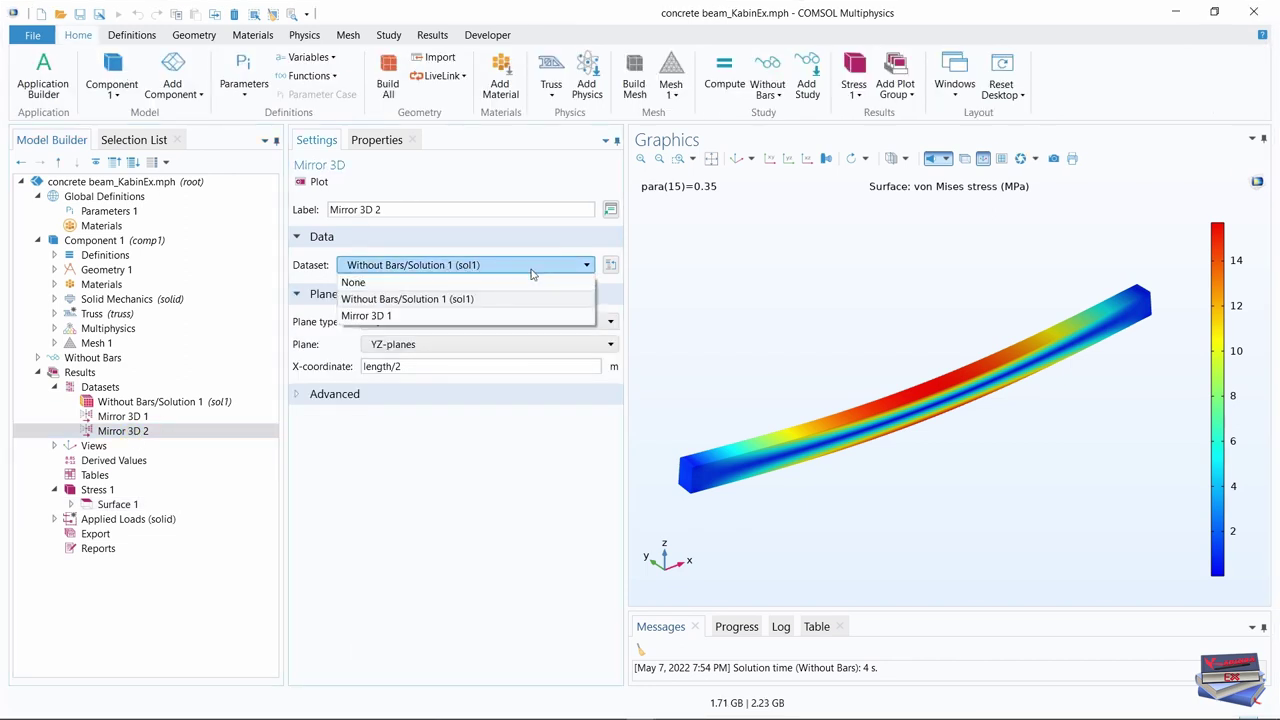
left_click(388, 316)
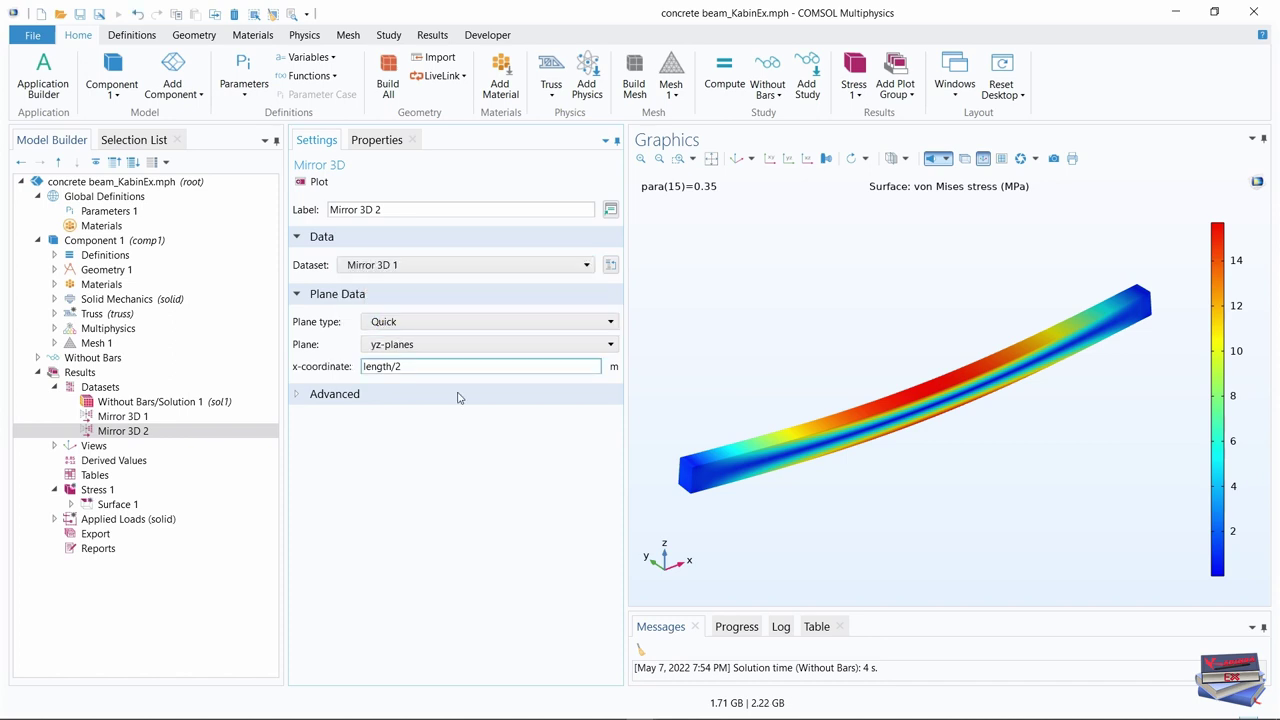
left_click(310, 184)
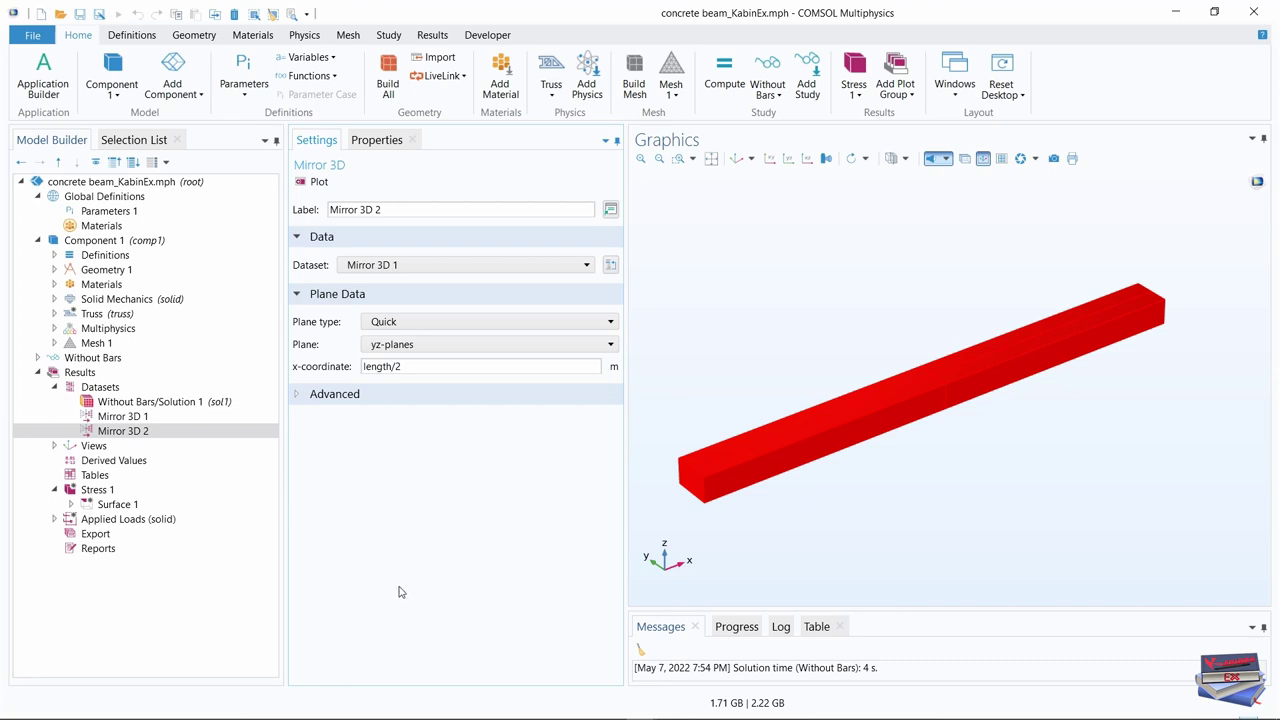
left_click(101, 491)
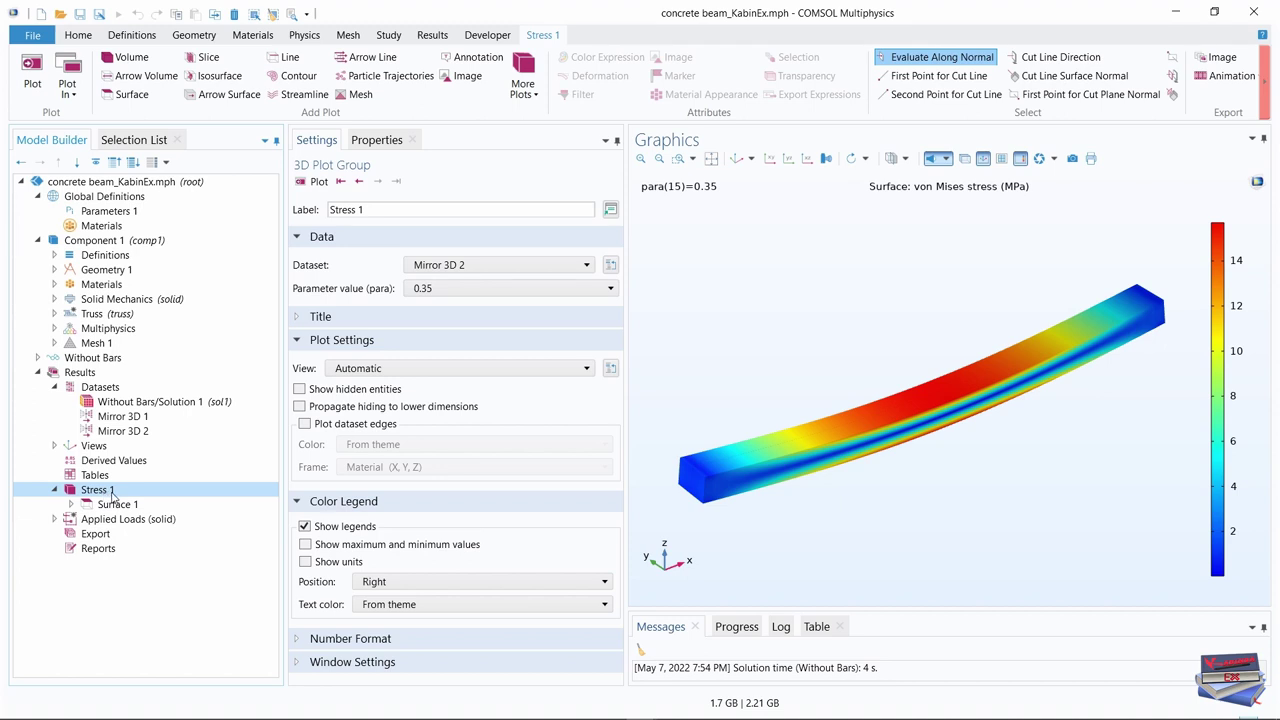
left_click(116, 504)
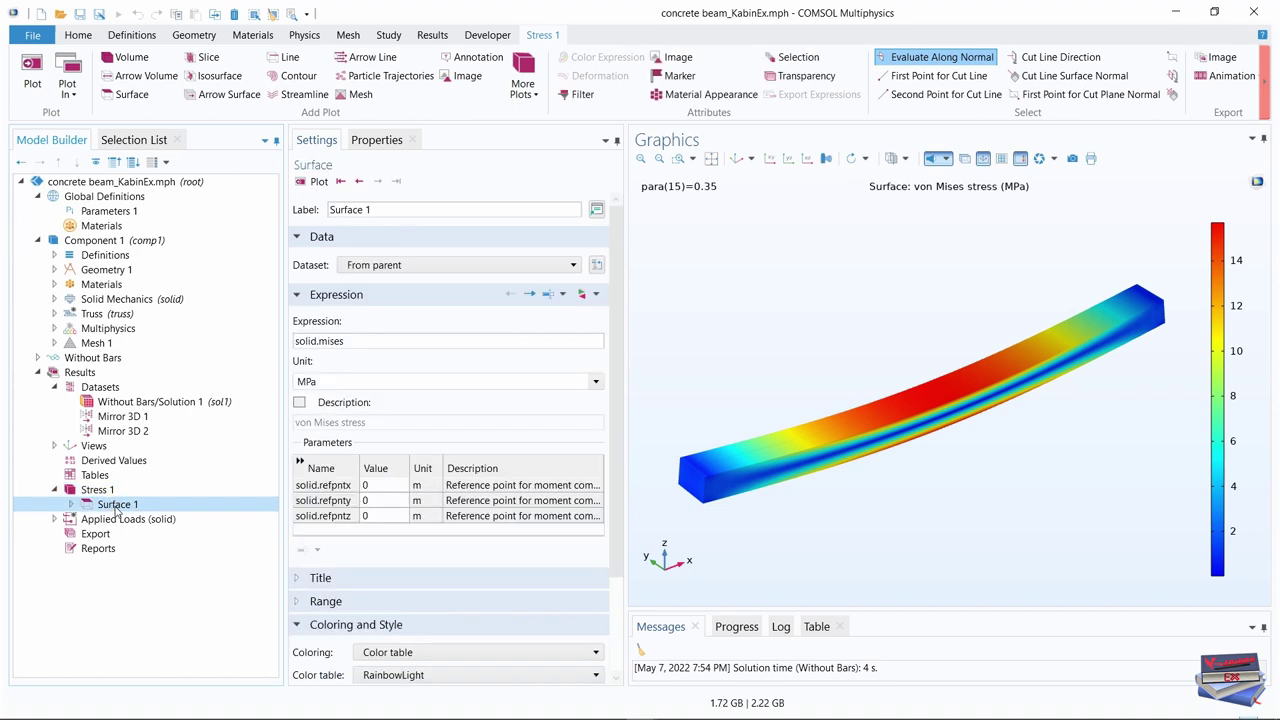
left_click(118, 417)
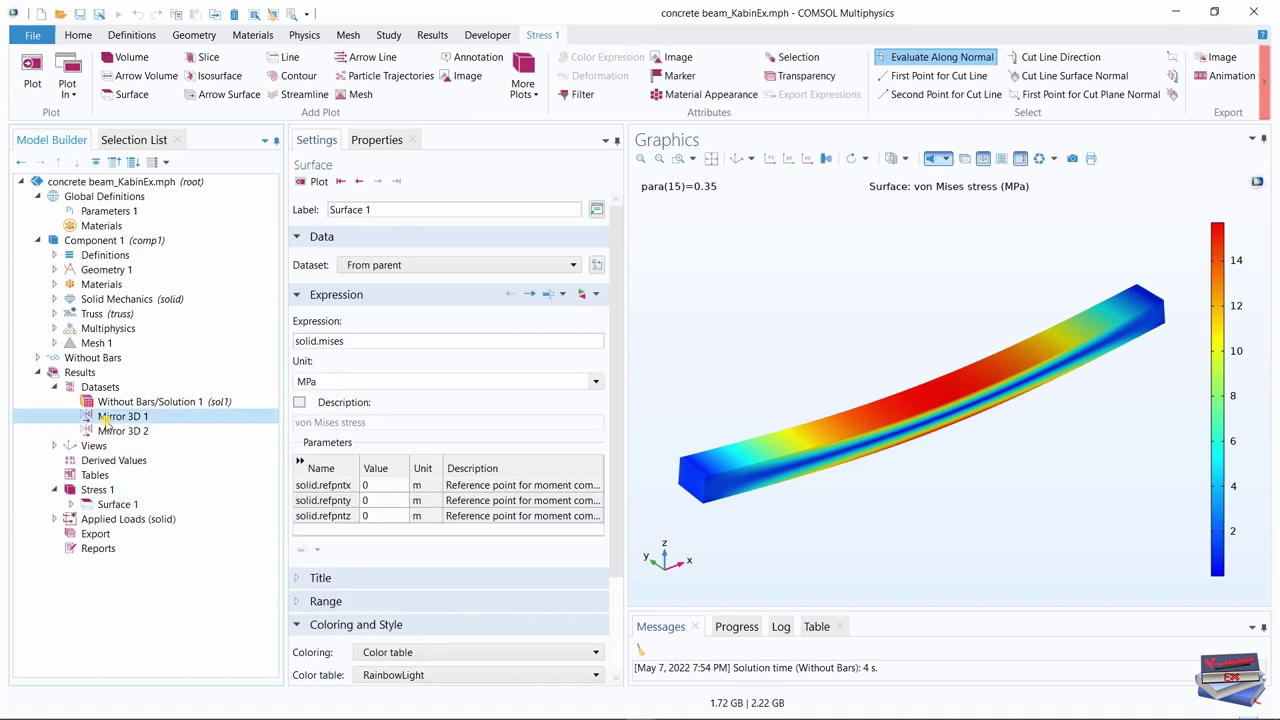
left_click(118, 431)
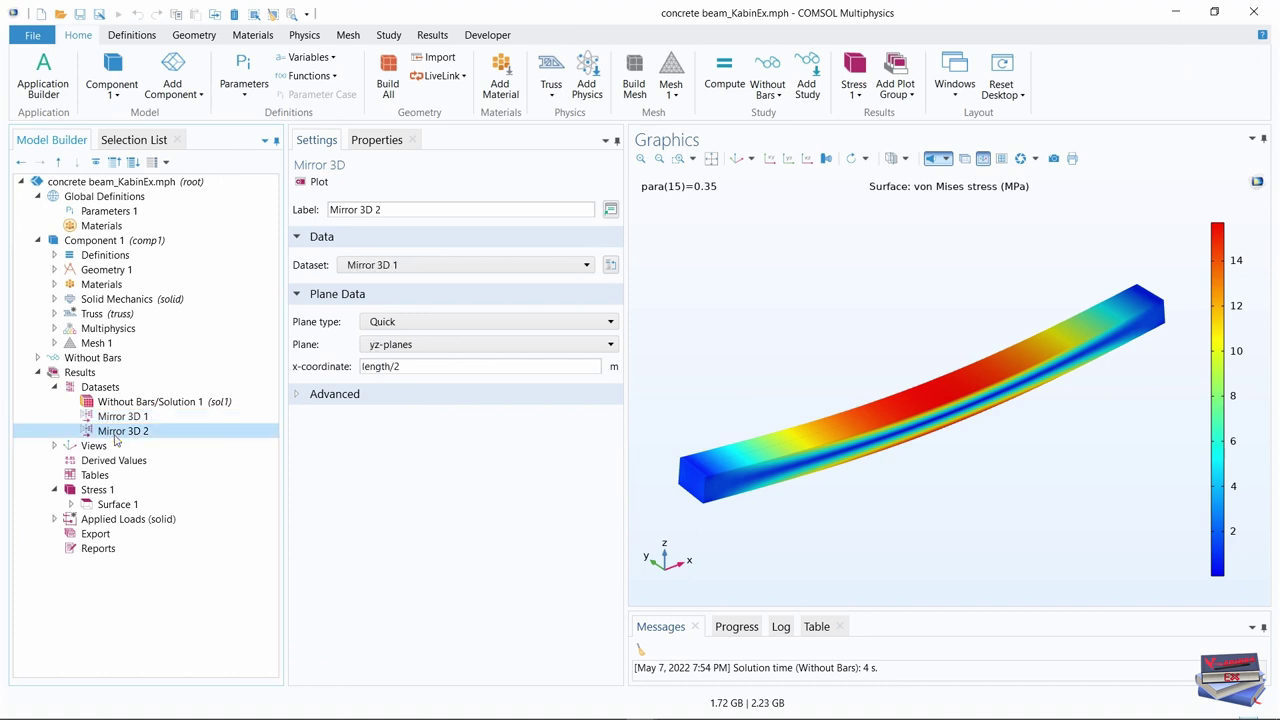
left_click(106, 505)
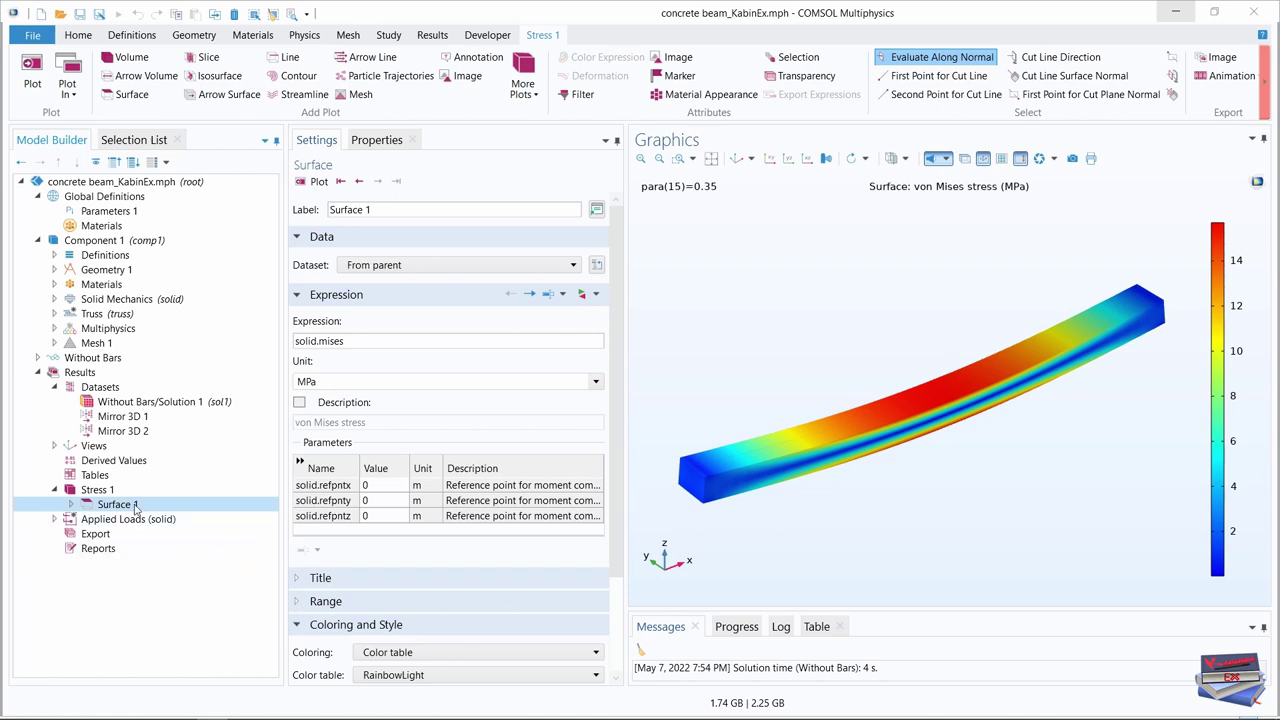
left_click(56, 388)
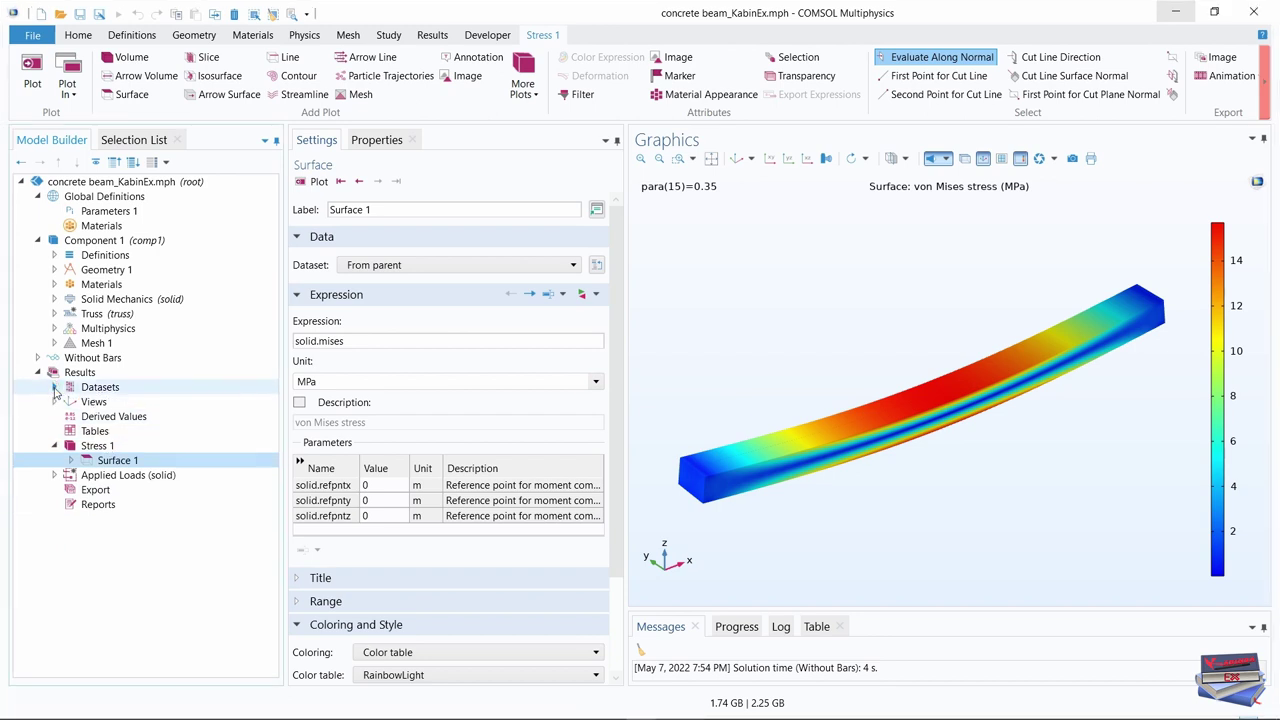
Group the Stress 1 plot group into a new results group and label the group Without Bars
left_click(56, 446)
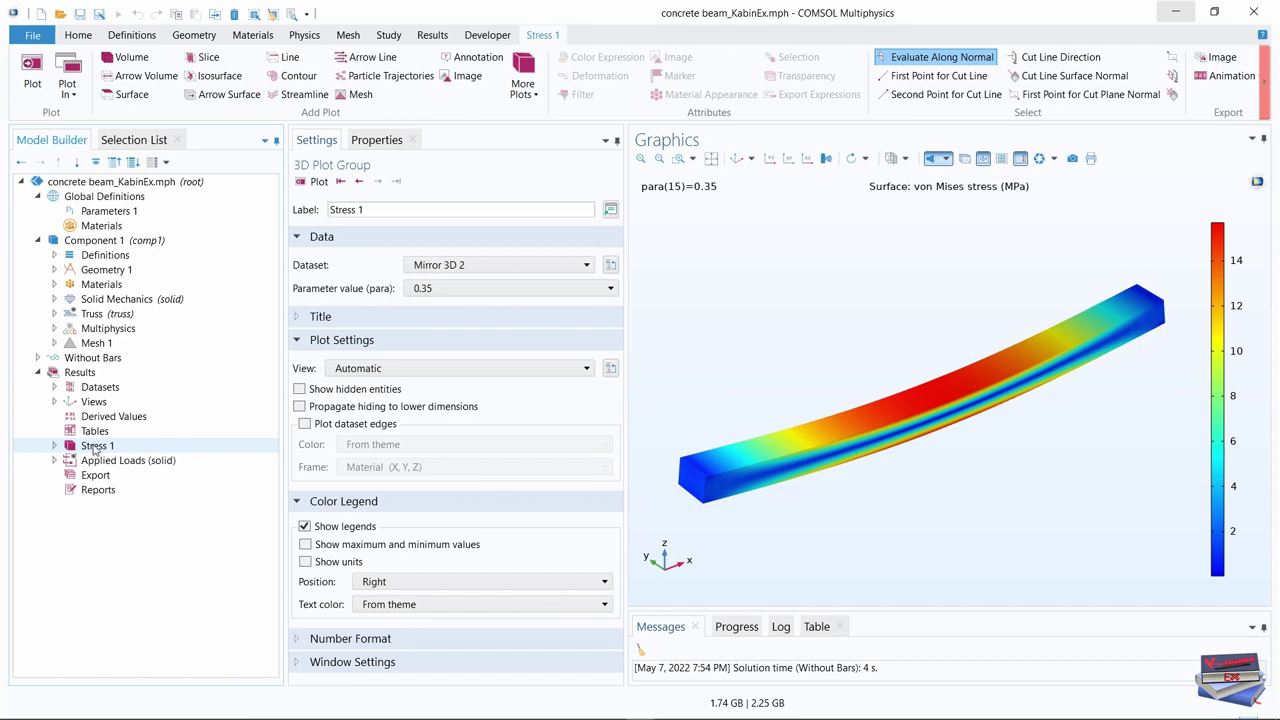
right_click(95, 446)
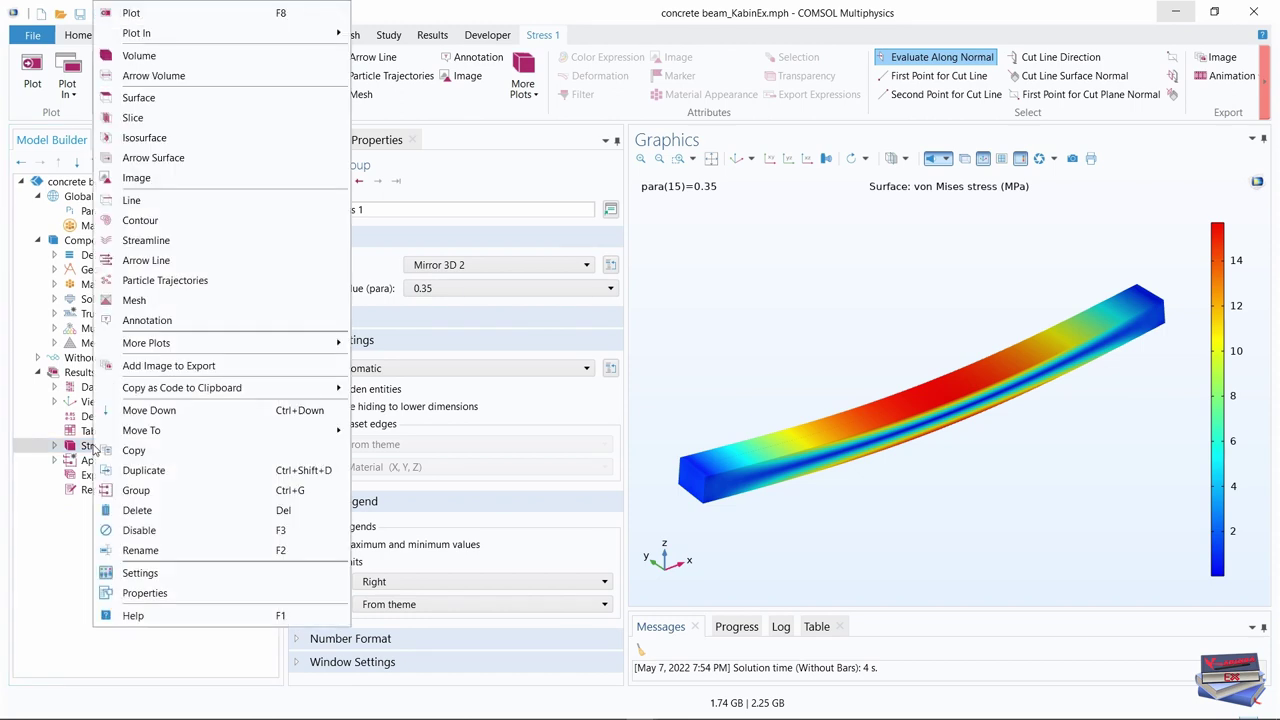
key("Escape")
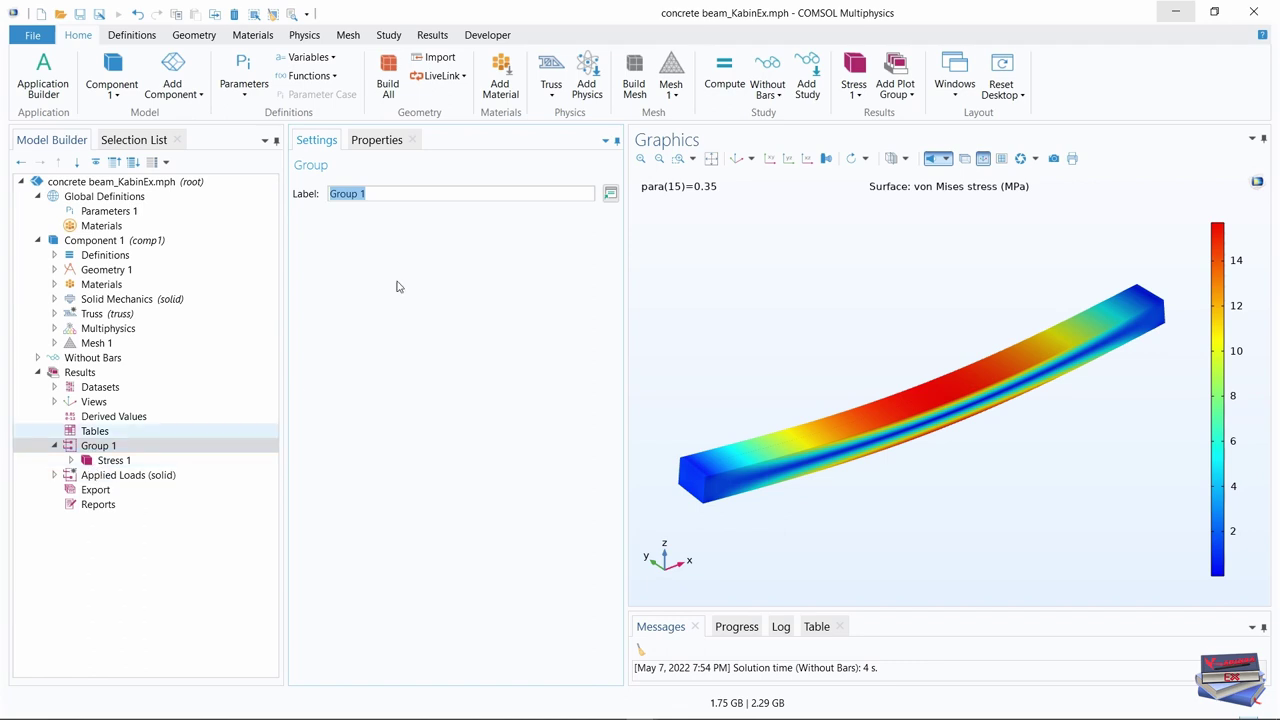
type("Without Bars")
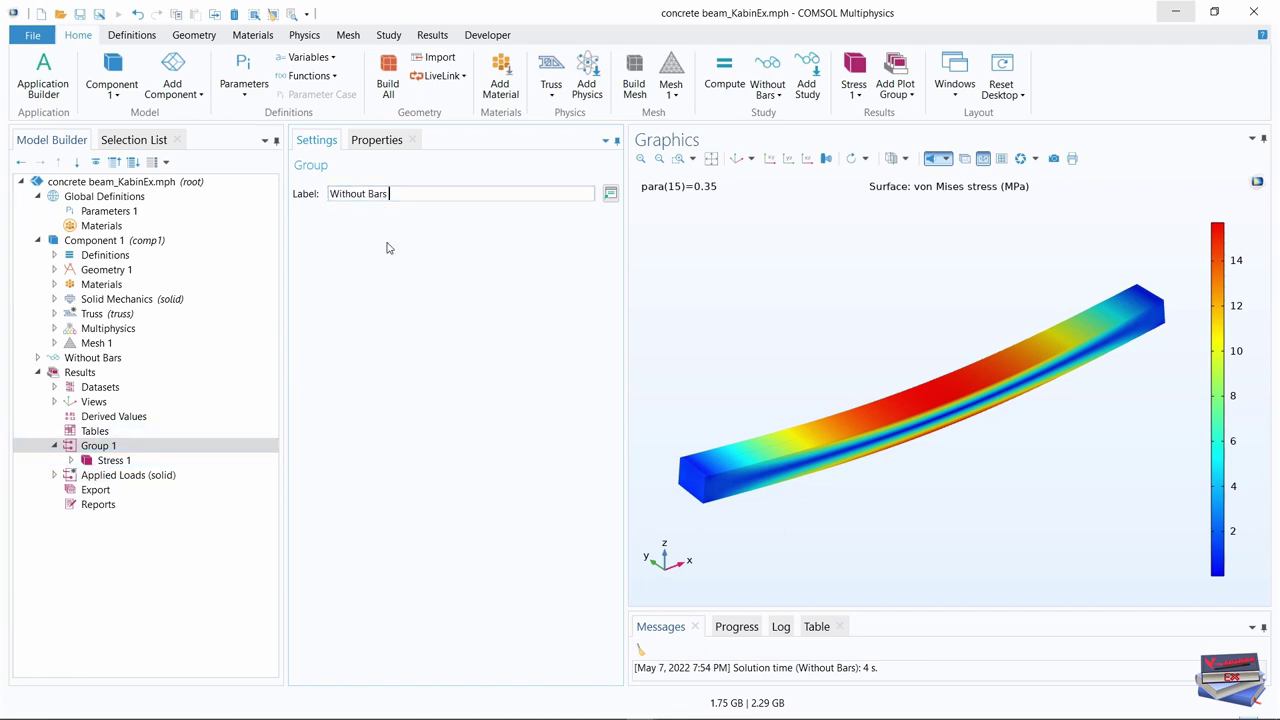
left_click(403, 372)
left_click(92, 450)
left_click(54, 445)
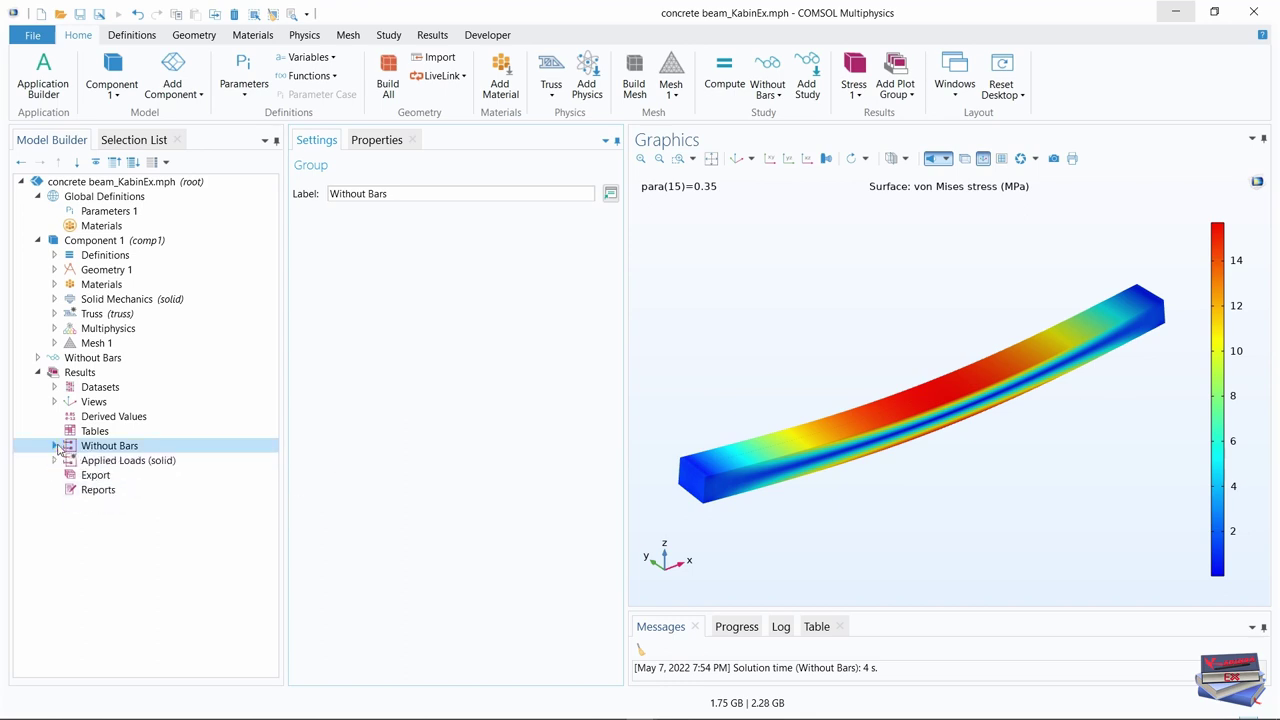
left_click(119, 566)
Add a second study of type Stationary with both physics interfaces and the Embedded Reinforcement coupling solved
left_click(388, 35)
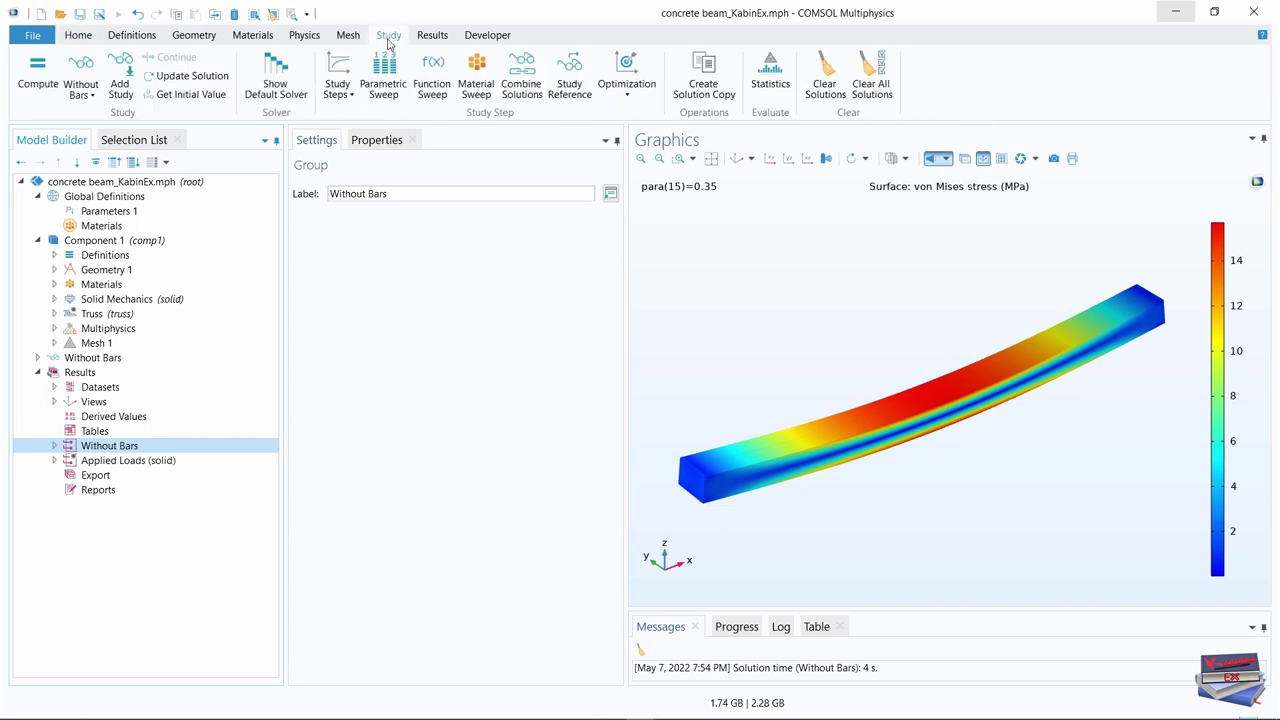
left_click(115, 90)
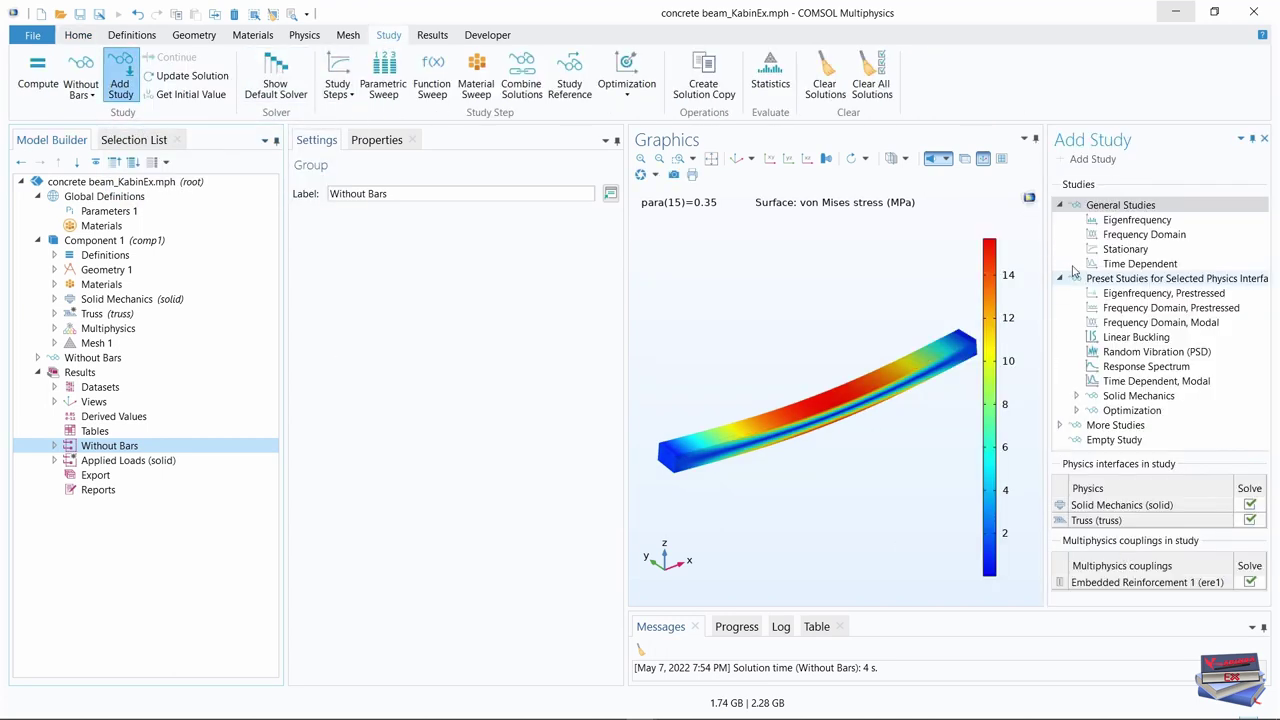
left_click(1125, 249)
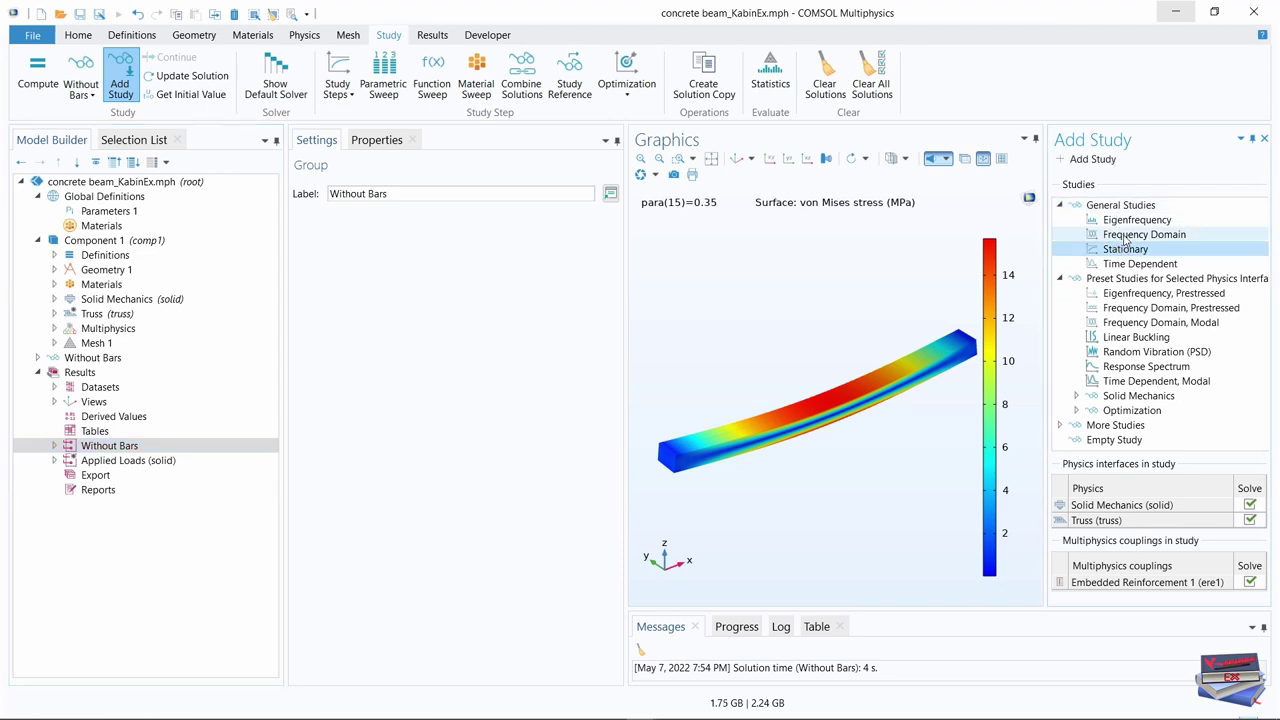
left_click(1092, 160)
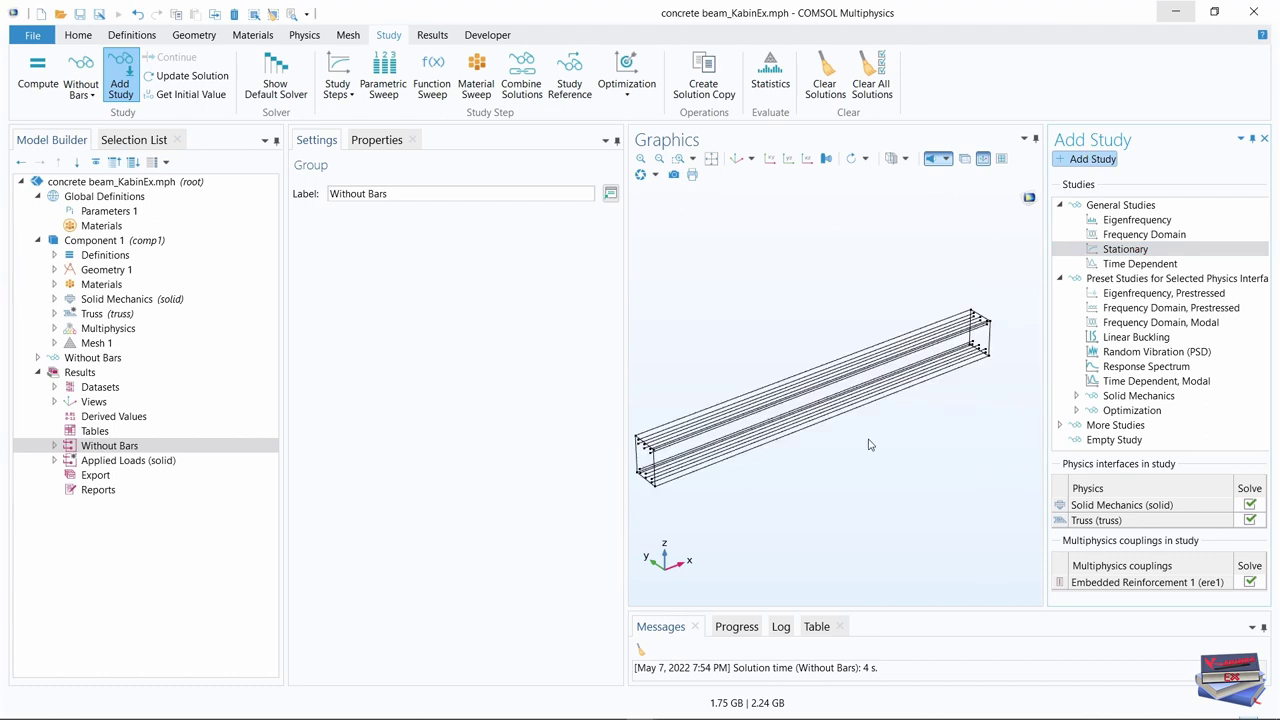
left_click(1263, 138)
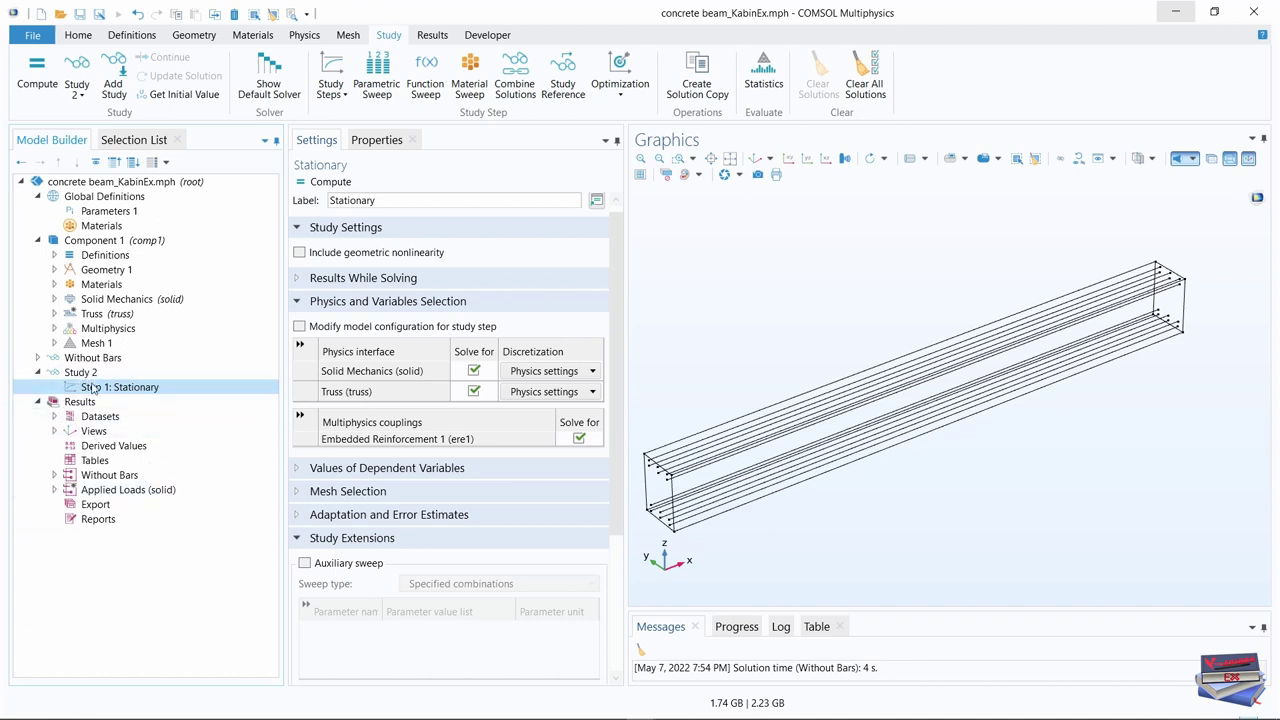
In the stationary step of Study 2, modify the model configuration and disable Concrete 1 under the solid Linear Elastic Material 1
key("F2")
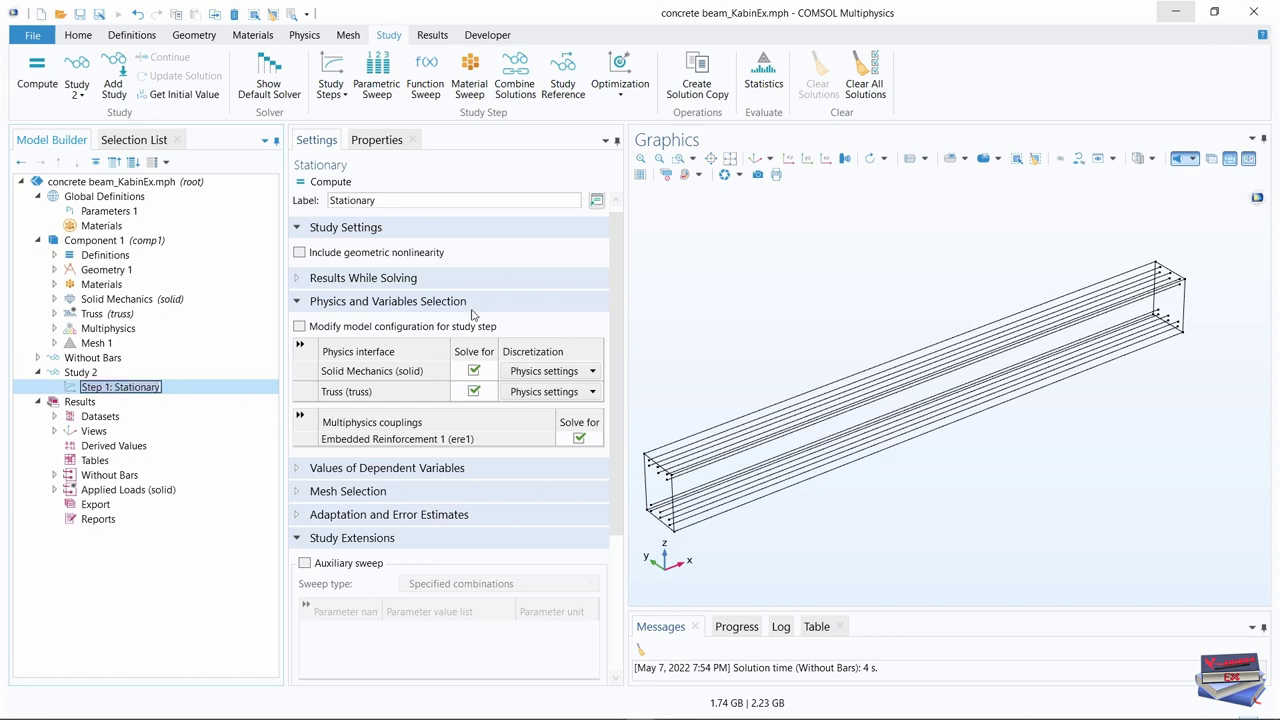
left_click(110, 377)
left_click(134, 390)
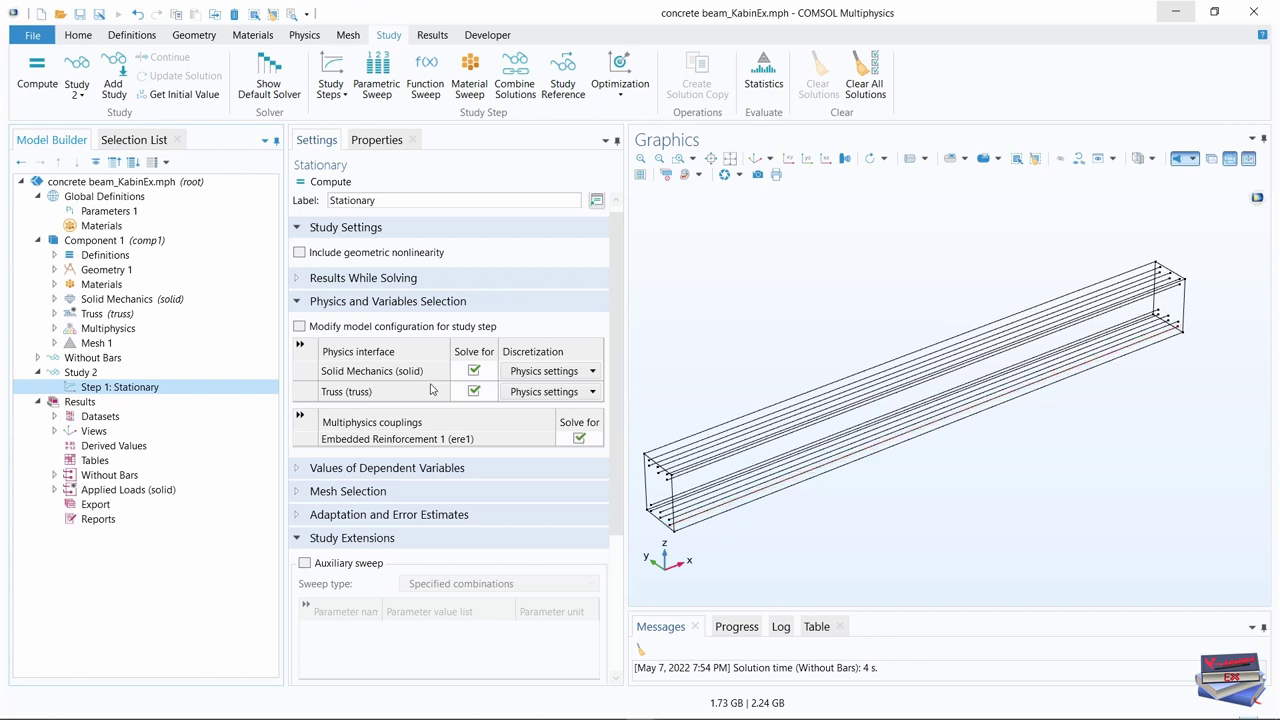
left_click(299, 326)
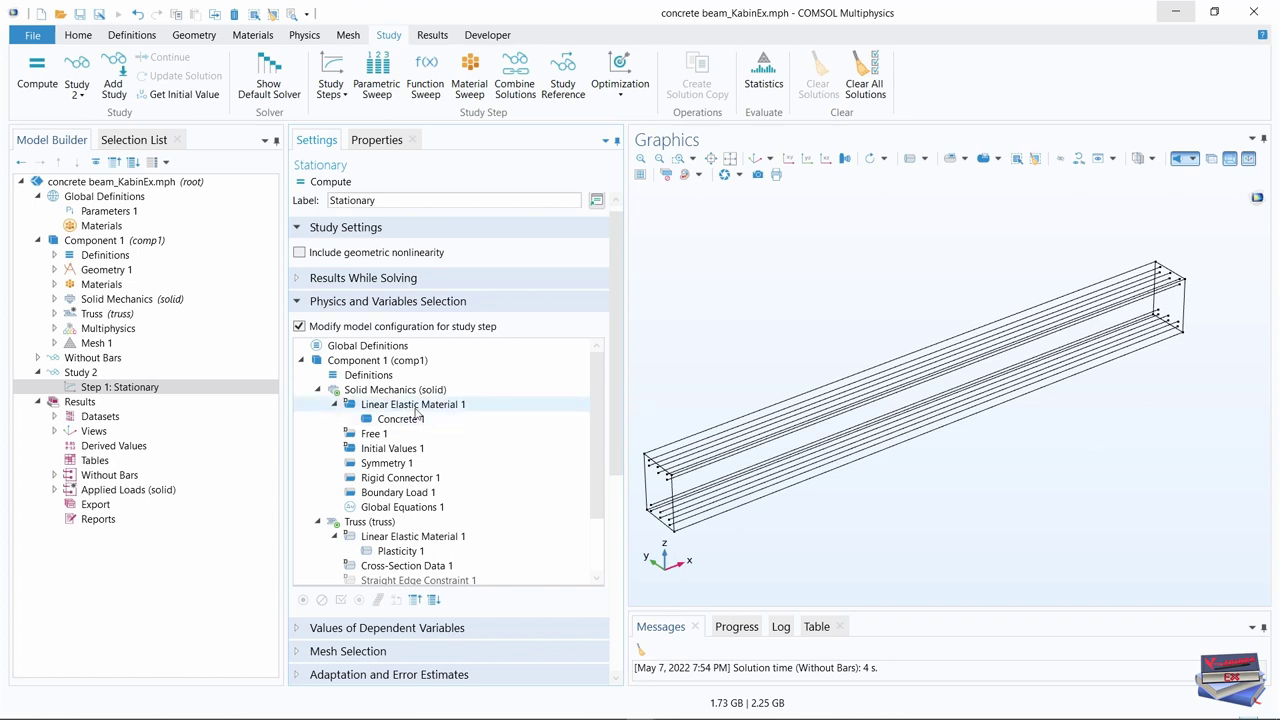
left_click(401, 420)
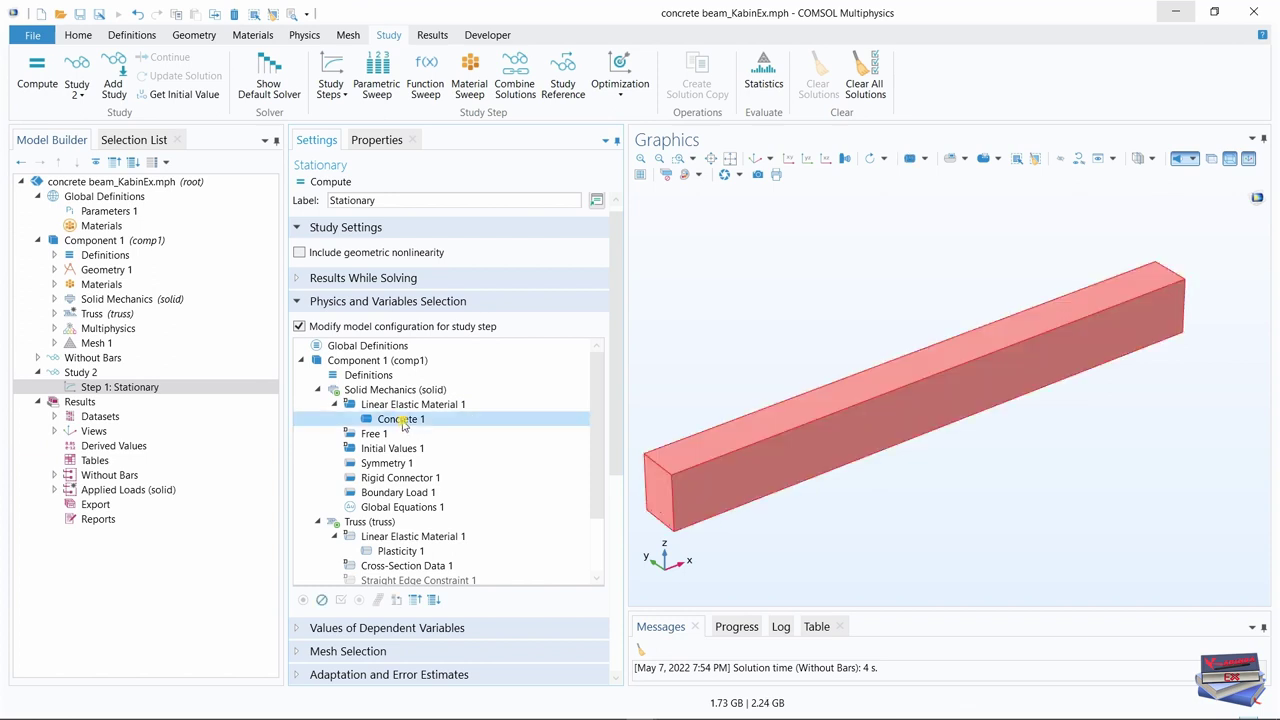
right_click(403, 421)
key("Escape")
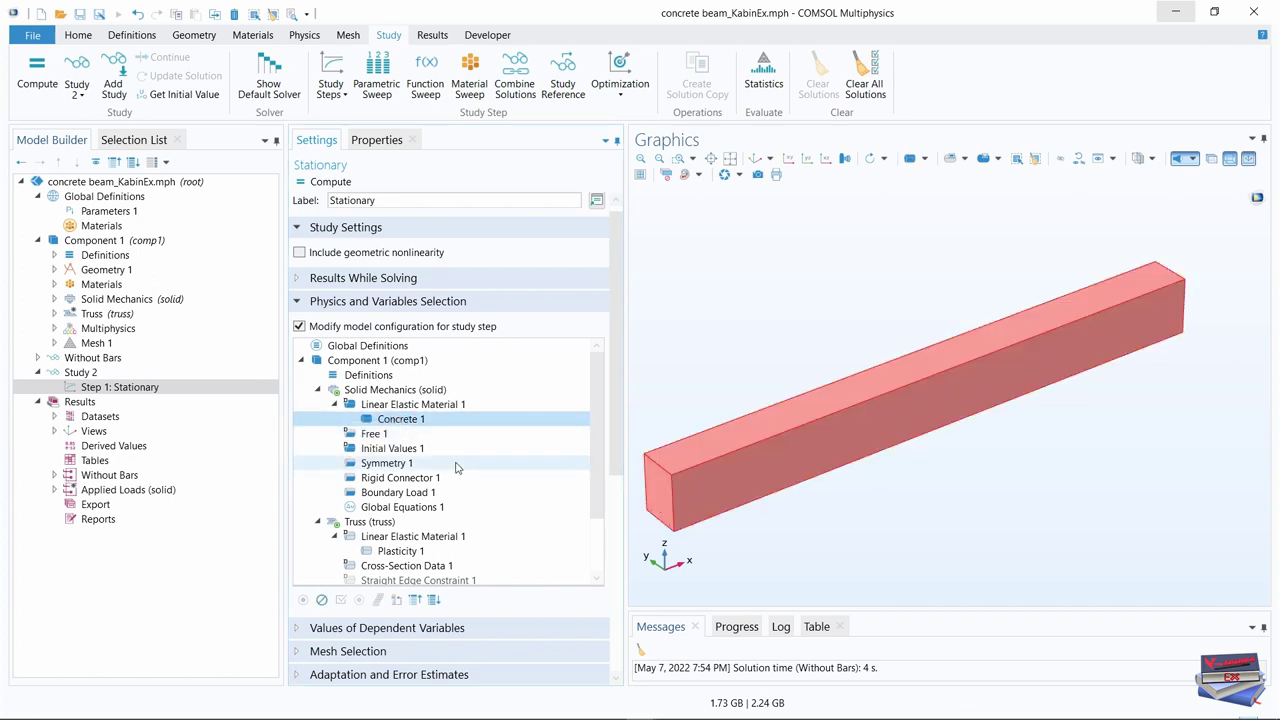
key("F3")
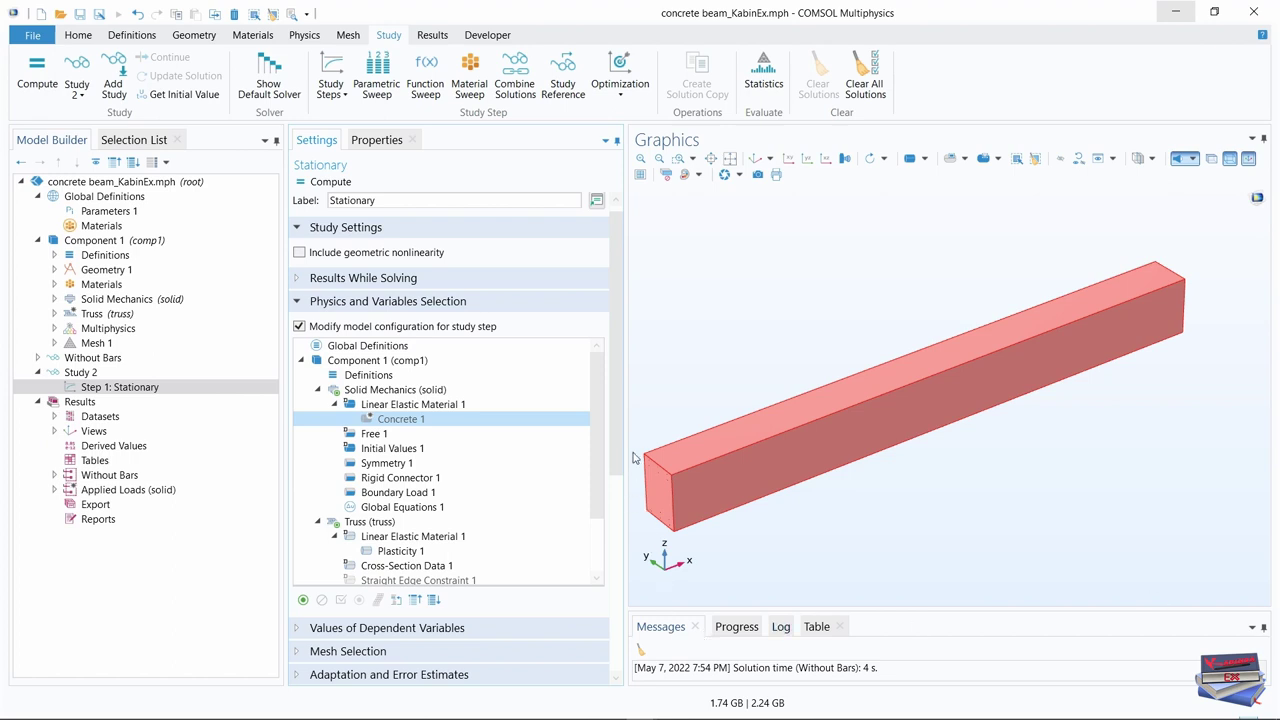
Enable an auxiliary sweep in the stationary step over para with the value list range(0,0.025,1)
left_click_drag(620, 428, 617, 551)
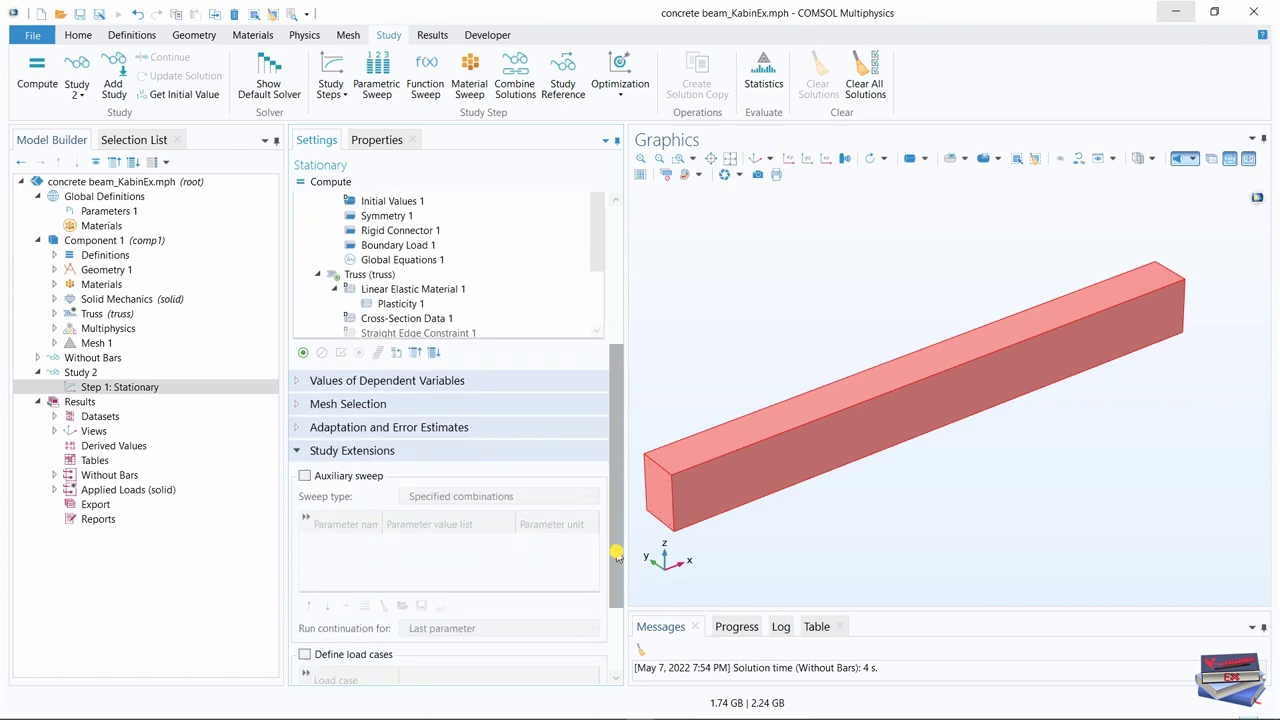
left_click(305, 476)
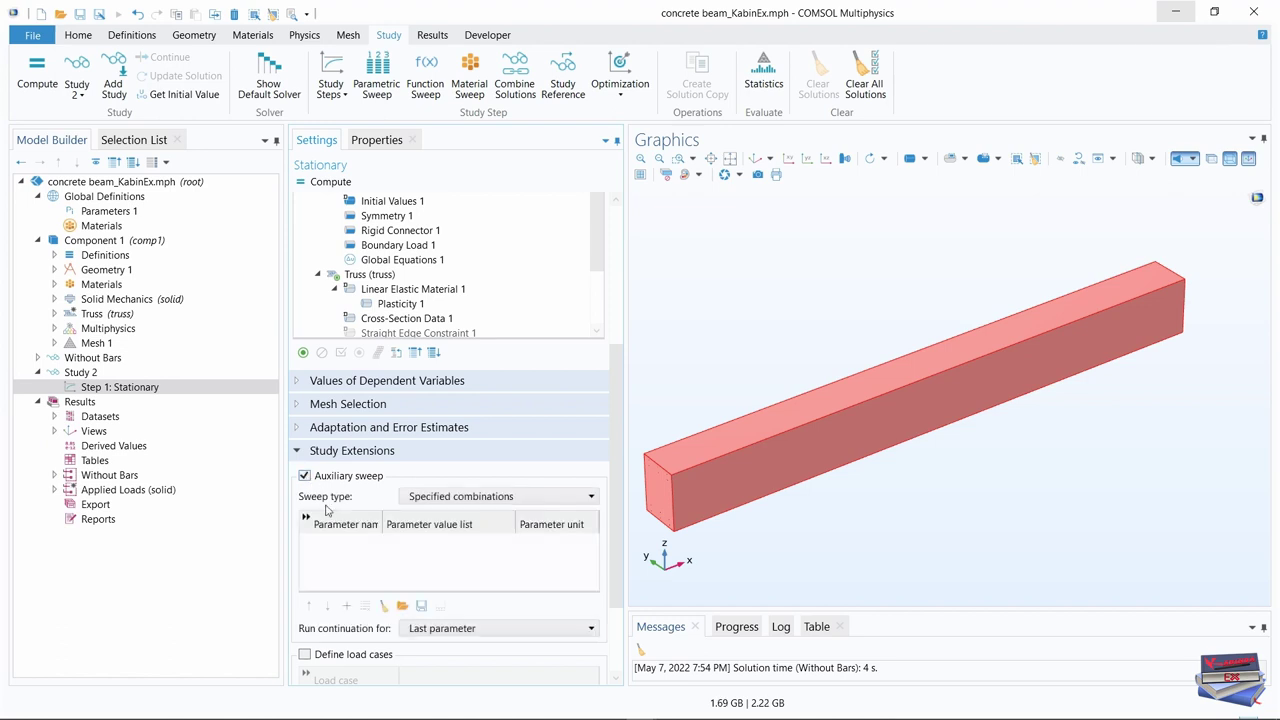
left_click(346, 606)
left_click(369, 550)
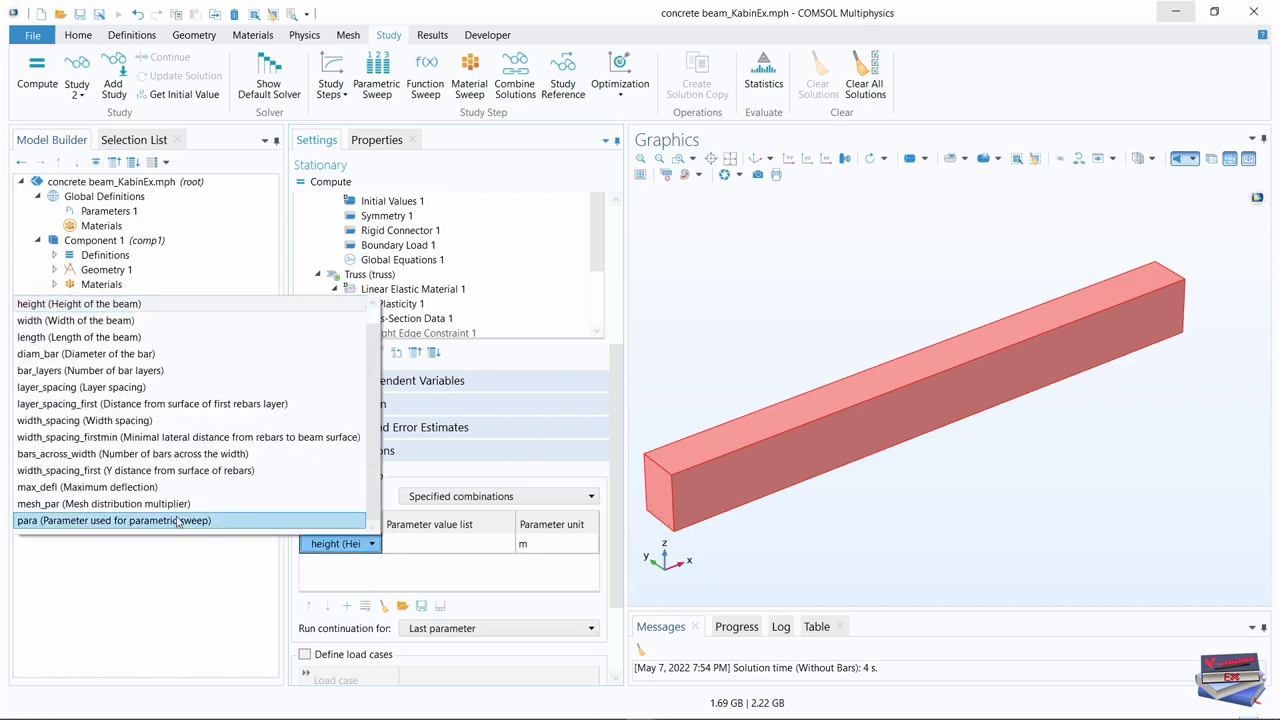
left_click(128, 521)
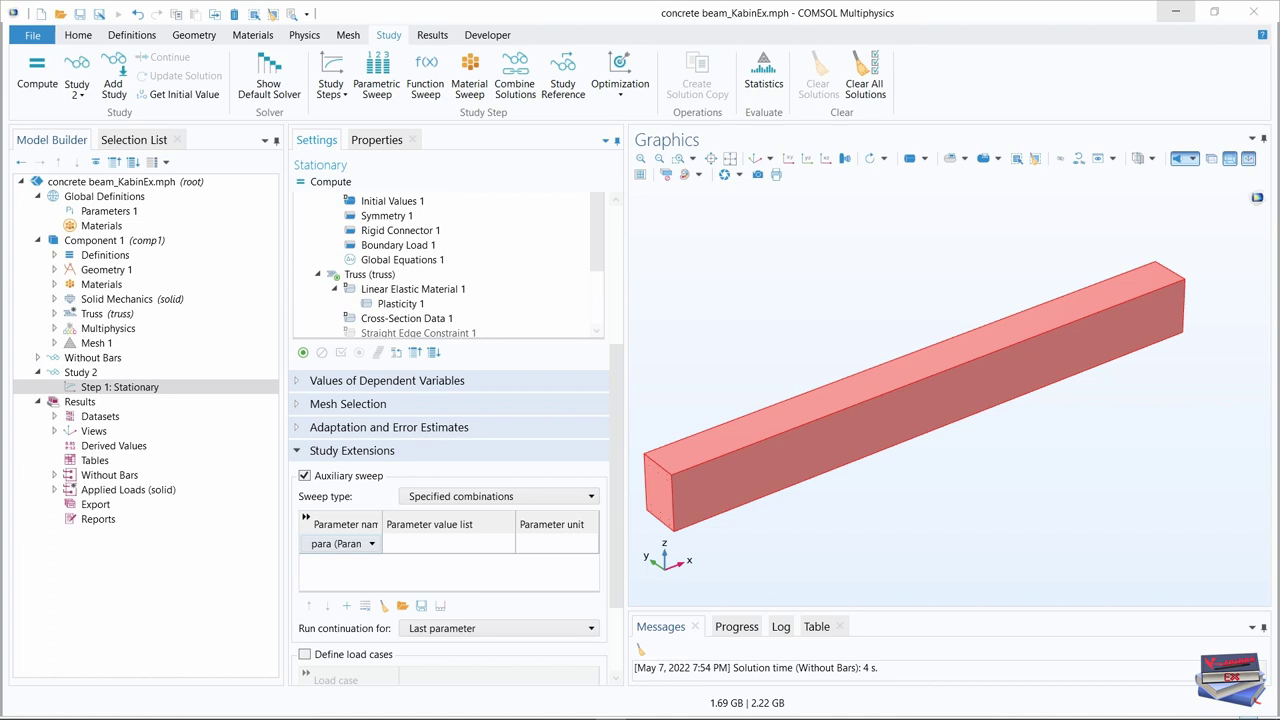
left_click(436, 548)
left_click(436, 548)
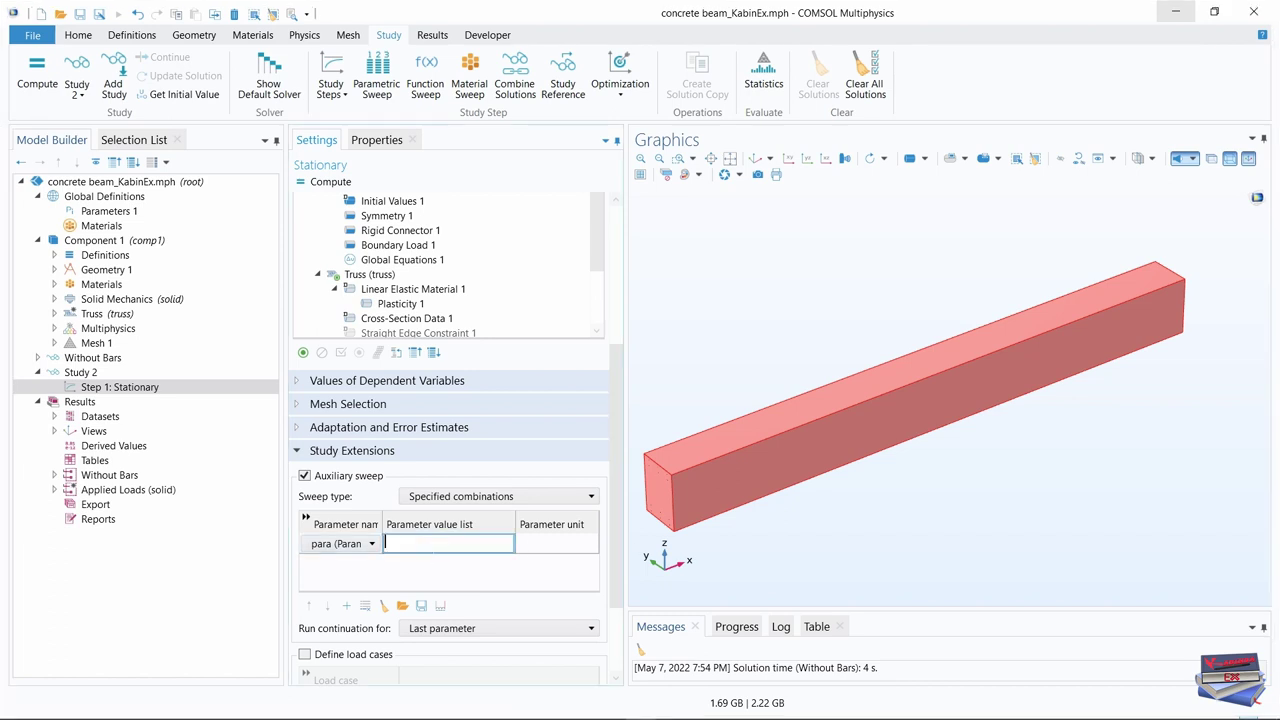
type("range(0,0.025,1)")
key("Return")
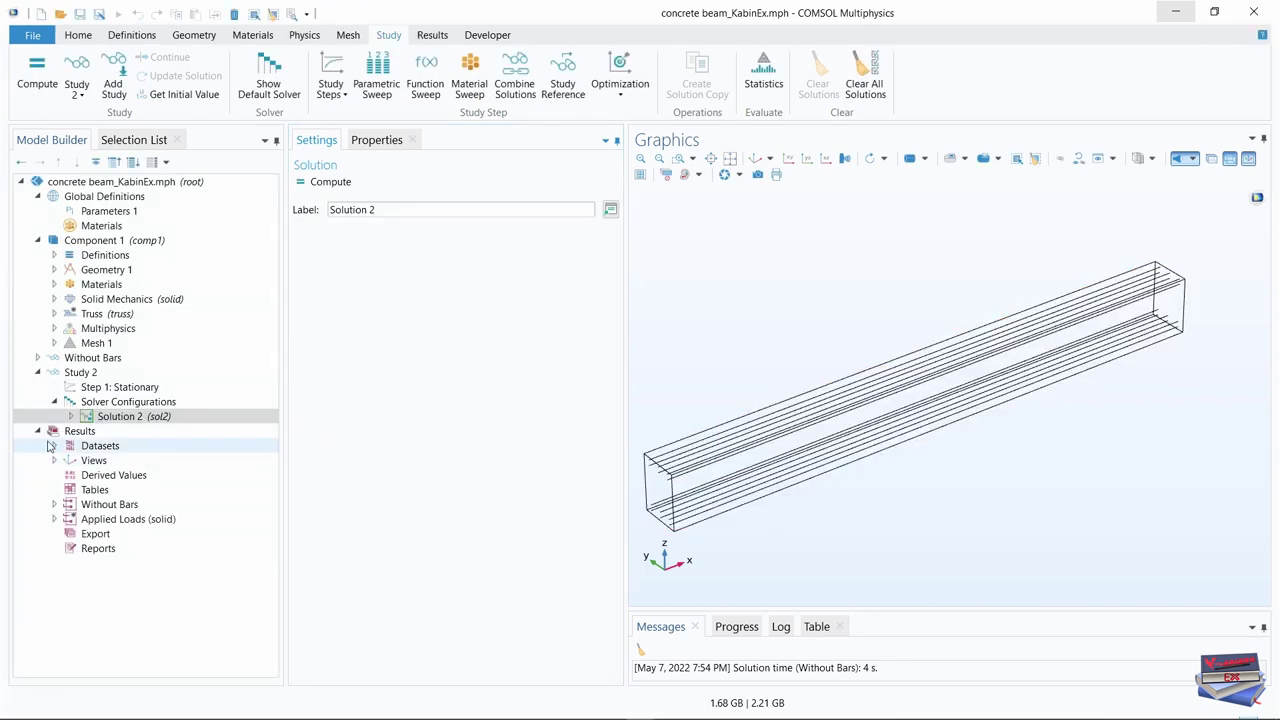
Add a Fully Coupled node to Stationary Solver 1 in Solution 2 of Study 2
left_click(72, 417)
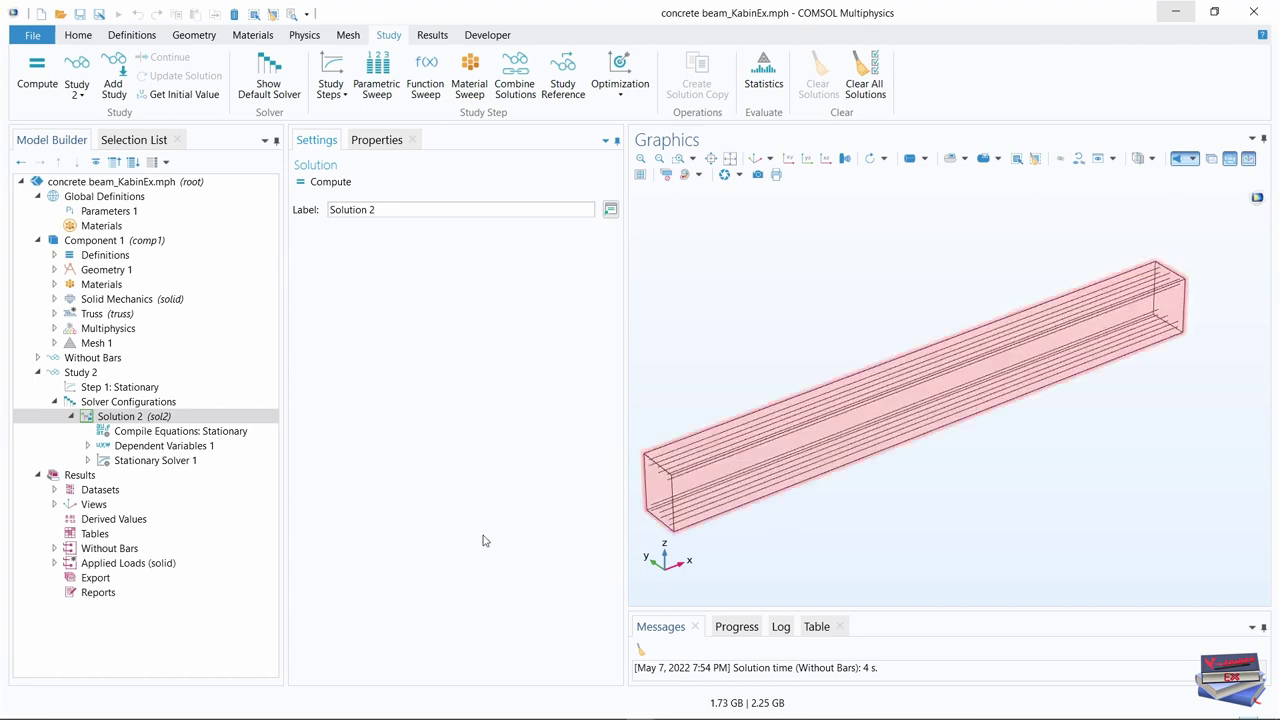
left_click(162, 461)
right_click(163, 461)
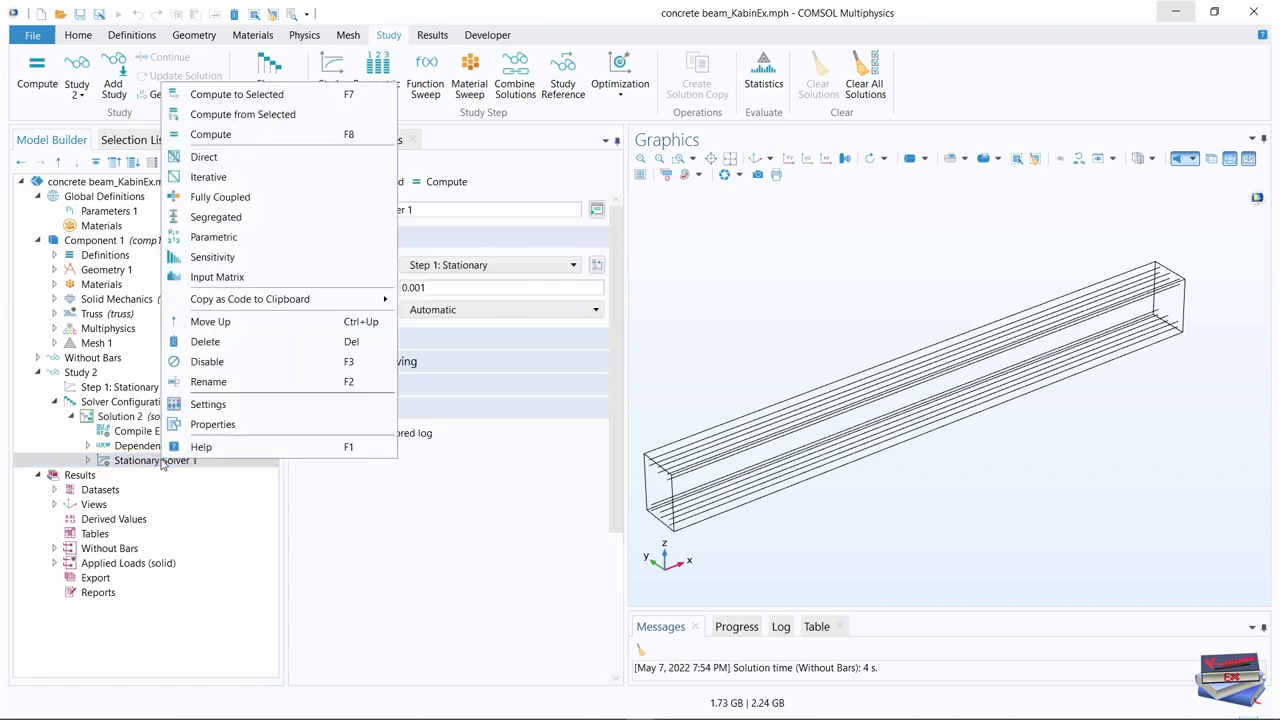
left_click(210, 197)
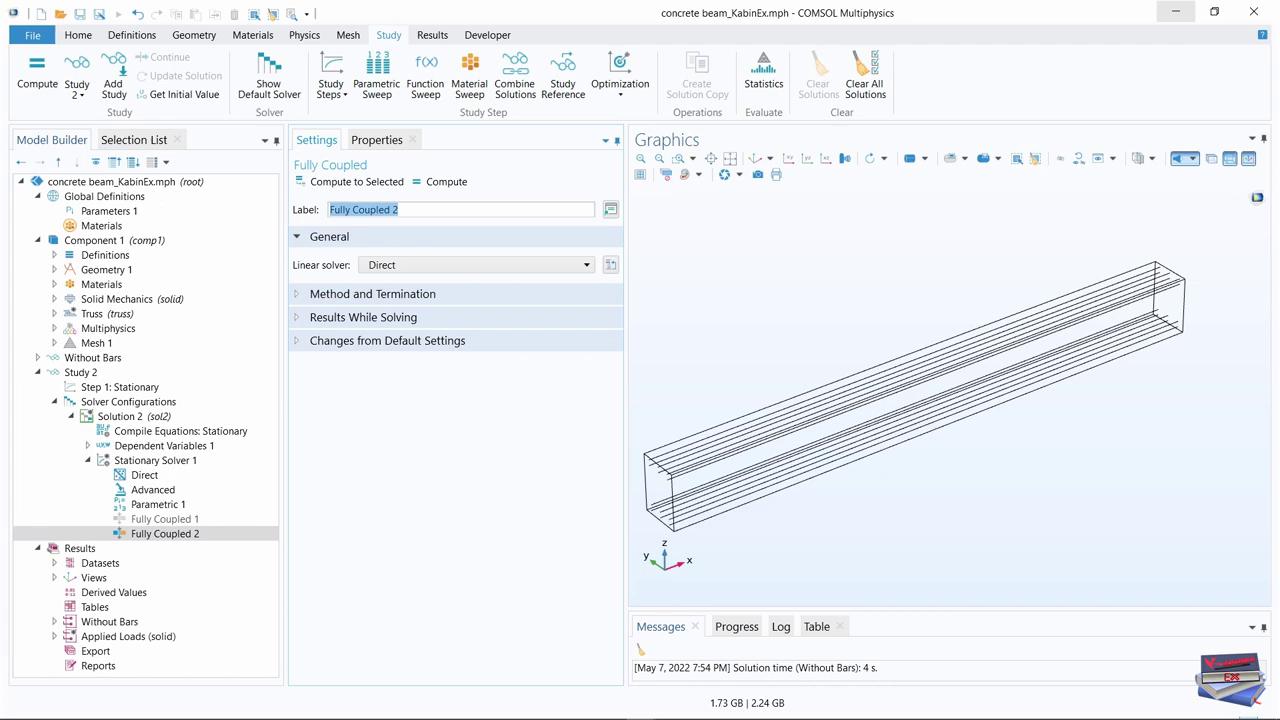
Add a Stop Condition to Parametric 1 of the stationary solver and turn off its warning
left_click(155, 505)
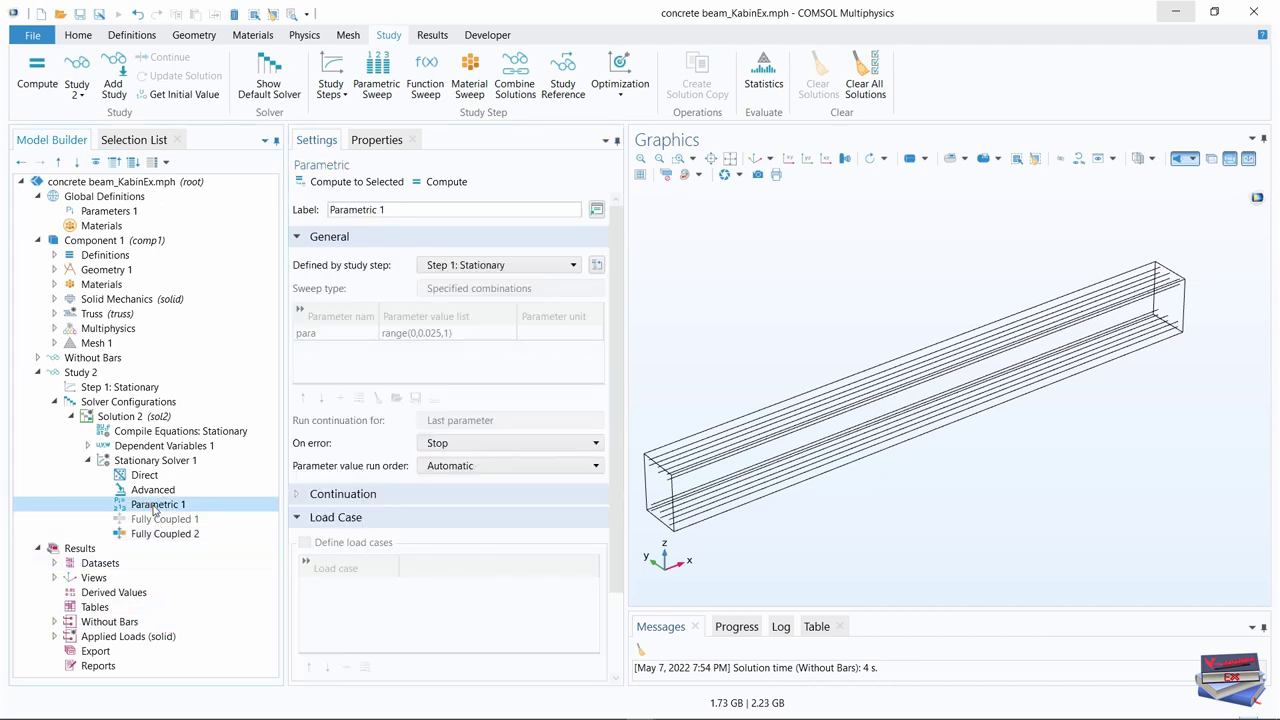
right_click(155, 507)
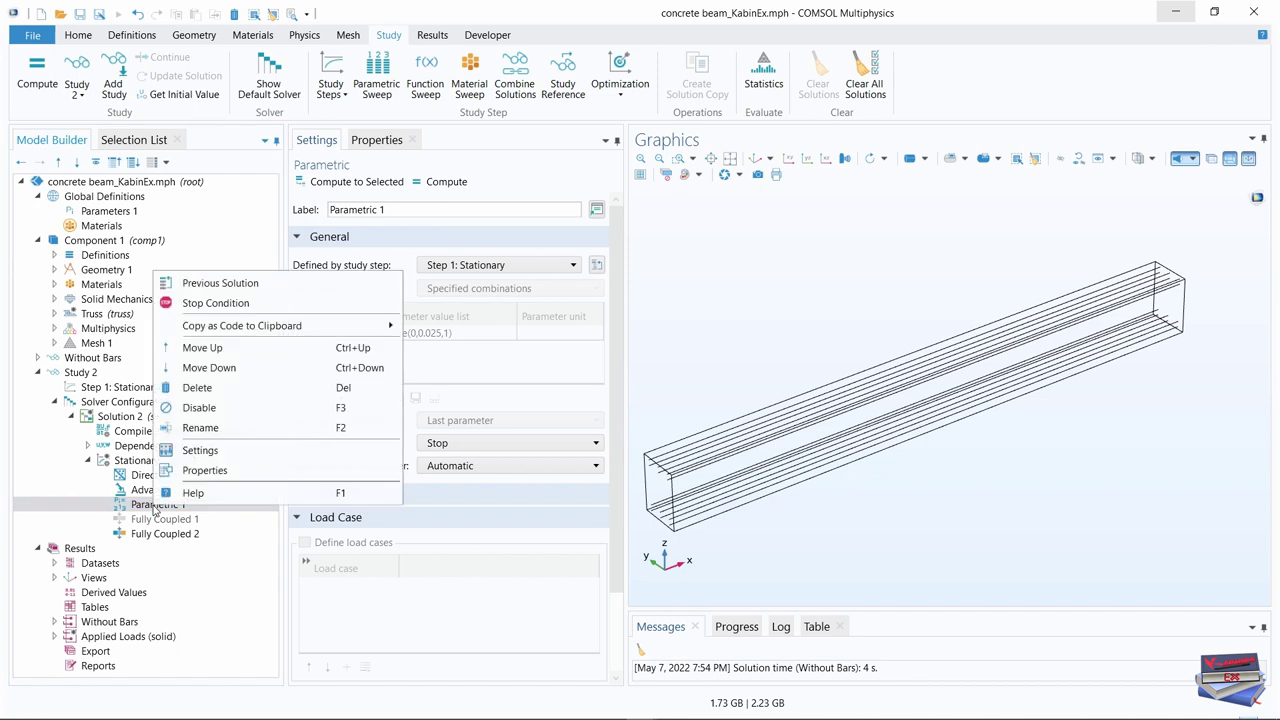
left_click(198, 305)
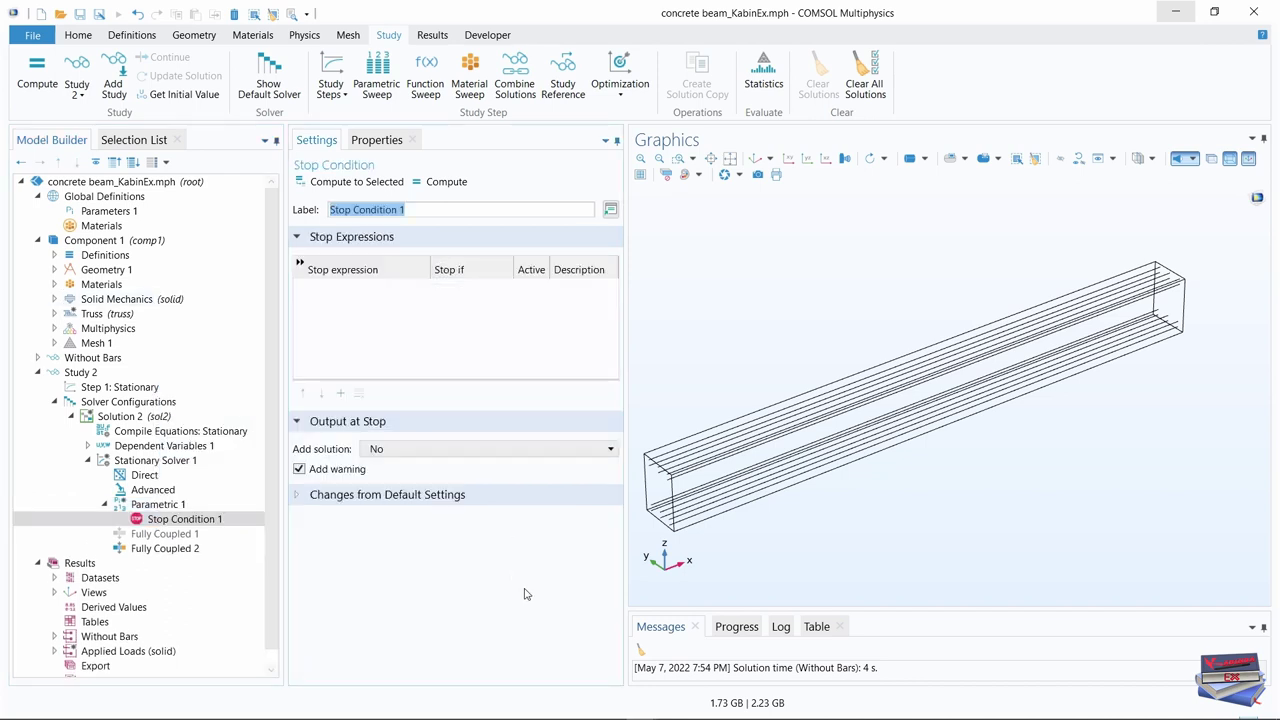
left_click(299, 469)
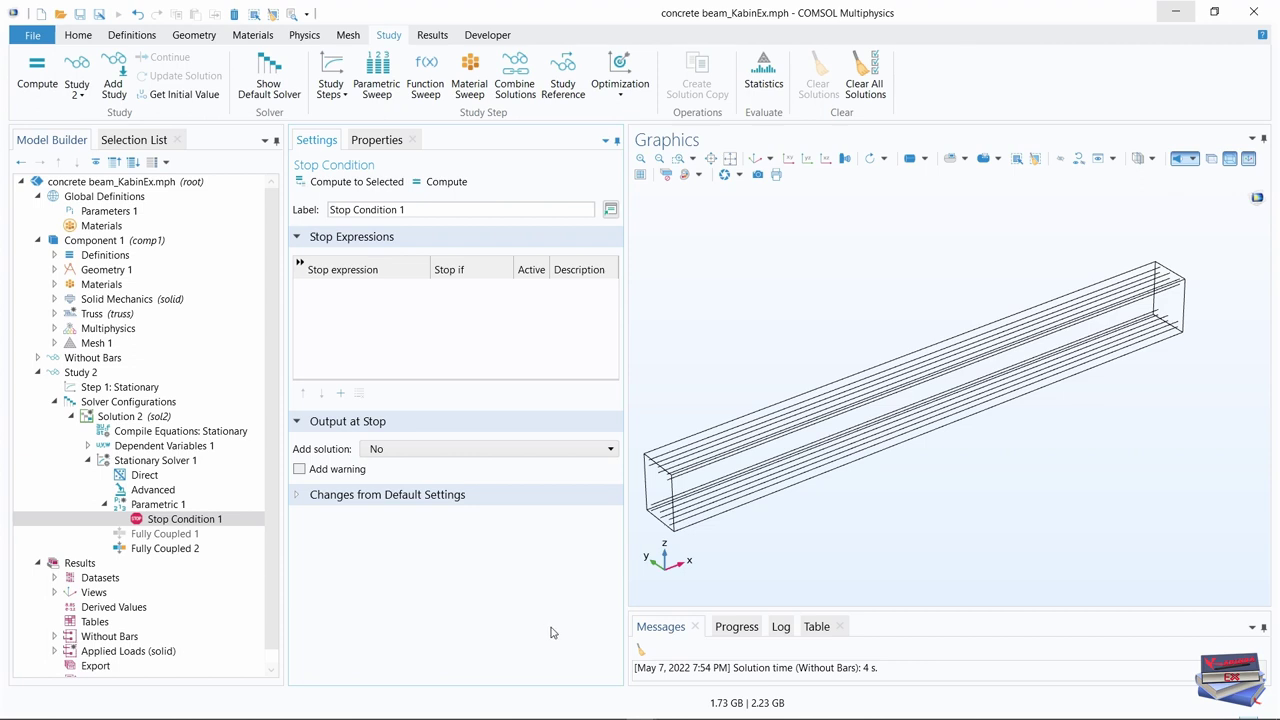
mouse_move(1222, 715)
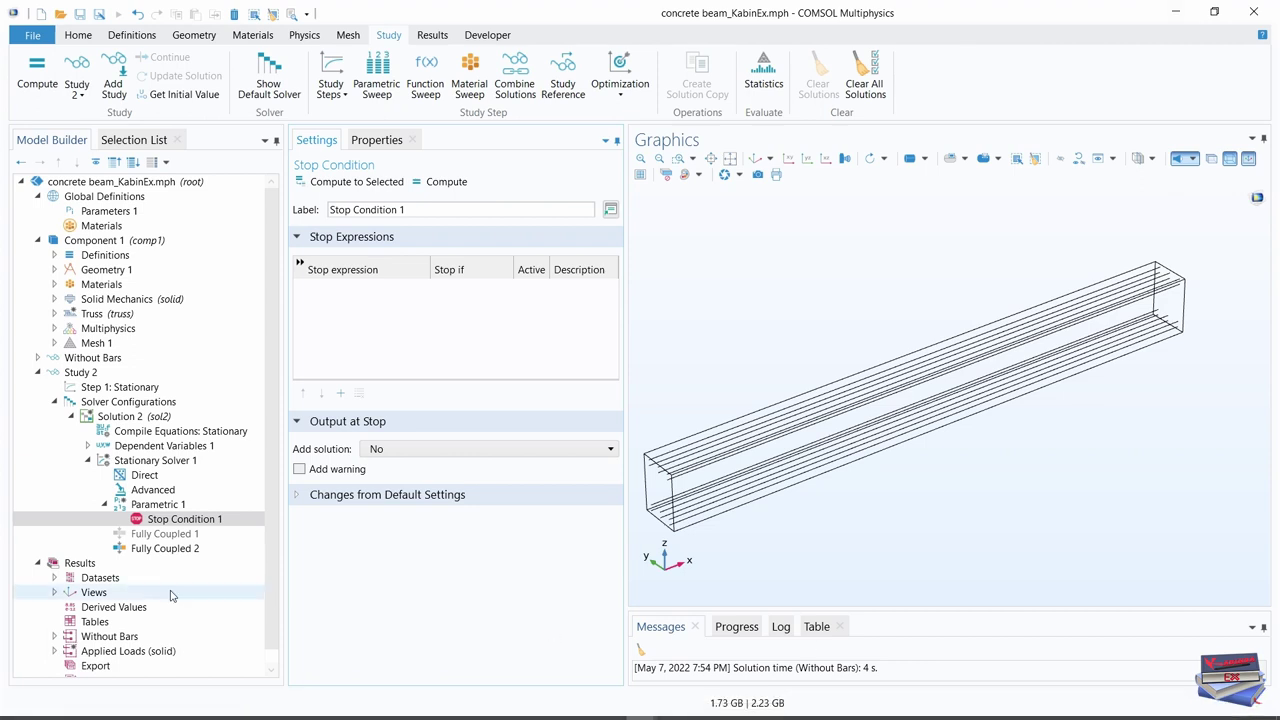
Add the stop expression comp1.load<-50e3 to Stop Condition 1 and set the solution added at stop to Step after stop
left_click(341, 393)
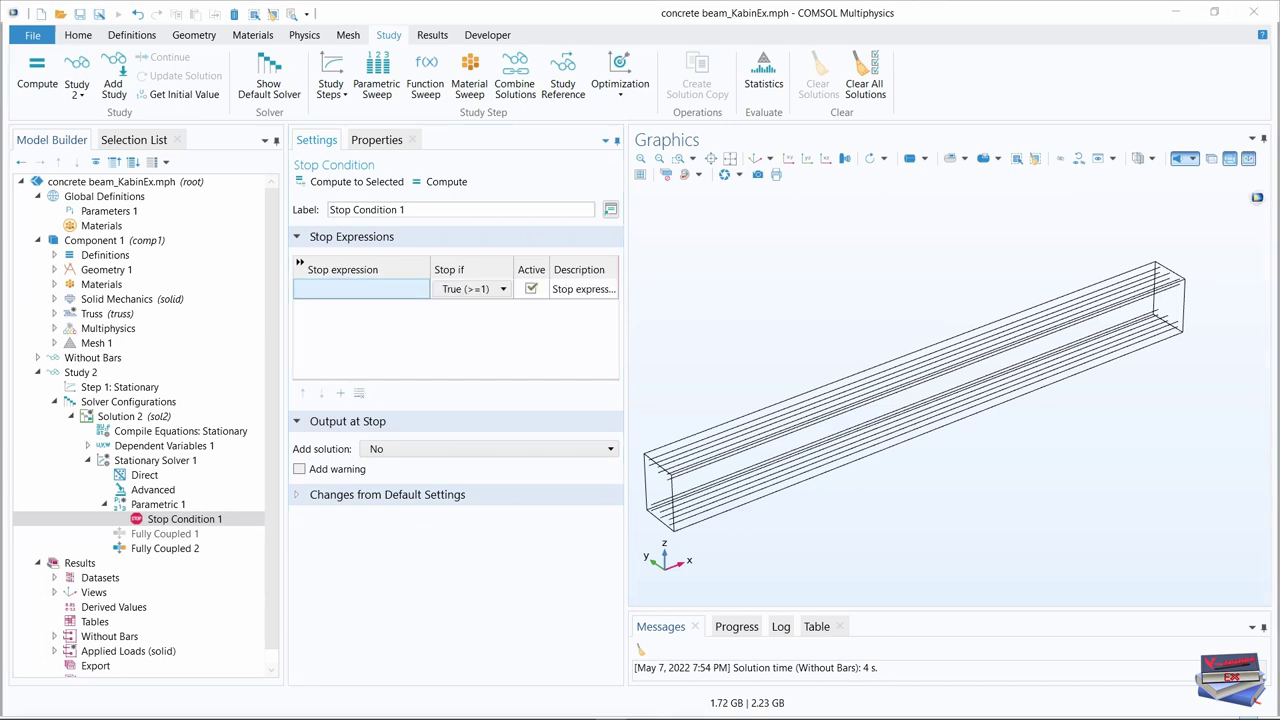
left_click(341, 290)
type("comp1.load<-50e3")
left_click(376, 343)
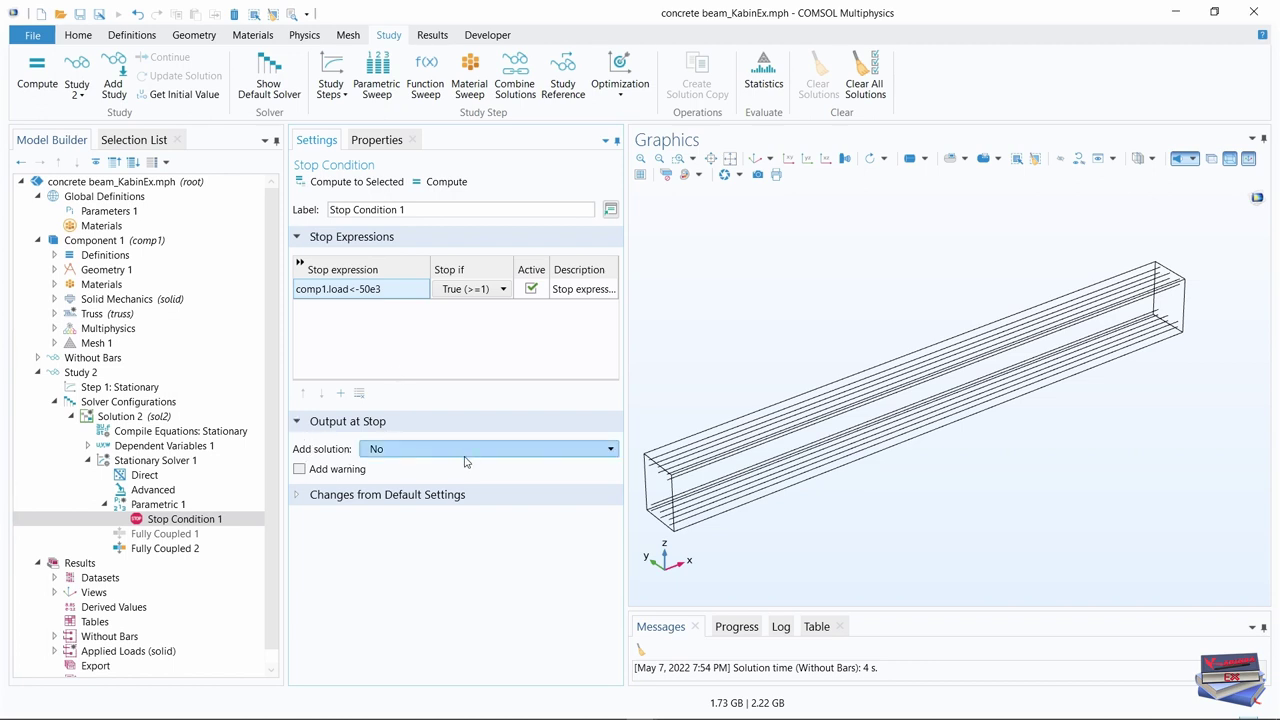
left_click(530, 458)
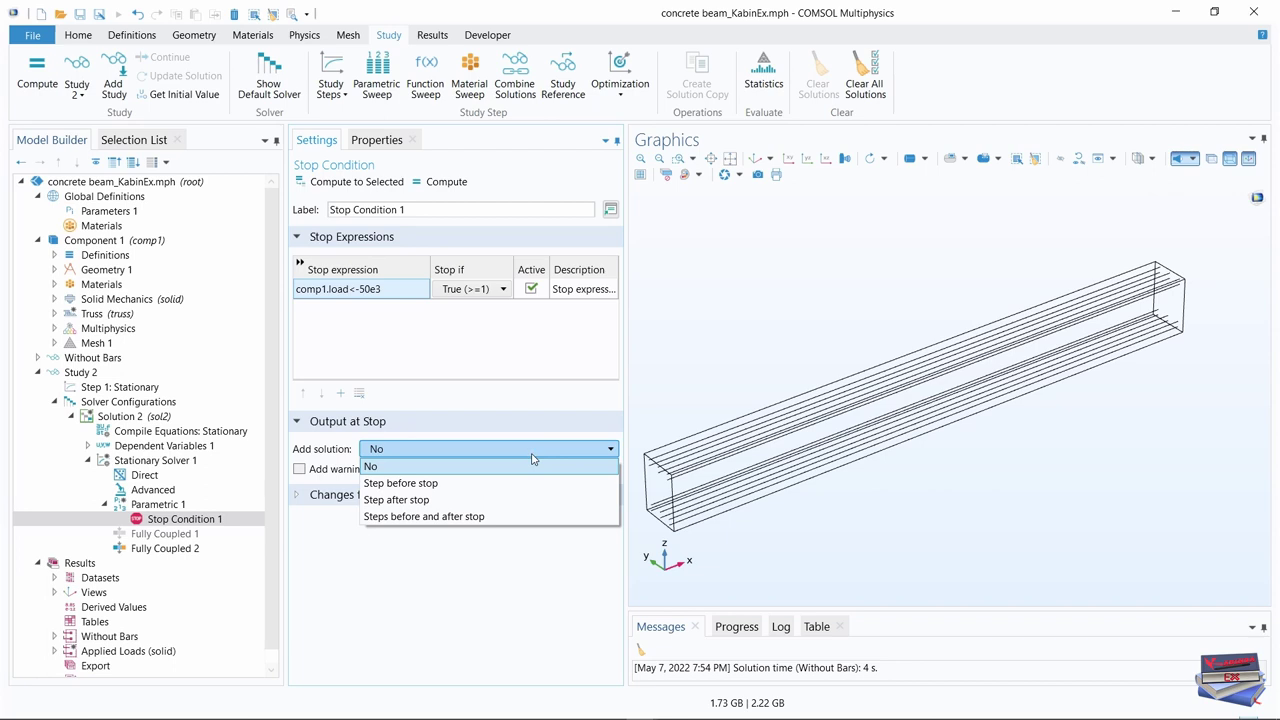
left_click(438, 500)
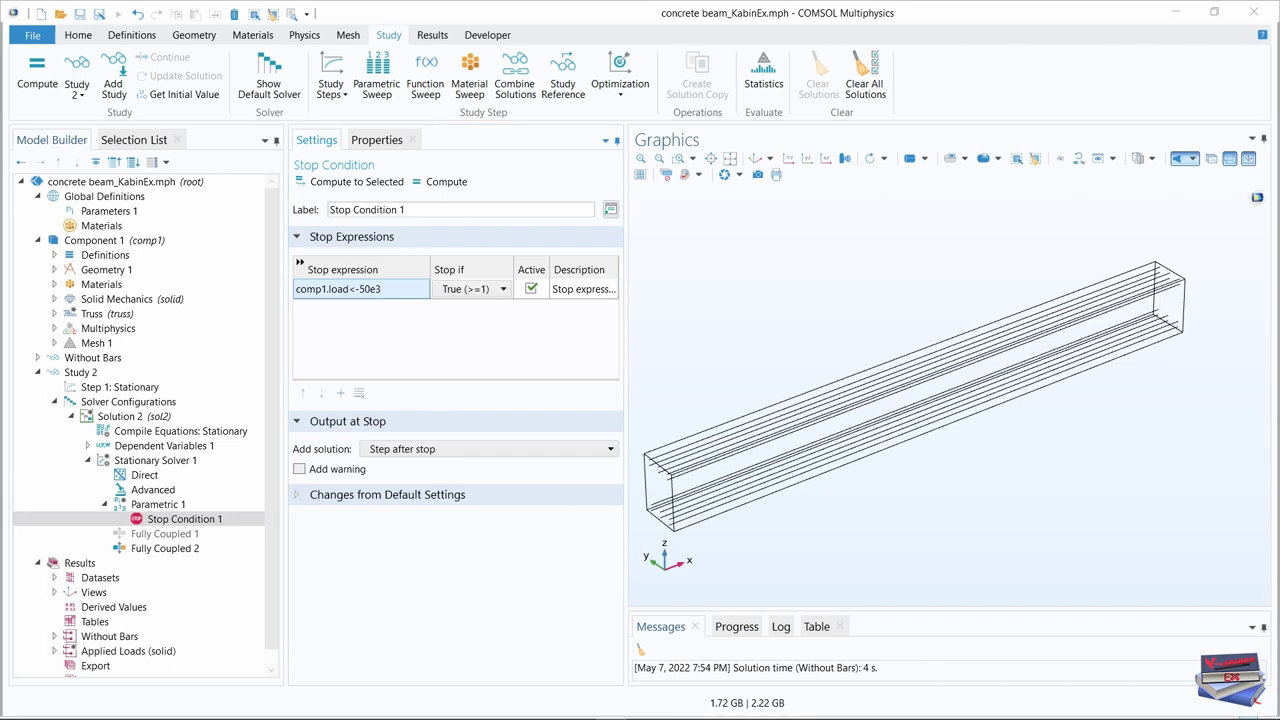
Rename Study 2 as With Bars and compute the study
left_click(80, 372)
left_click_drag(362, 210, 302, 214)
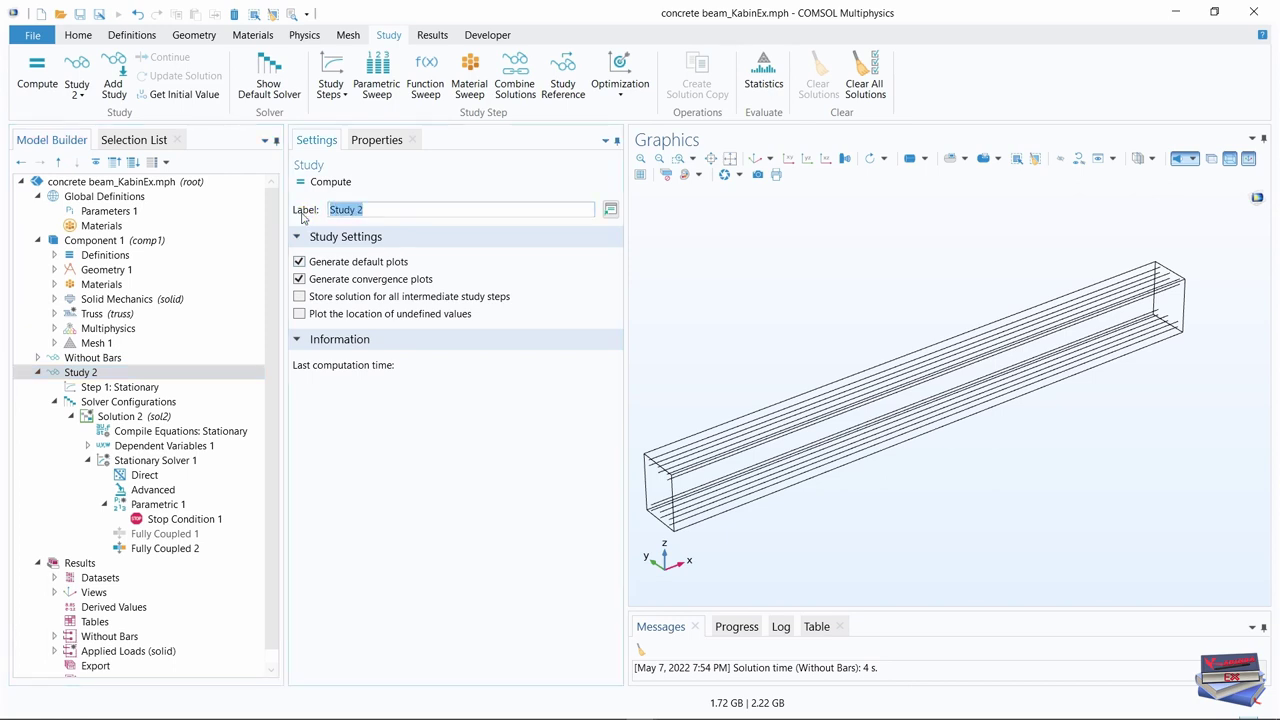
type("With Bars")
key("Return")
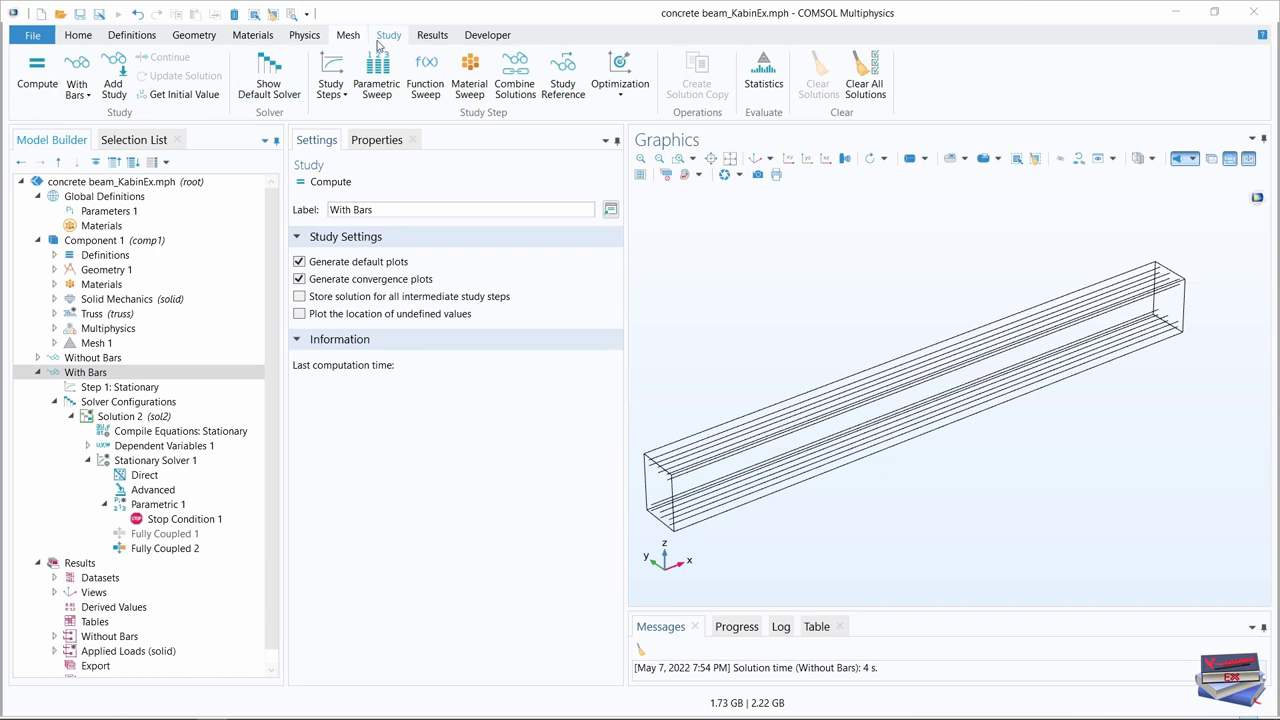
left_click(37, 87)
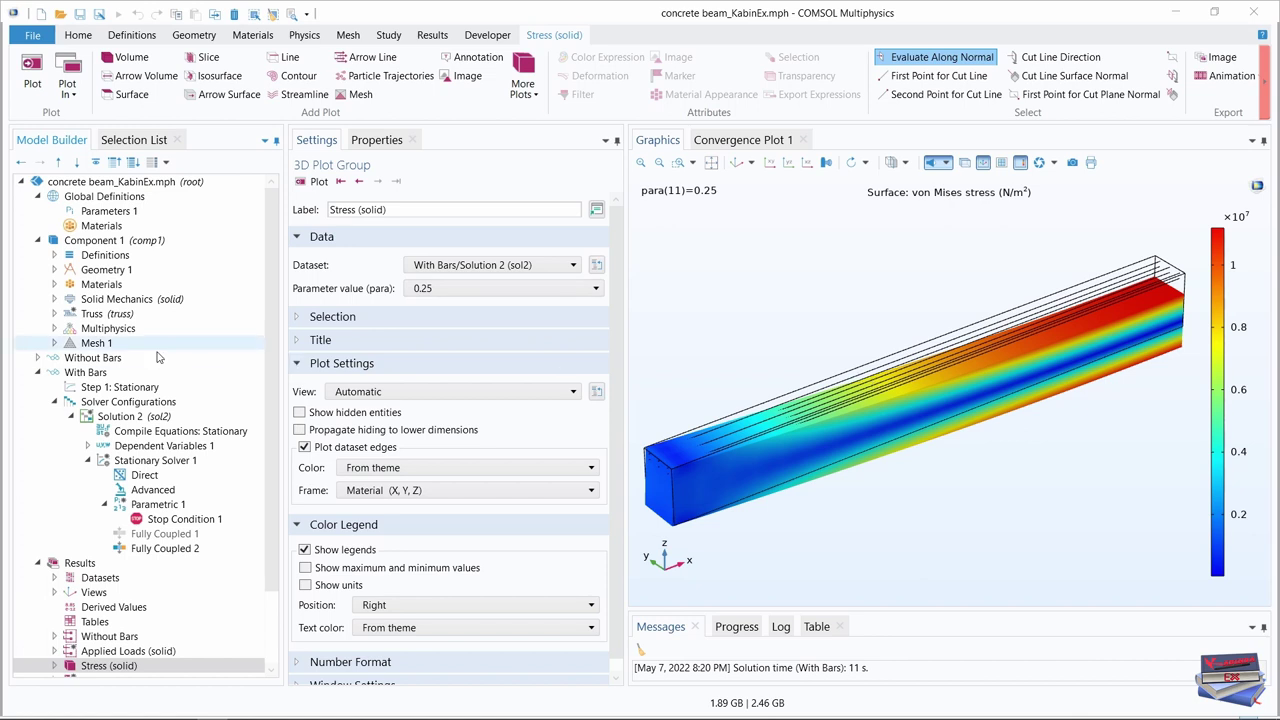
left_click(36, 373)
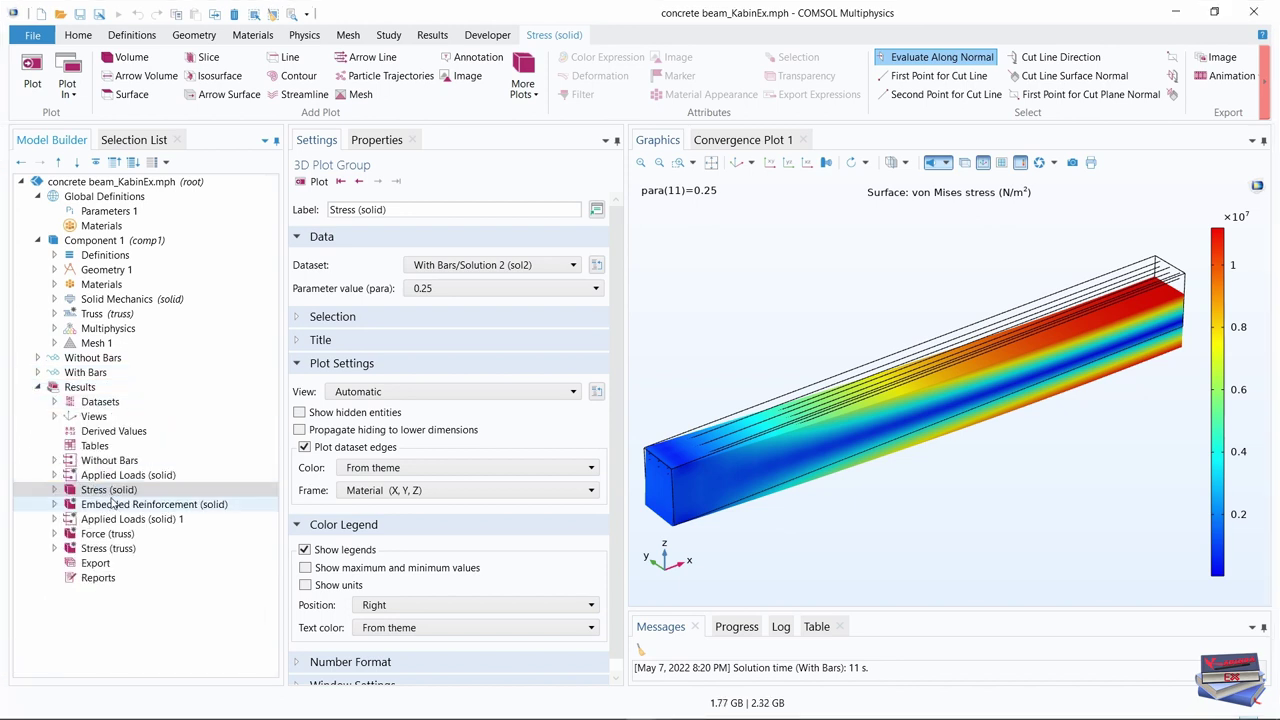
Add a Mirror 3D dataset of With Bars/Solution 2 (sol2) about the ZX-planes with the Y-coordinate set to -1e-10 m
left_click(106, 495)
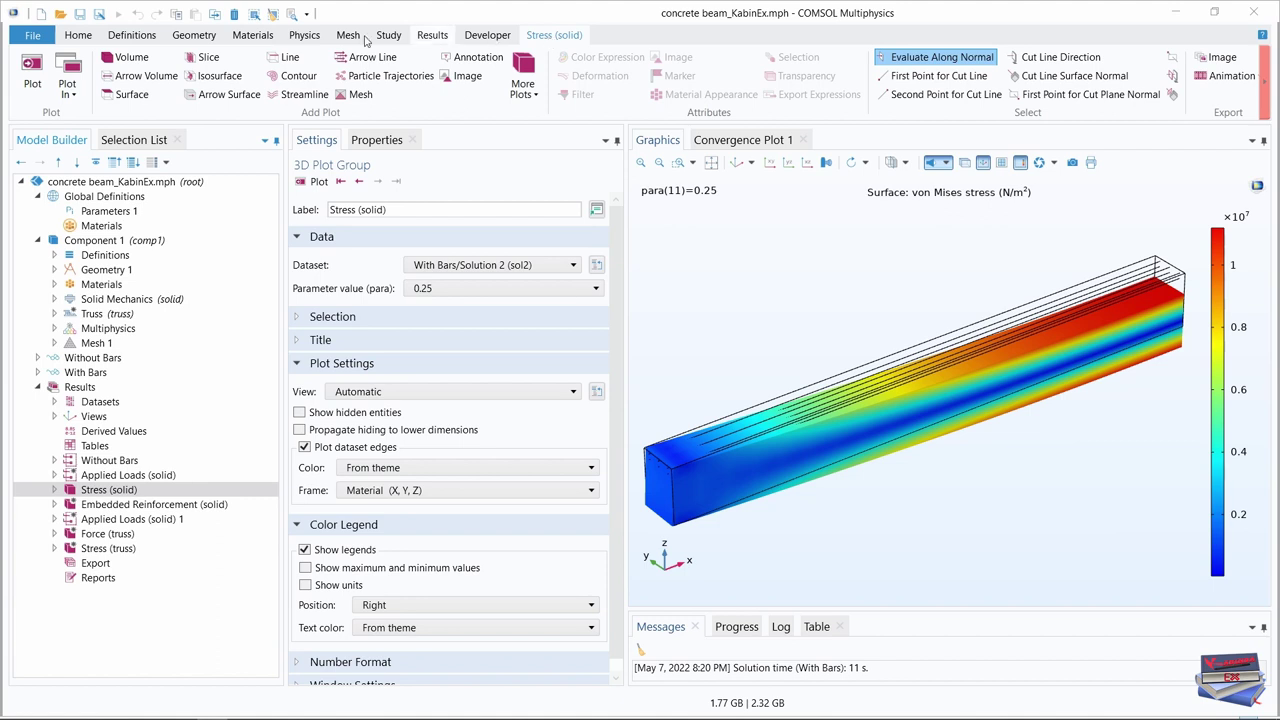
left_click(428, 35)
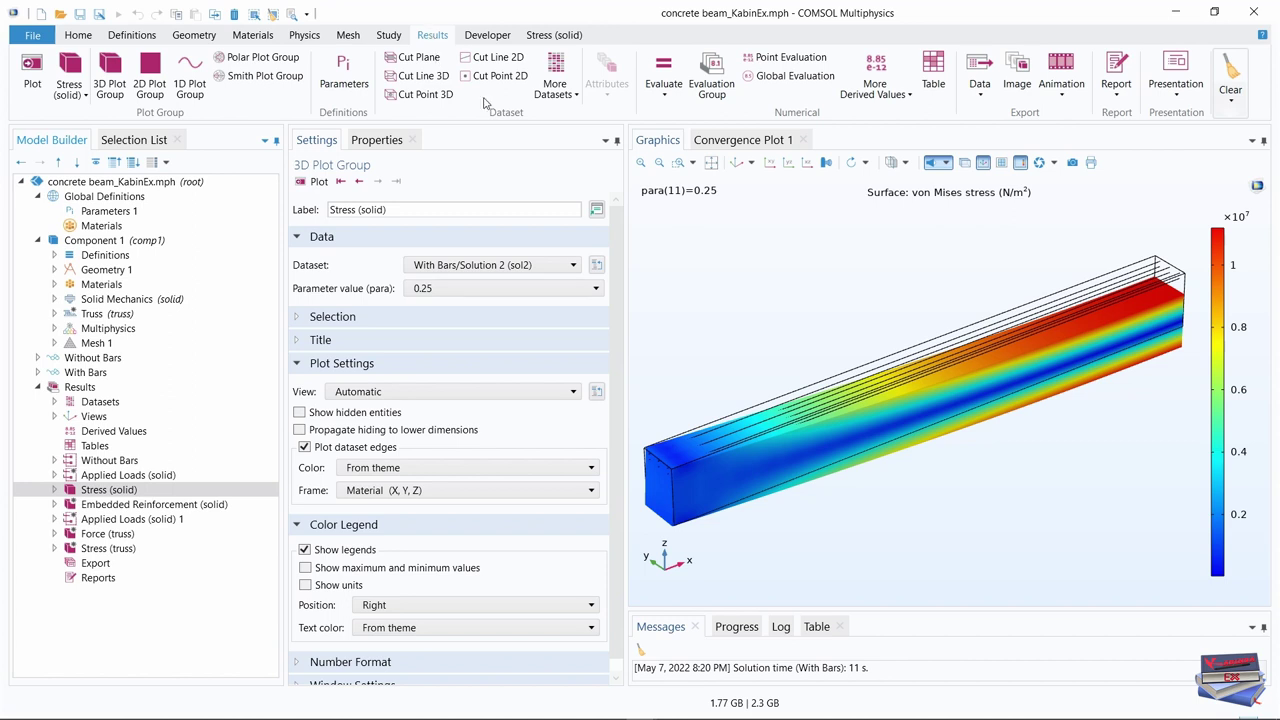
left_click(572, 98)
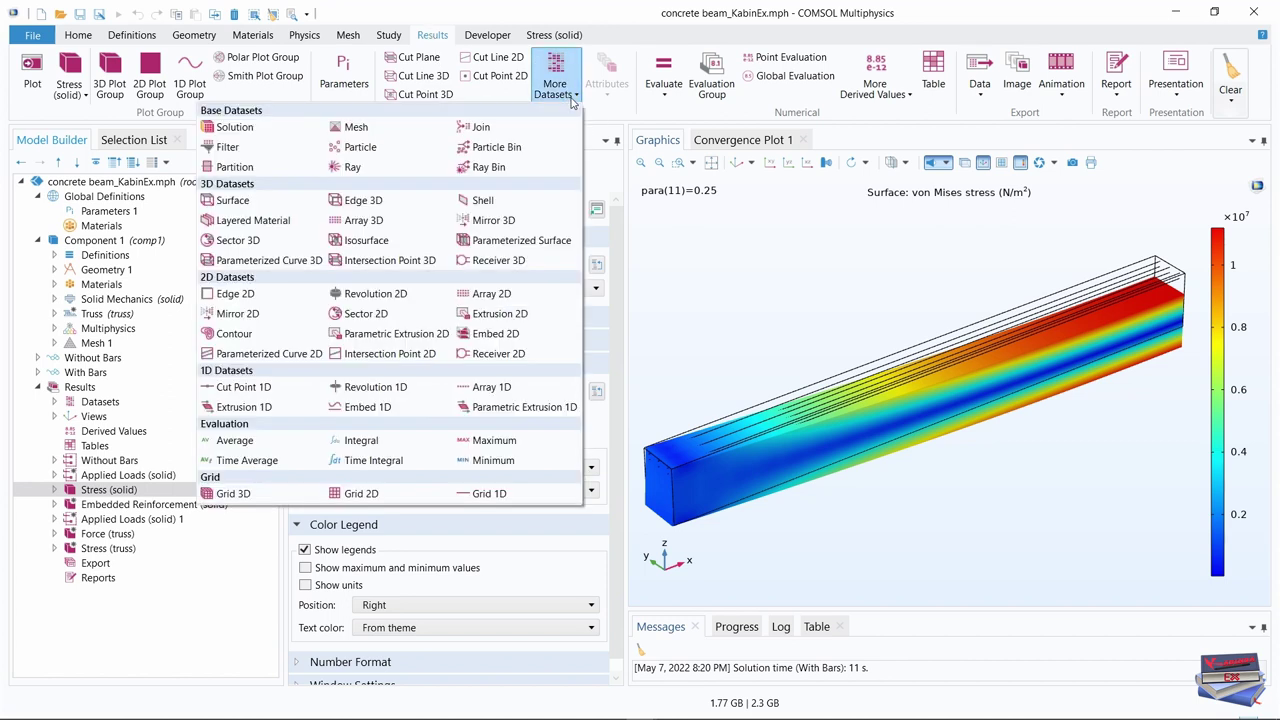
left_click(510, 222)
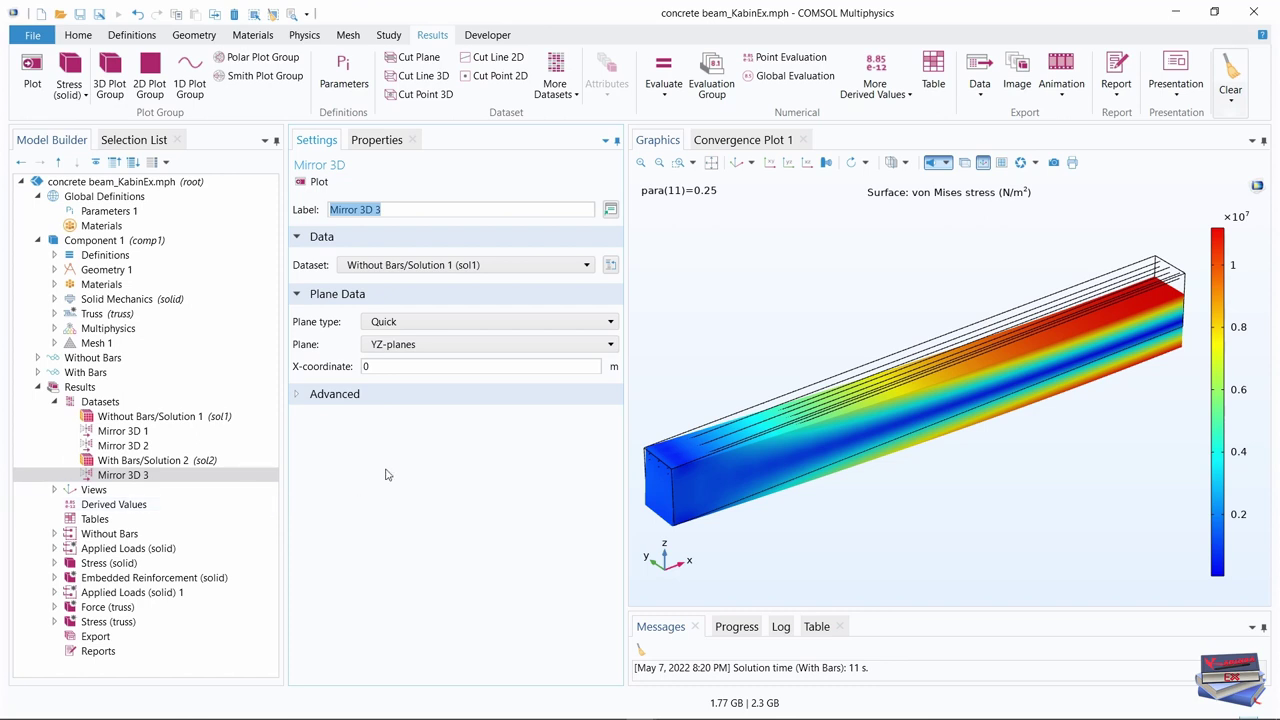
left_click(536, 265)
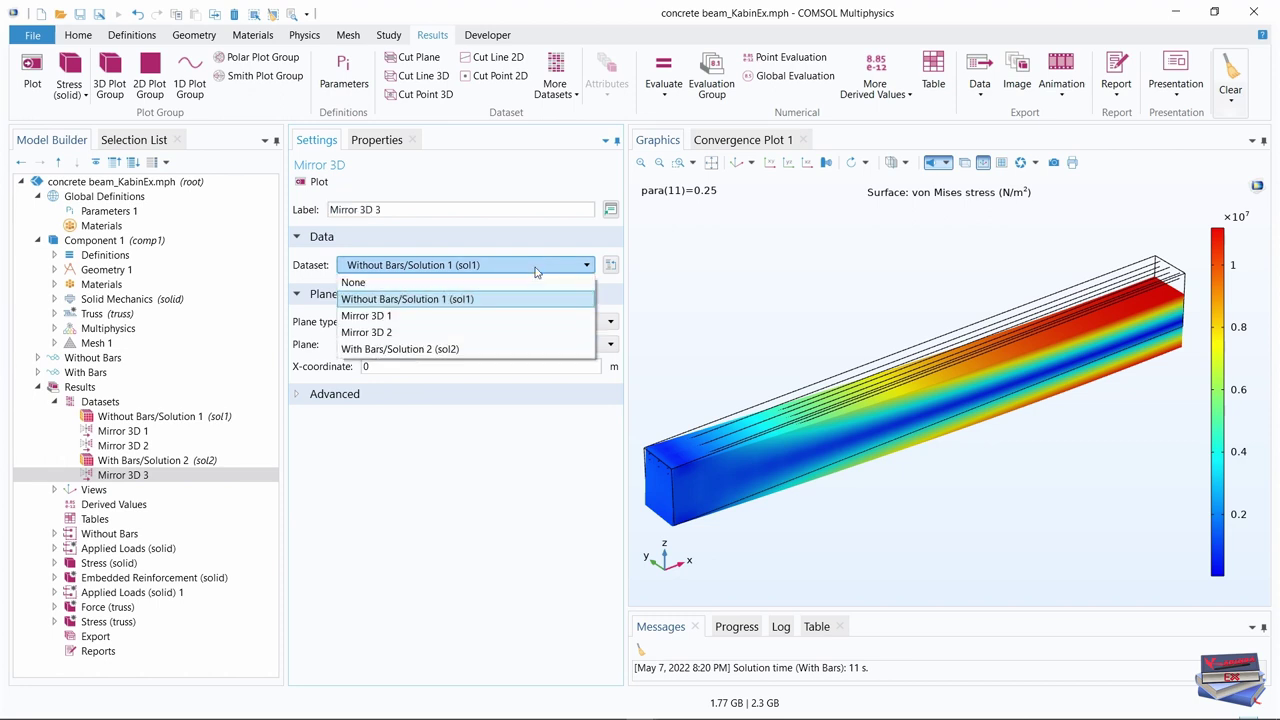
left_click(394, 352)
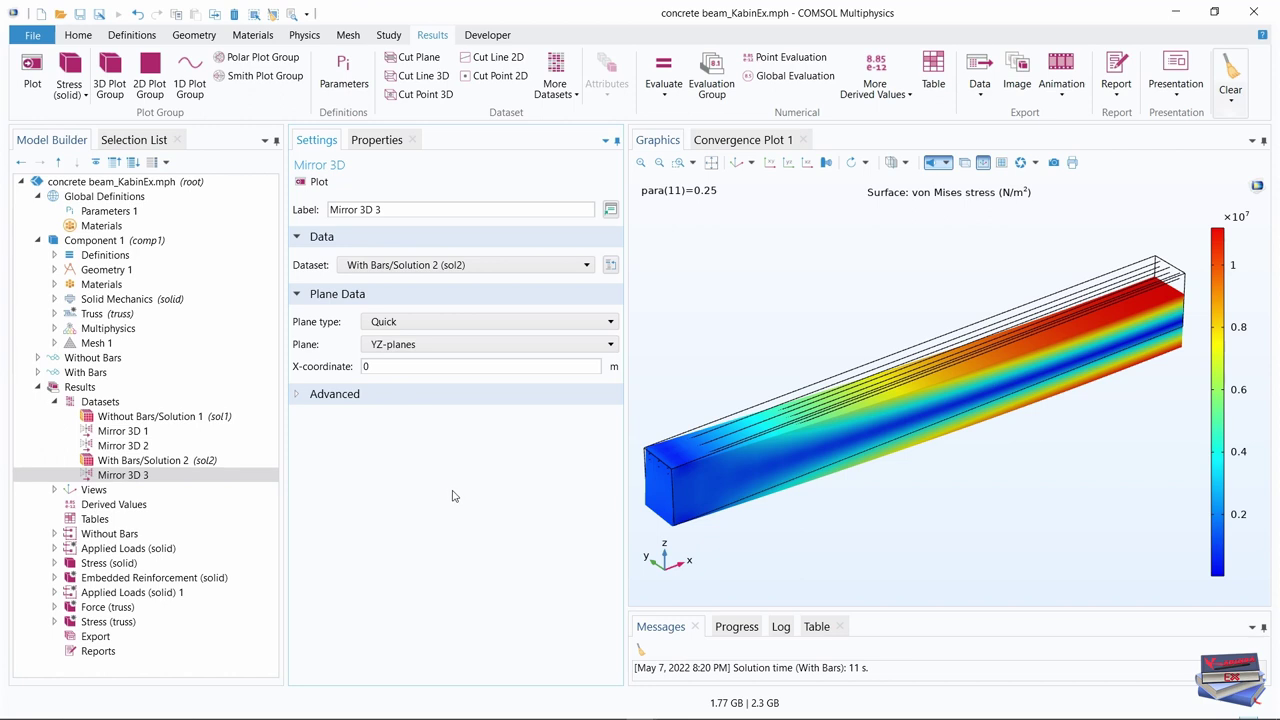
left_click(521, 346)
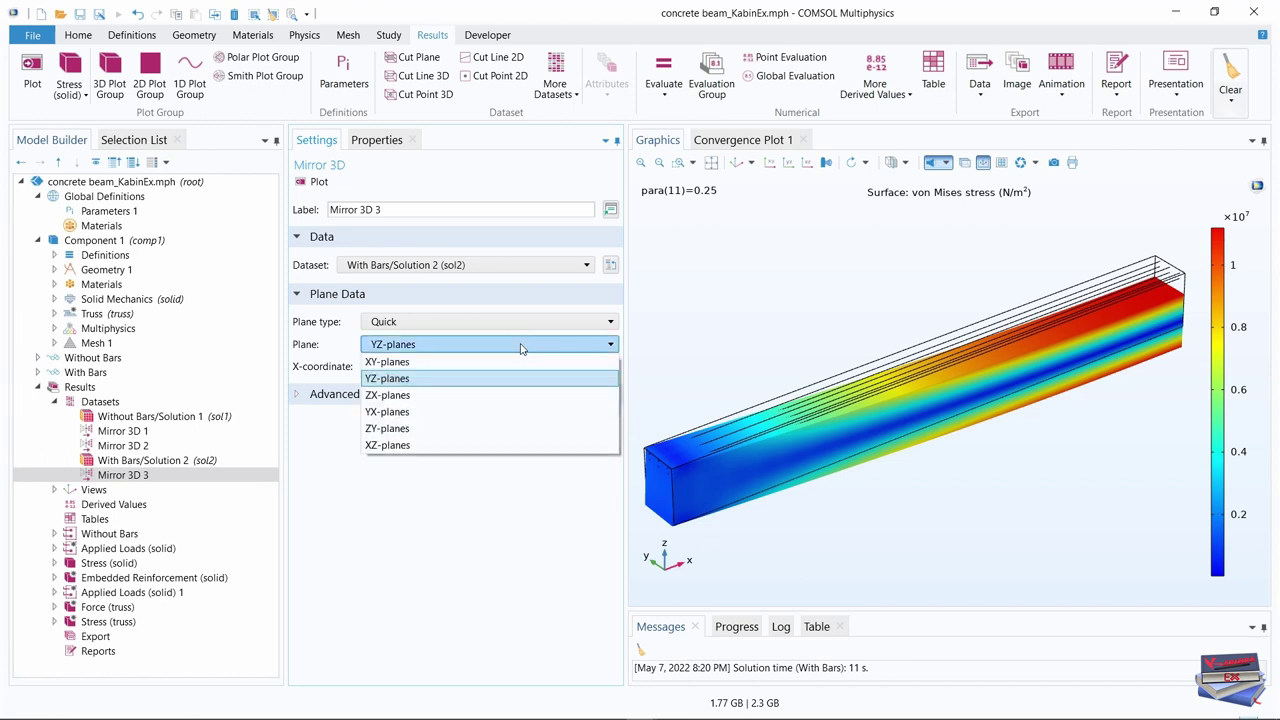
left_click(416, 396)
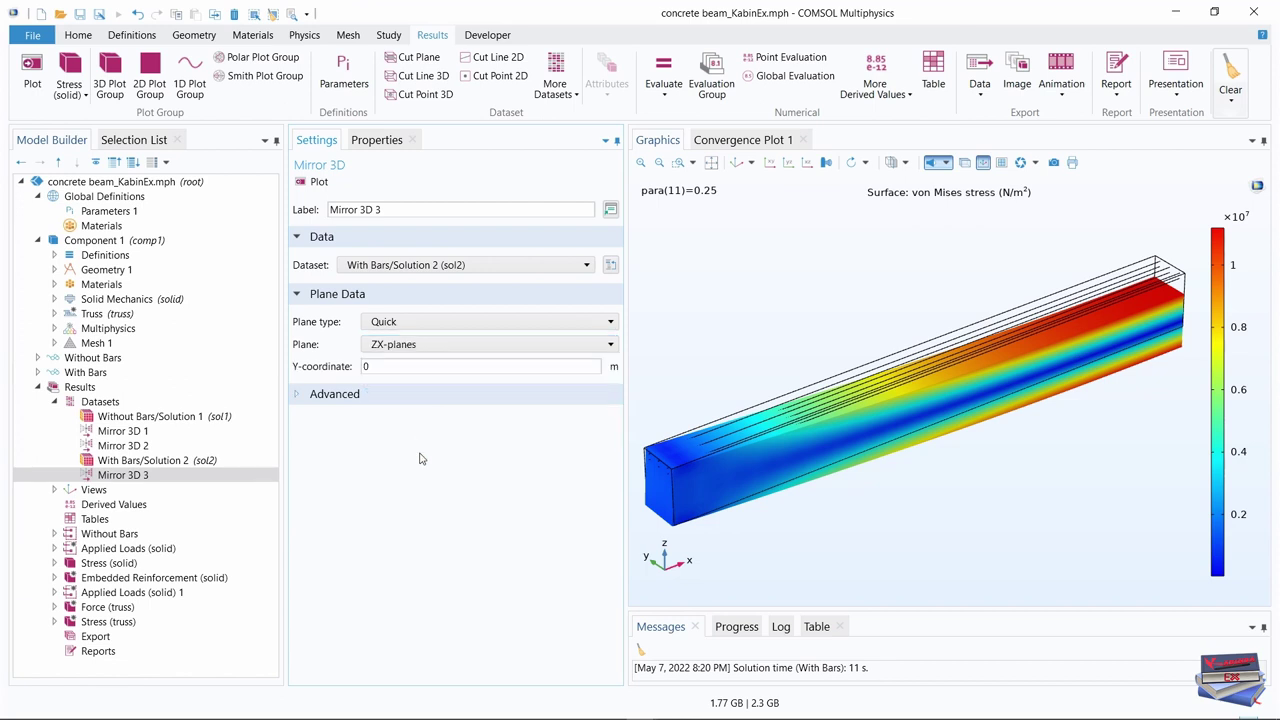
double_click(383, 368)
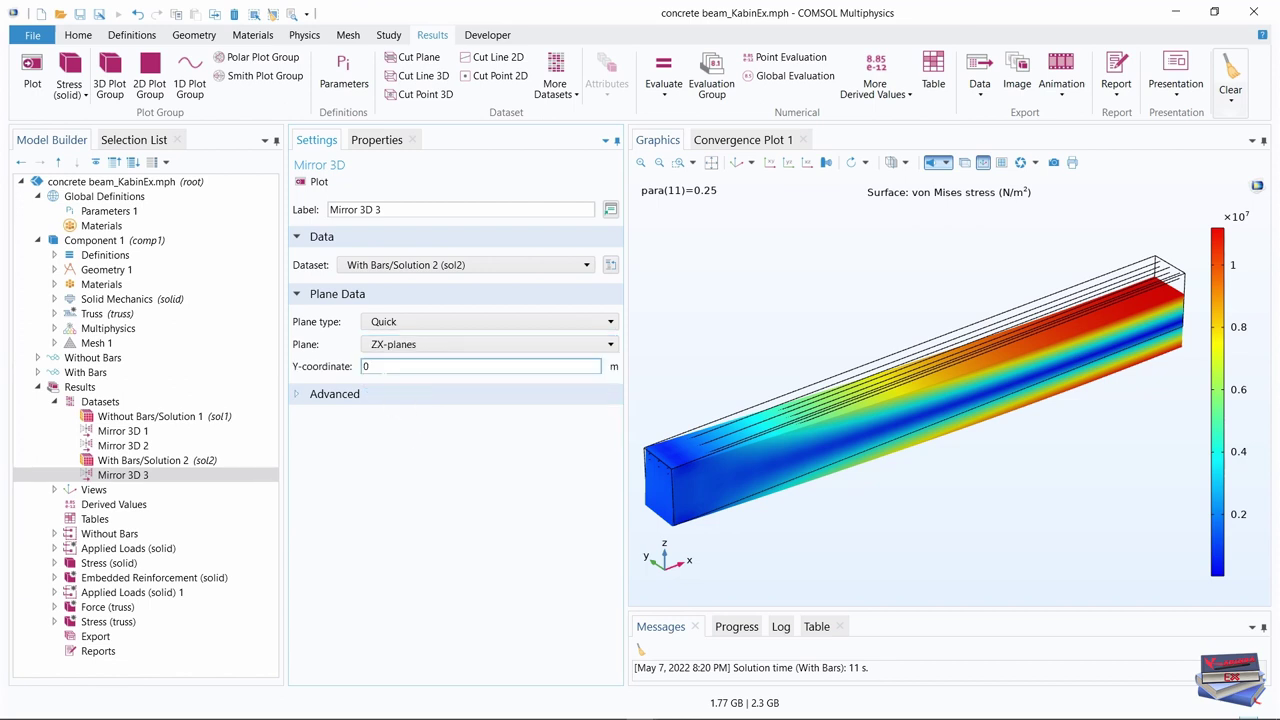
type("-1e-10")
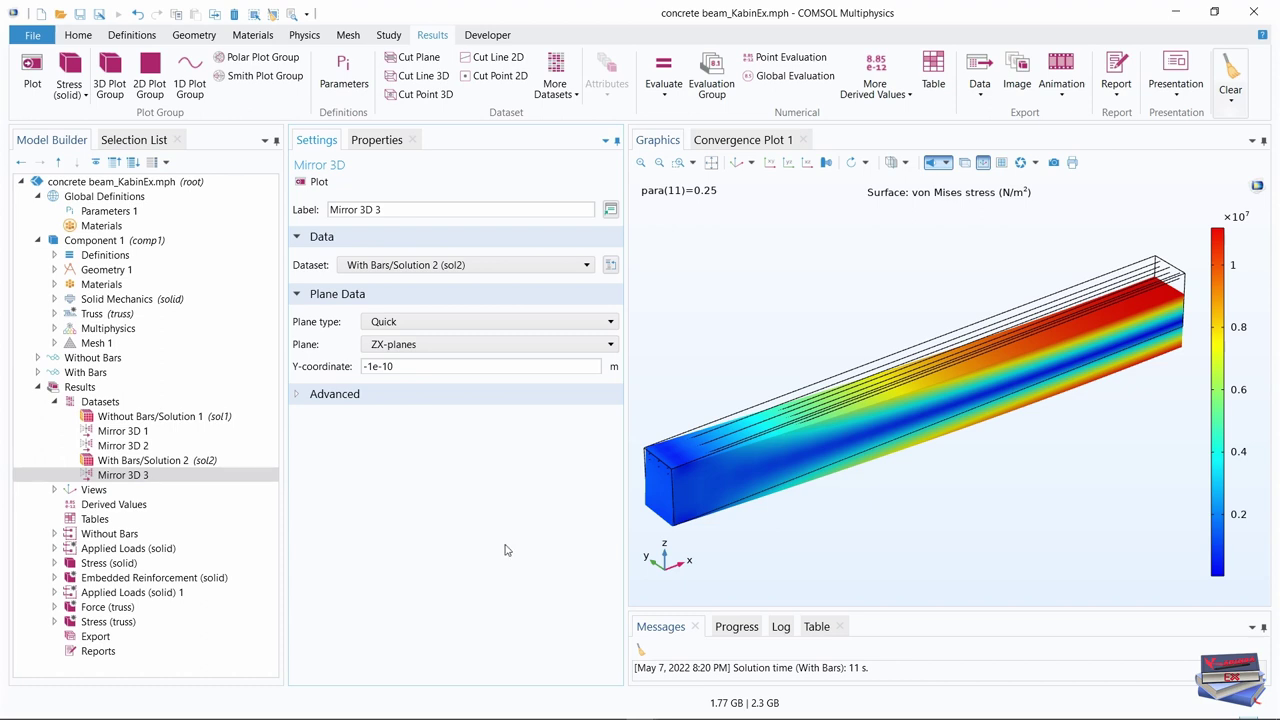
Add another Mirror 3D dataset based on Mirror 3D 3, mirrored about the yz-planes at x-coordinate length/2
left_click(562, 92)
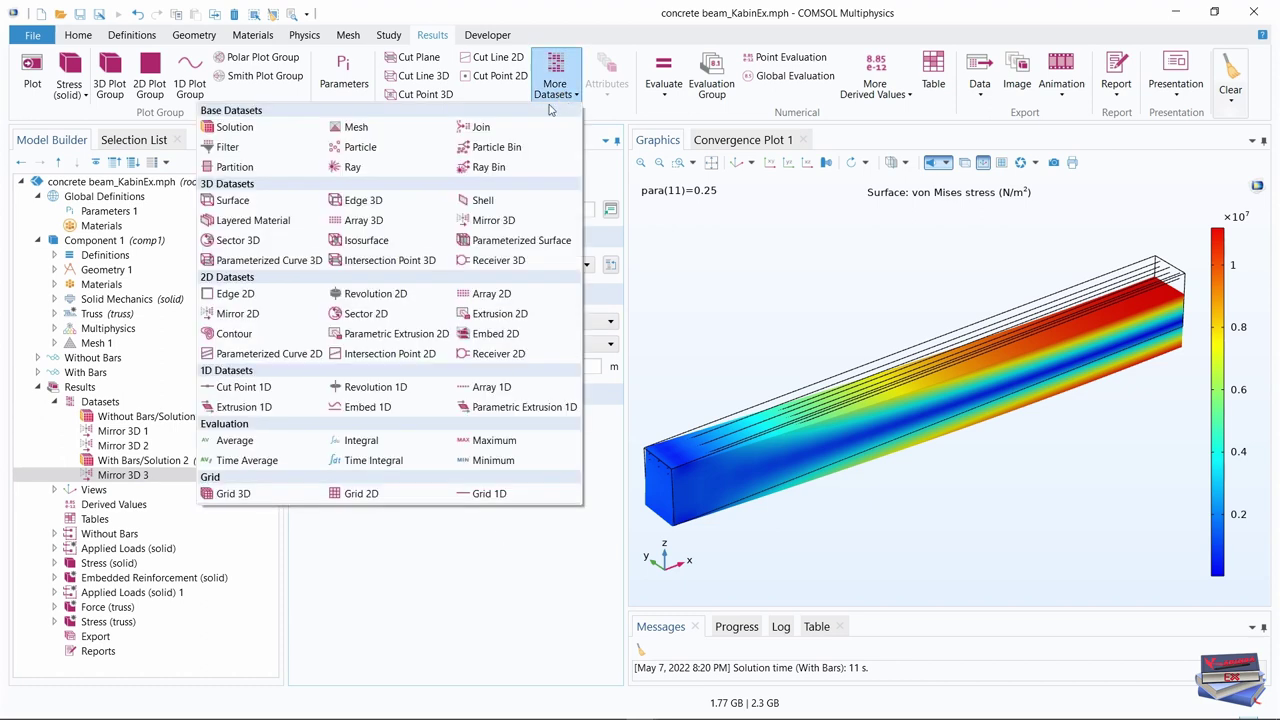
left_click(495, 221)
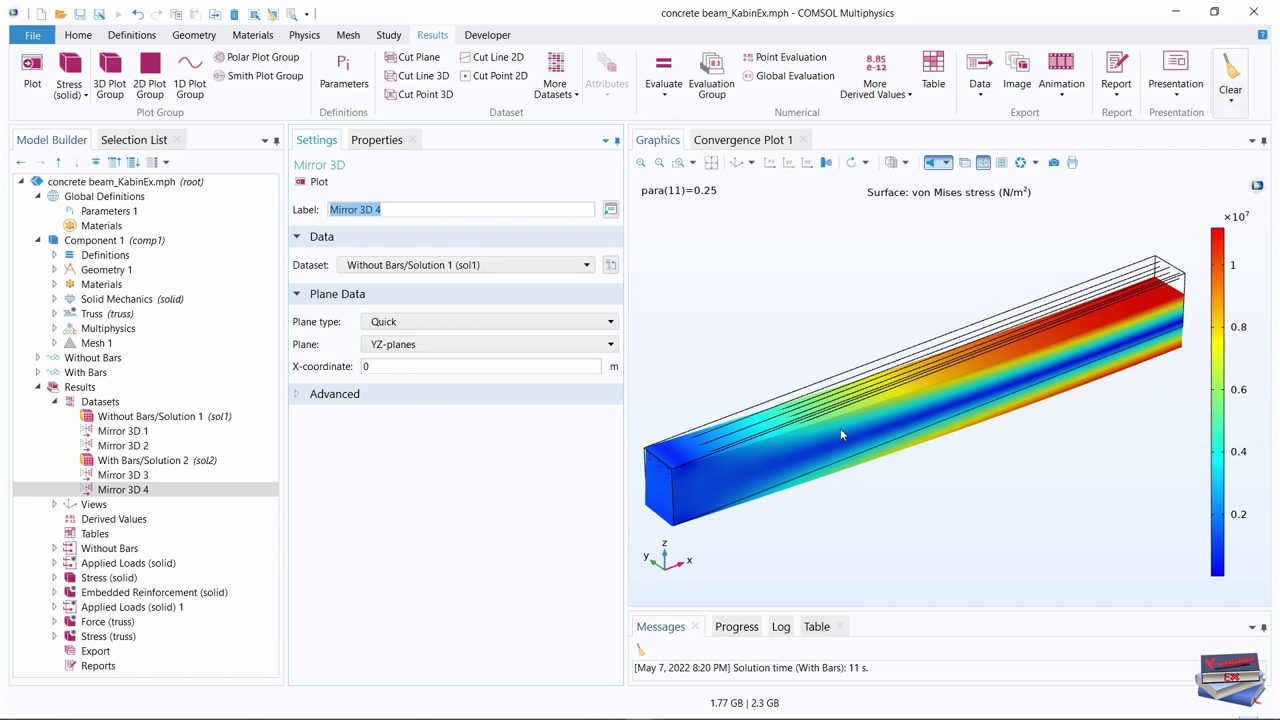
left_click(534, 265)
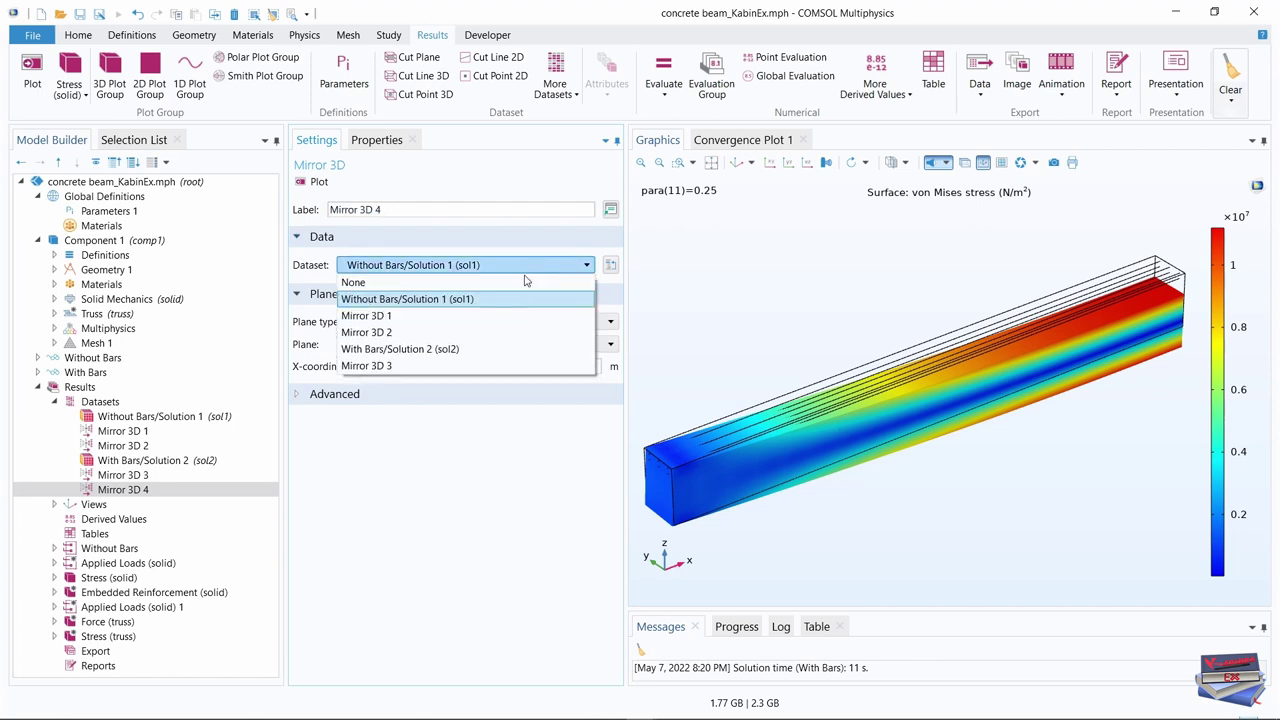
left_click(403, 370)
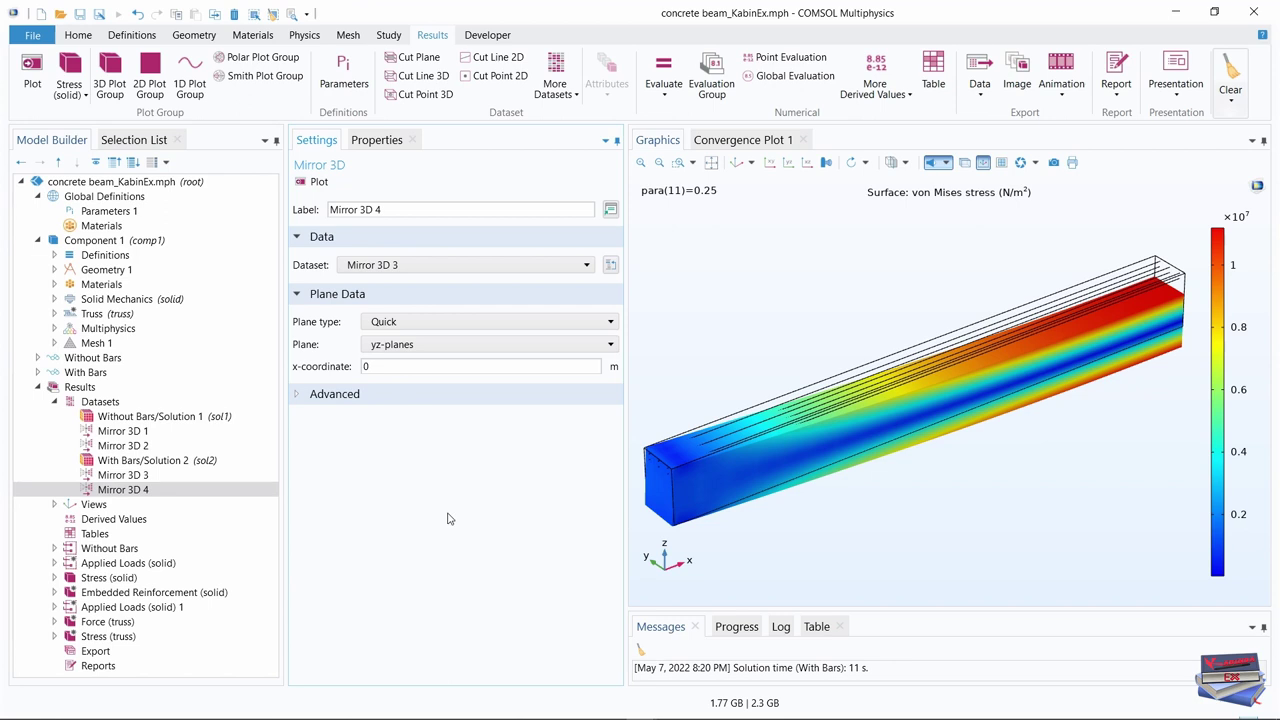
left_click(345, 368)
type("length/2")
left_click(456, 465)
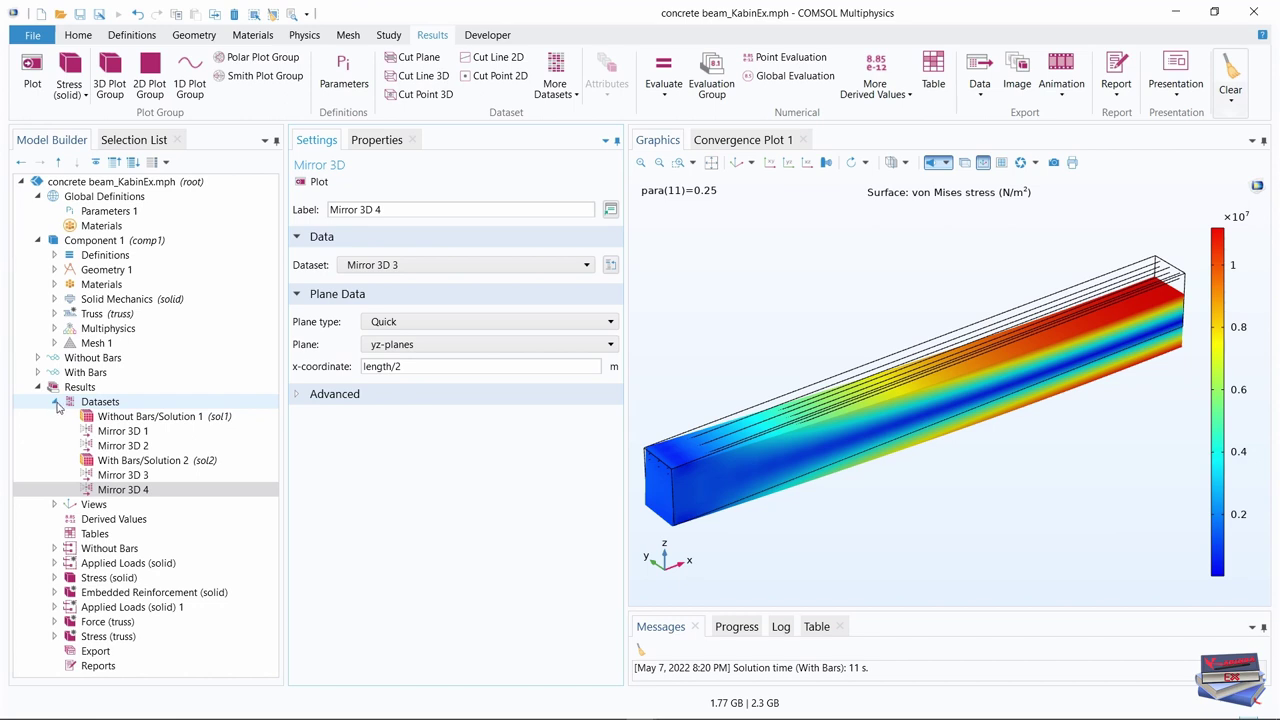
left_click(55, 401)
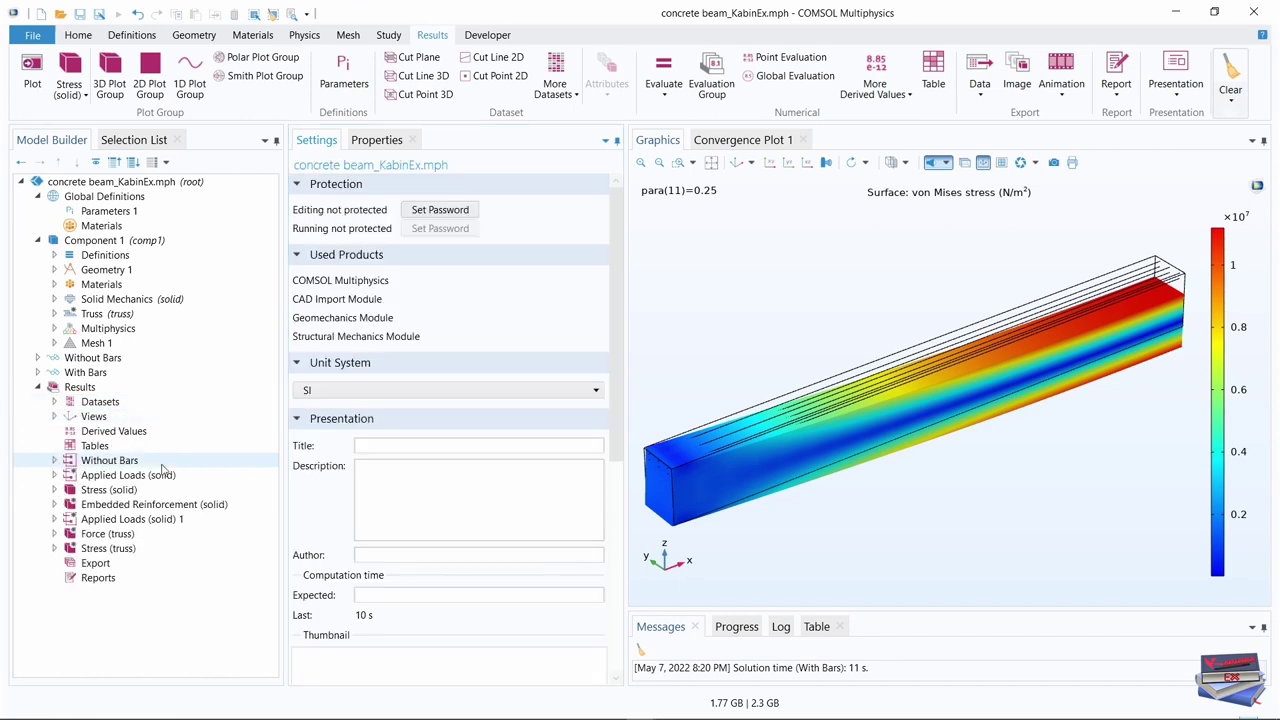
Rename the Stress (solid) plot group as Stress 2 and turn off its dataset edges
left_click(100, 491)
left_click(388, 209)
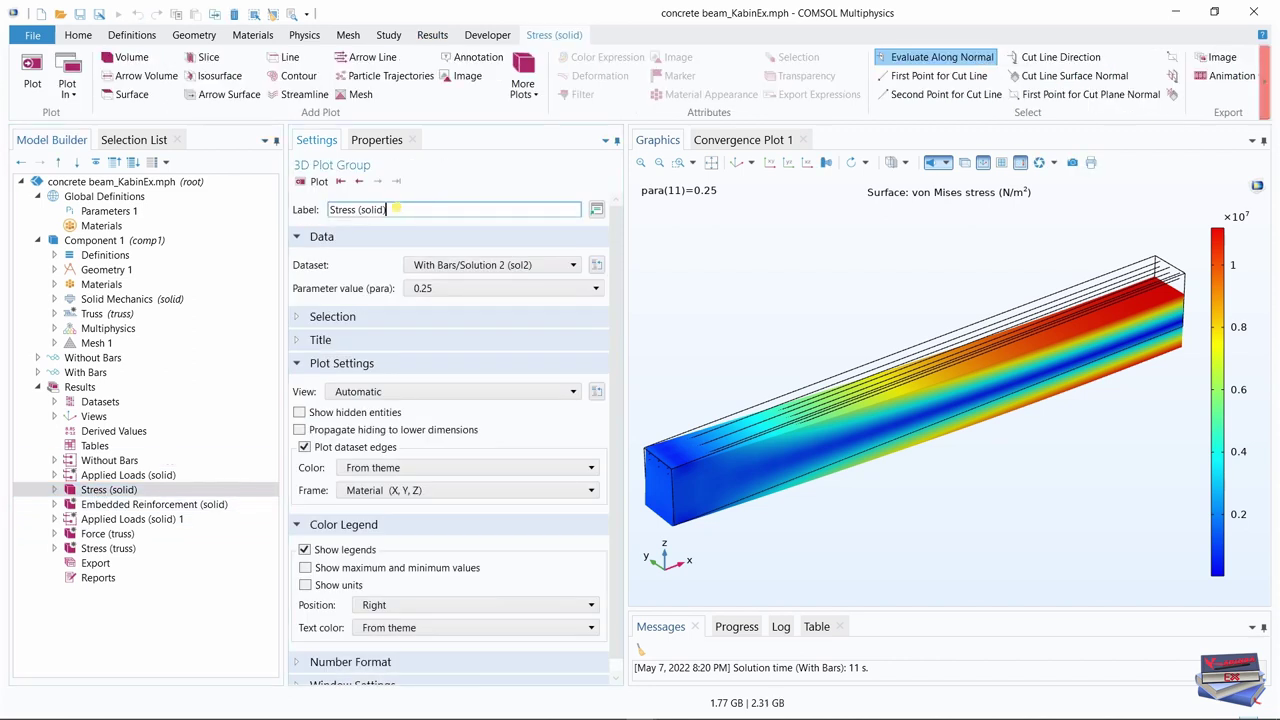
left_click_drag(388, 209, 358, 209)
type("2")
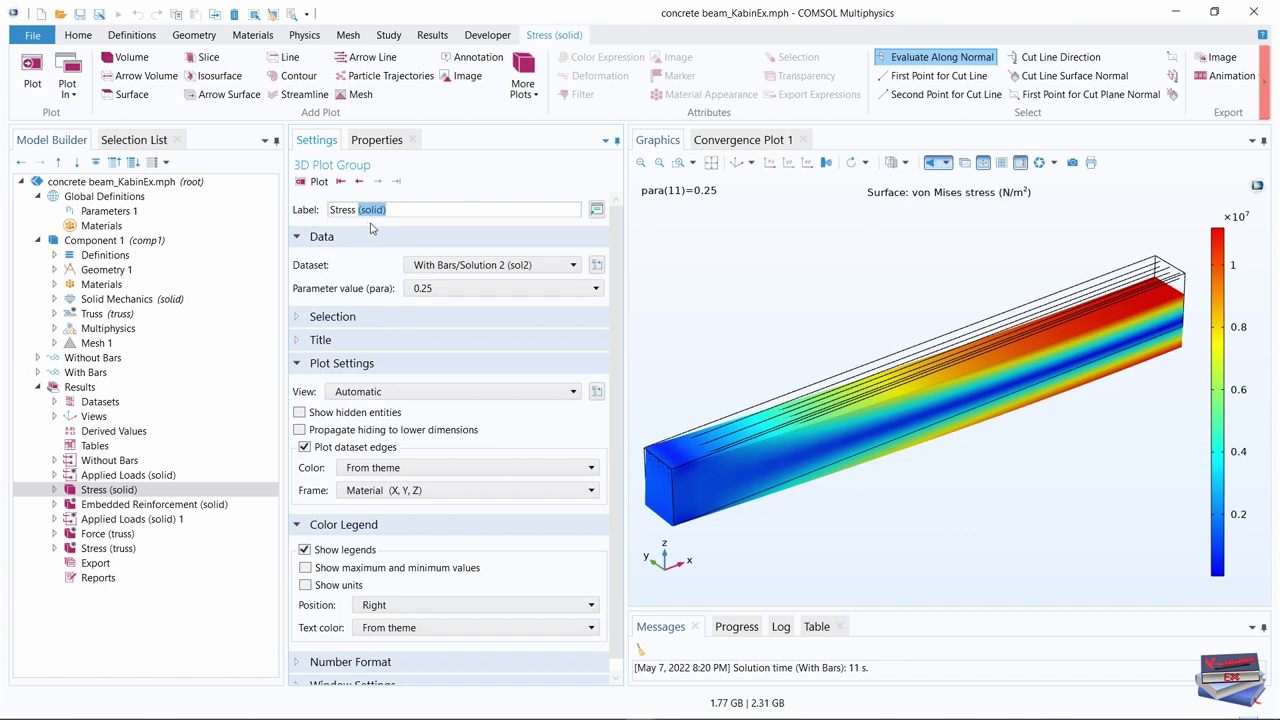
left_click(190, 652)
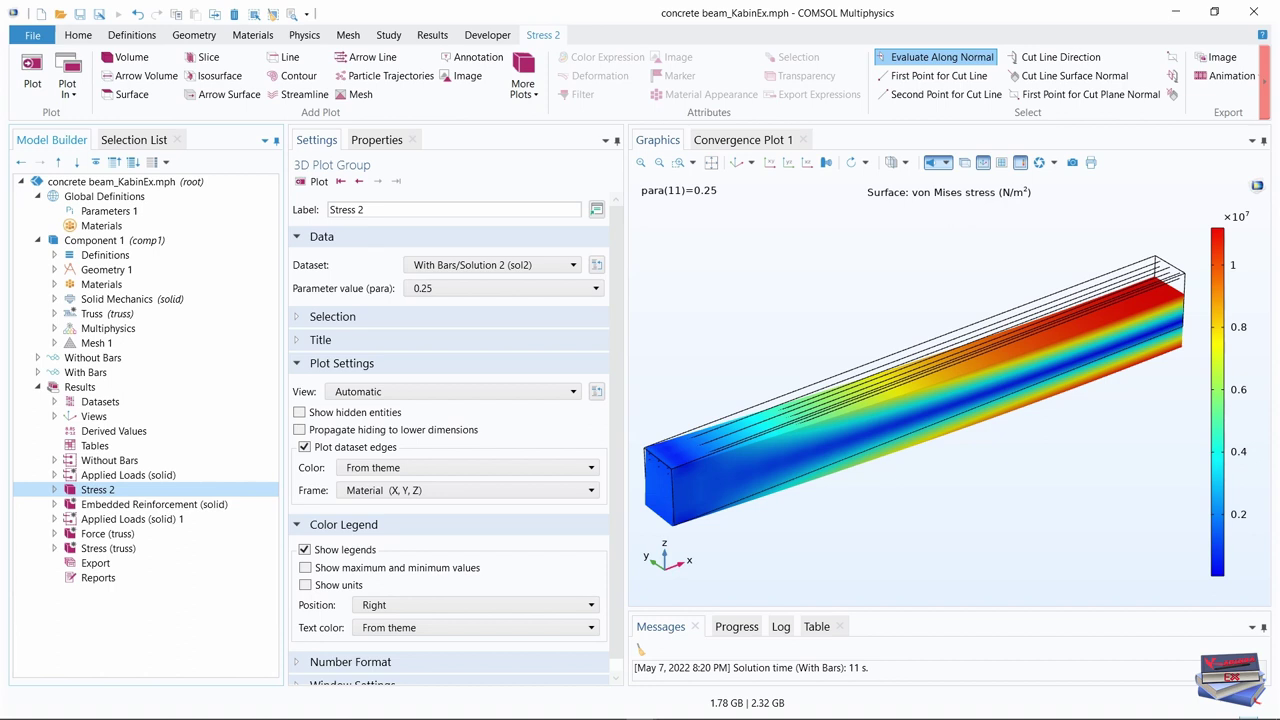
left_click(301, 447)
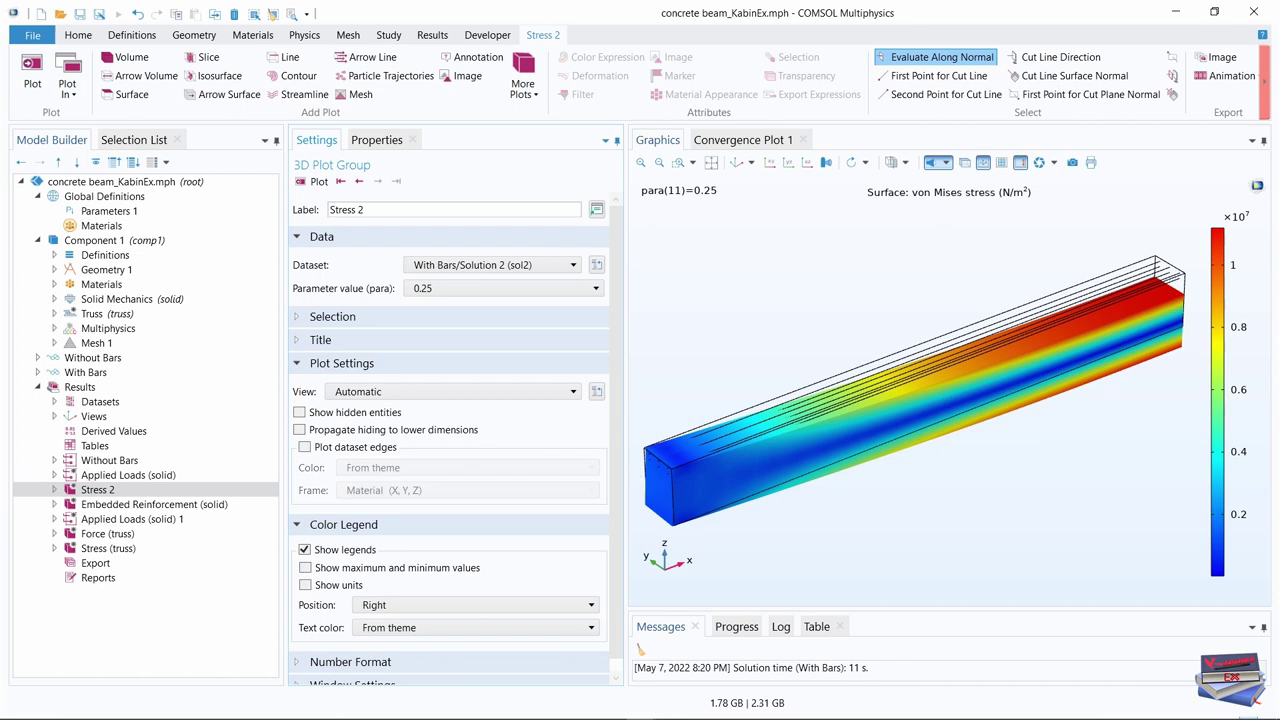
Set the unit of Surface 1 in Stress 2 to MPa and plot it
left_click(54, 489)
left_click(54, 489)
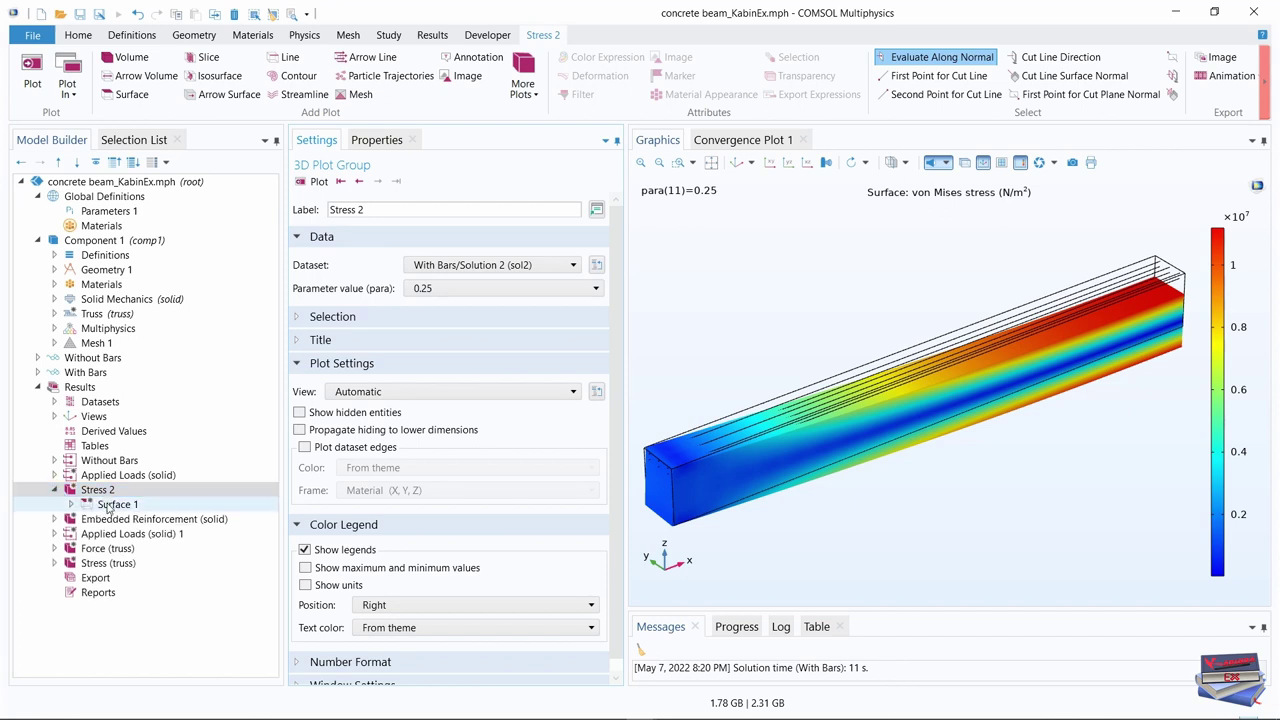
left_click(110, 505)
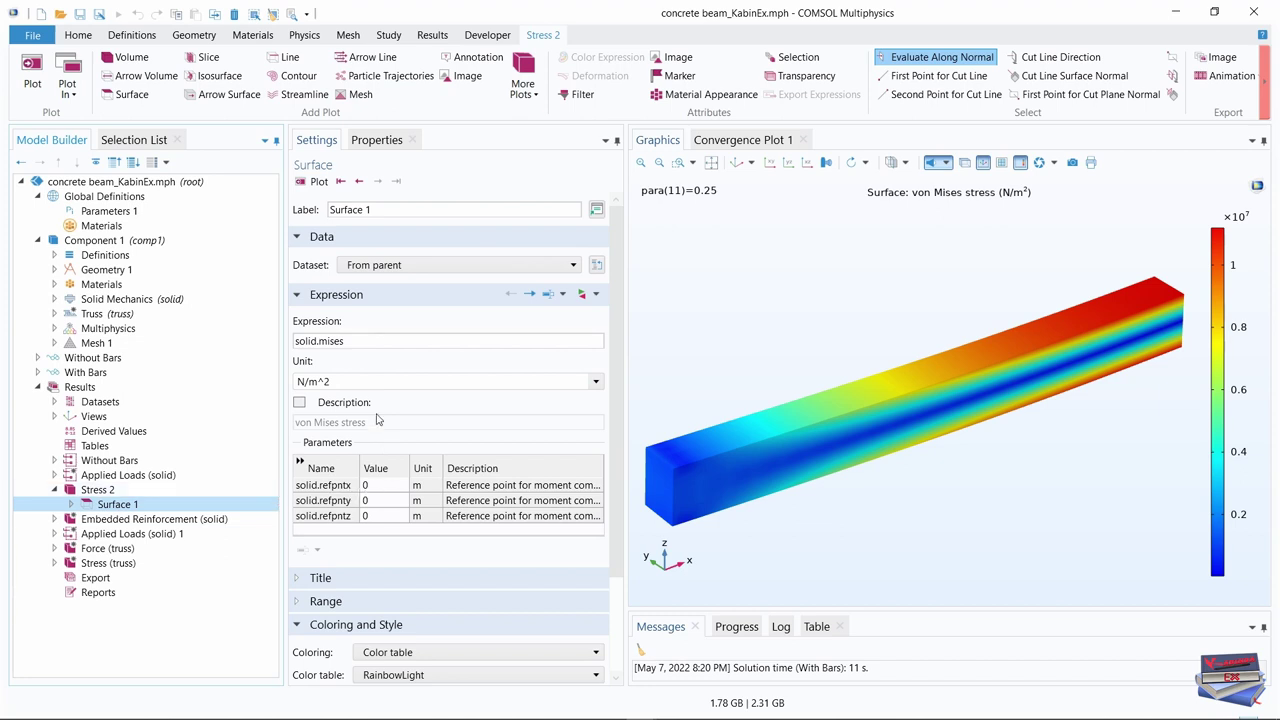
left_click(598, 384)
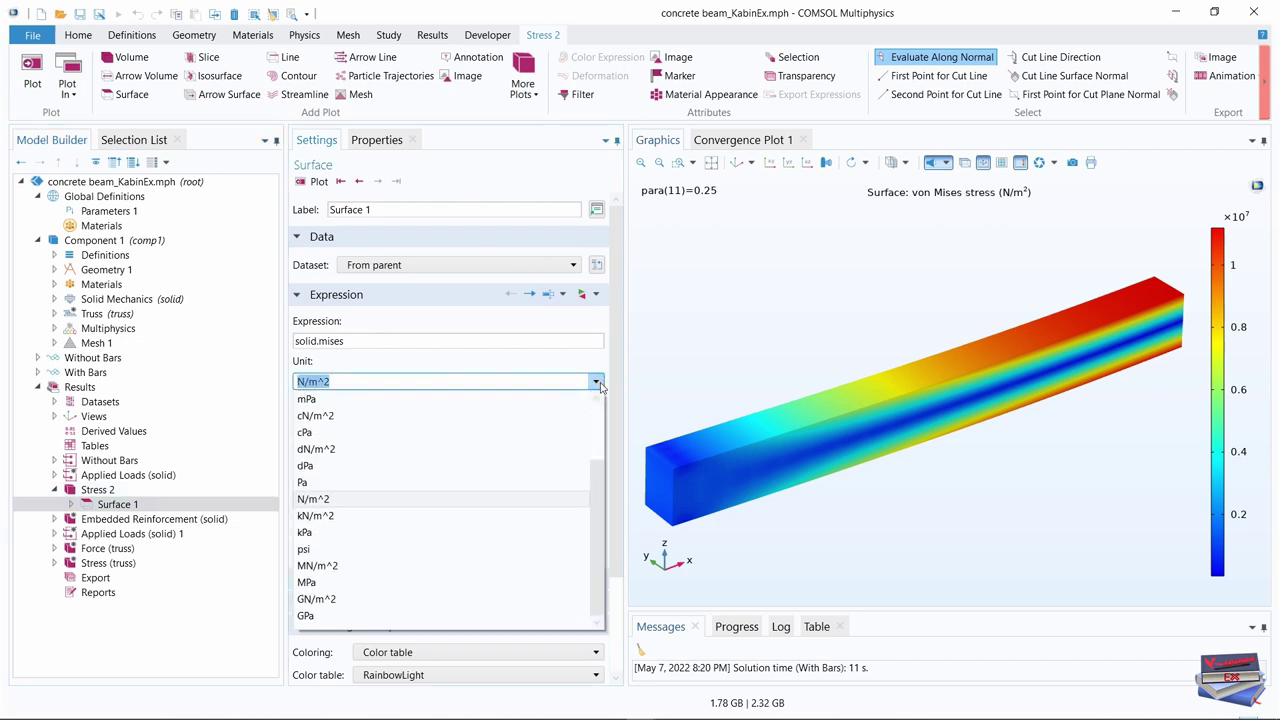
left_click(318, 582)
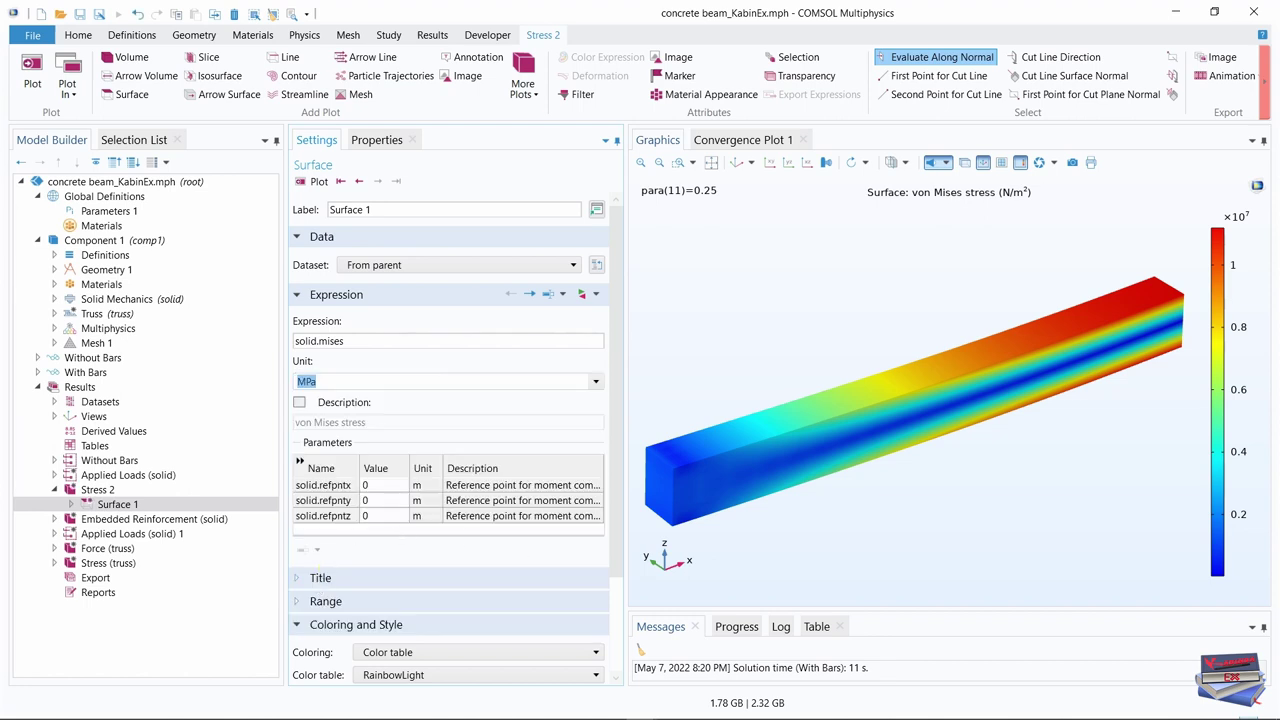
key("F8")
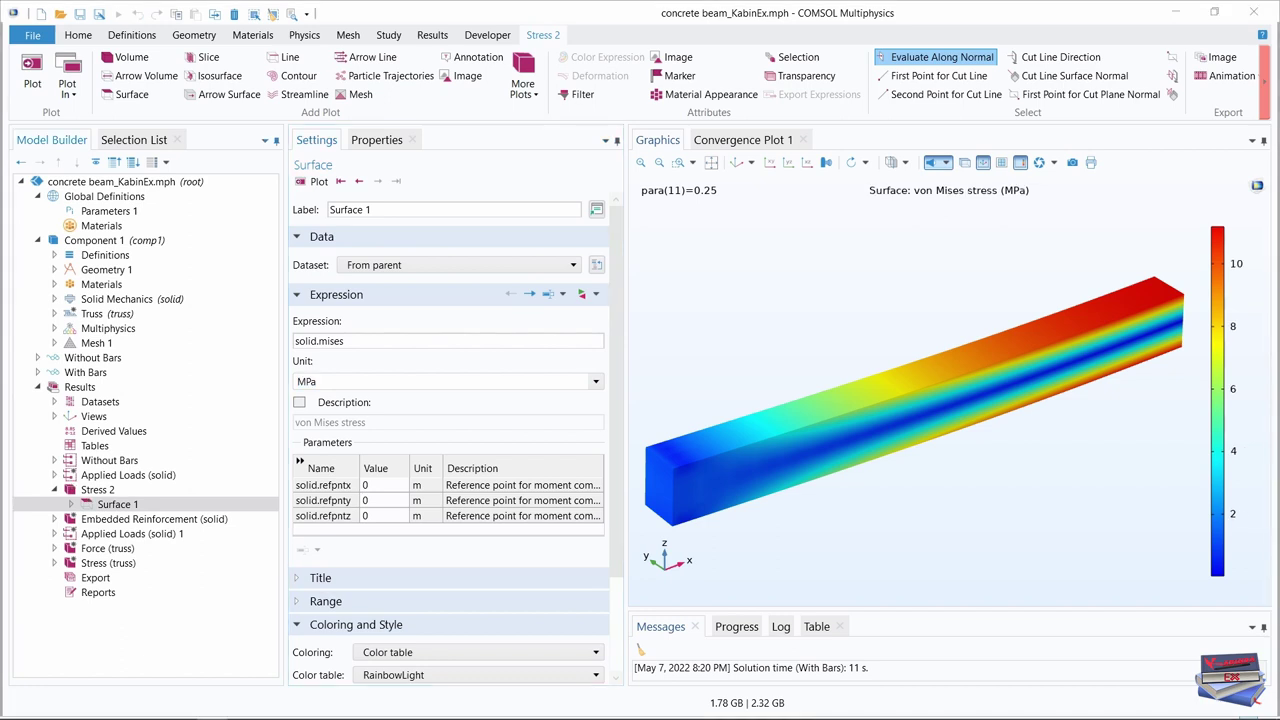
Set the dataset of the Stress 2 plot group to Mirror 3D 4 and plot the full beam
left_click(99, 490)
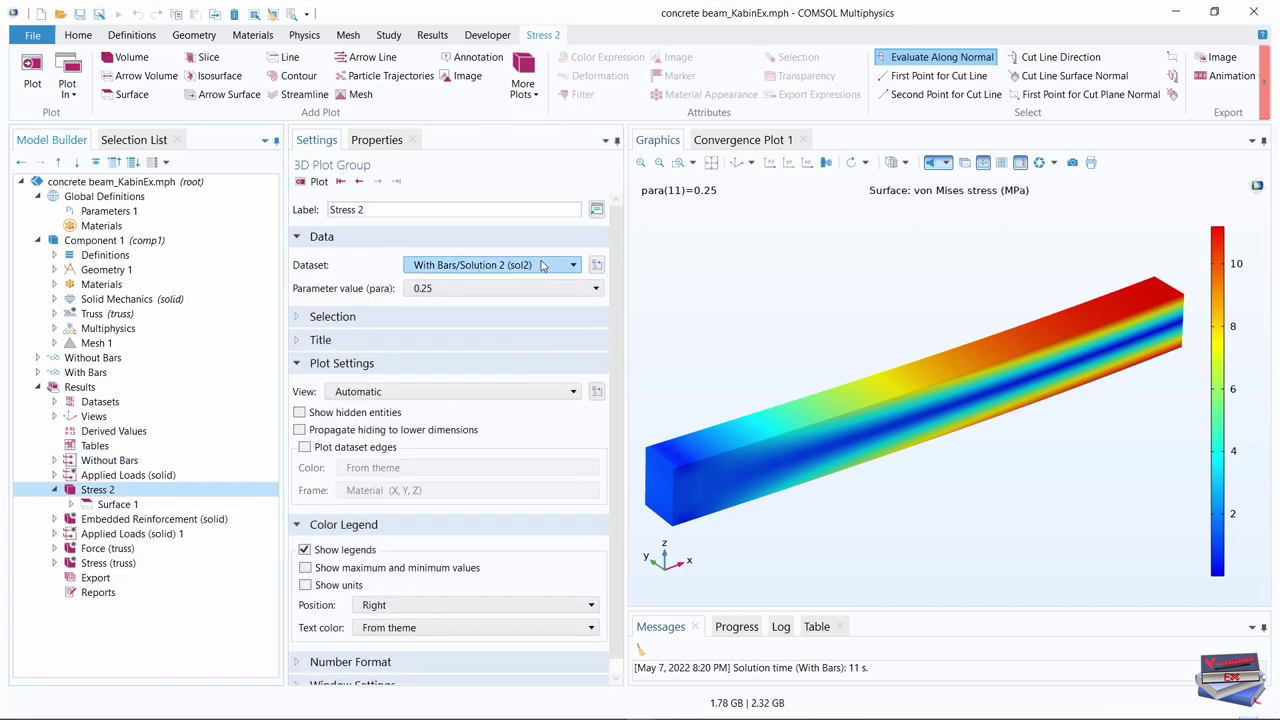
left_click(570, 264)
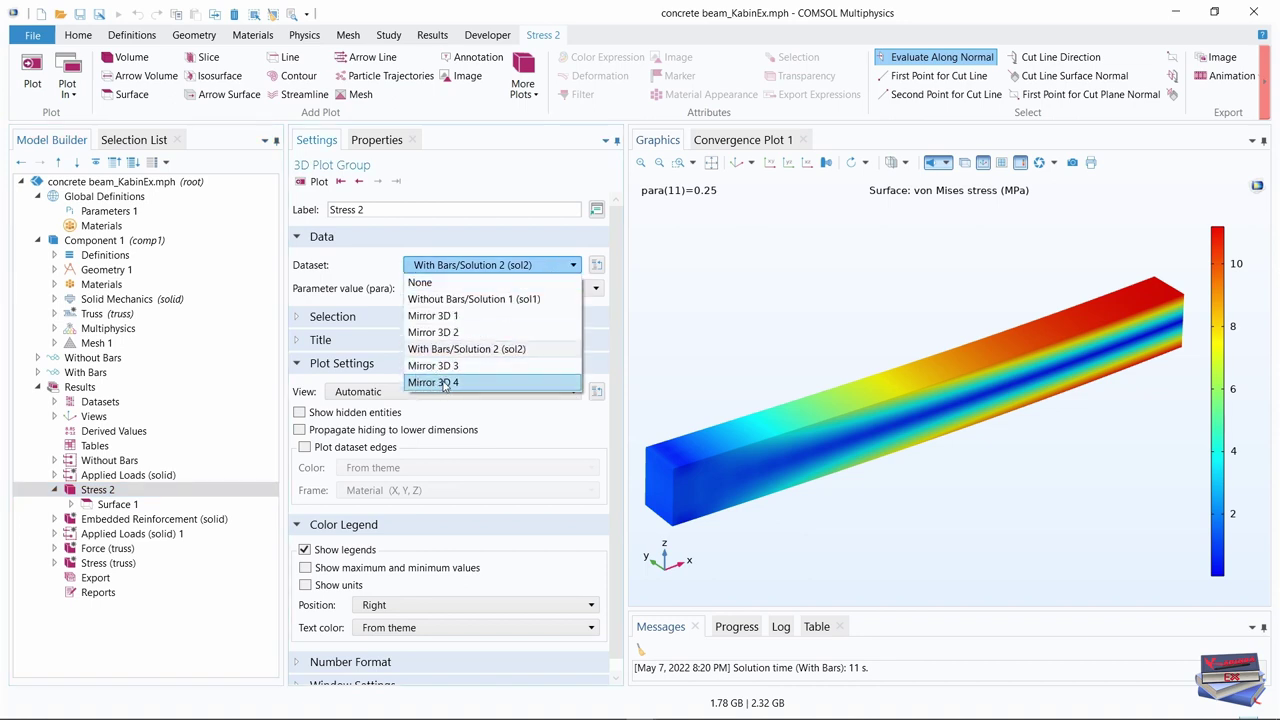
left_click(447, 382)
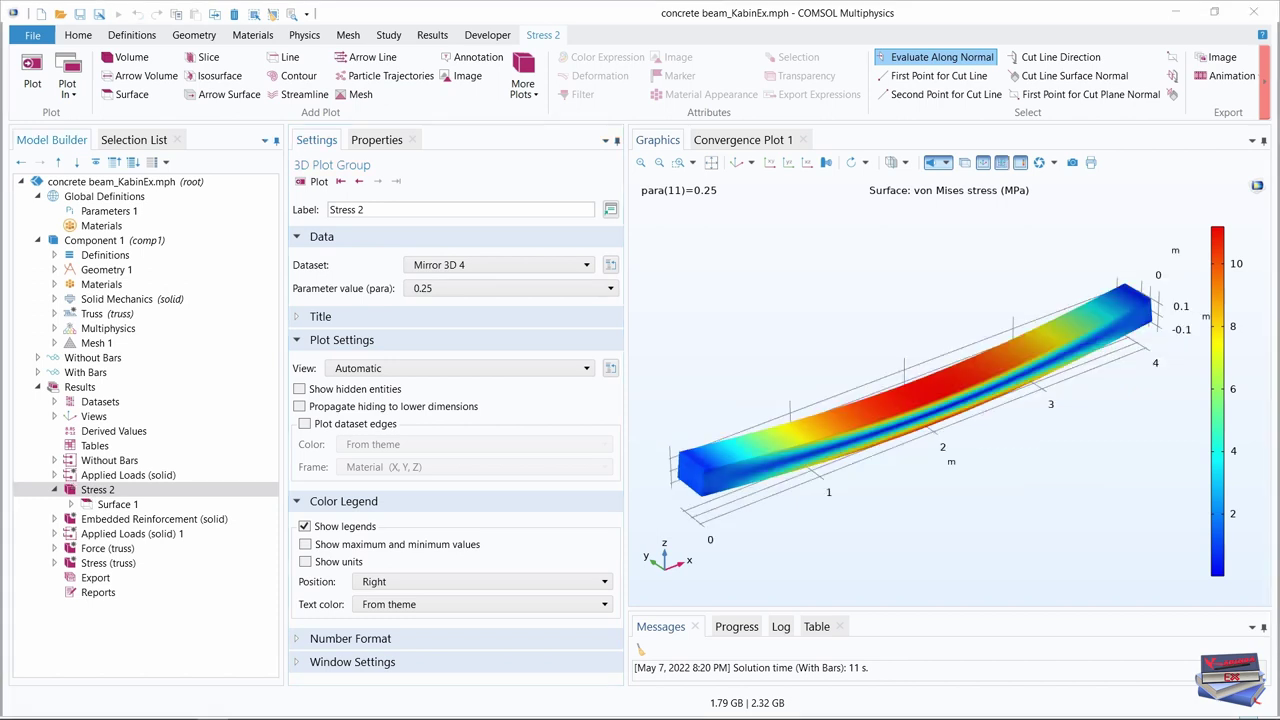
left_click(31, 68)
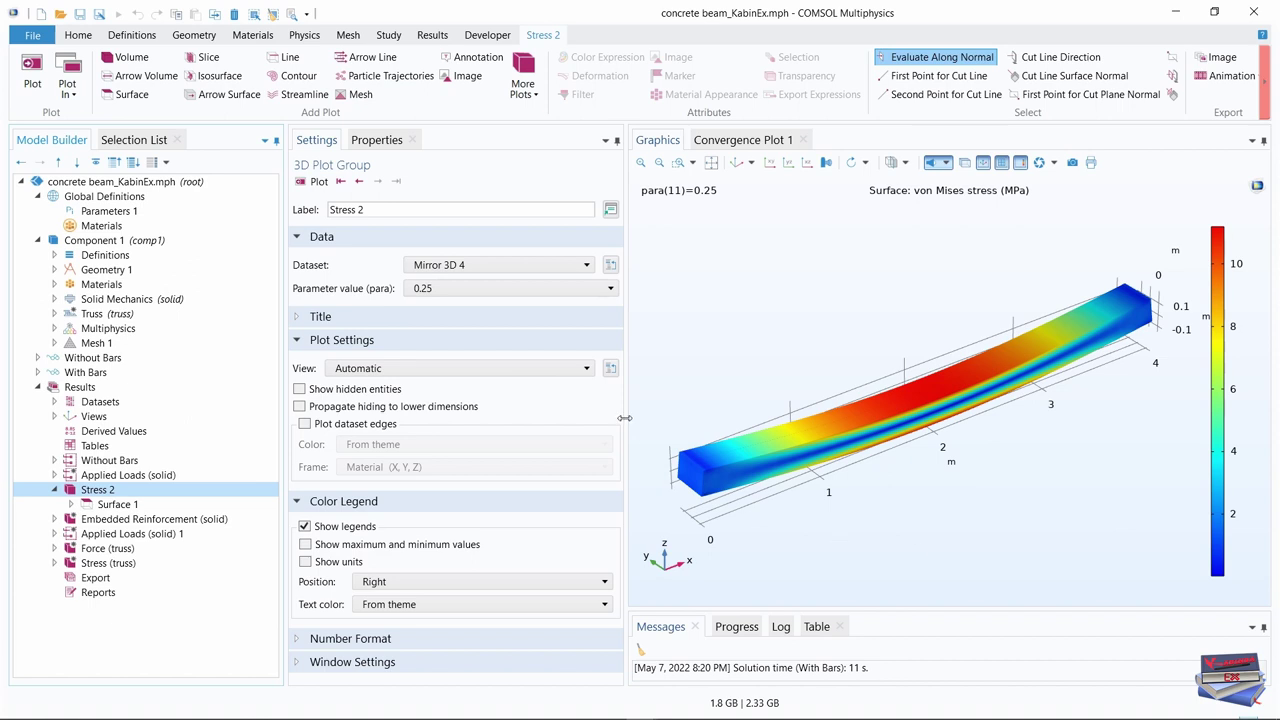
left_click_drag(625, 421, 611, 418)
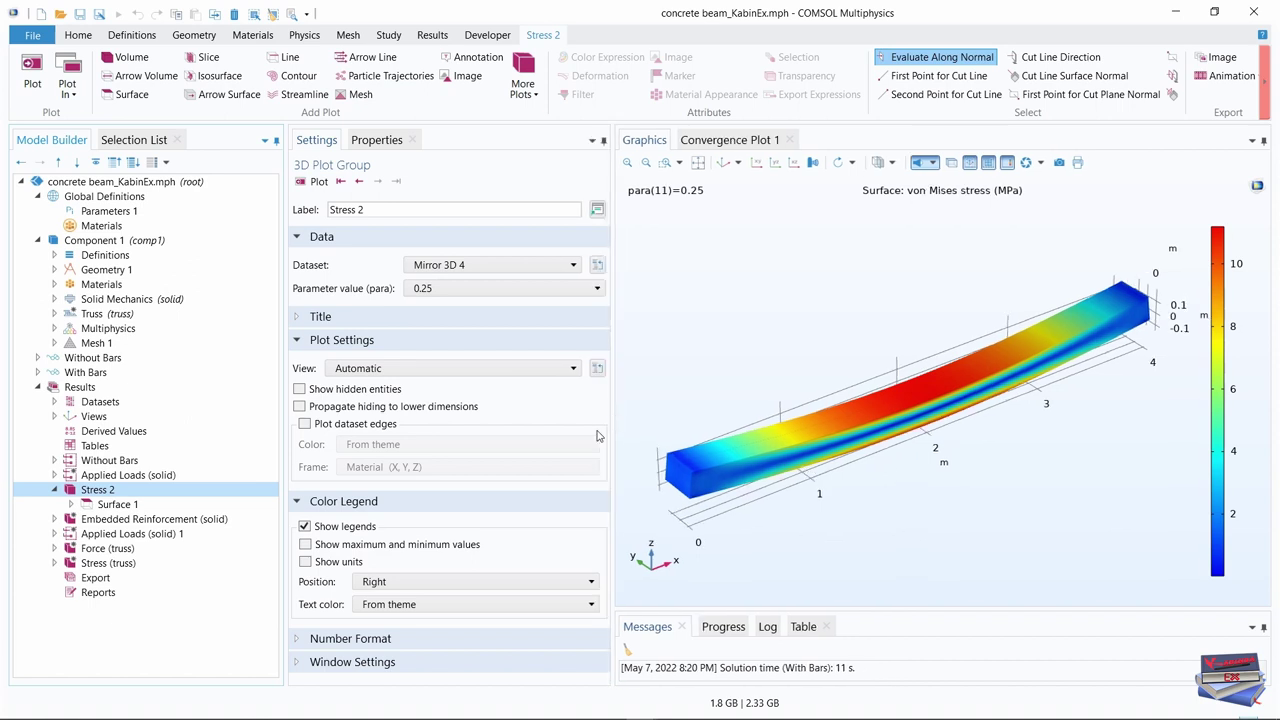
left_click(53, 490)
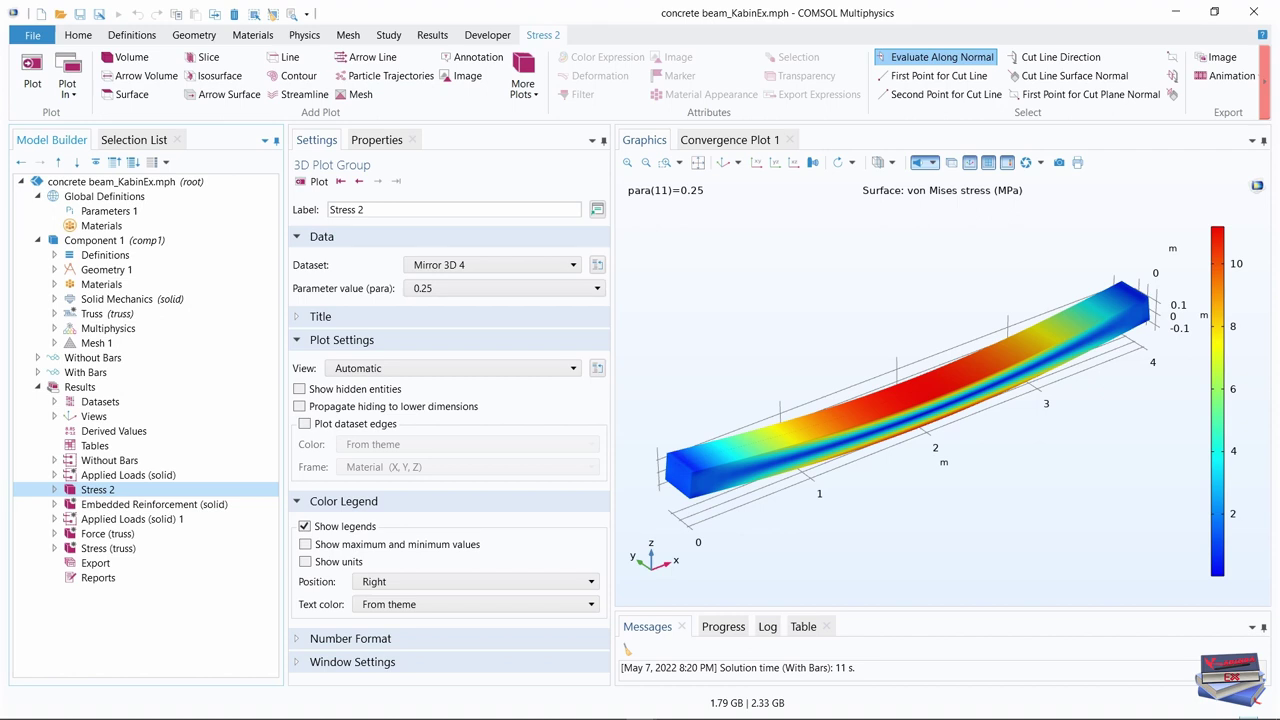
Rename the Force (truss) plot group as Force in Bars 2
left_click(94, 536)
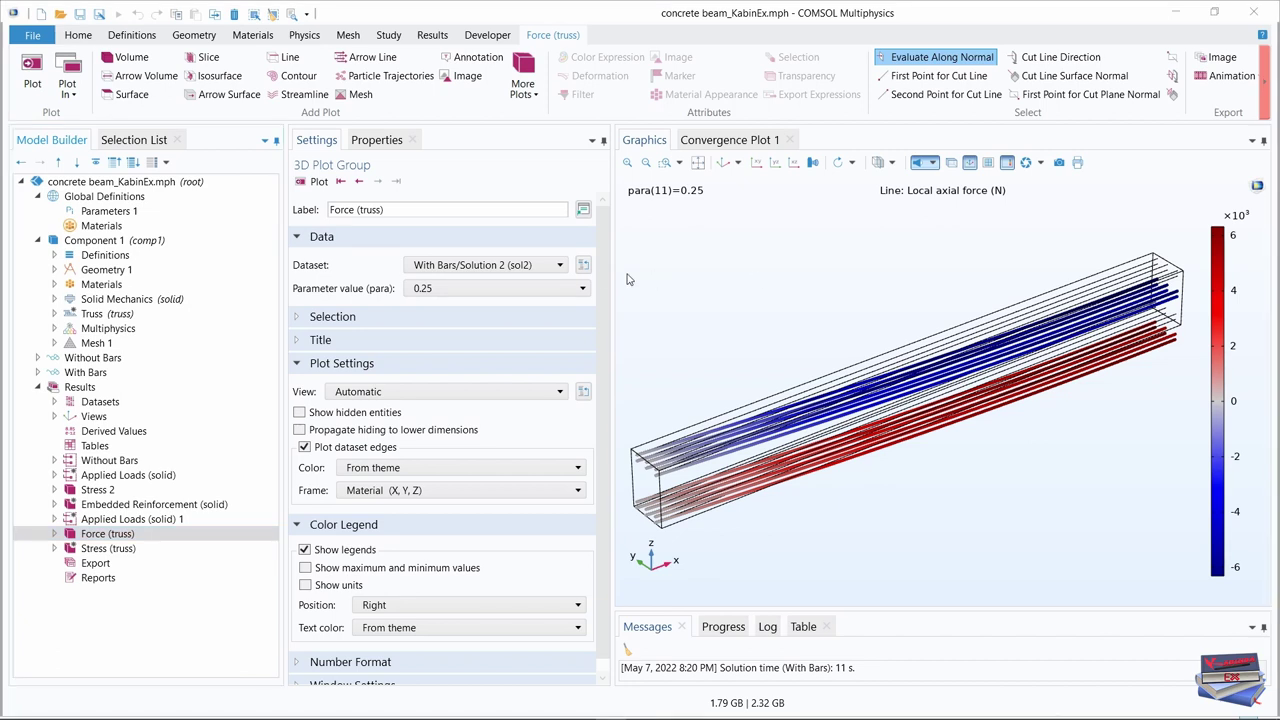
left_click(359, 201)
key("ctrl+a")
type("Force in Bars 2")
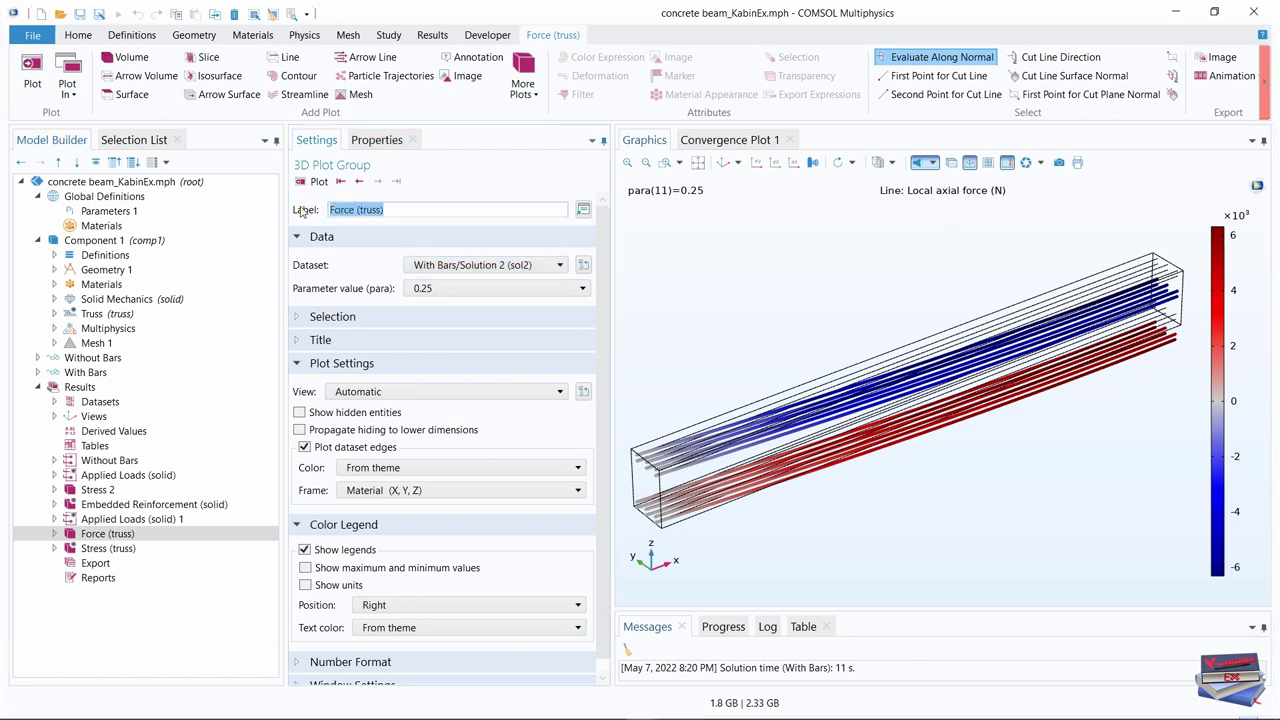
left_click(197, 628)
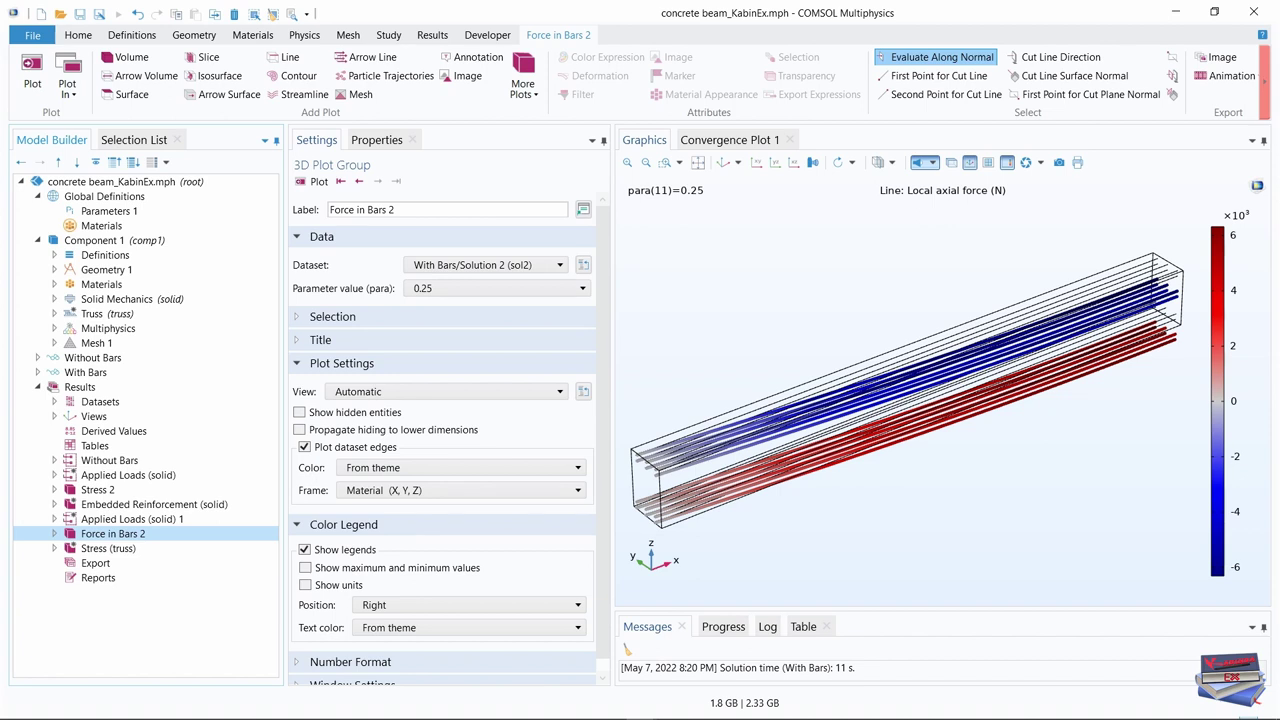
Set the dataset of Force in Bars 2 to Mirror 3D 4 and turn off its dataset edges
left_click(500, 266)
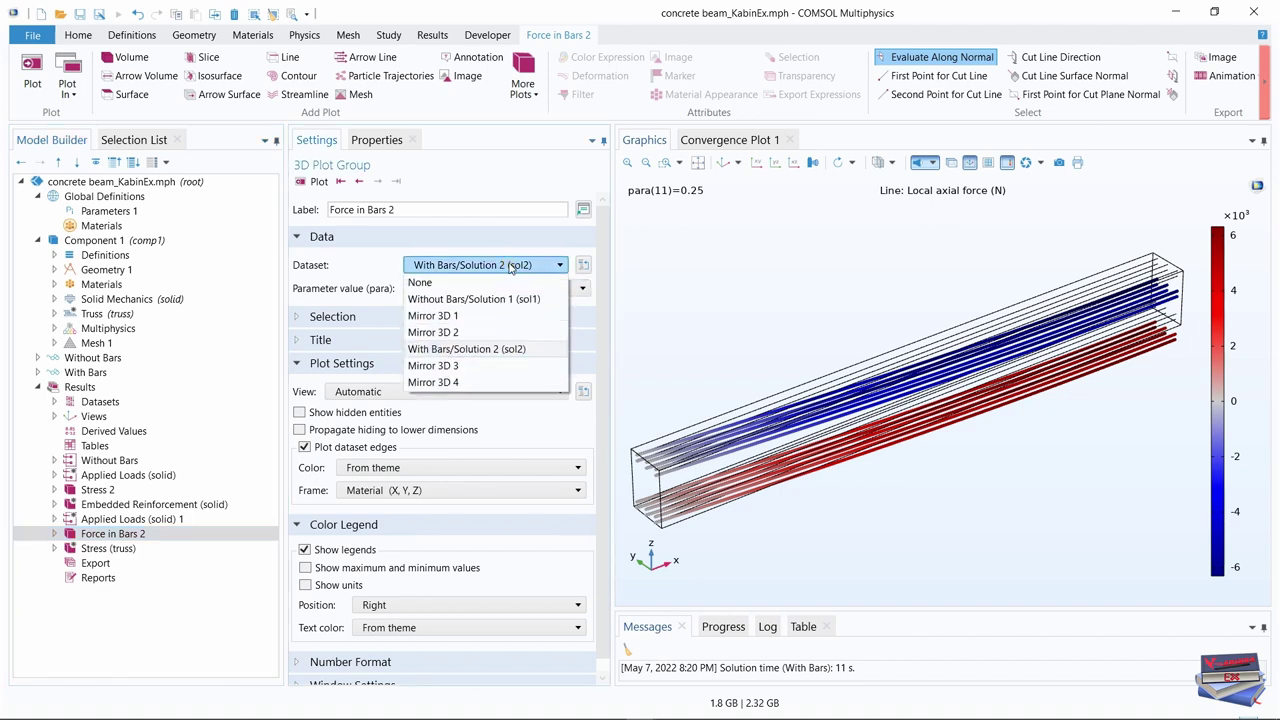
left_click(449, 383)
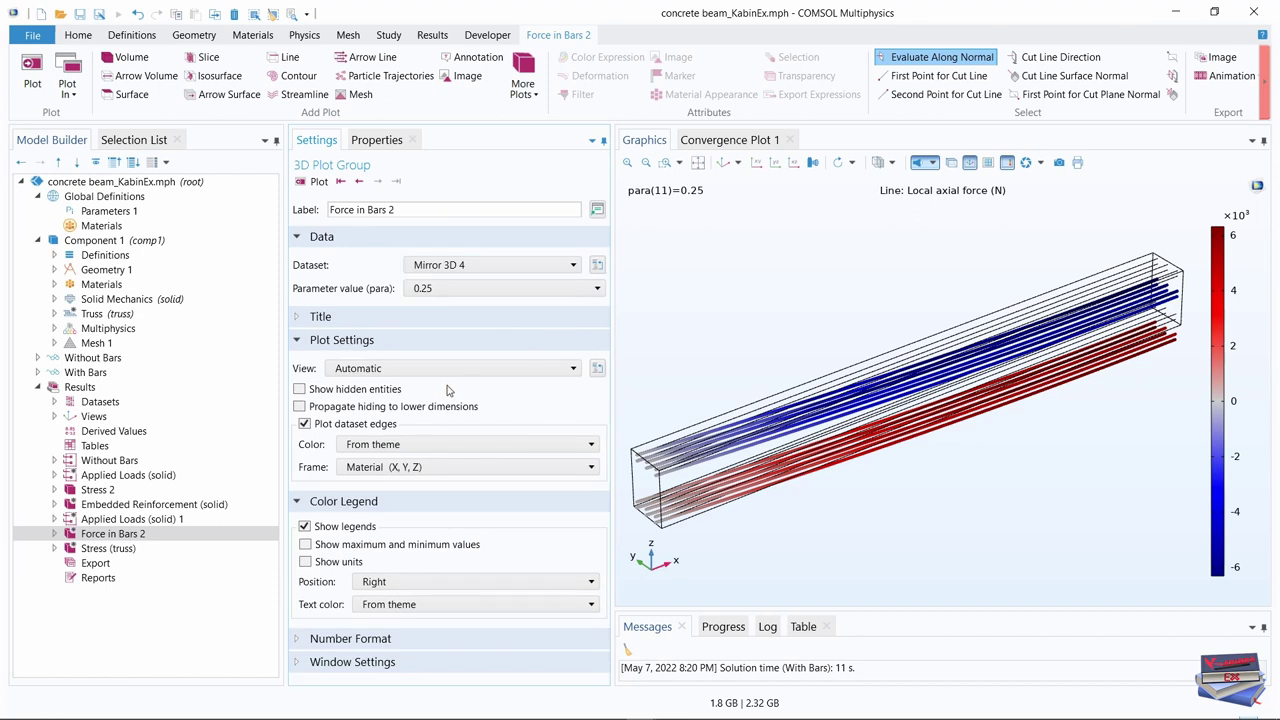
left_click(304, 424)
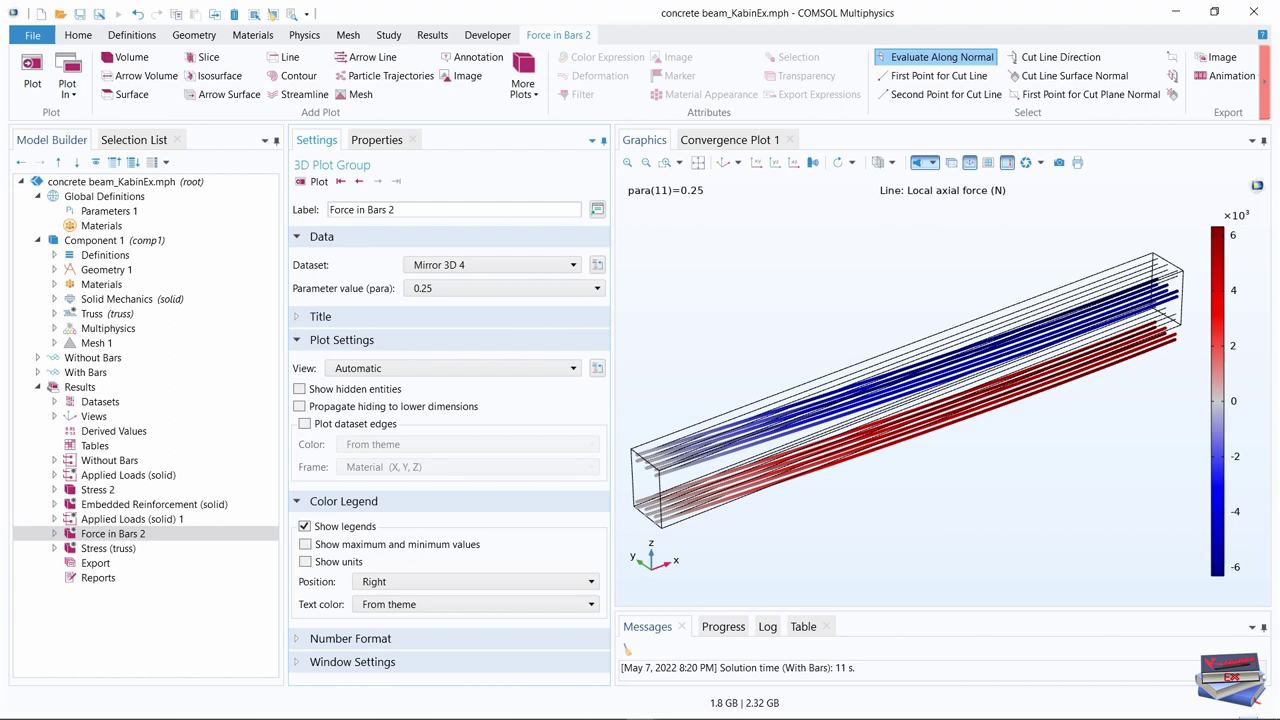
Set the expression of Line 1 in Force in Bars 2 to (1+(y==0))*truss.Nxl
left_click(62, 535)
left_click(55, 534)
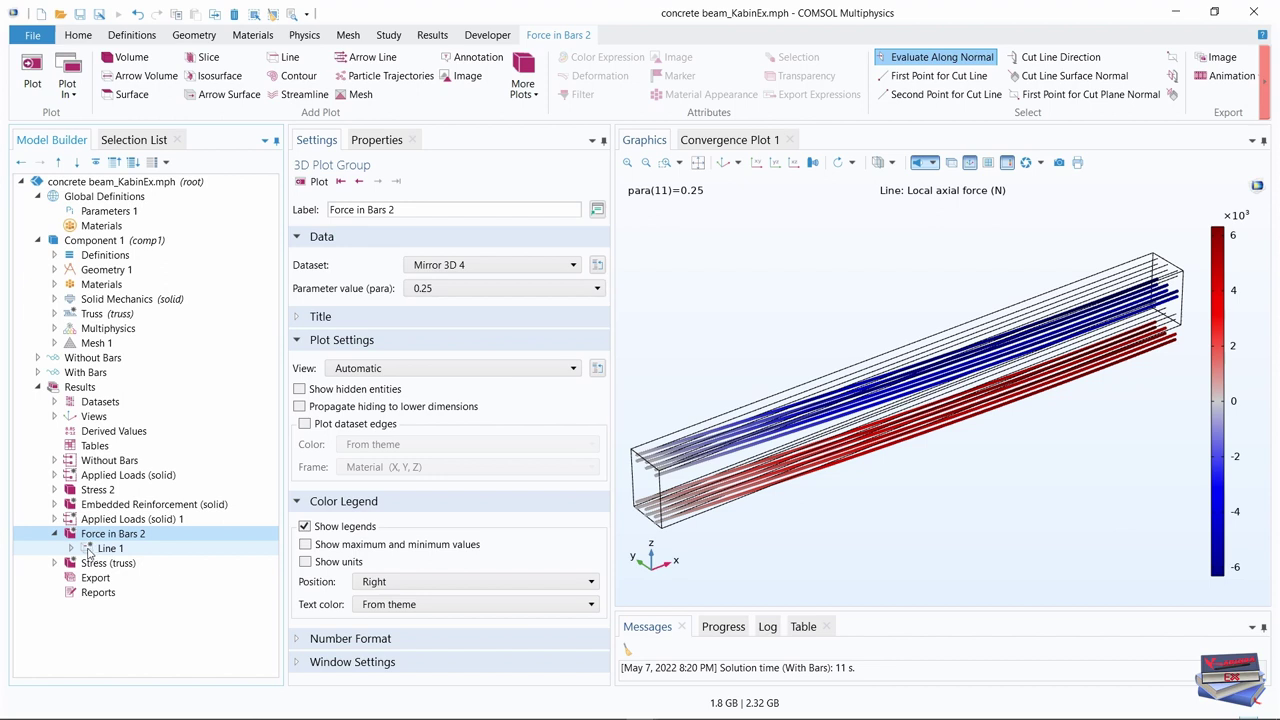
left_click(91, 550)
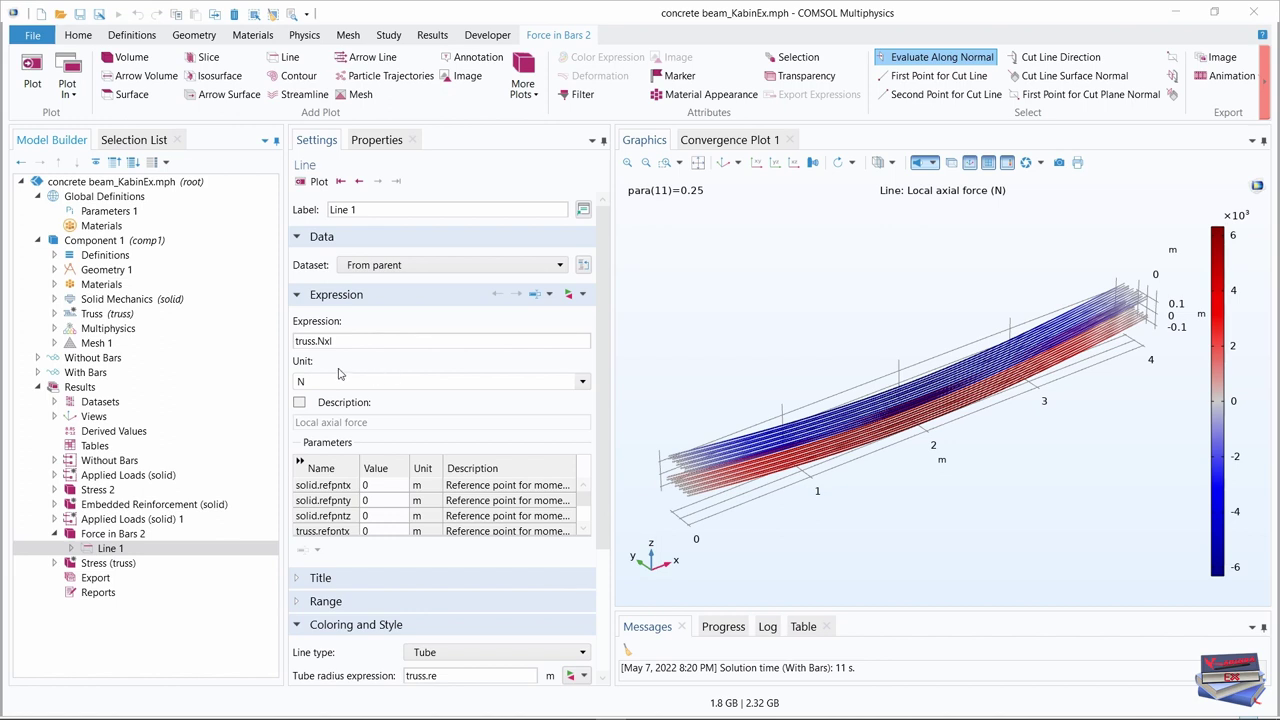
double_click(318, 340)
type("(1+(y==0))*truss.Nxl")
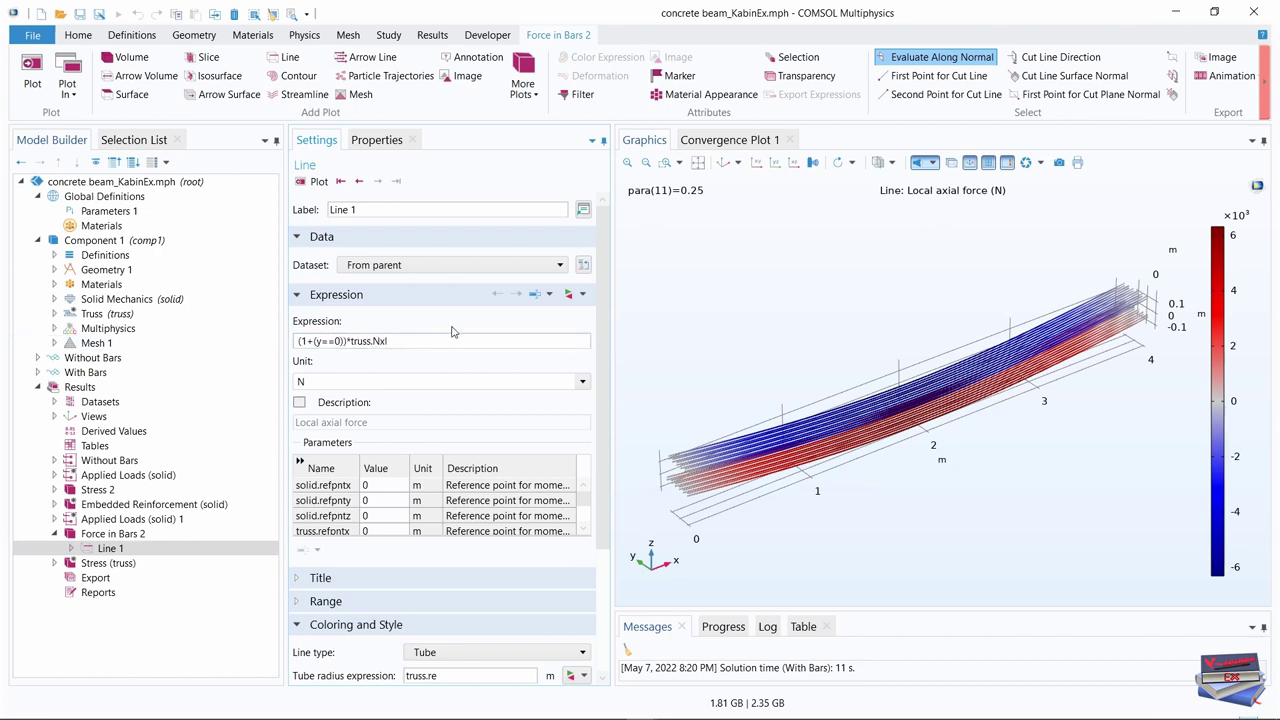
key("Return")
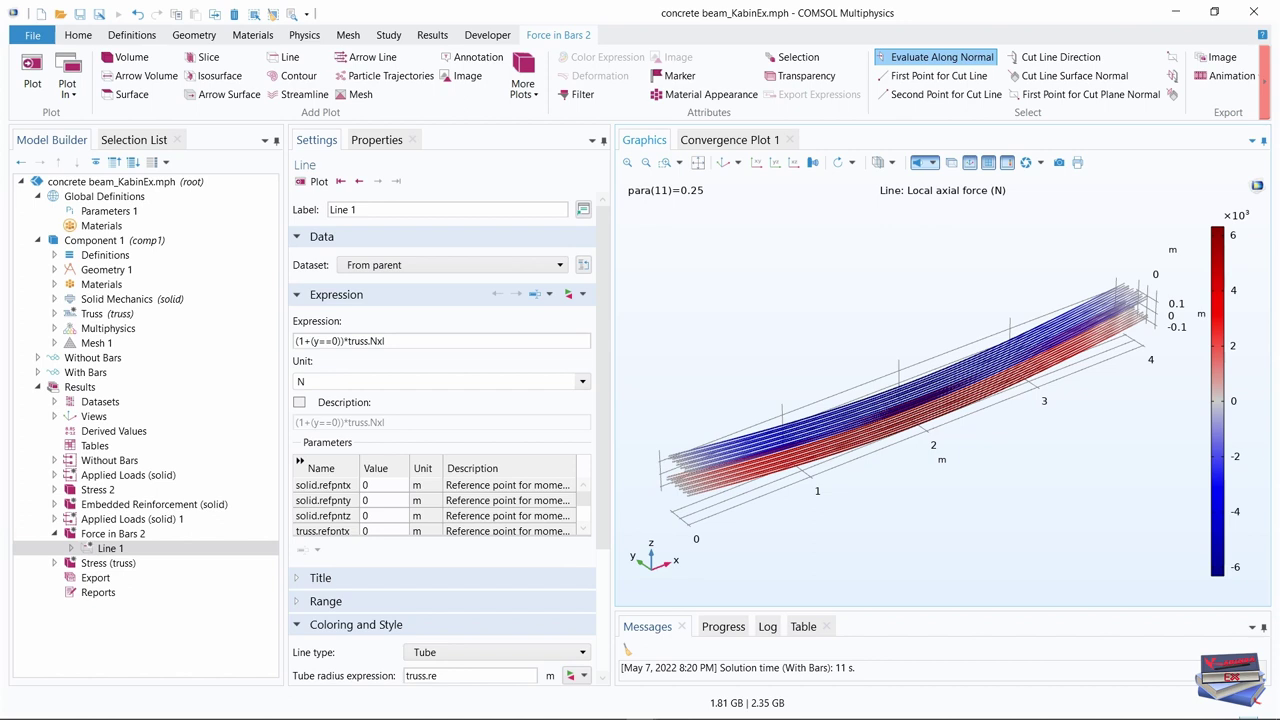
Set the color table of Line 1 in Force in Bars 2 to WaveLight and hide the grid in the graphics view
scroll(603, 392, "down", 1)
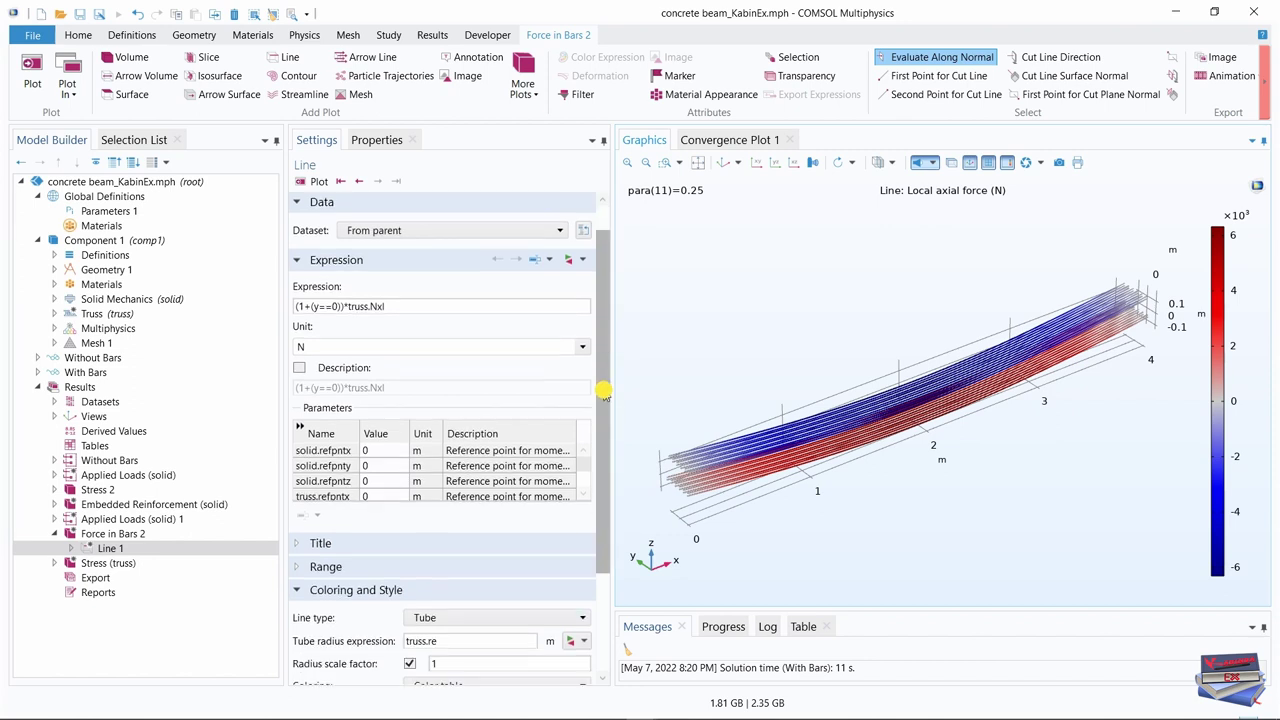
scroll(603, 392, "down", 3)
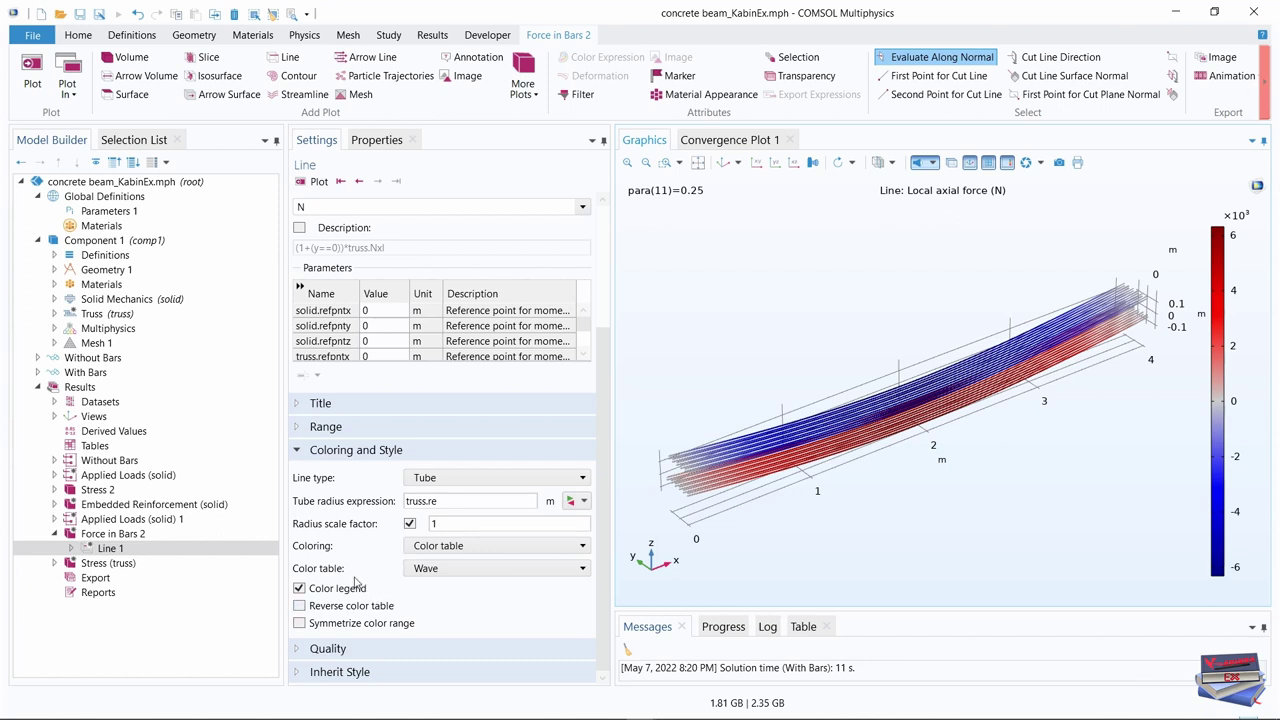
left_click(490, 575)
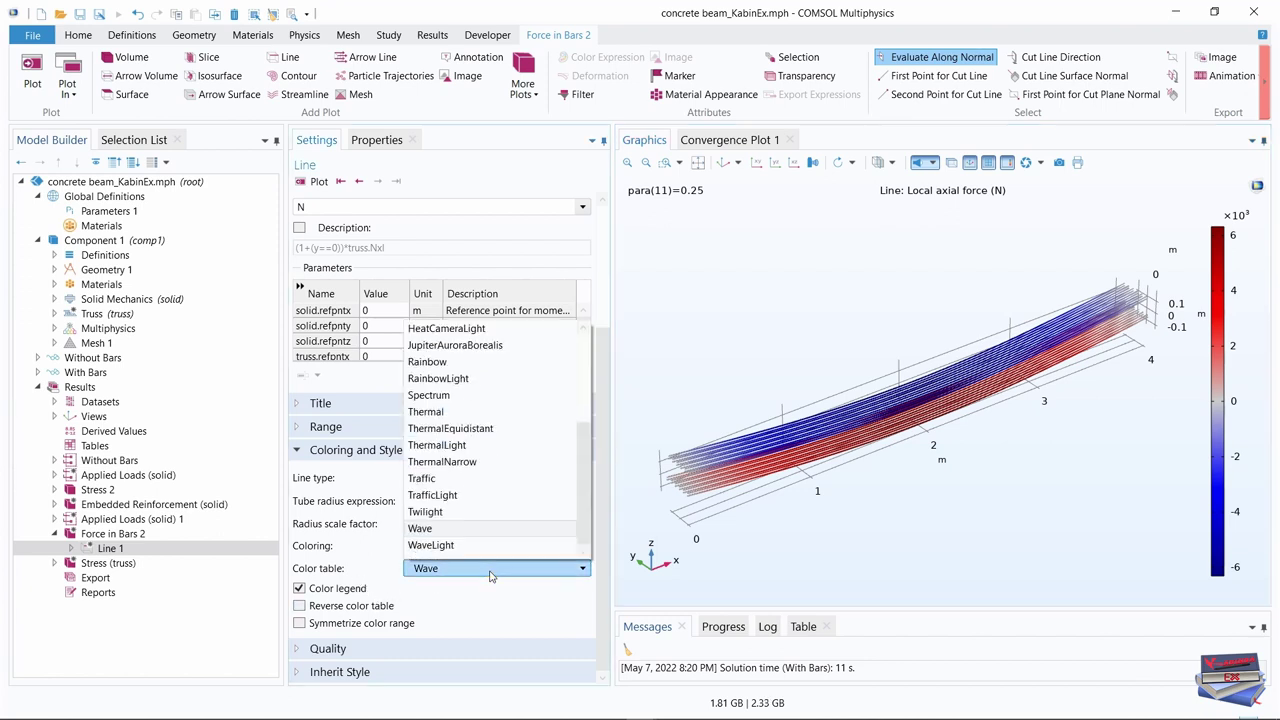
left_click(459, 547)
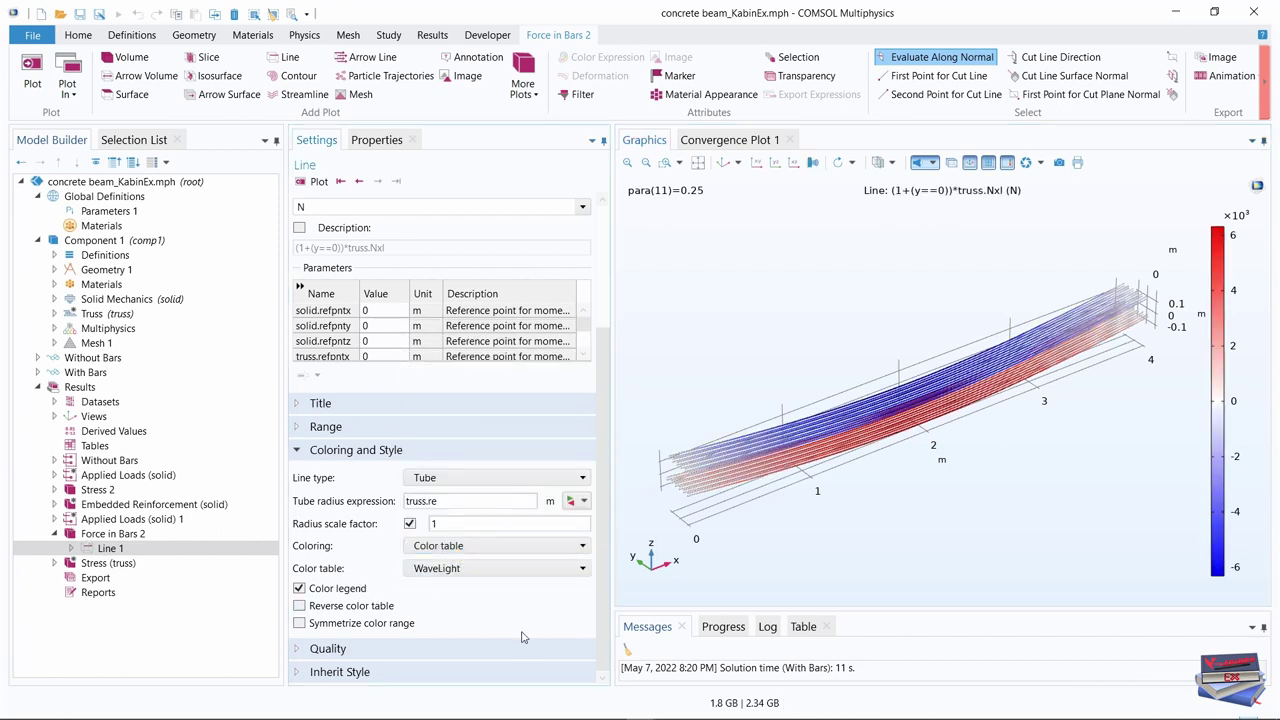
scroll(523, 634, "up", 1)
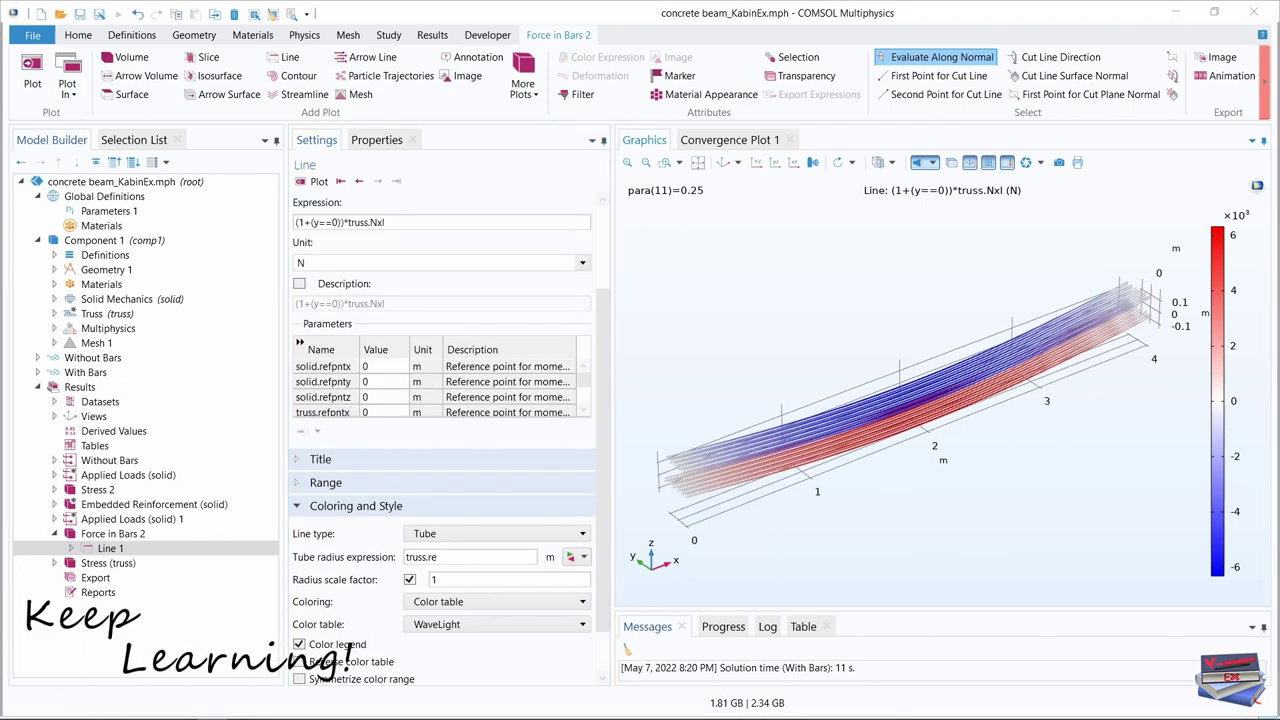
left_click(988, 163)
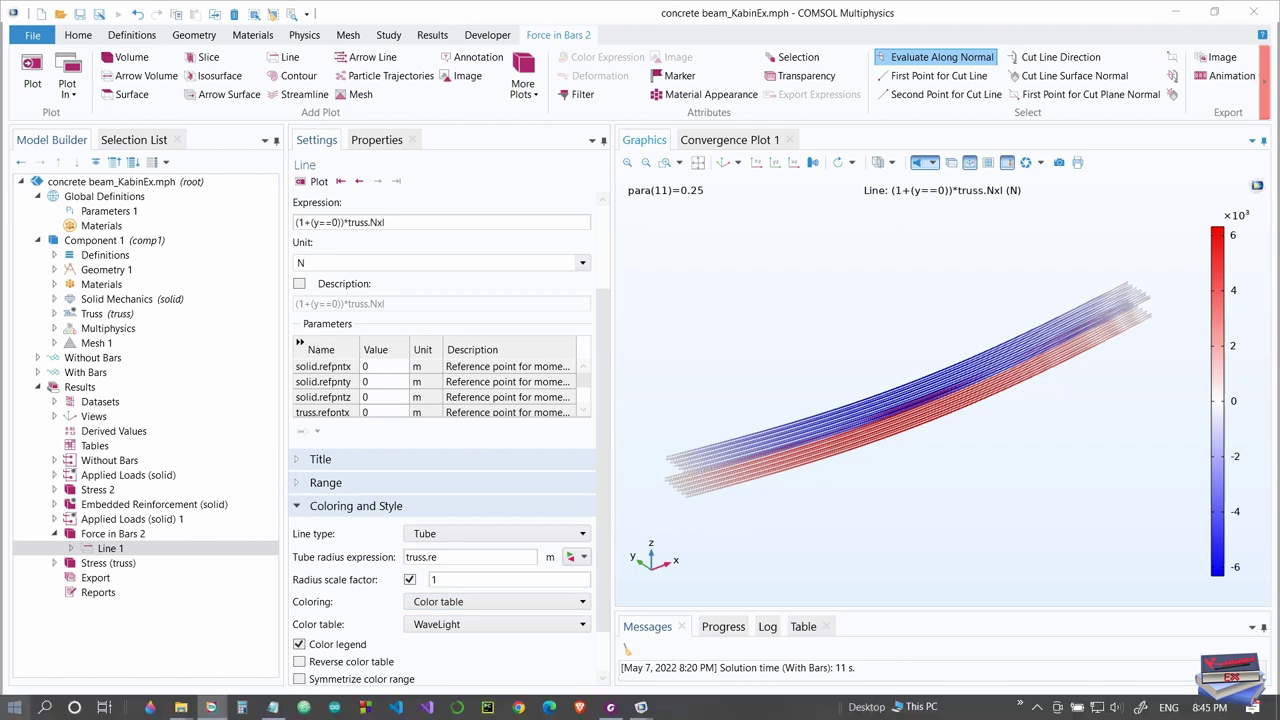
left_click(54, 534)
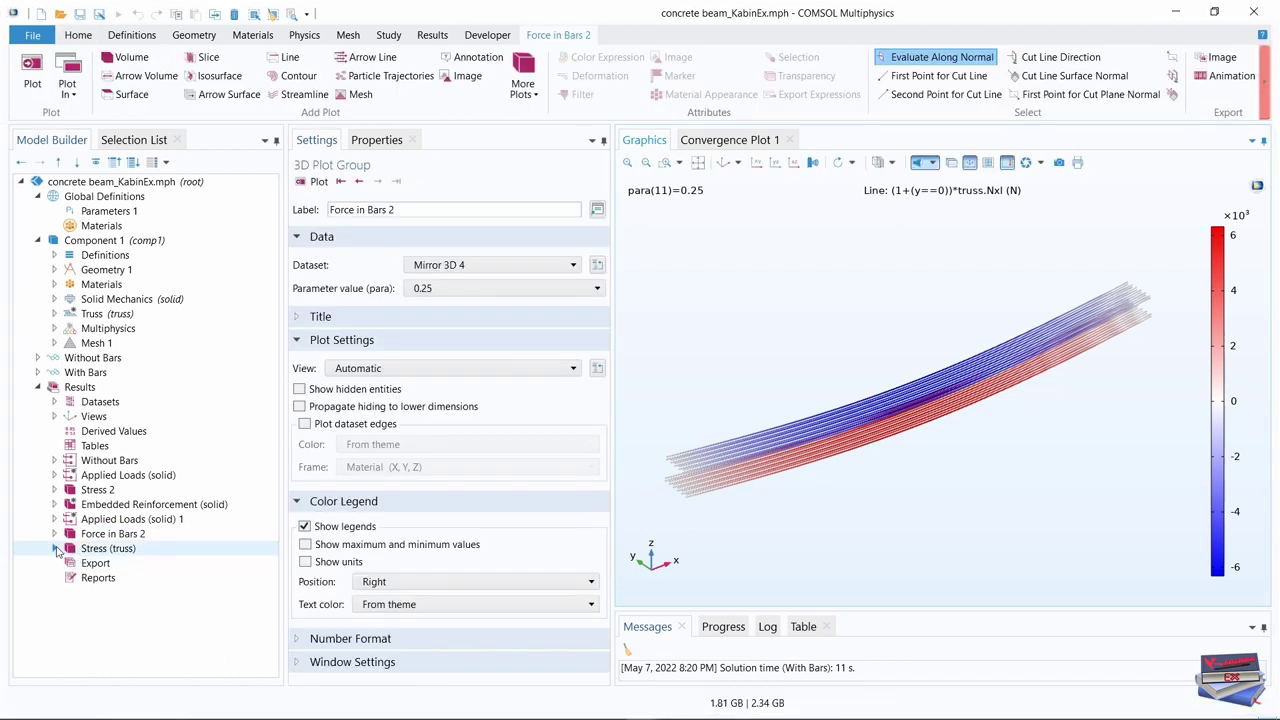
Rename the Stress (truss) plot group as Stress in Bars 2
left_click(108, 550)
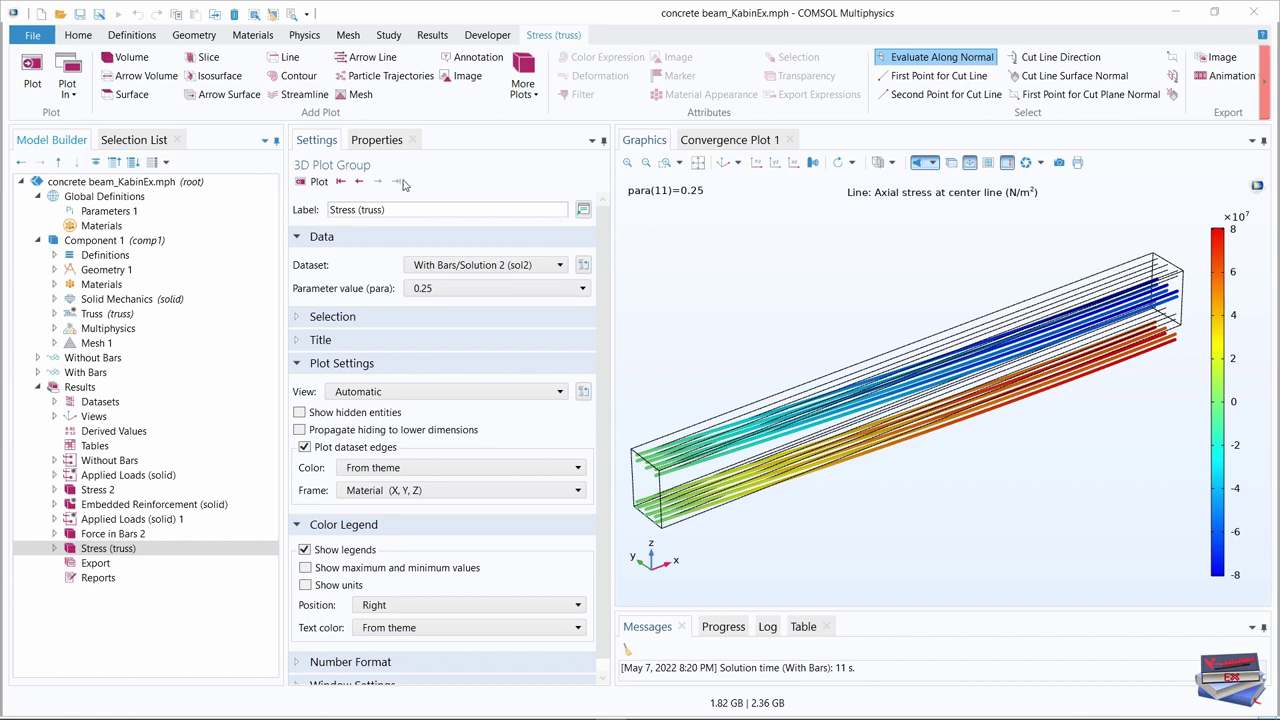
triple_click(334, 211)
type("Stress in Bars 2")
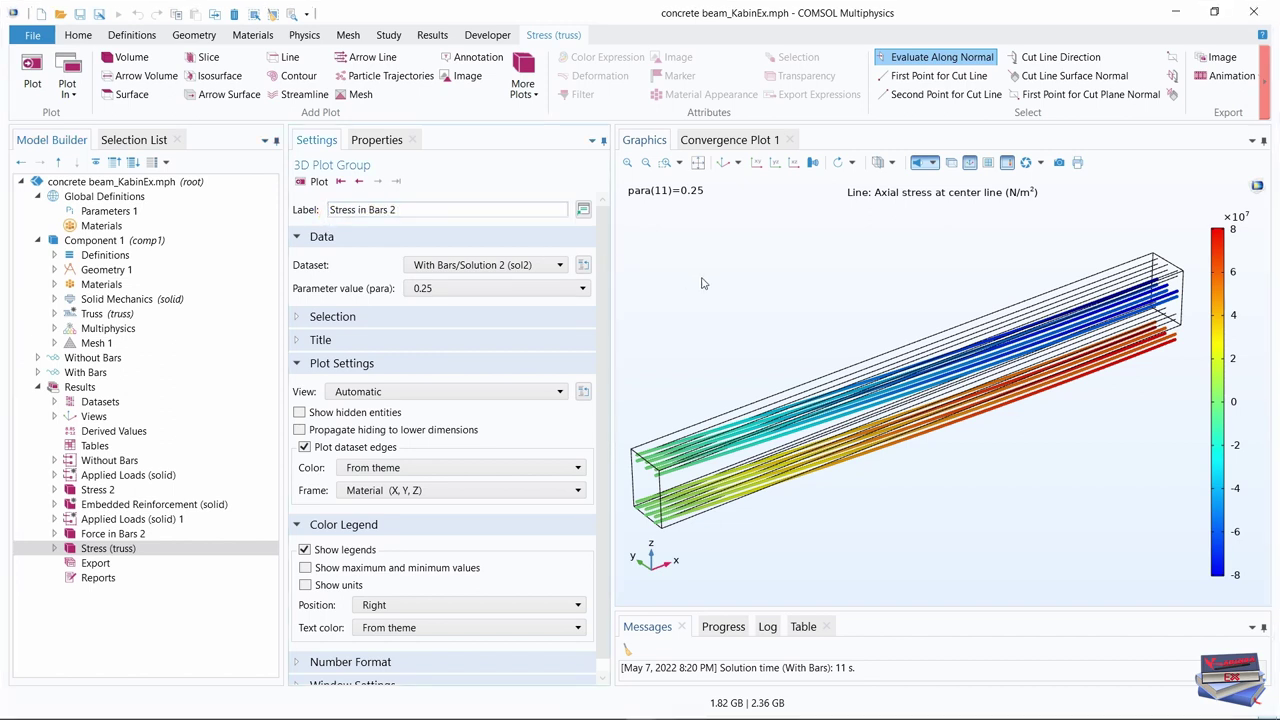
key("Return")
Set the dataset of Stress in Bars 2 to Mirror 3D 4 and turn off its dataset edges
left_click(550, 266)
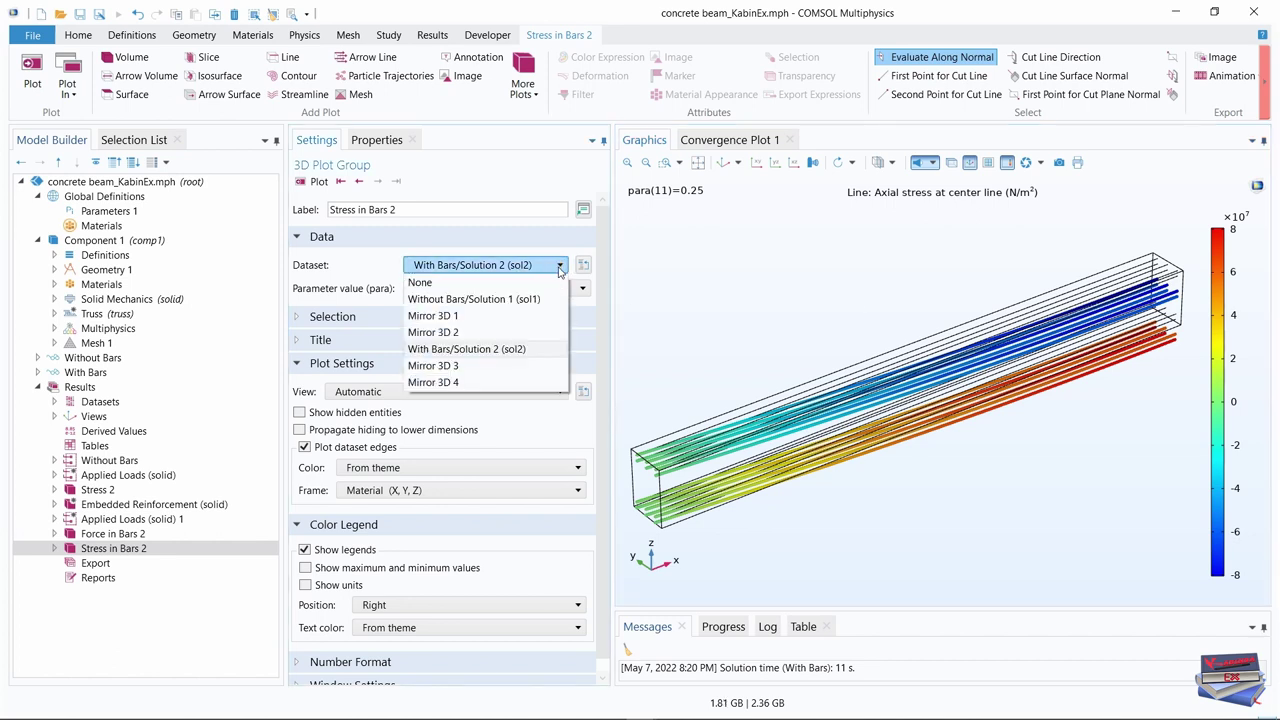
left_click(459, 385)
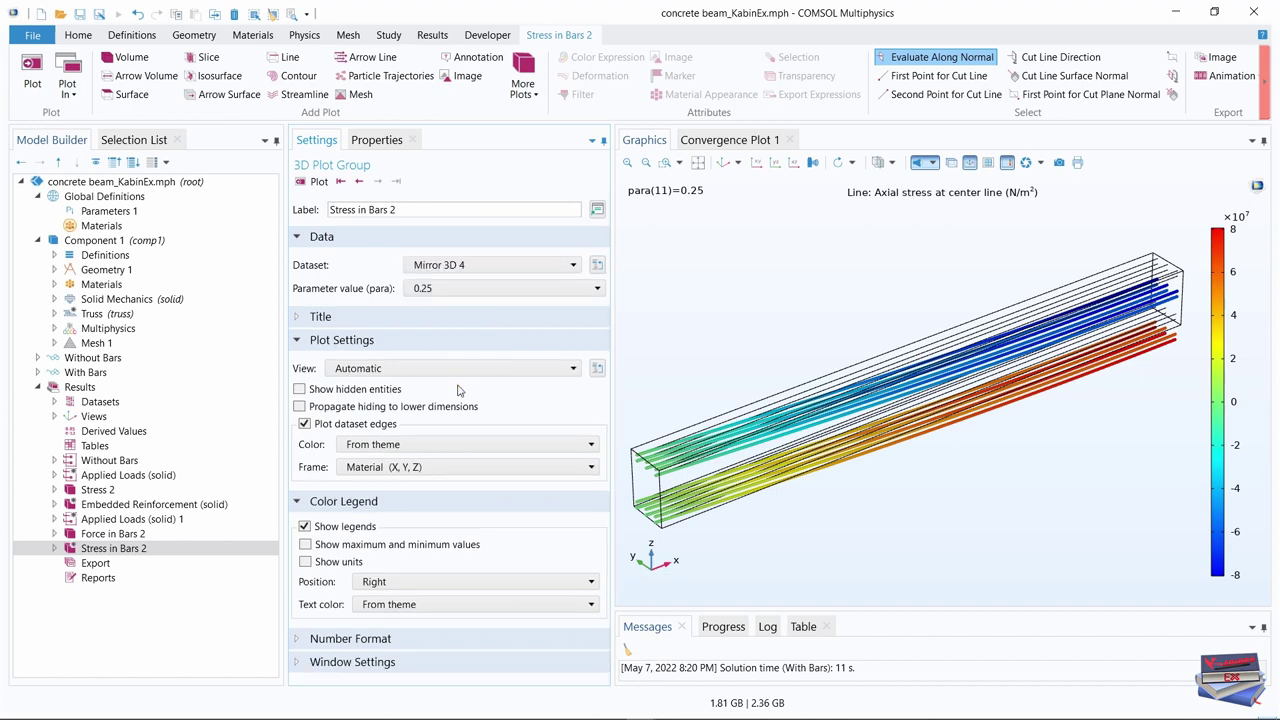
left_click(304, 424)
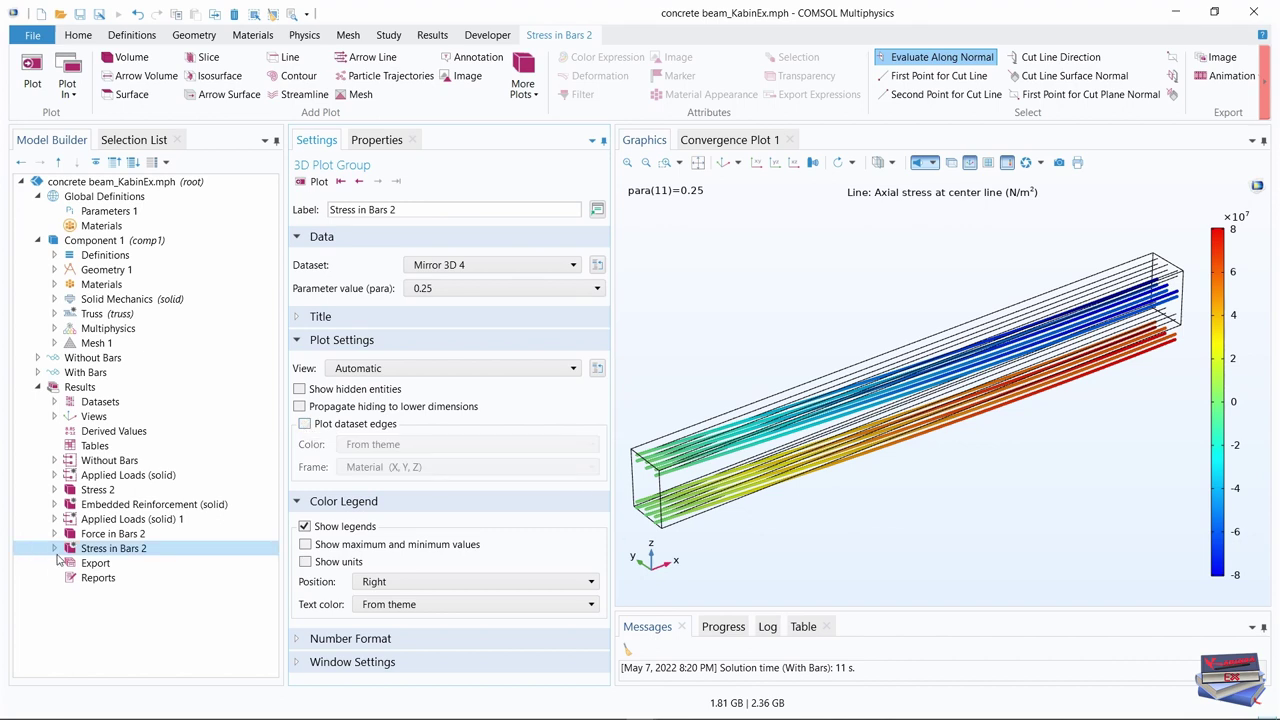
Save the model and set the unit of Line 1 in Stress in Bars 2 to MPa
left_click(116, 552)
left_click(54, 548)
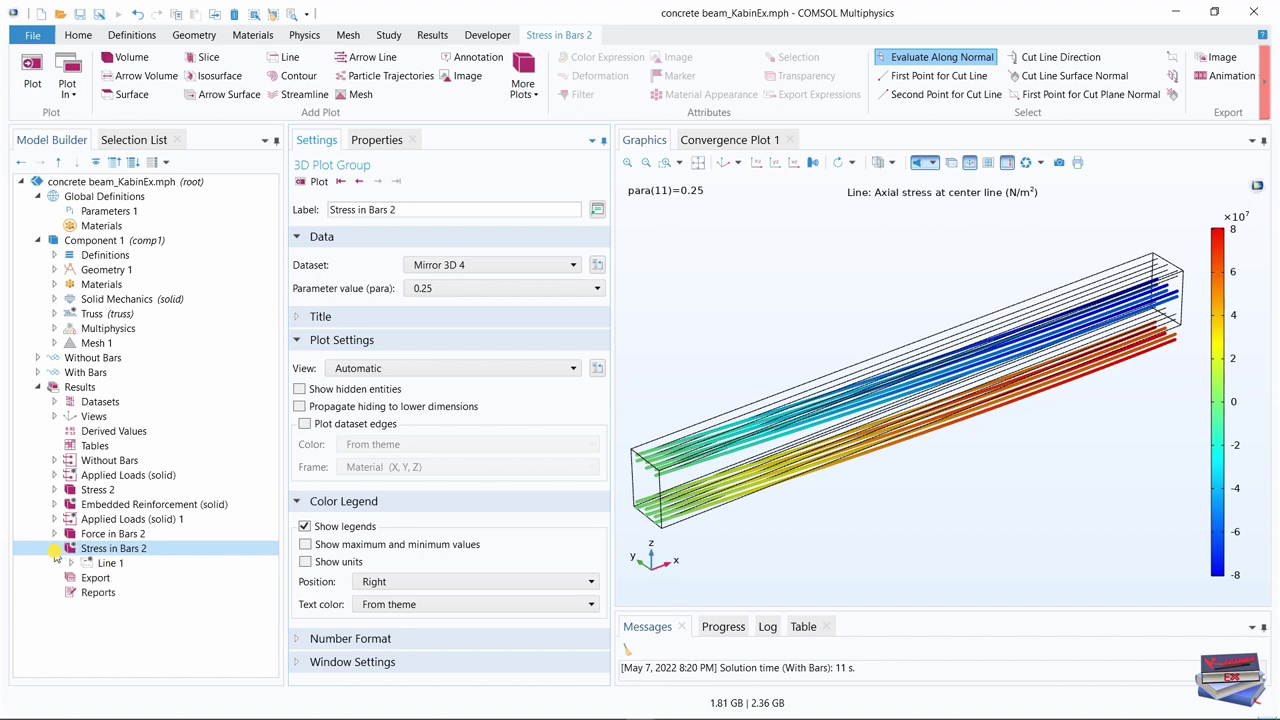
left_click(107, 565)
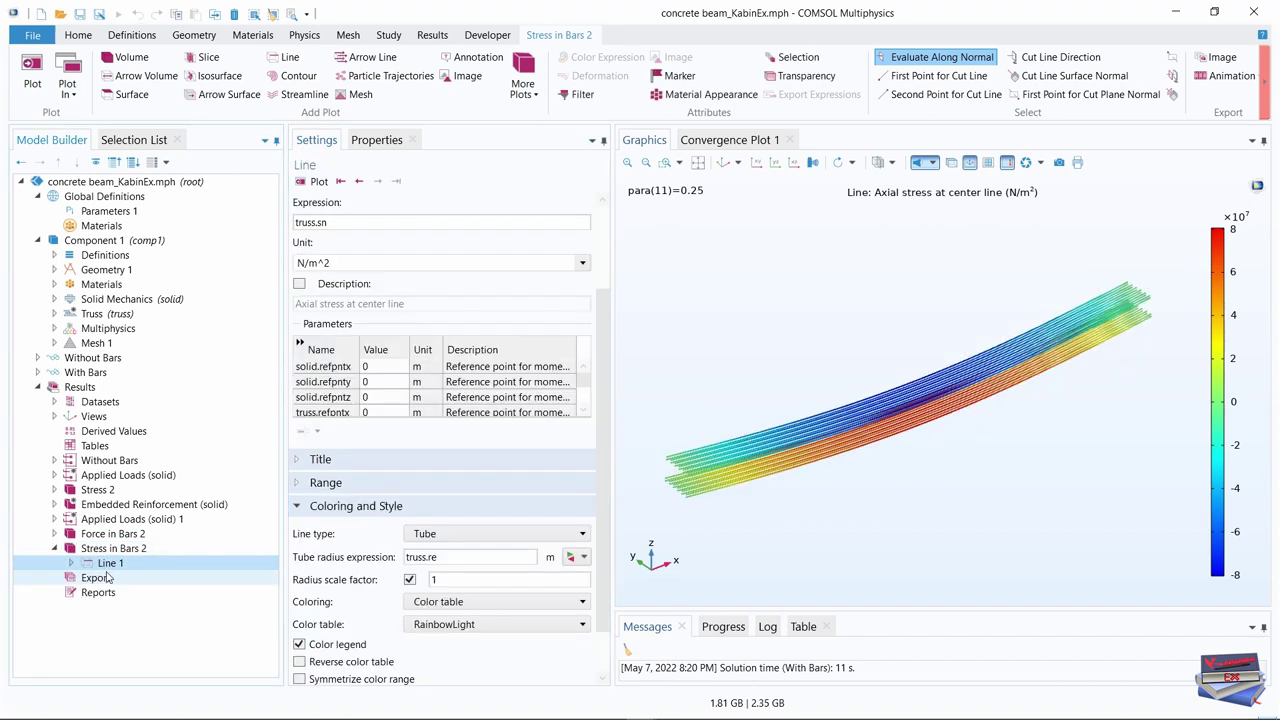
key("ctrl+s")
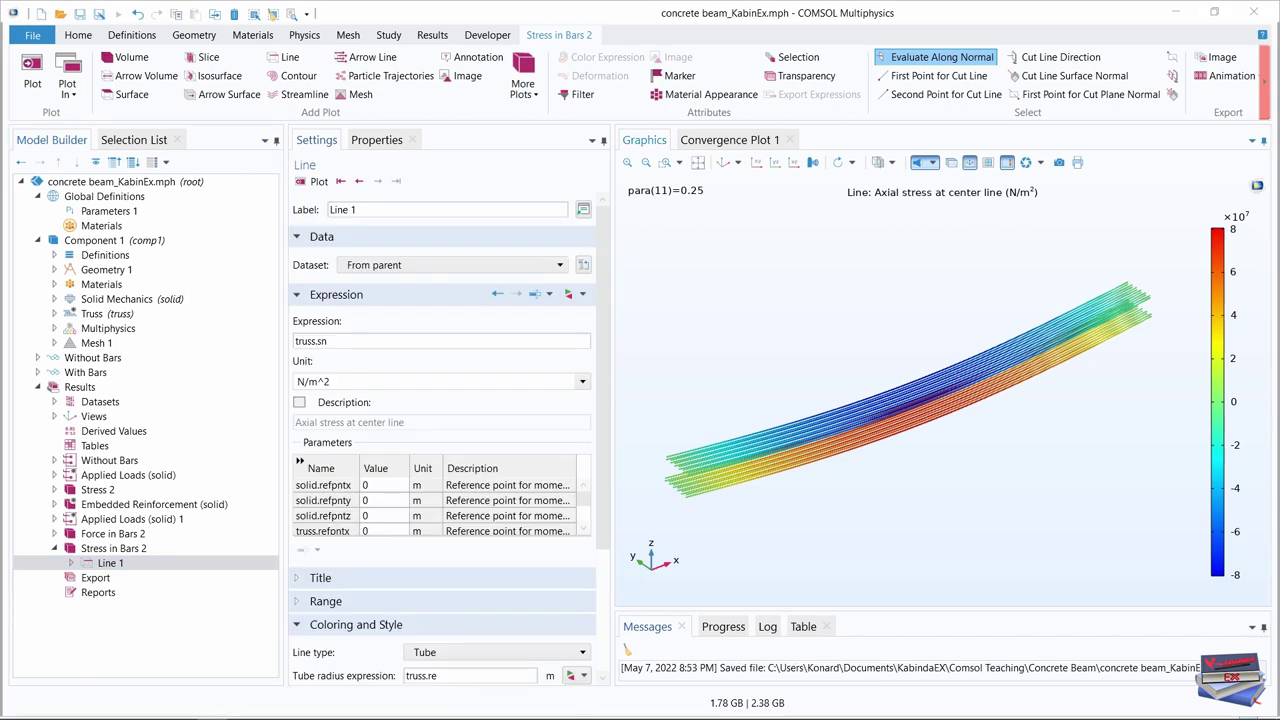
left_click(582, 383)
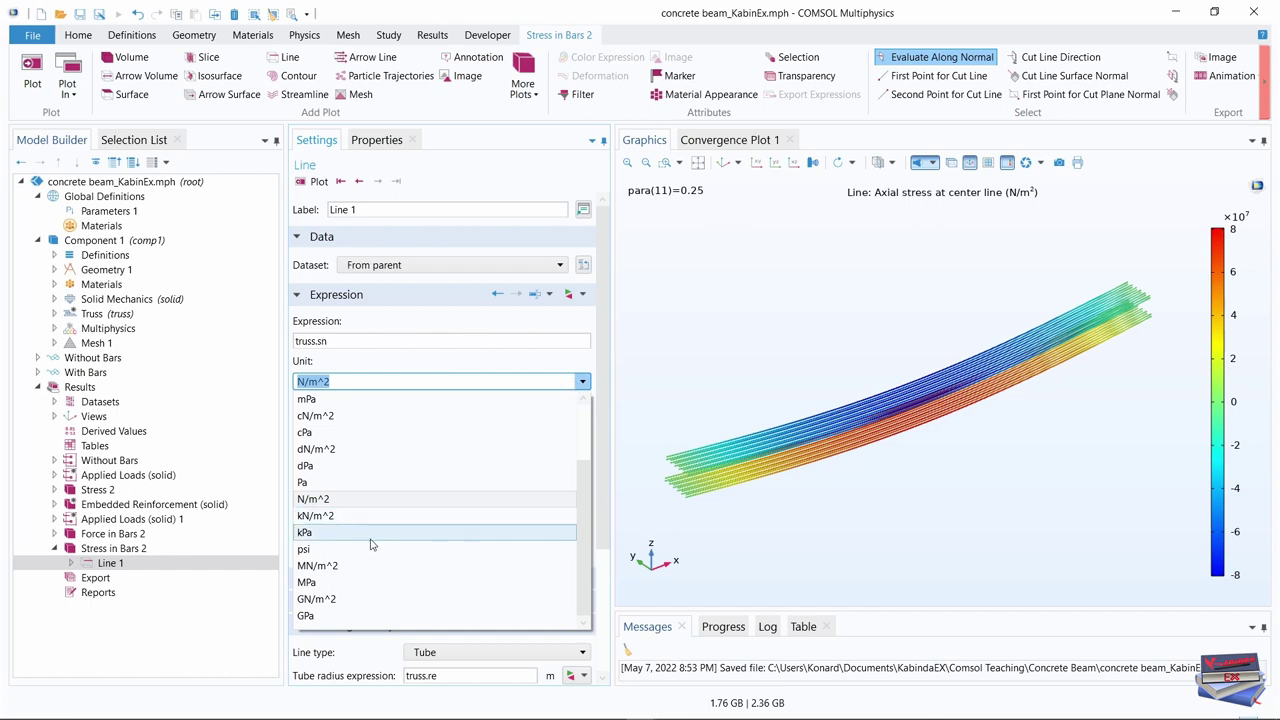
left_click(316, 584)
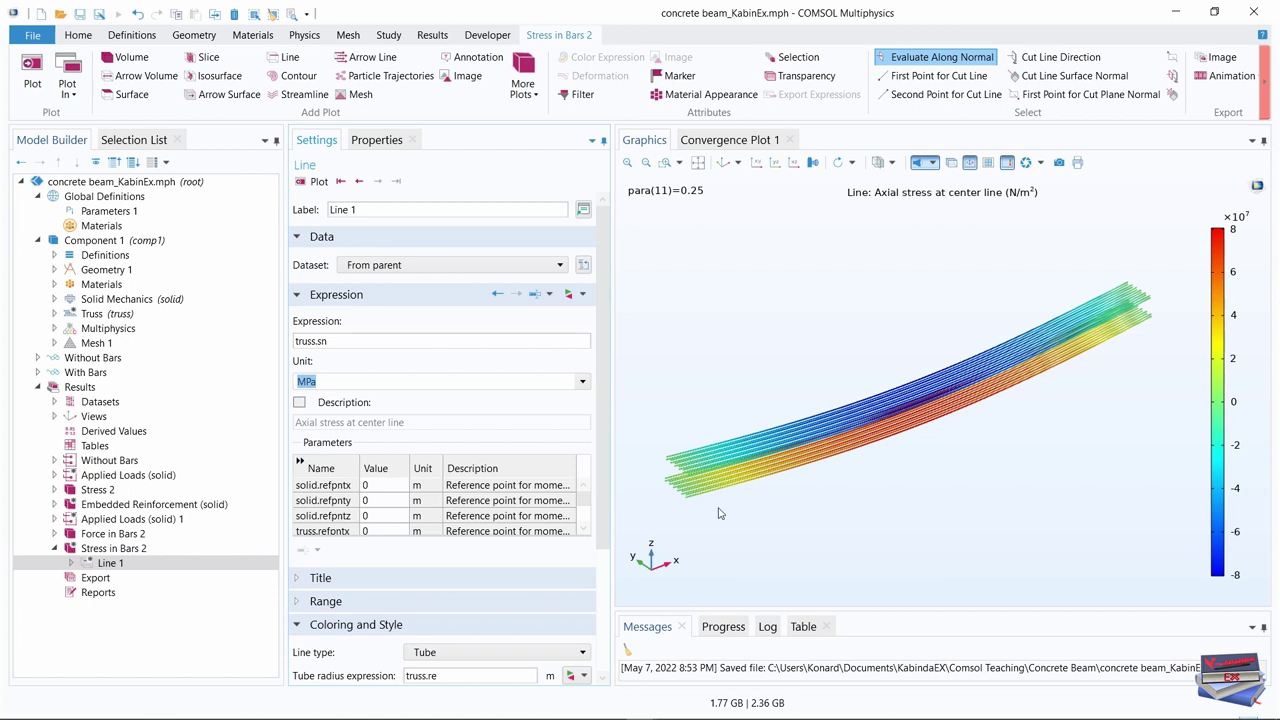
Give Line 1 in Stress in Bars 2 the WaveLight color table with a symmetrized color range, and plot it fitted to the view
left_click_drag(606, 371, 613, 527)
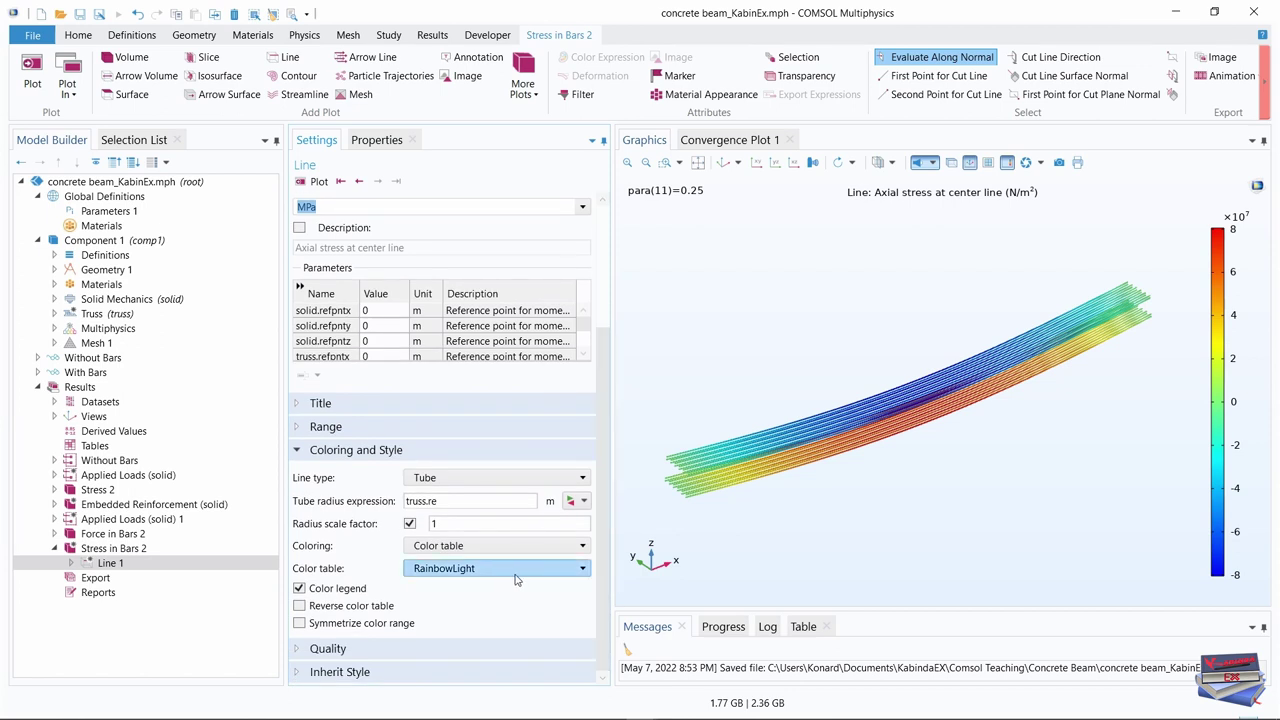
left_click(551, 573)
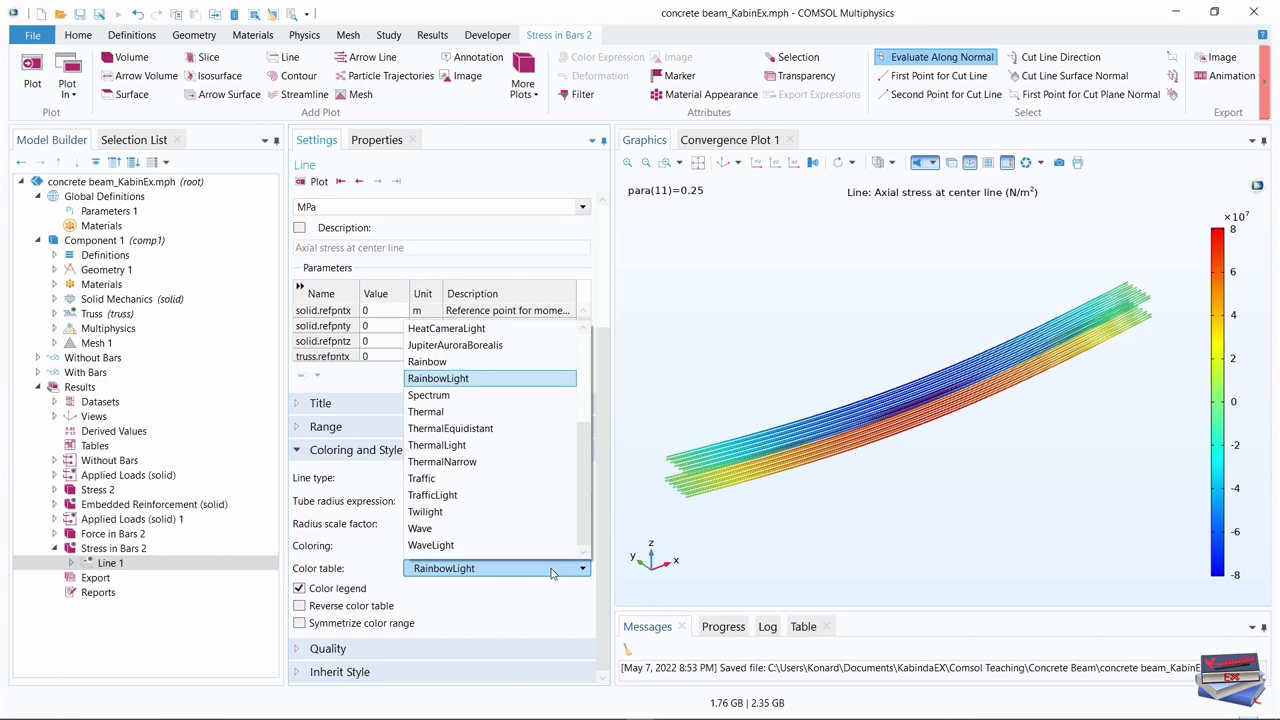
left_click(446, 546)
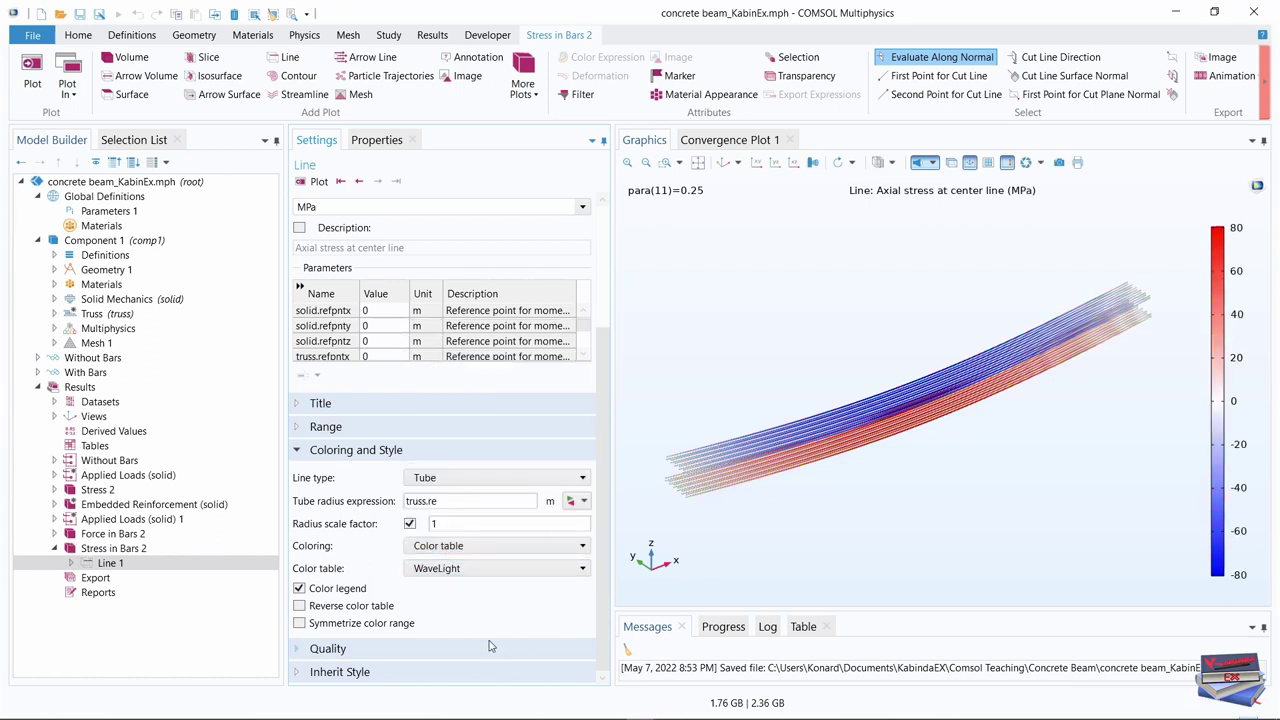
left_click(299, 623)
left_click(720, 165)
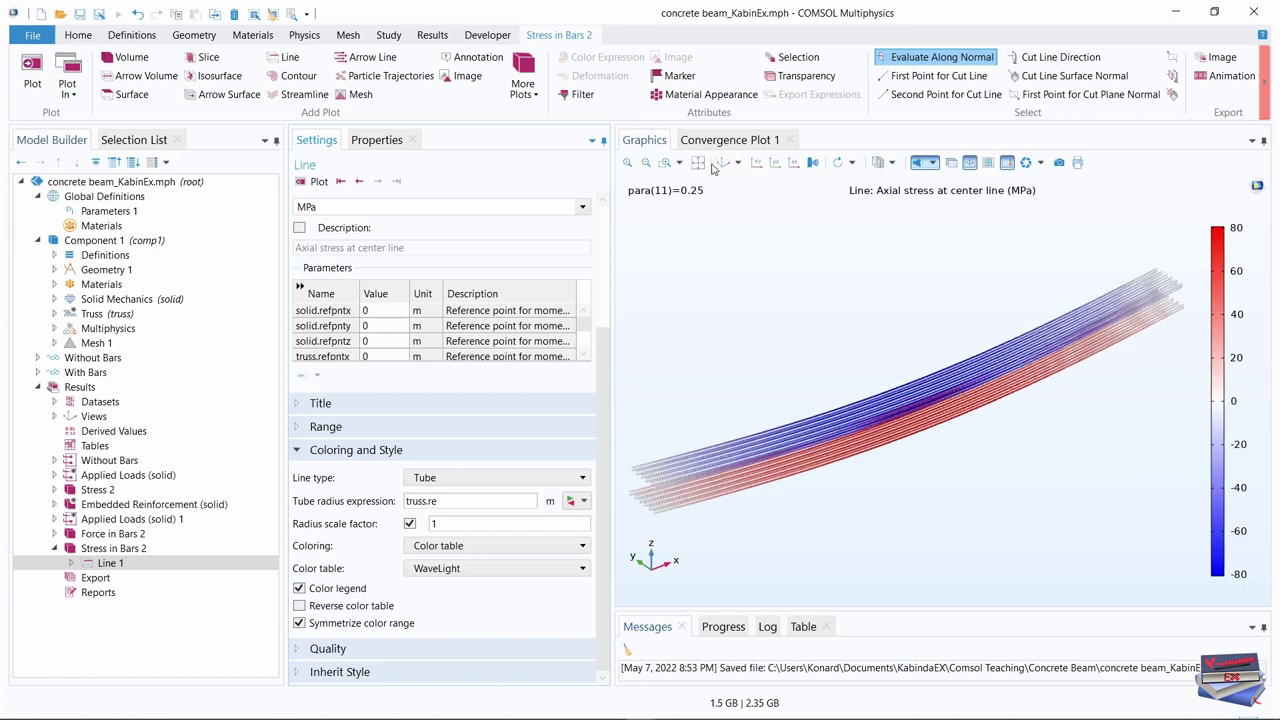
left_click(32, 72)
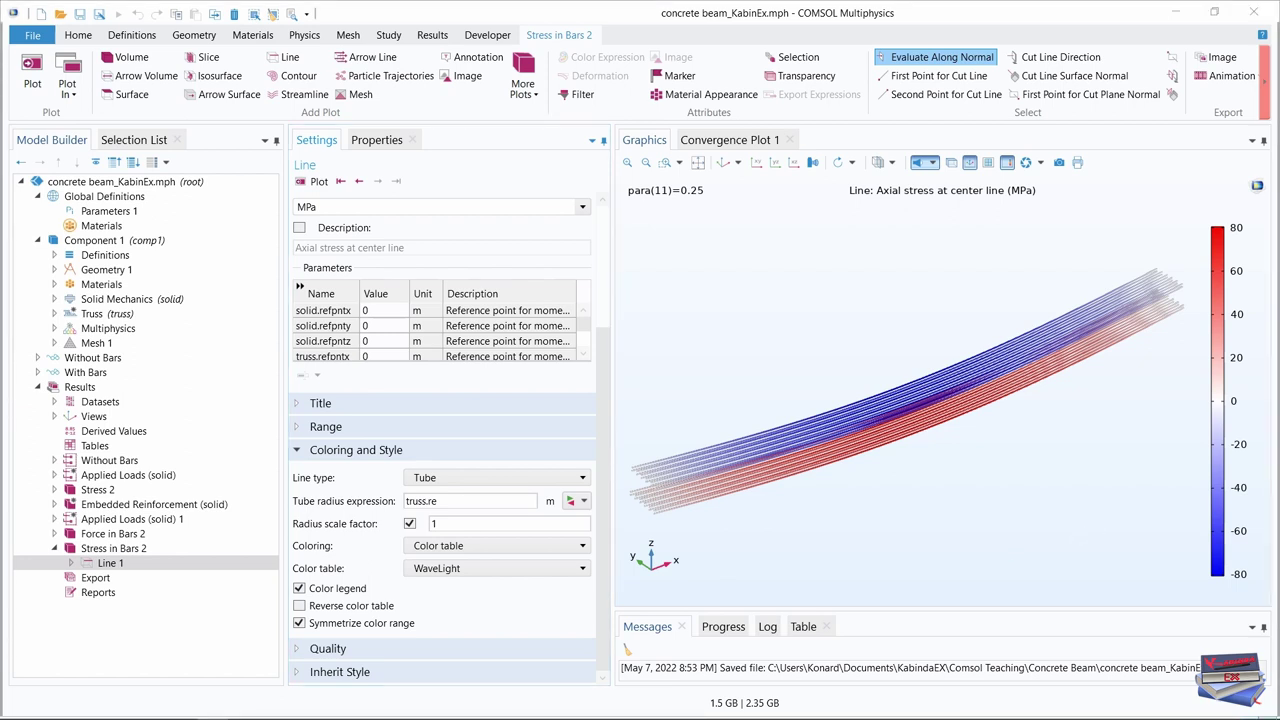
left_click(52, 562)
left_click(54, 549)
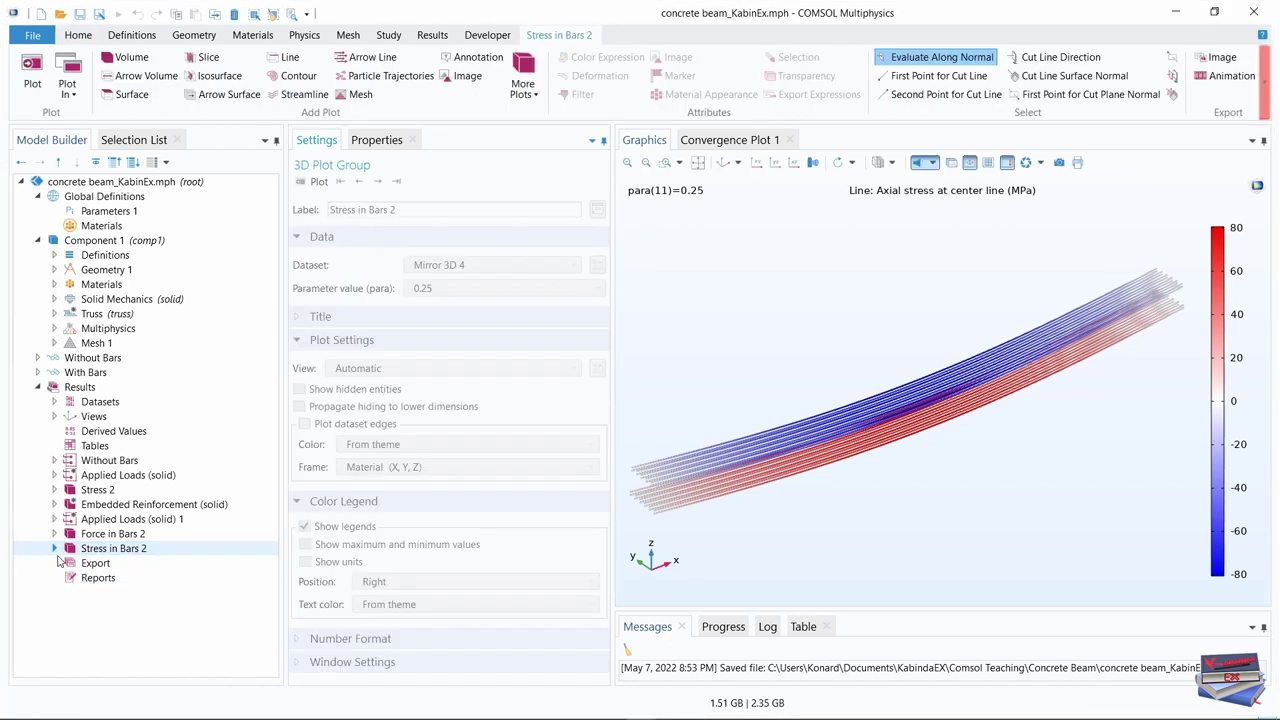
Group the Stress 2, Embedded Reinforcement (solid), Force in Bars 2 and Stress in Bars 2 plot groups together
left_click(95, 491)
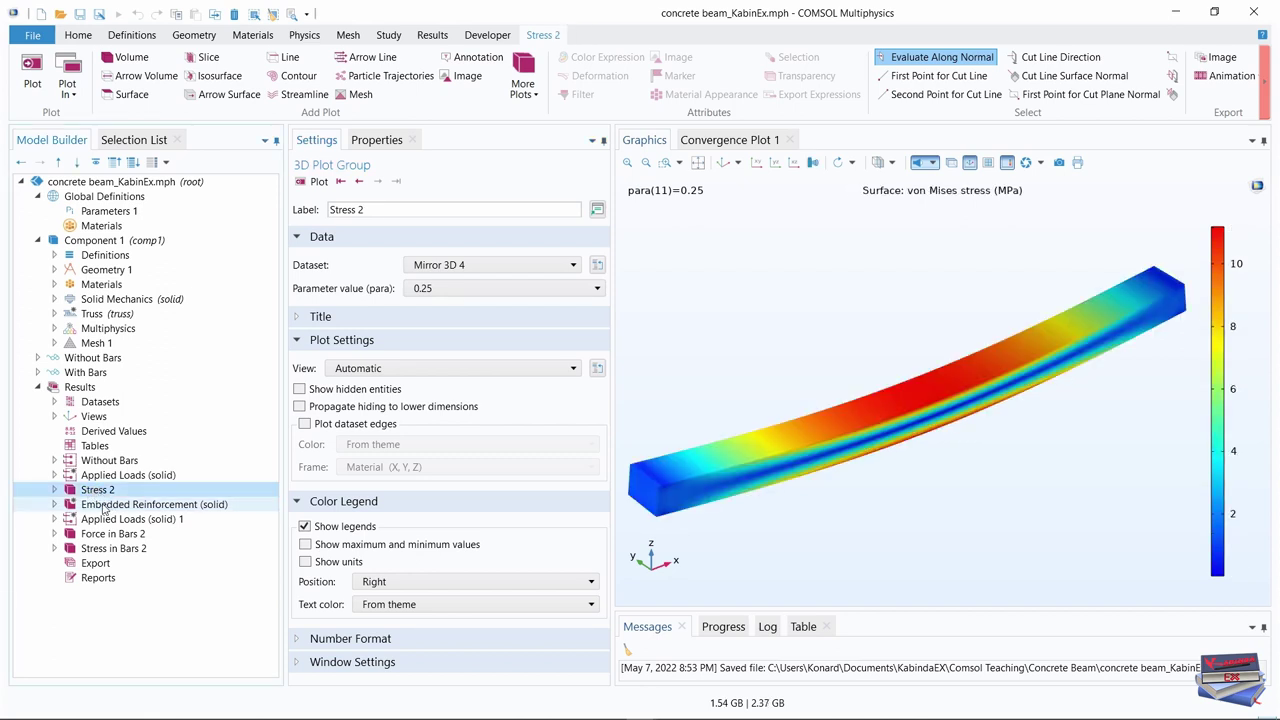
left_click(103, 506, "ctrl")
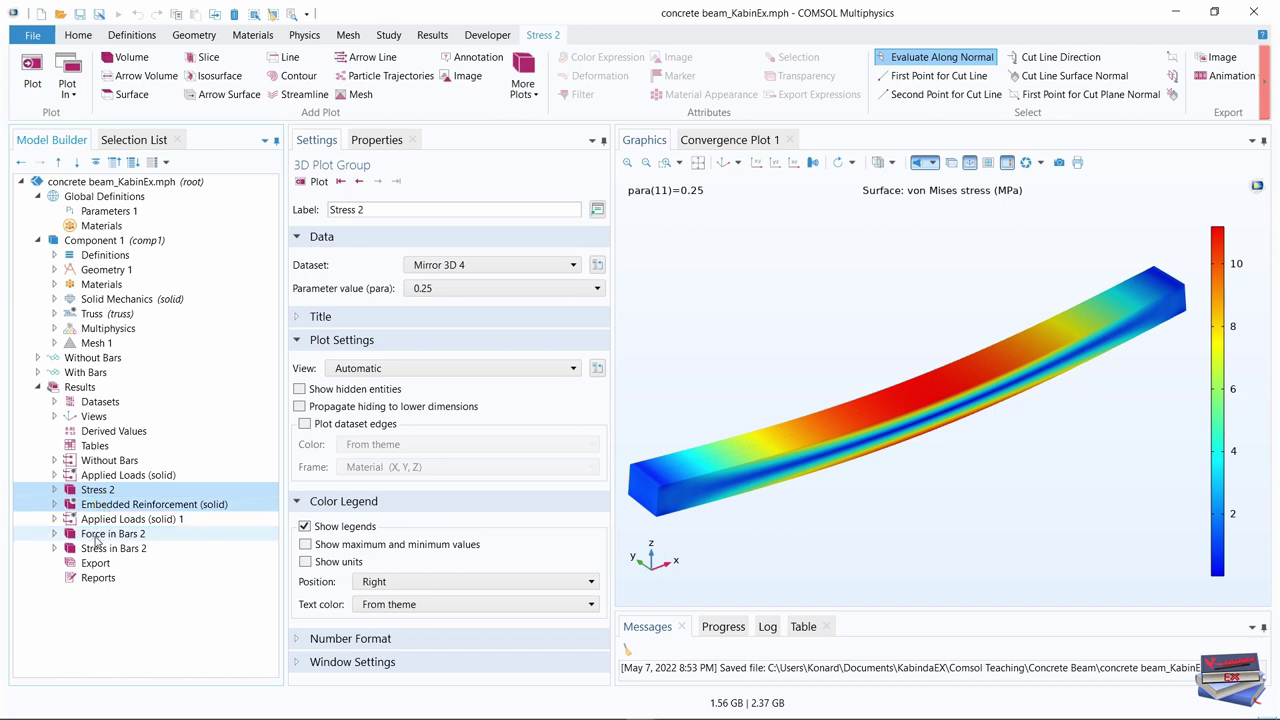
left_click(96, 536, "ctrl")
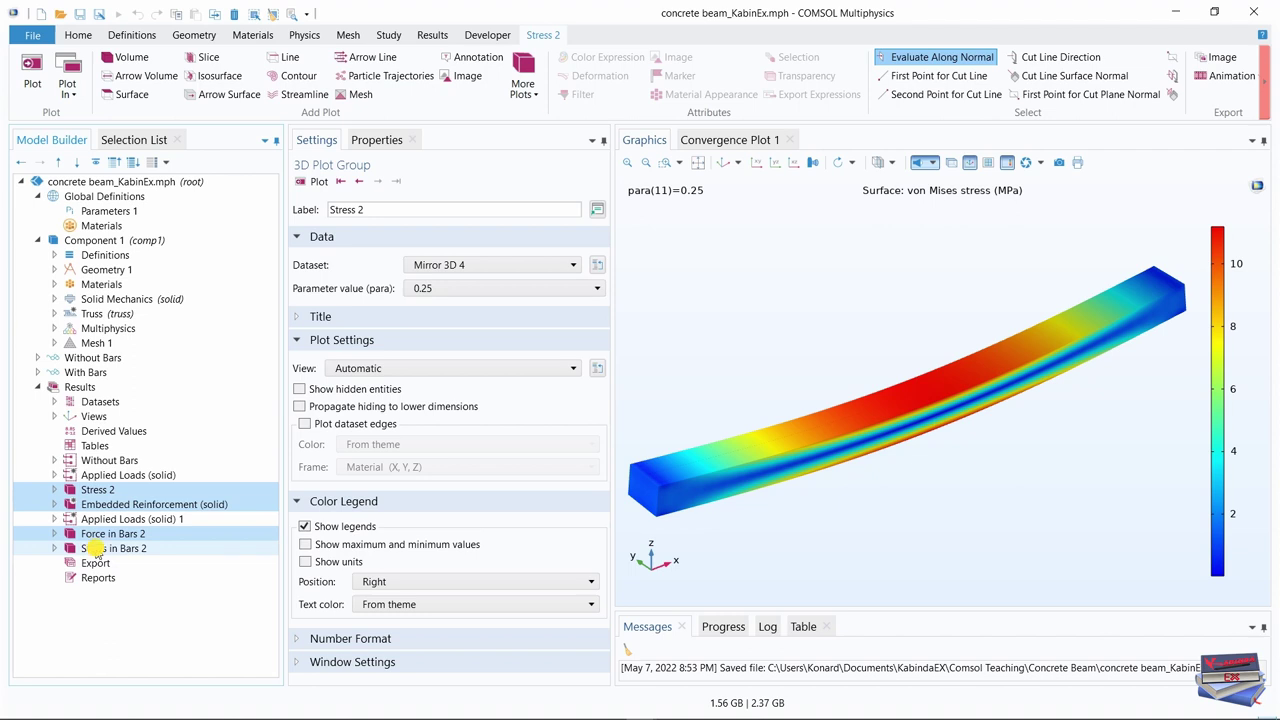
left_click(97, 550, "ctrl")
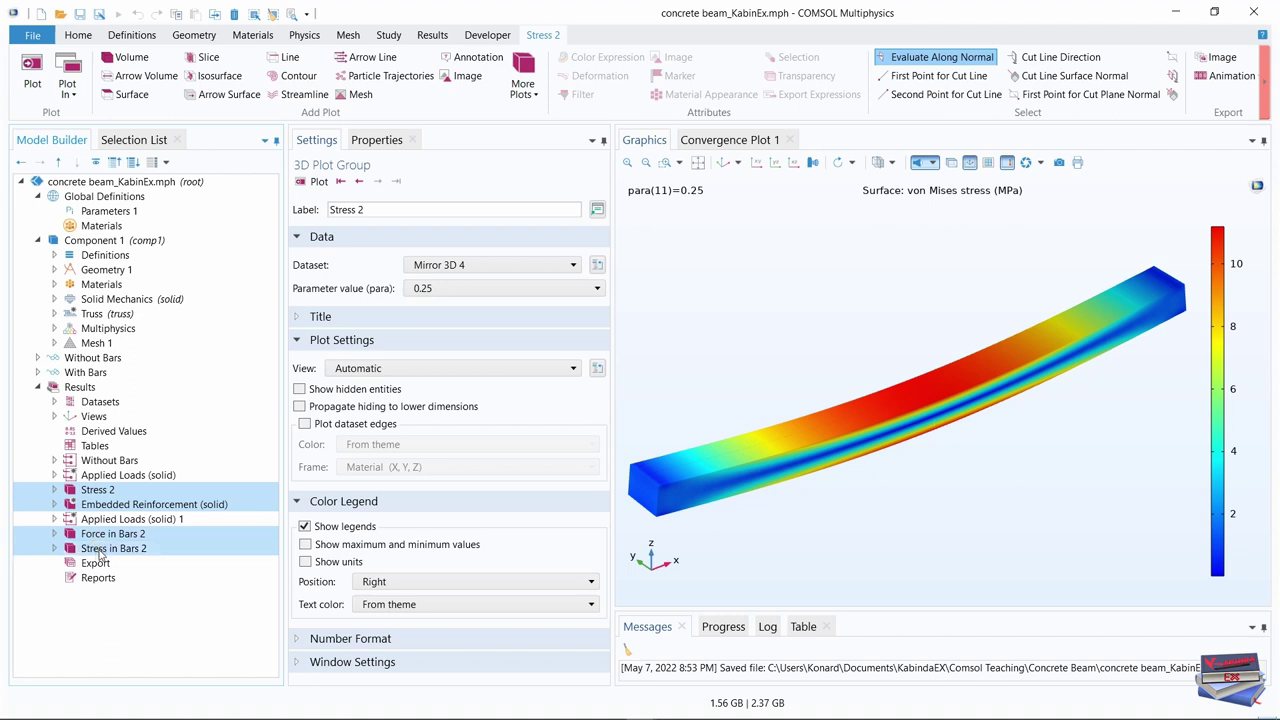
key("ctrl+g")
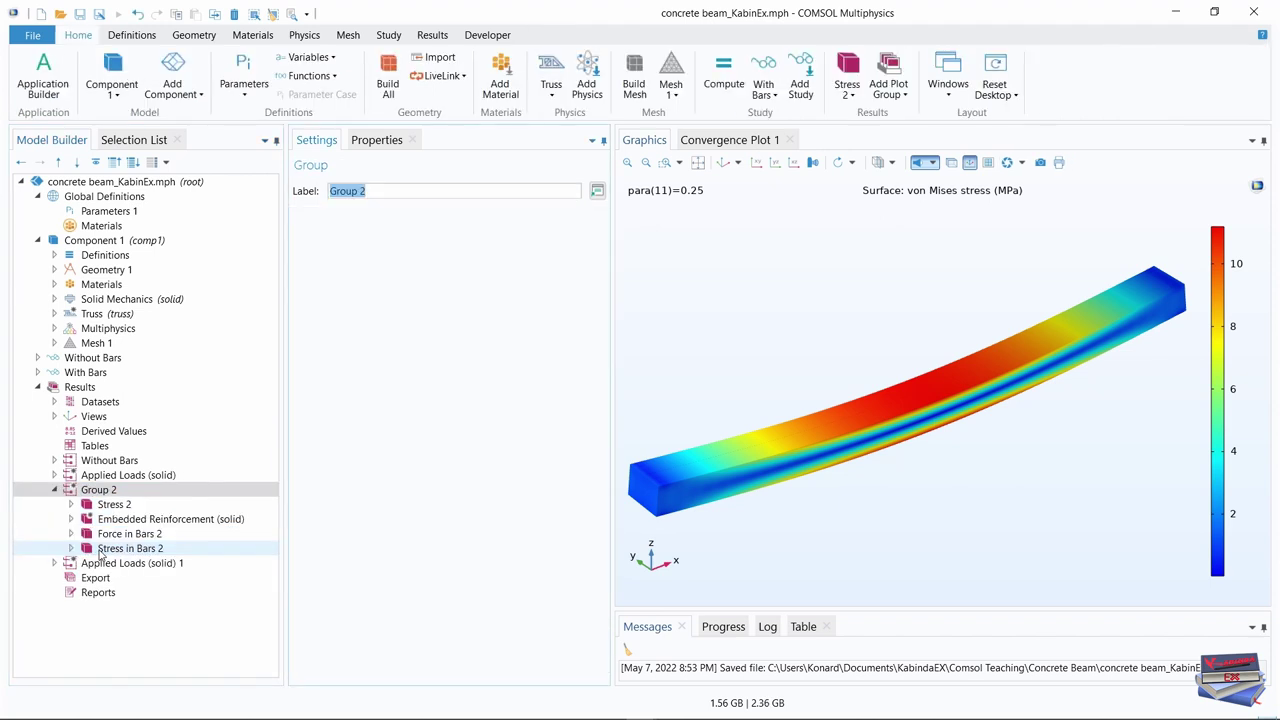
Rename the new plot node group as With Bars and collapse it in the model tree
left_click(107, 497)
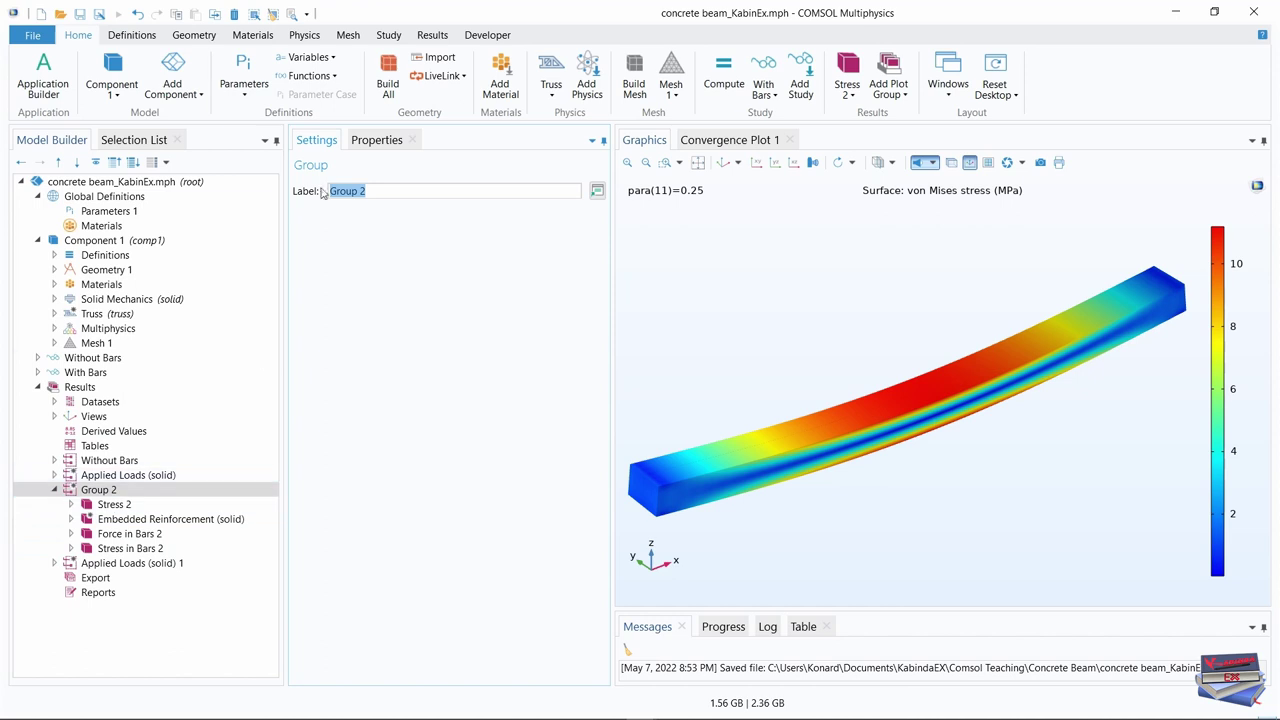
left_click(387, 190)
left_click(303, 191)
type("With Bars")
left_click(456, 316)
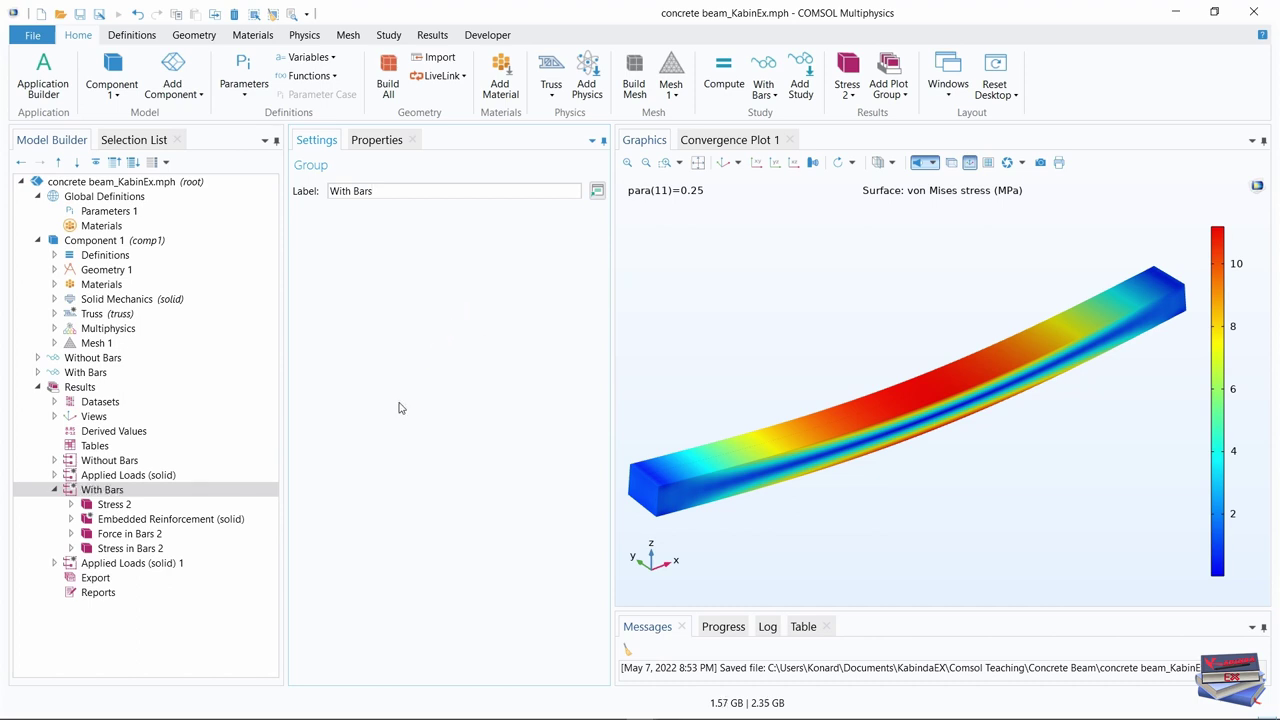
left_click(55, 490)
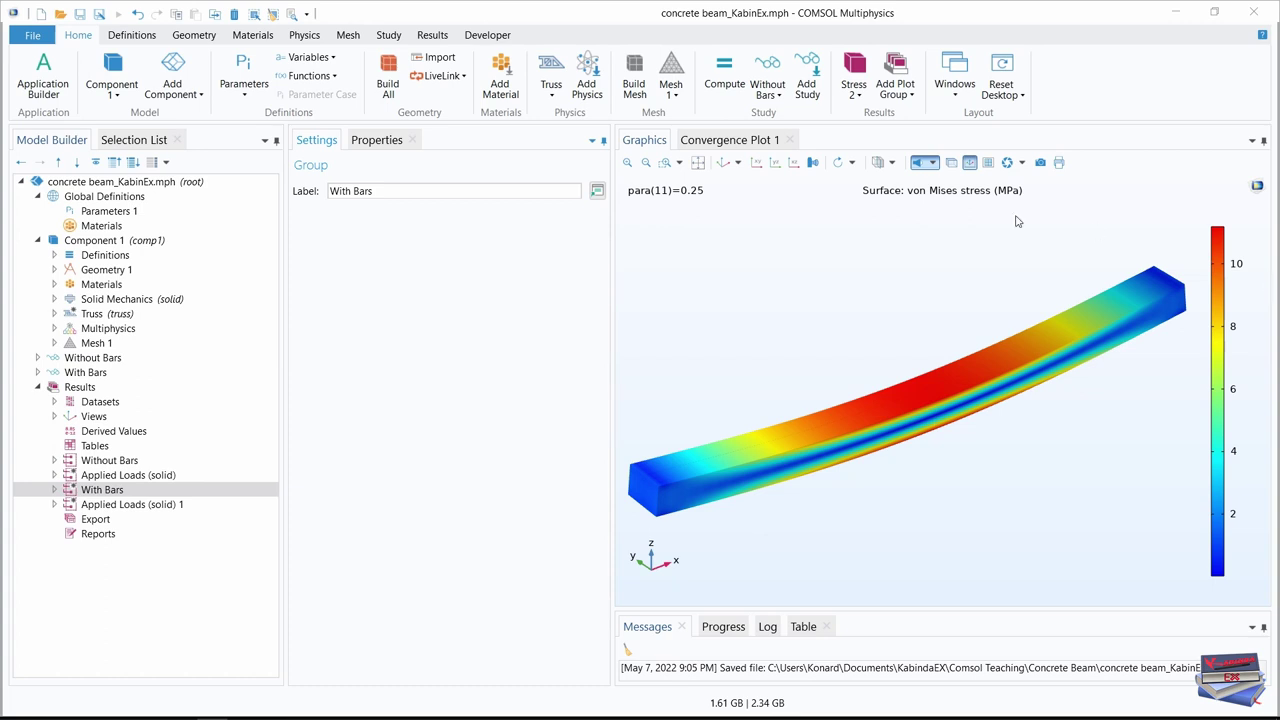
Add a Stationary study that solves for Solid Mechanics, Truss and the Embedded Reinforcement coupling
left_click(389, 35)
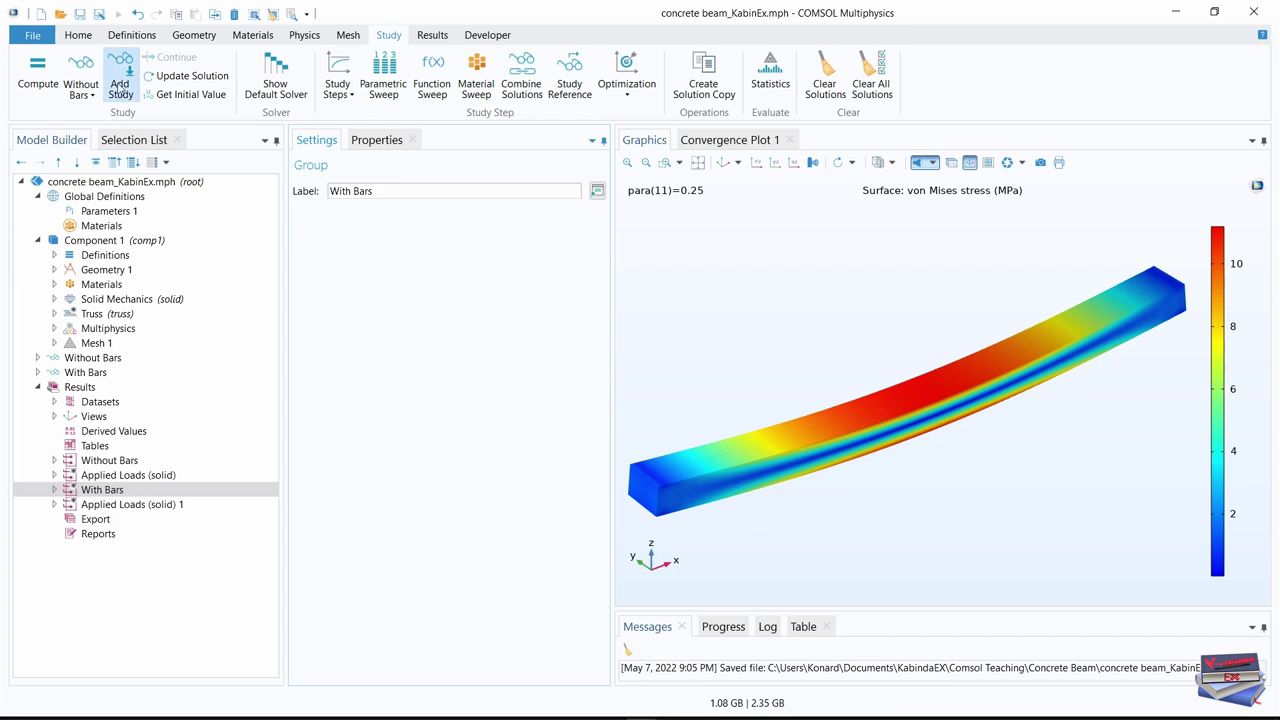
left_click(120, 82)
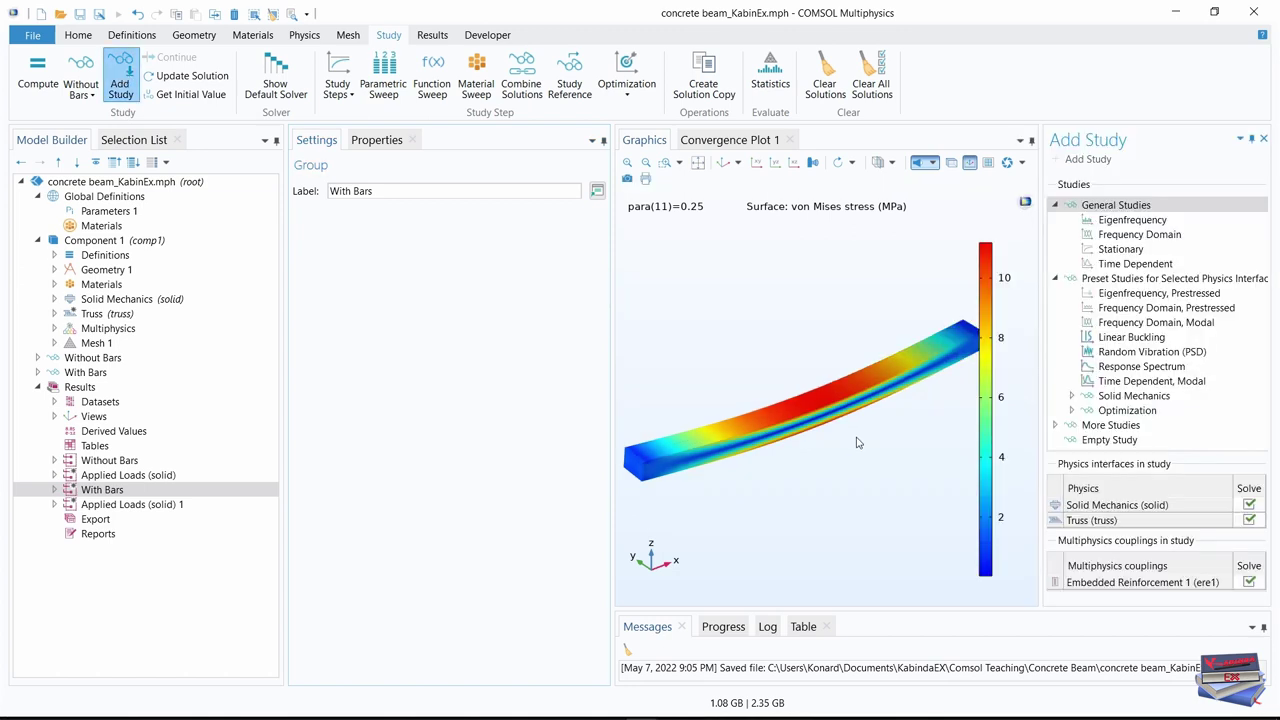
left_click(1121, 250)
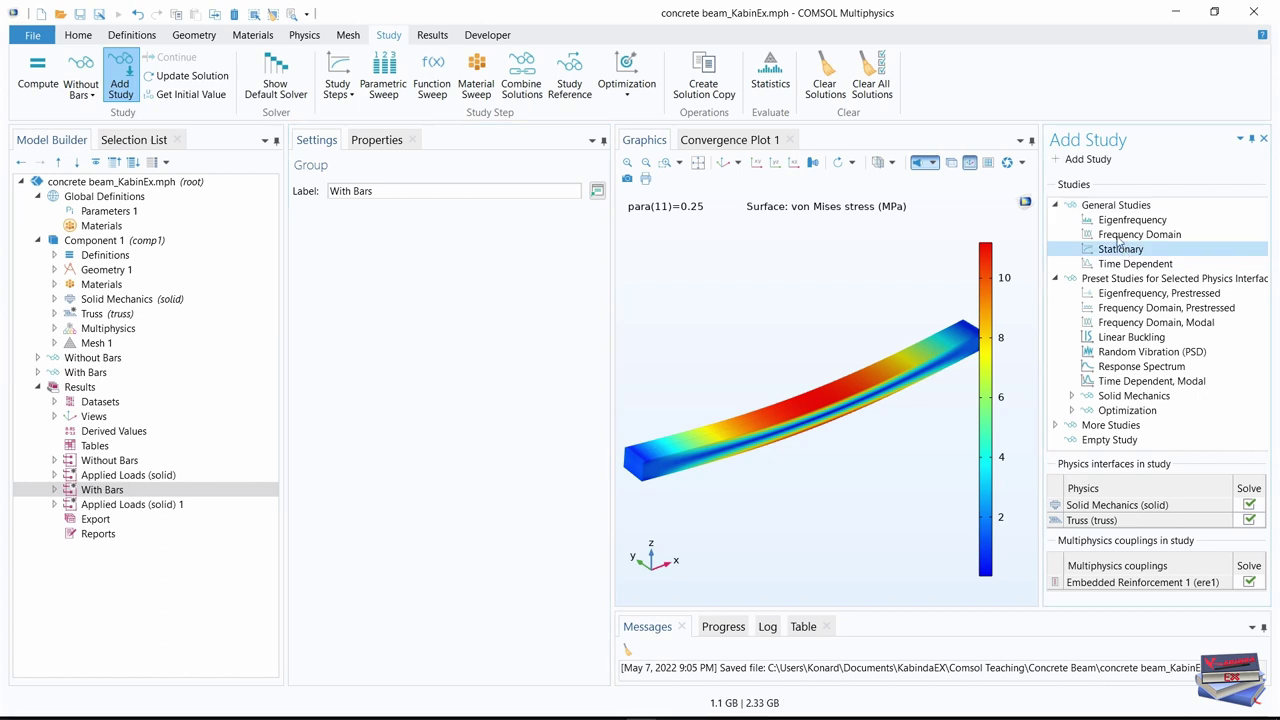
left_click(1263, 140)
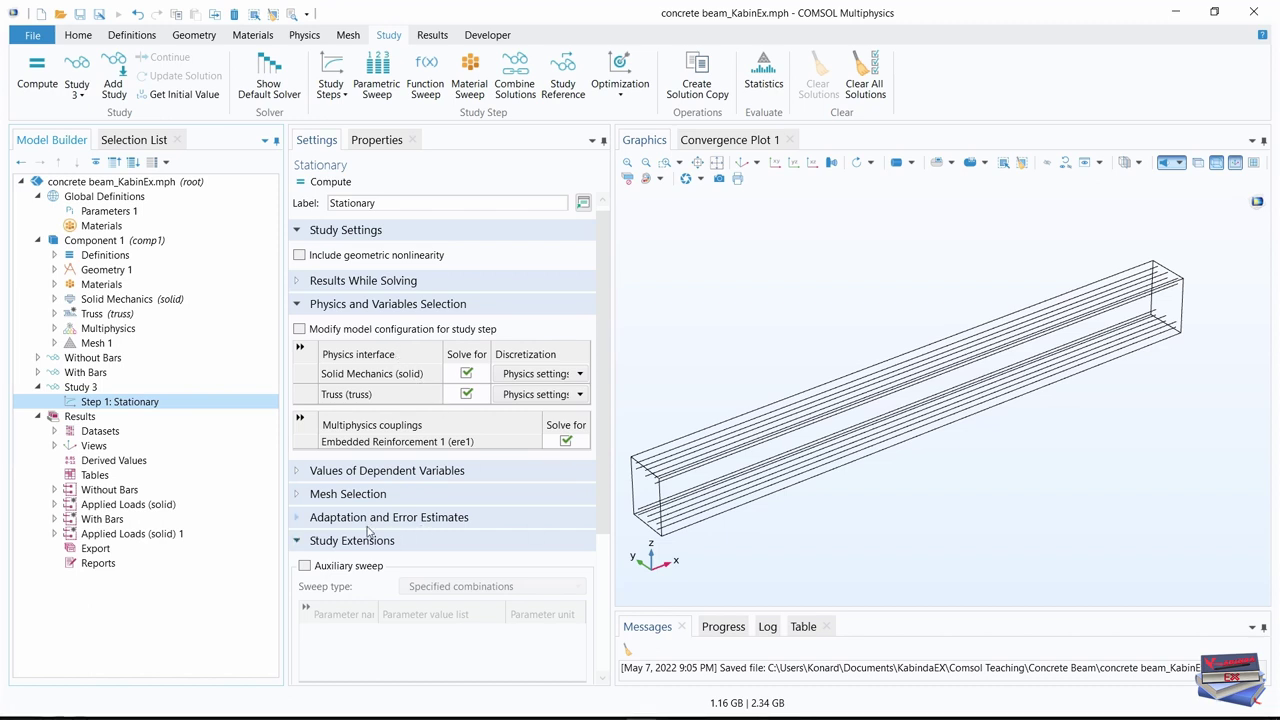
Enable an auxiliary sweep in Study 3's stationary step over the parameter para with the value list range(0,0.025,1)
left_click(304, 566)
left_click_drag(603, 371, 598, 489)
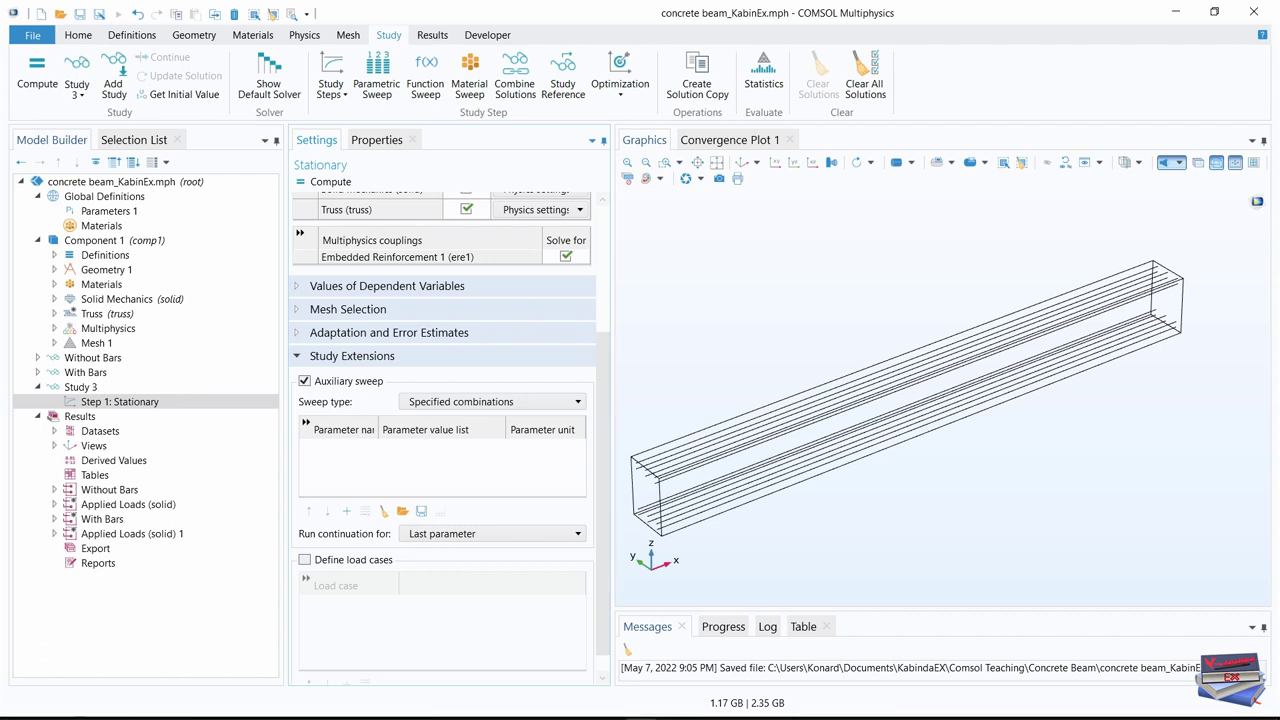
left_click(346, 511)
left_click(340, 449)
left_click(367, 449)
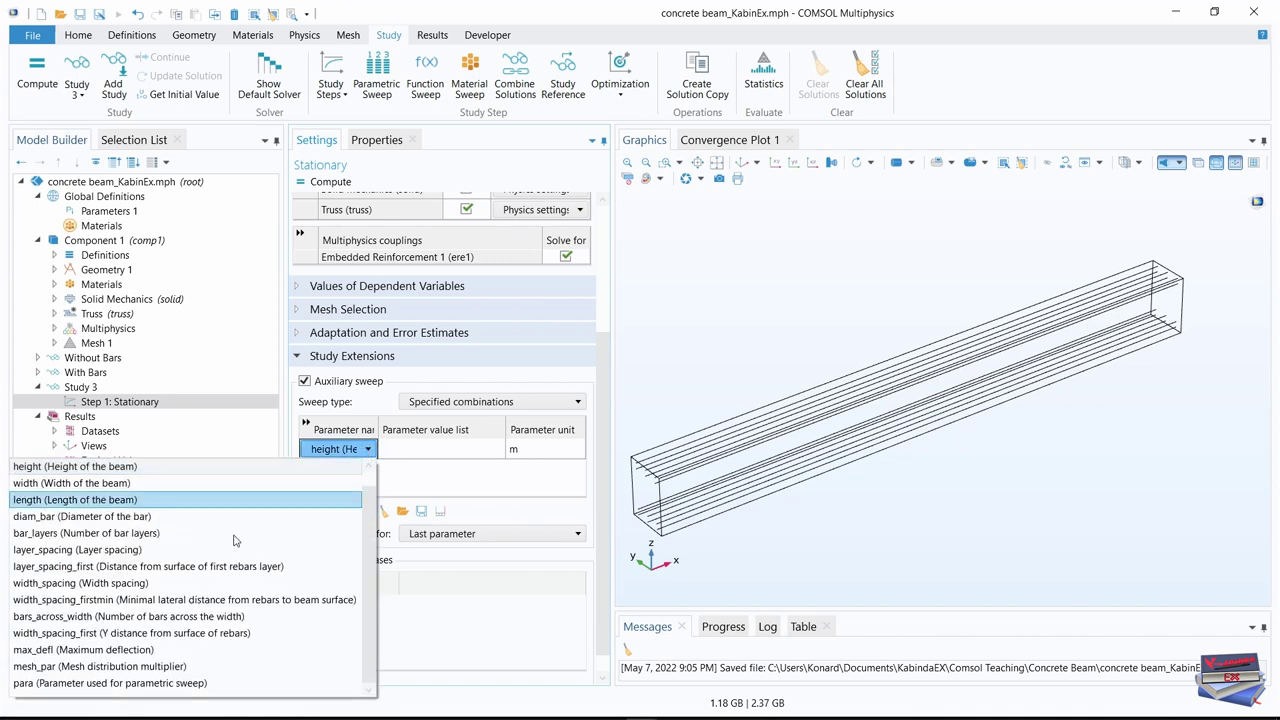
left_click(100, 684)
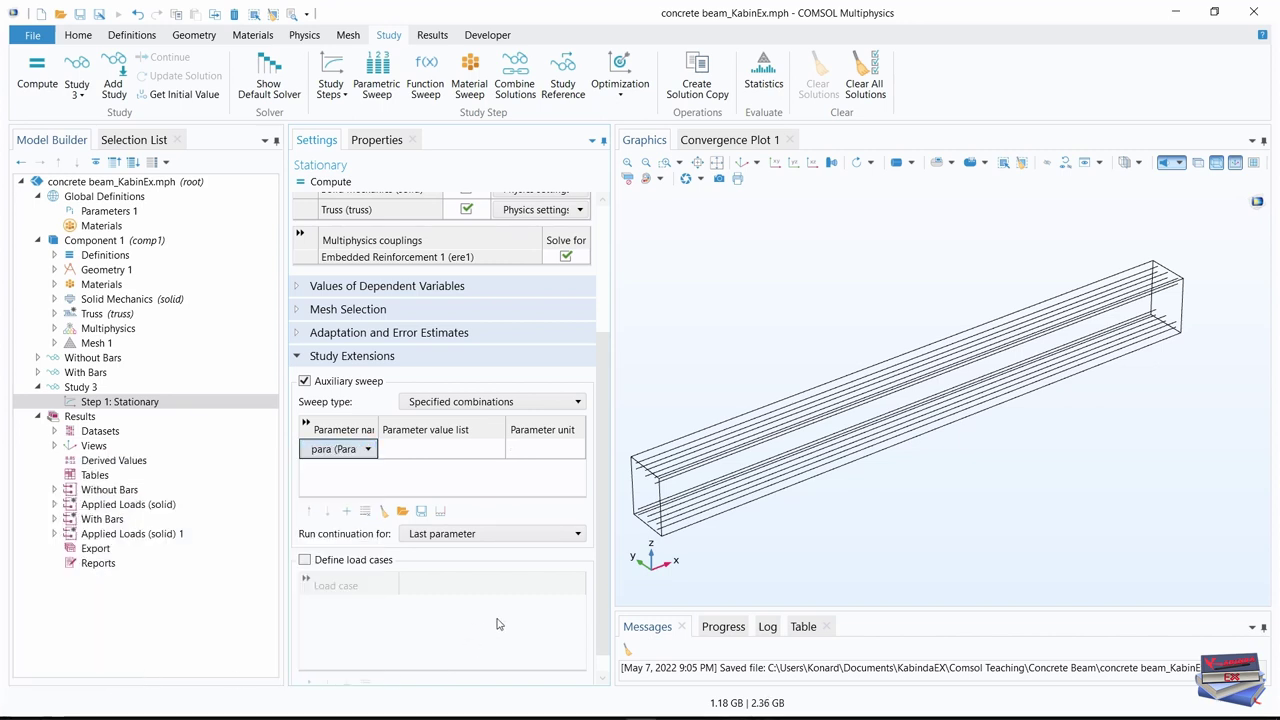
left_click(421, 449)
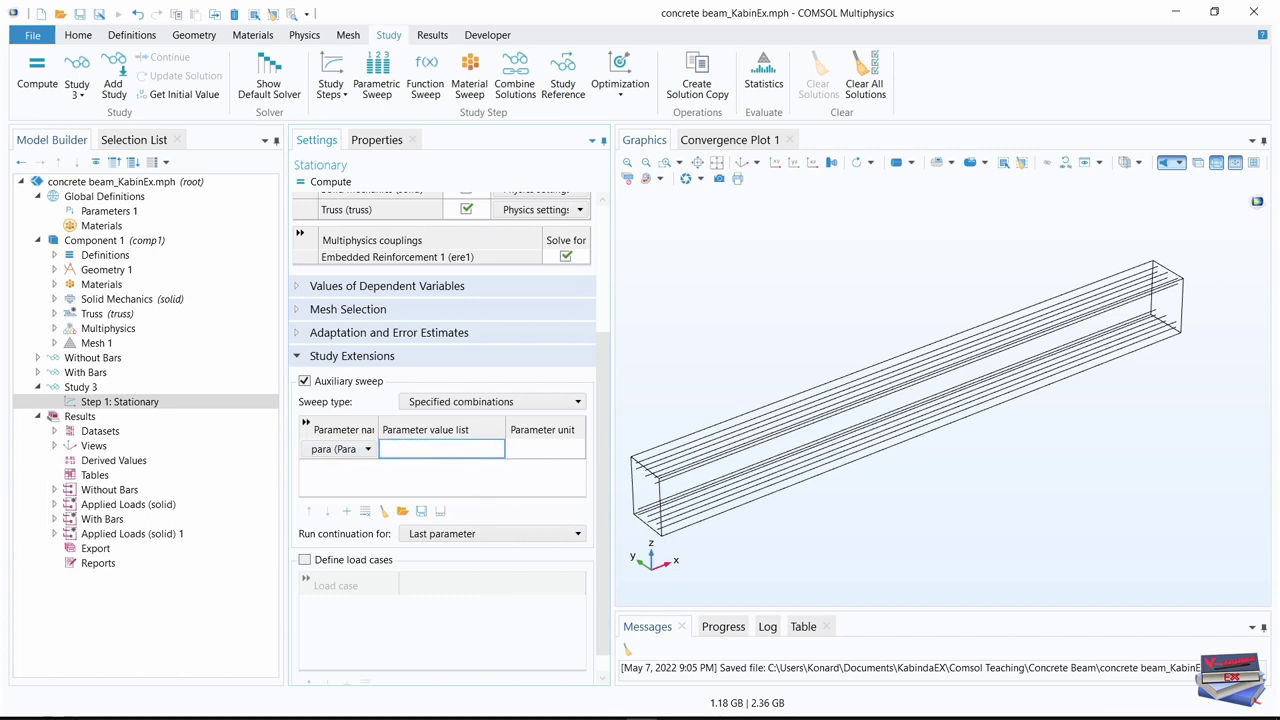
type("range(0,0.025,1)")
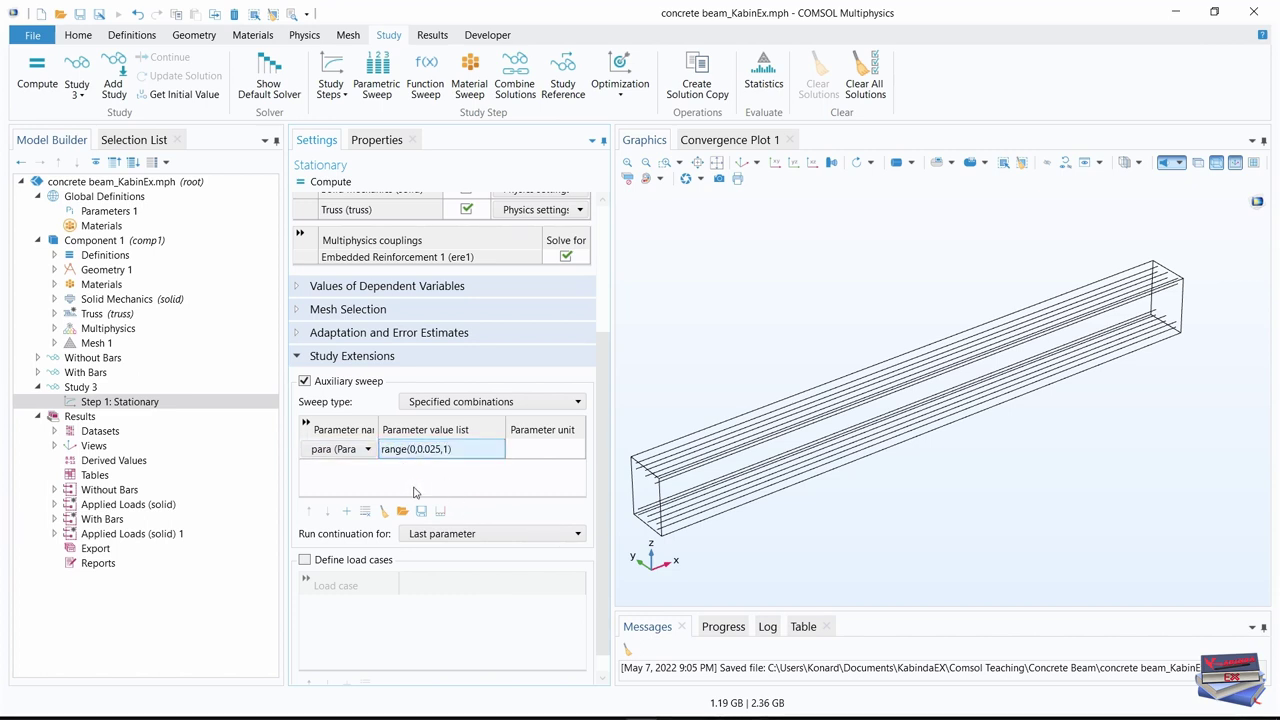
left_click_drag(610, 421, 631, 421)
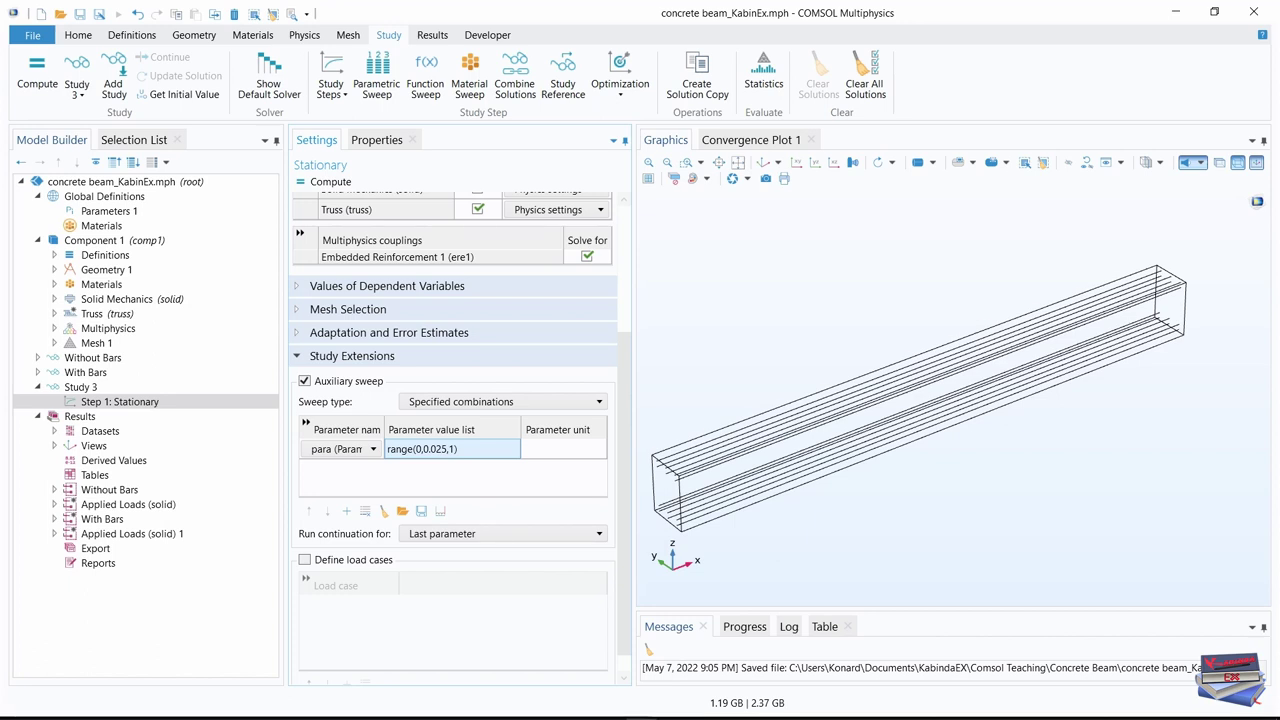
Generate Study 3's default solver and add a Fully Coupled node under Stationary Solver 1
left_click(268, 88)
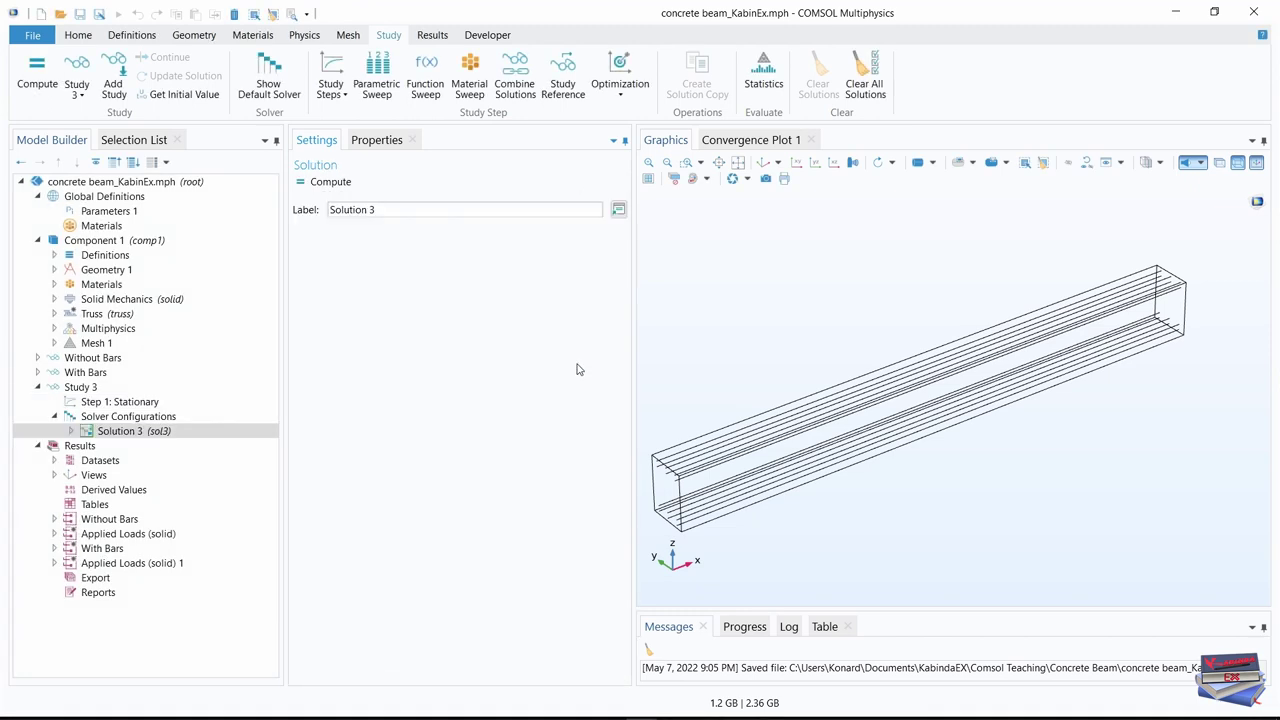
left_click(71, 431)
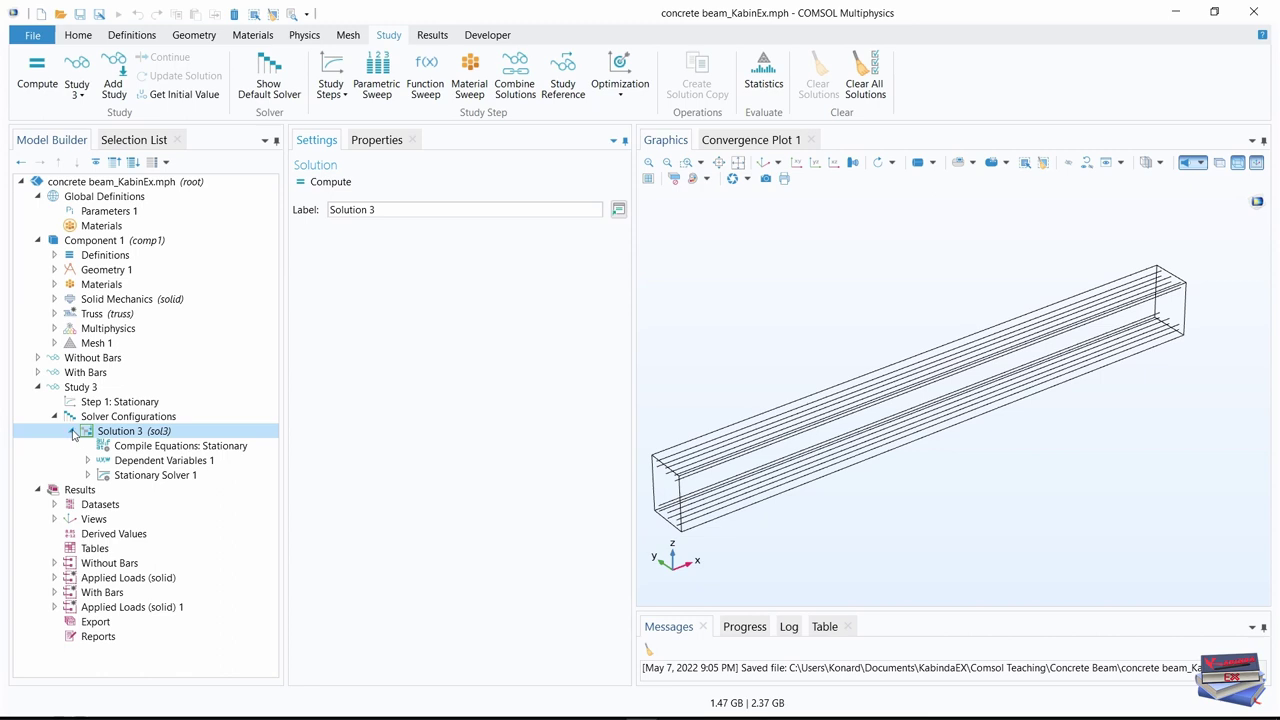
right_click(135, 476)
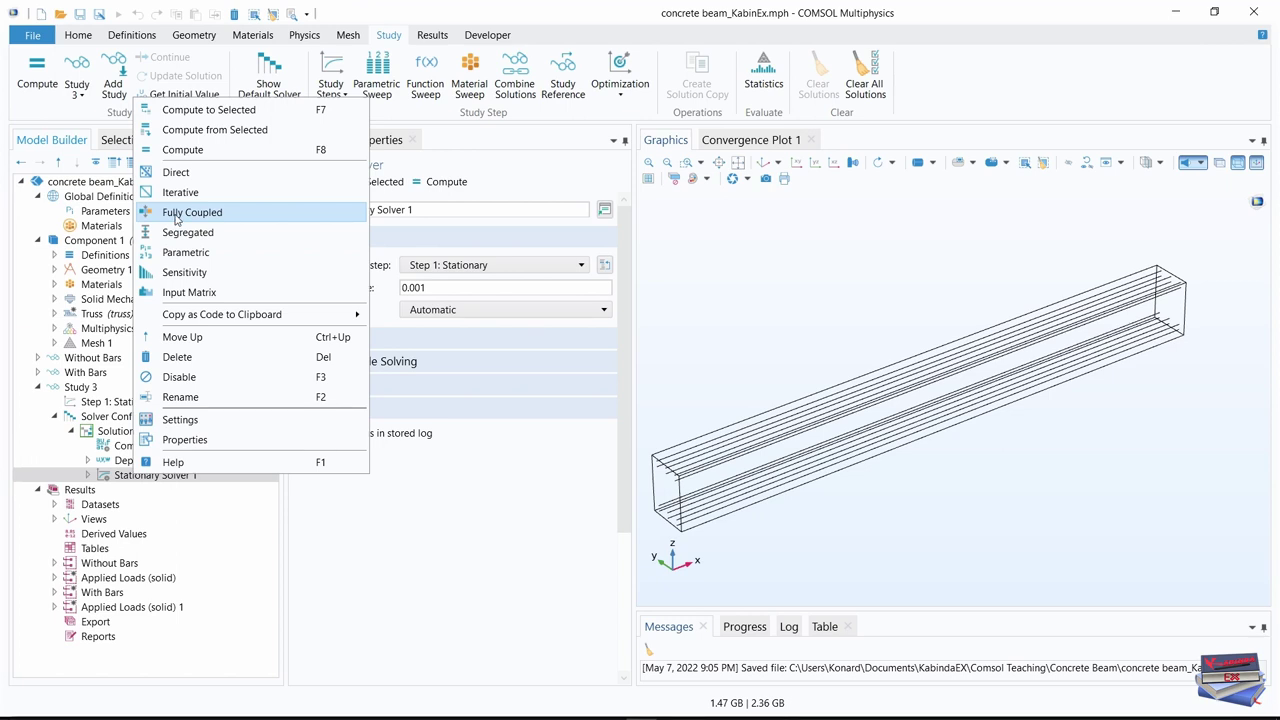
left_click(178, 213)
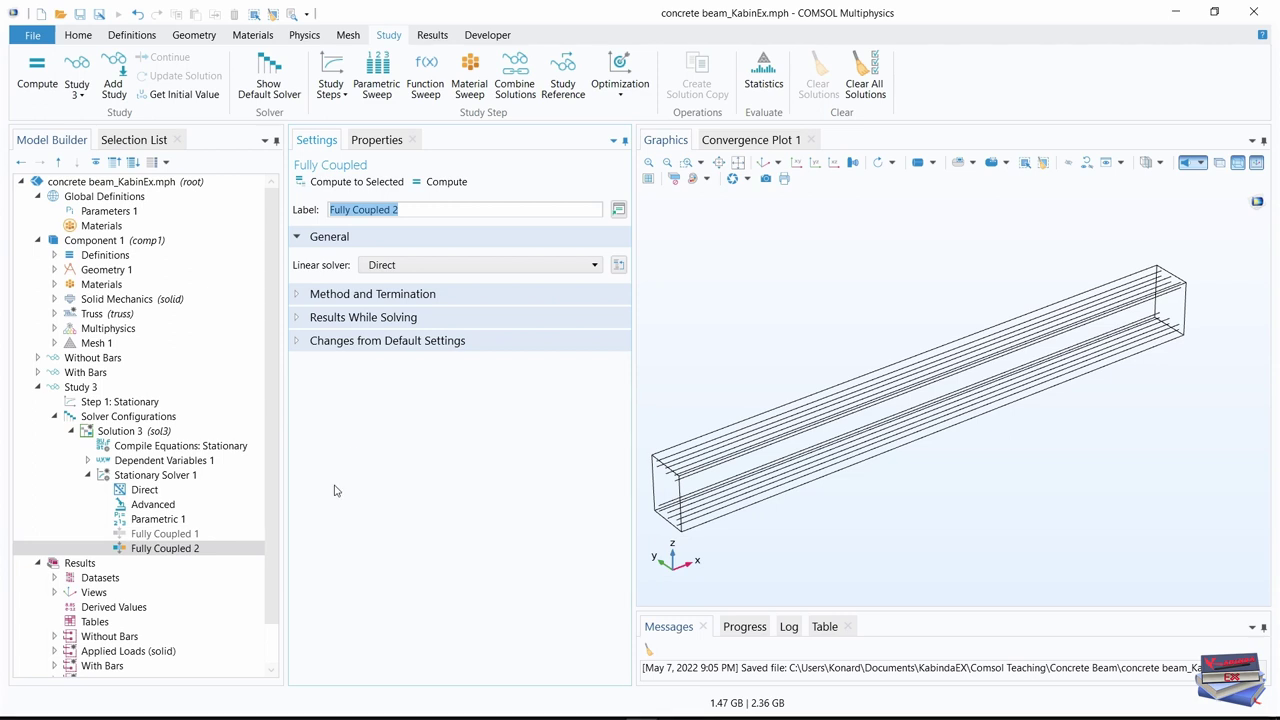
Set the continuation predictor of Parametric 1 in Study 3's stationary solver to Constant
left_click(156, 522)
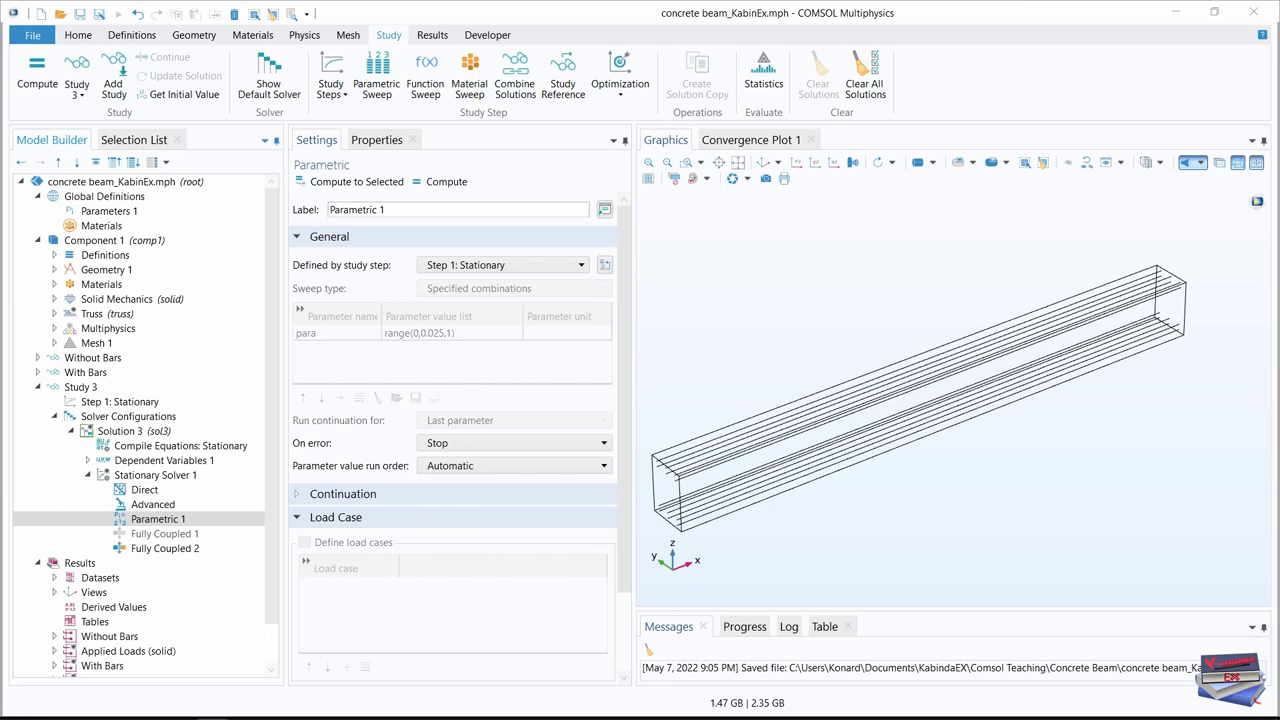
left_click(297, 496)
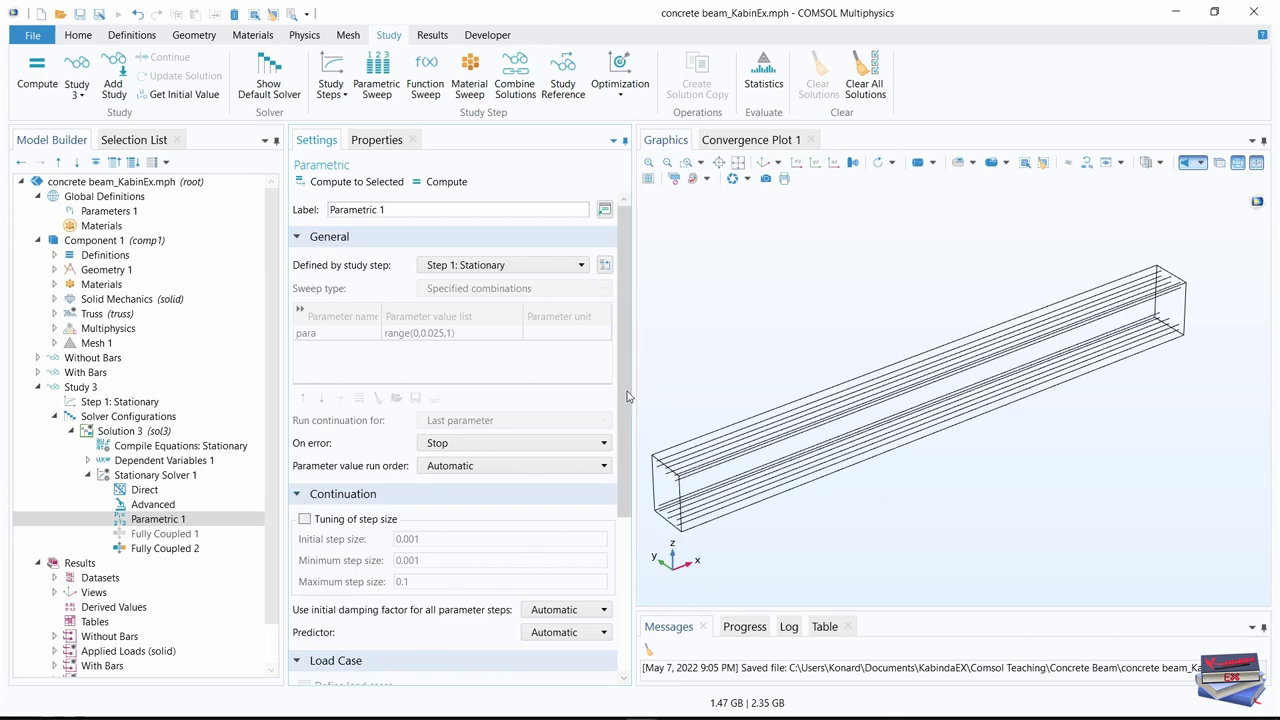
left_click_drag(623, 394, 609, 477)
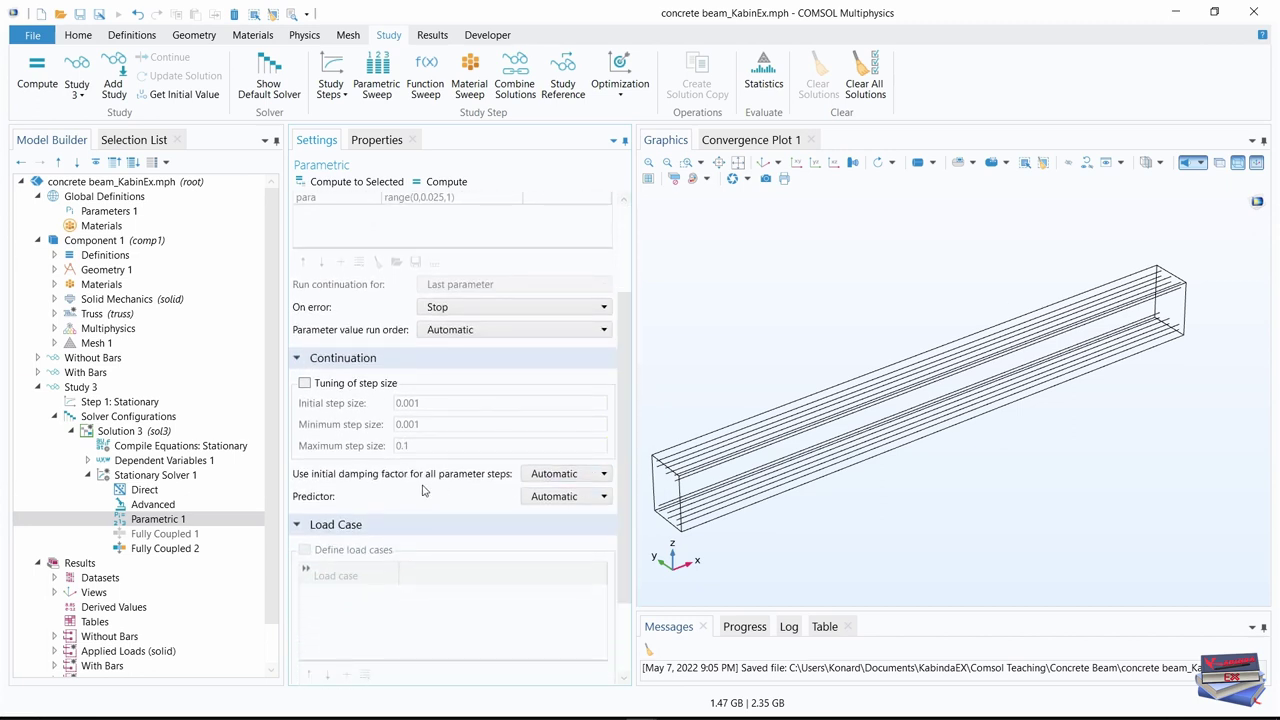
left_click(590, 498)
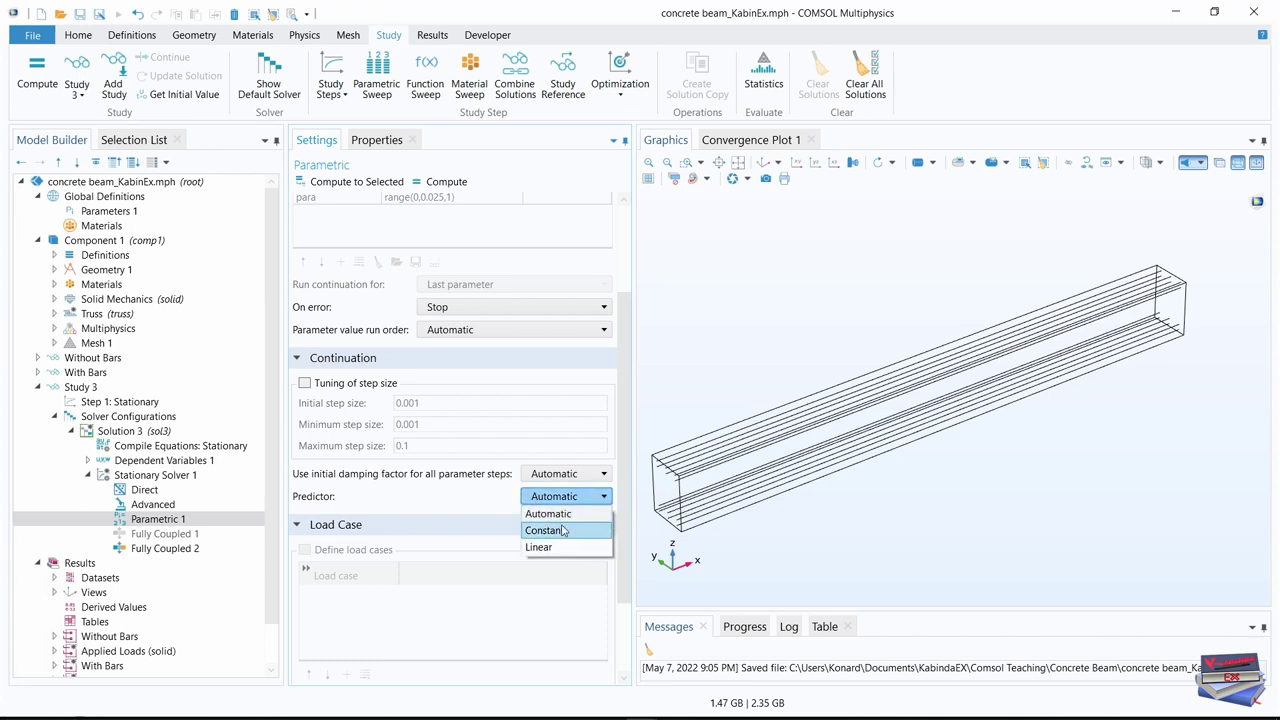
left_click(556, 531)
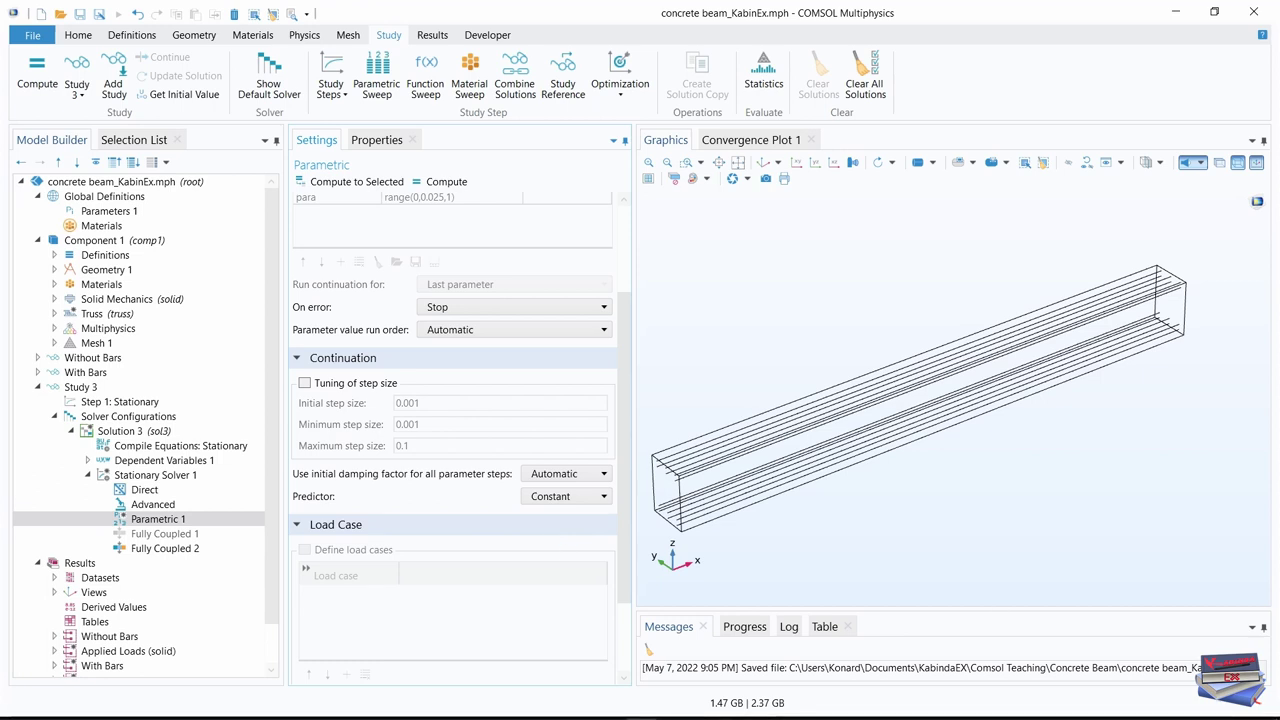
Add a stop condition to Parametric 1 with the stop expression comp1.load<-50e3
right_click(163, 521)
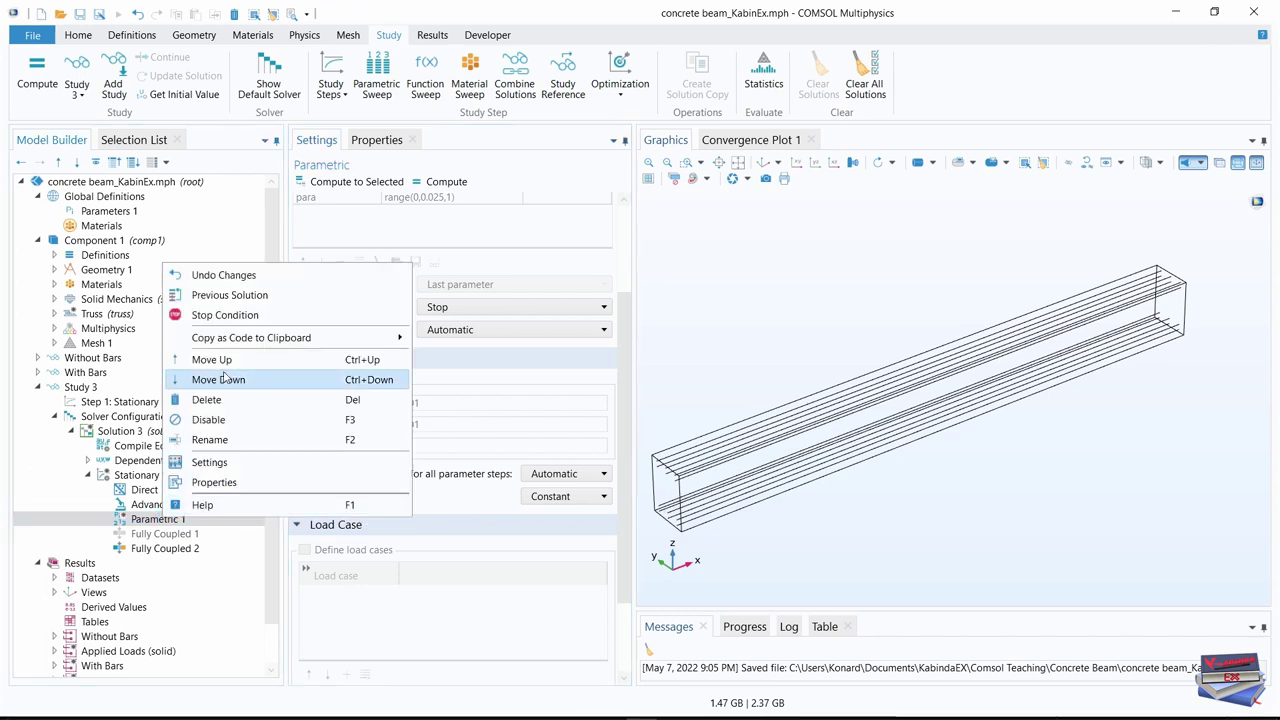
left_click(222, 316)
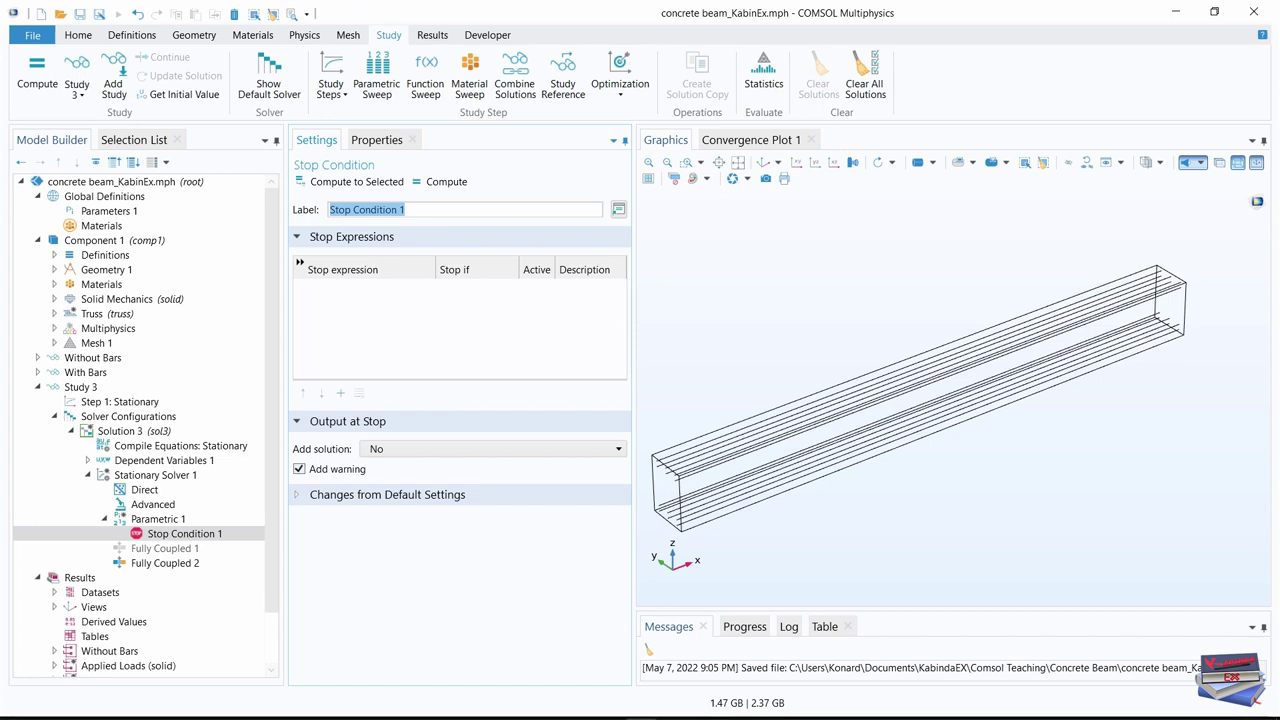
left_click(340, 394)
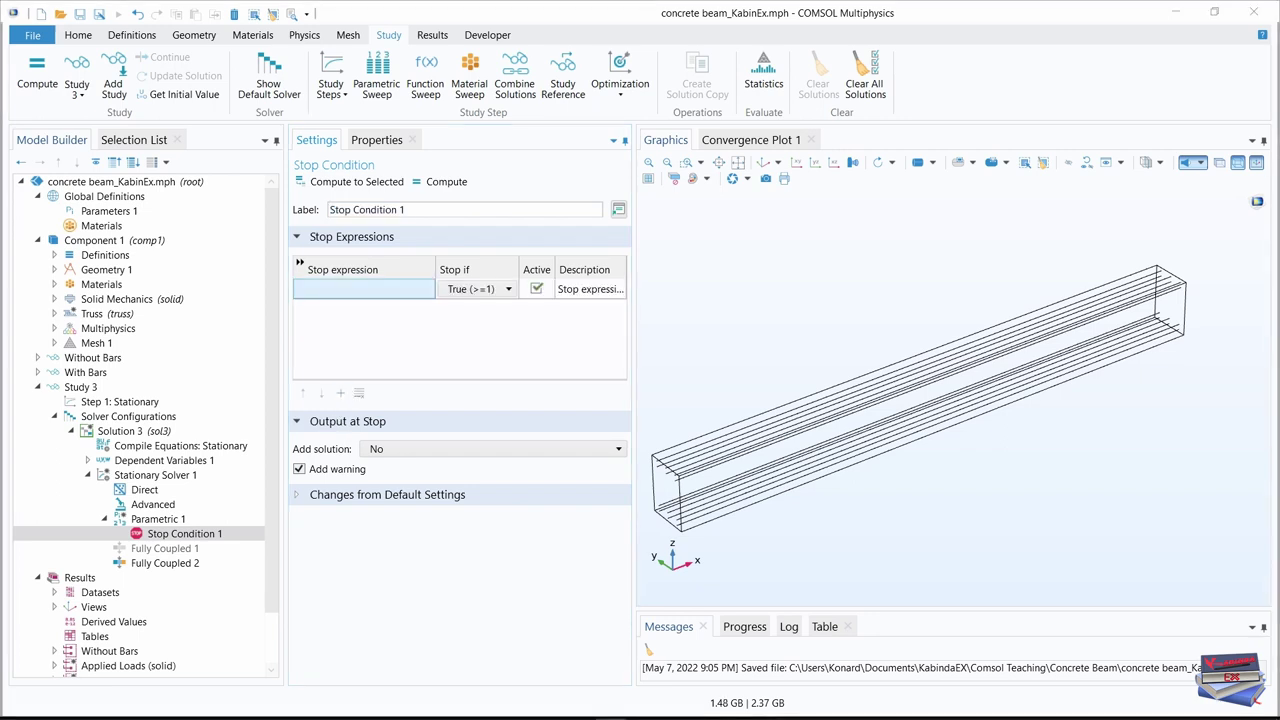
left_click(329, 287)
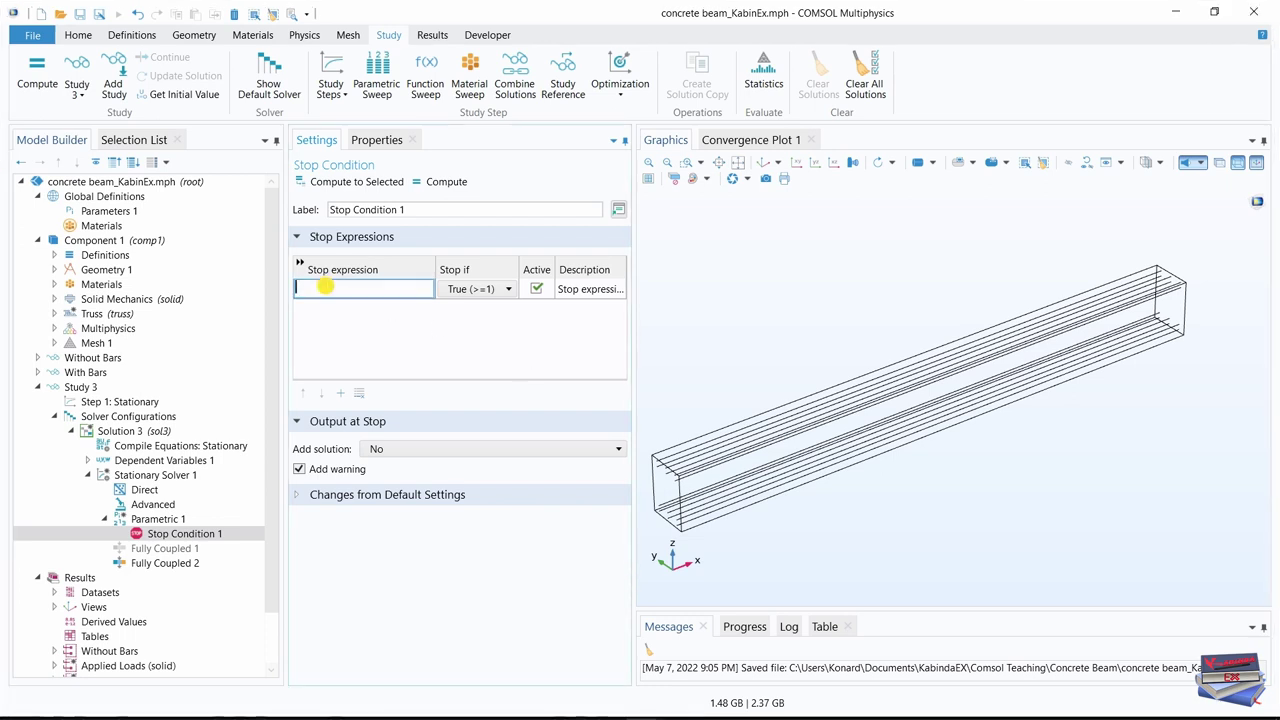
type("comp1.load<-50e3")
left_click(370, 352)
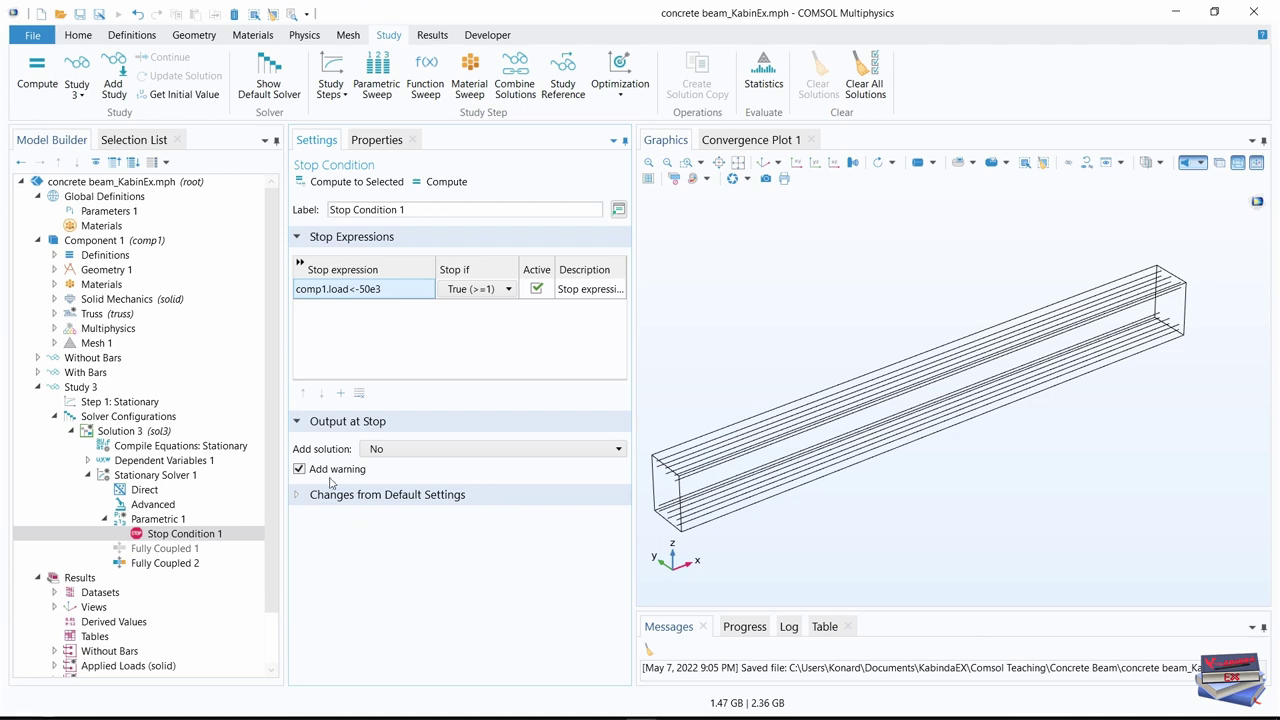
Turn off the stop condition's warning and have it add the solution for the step after stop
left_click(299, 469)
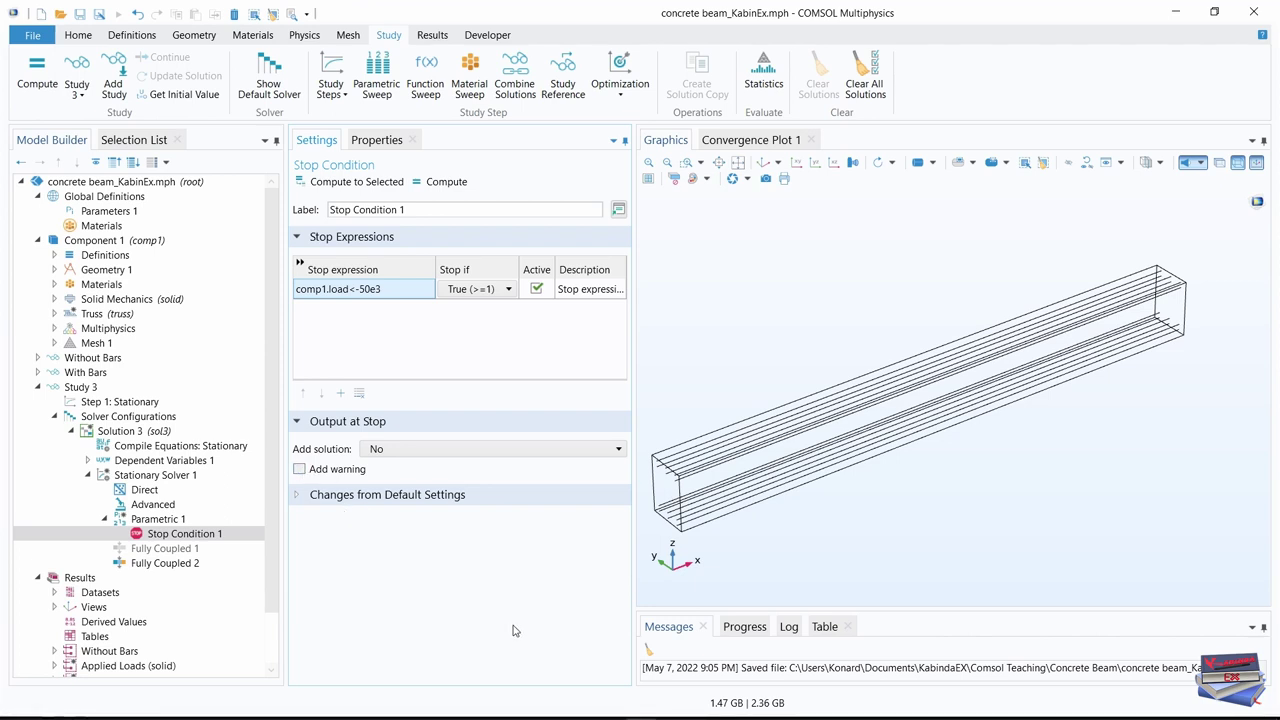
left_click(606, 450)
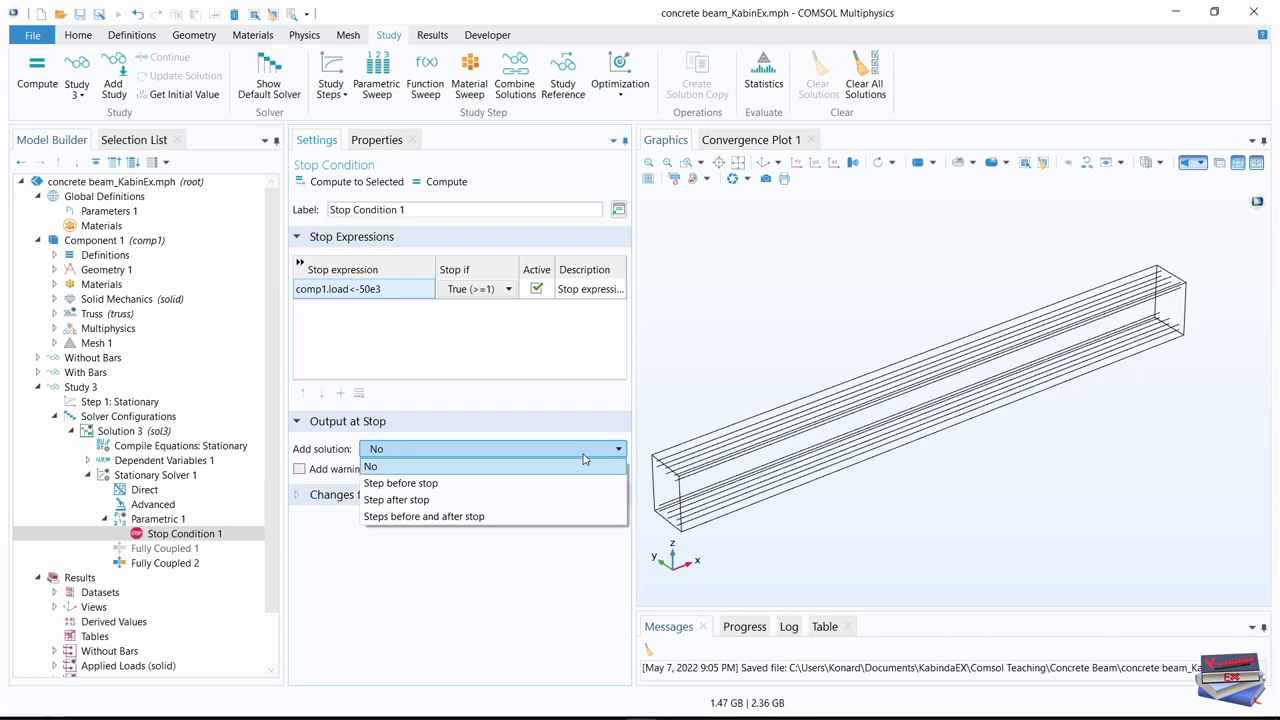
left_click(422, 505)
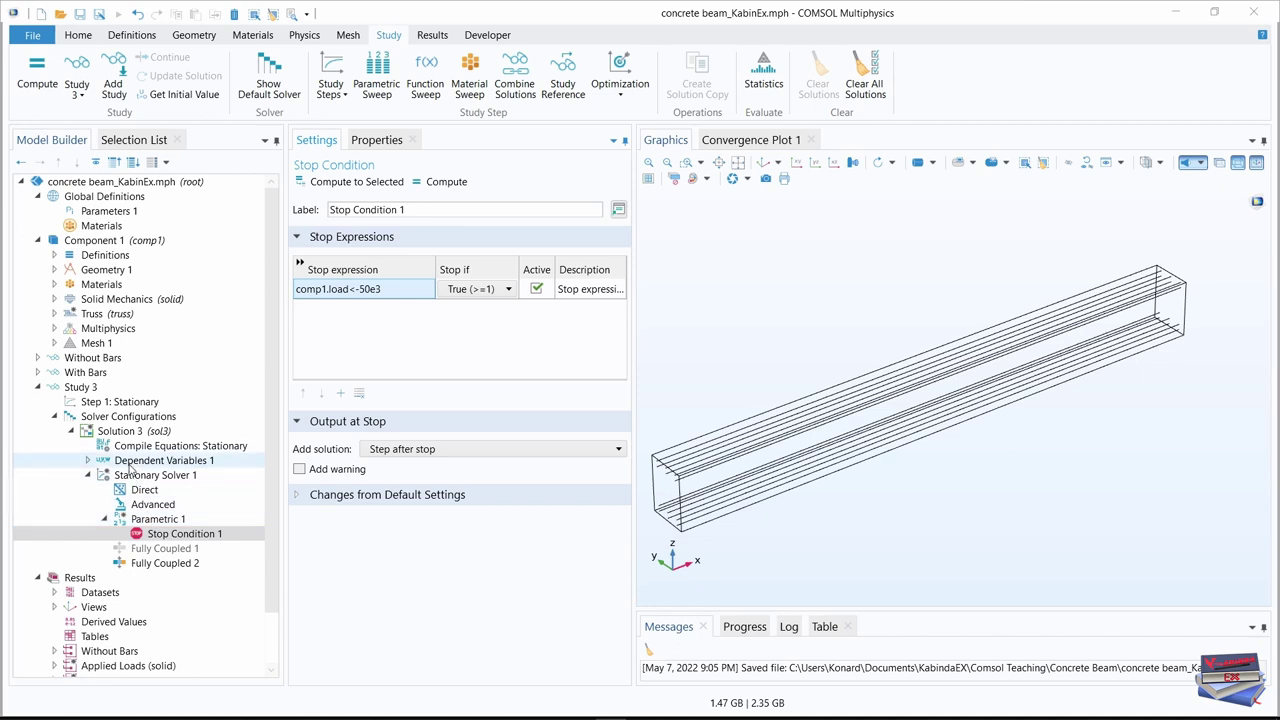
Rename Study 3 as "With Bars and Ottosen"
left_click(80, 387)
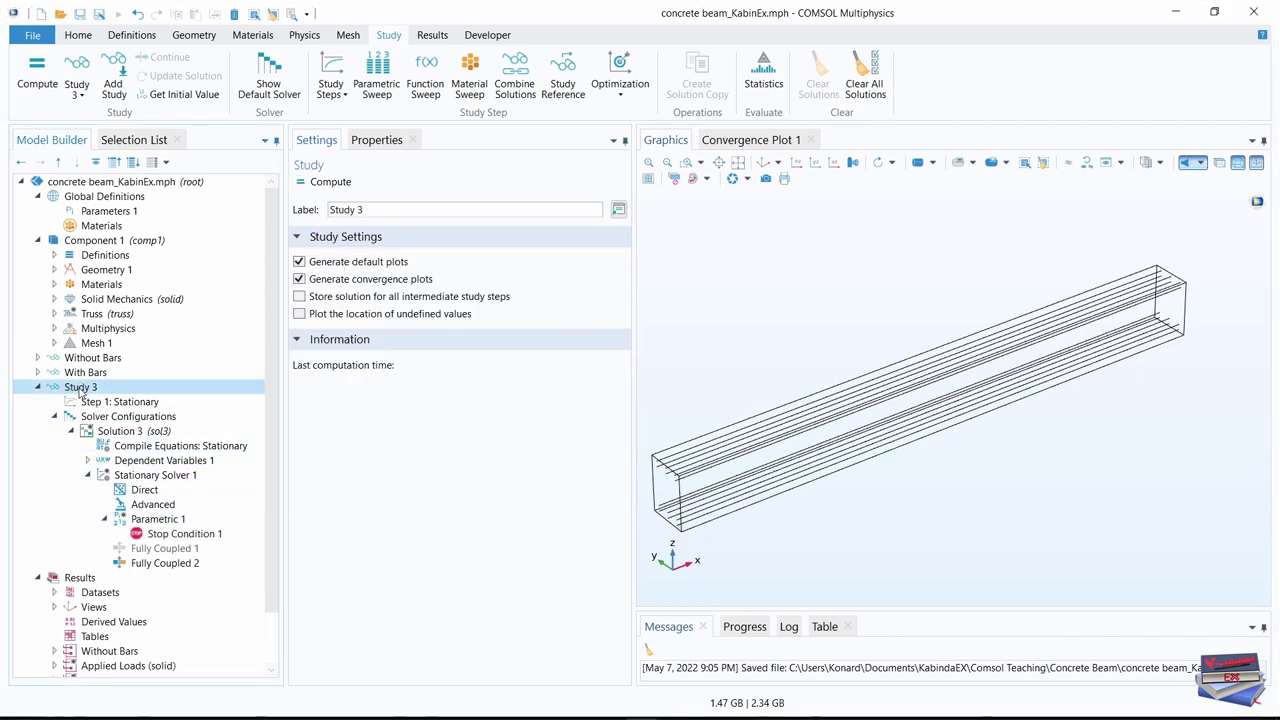
left_click_drag(378, 210, 306, 204)
type("With Bars and Ottosen")
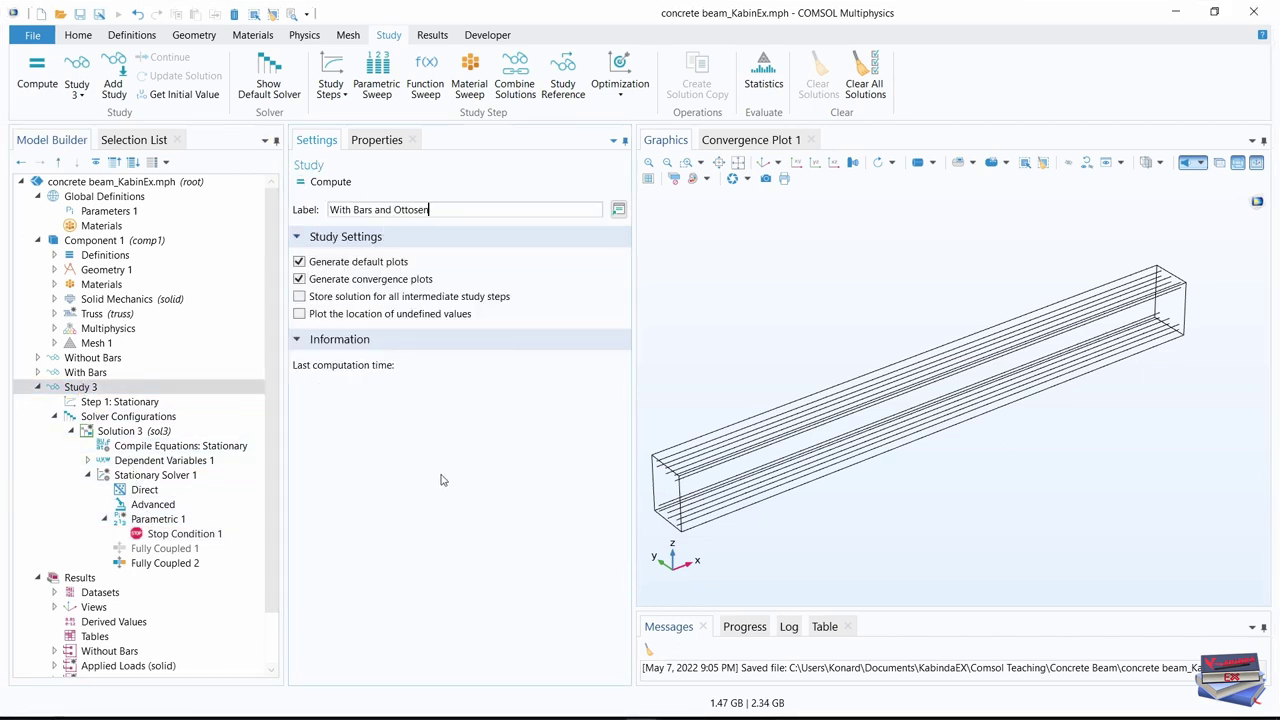
key("Return")
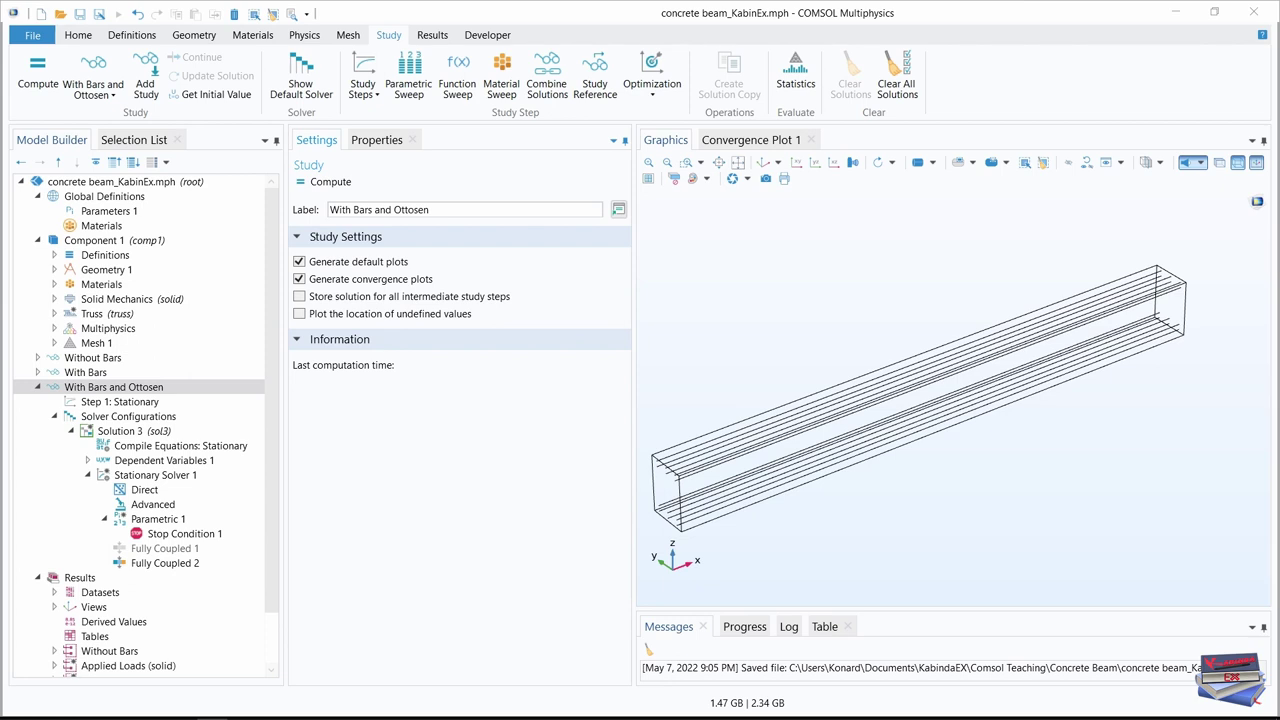
Turn off default plot generation for the With Bars and Ottosen study and compute it
left_click(299, 262)
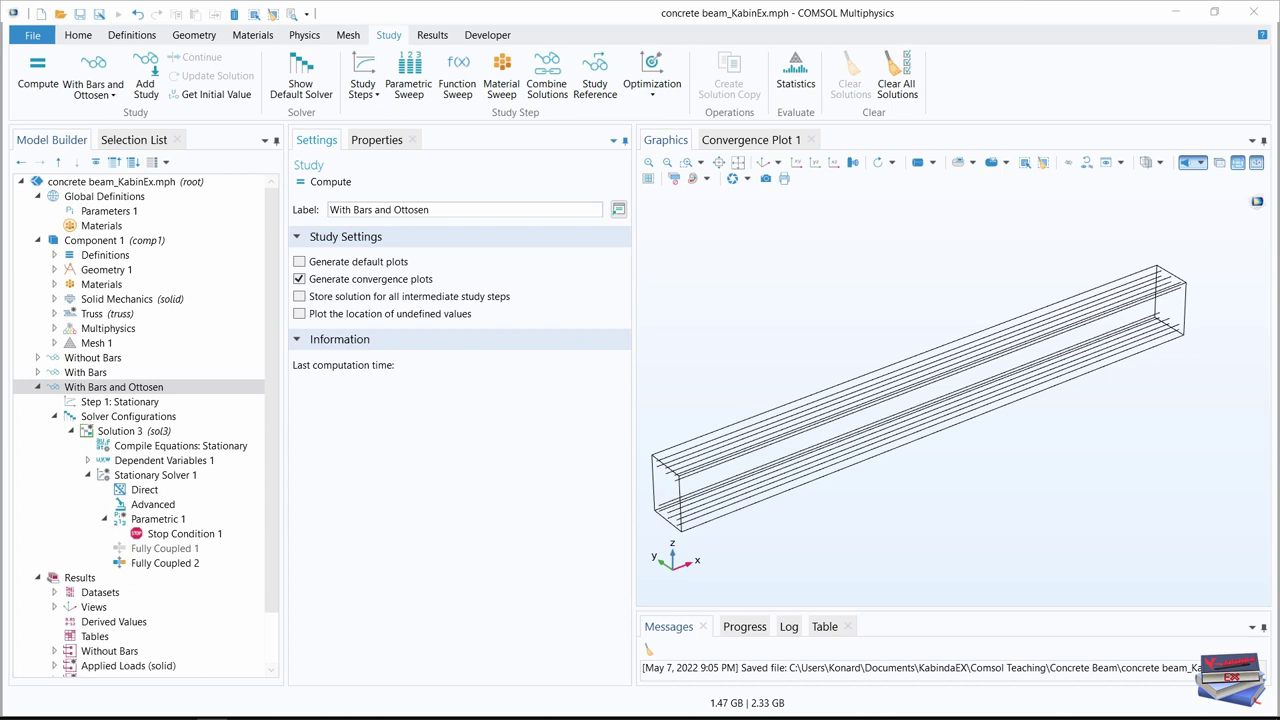
left_click(35, 75)
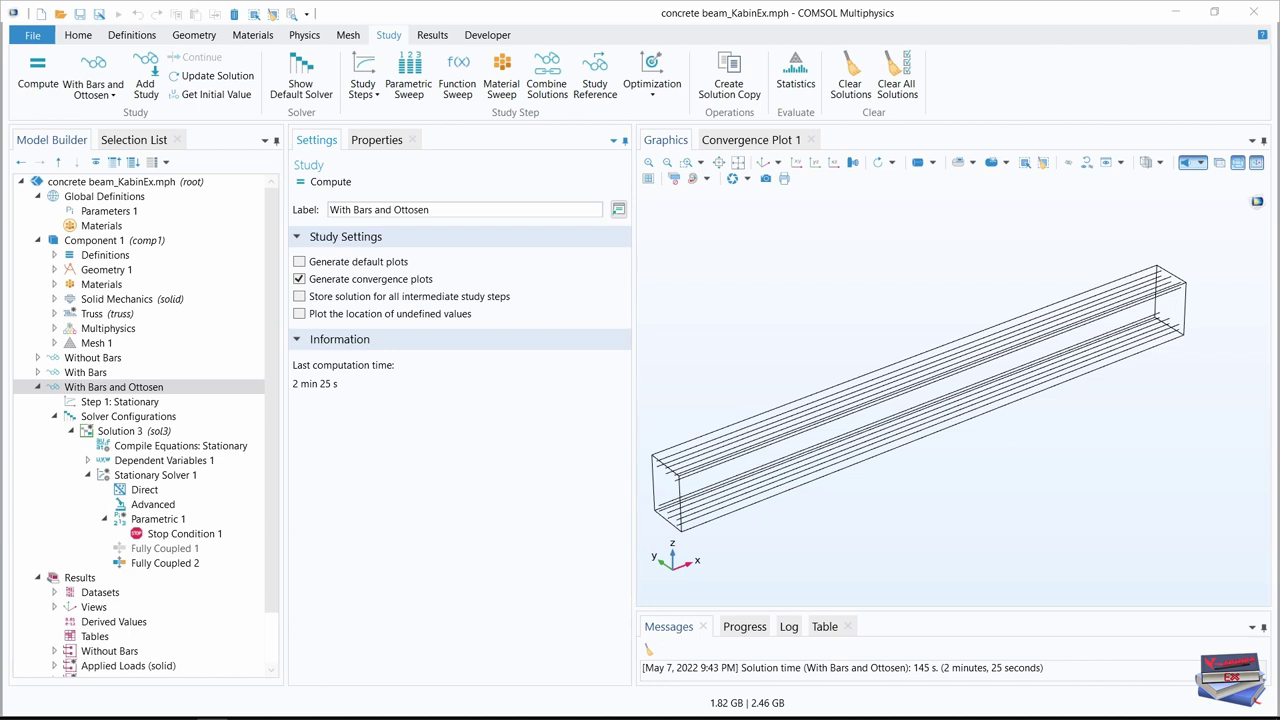
left_click(37, 388)
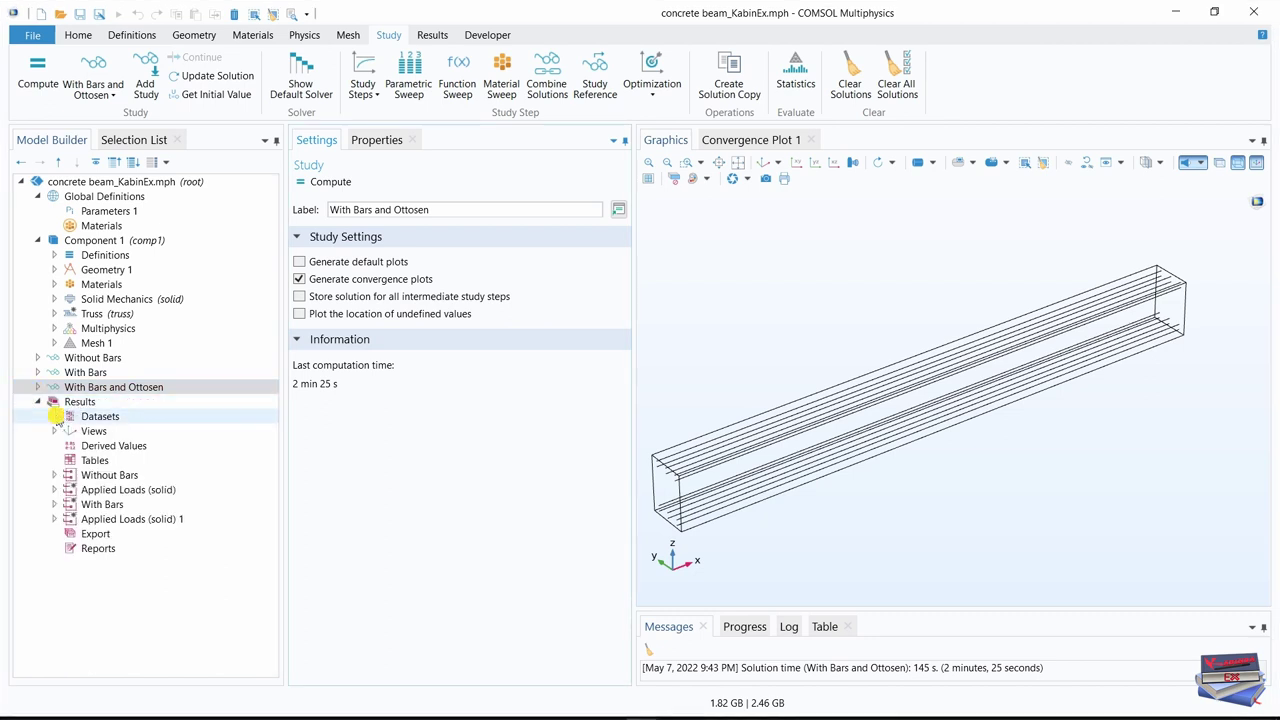
Add a Mirror 3D dataset under the results datasets, based on With Bars and Ottosen/Solution 3 (sol3)
left_click(54, 416)
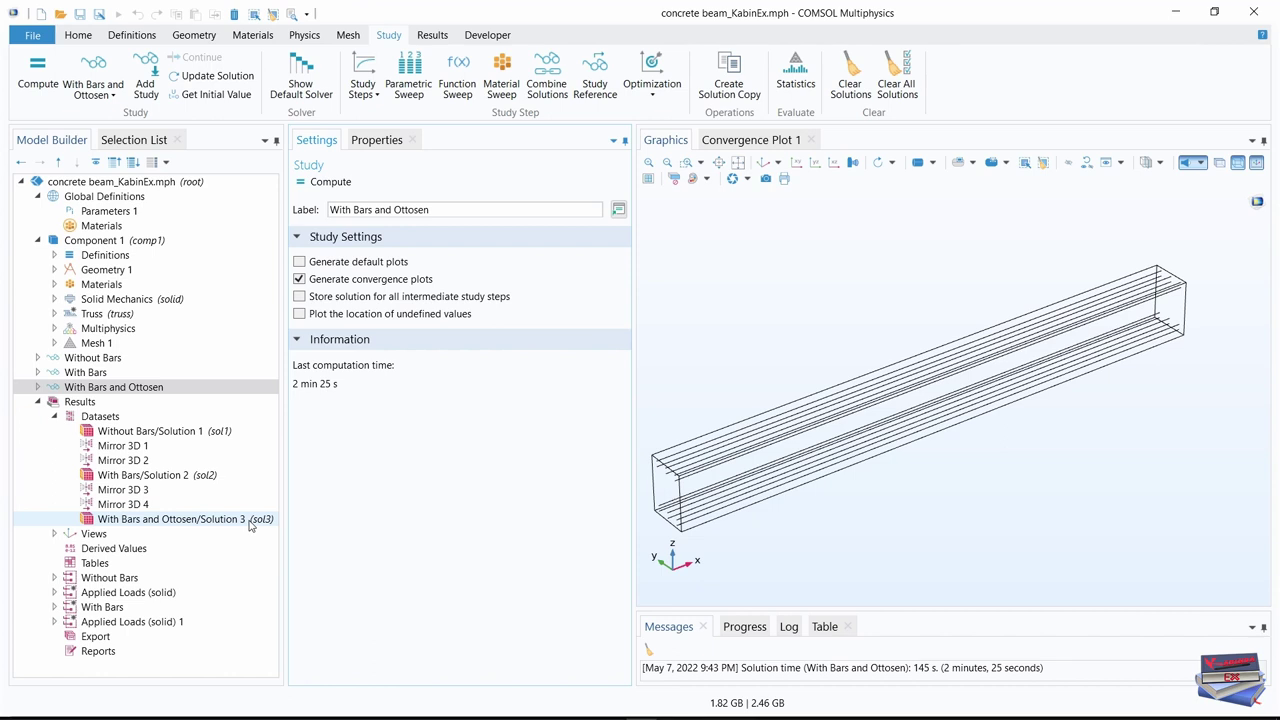
right_click(101, 418)
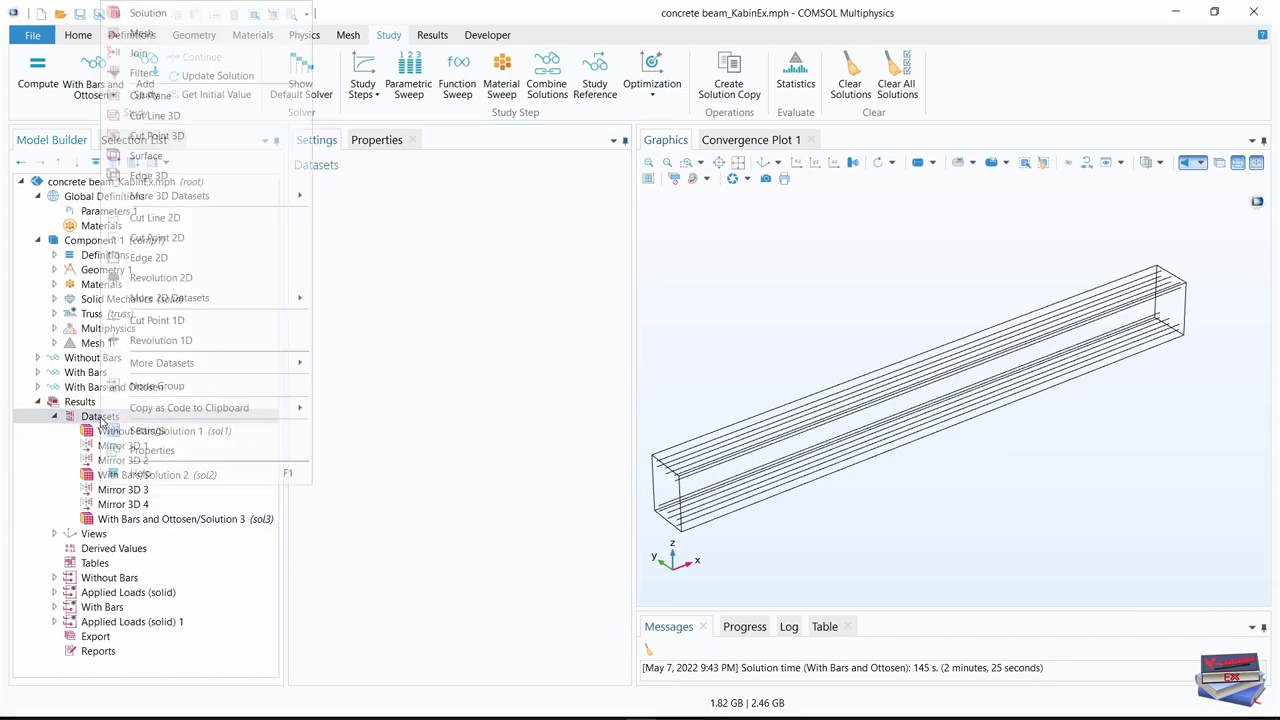
mouse_move(201, 200)
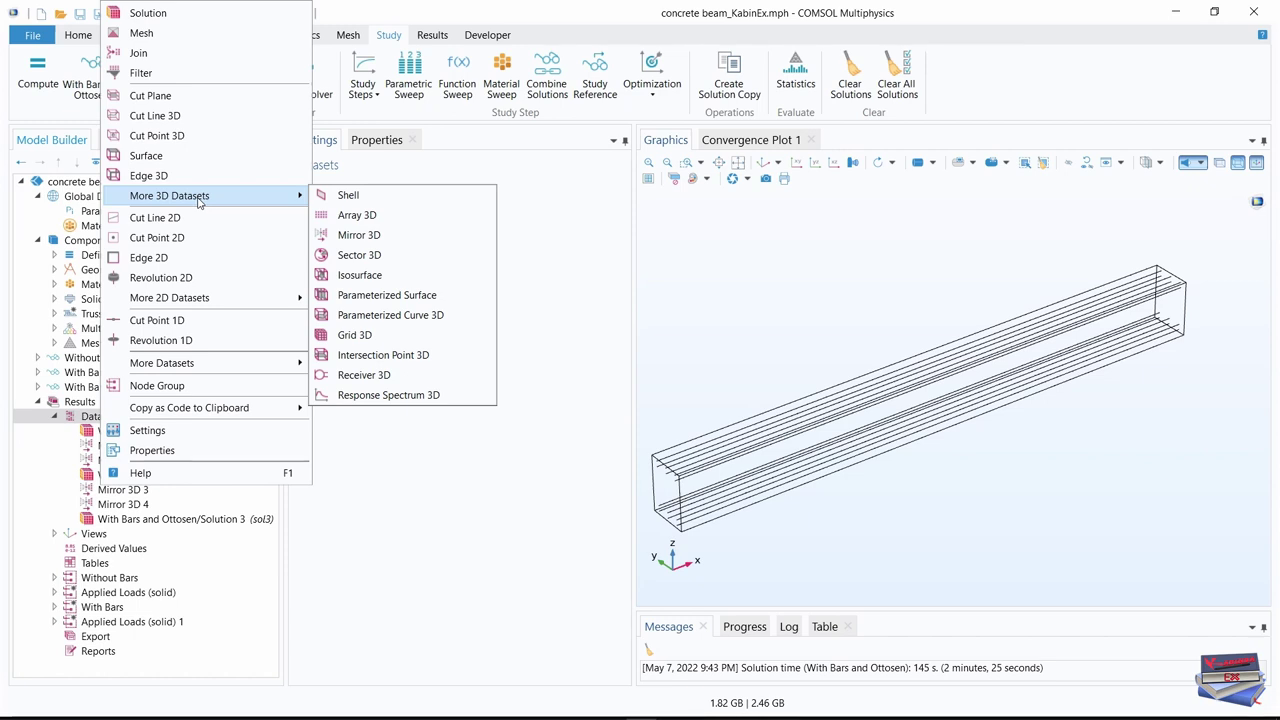
left_click(357, 236)
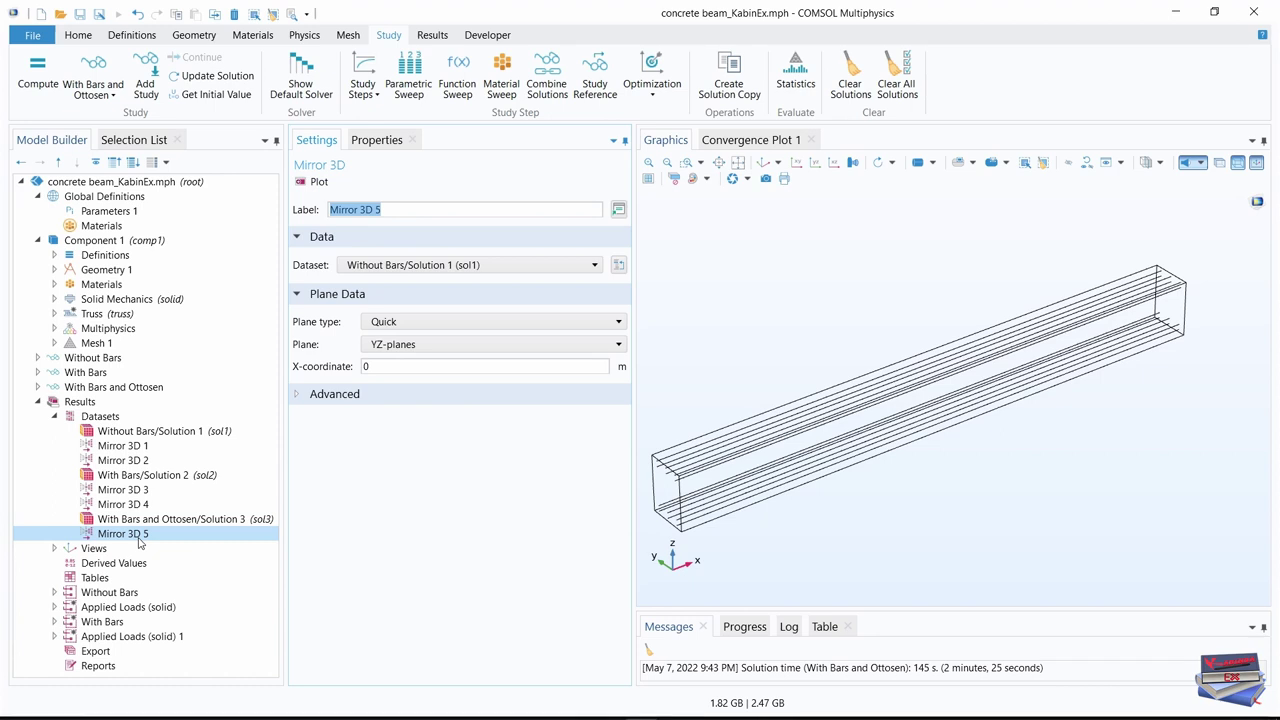
left_click(381, 366)
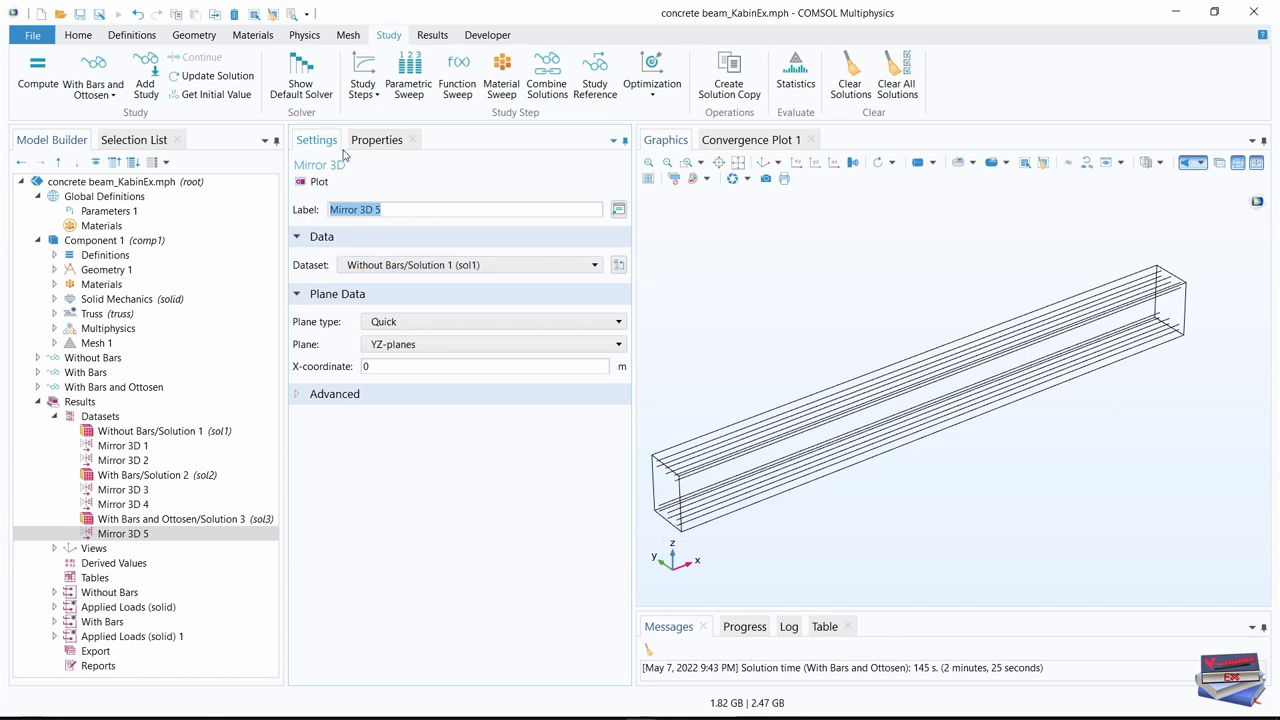
left_click(577, 264)
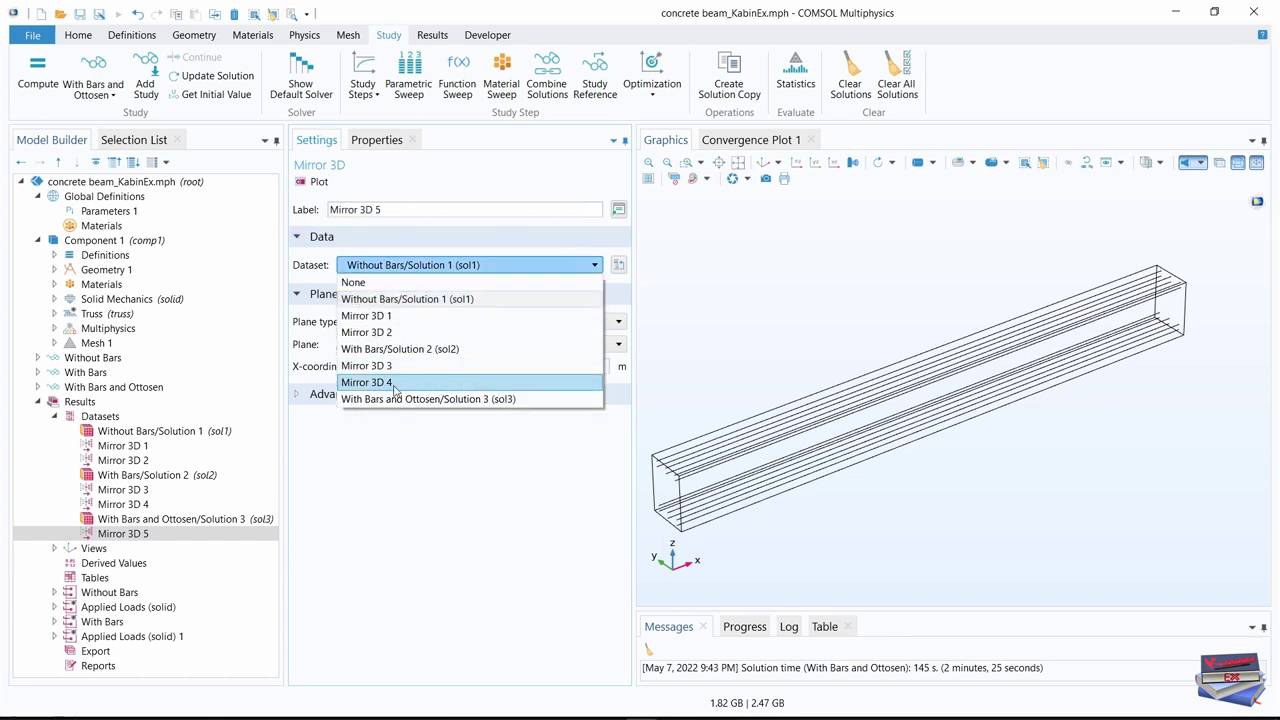
left_click(390, 400)
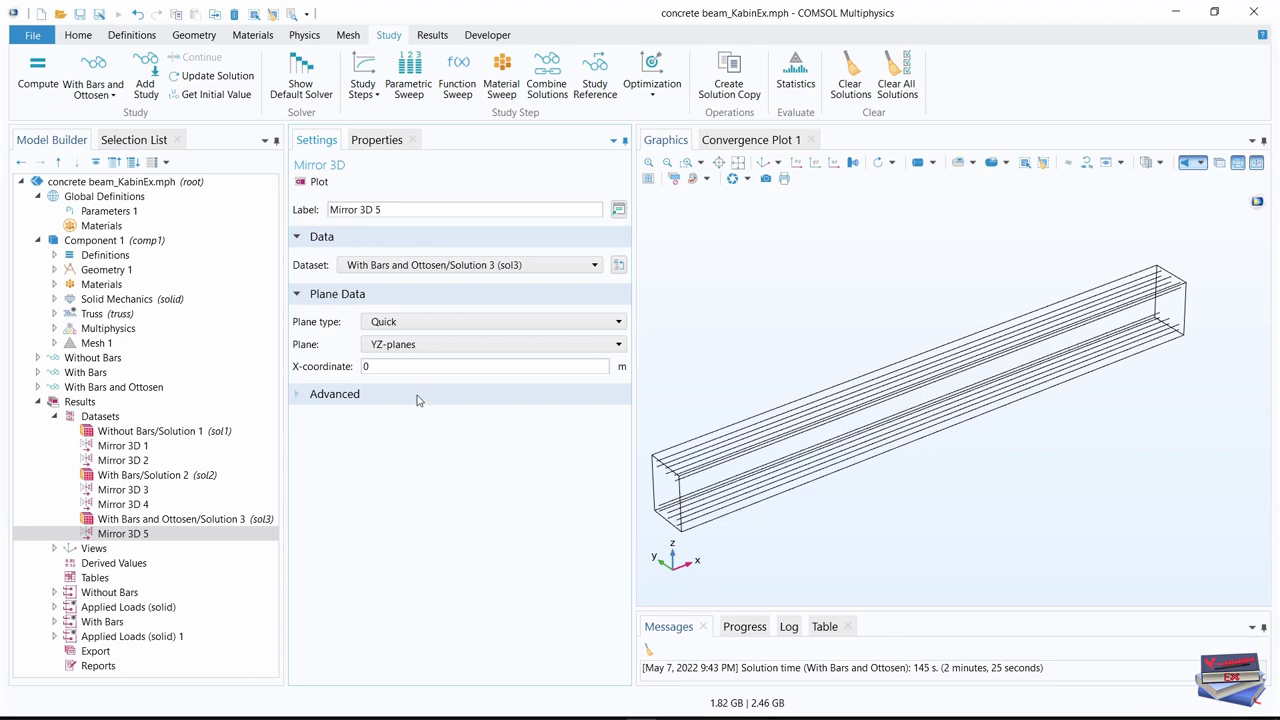
Set the mirror plane of Mirror 3D 5 to ZX-planes with a Y-coordinate of -1e-10 m
left_click(449, 348)
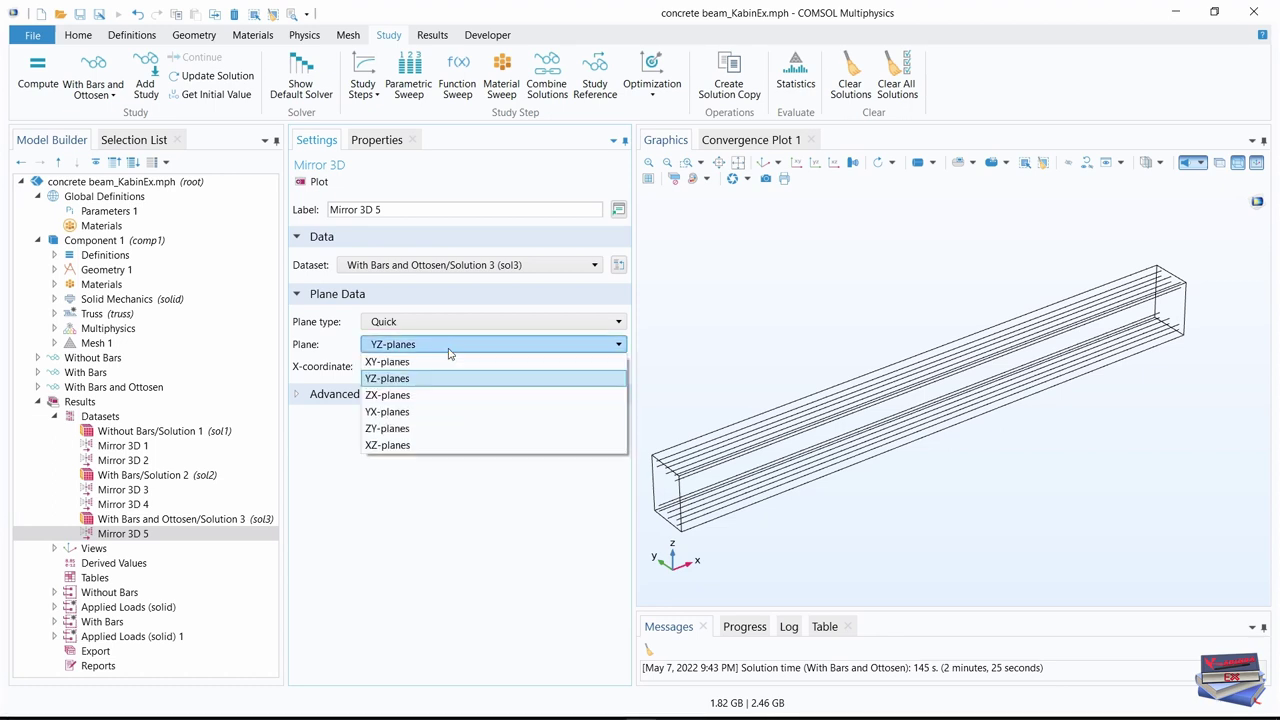
left_click(386, 398)
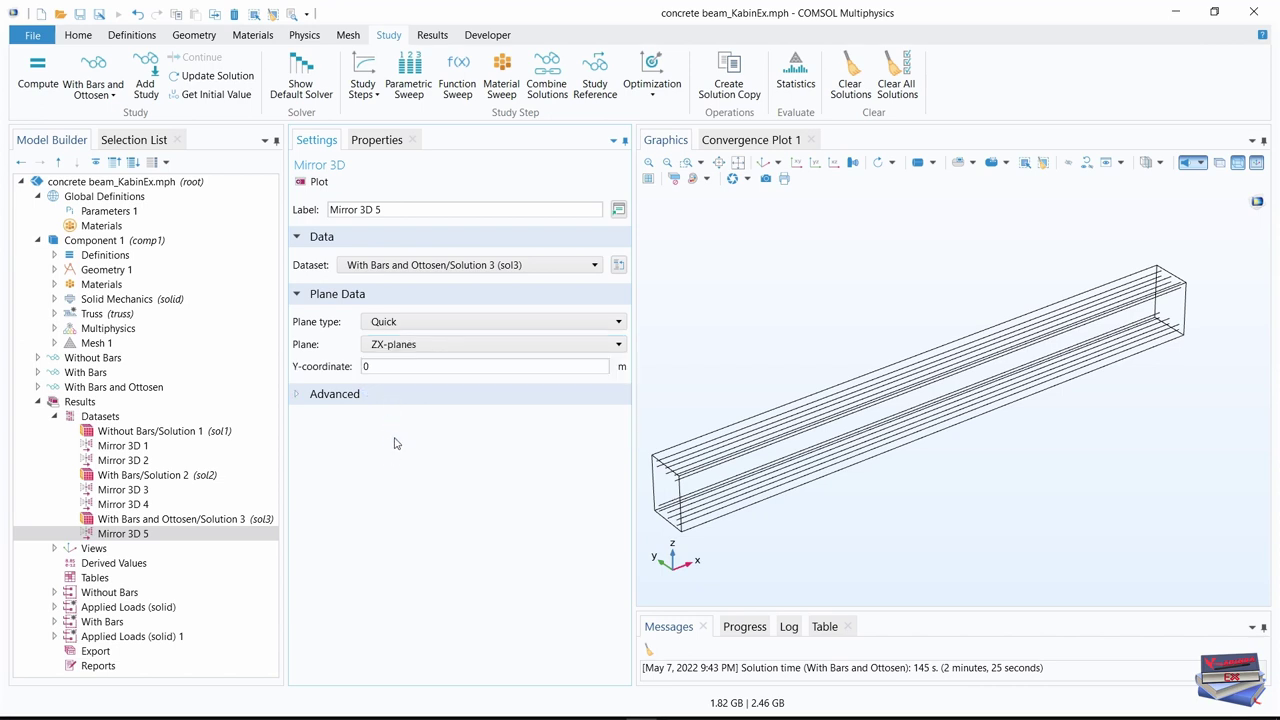
left_click(371, 367)
left_click(374, 366)
double_click(378, 366)
key("Delete")
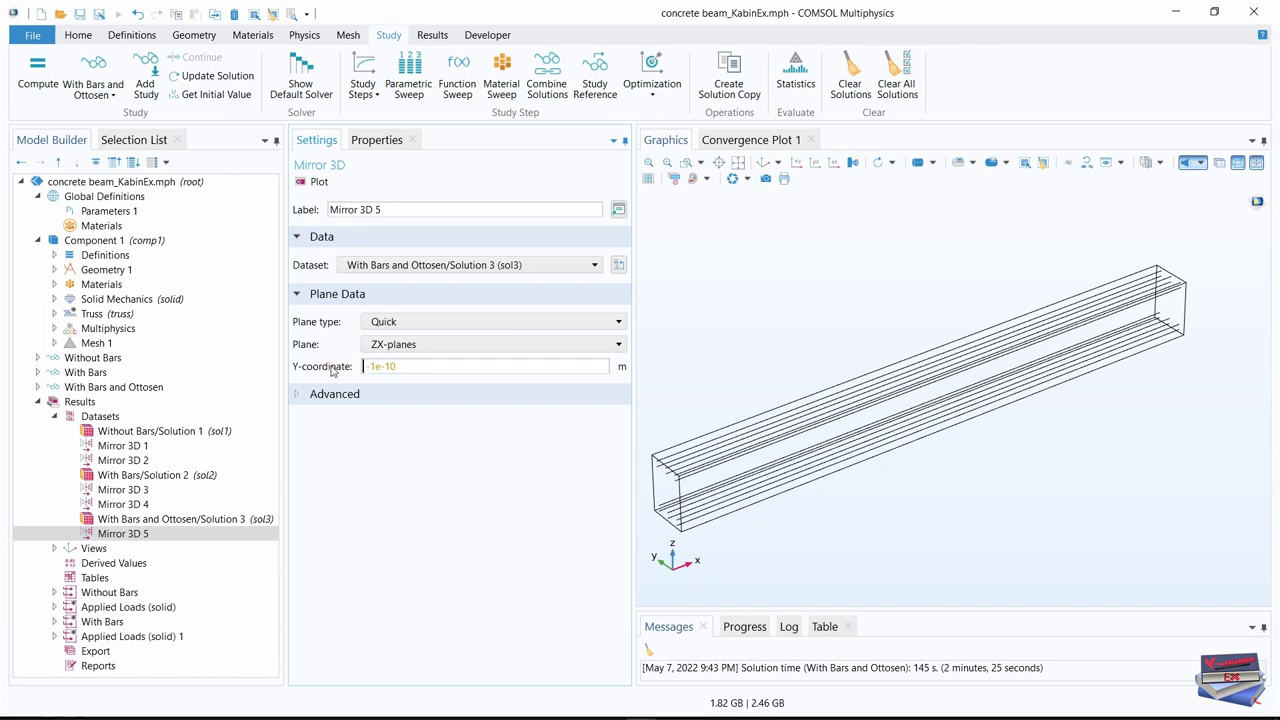
left_click(469, 555)
Add another Mirror 3D dataset that mirrors Mirror 3D 5 about the yz-plane at x-coordinate length/2
right_click(95, 420)
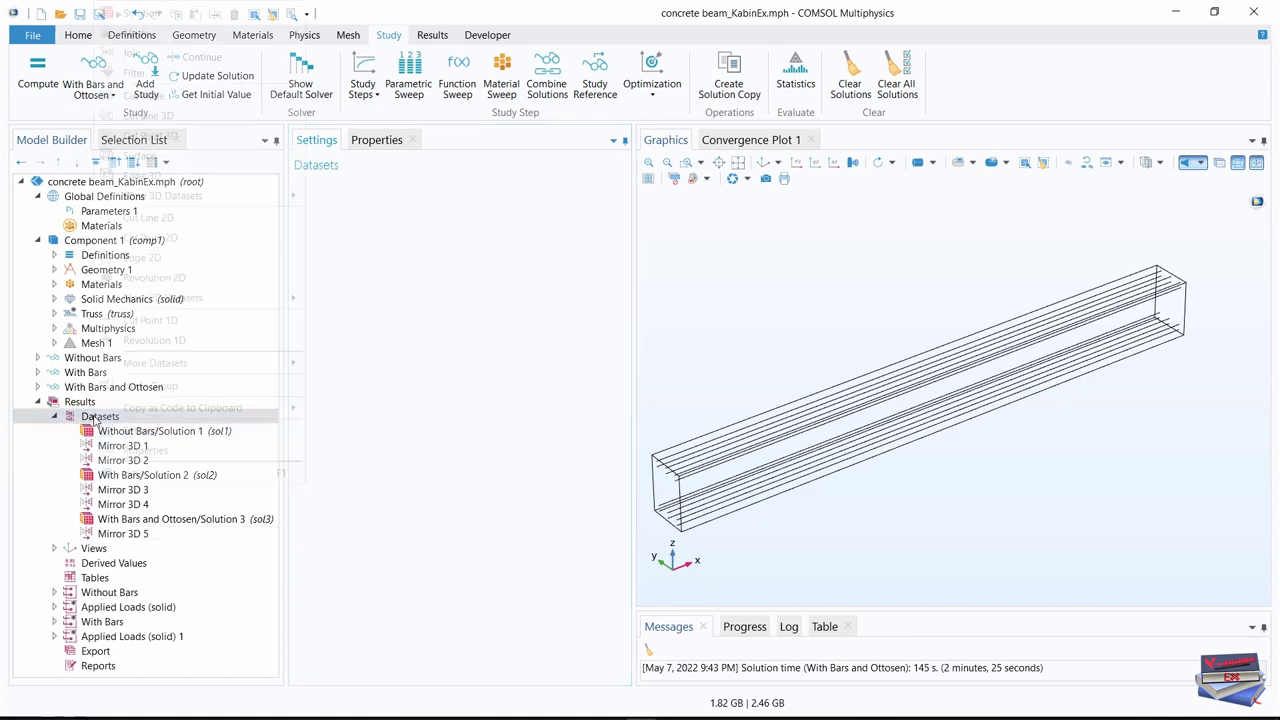
mouse_move(186, 197)
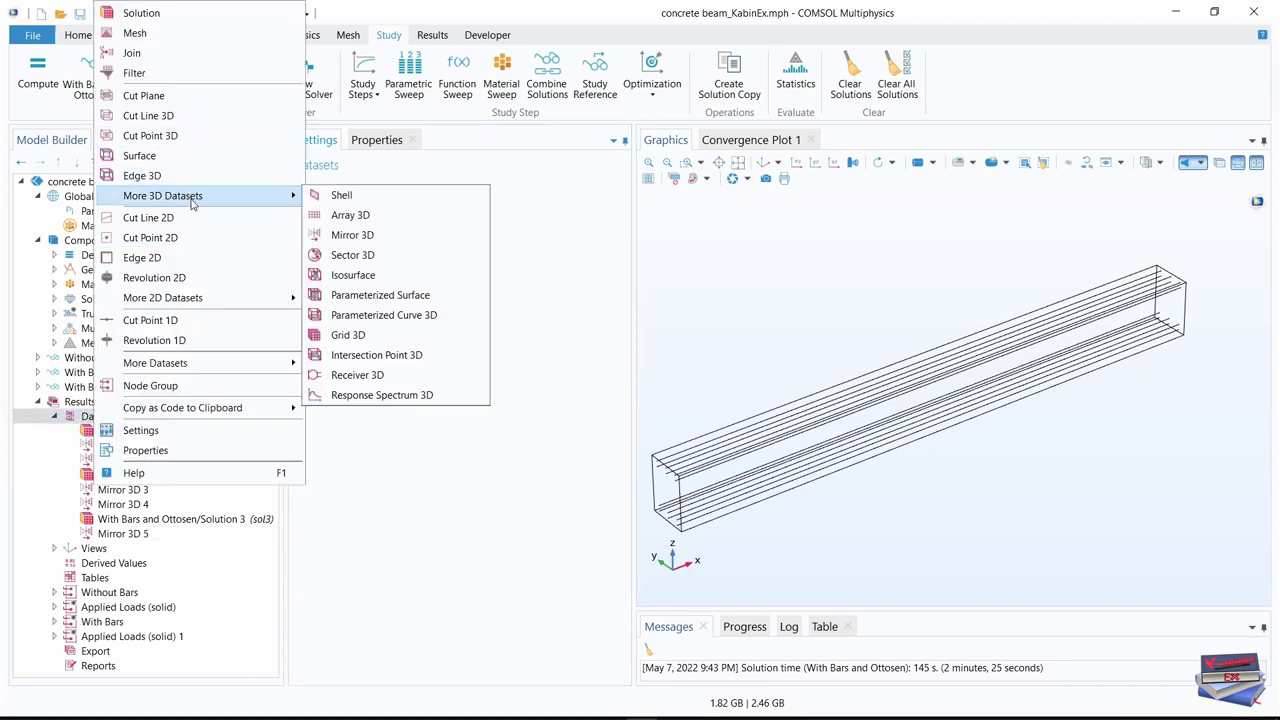
left_click(352, 235)
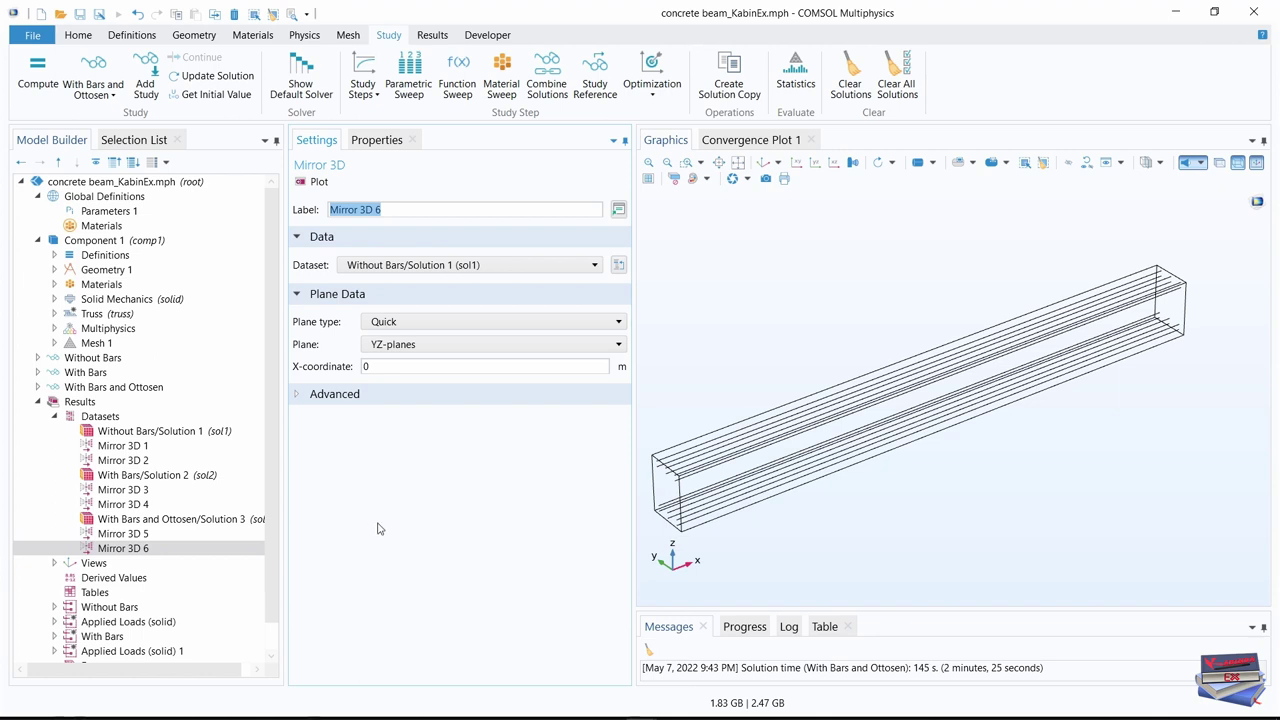
double_click(365, 367)
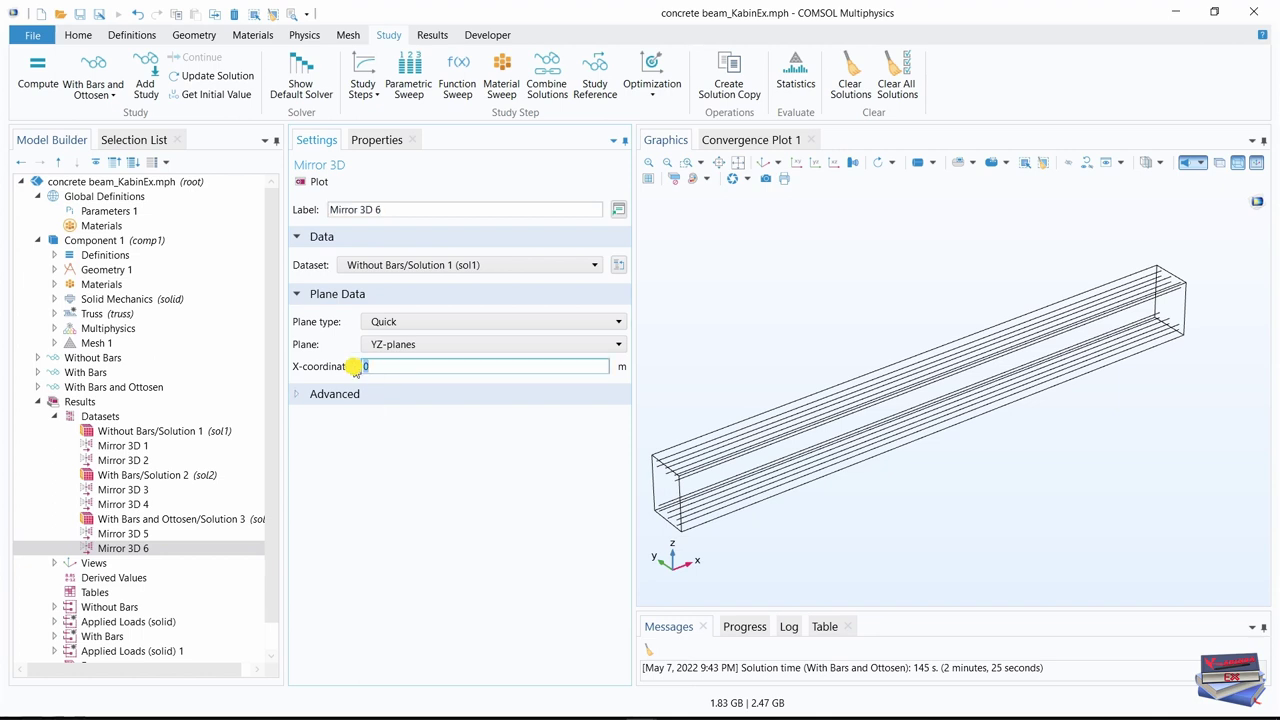
type("length/2")
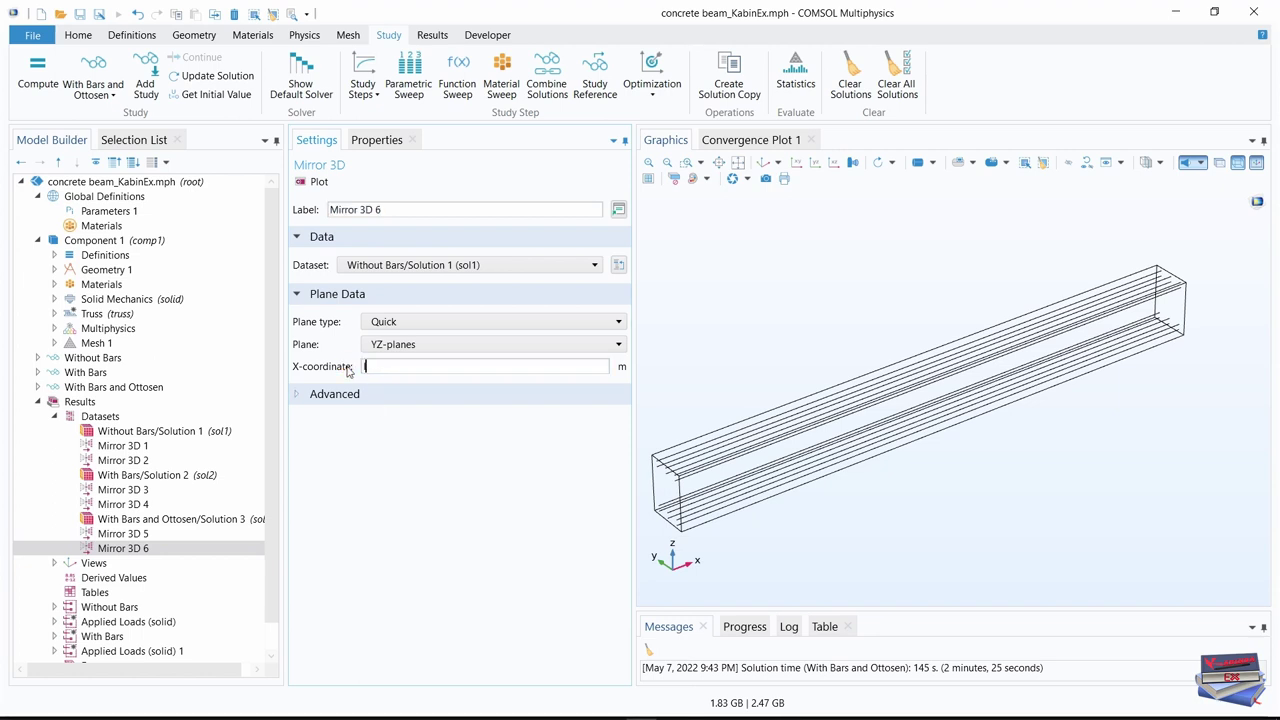
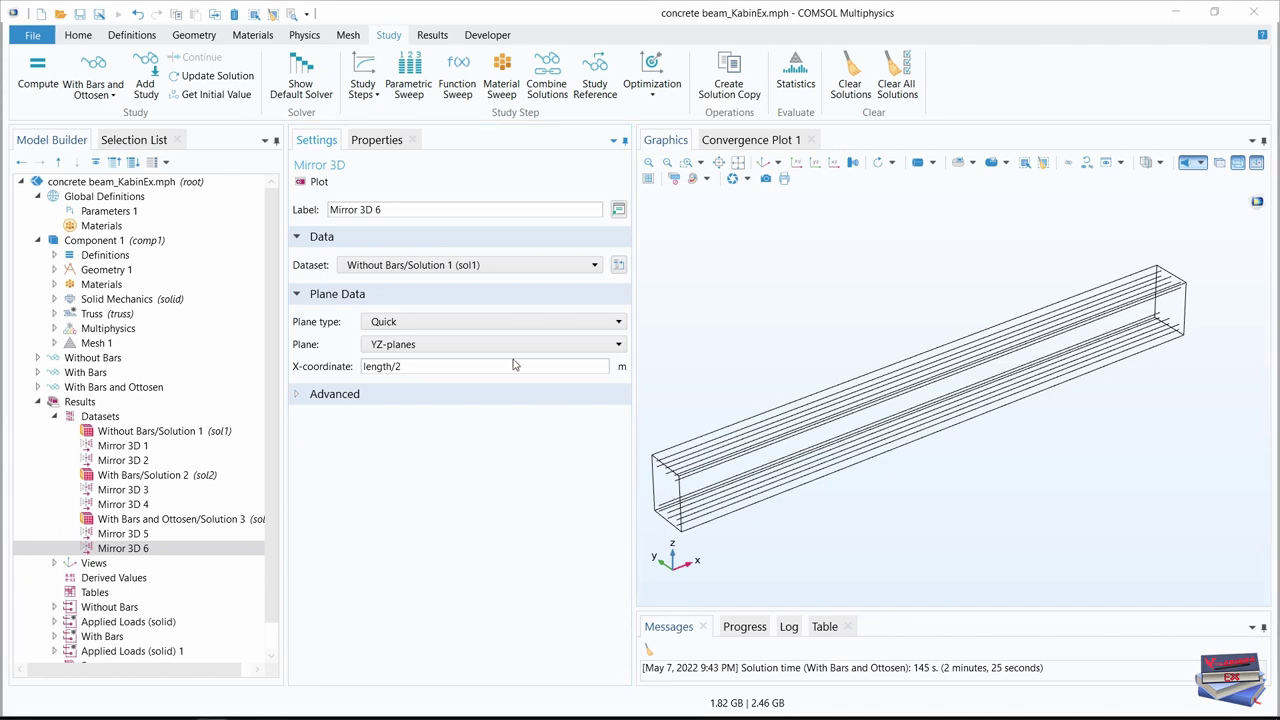
left_click(552, 265)
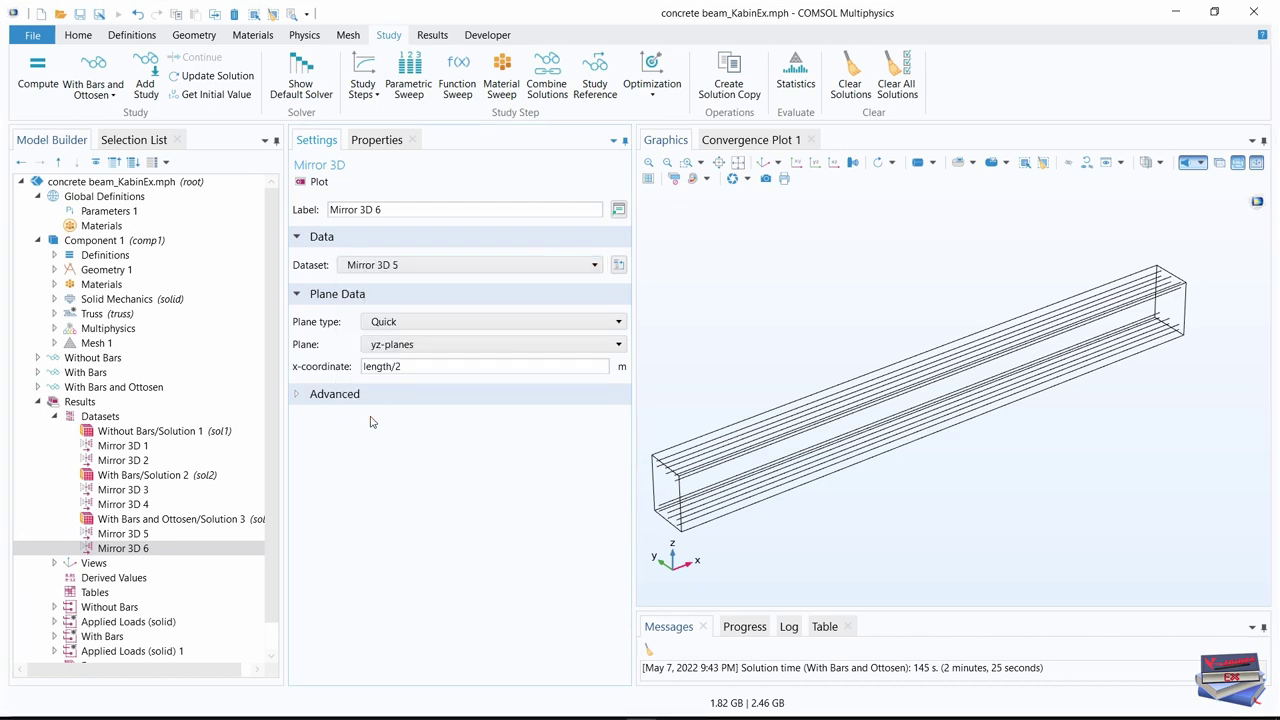
left_click(370, 416)
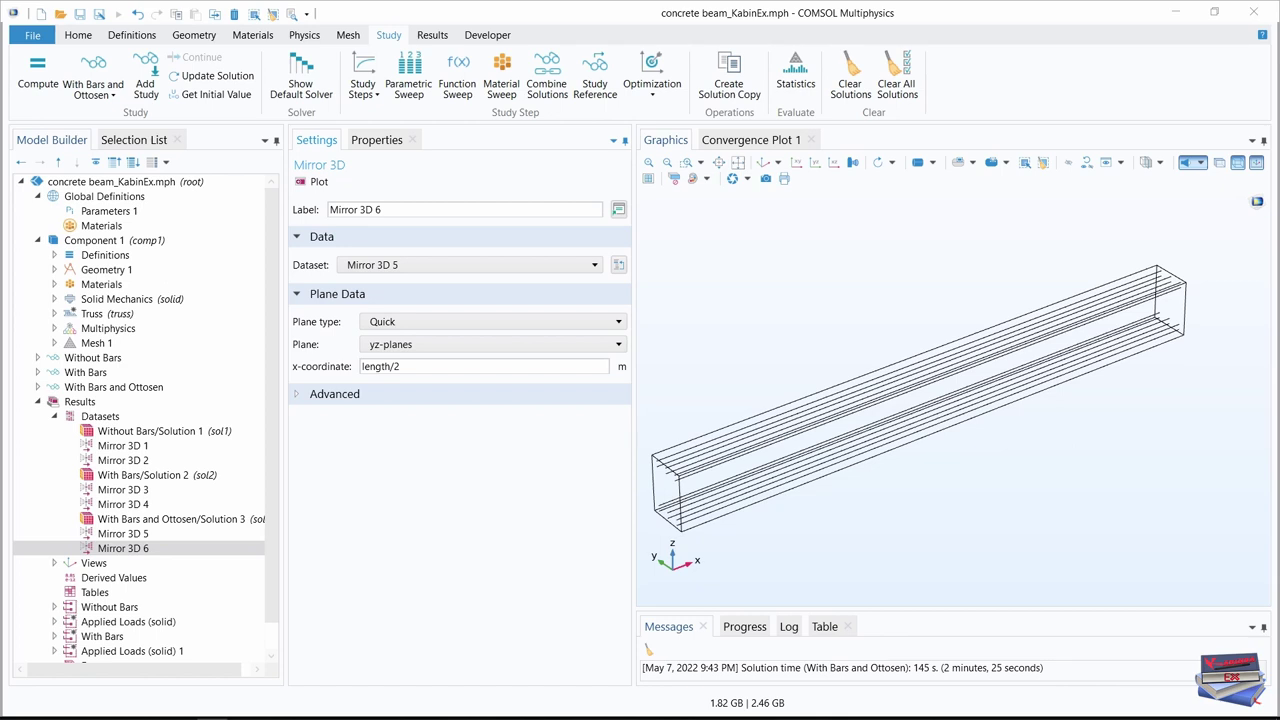
Duplicate the With Bars results group and label the copy "With Bars and Ottosen"
left_click(54, 418)
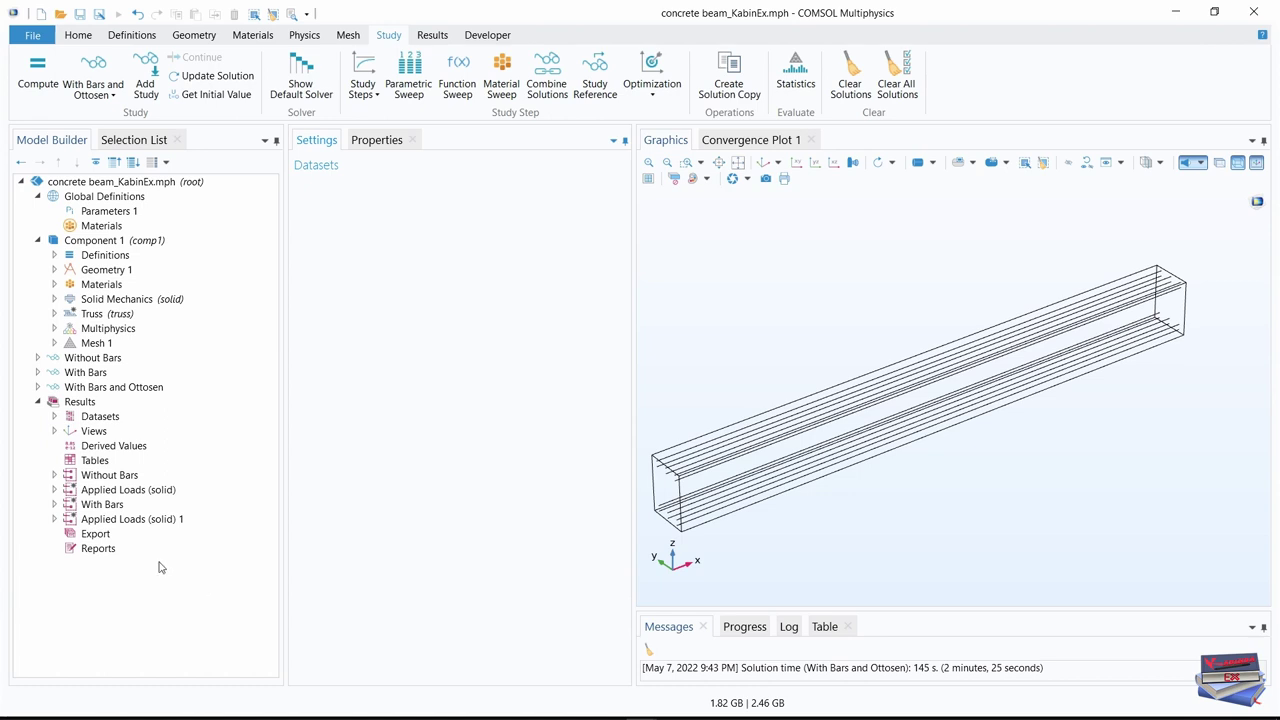
left_click(101, 506)
right_click(101, 512)
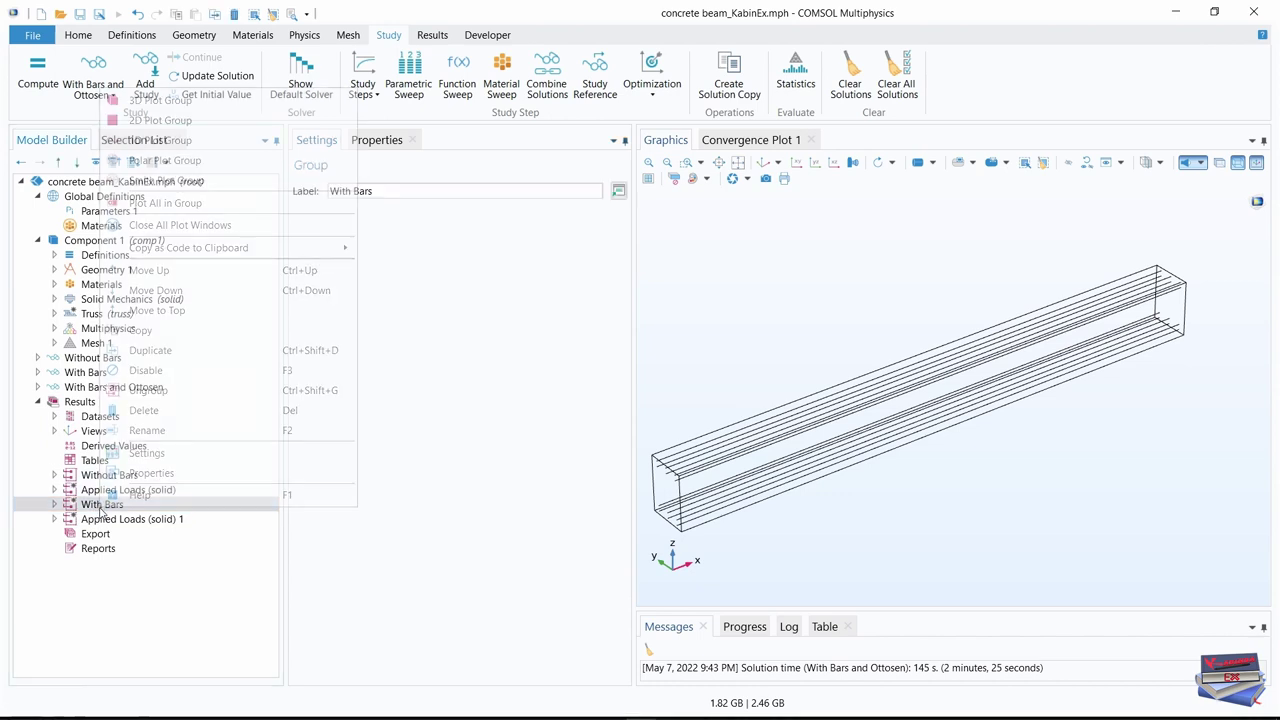
left_click(155, 350)
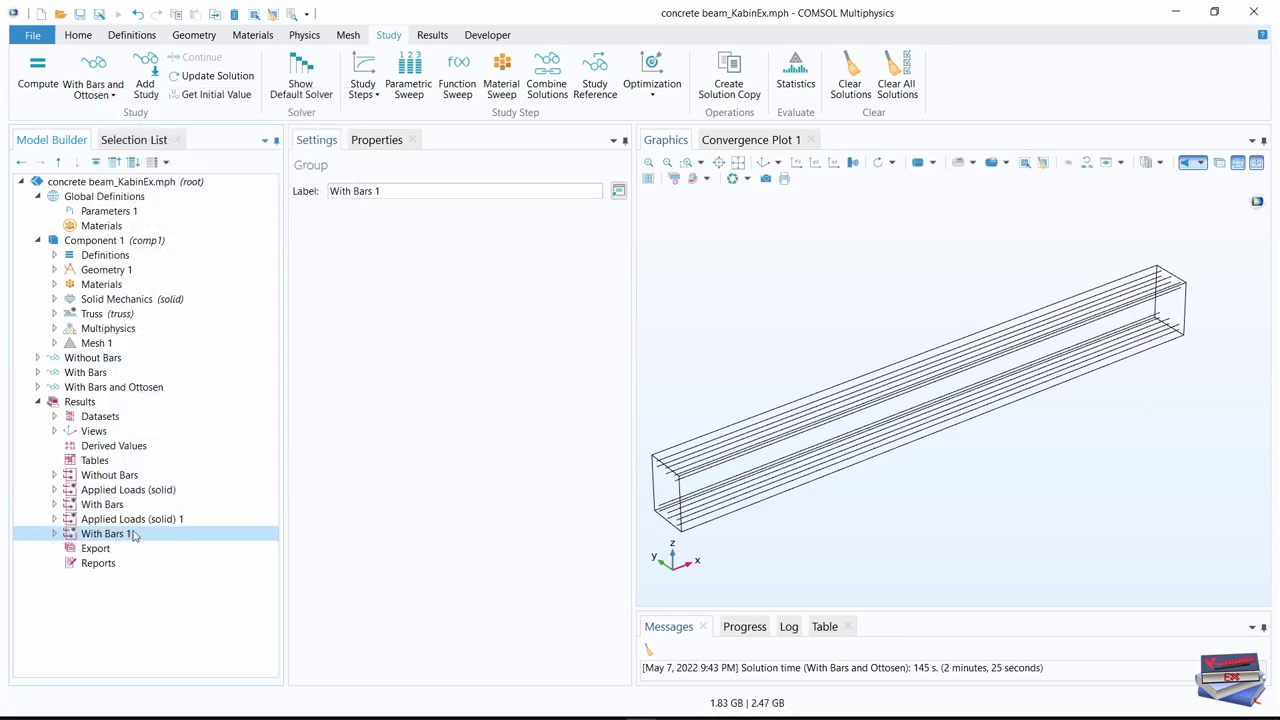
left_click_drag(383, 190, 287, 188)
type("With Bars and Ottosen")
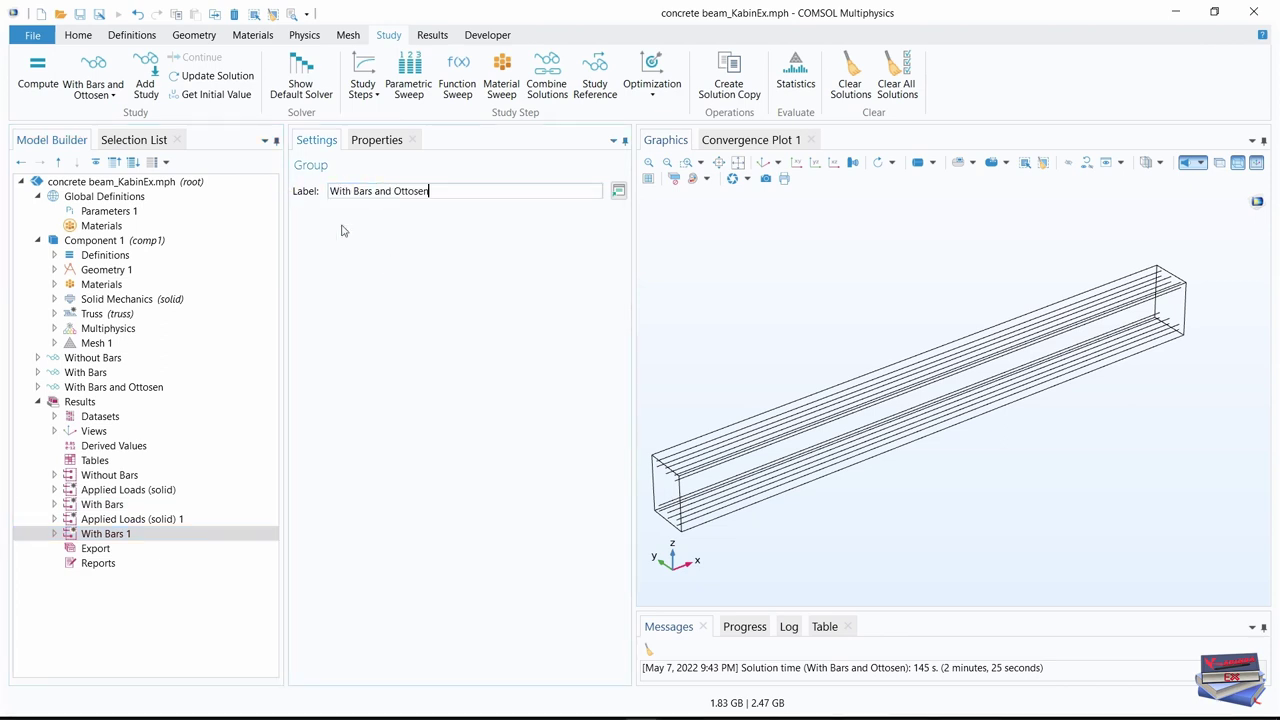
key("Return")
Rename the Stress 2.1 plot group in the With Bars and Ottosen results group as "Stress 3"
left_click(55, 534)
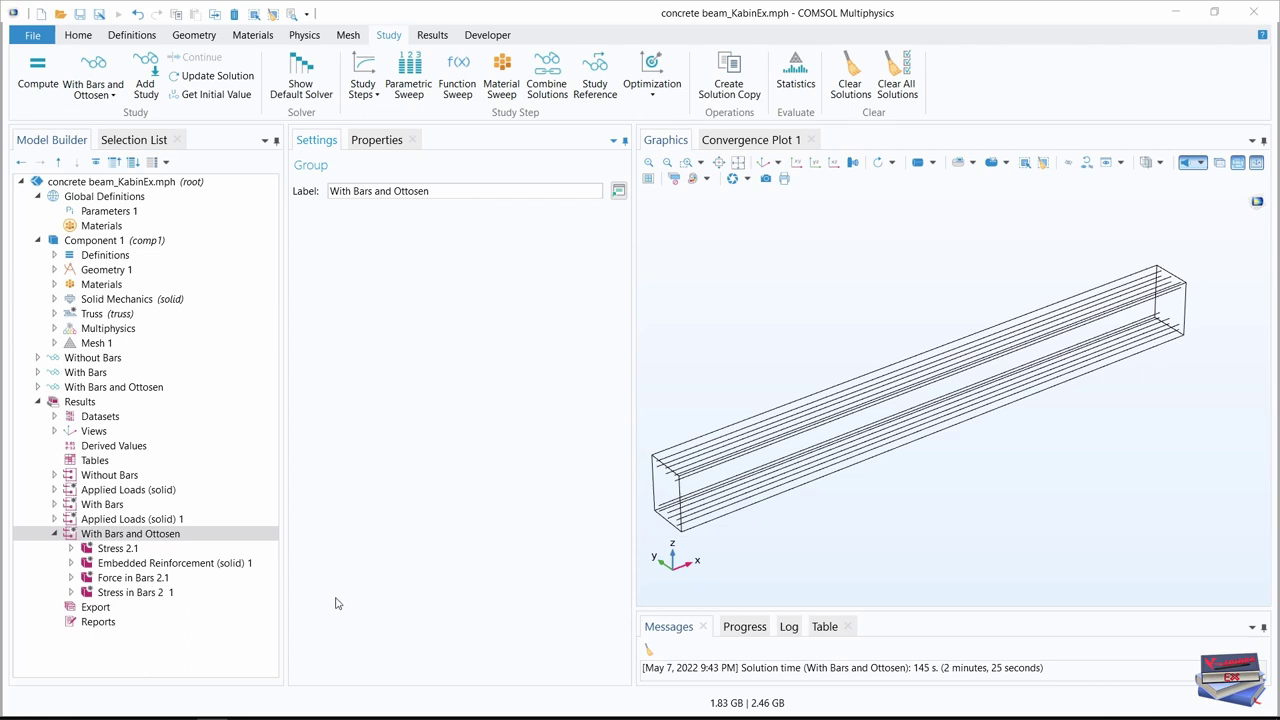
left_click(117, 549)
left_click(368, 208)
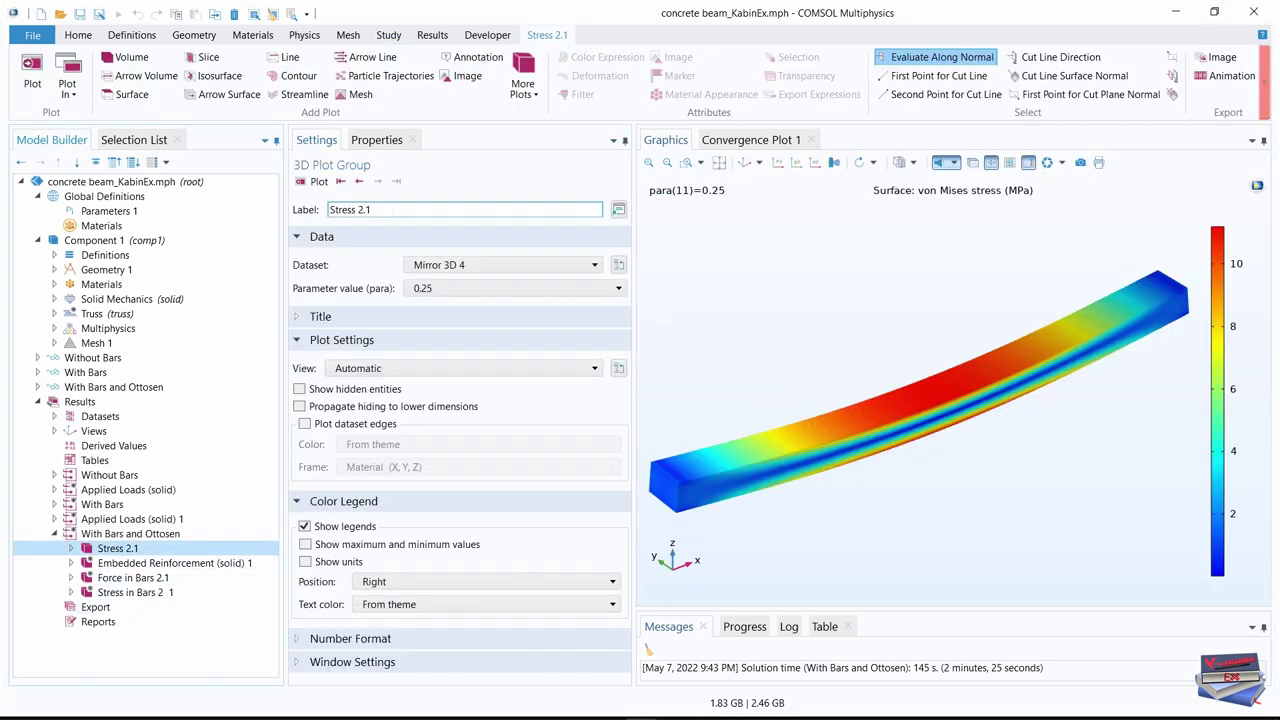
left_click_drag(368, 208, 357, 206)
type("3")
left_click(813, 288)
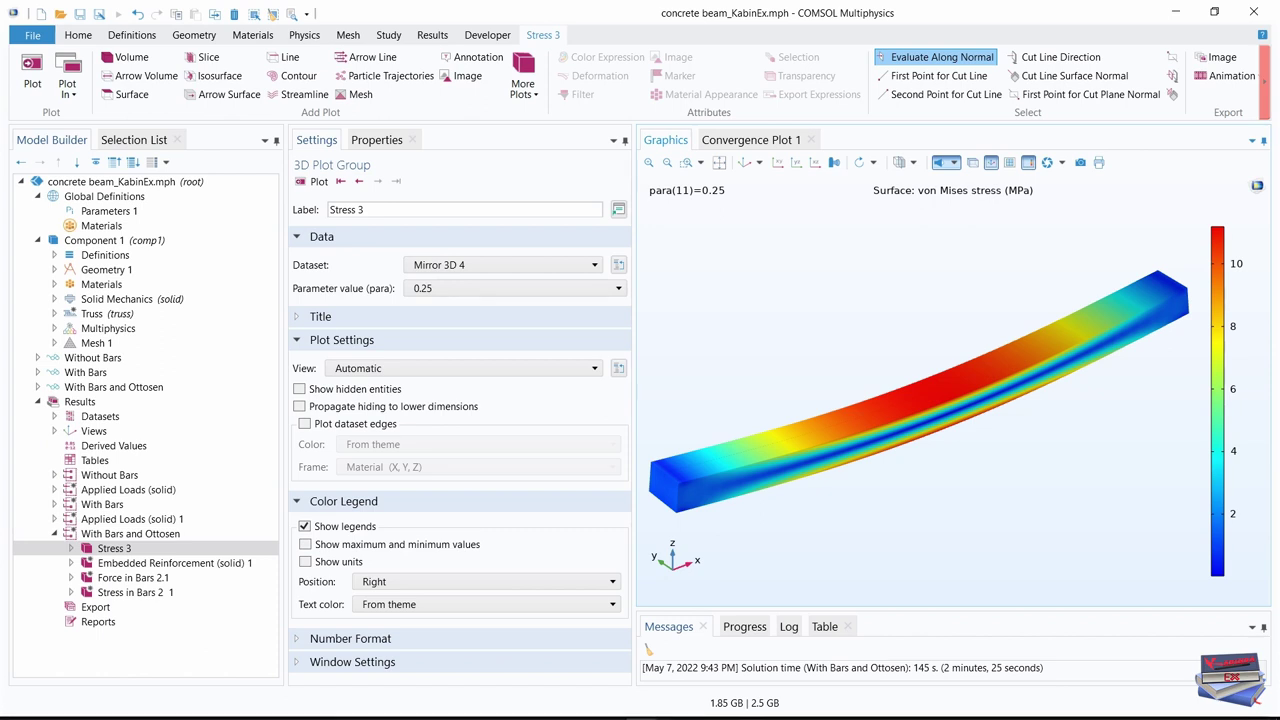
Plot Stress 3 from the Mirror 3D 6 dataset at the last parameter value, 0.675, with the grid hidden
left_click(515, 267)
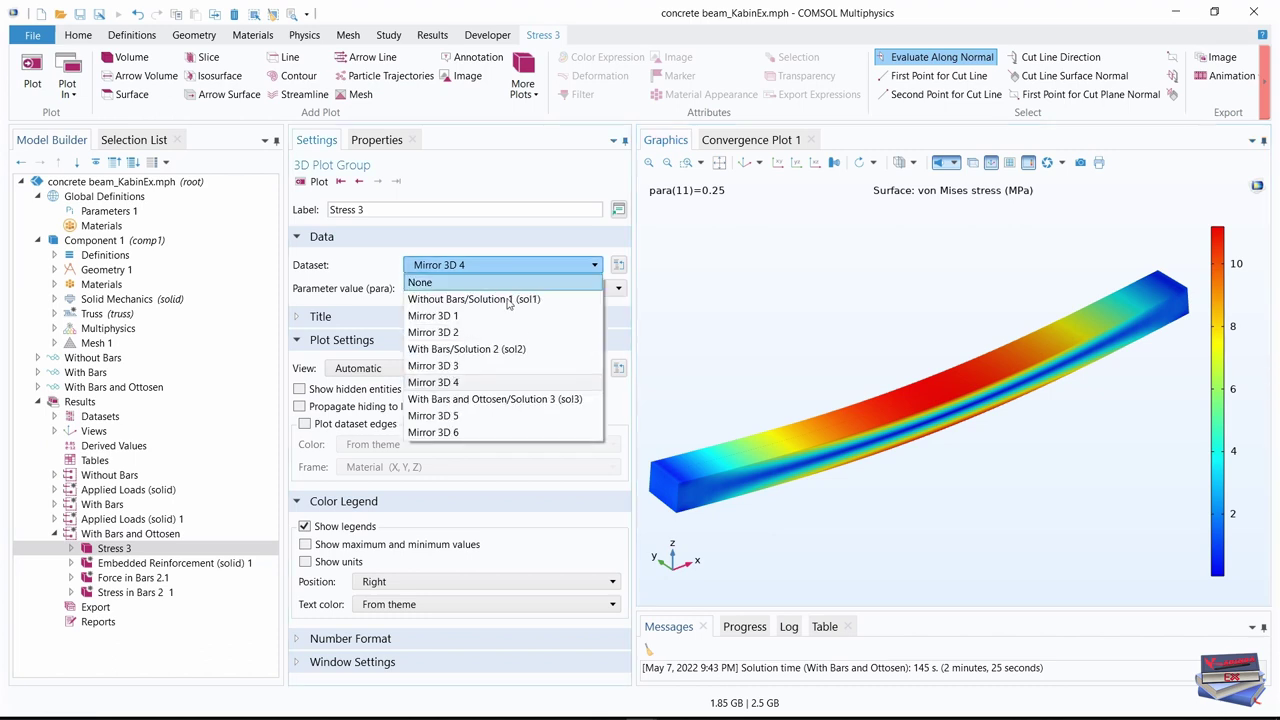
left_click(449, 433)
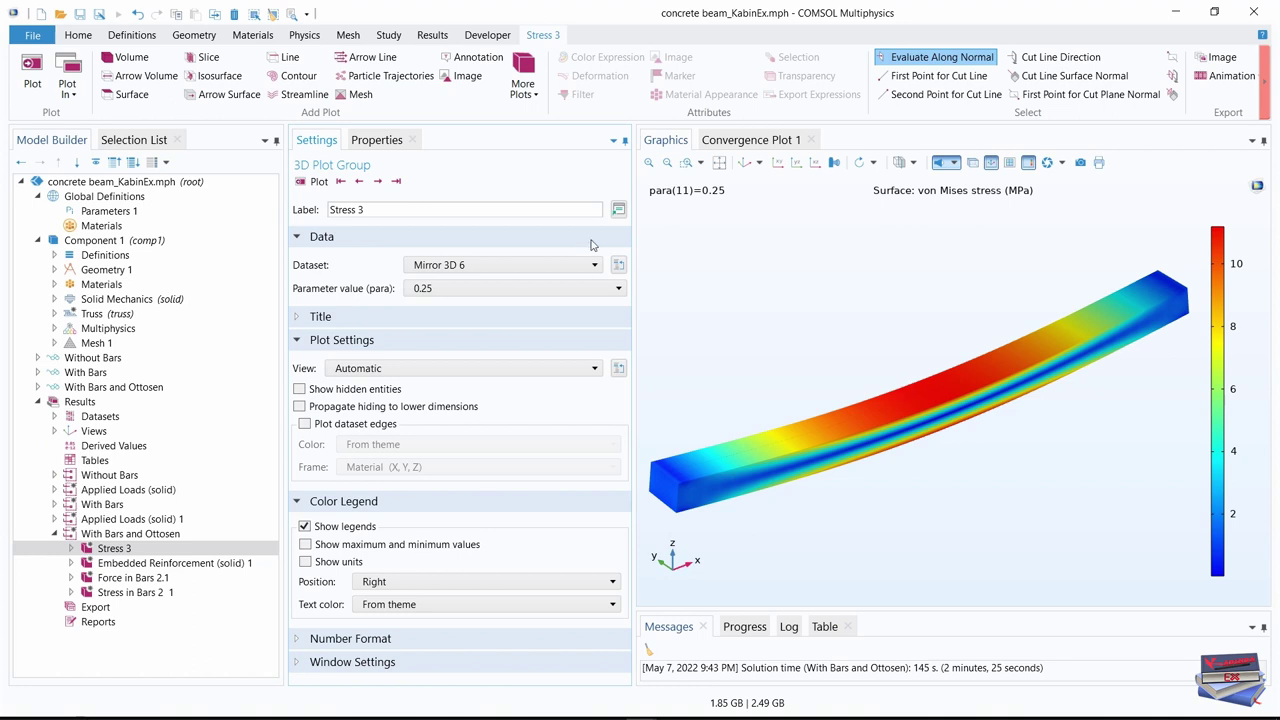
left_click(397, 181)
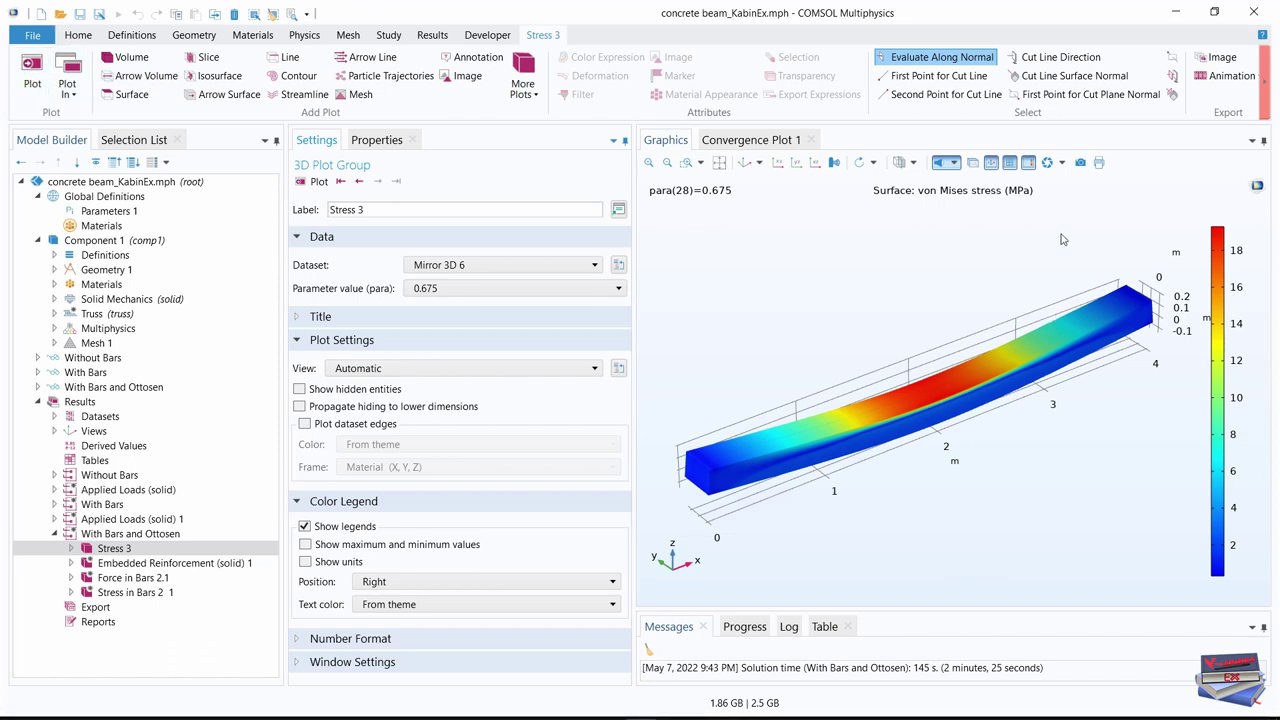
left_click(1011, 165)
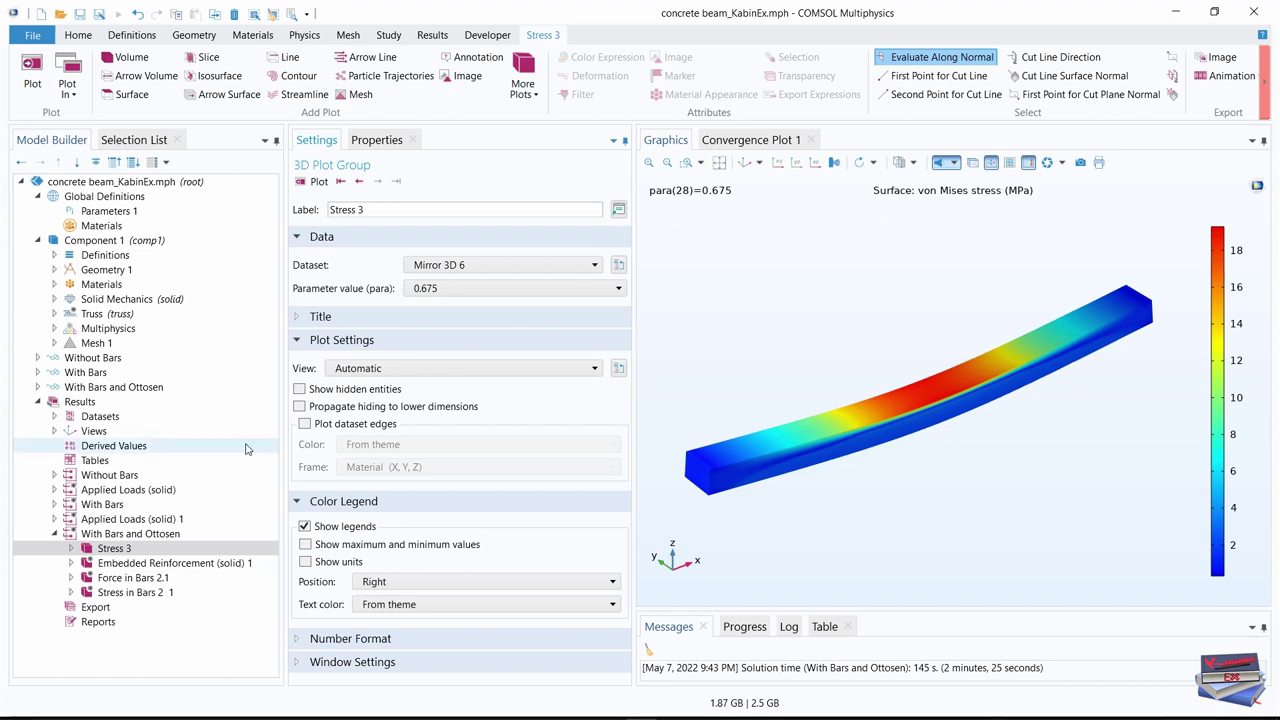
Rename the Force in Bars 2.1 plot group in the With Bars and Ottosen results as "Force in Bars 3"
left_click(130, 579)
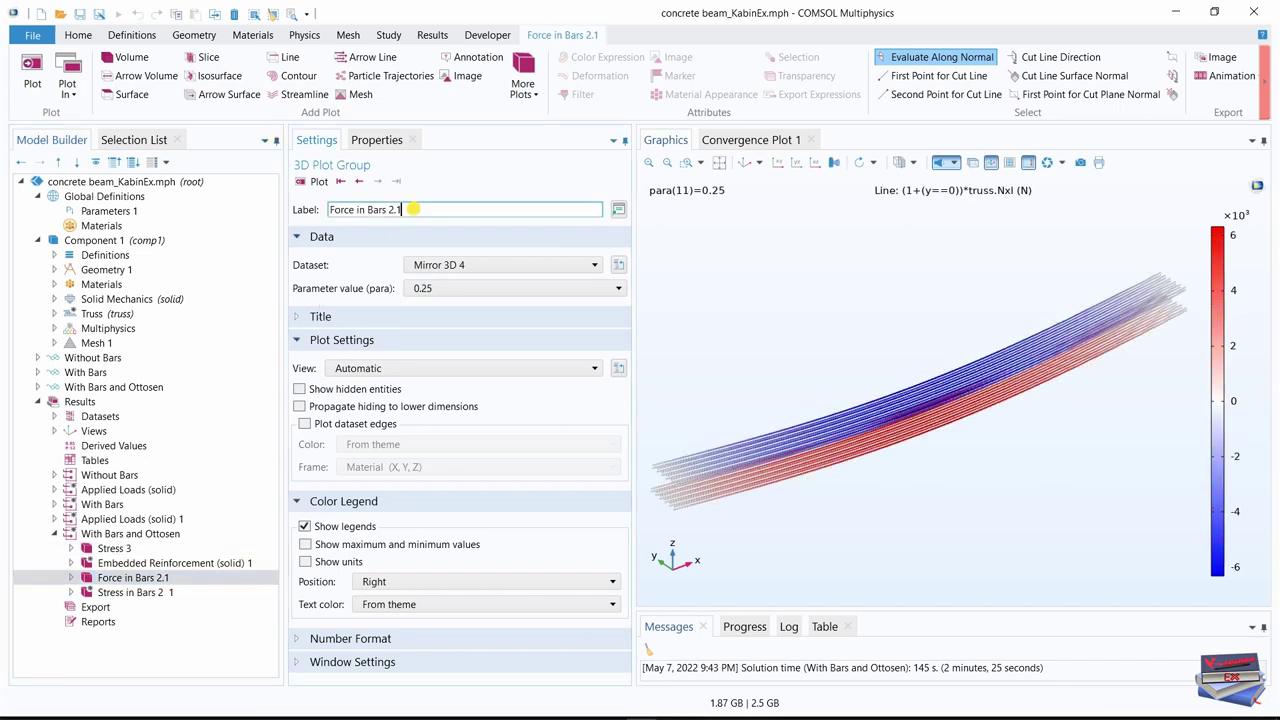
left_click_drag(403, 209, 389, 209)
type("3")
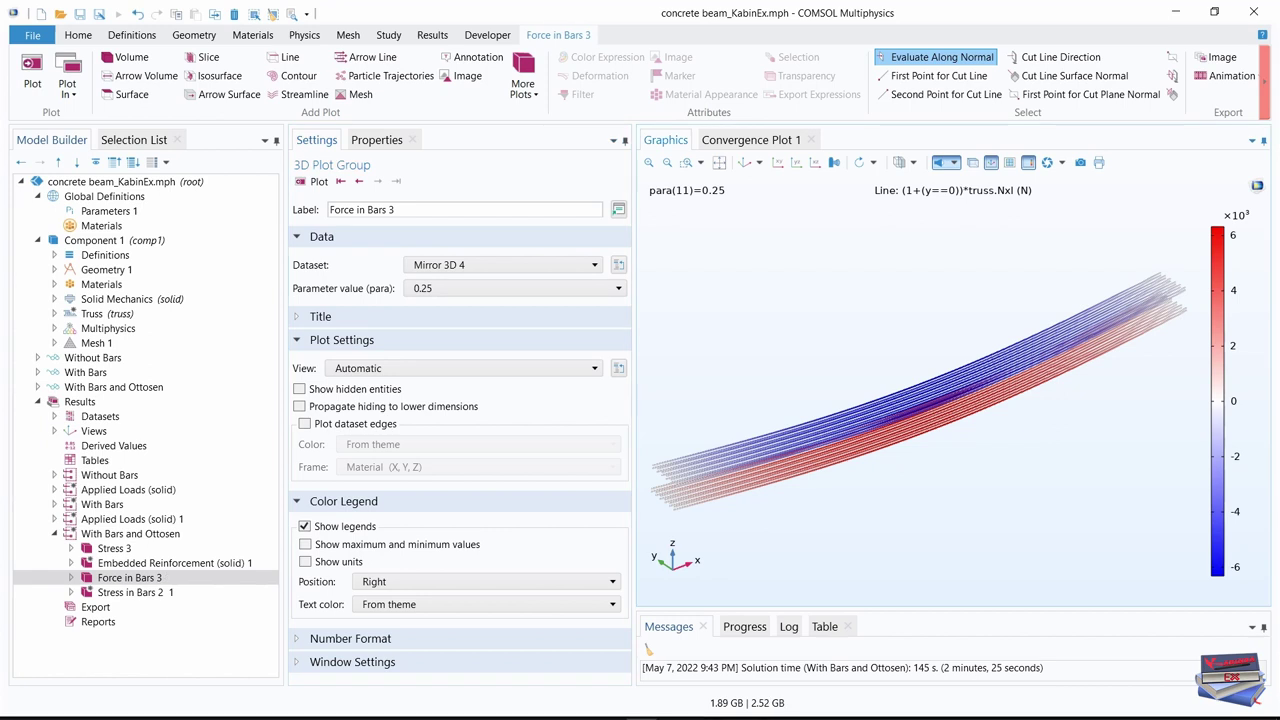
Plot Force in Bars 3 from the Mirror 3D 6 dataset at the last parameter value, 0.675, fitted to the view
left_click(518, 266)
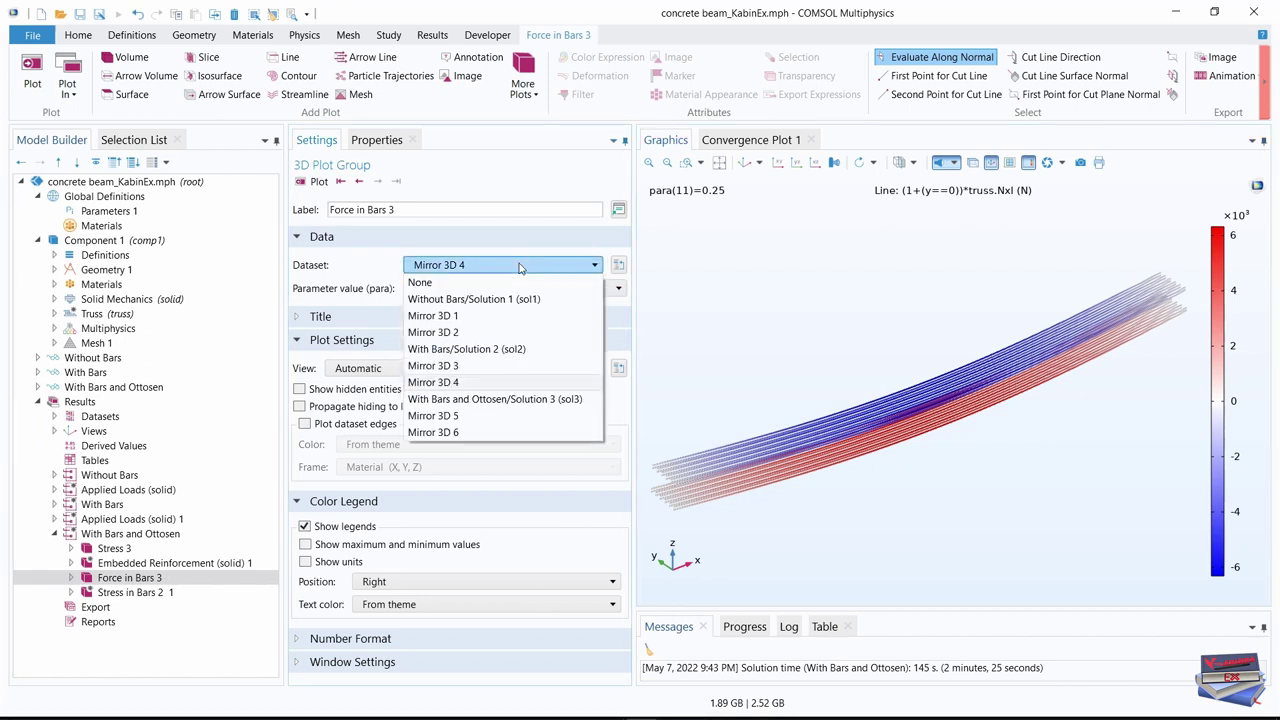
left_click(447, 433)
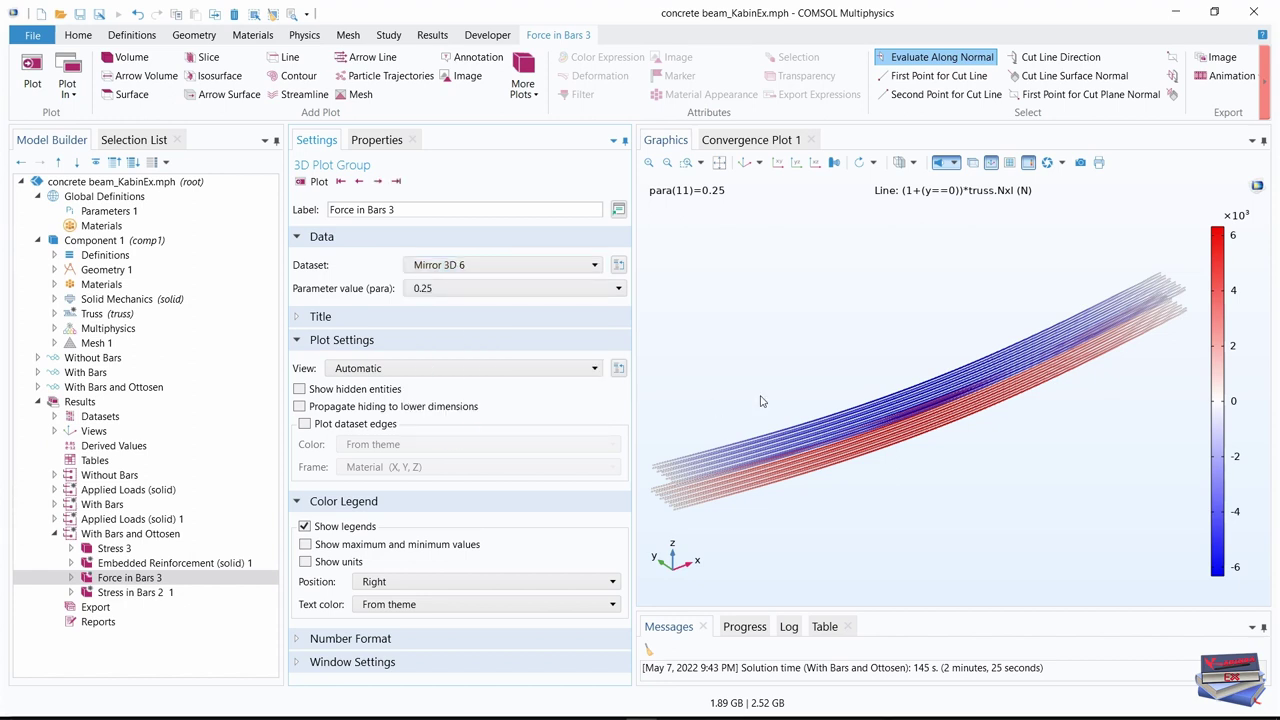
left_click(396, 181)
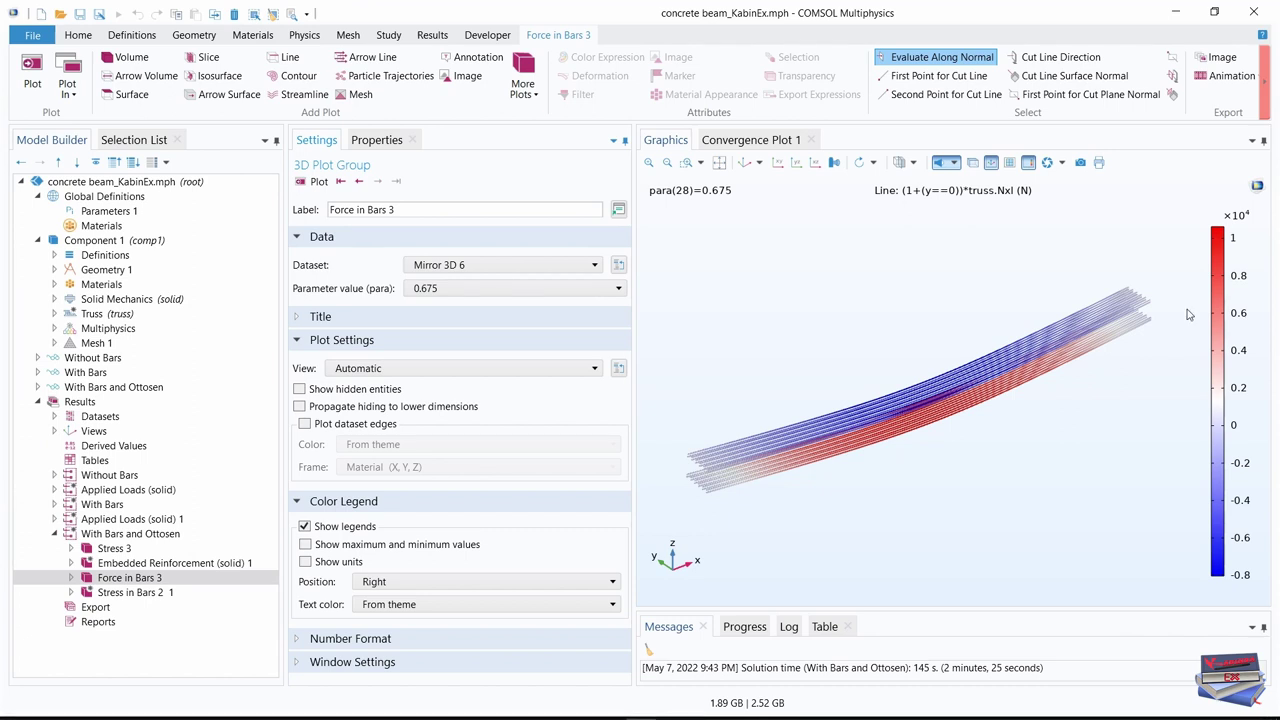
left_click(719, 163)
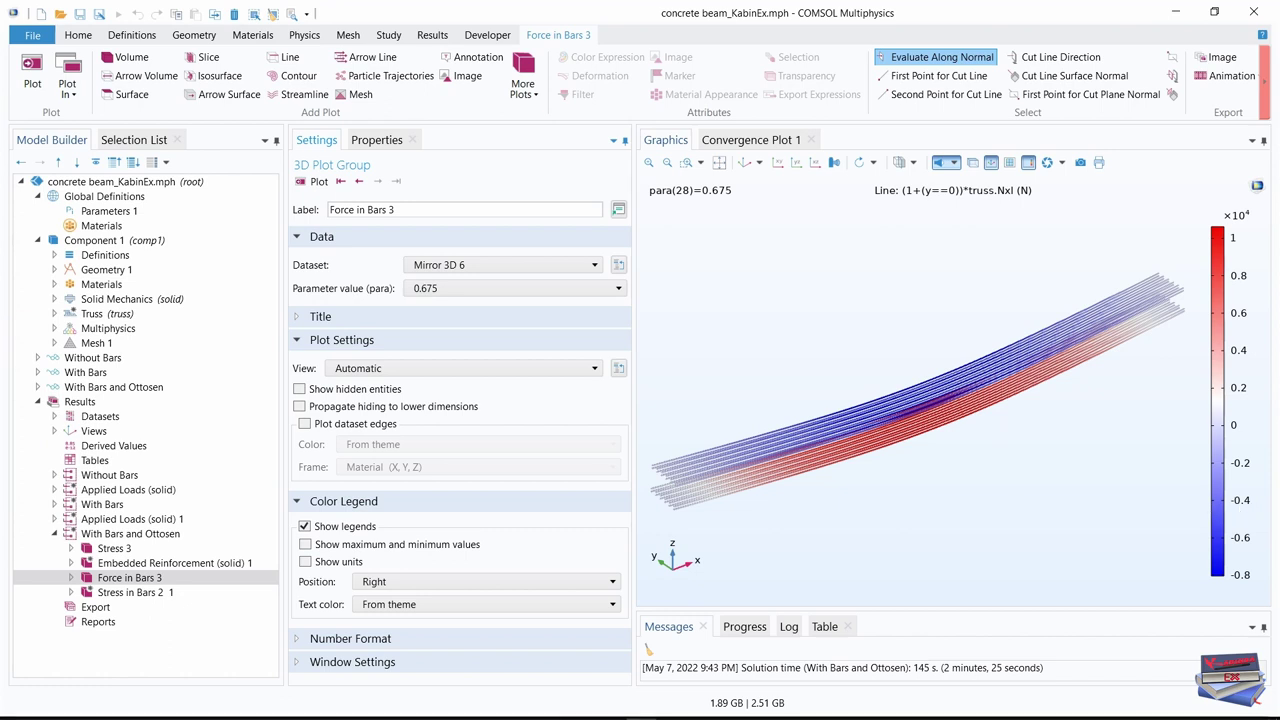
Rename the last plot group in the With Bars and Ottosen results as "Stress in Bars 3"
left_click(122, 592)
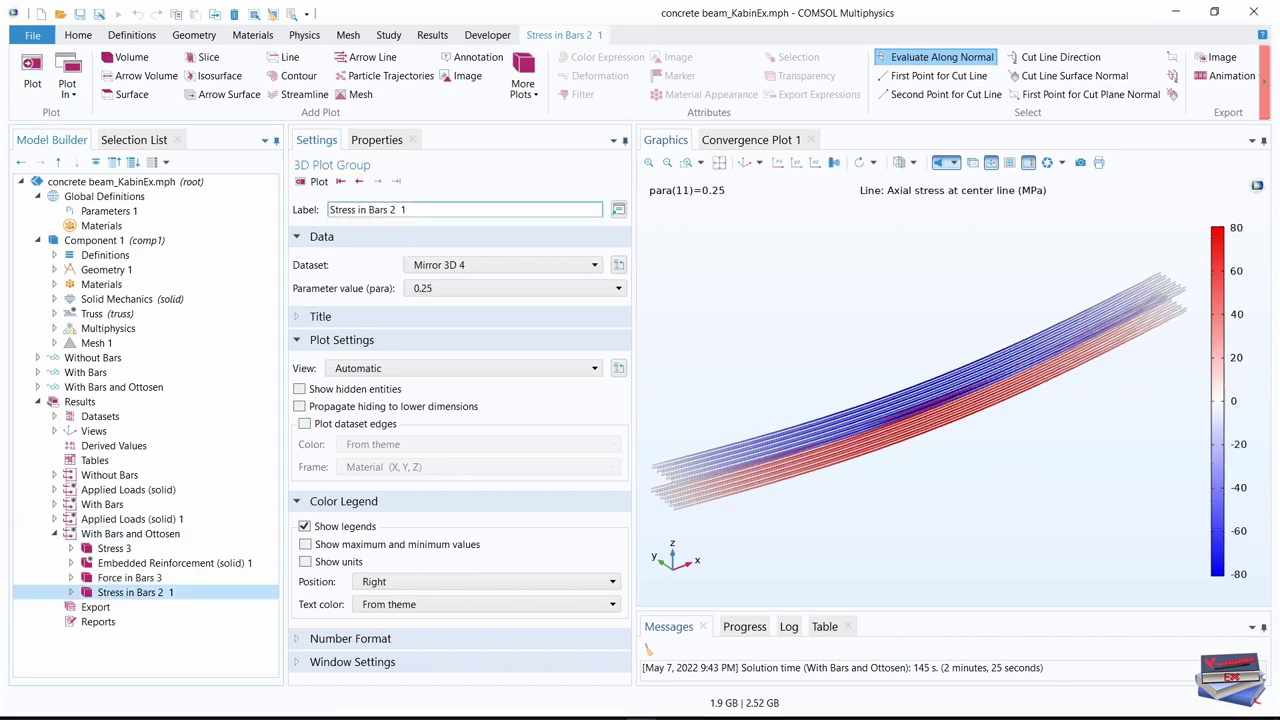
left_click_drag(405, 209, 387, 209)
type("rs 3")
key("Return")
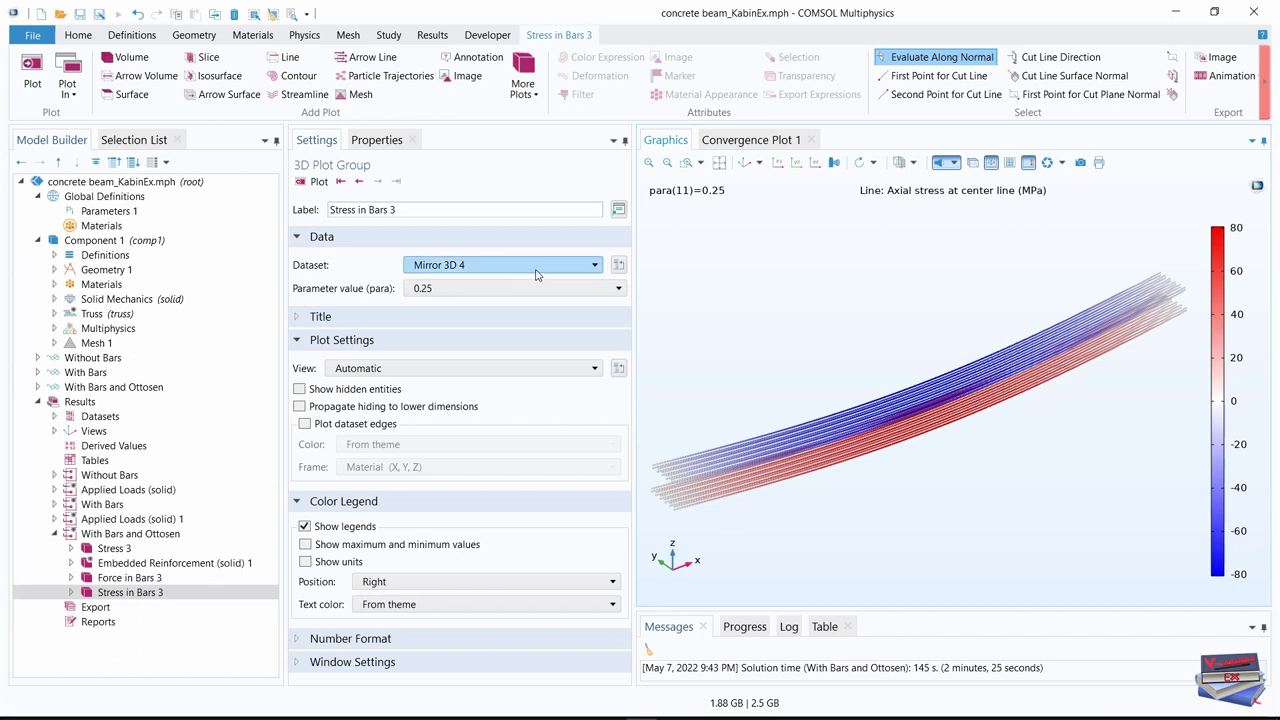
Plot Stress in Bars 3 from the Mirror 3D 6 dataset at the last parameter value, 0.675
left_click(571, 268)
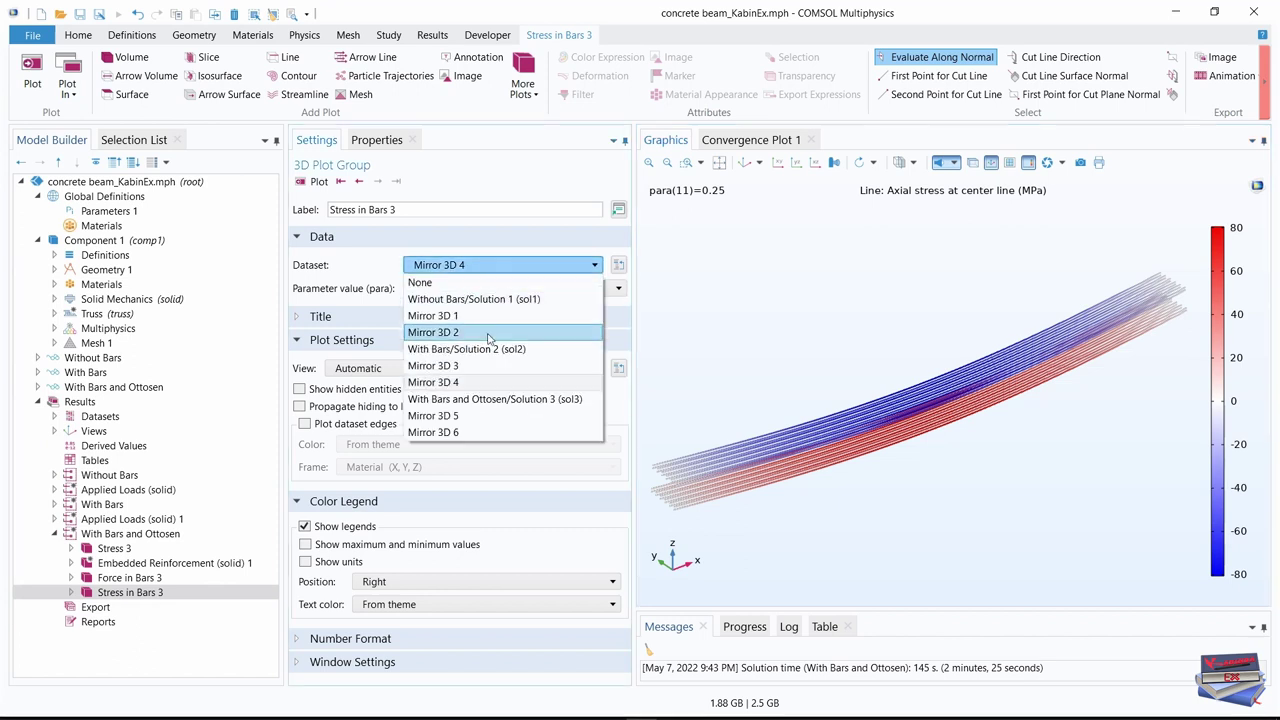
left_click(452, 434)
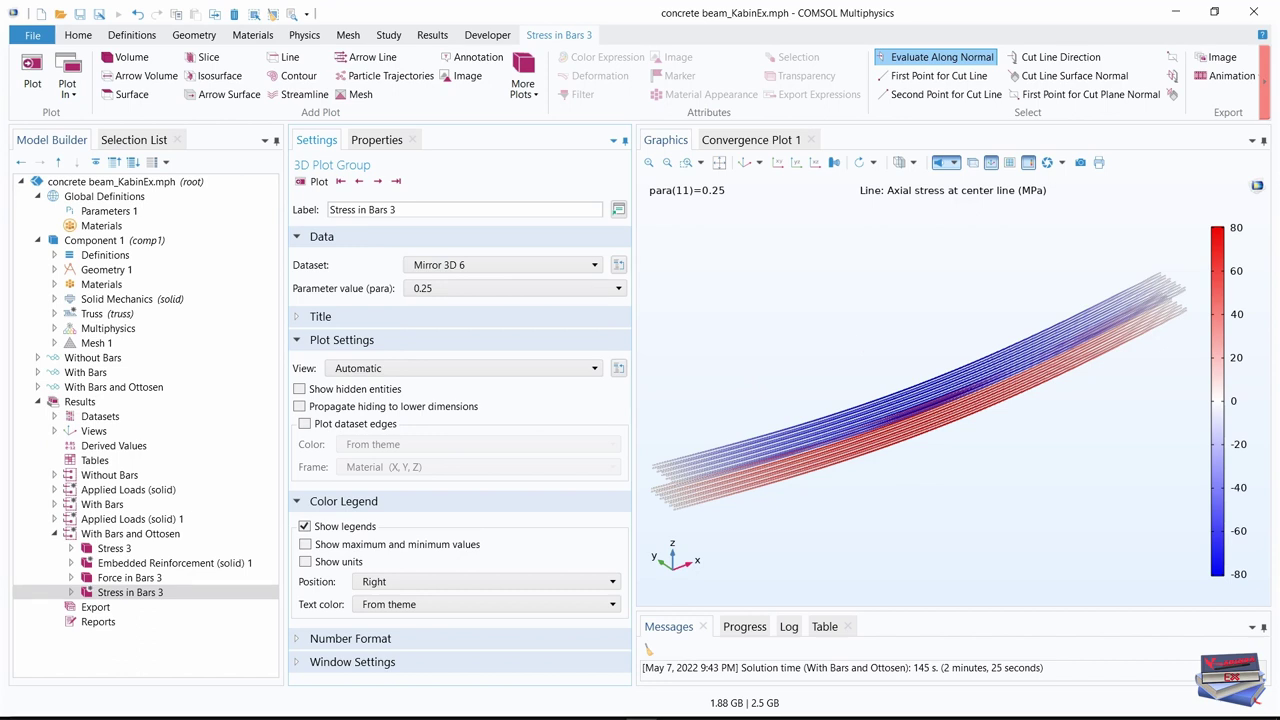
left_click(396, 181)
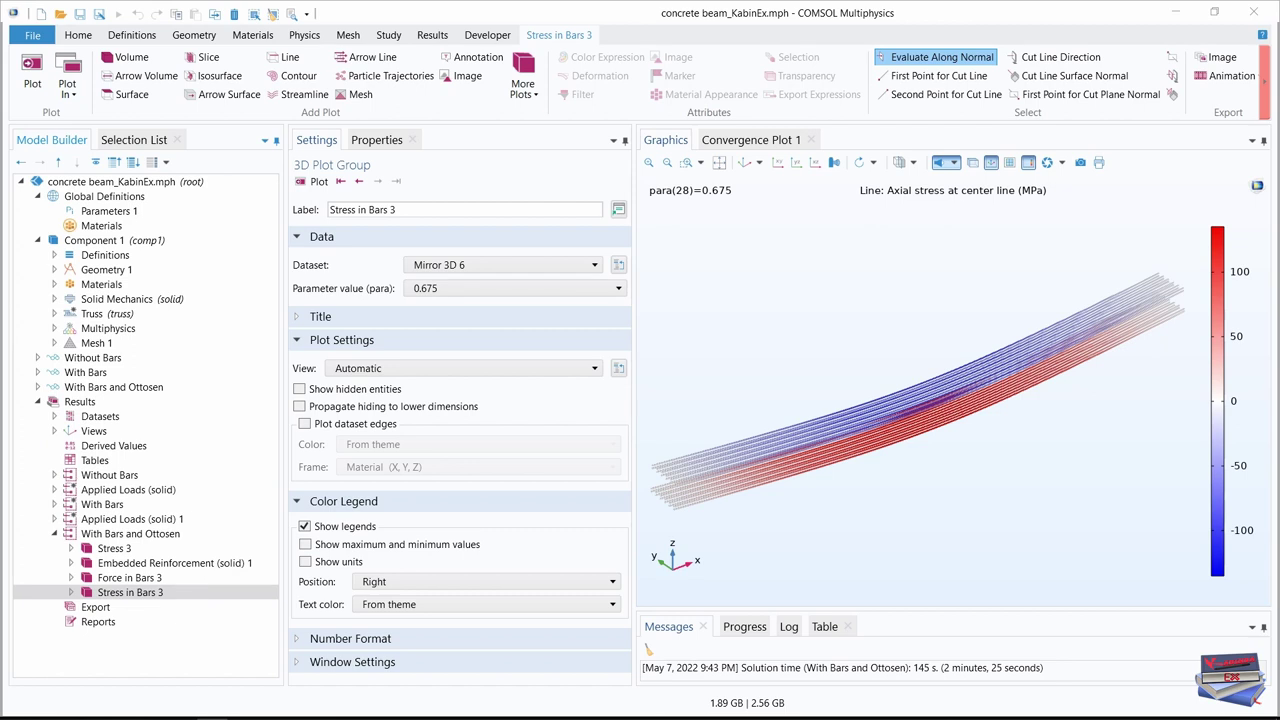
Add a 3D plot group labelled "Plastic Region" to the With Bars and Ottosen results, using the Mirror 3D 6 dataset
left_click(432, 35)
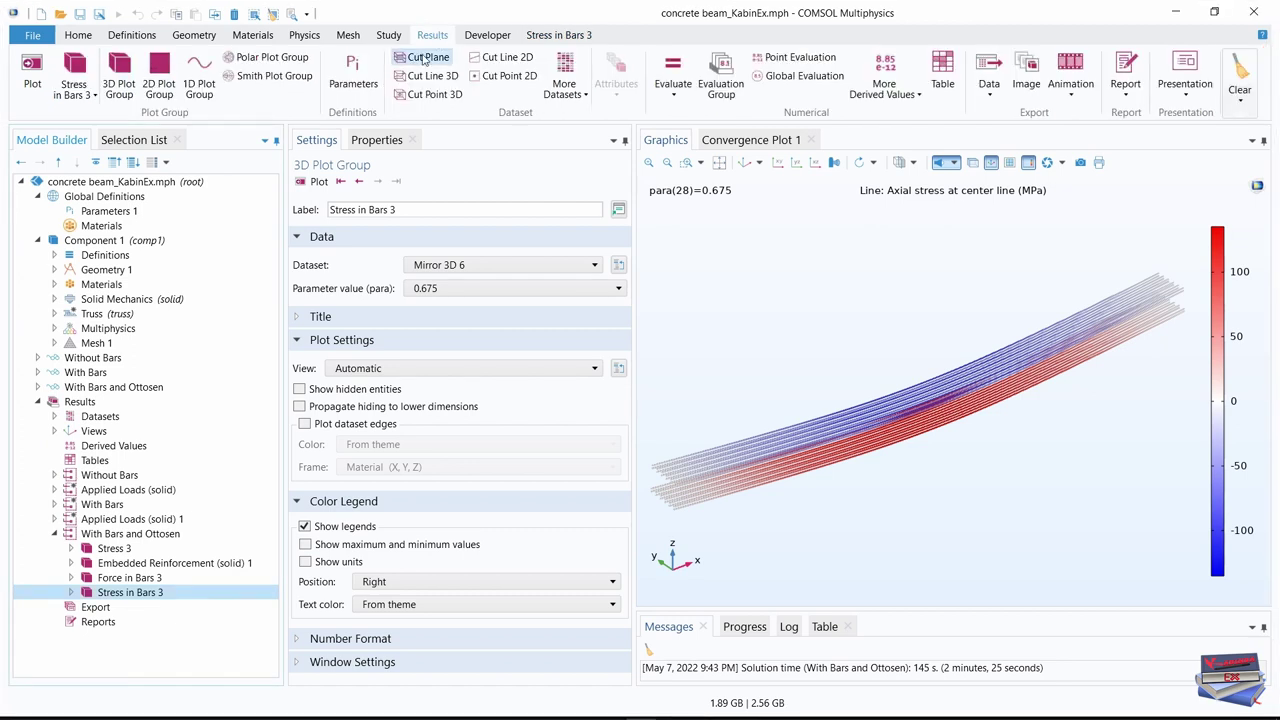
left_click(119, 88)
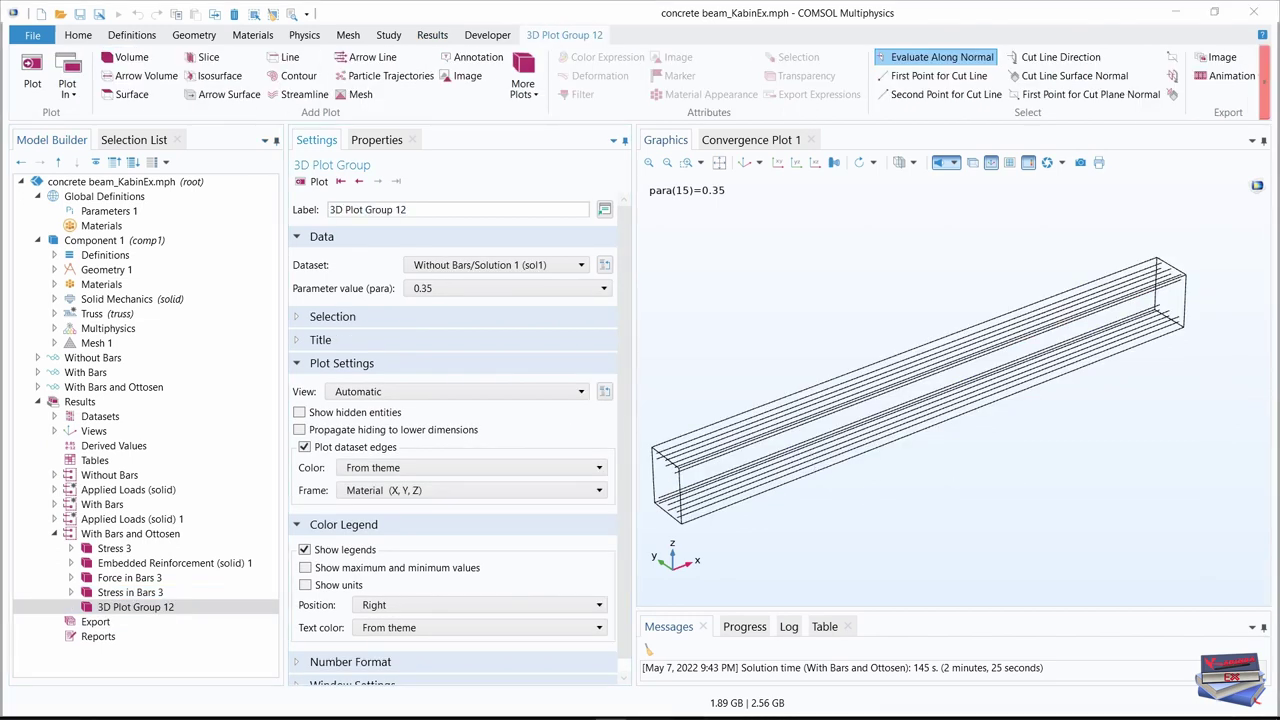
left_click(334, 209)
type("Plastic Region")
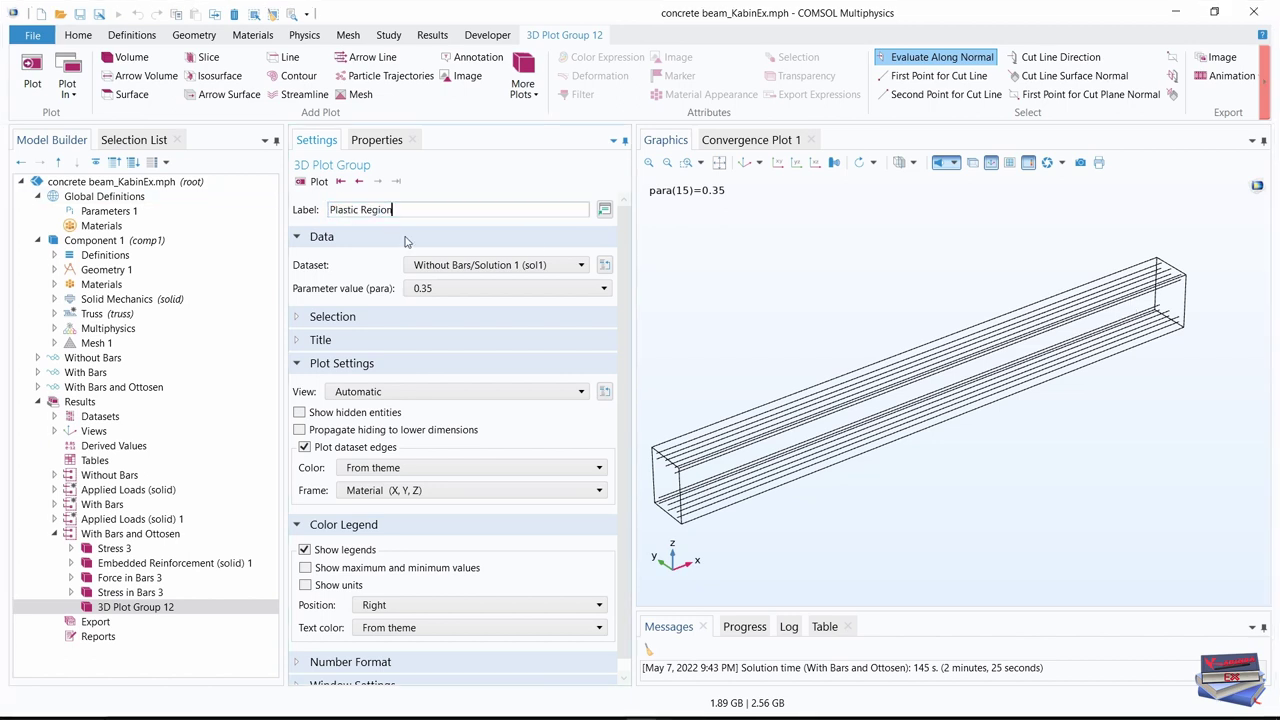
key("Return")
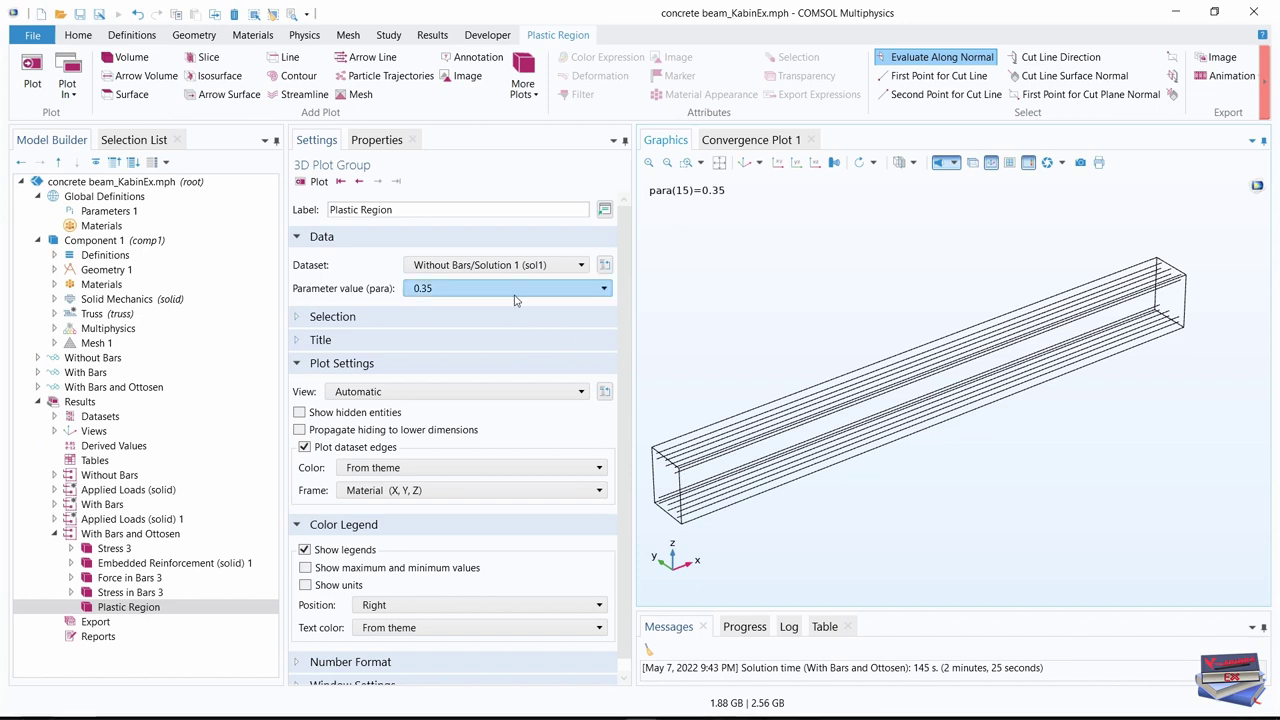
left_click(554, 265)
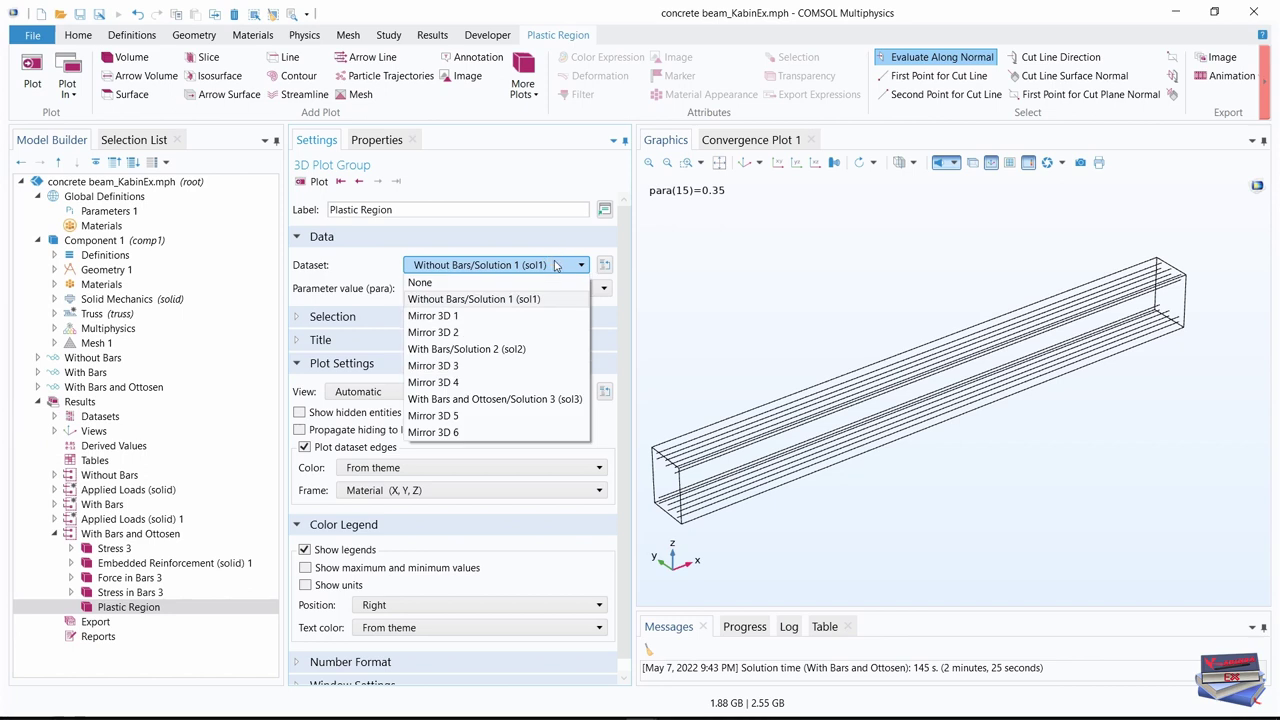
left_click(457, 433)
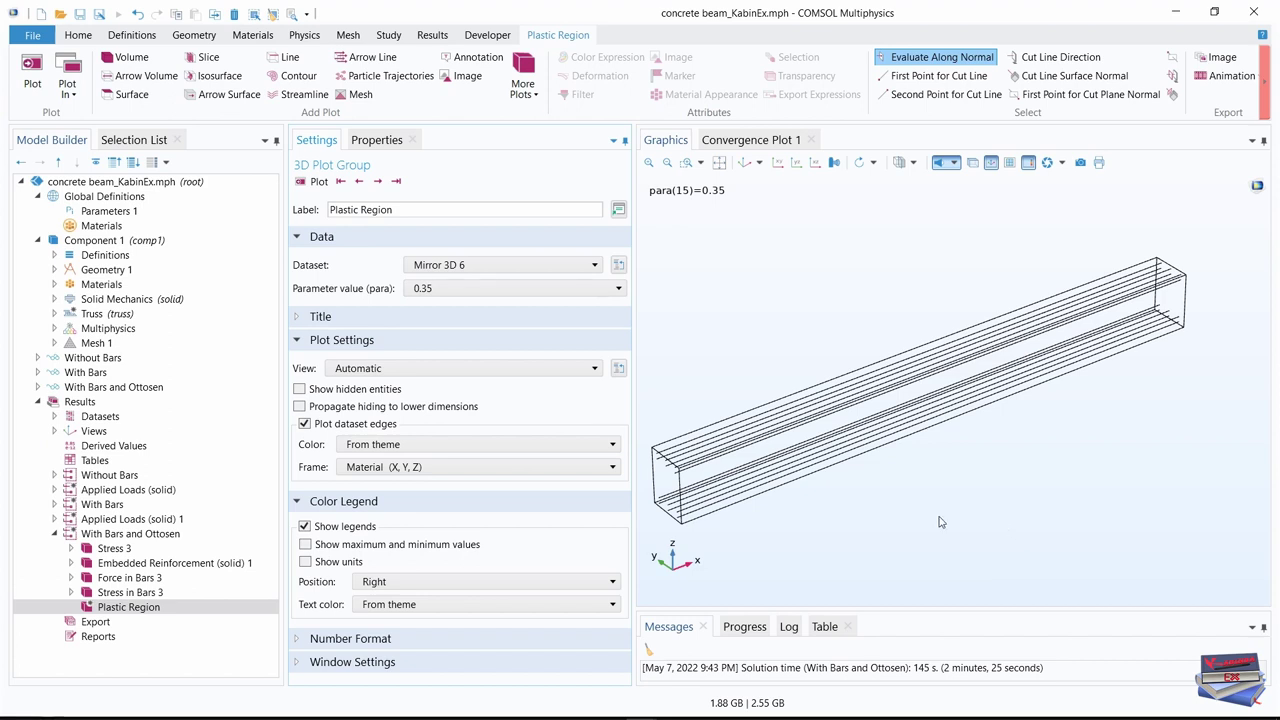
Add a surface plot to Plastic Region with the Solid Mechanics equivalent plastic strain, solid.epe, as its expression
left_click(112, 608)
right_click(114, 608)
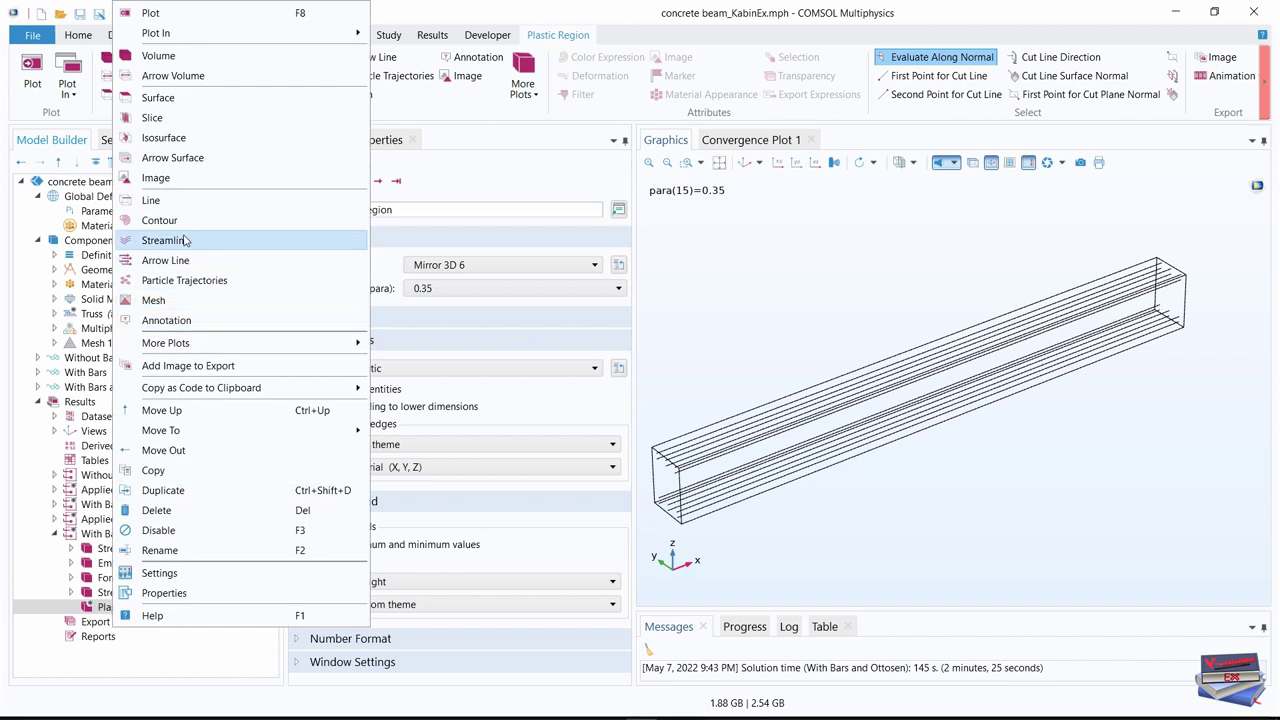
left_click(165, 98)
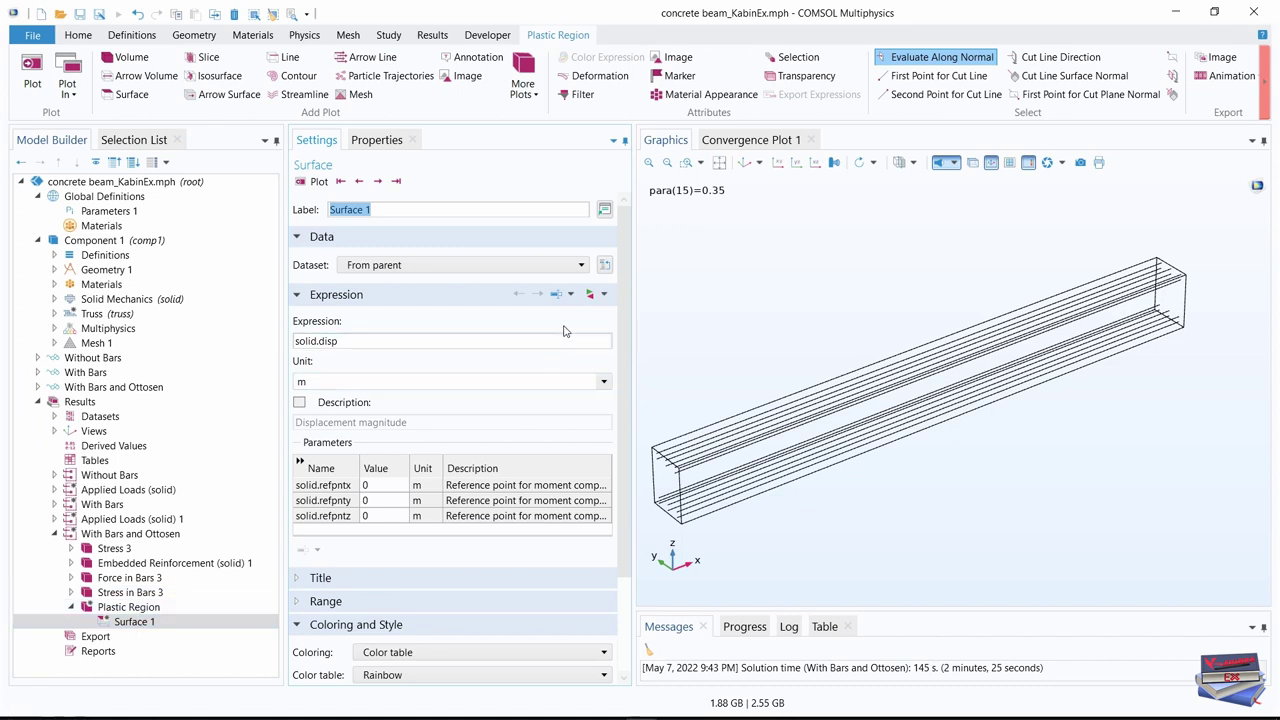
left_click(591, 295)
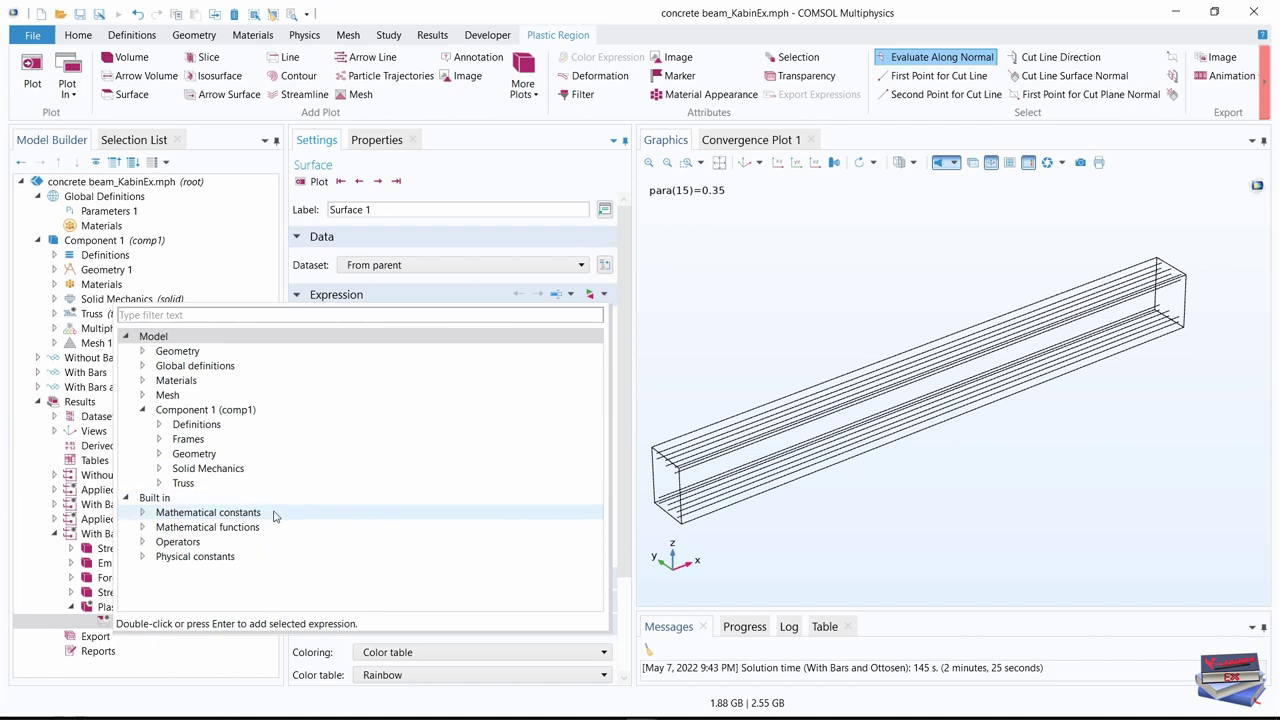
left_click(159, 468)
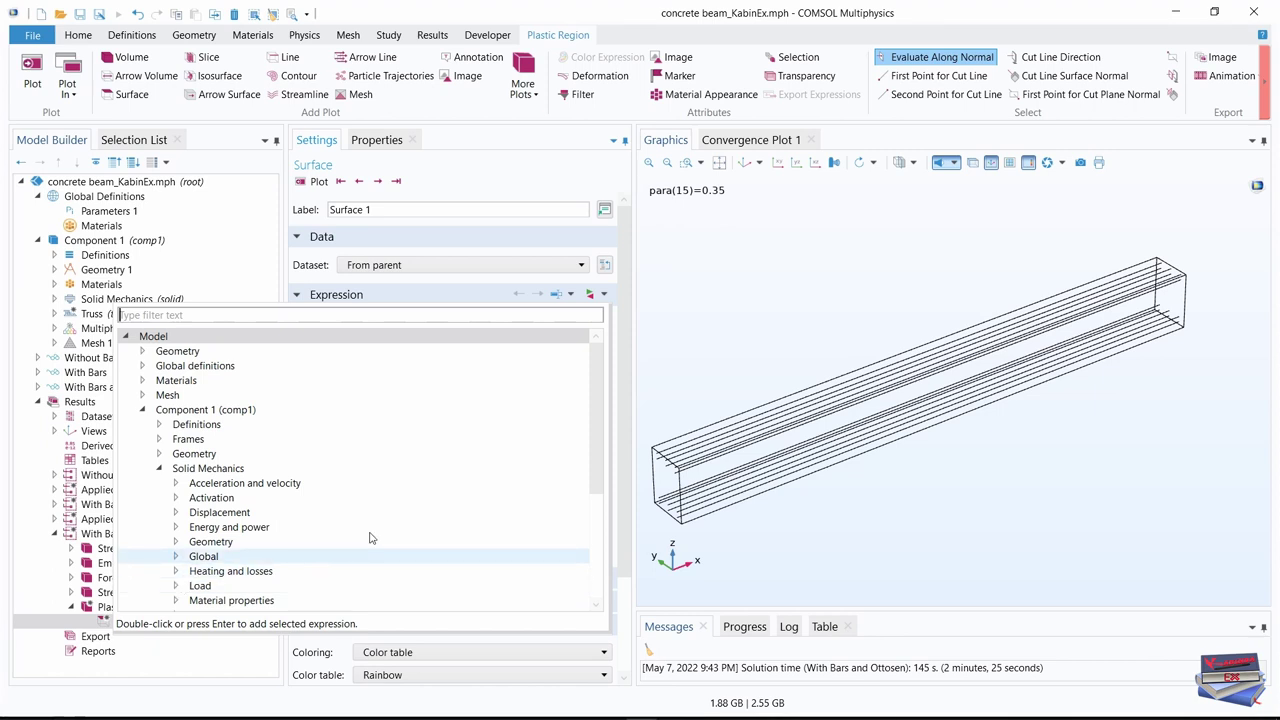
left_click_drag(597, 405, 592, 476)
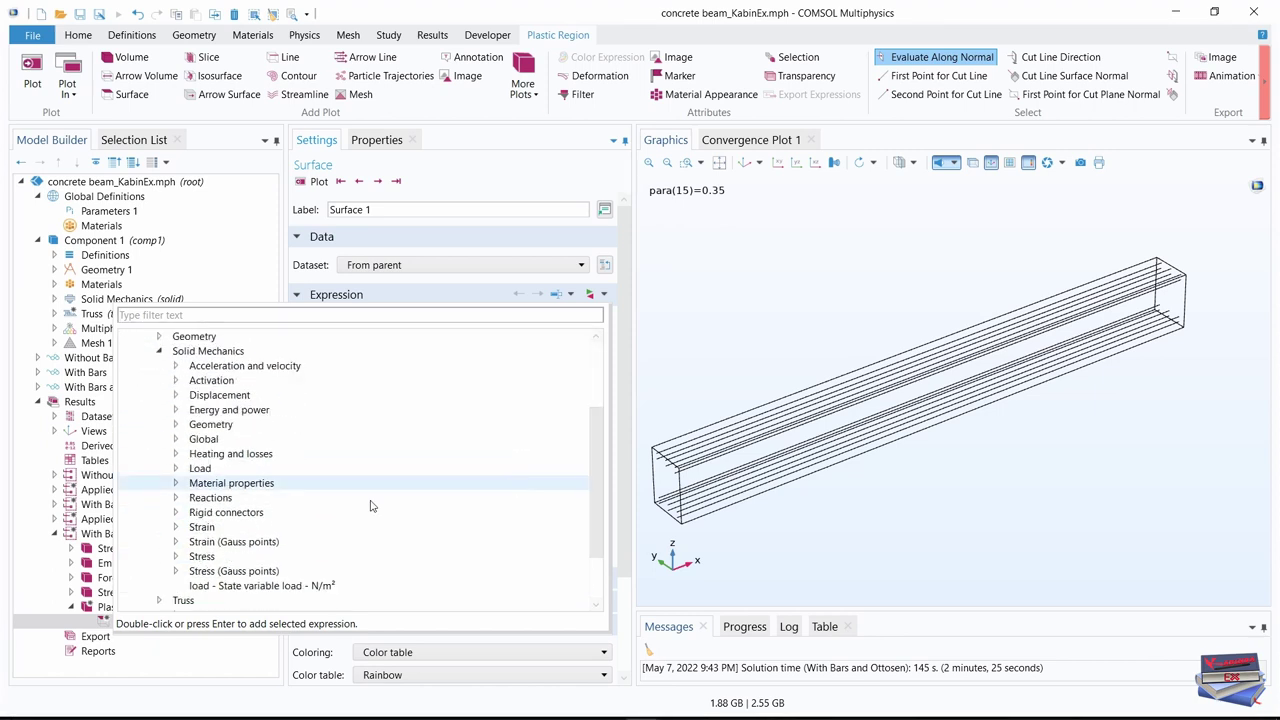
left_click(175, 527)
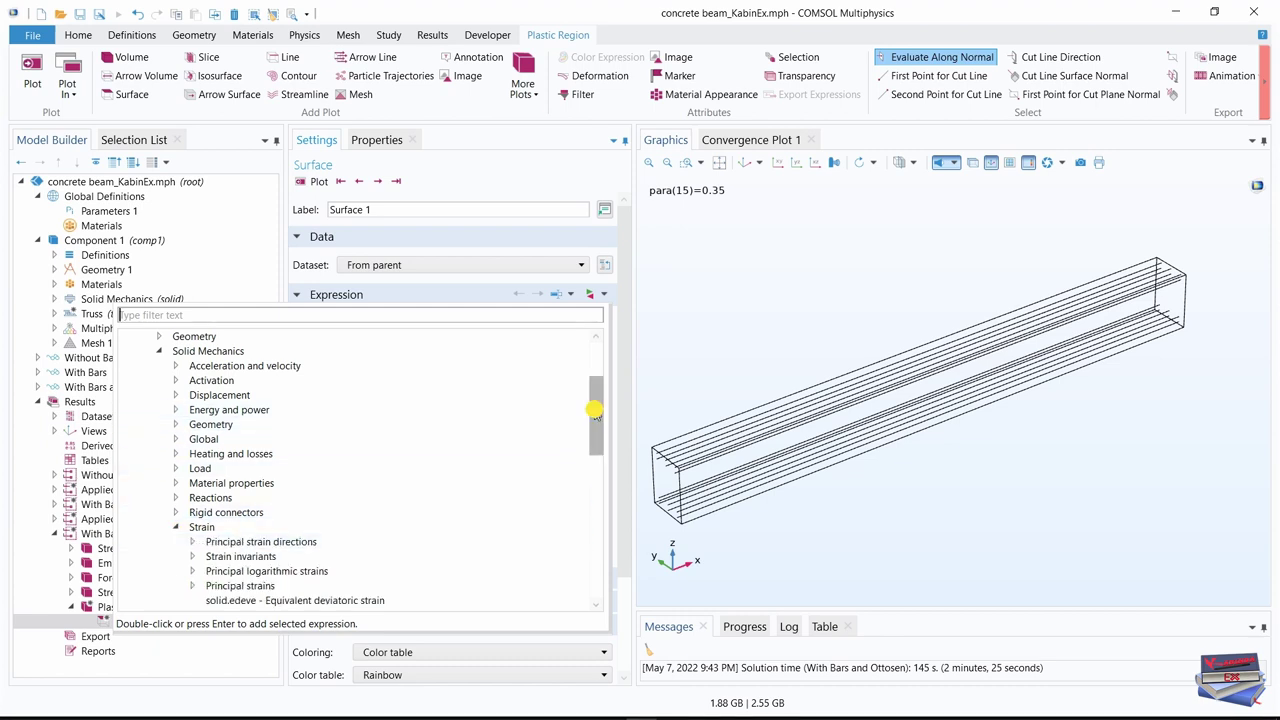
left_click_drag(594, 408, 594, 442)
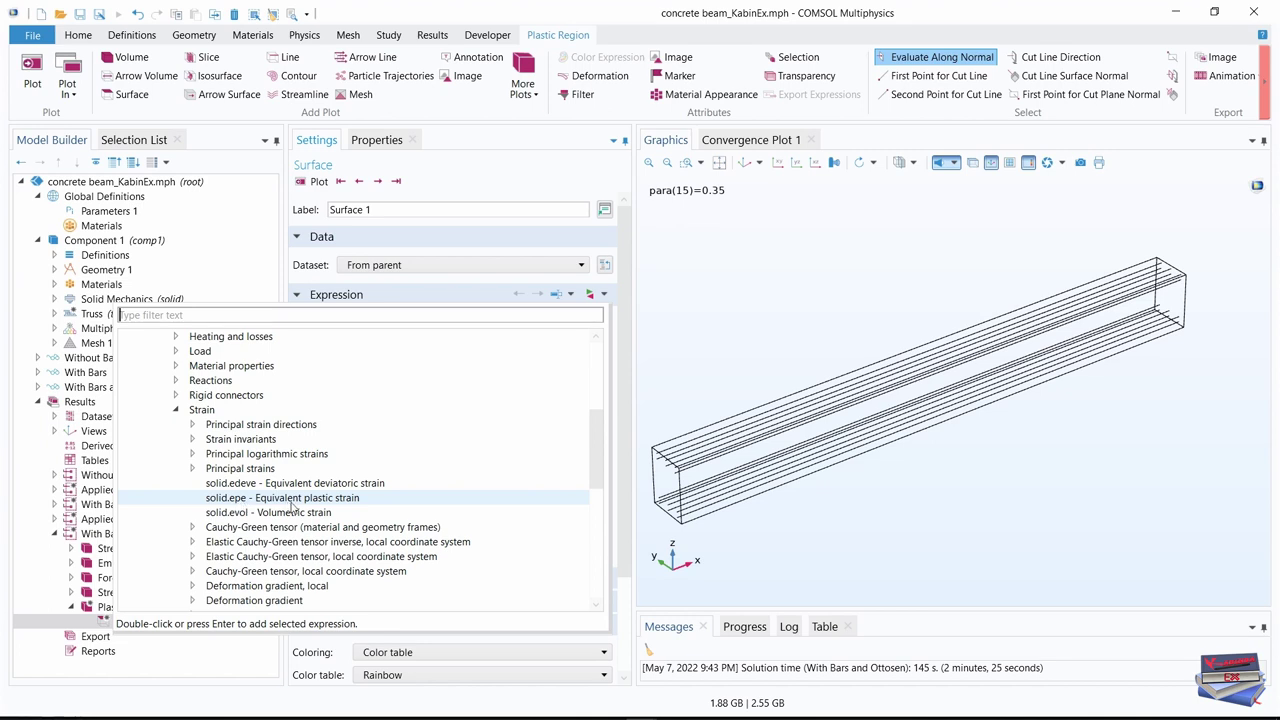
double_click(242, 498)
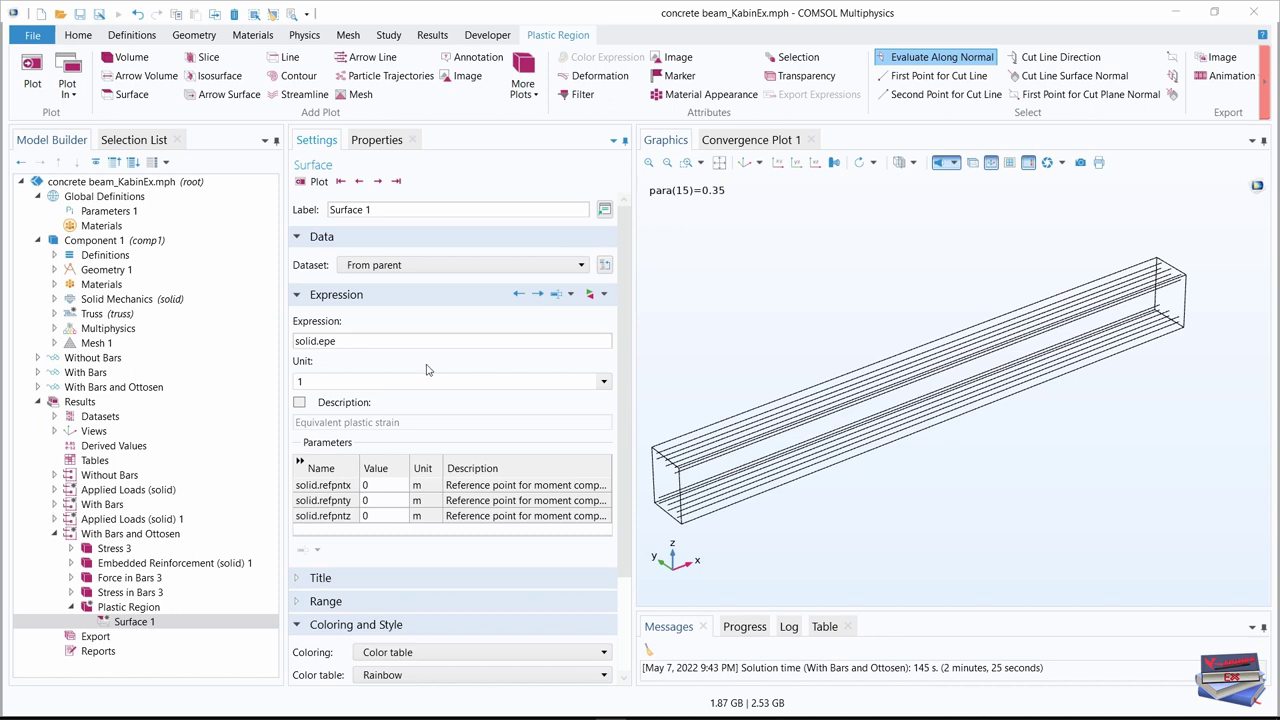
Change the surface plot's expression to solid.epe>0
double_click(302, 341)
right_click(302, 345)
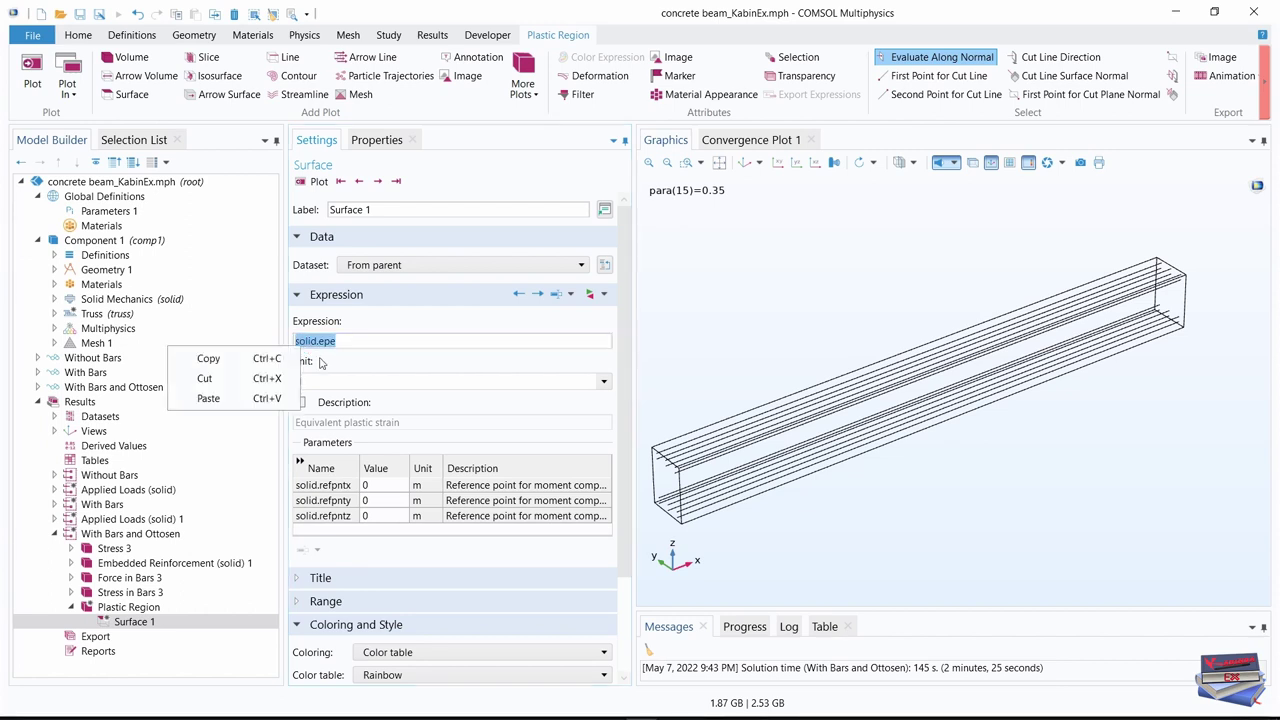
left_click(205, 392)
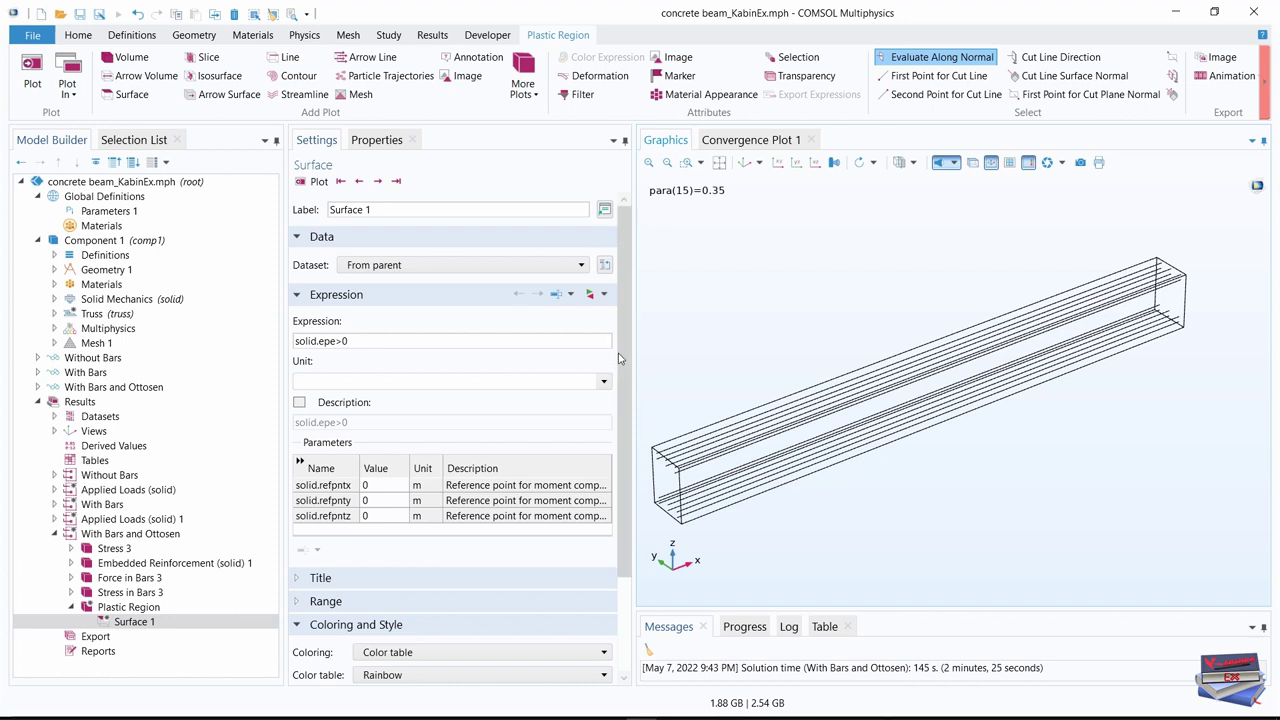
Turn off the surface plot's color legend and set its quality to Finer resolution with smoothing set to None
scroll(626, 343, "down", 3)
left_click(299, 571)
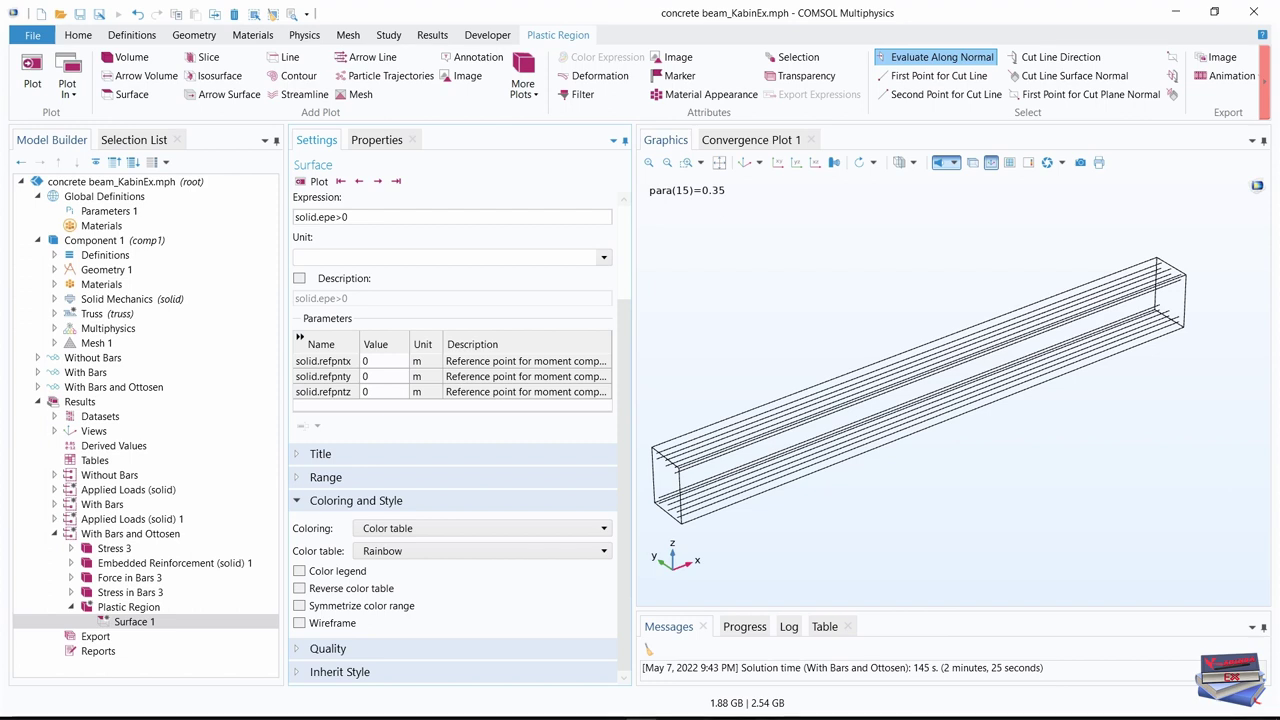
left_click(325, 648)
left_click_drag(622, 390, 622, 450)
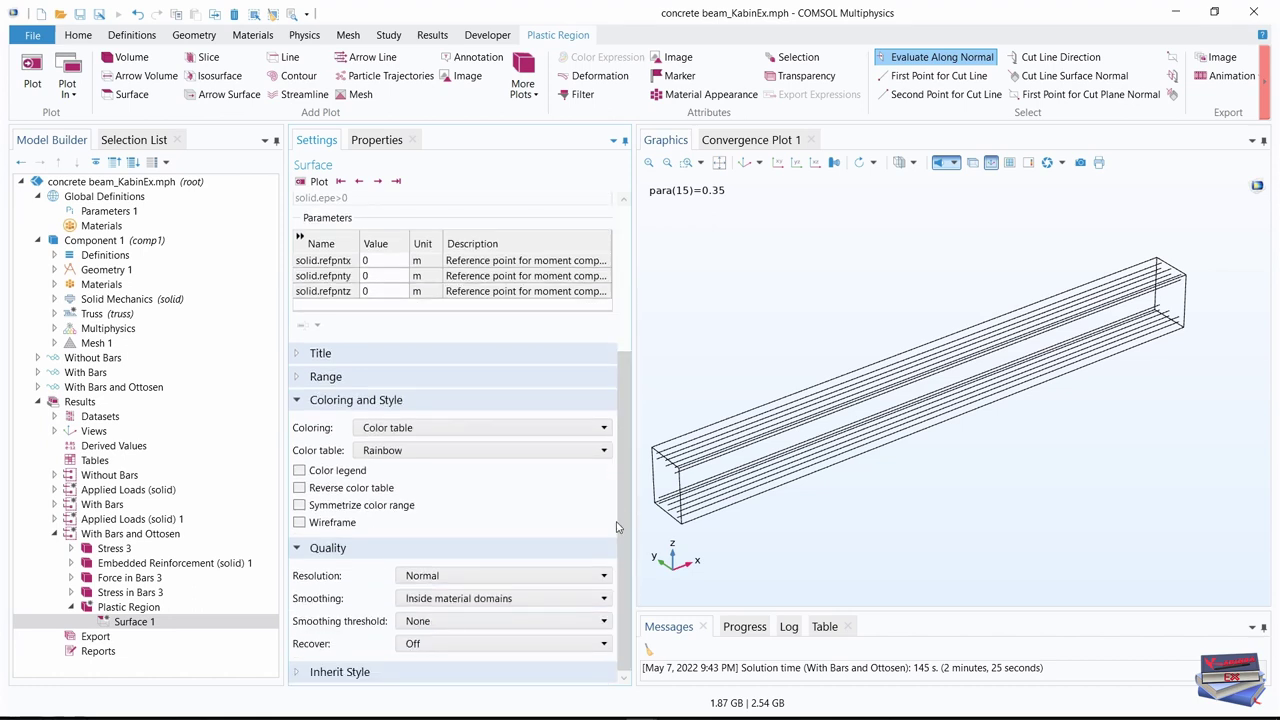
left_click(509, 575)
left_click(447, 609)
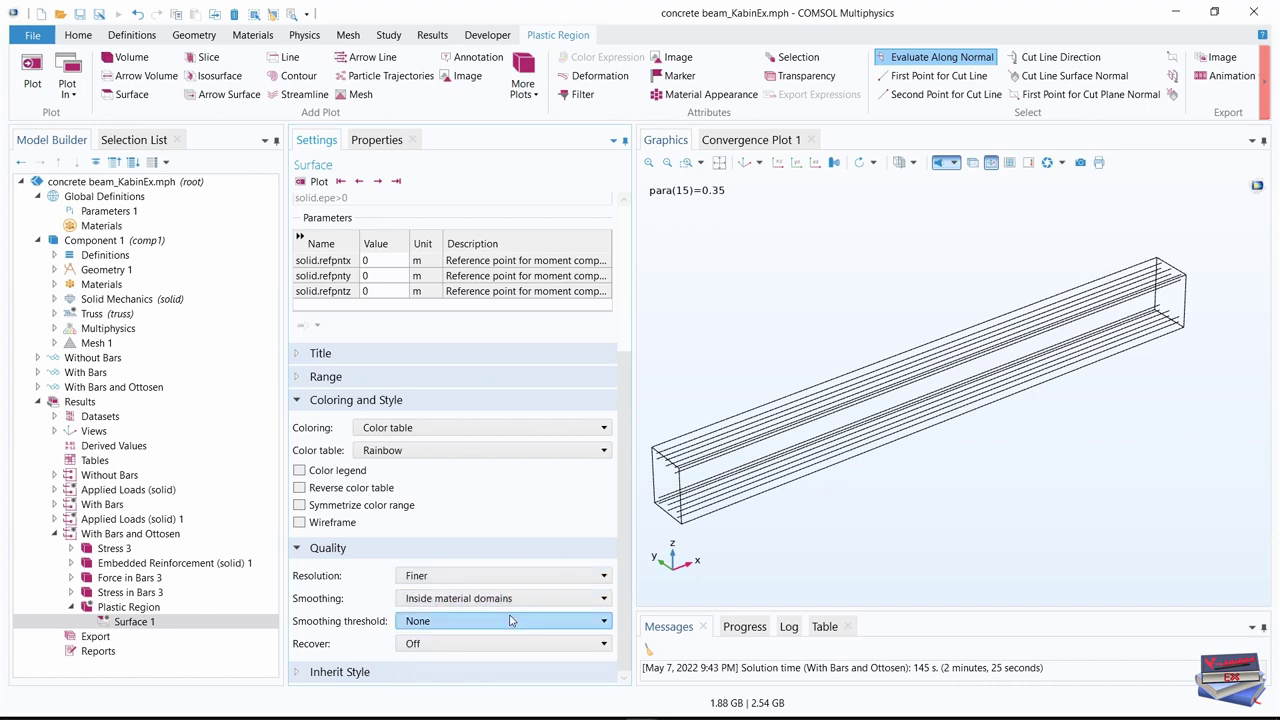
left_click(498, 598)
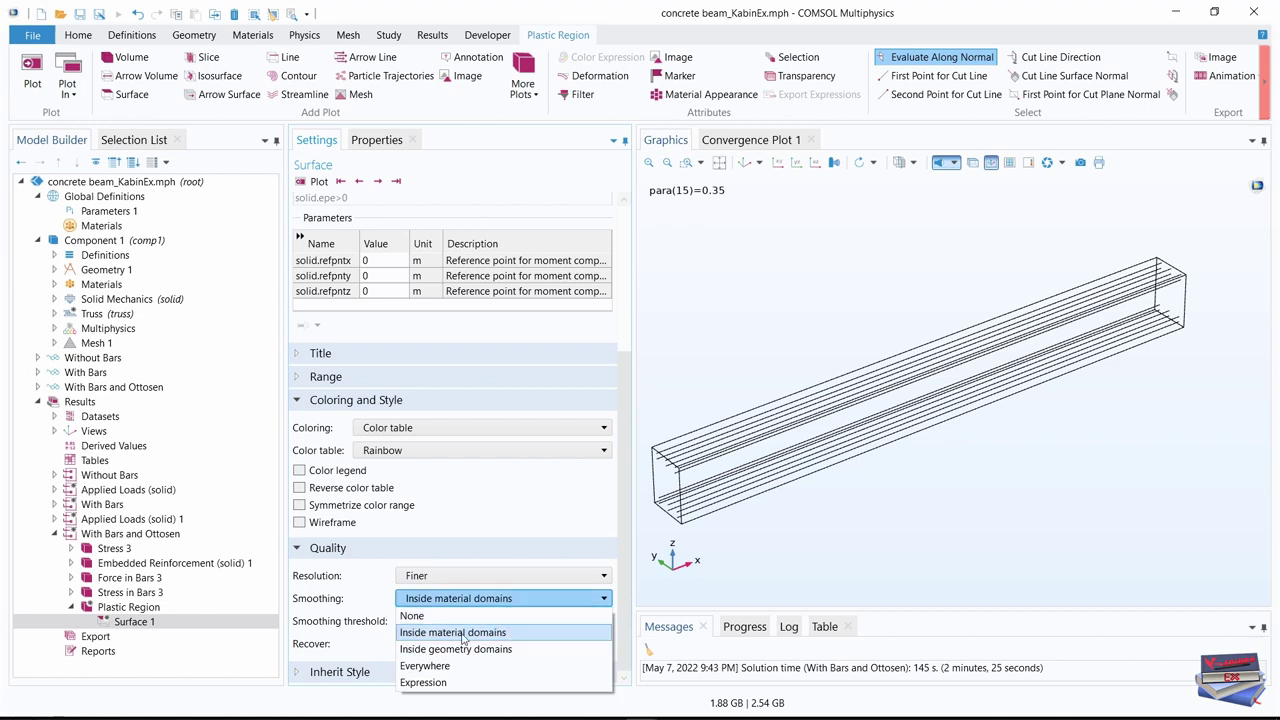
left_click(413, 615)
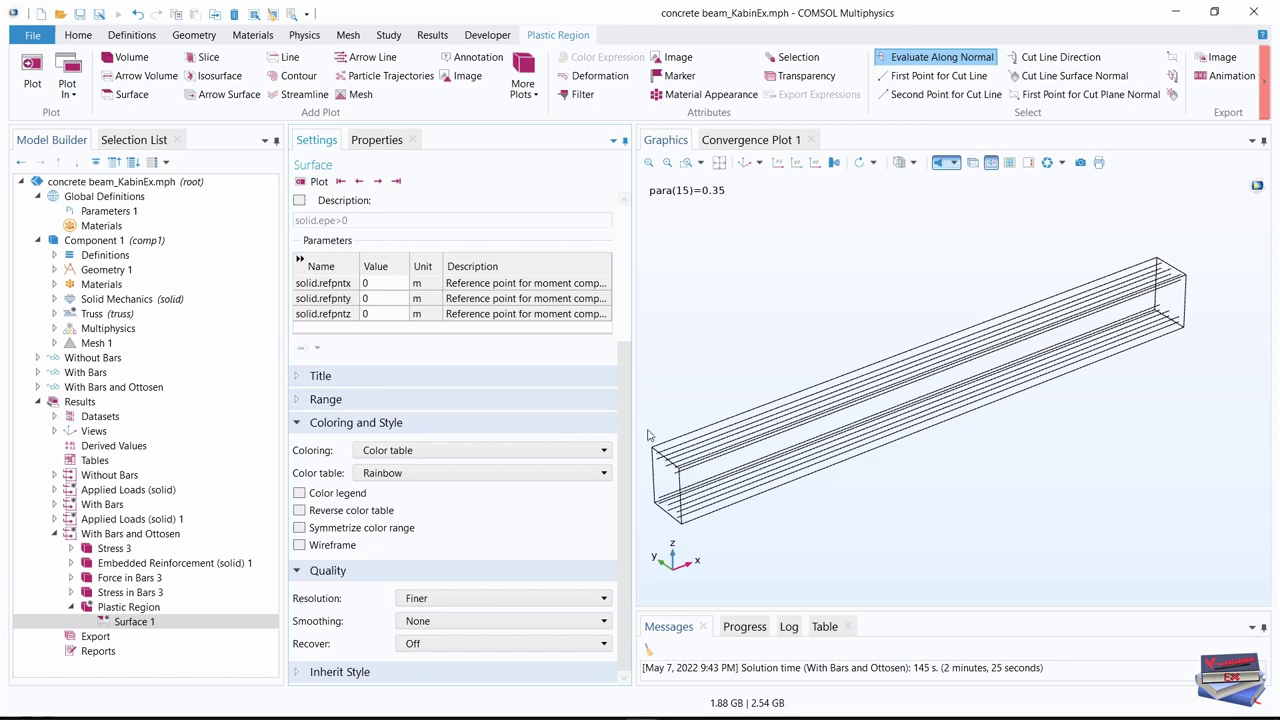
Add a Deformation to Surface 1 in the Plastic Region plot group
right_click(139, 624)
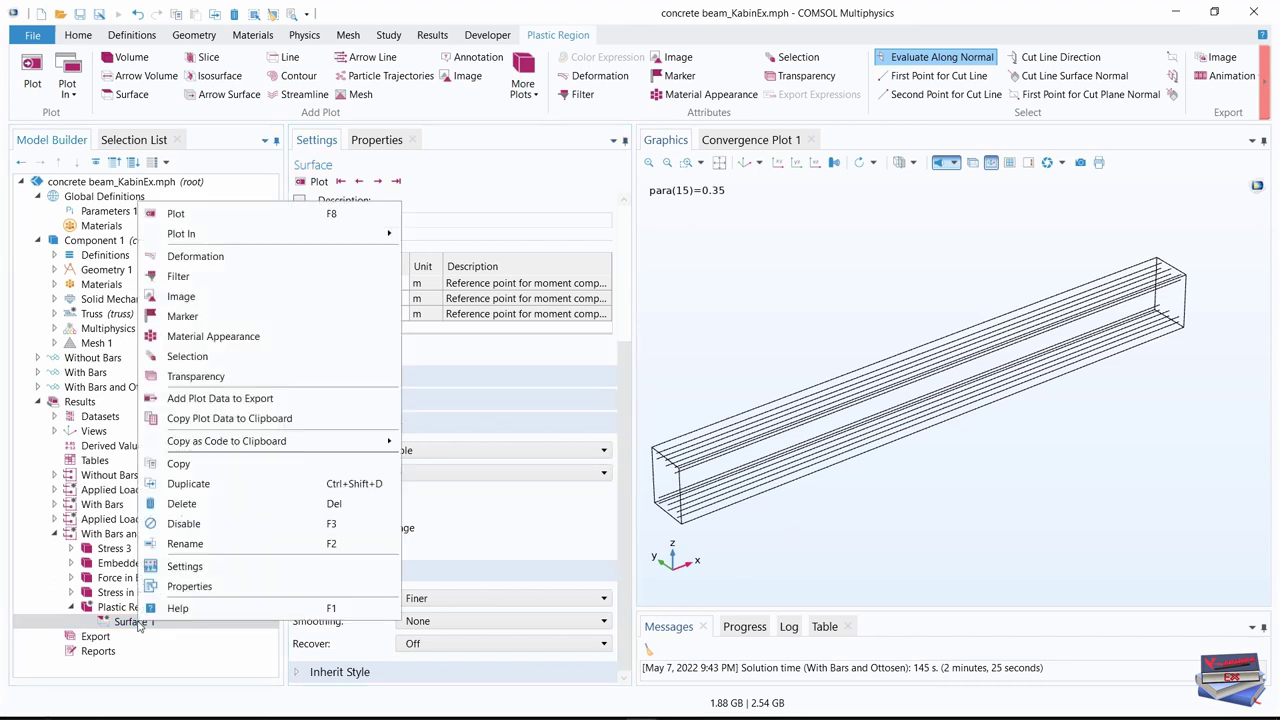
left_click(195, 256)
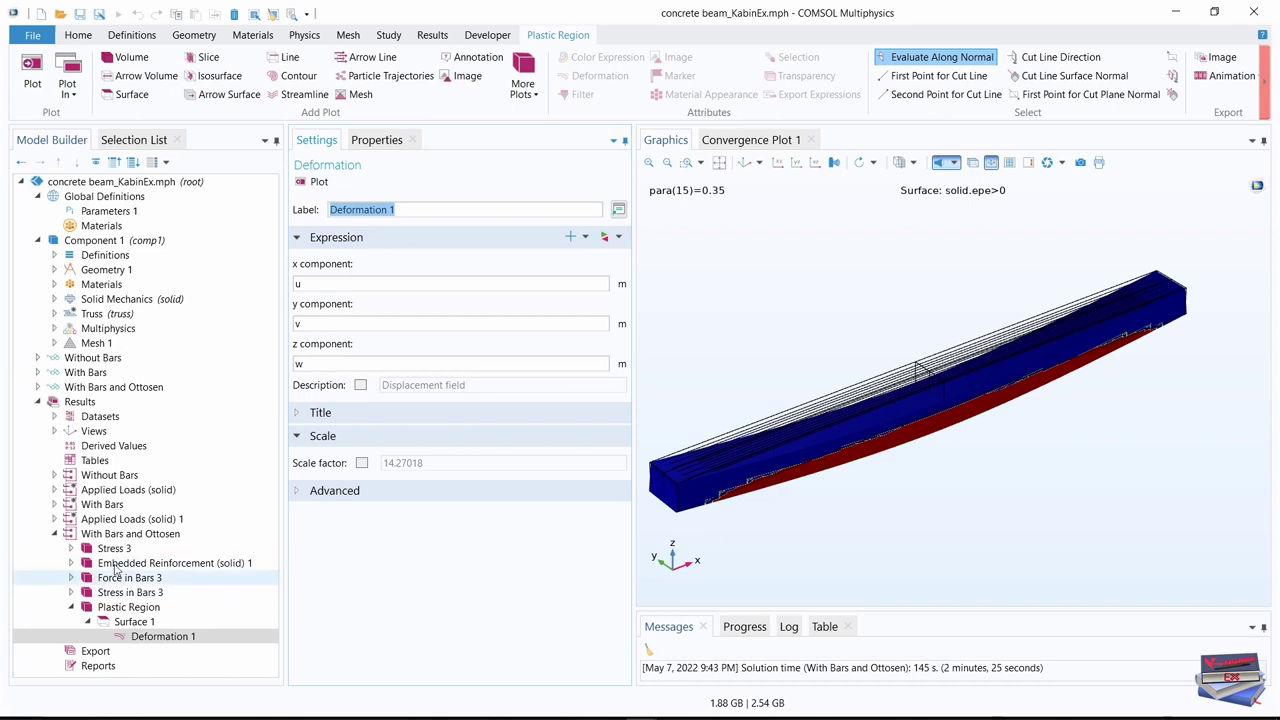
Turn off the dataset edges of the Plastic Region plot group and plot it at the last parameter value, 0.675
left_click(125, 607)
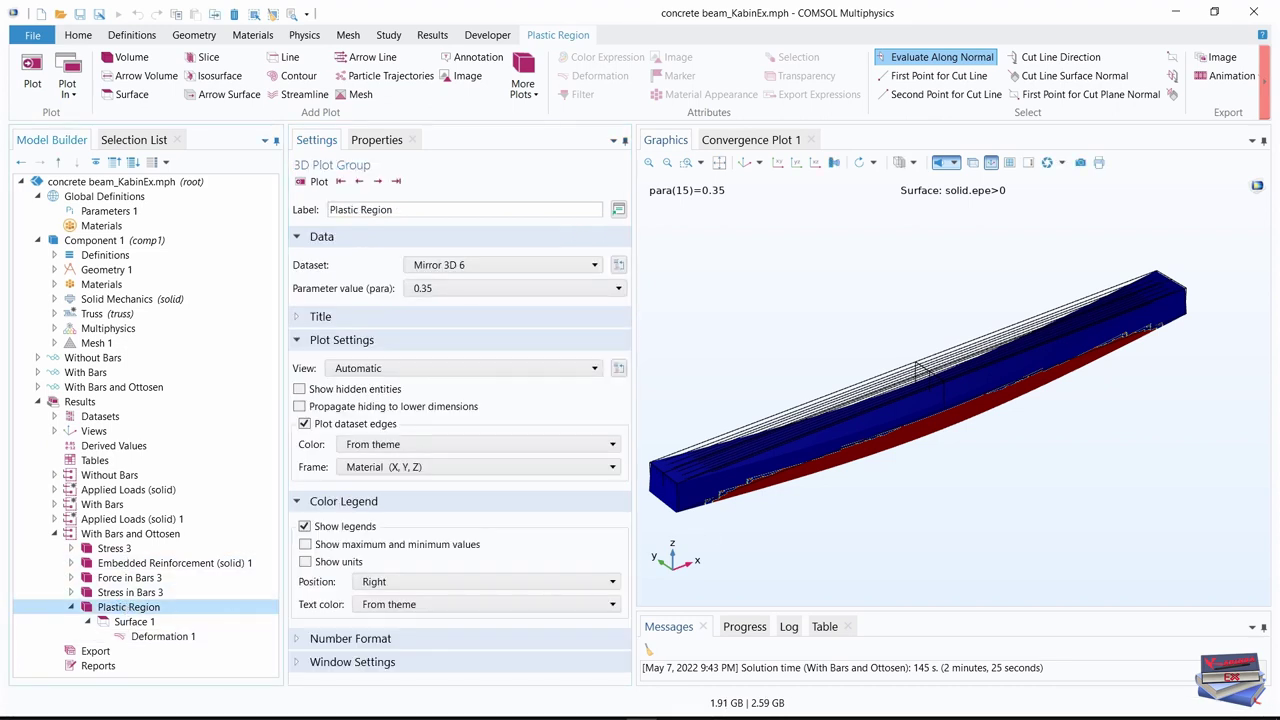
left_click(304, 424)
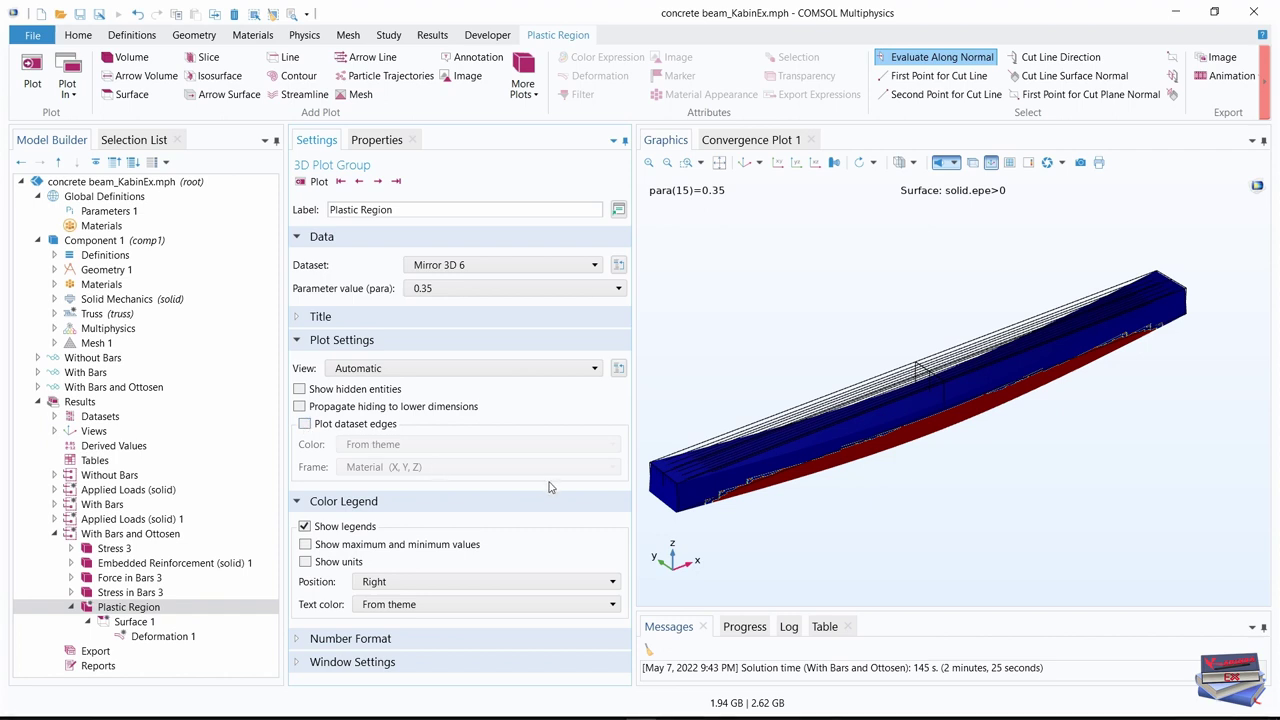
left_click(396, 182)
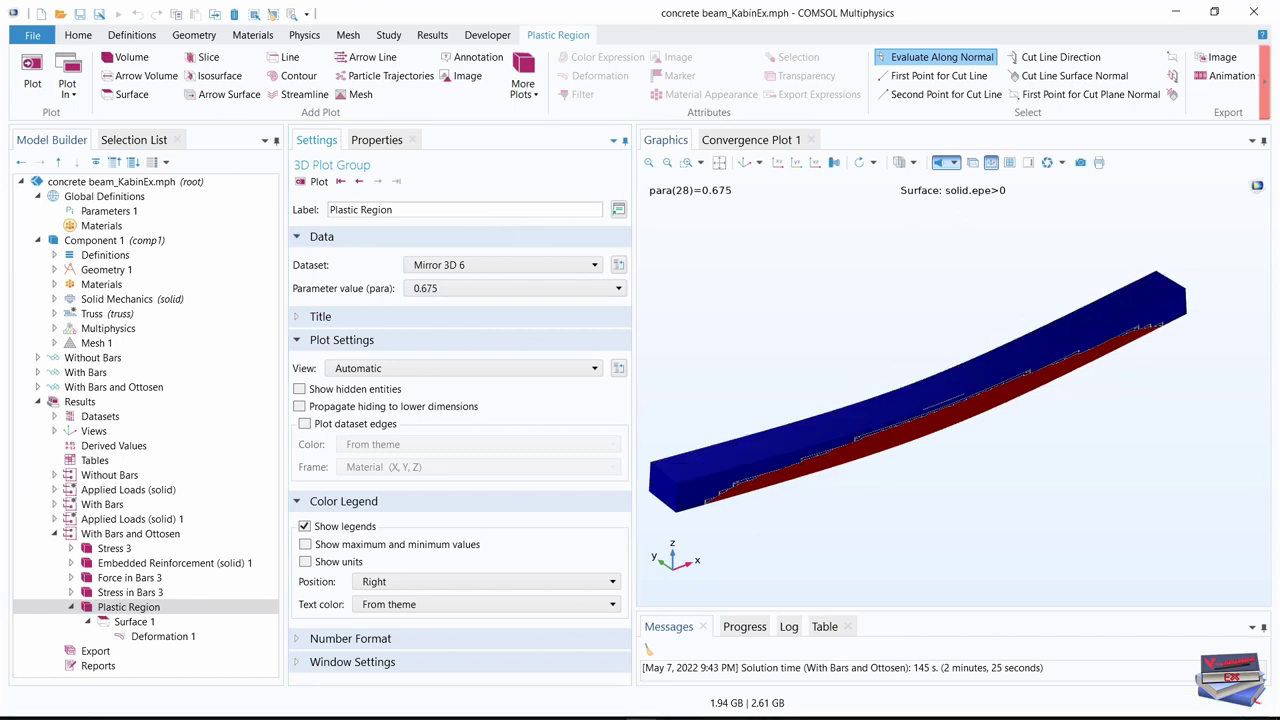
left_click(747, 166)
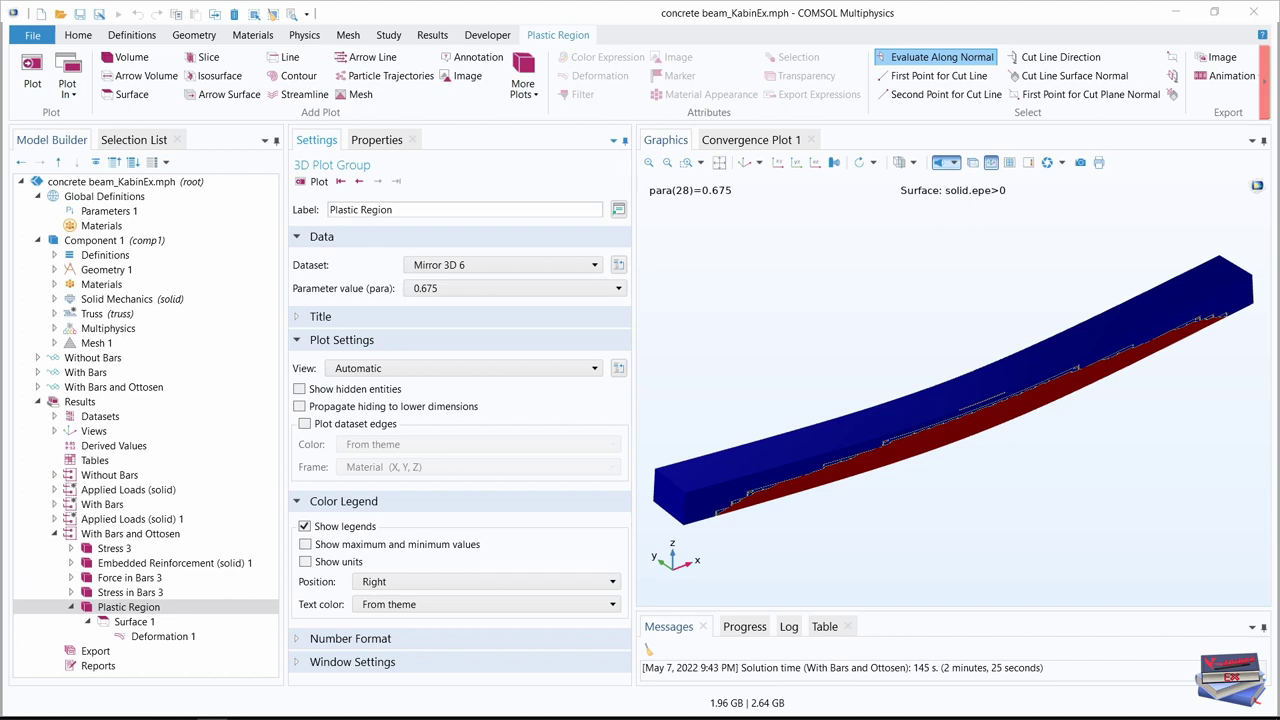
Save the model and add a Damage attribute to Linear Elastic Material 1 under Solid Mechanics
key("ctrl+s")
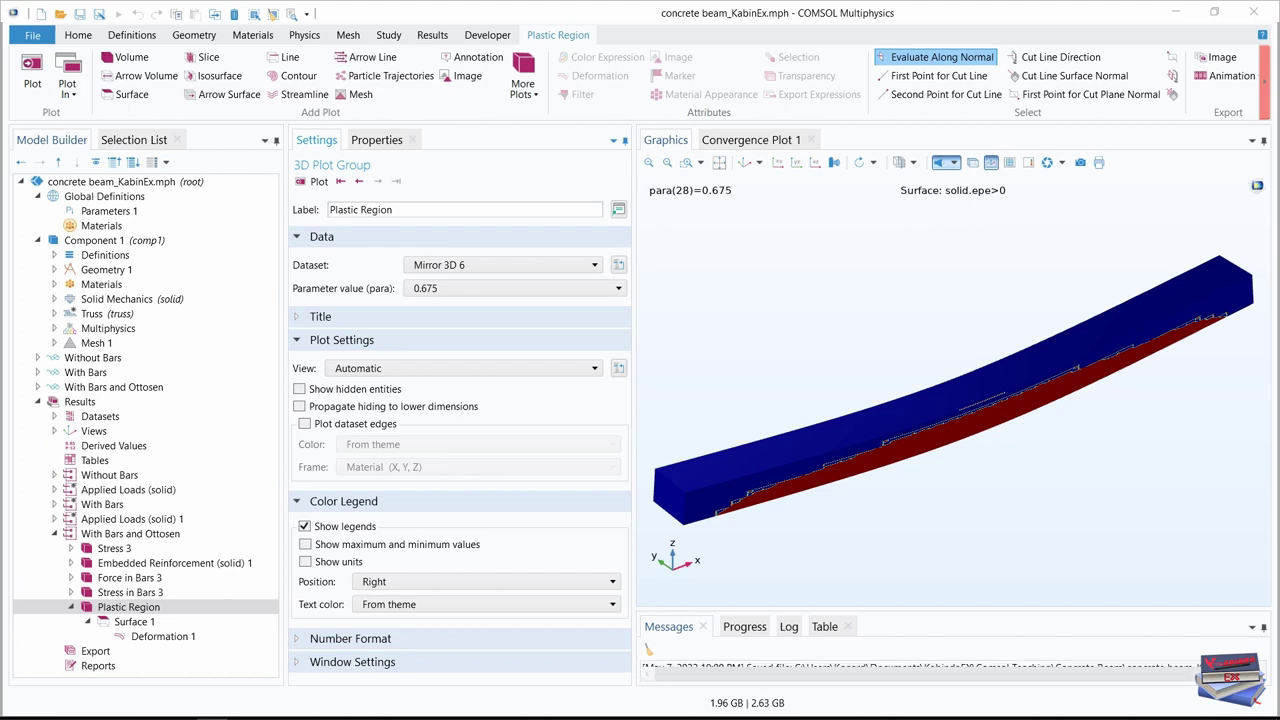
left_click(54, 534)
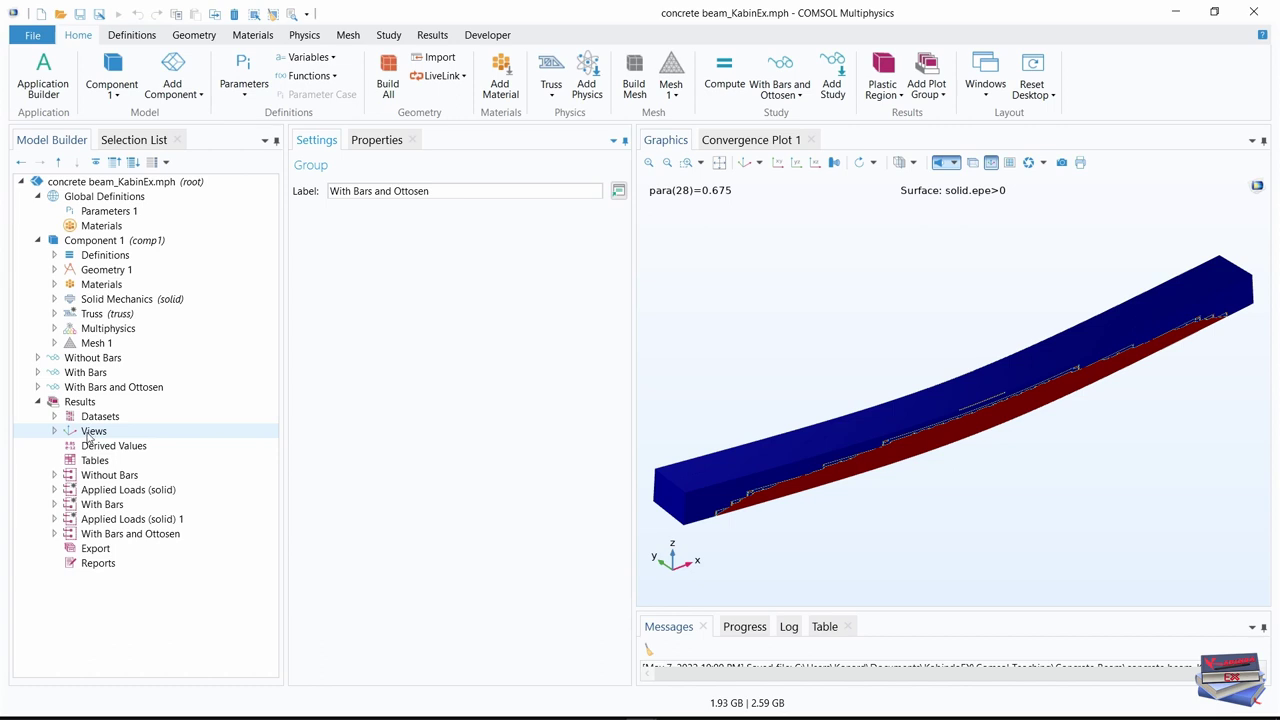
left_click(54, 299)
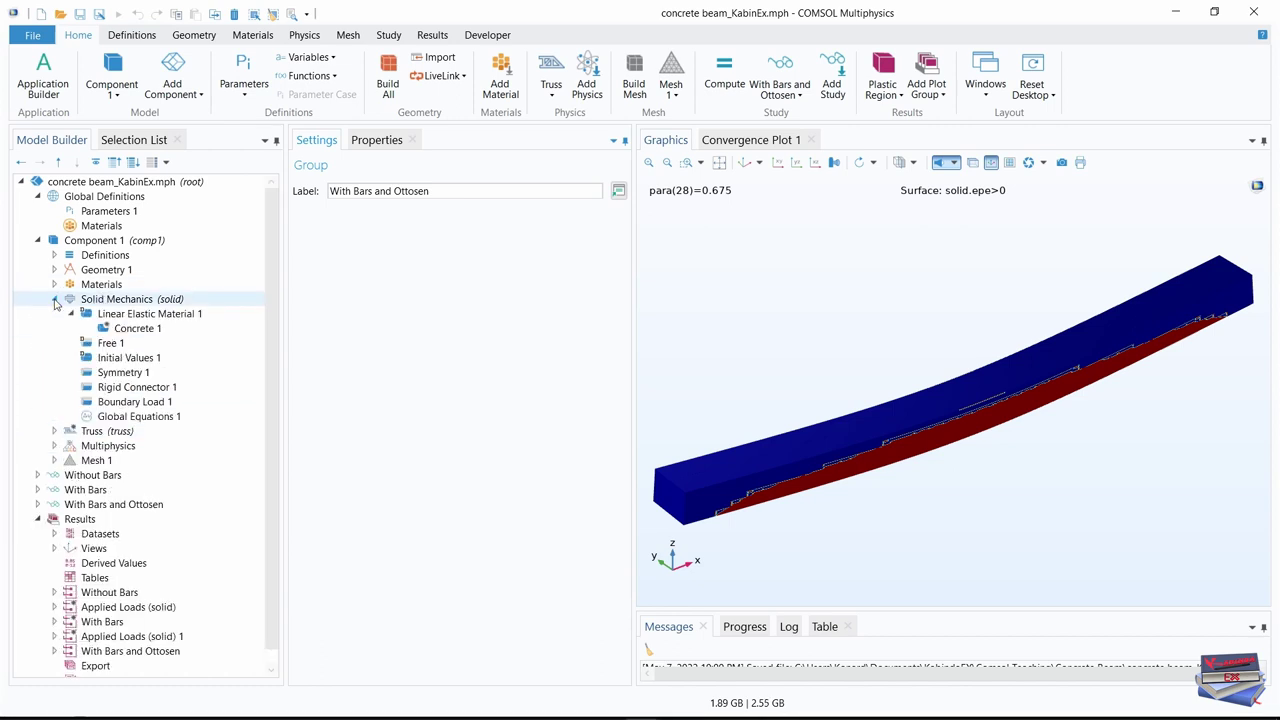
left_click(133, 316)
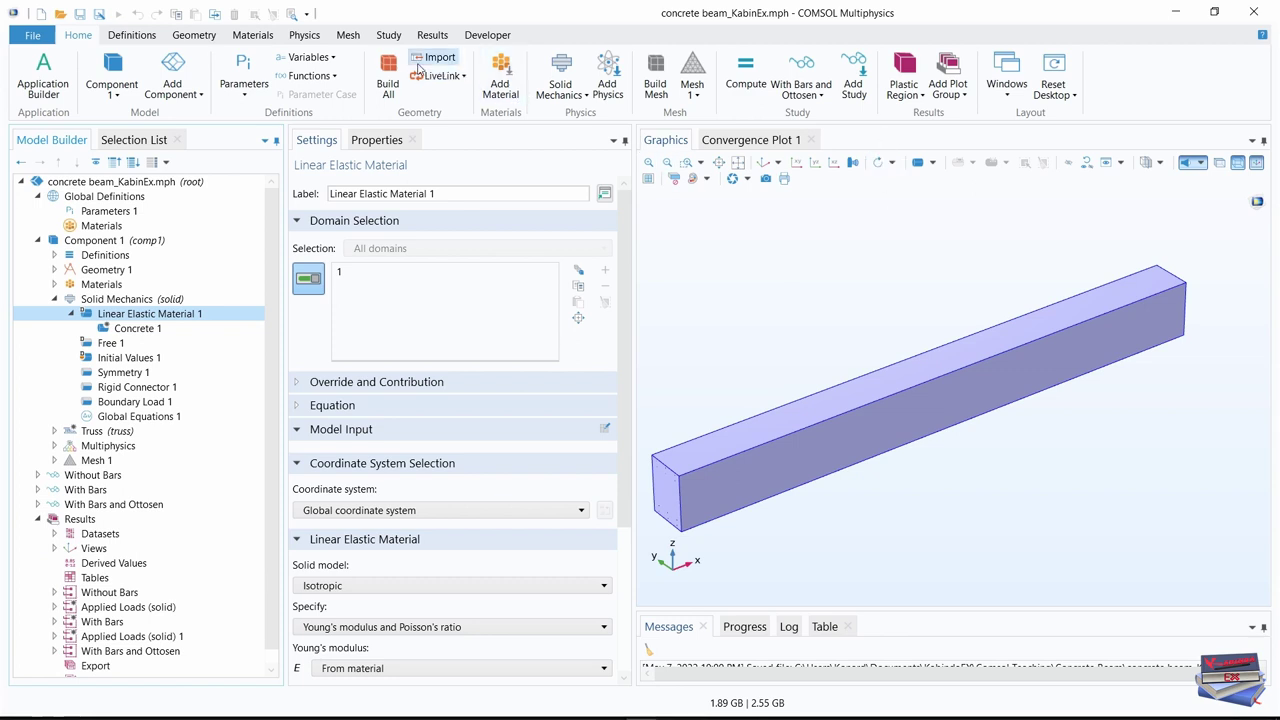
left_click(306, 35)
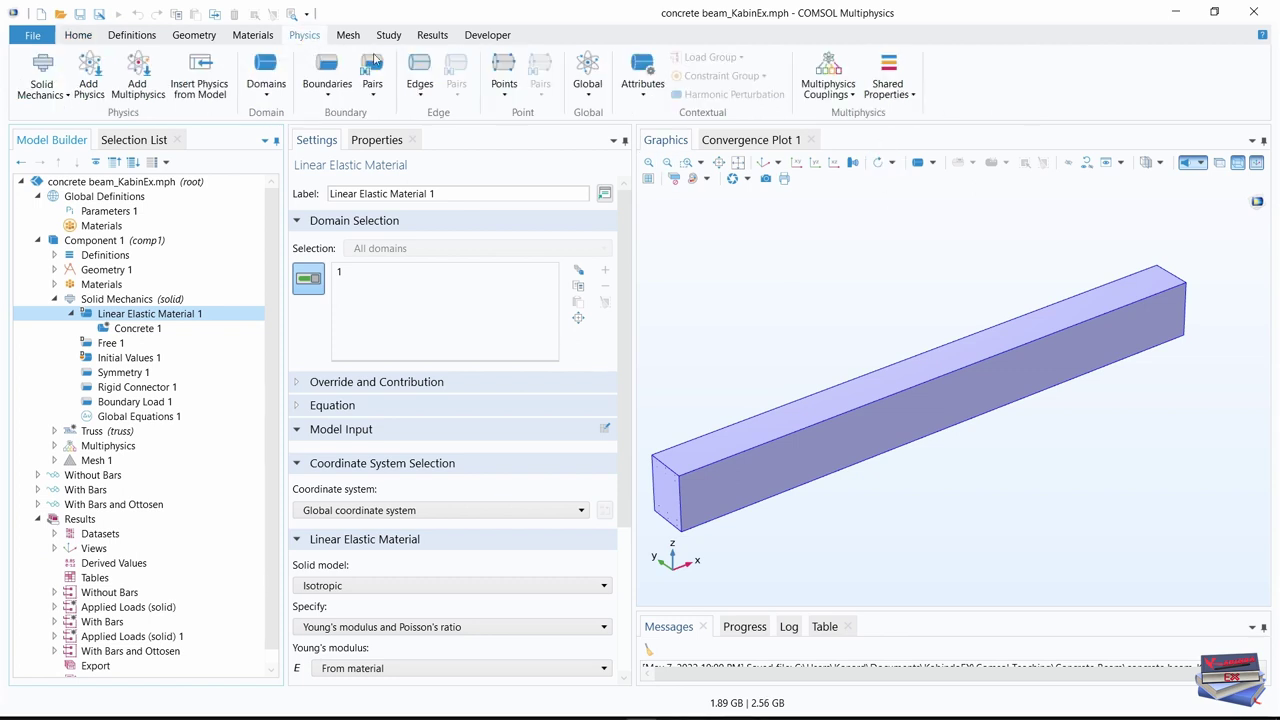
left_click(642, 92)
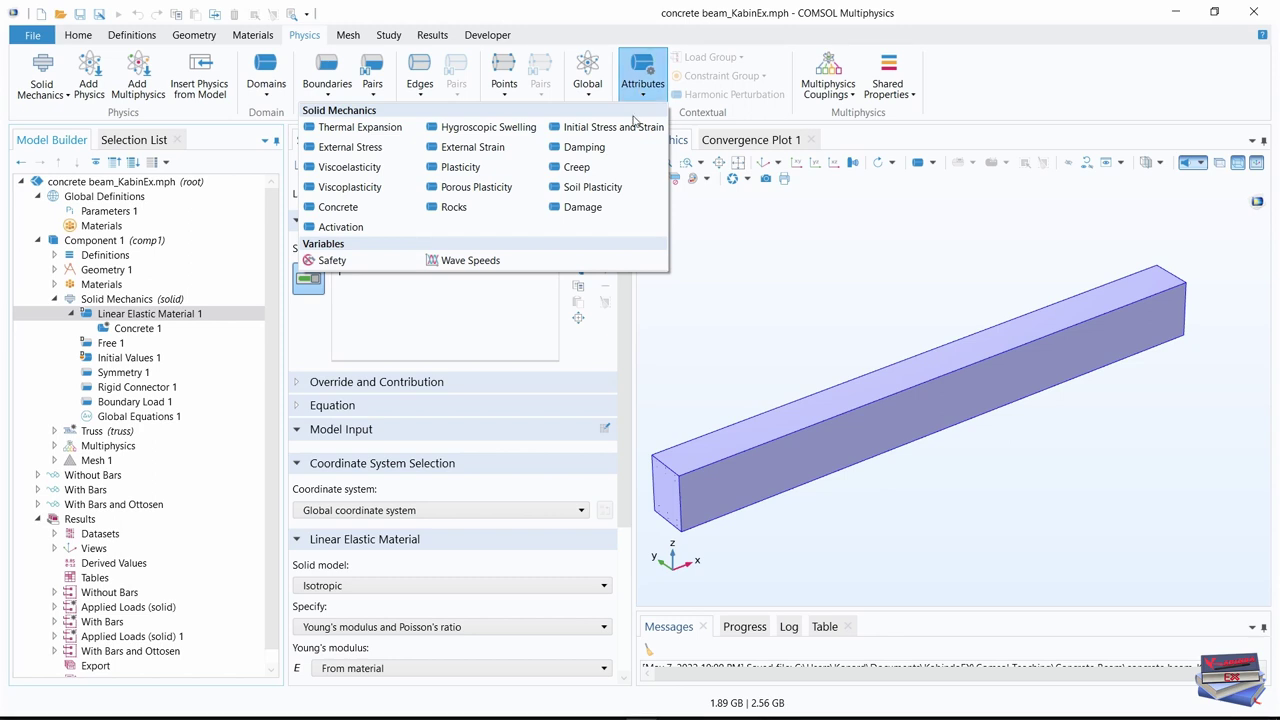
left_click(584, 210)
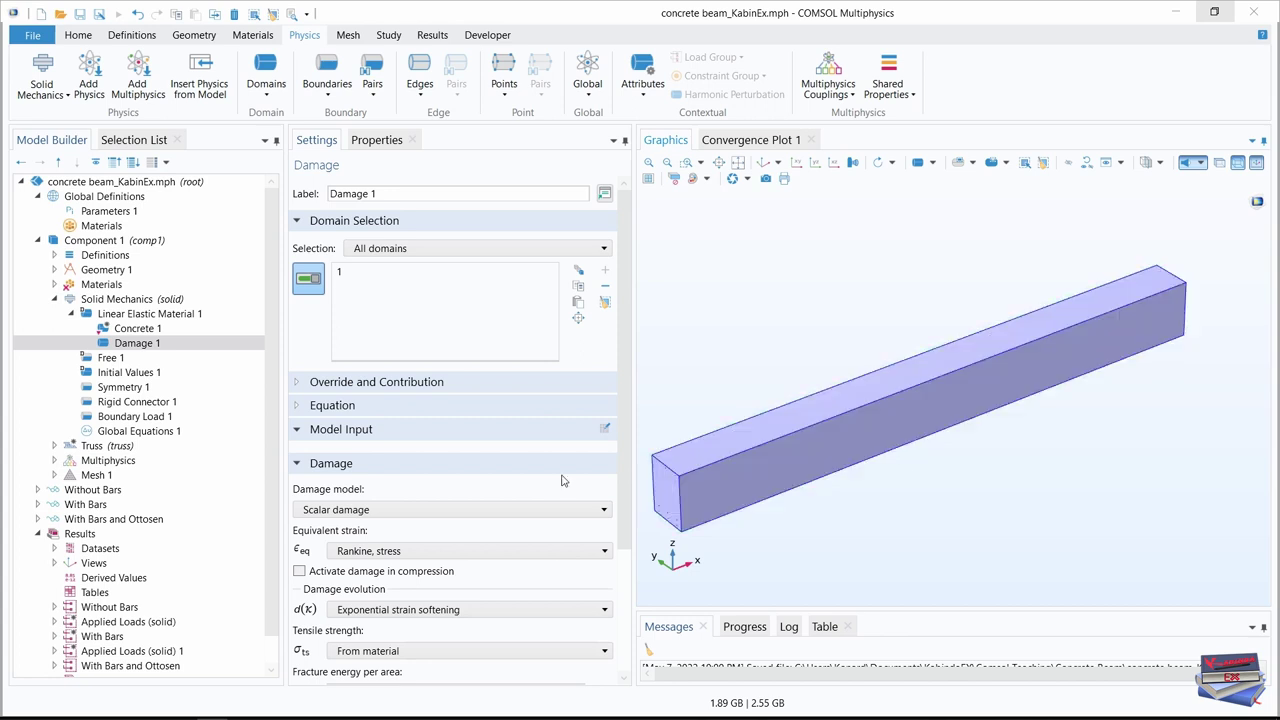
Set the damage model of Damage 1 to Mazars damage for concrete
left_click(297, 465)
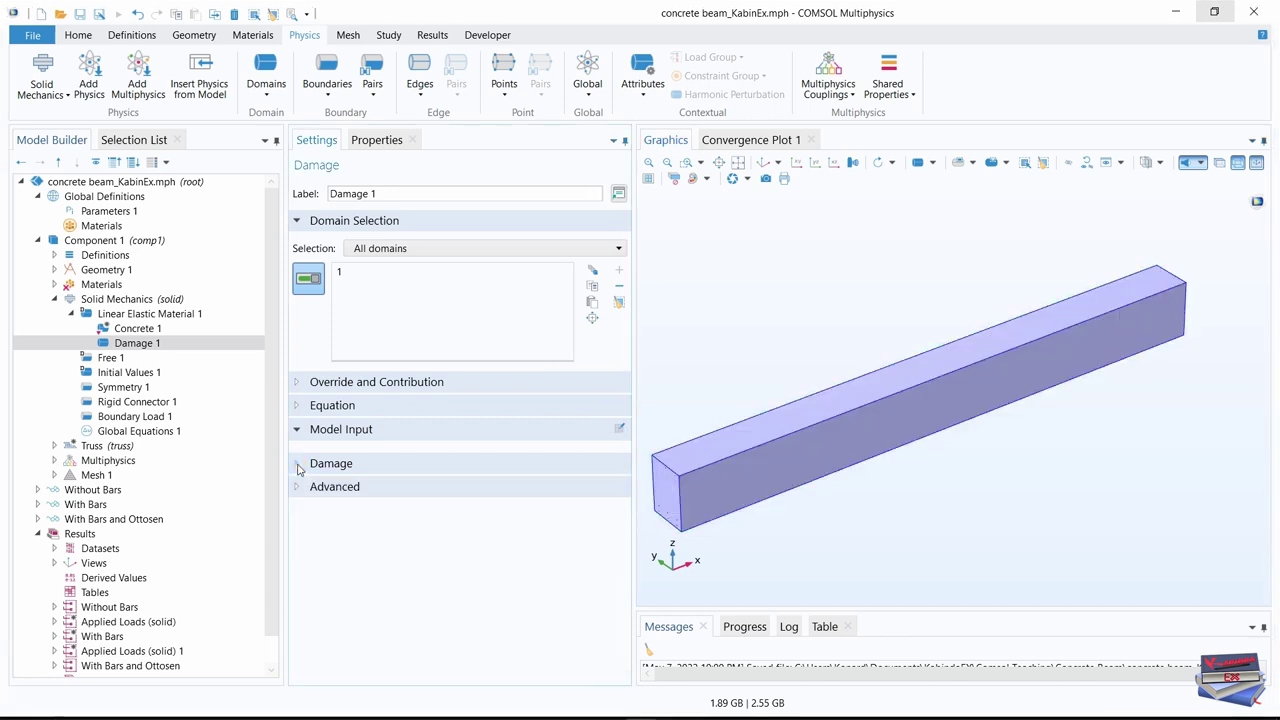
left_click(297, 465)
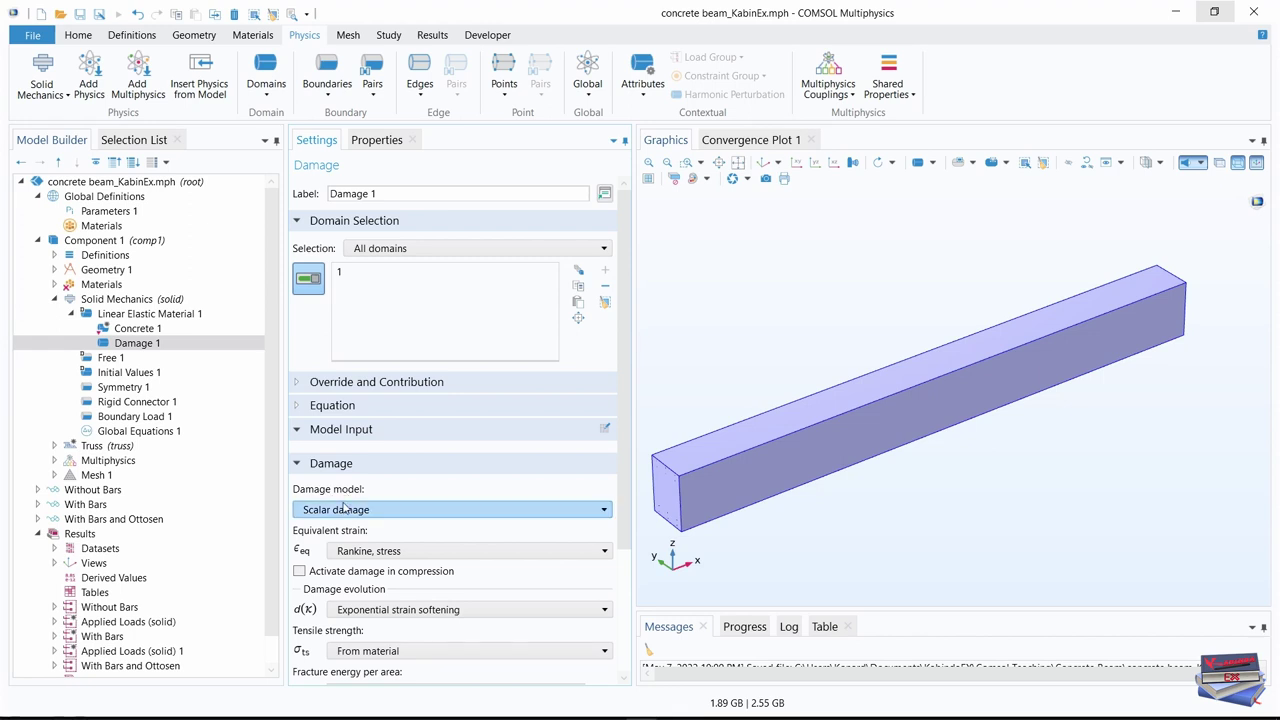
left_click(579, 514)
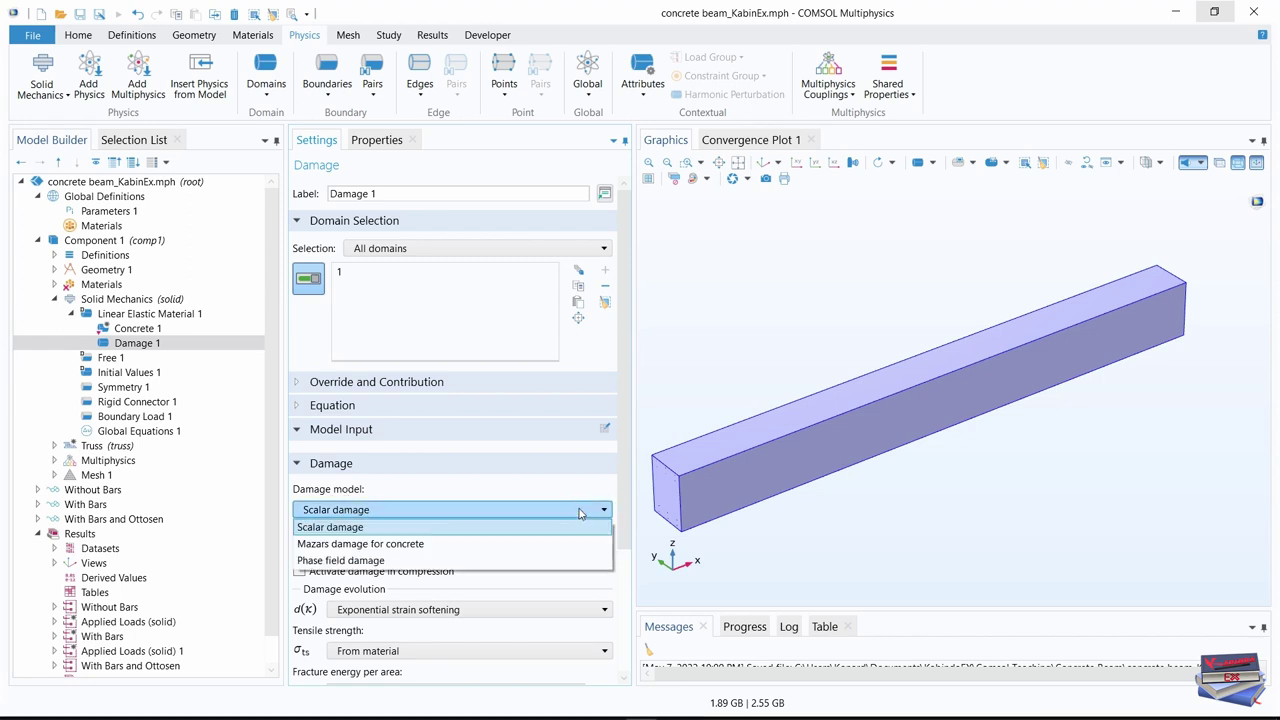
left_click(380, 544)
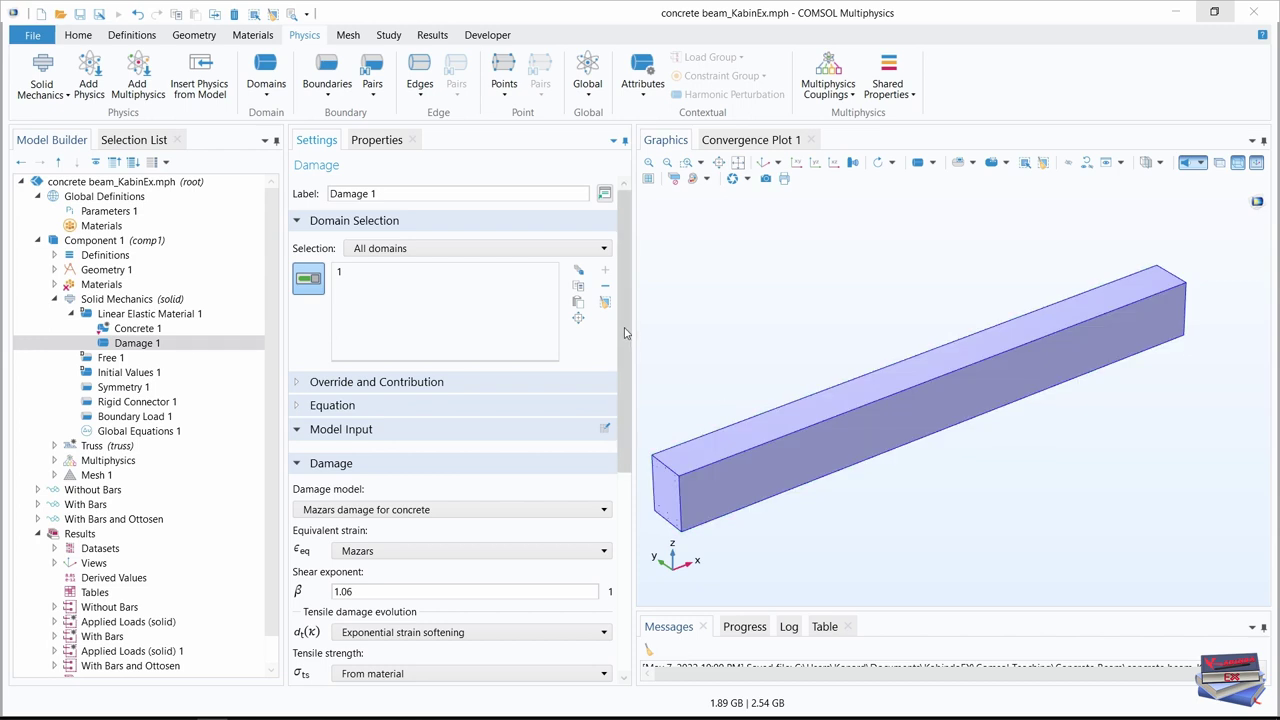
Set the tensile fracture energy per area of Damage 1 to 220[J/m^2]
left_click_drag(625, 333, 611, 466)
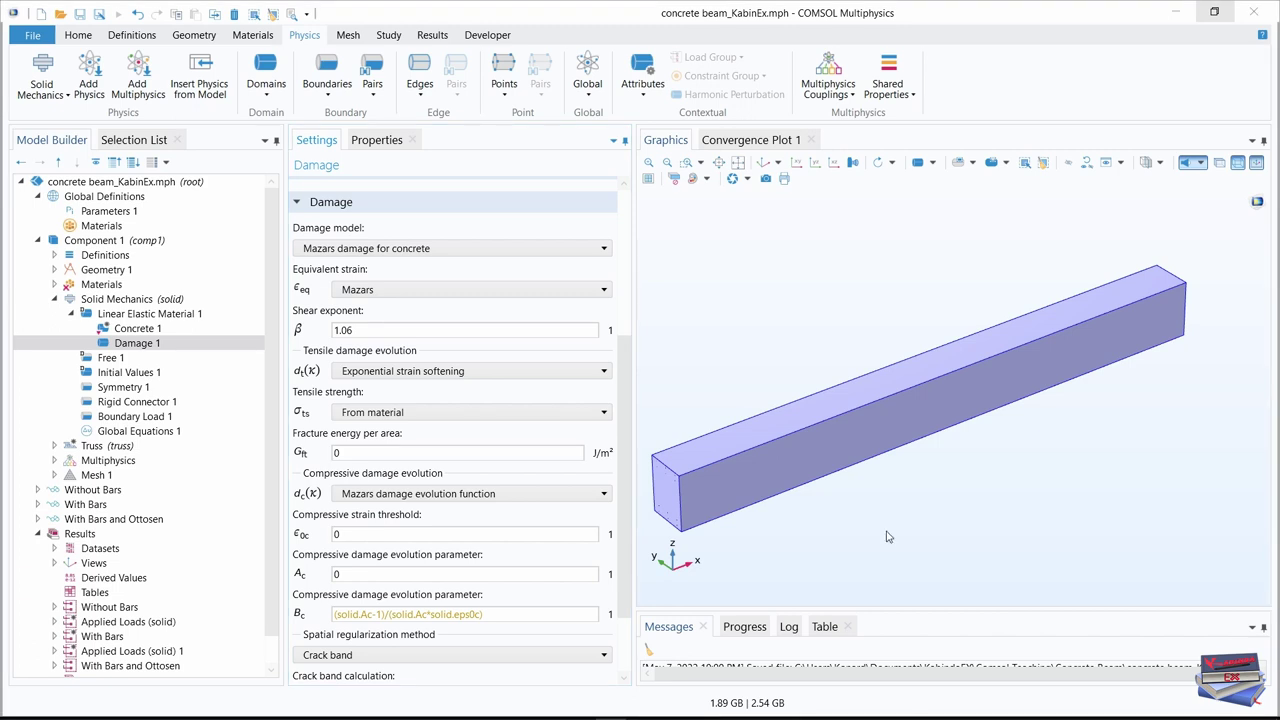
double_click(337, 453)
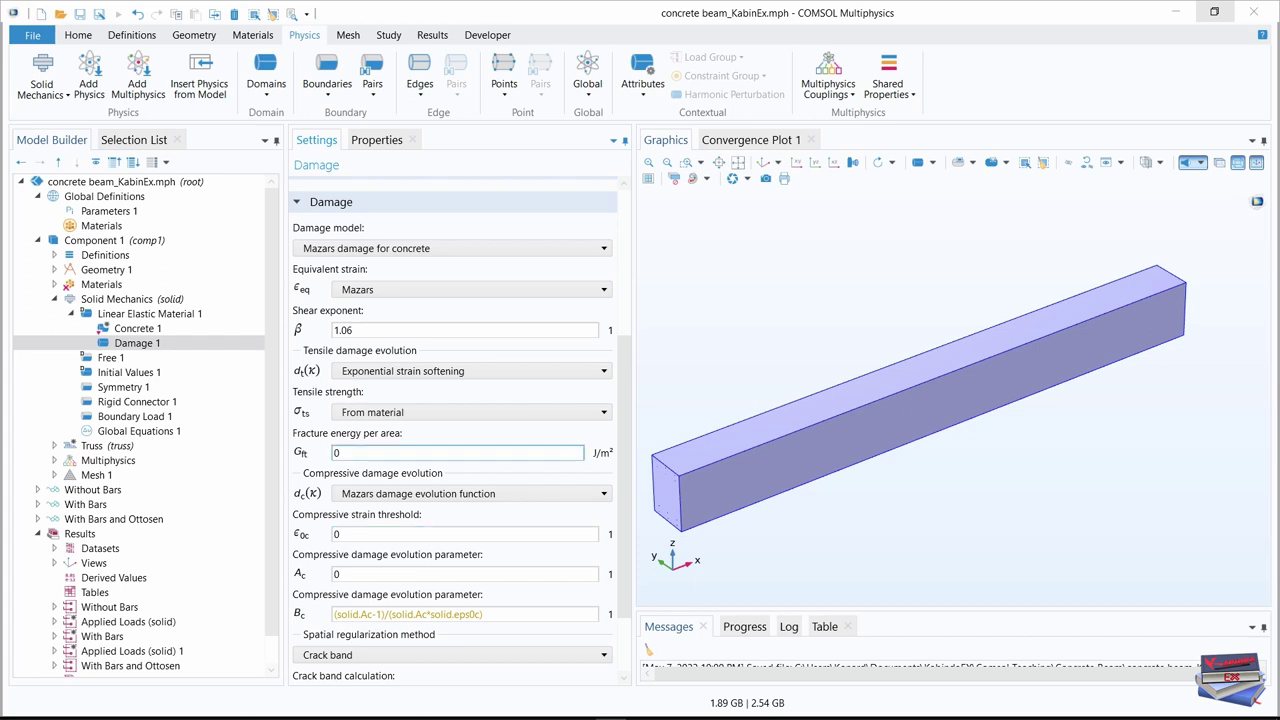
type("220[J/m^2]")
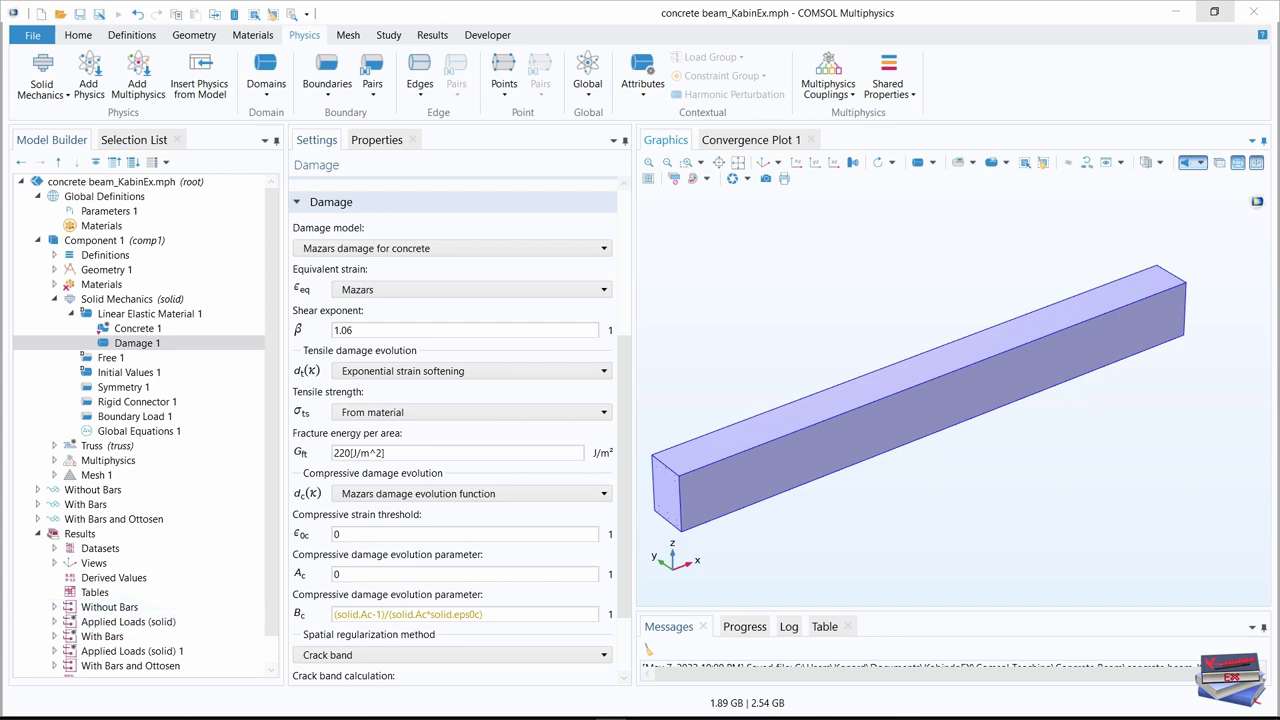
Set the compressive strain threshold to 1e-4 and the compressive damage evolution parameter Ac to 1.12
left_click(357, 533)
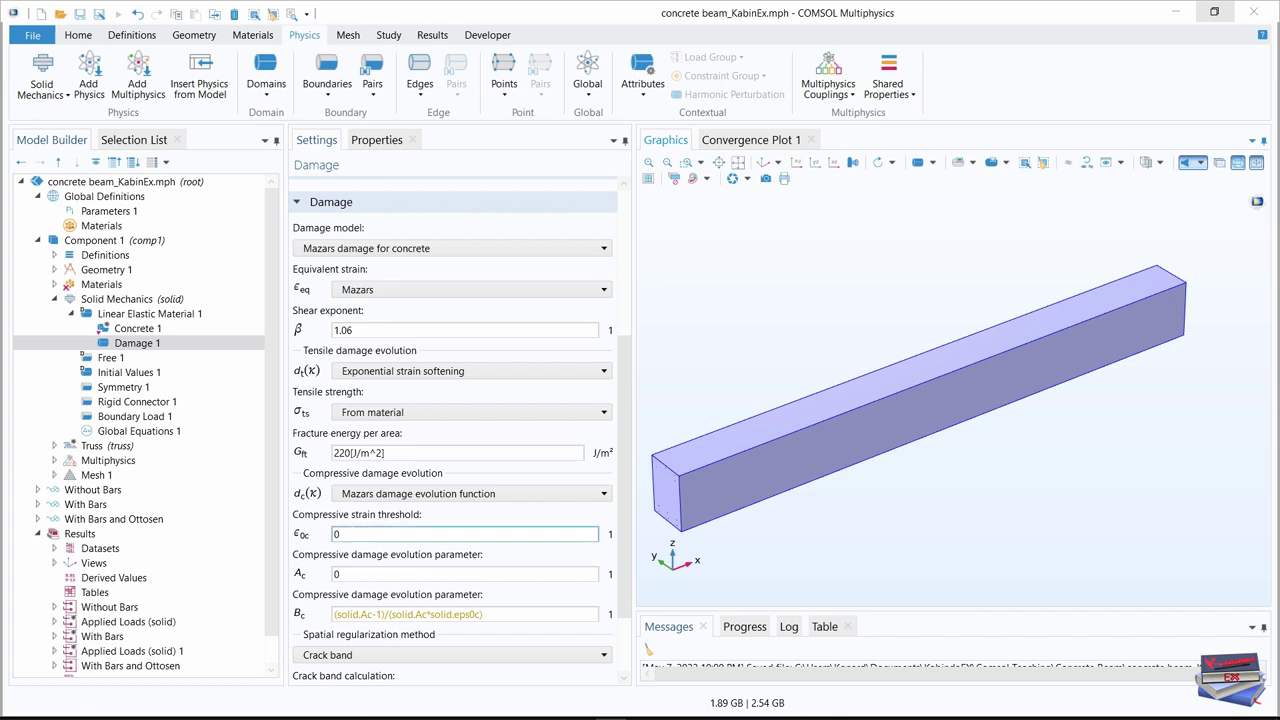
double_click(335, 533)
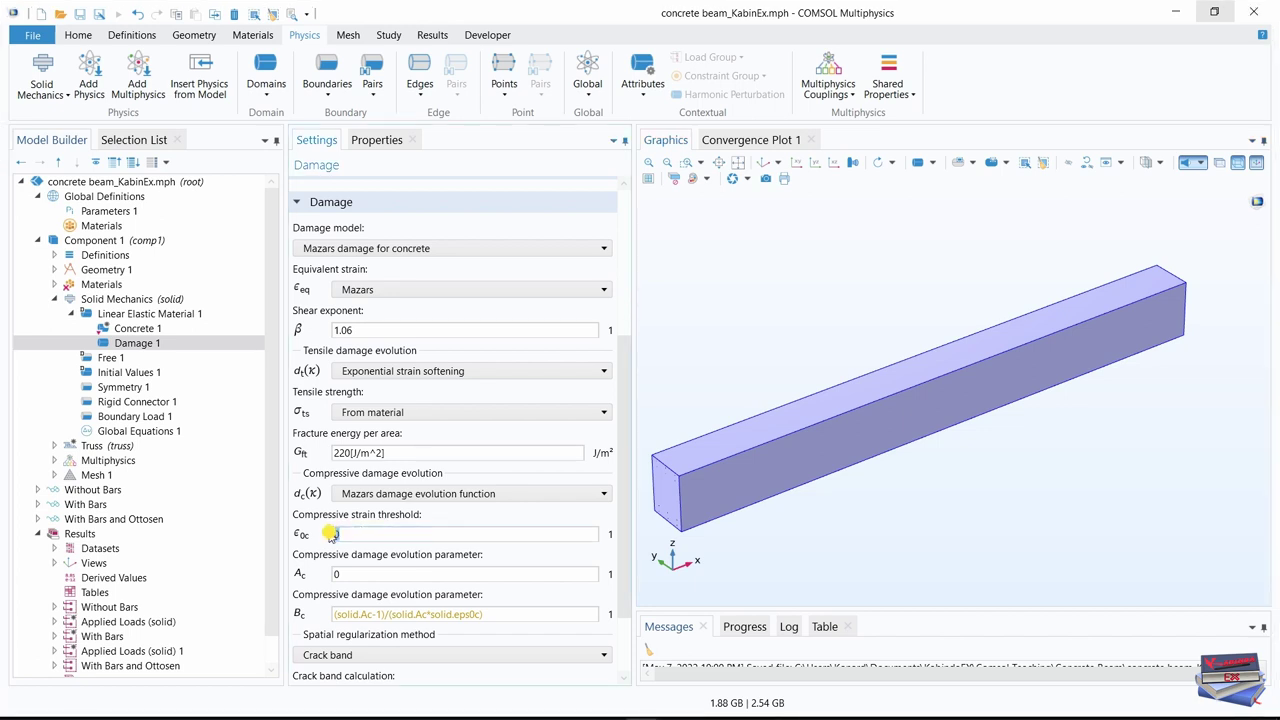
type("1e-4")
double_click(335, 573)
type("1.12")
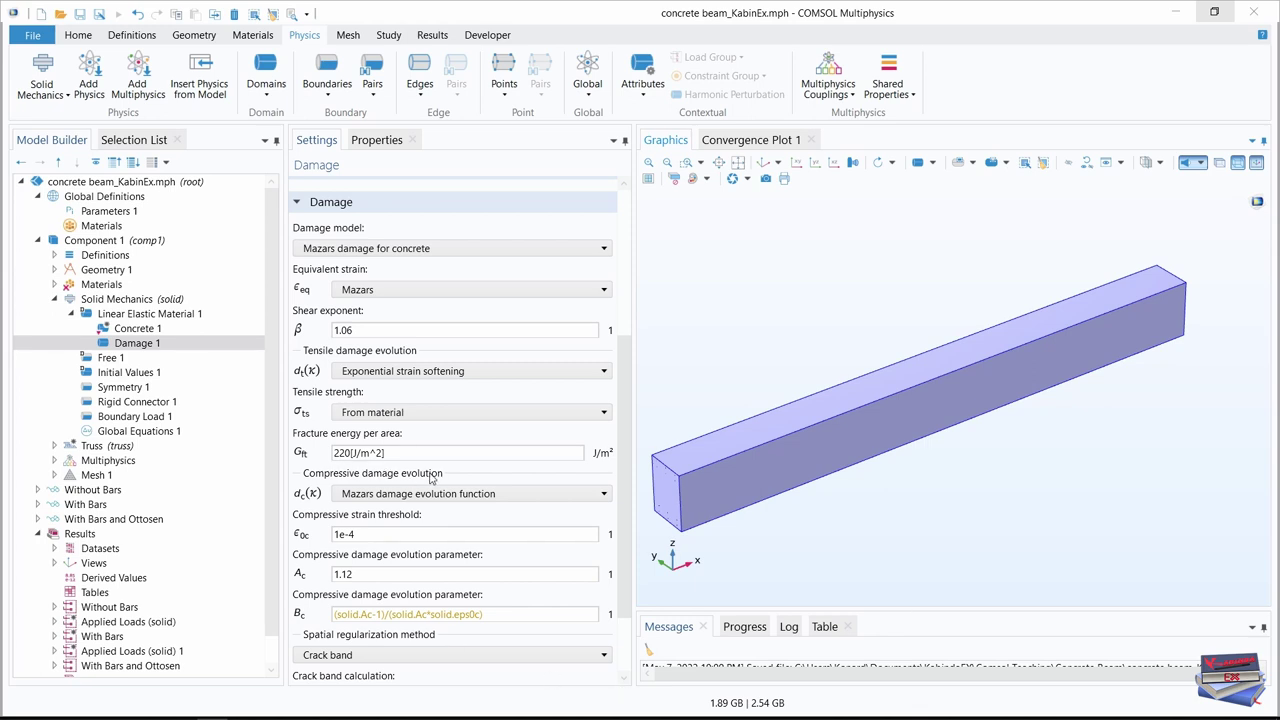
left_click(380, 534)
left_click(389, 572)
scroll(453, 430, "down", 1)
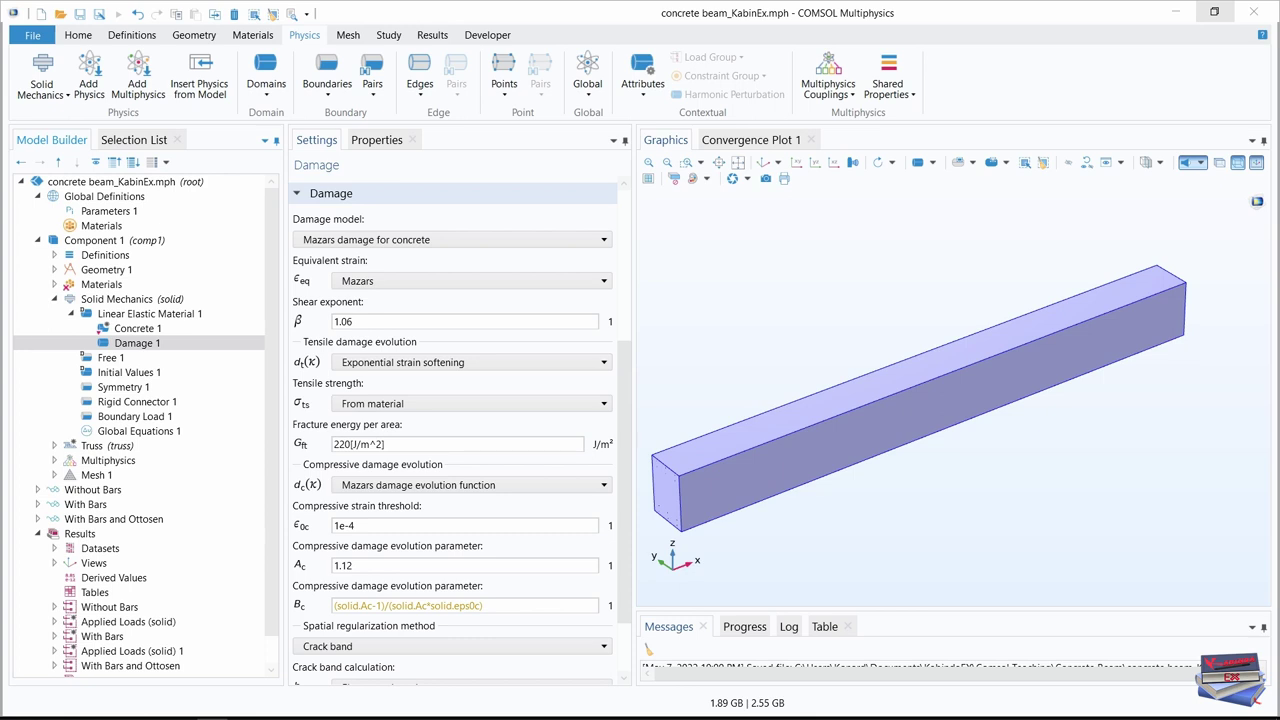
Change the equivalent strain of Damage 1 to Modified Mazars
left_click(560, 282)
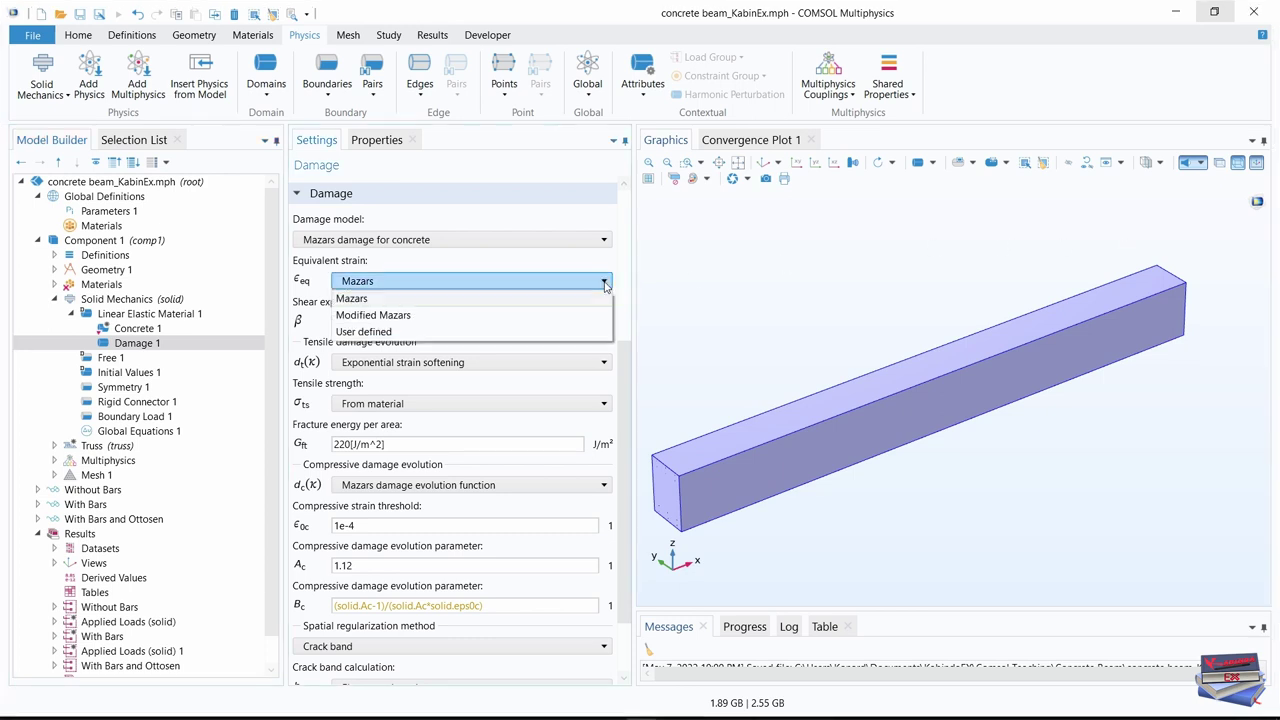
left_click(399, 317)
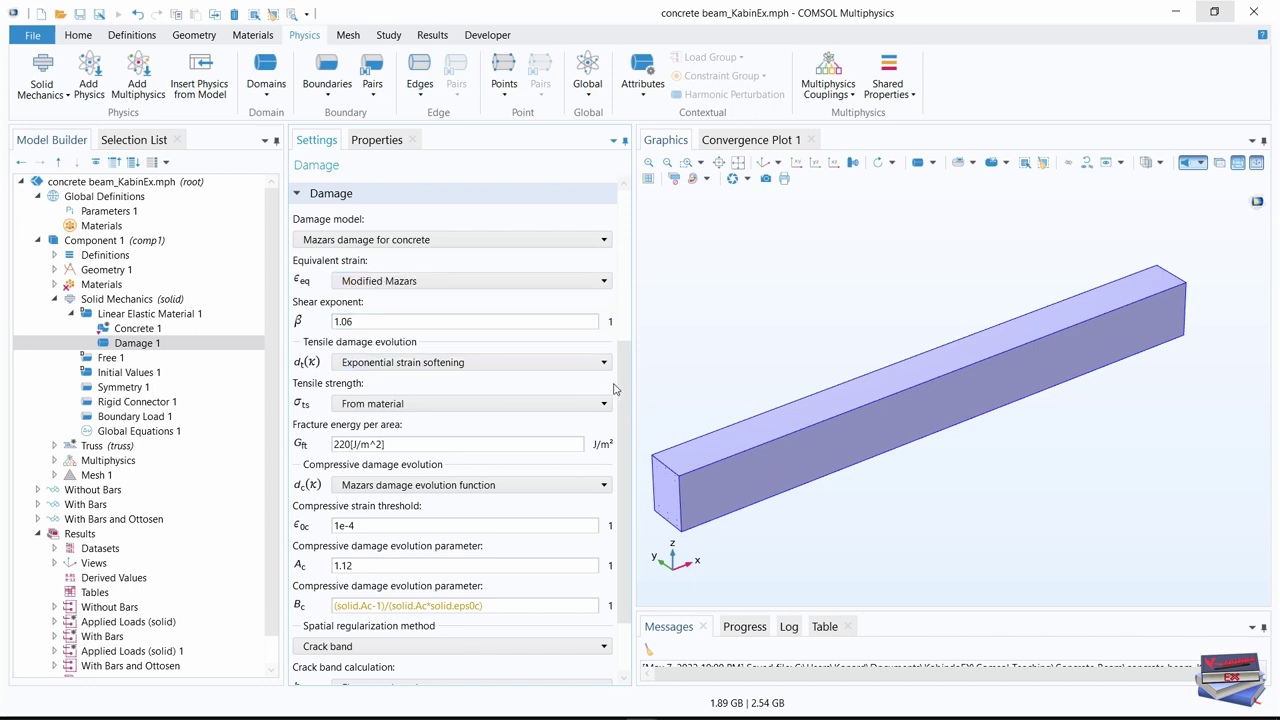
left_click_drag(625, 368, 625, 403)
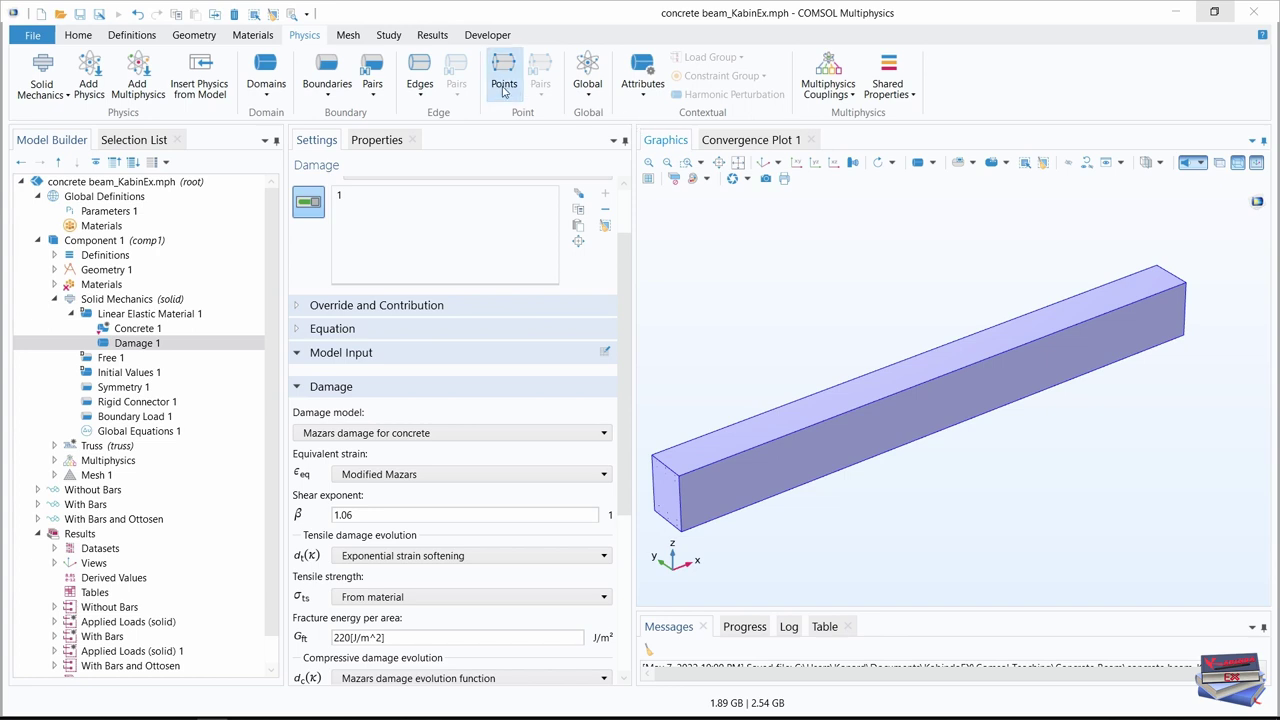
Add a global Discretization to Solid Mechanics, labelled "Discretization, Linear", with a Linear displacement field
left_click(590, 95)
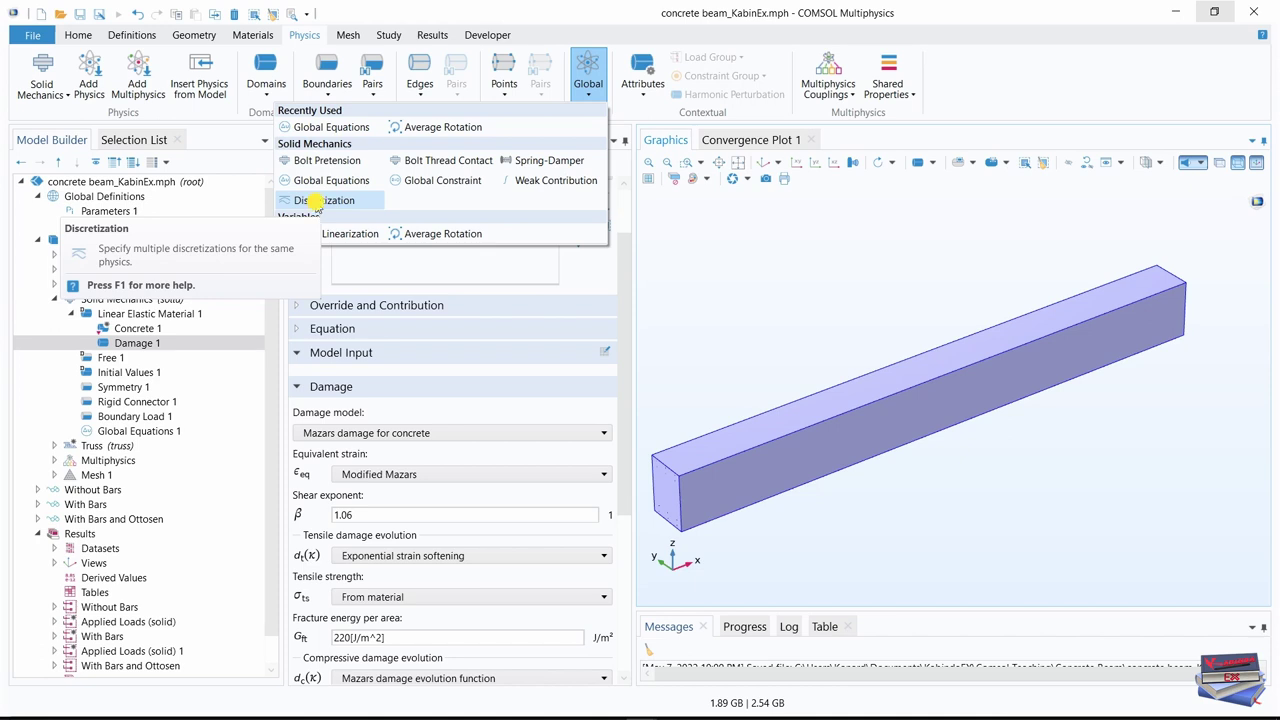
left_click(316, 201)
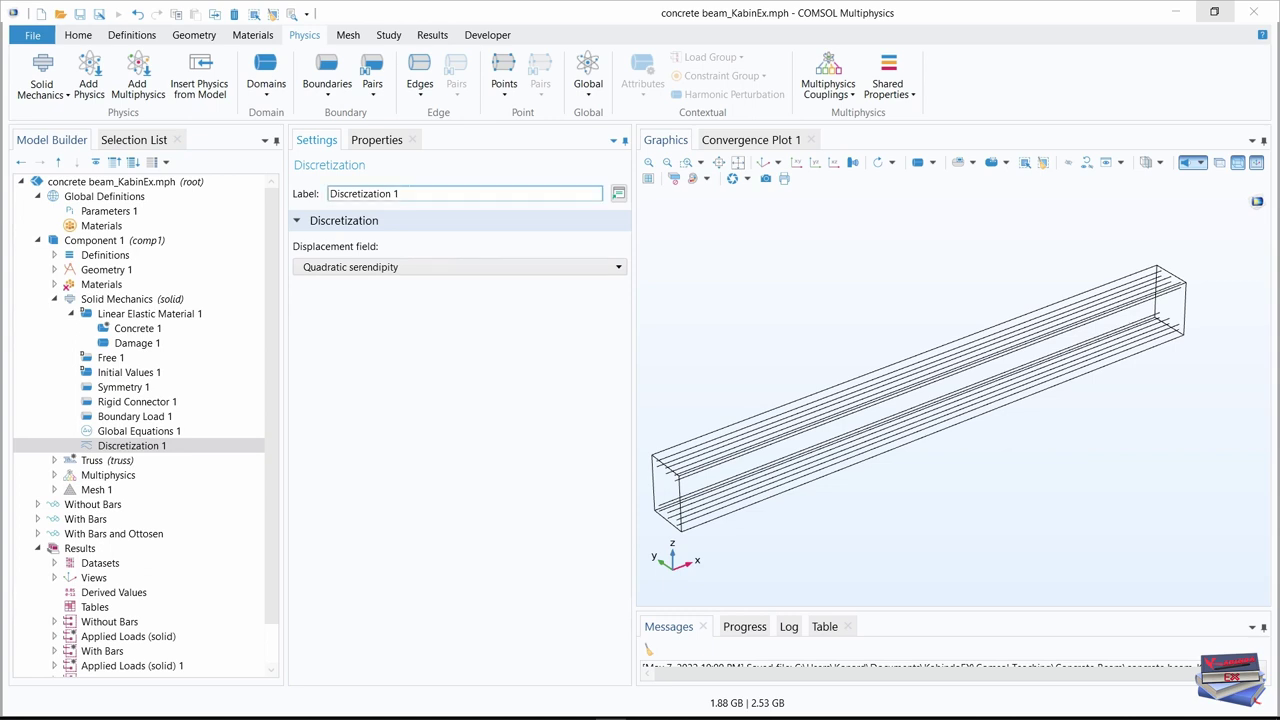
type("Discretization, Linear")
key("Return")
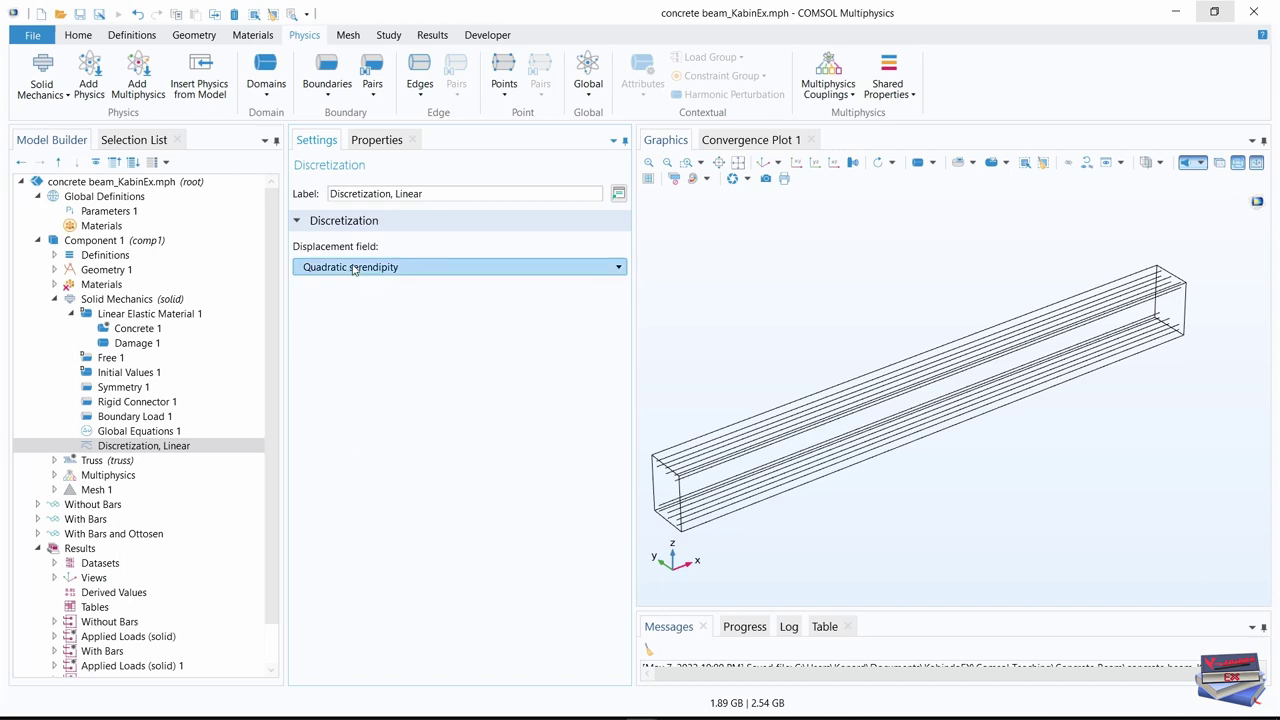
left_click(398, 266)
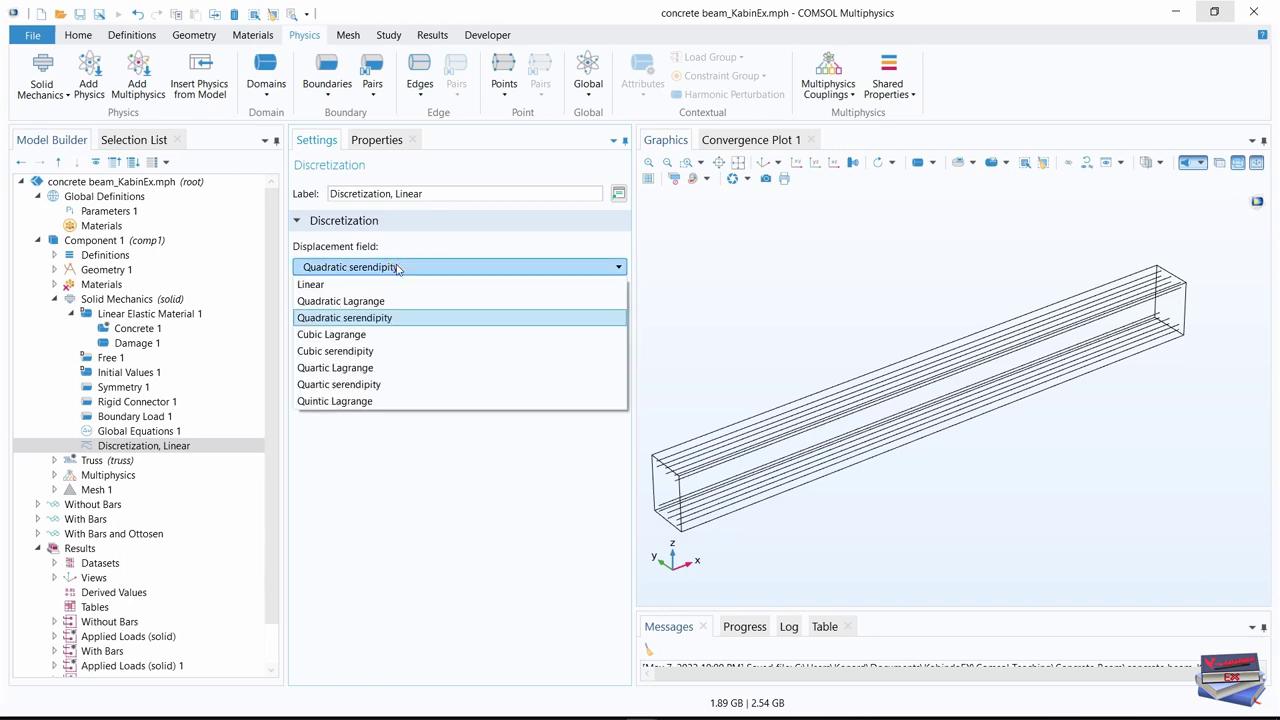
left_click(345, 285)
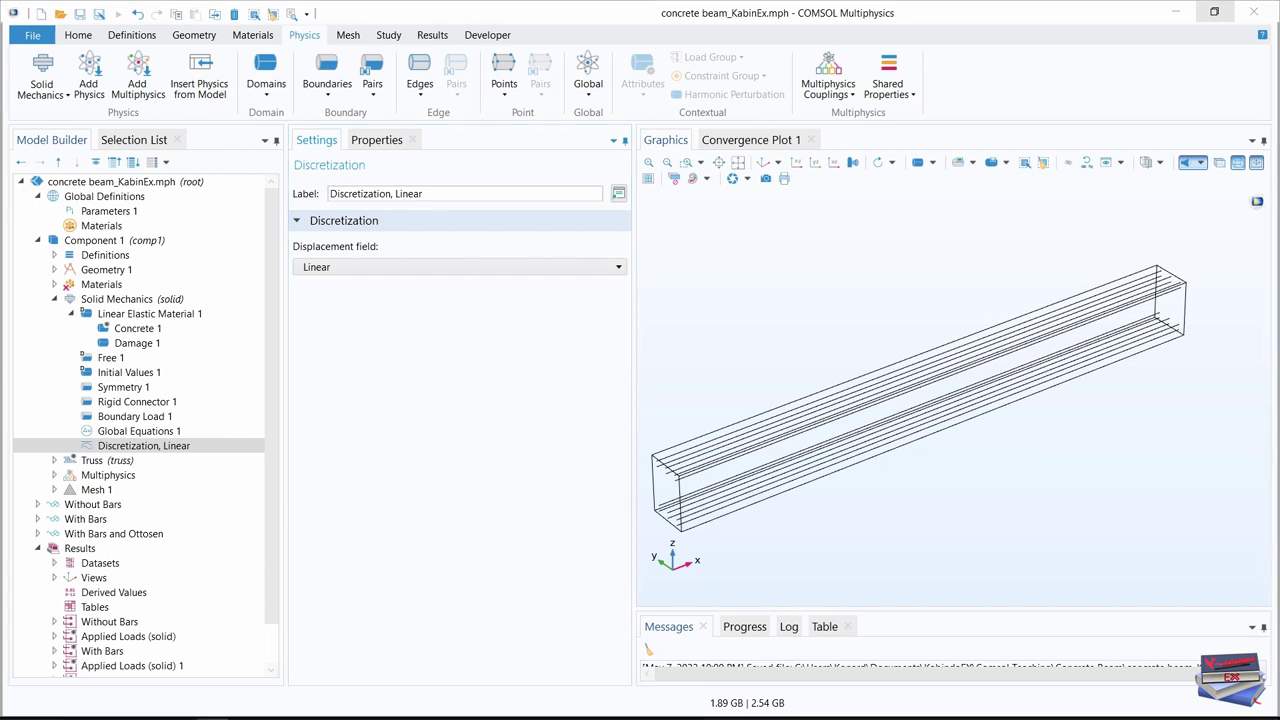
left_click(55, 300)
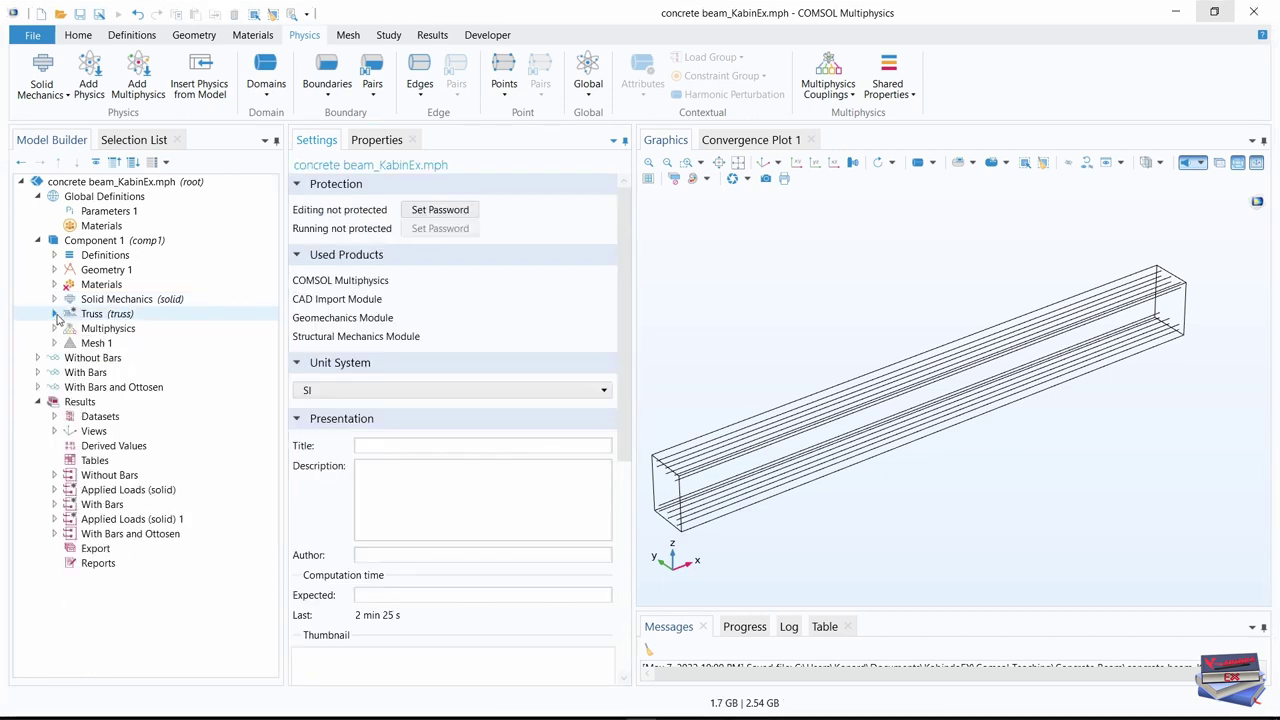
left_click(55, 314)
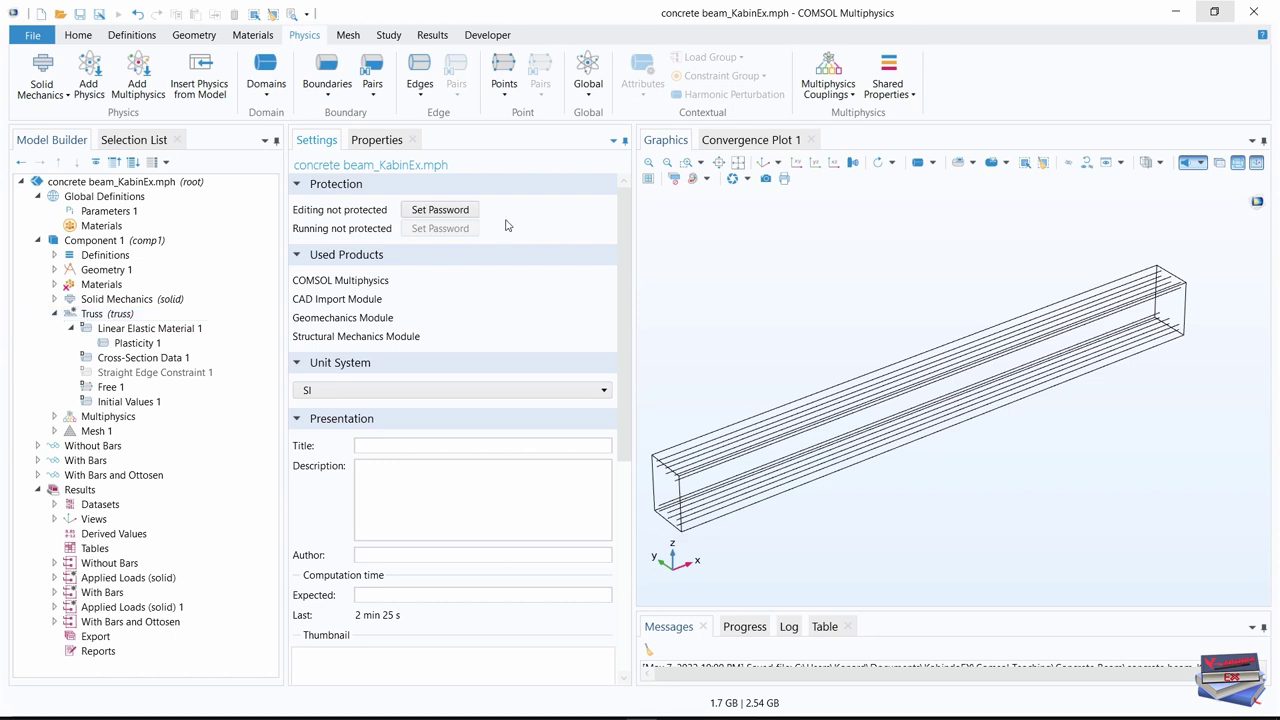
left_click(586, 95)
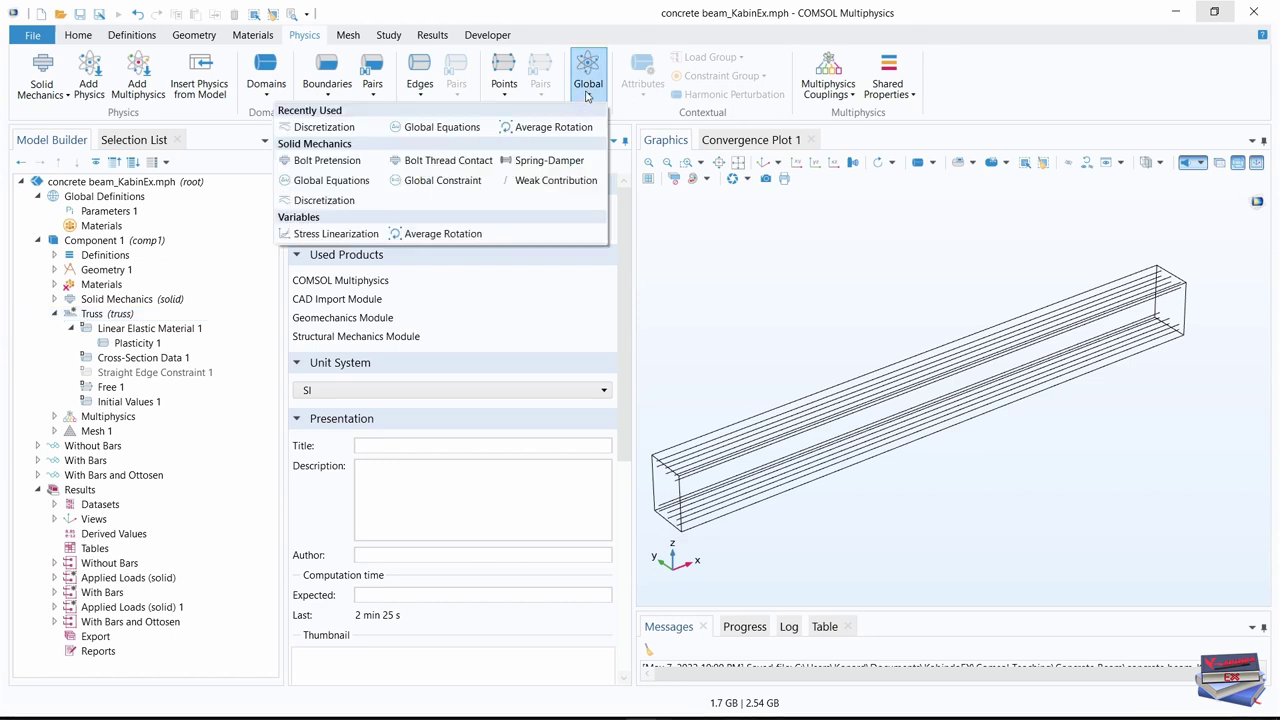
left_click(325, 200)
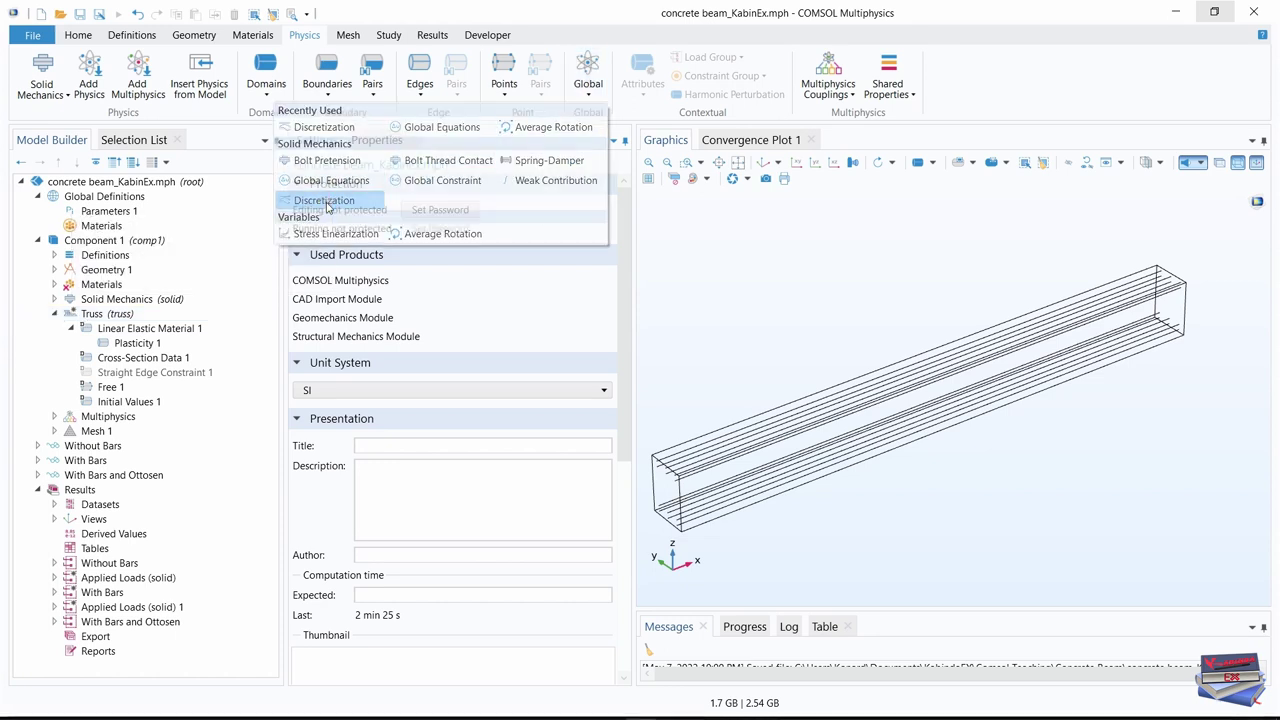
left_click_drag(414, 197, 288, 193)
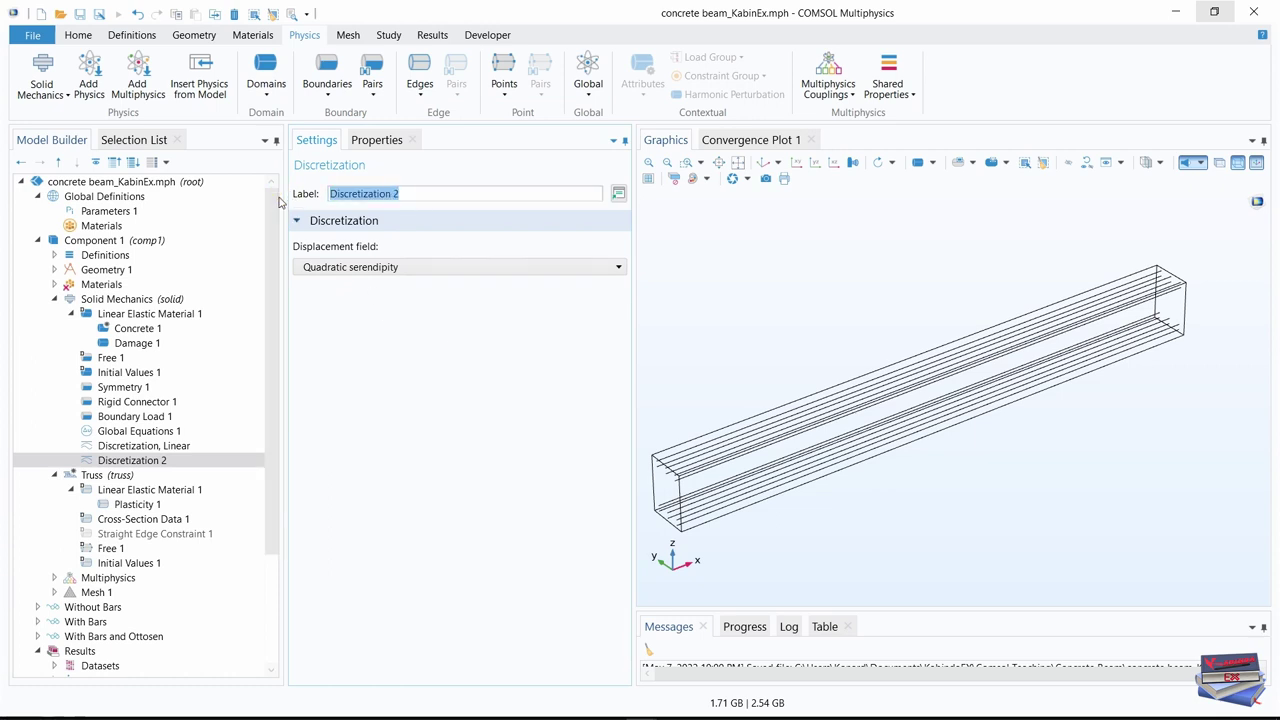
type("Discretization, Linear")
left_click(451, 470)
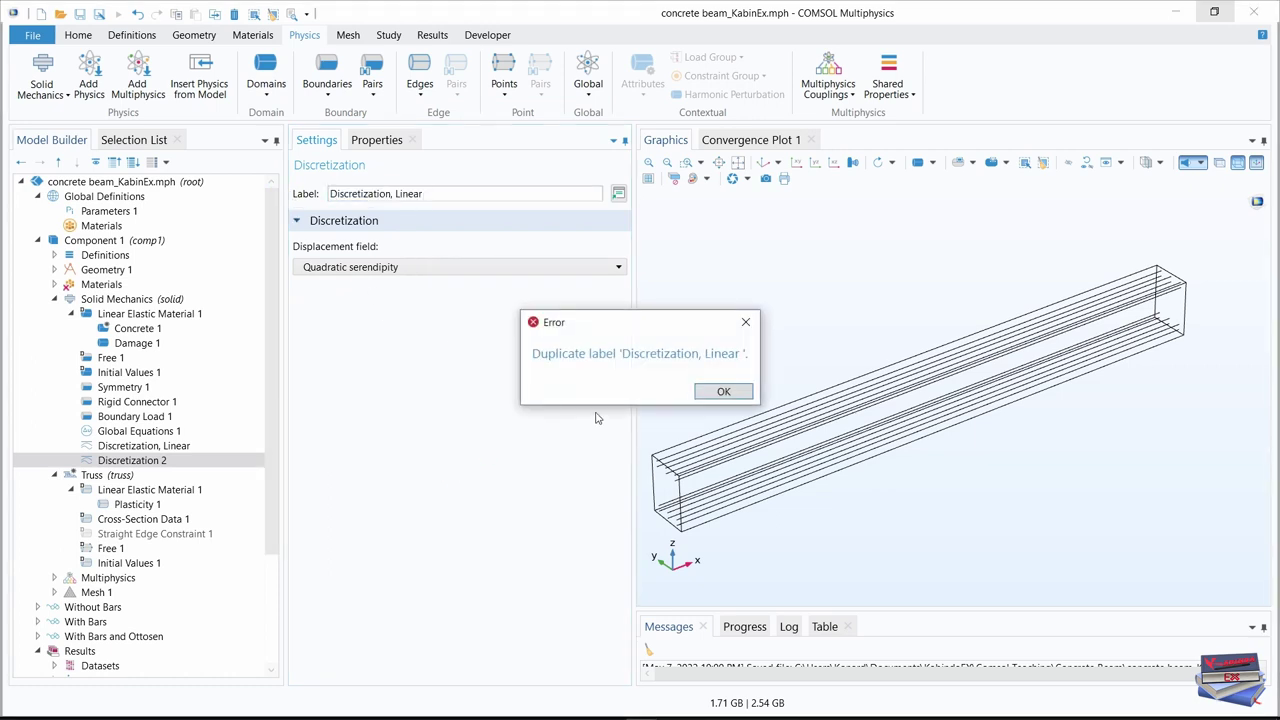
left_click(708, 392)
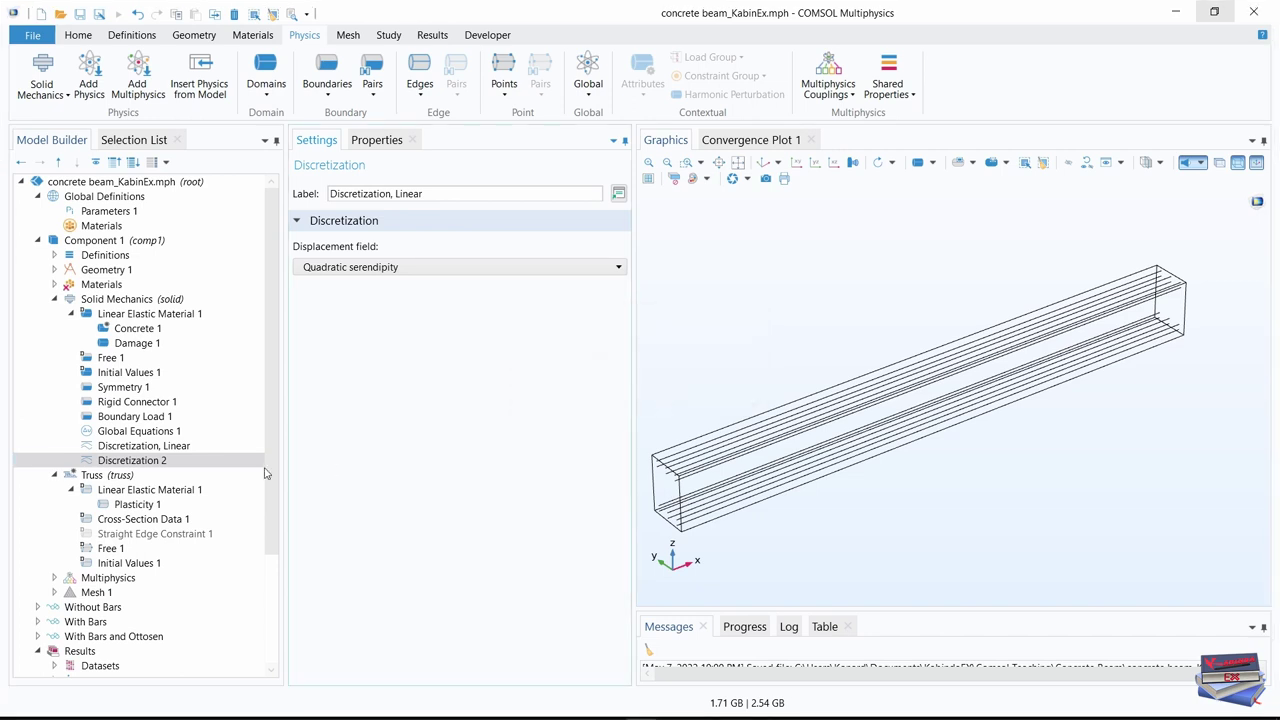
left_click(121, 463)
key("Delete")
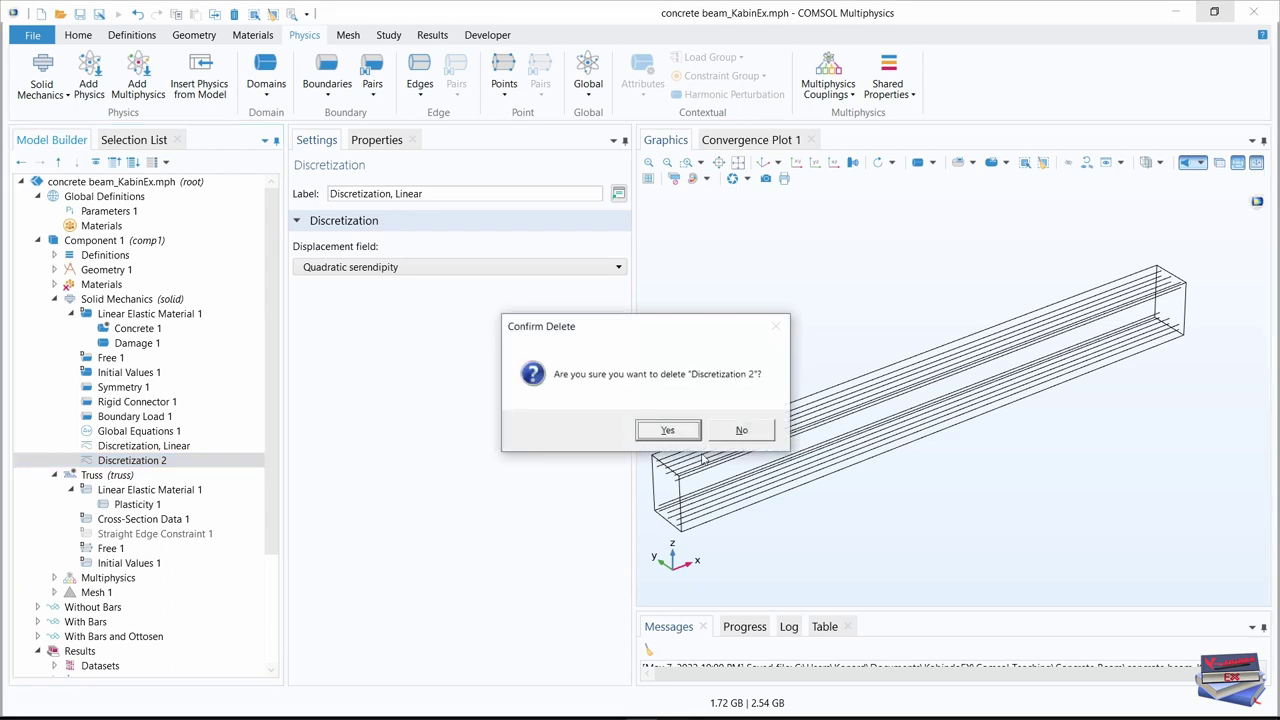
left_click(664, 429)
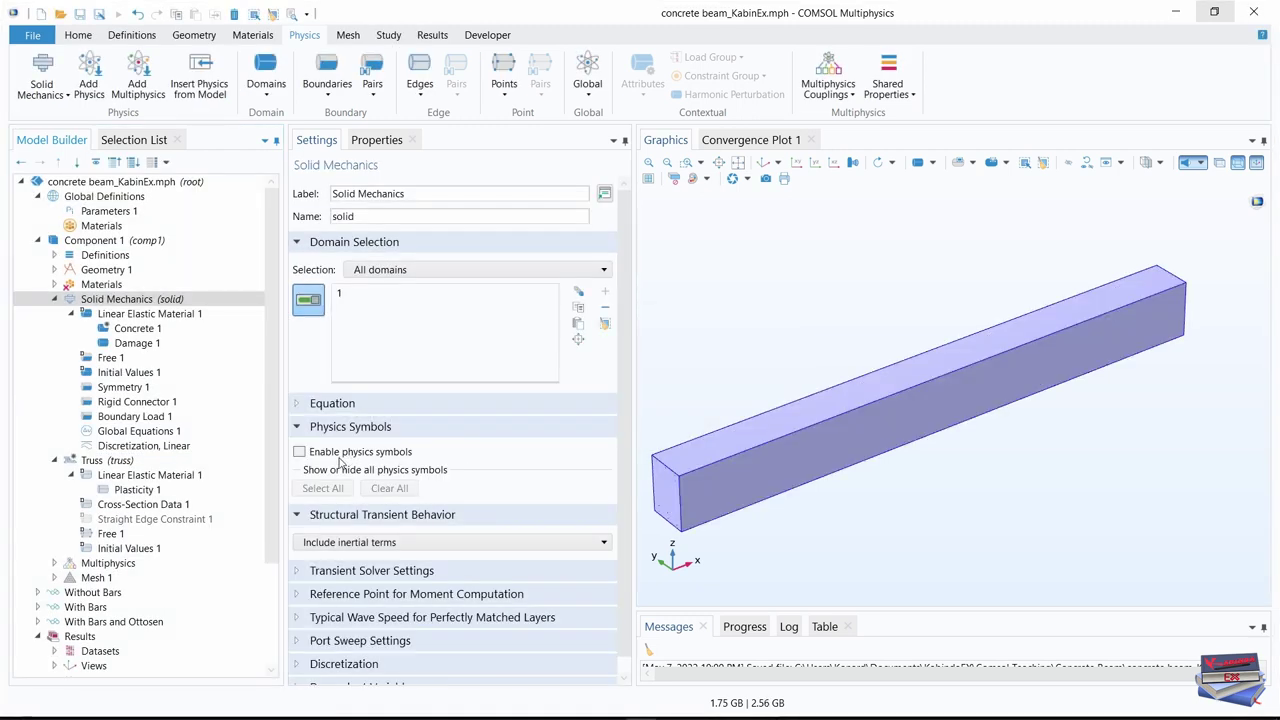
left_click(127, 446)
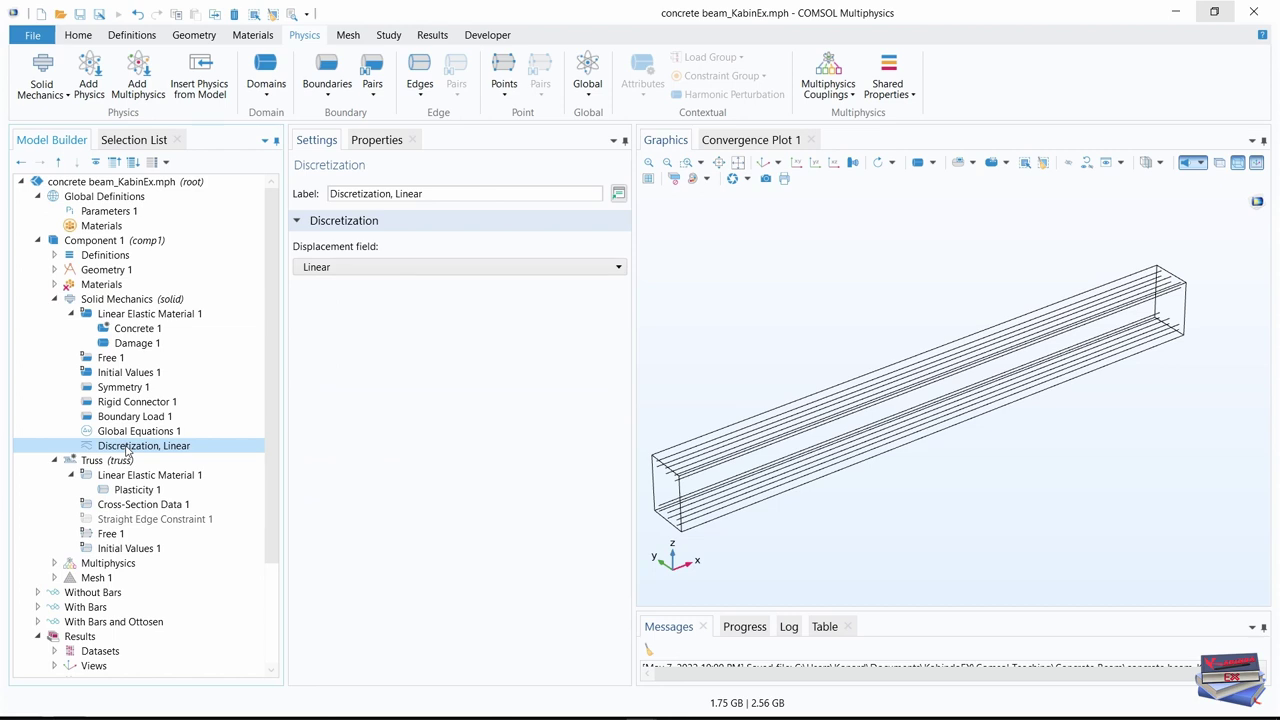
Add a global Discretization to the Truss interface and label it "Discretization, Linear"
left_click(54, 300)
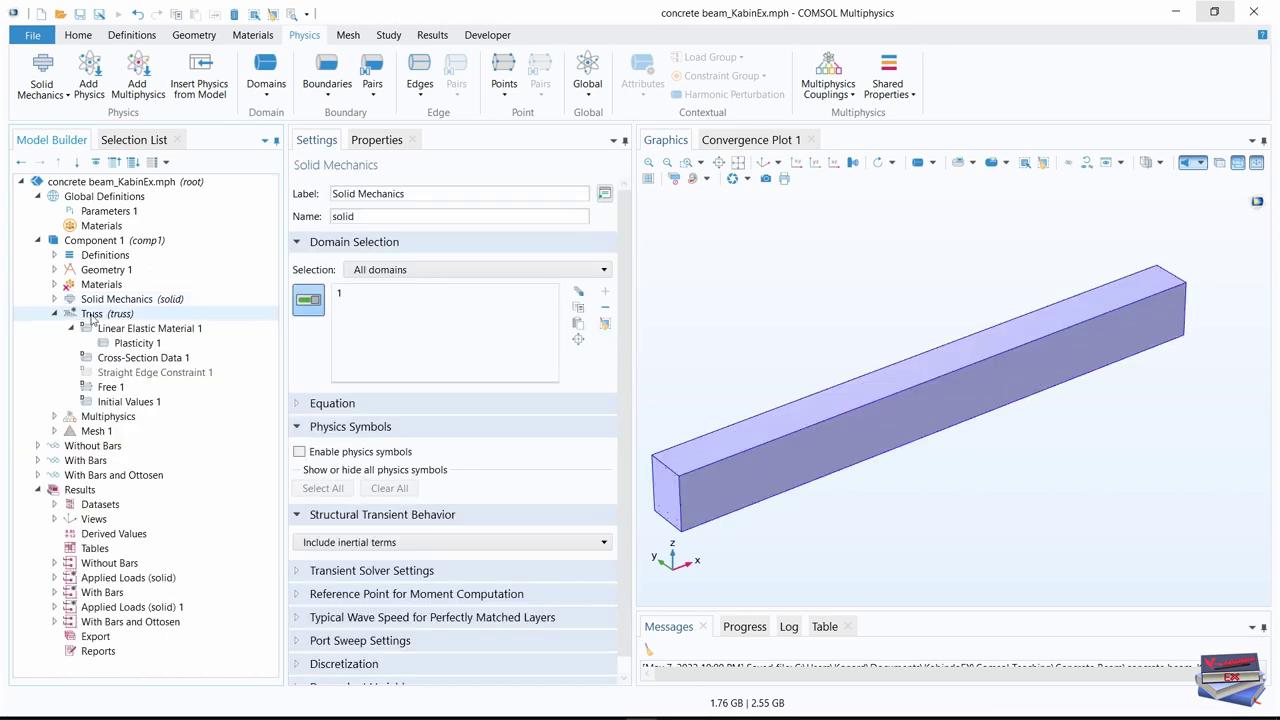
left_click(91, 314)
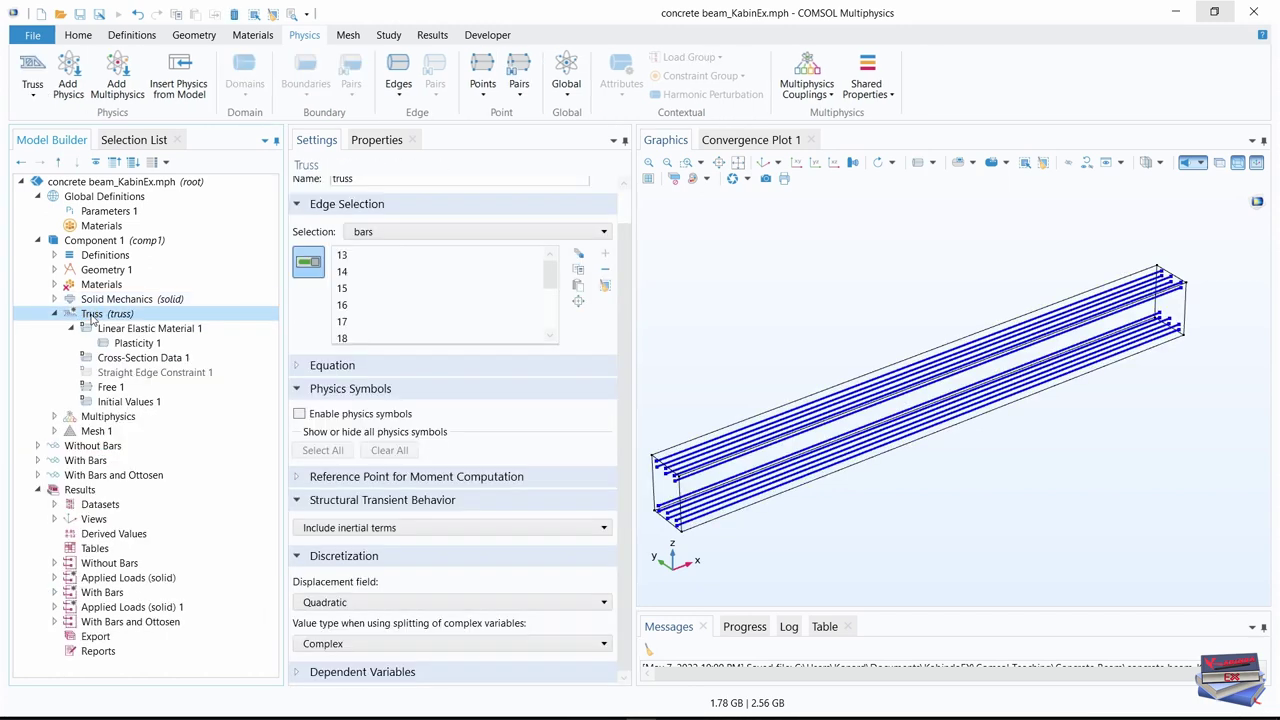
left_click(568, 100)
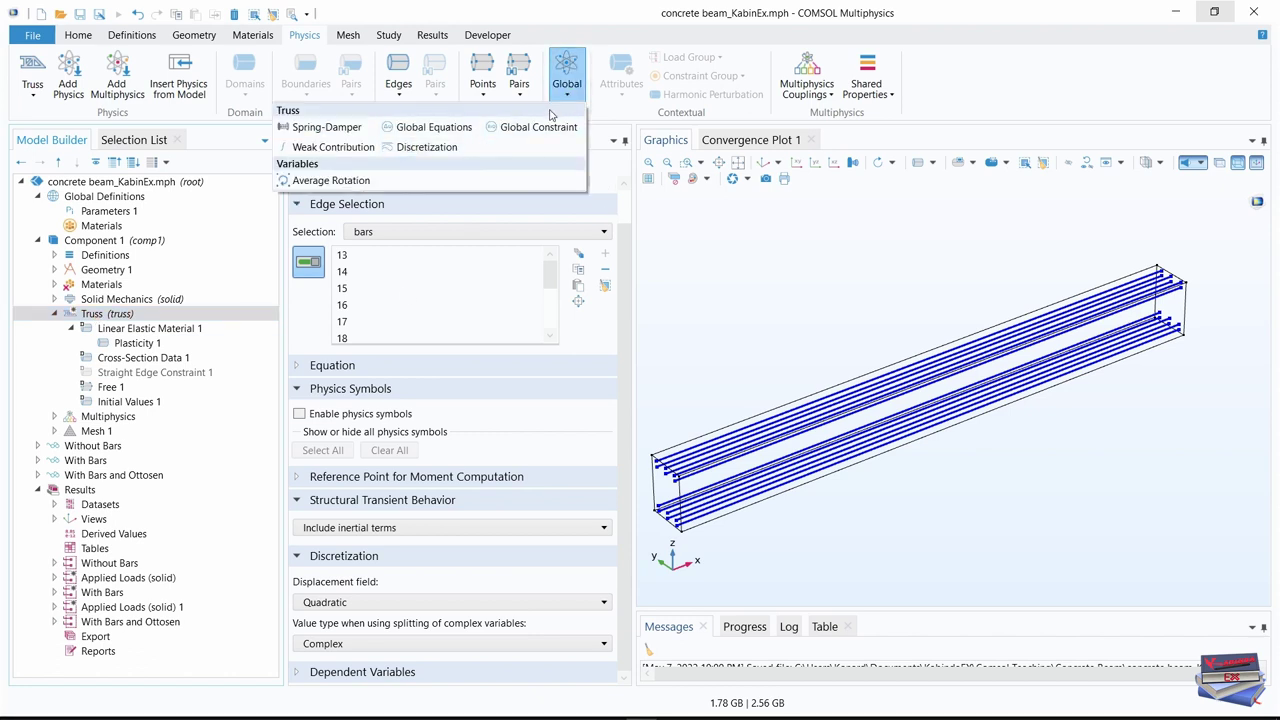
left_click(441, 147)
left_click(414, 192)
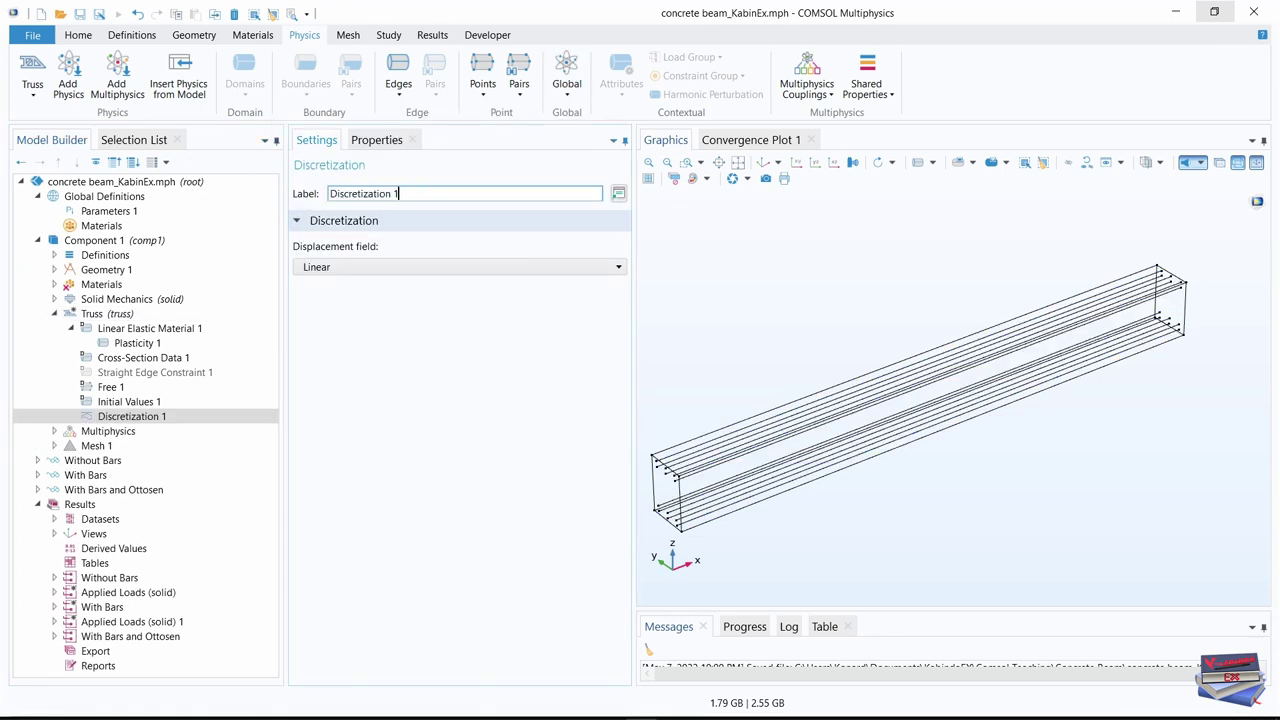
left_click_drag(414, 192, 325, 193)
type("Discretization, Linear")
key("Return")
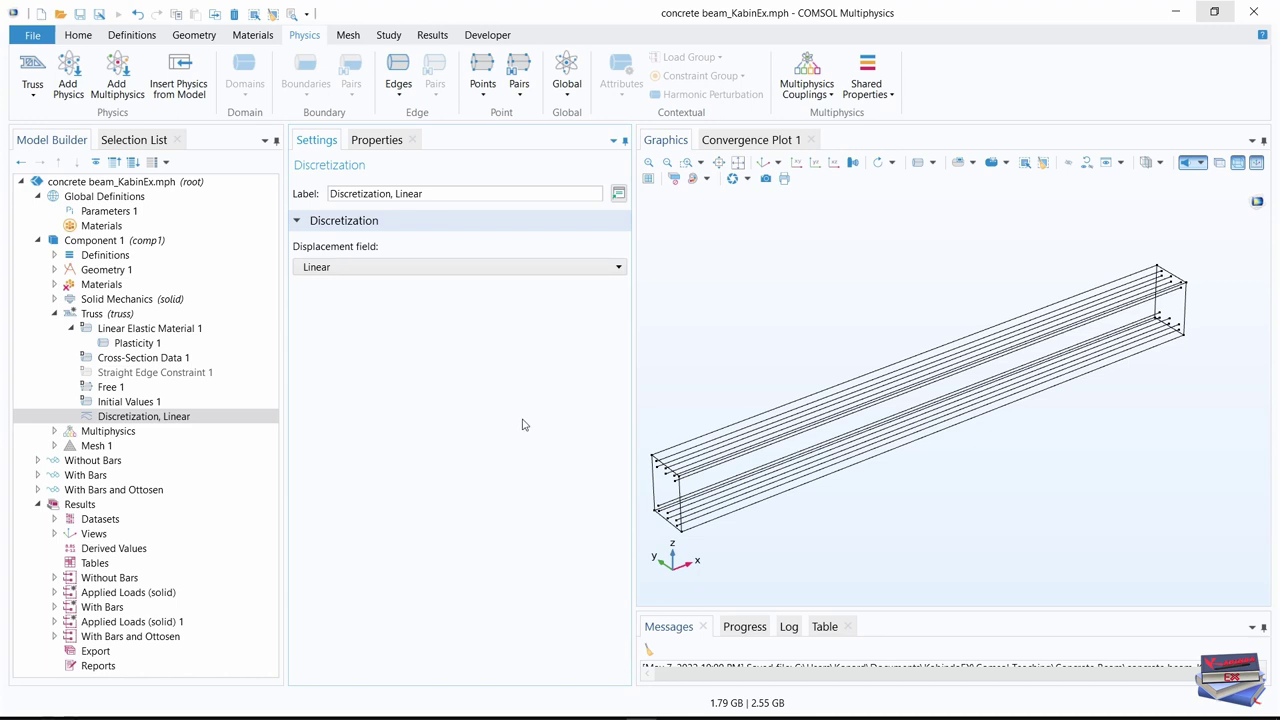
Set the tensile strength of the Concrete material to 2[MPa]
left_click(55, 285)
left_click(117, 299)
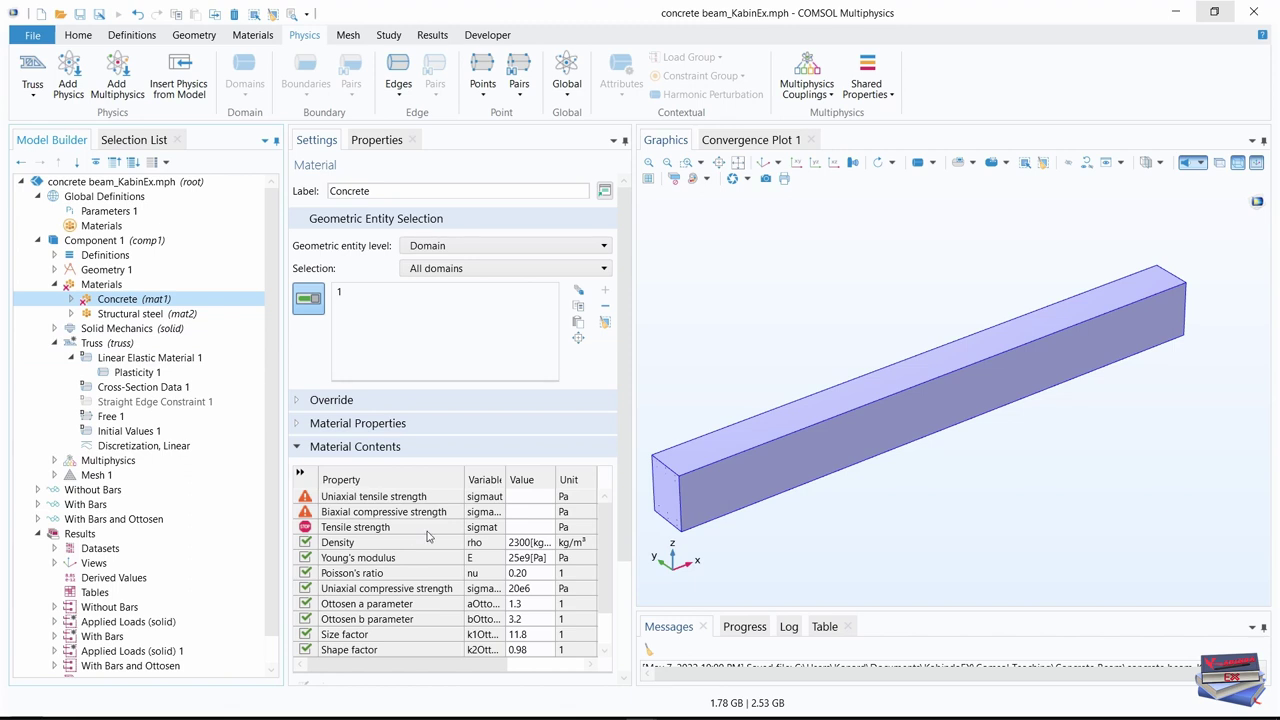
left_click(523, 528)
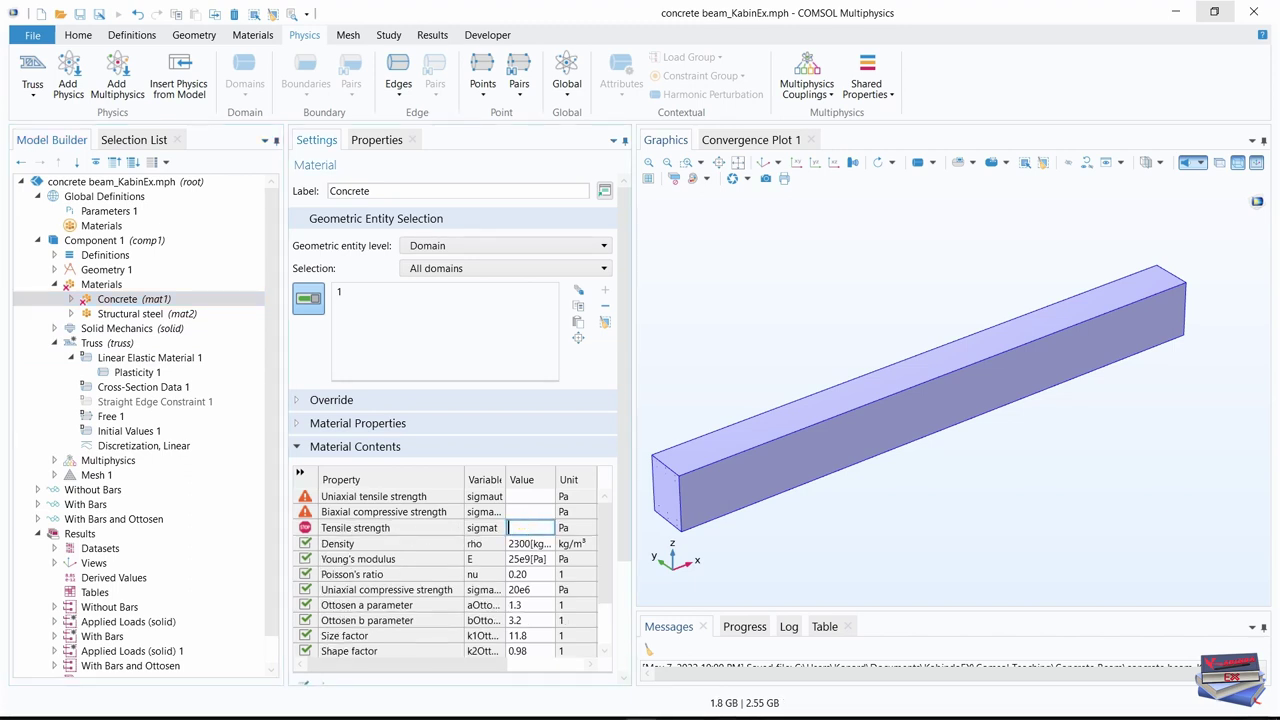
type("2[")
key("Caps_Lock")
type("MP")
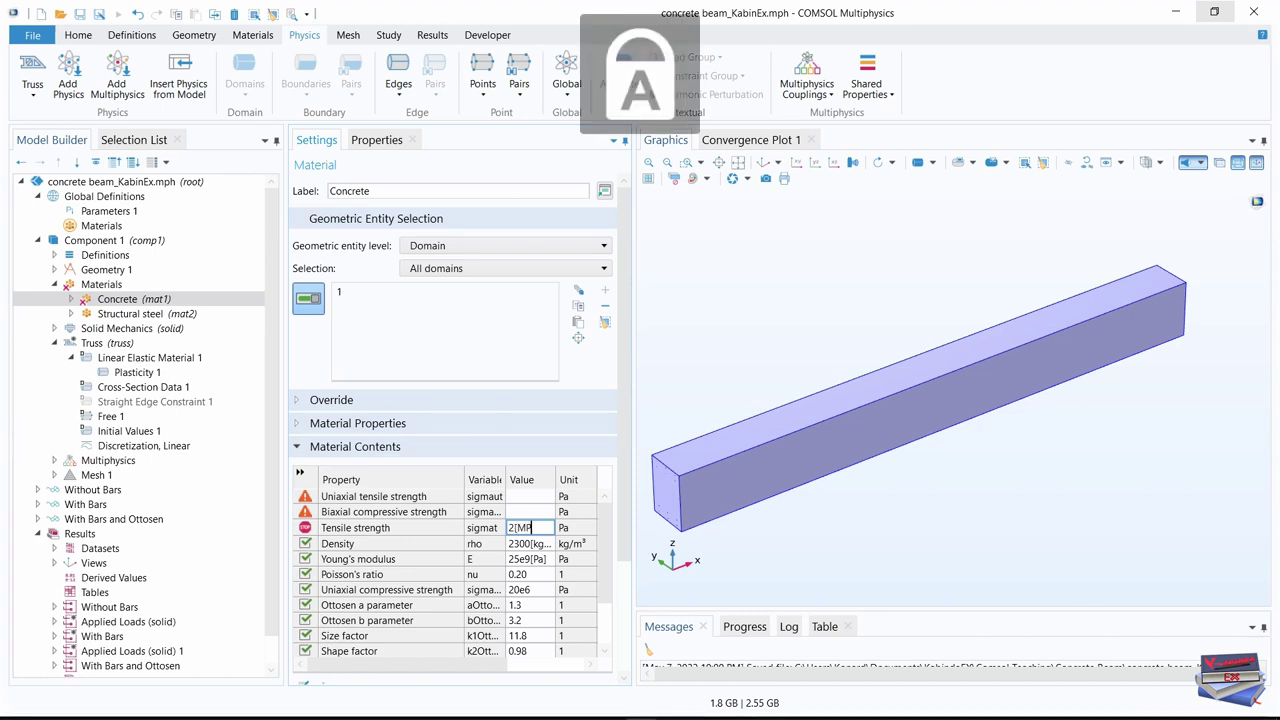
key("Caps_Lock")
type("a")
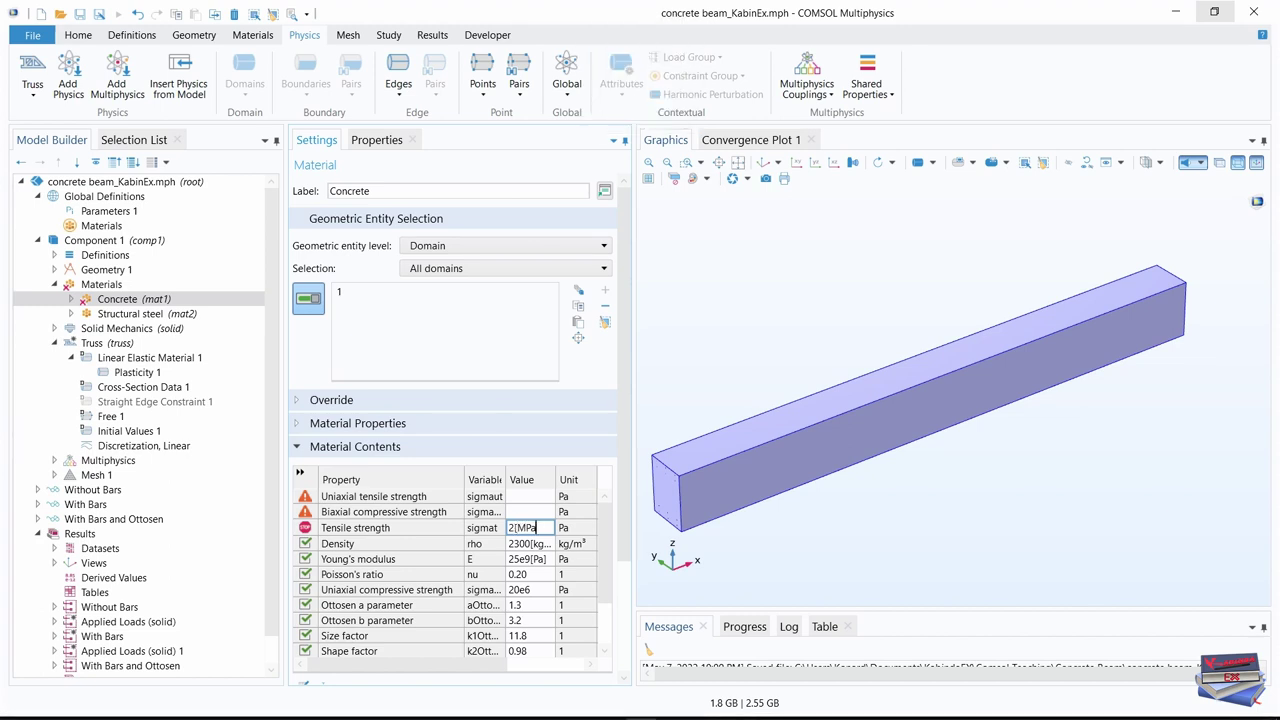
type("]")
key("Return")
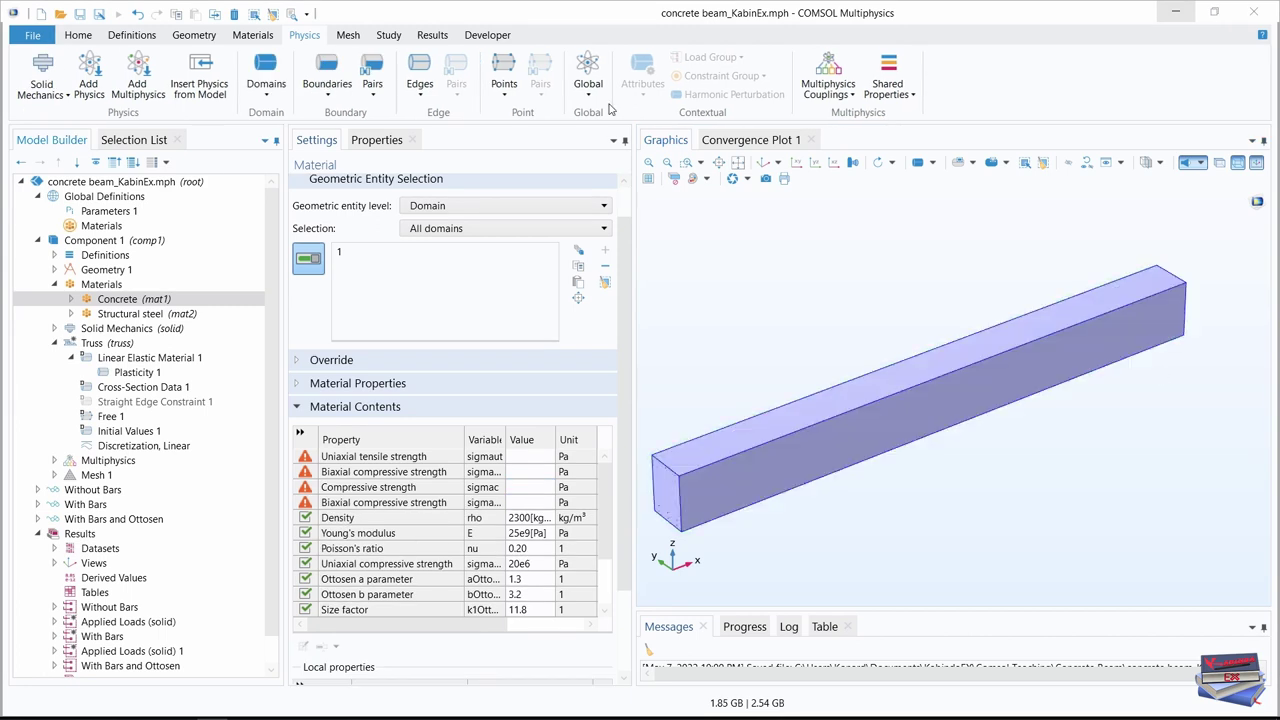
Add a new Stationary study covering Solid Mechanics, Truss and the Embedded Reinforcement coupling
left_click(388, 34)
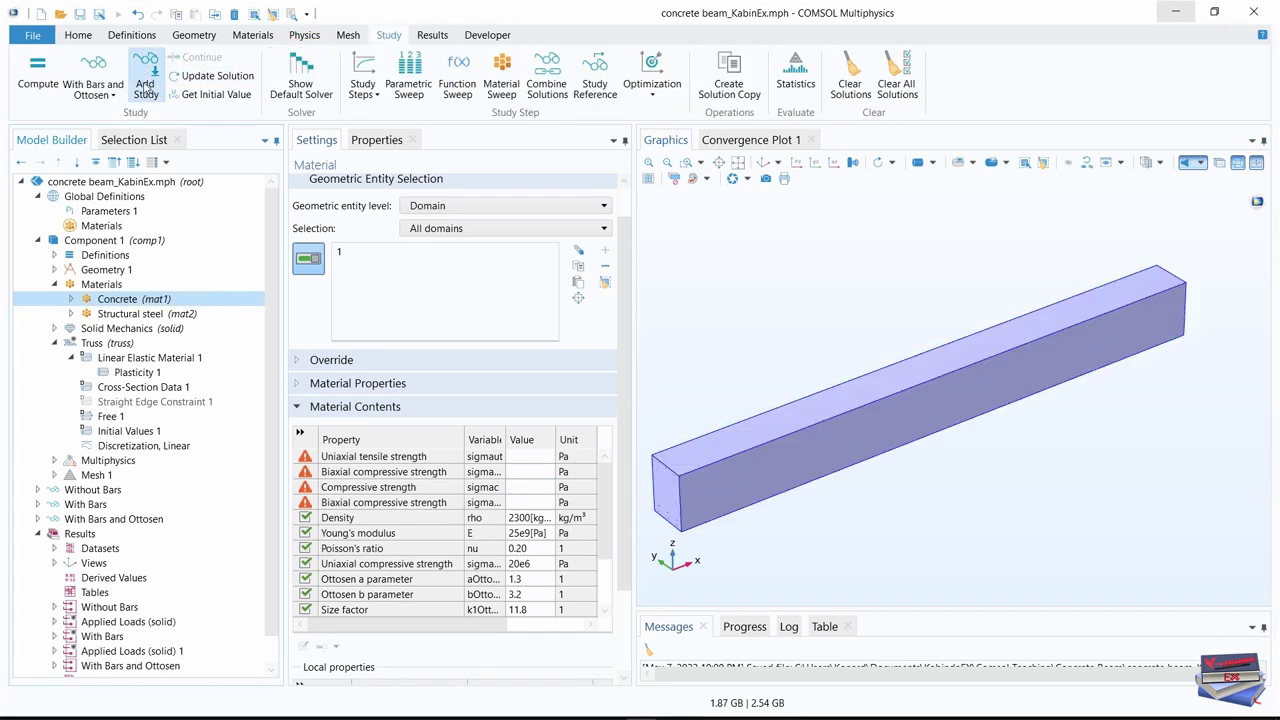
left_click(146, 80)
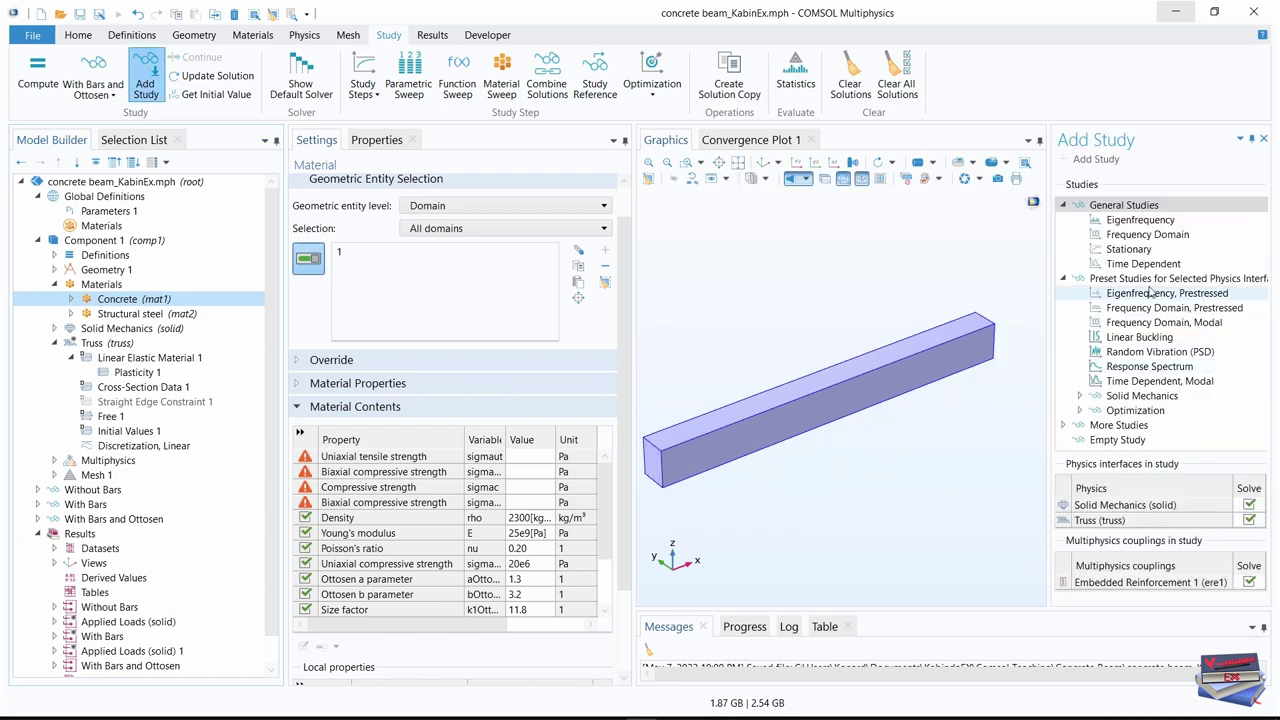
left_click(1128, 249)
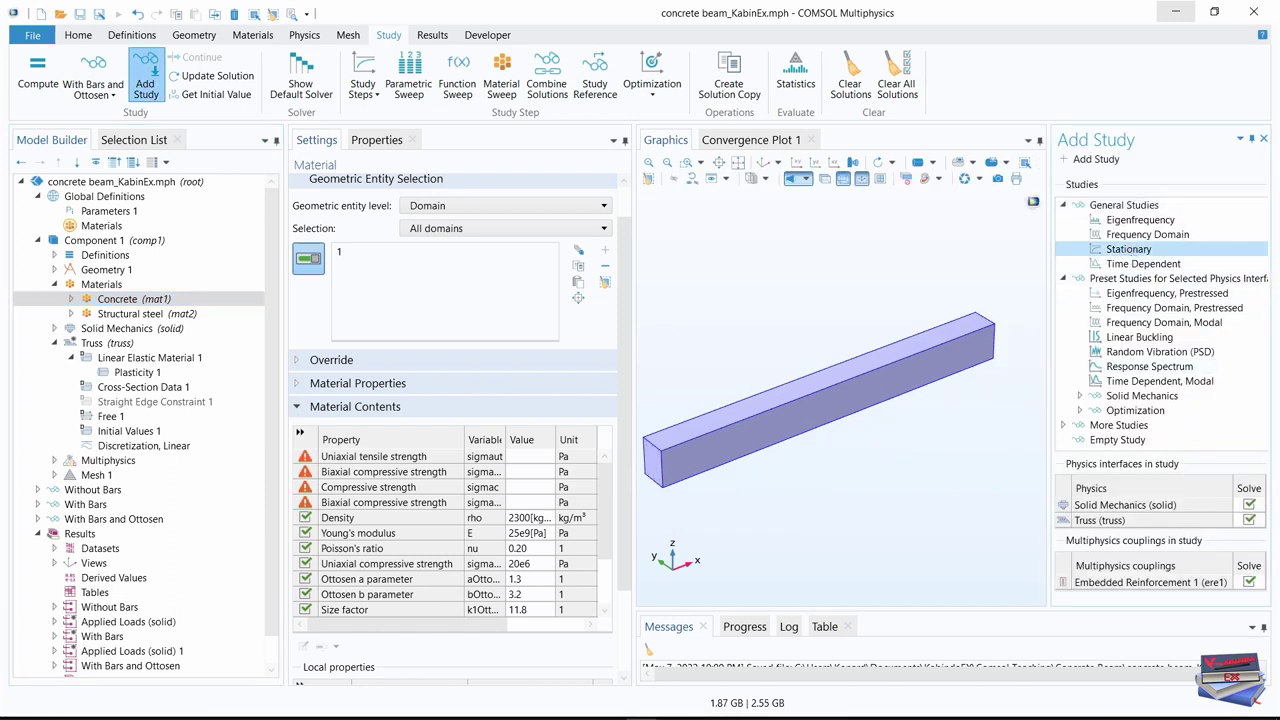
left_click(1092, 160)
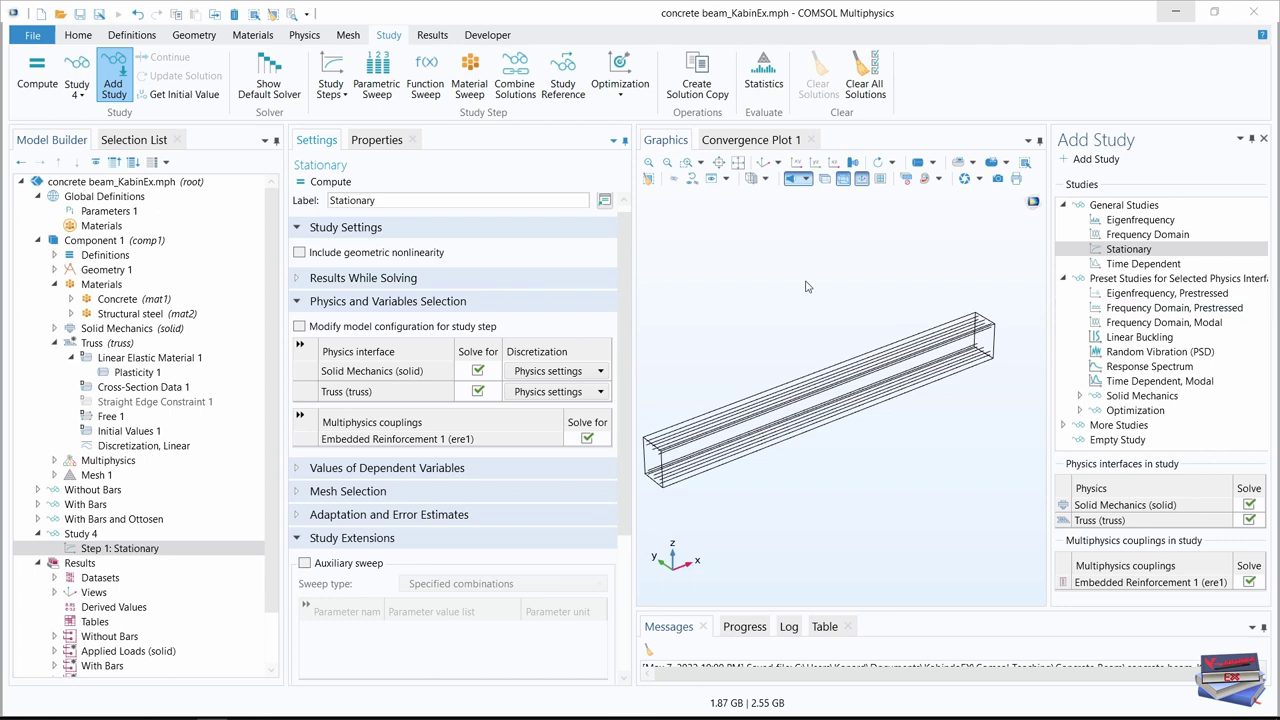
left_click(1266, 140)
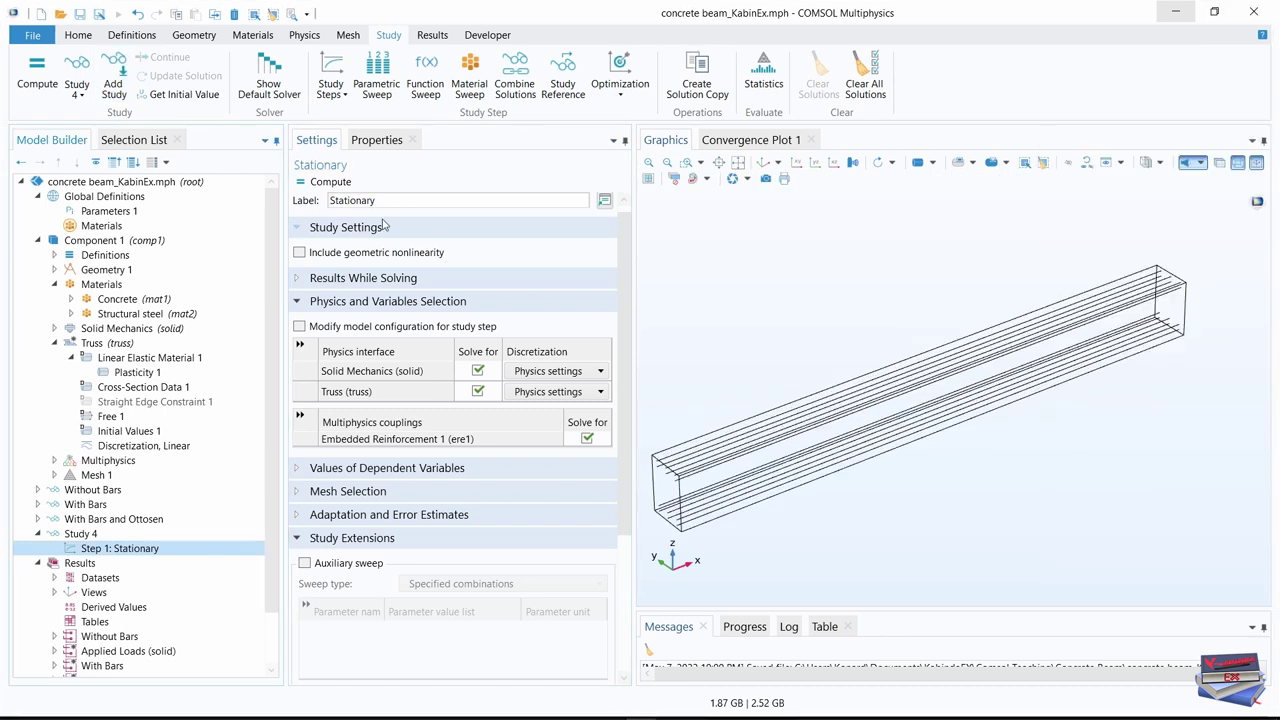
Add a Parametric Sweep to Study 4 over mesh_par (Mesh distribution multiplier) with the value 2
left_click(378, 95)
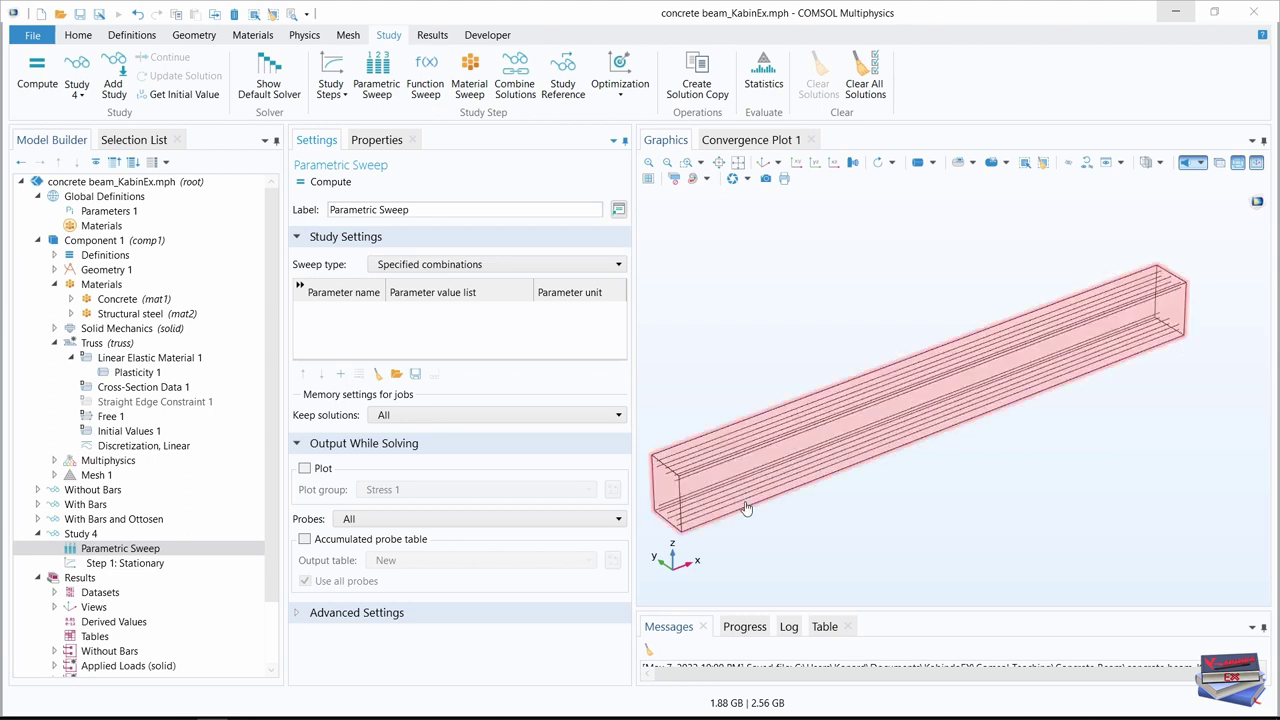
left_click(340, 374)
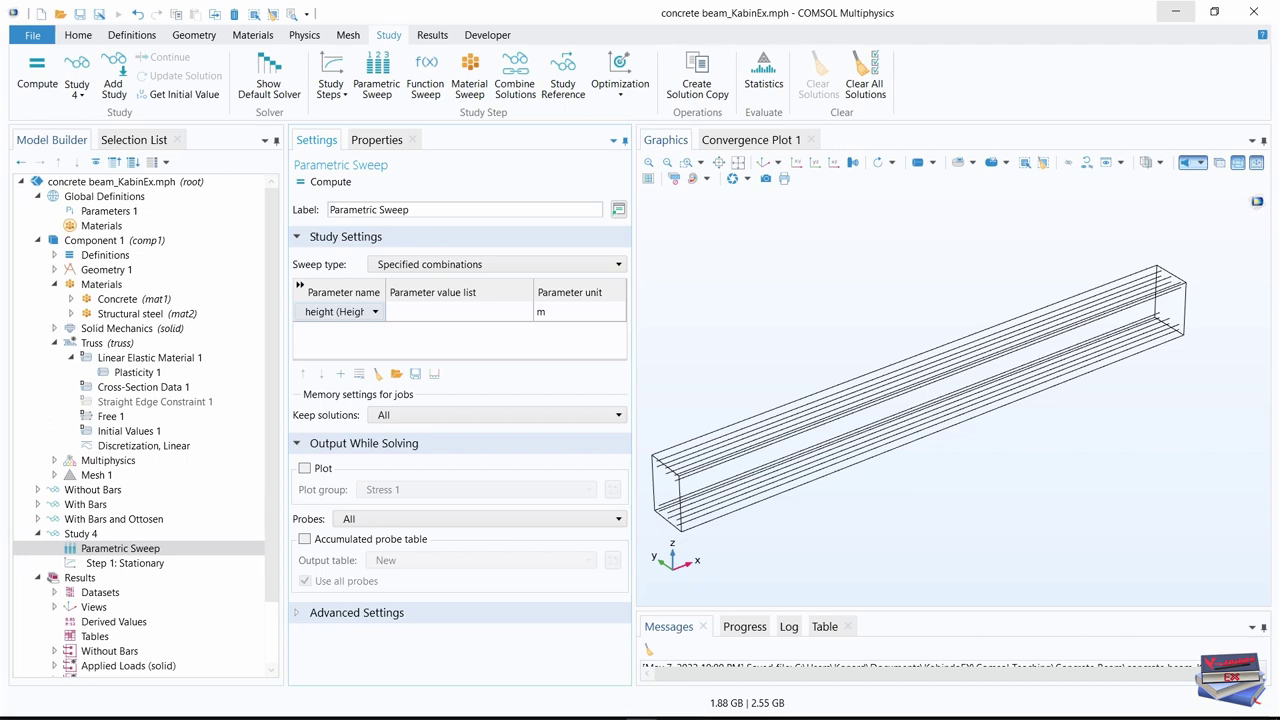
left_click(370, 314)
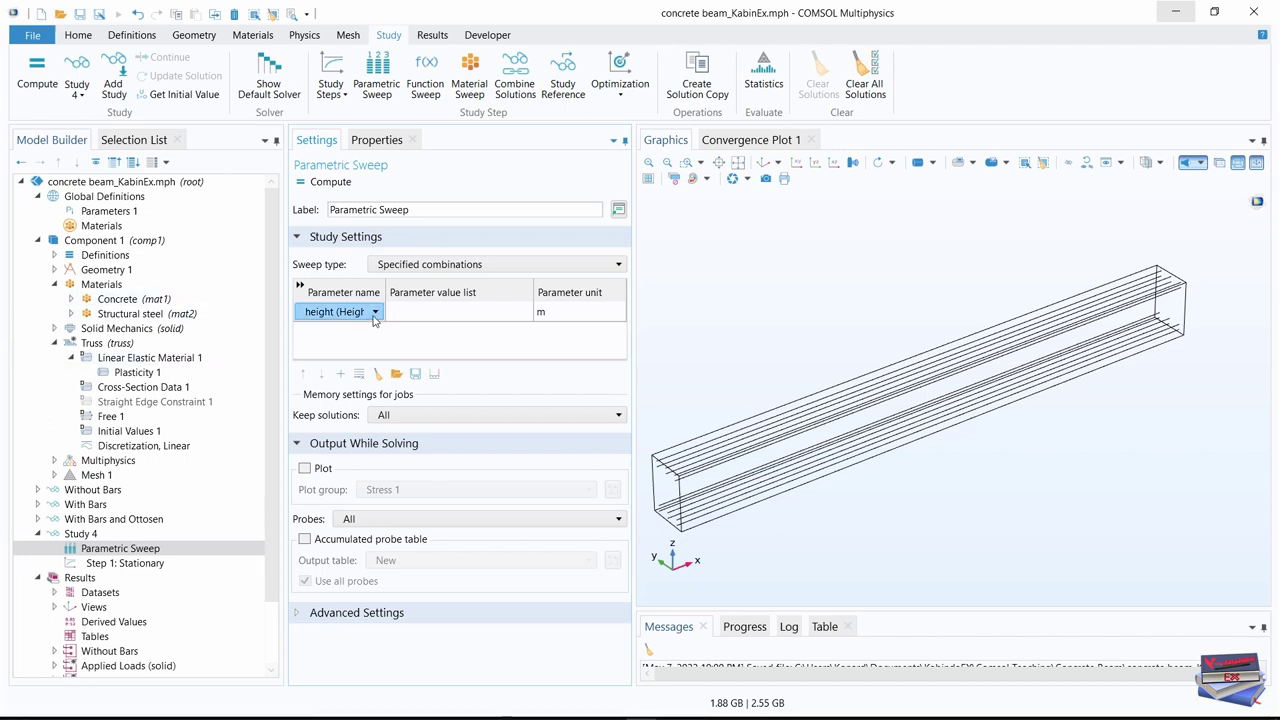
left_click(375, 312)
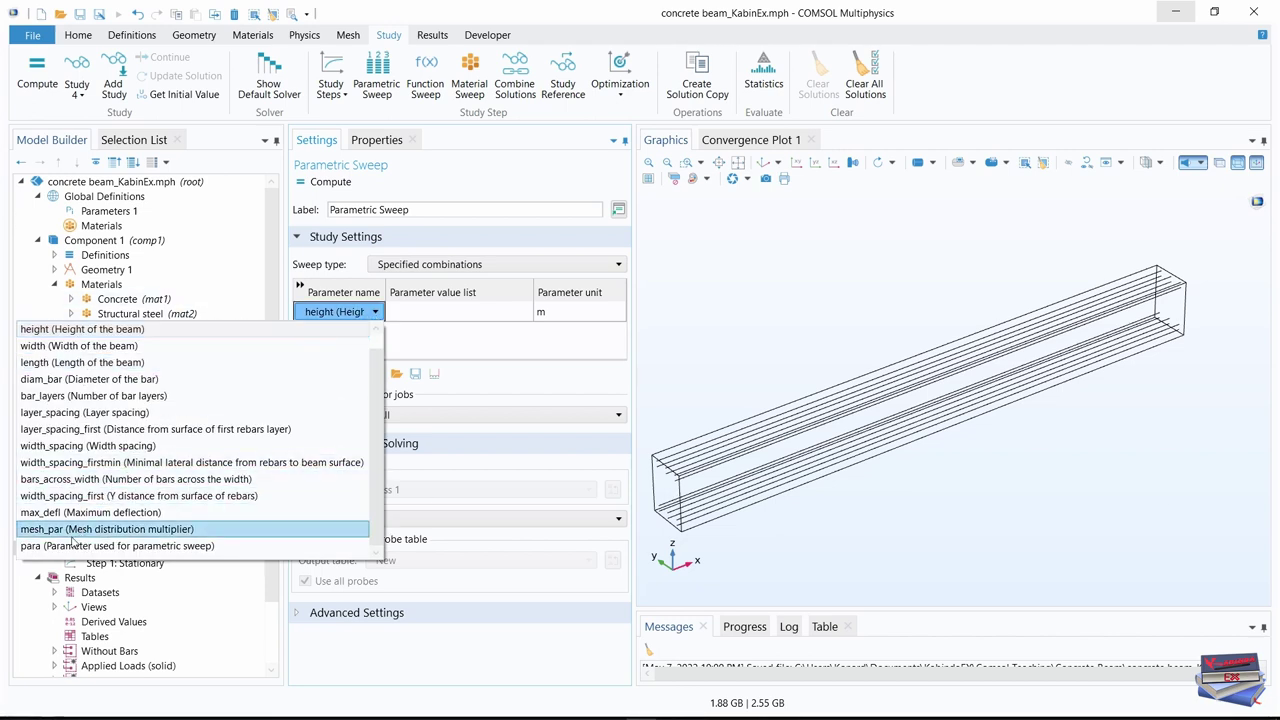
left_click(137, 530)
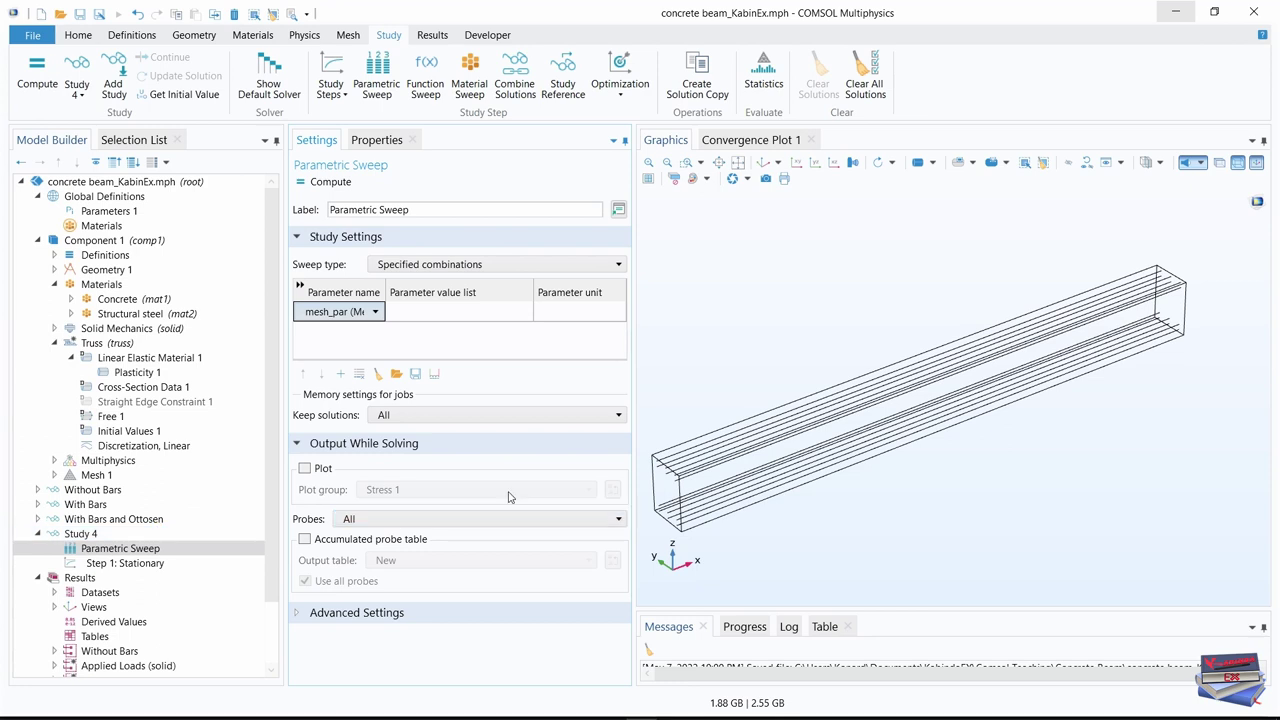
double_click(443, 314)
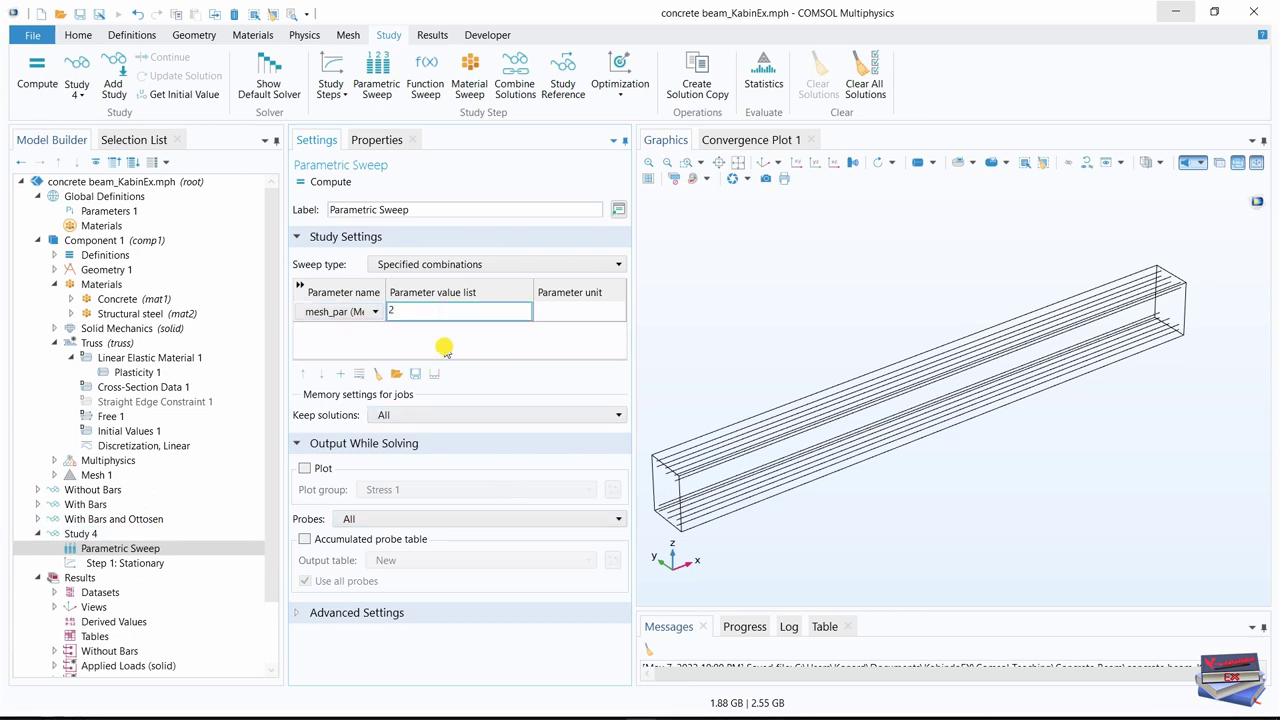
left_click(443, 345)
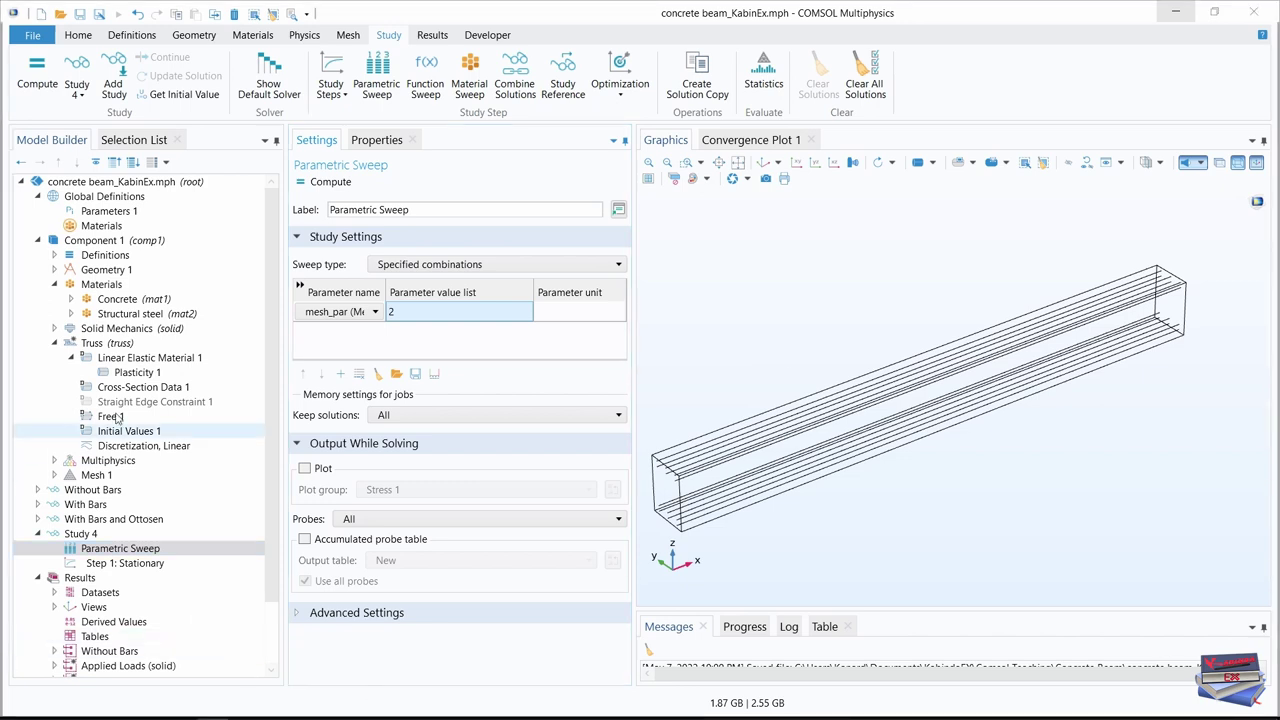
Collapse the Truss, Materials, Global Definitions and Component 1 branches of the model tree
left_click(53, 343)
left_click(55, 285)
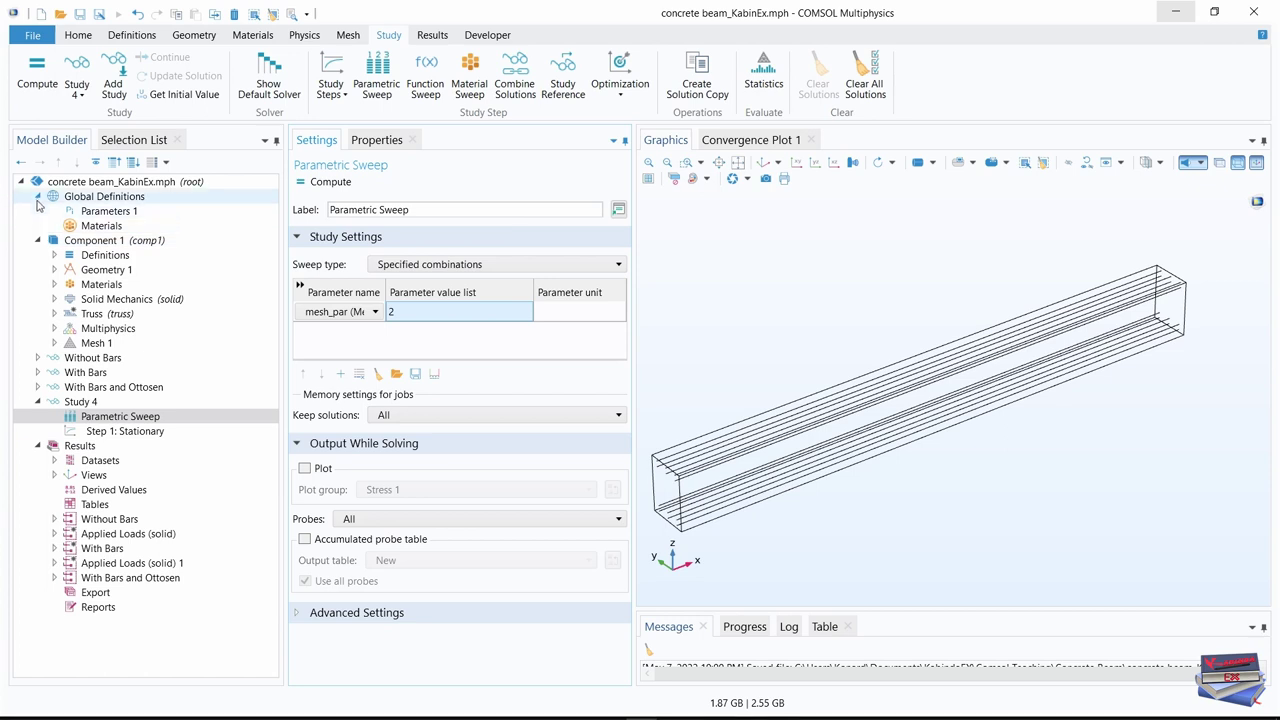
left_click(37, 198)
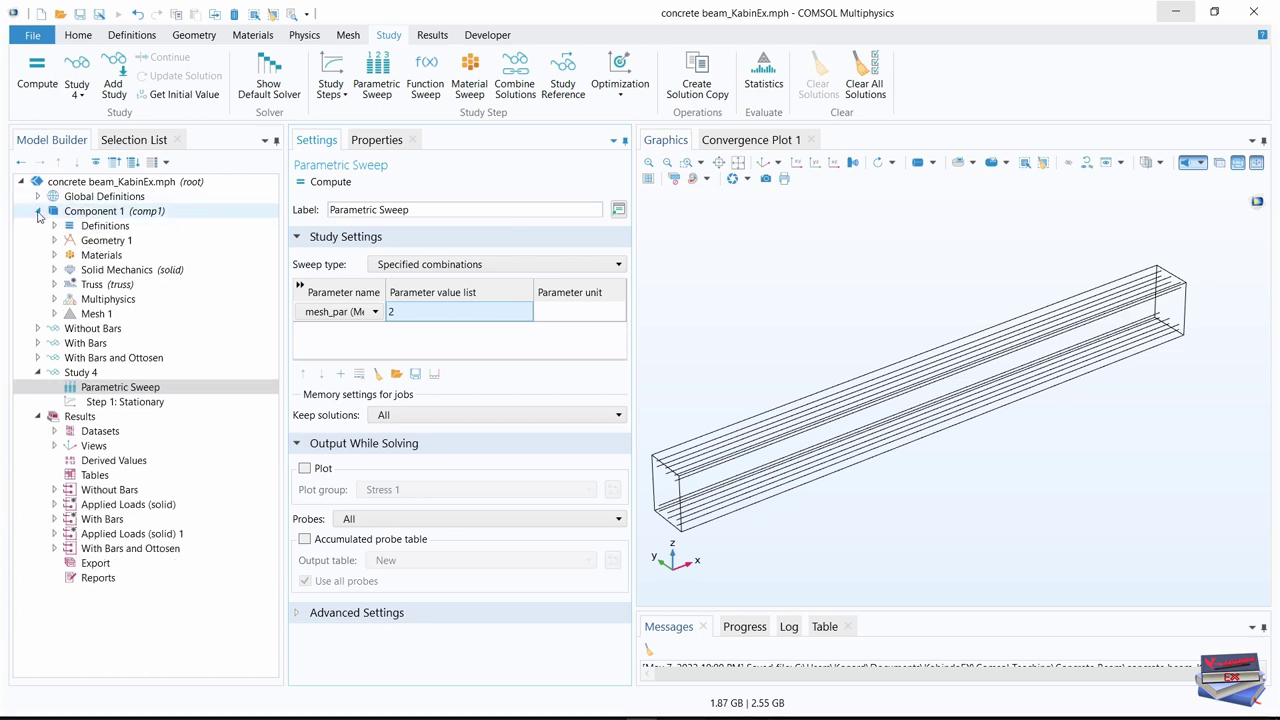
left_click(38, 211)
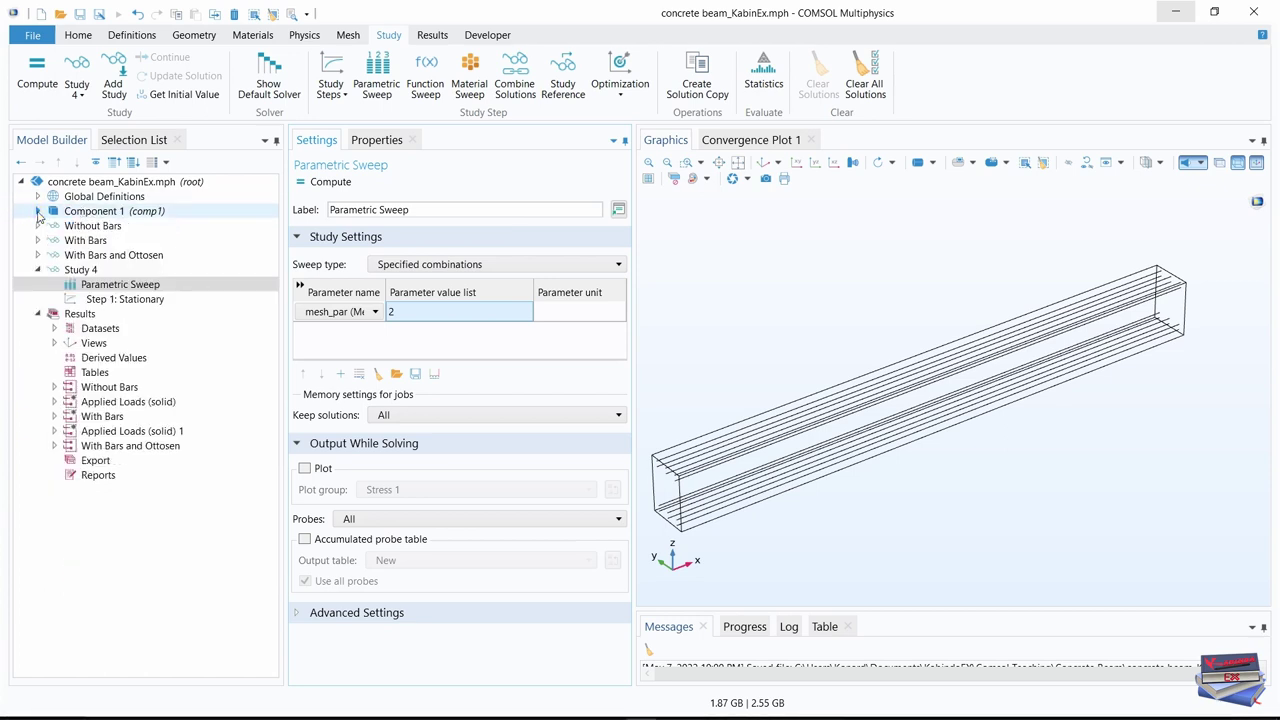
Set the discretization of both Solid Mechanics and Truss to Discretization, Linear in Study 4's stationary step
left_click(124, 298)
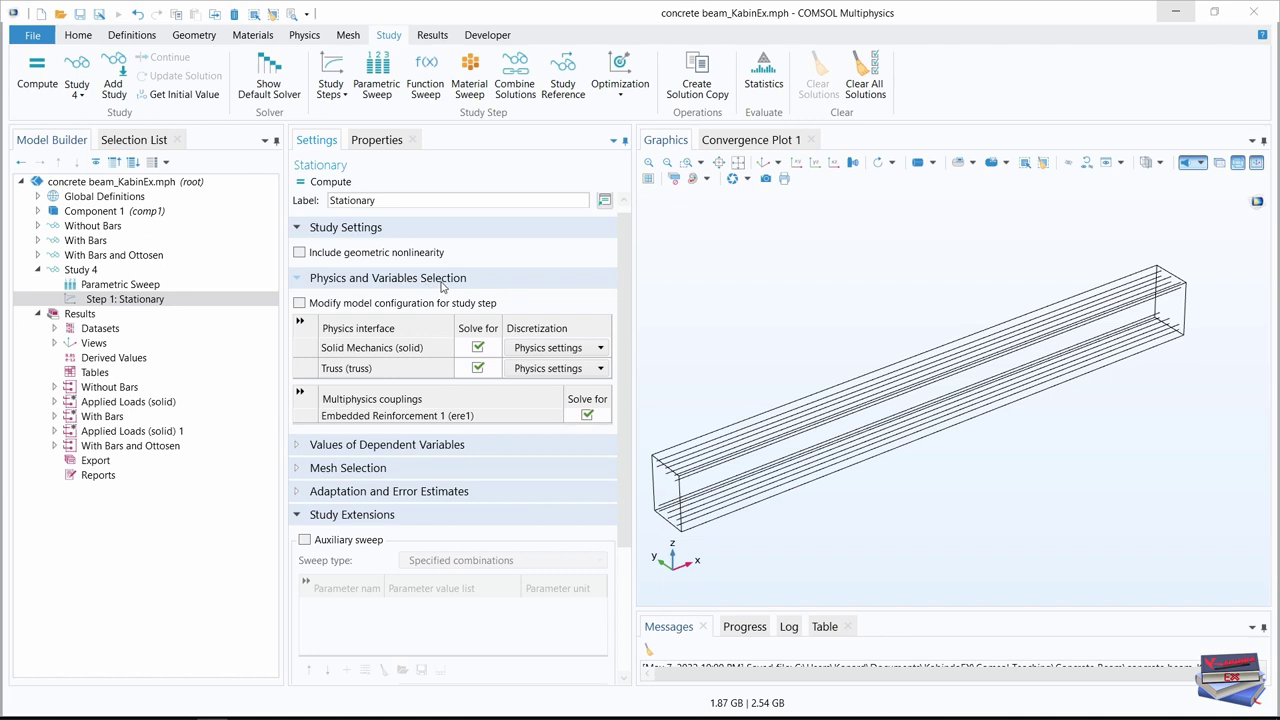
left_click(576, 352)
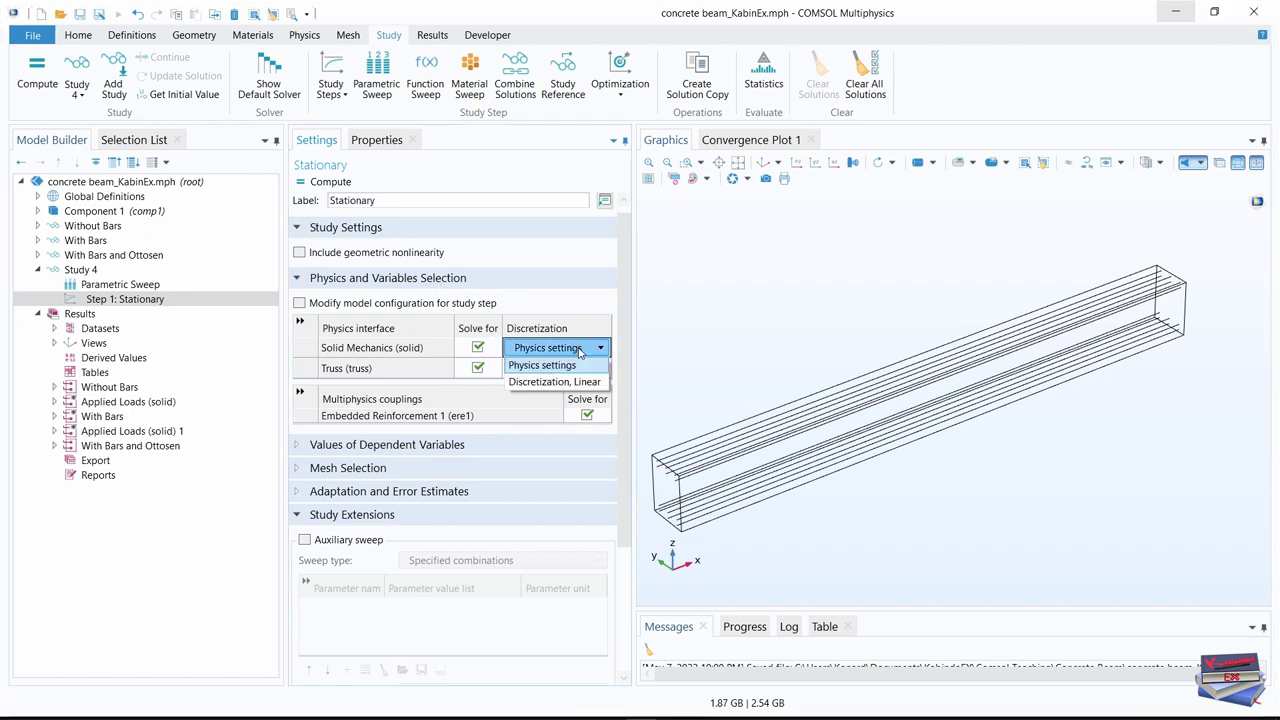
left_click(547, 384)
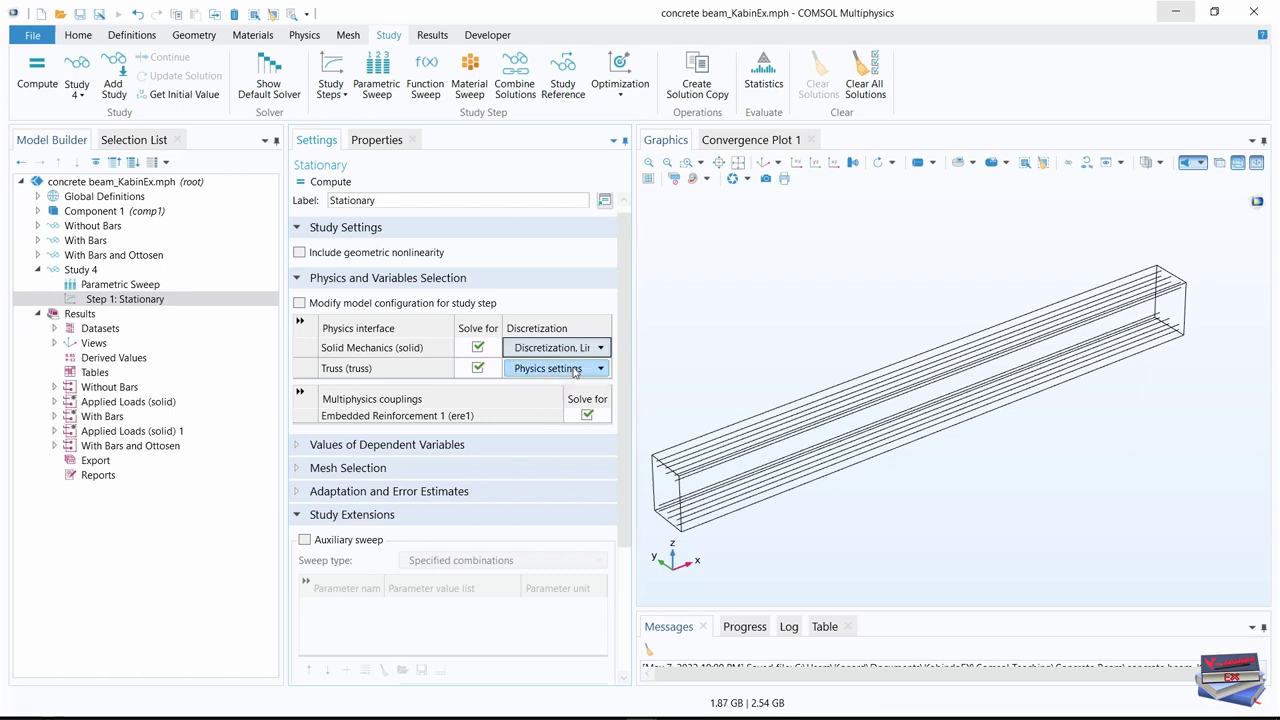
left_click(545, 368)
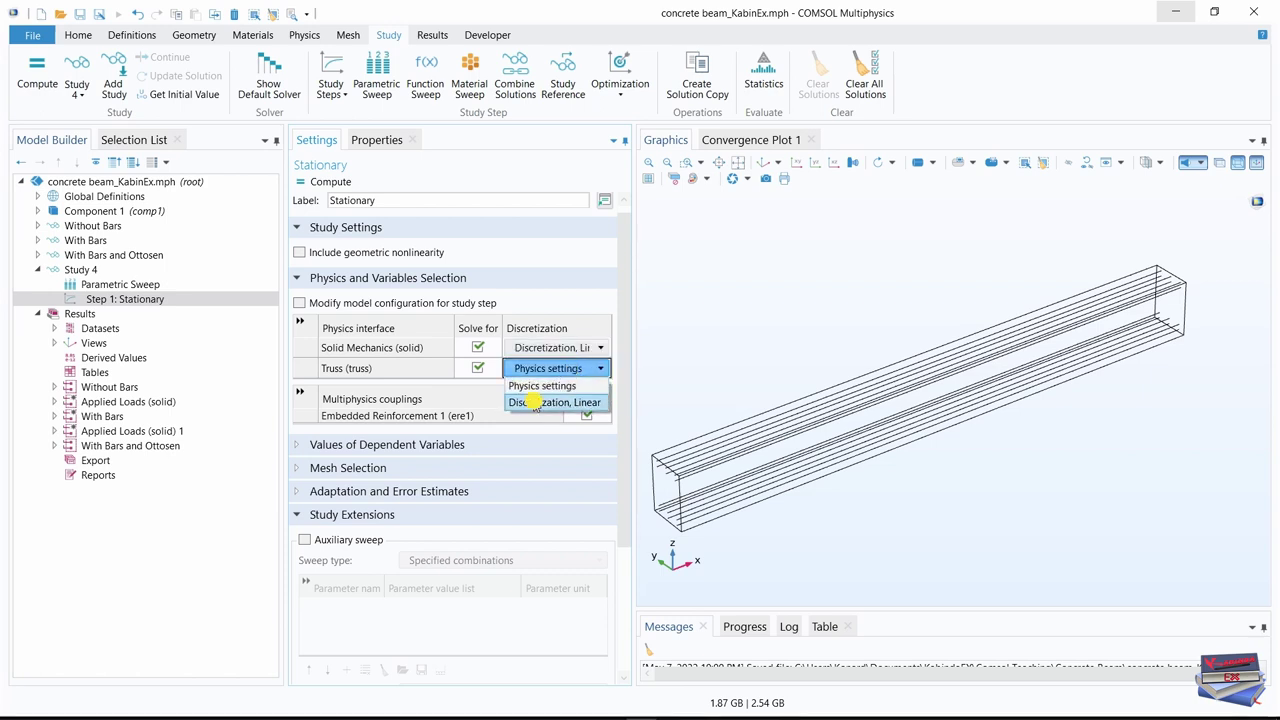
left_click(537, 403)
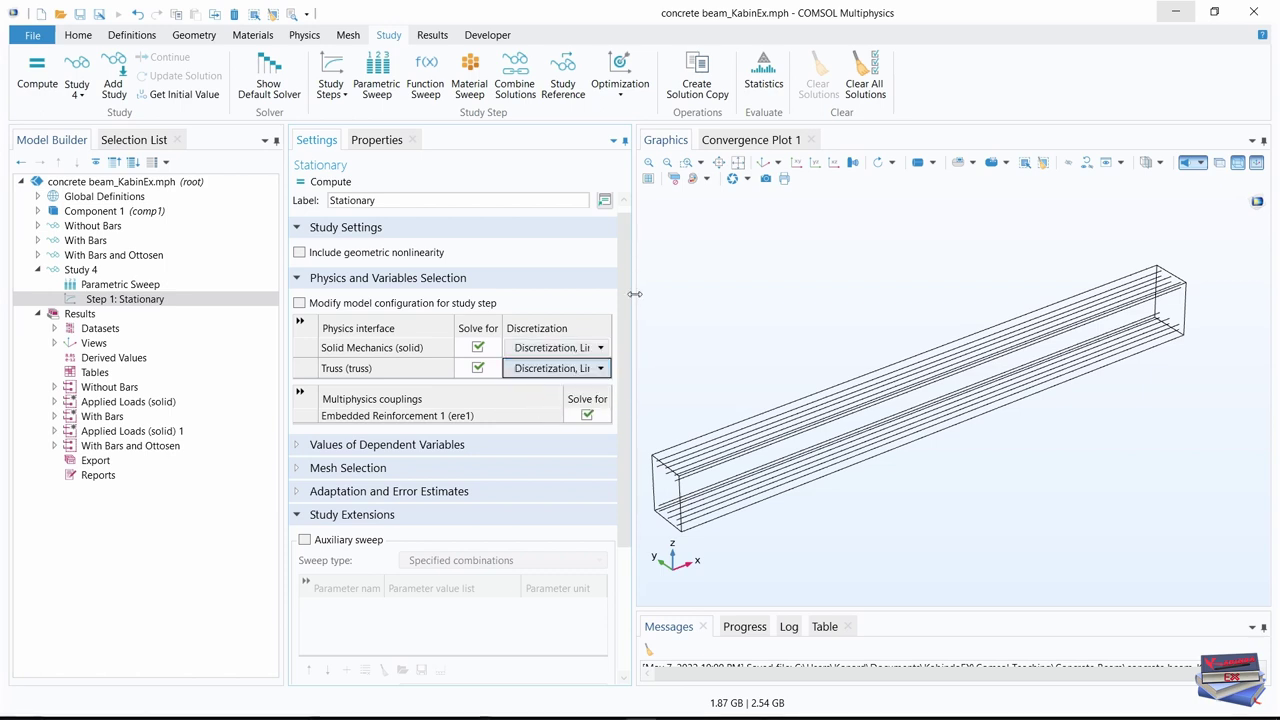
left_click_drag(631, 296, 656, 296)
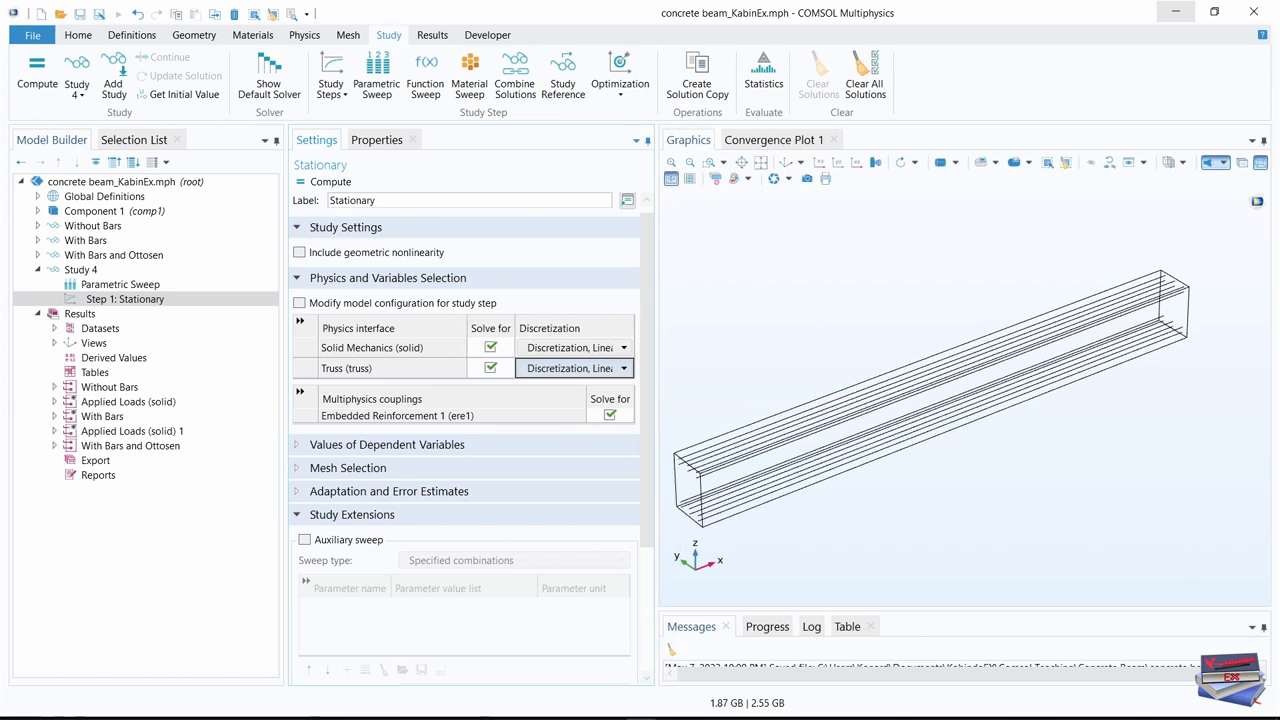
Enable an auxiliary sweep in the stationary step over para (Parameter used for parametric sweep) with the values range(0,0.025,1)
left_click(305, 541)
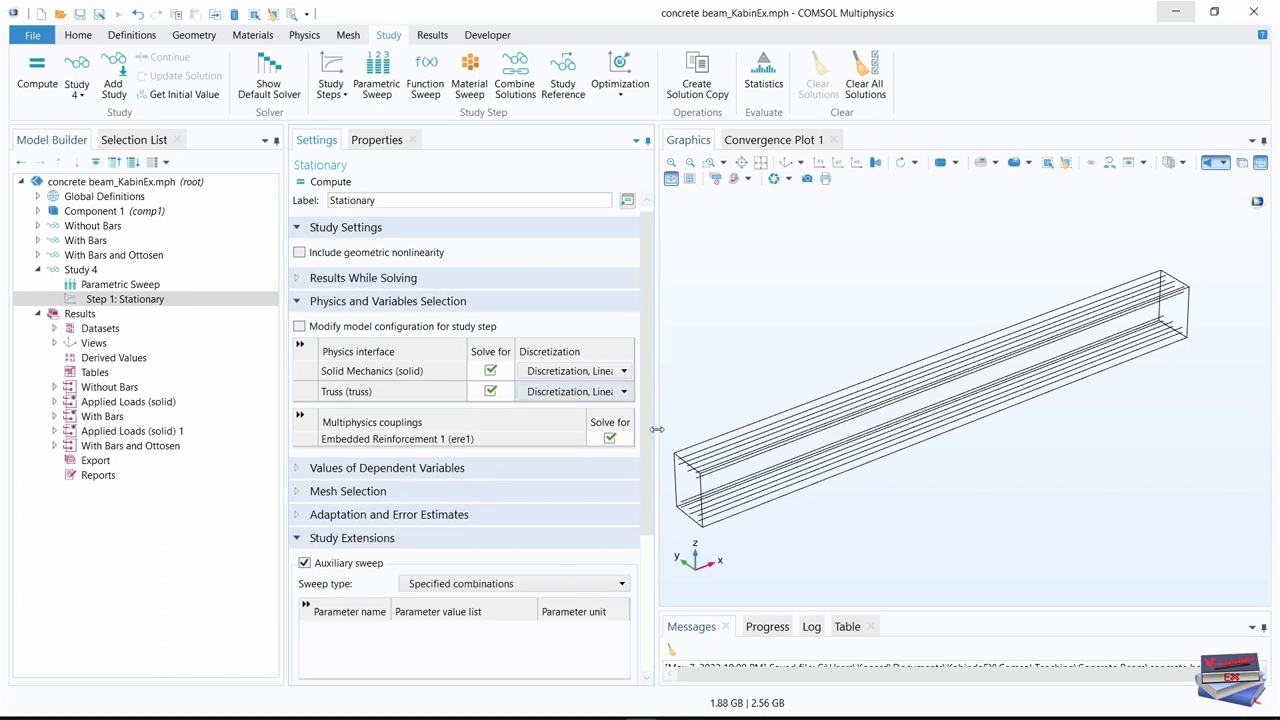
left_click_drag(646, 432, 637, 573)
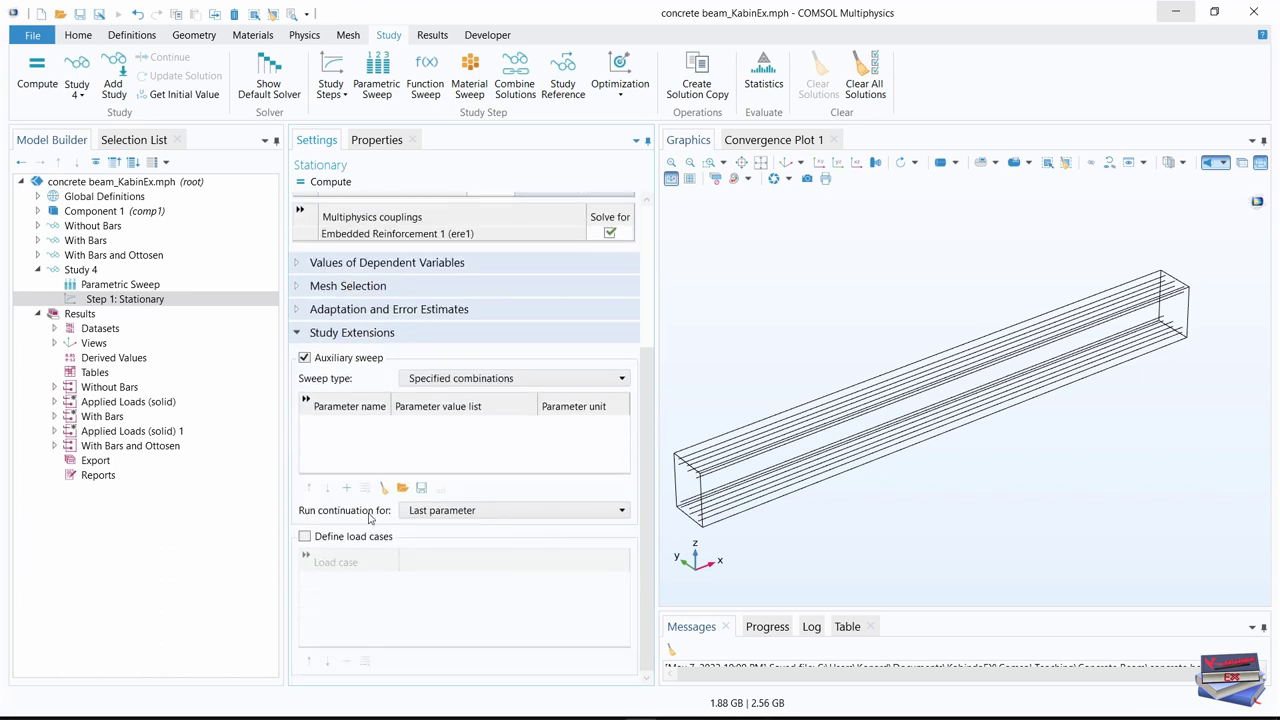
left_click(346, 488)
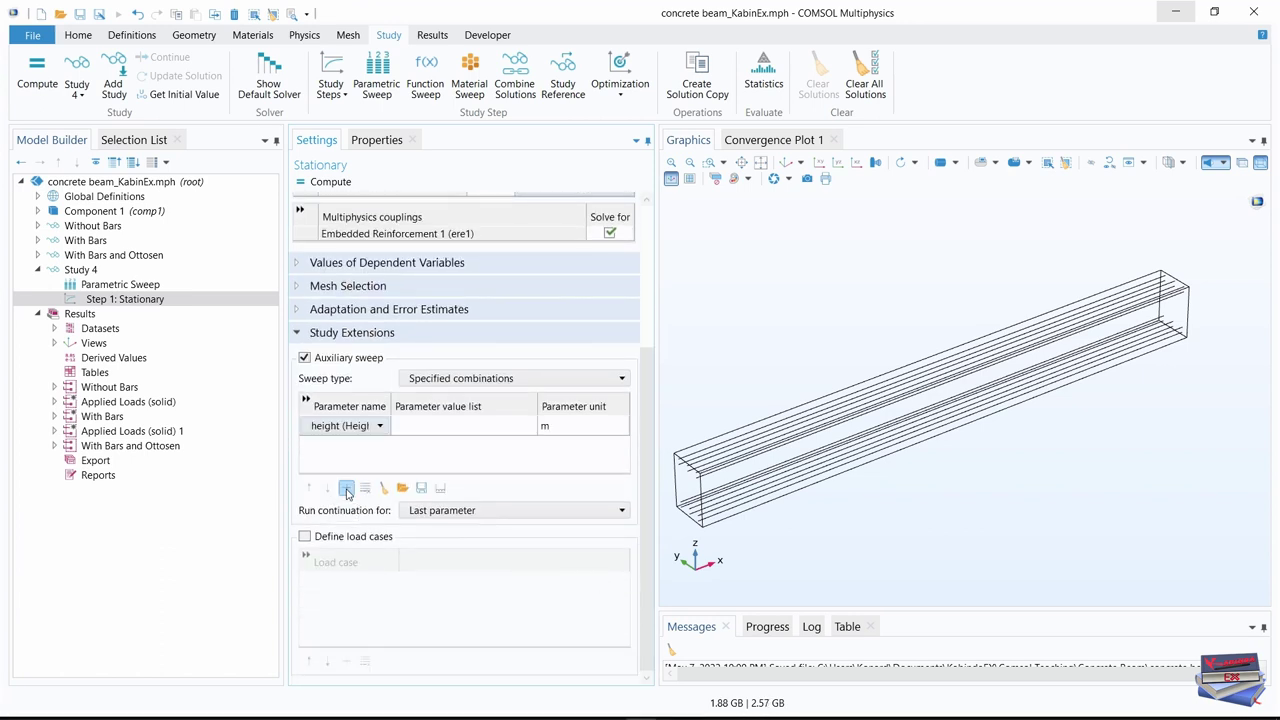
left_click(379, 426)
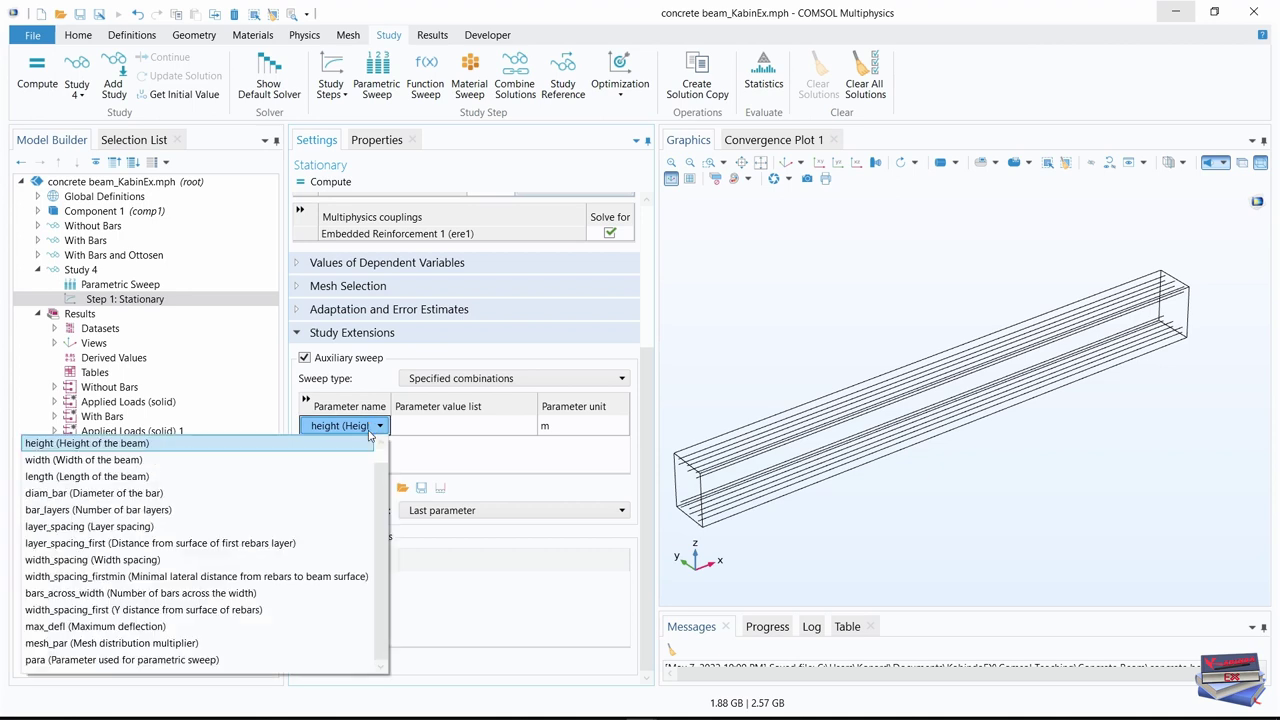
left_click(110, 664)
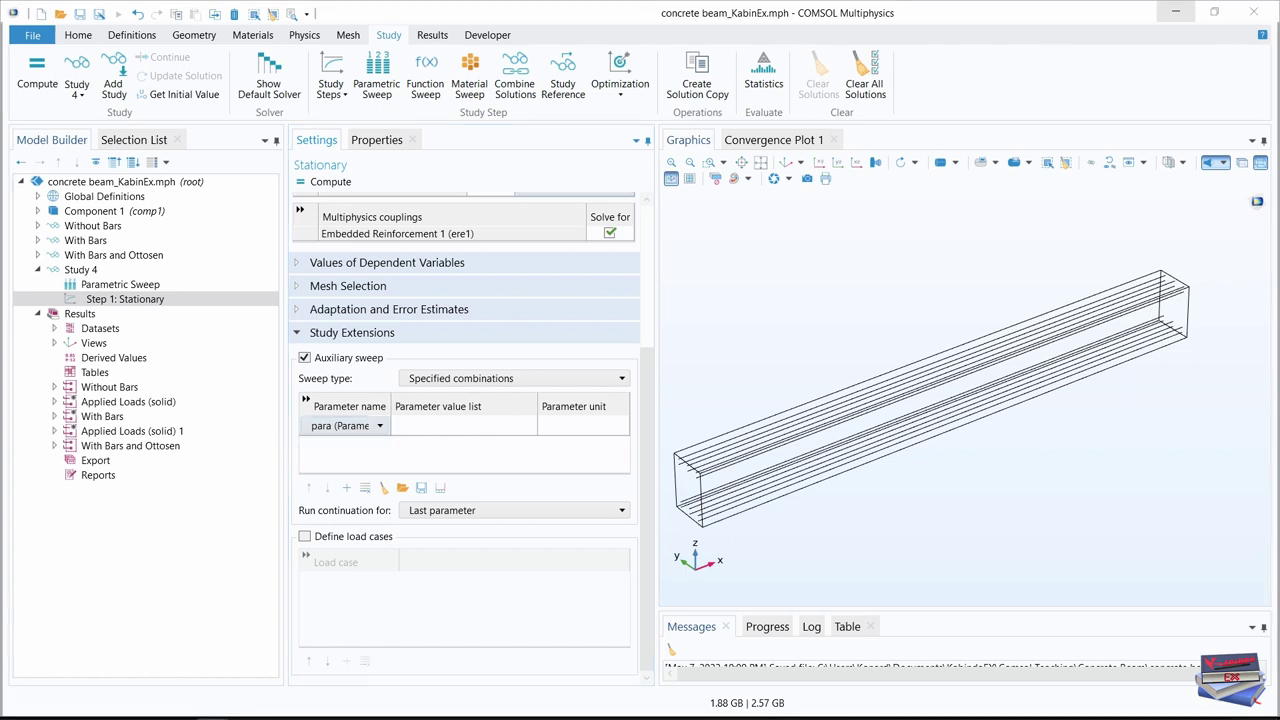
left_click(427, 425)
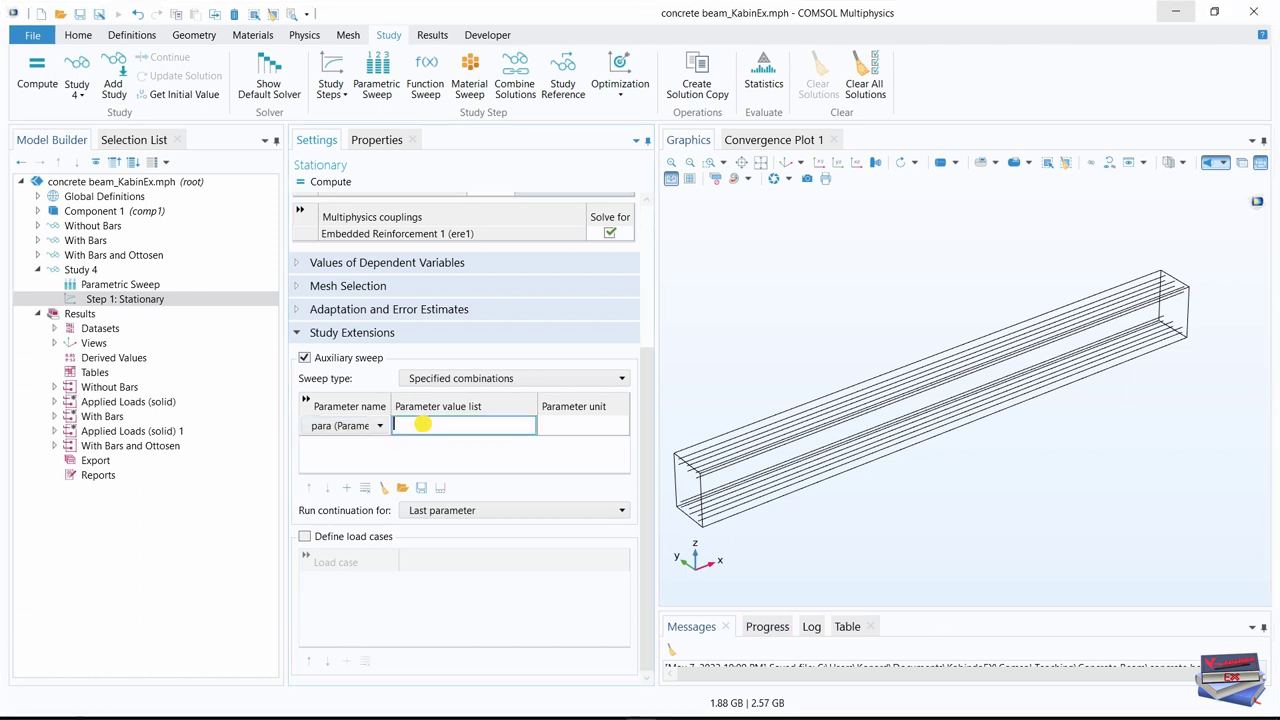
type("range(0,0.025,1)")
key("Return")
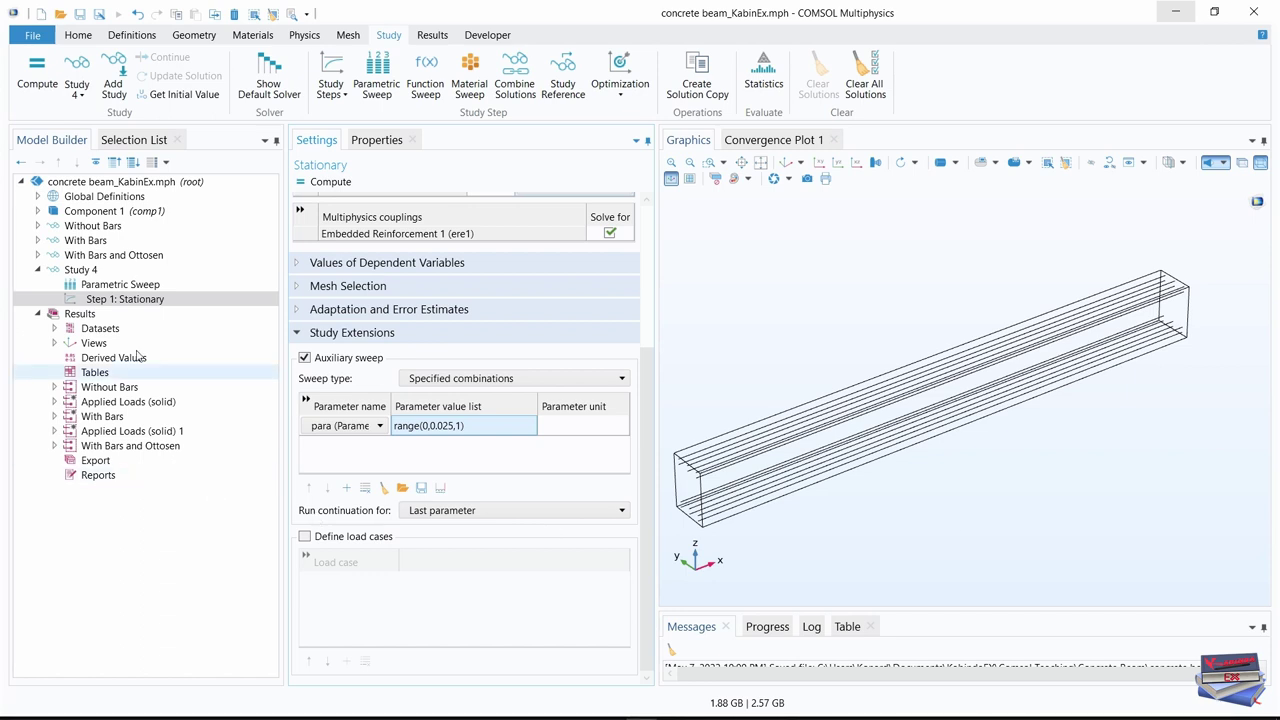
Turn off default plot generation for Study 4 and rename the study as With Bars and Damage
left_click(82, 271)
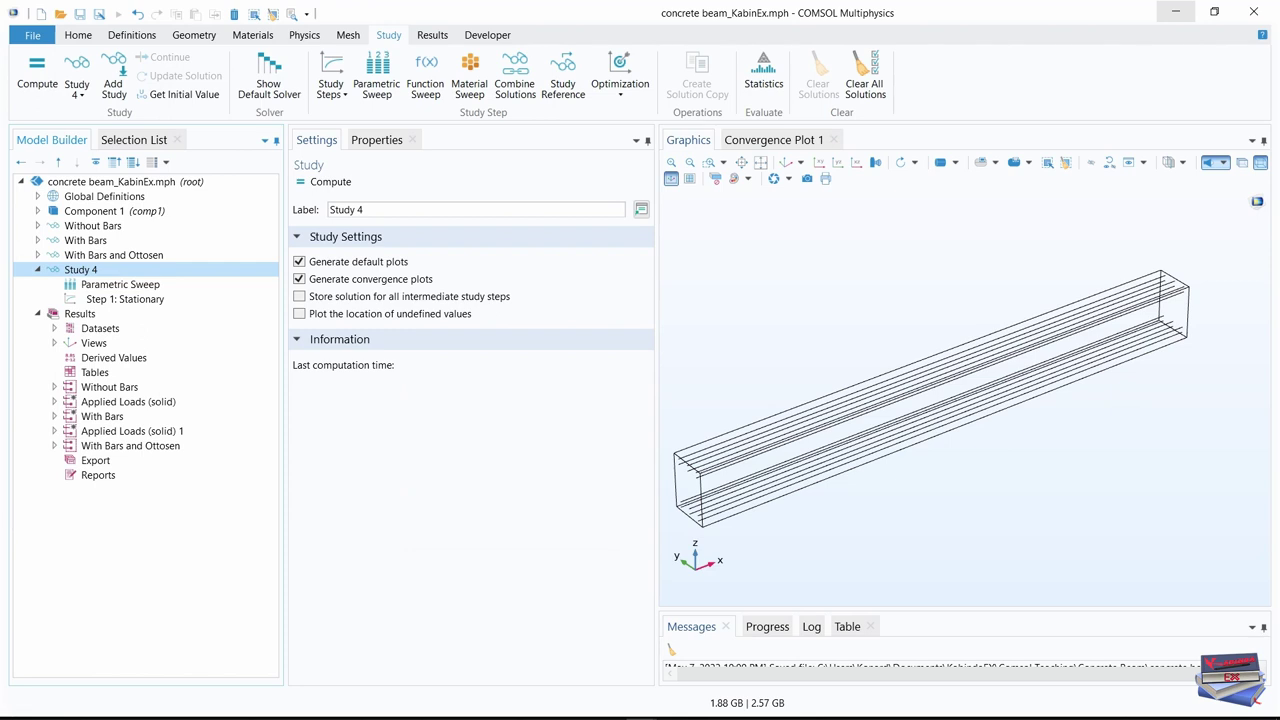
left_click(298, 262)
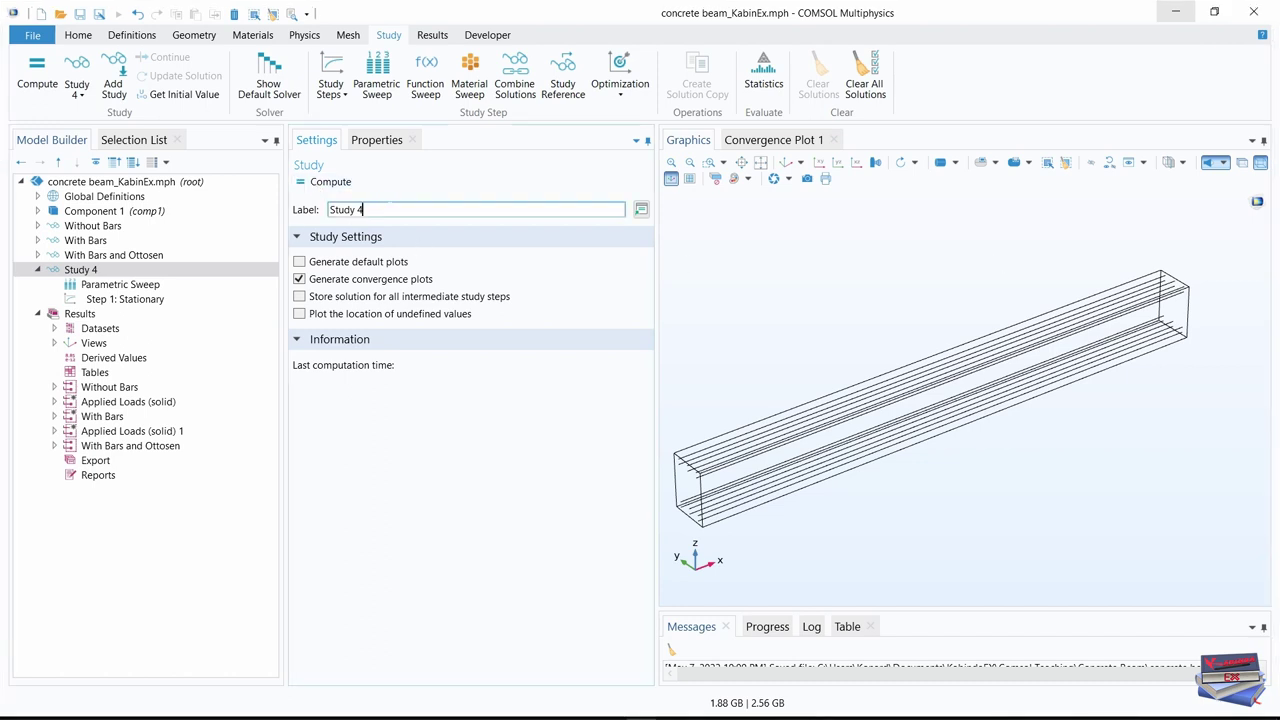
left_click_drag(368, 210, 322, 210)
type("With Bars and Damage")
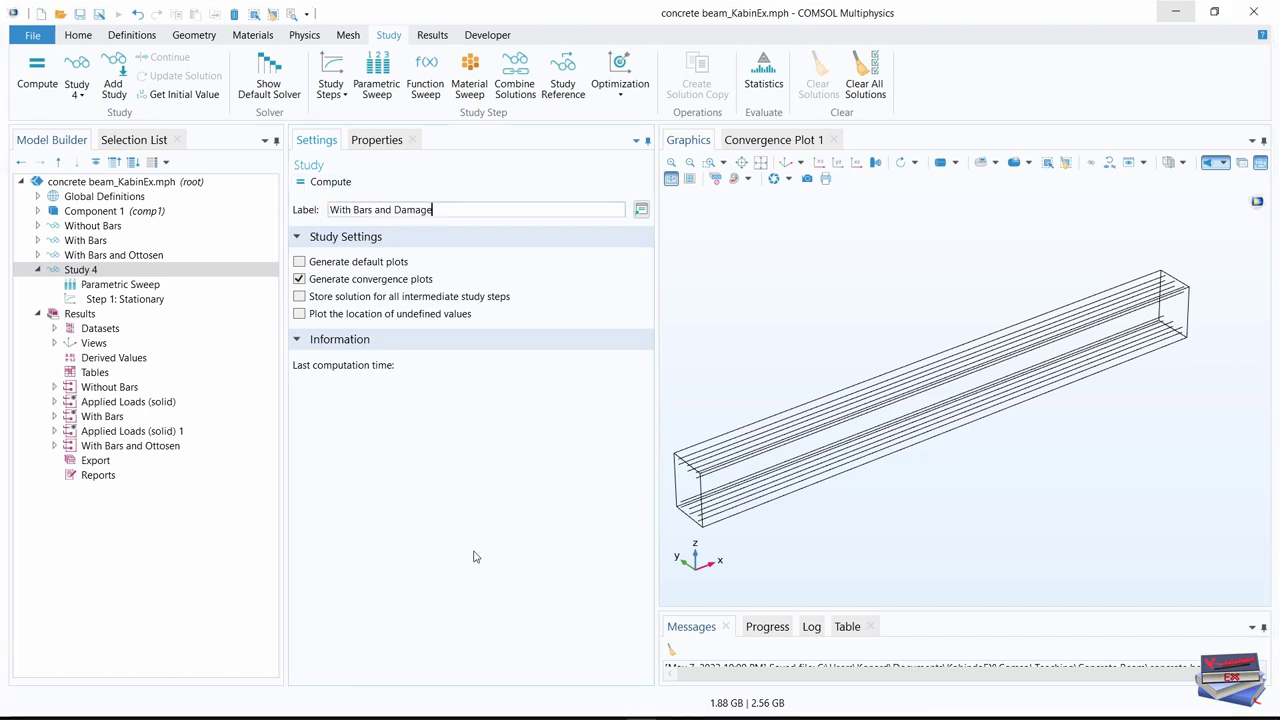
left_click(466, 566)
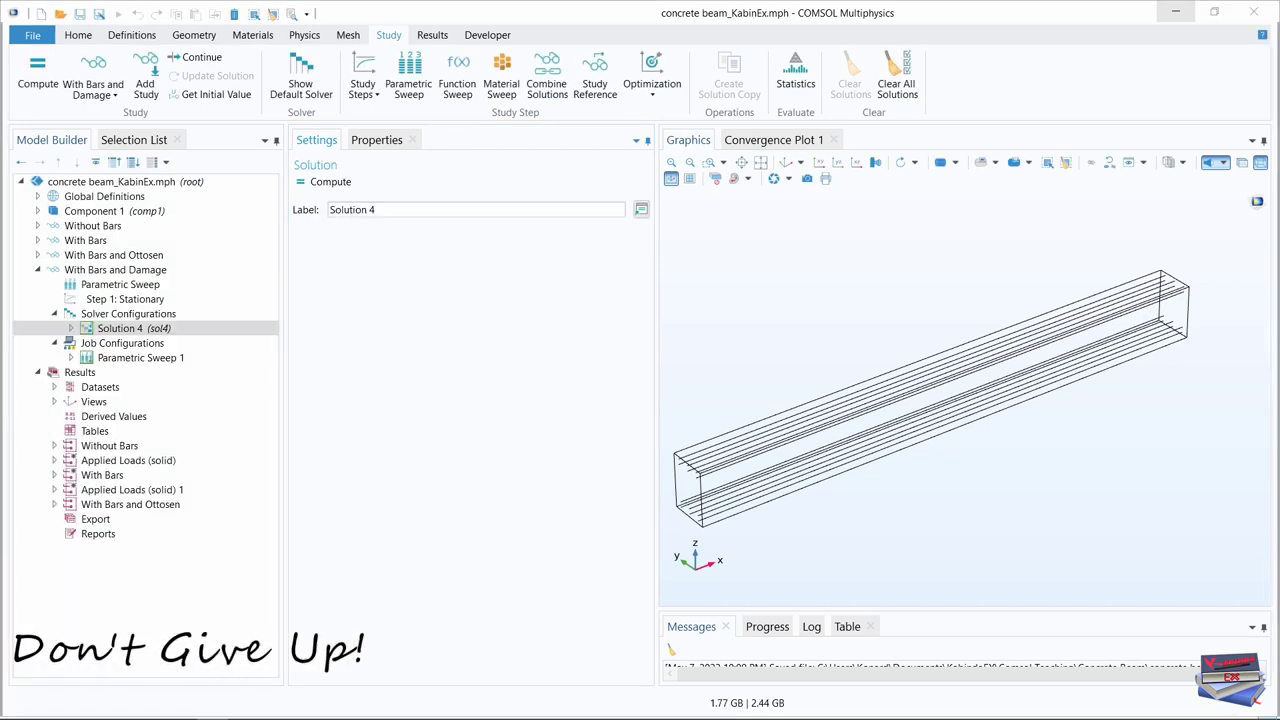
Add a new Fully Coupled node to Stationary Solver 1 in the With Bars and Damage solver configuration
left_click(72, 329)
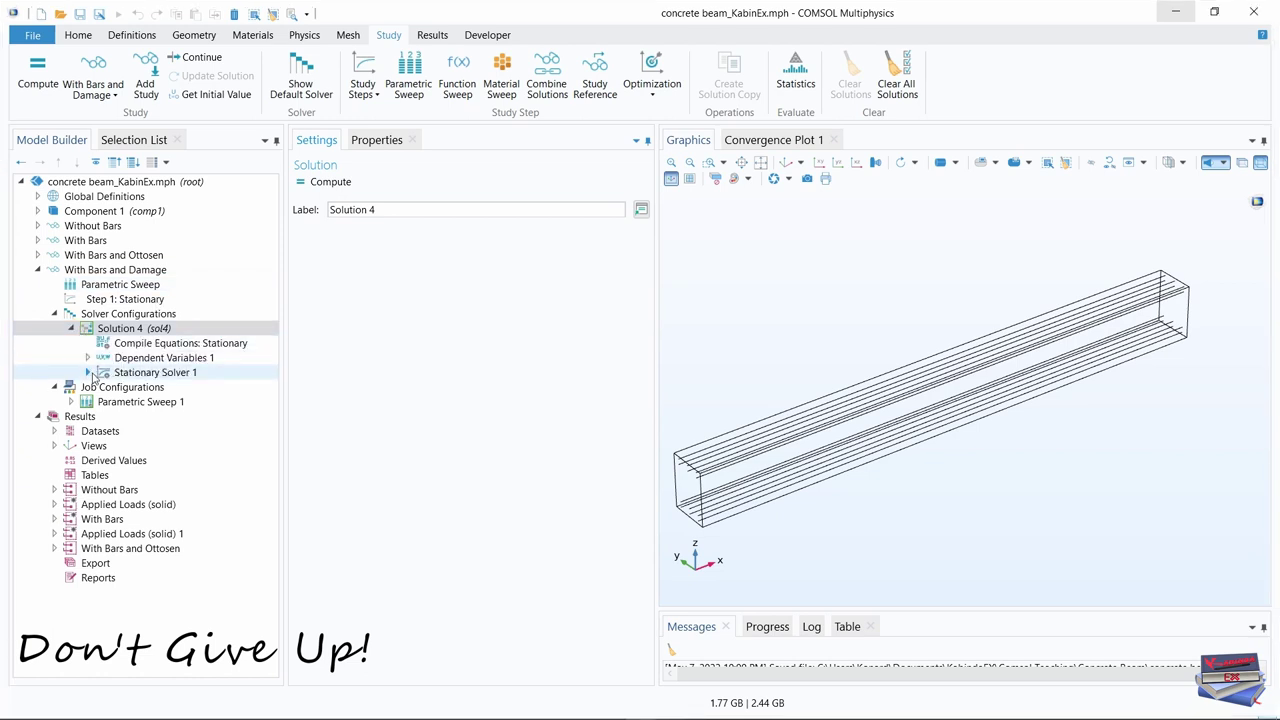
left_click(88, 372)
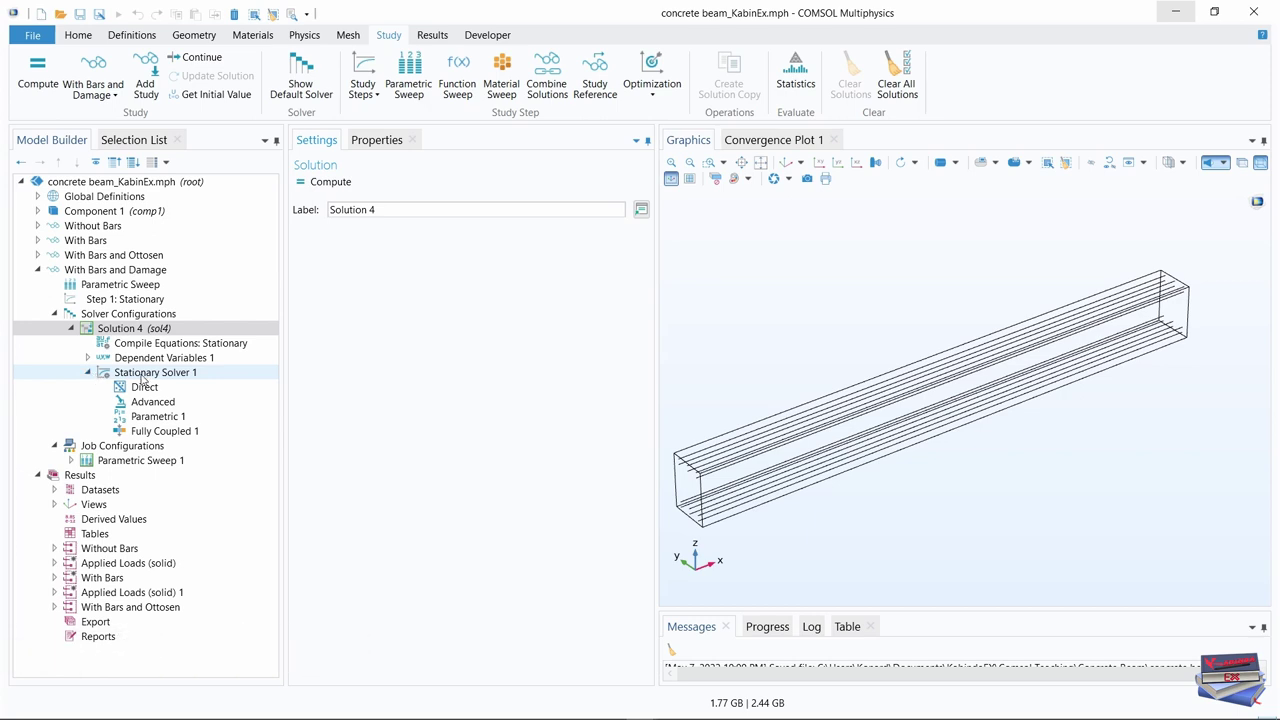
right_click(141, 374)
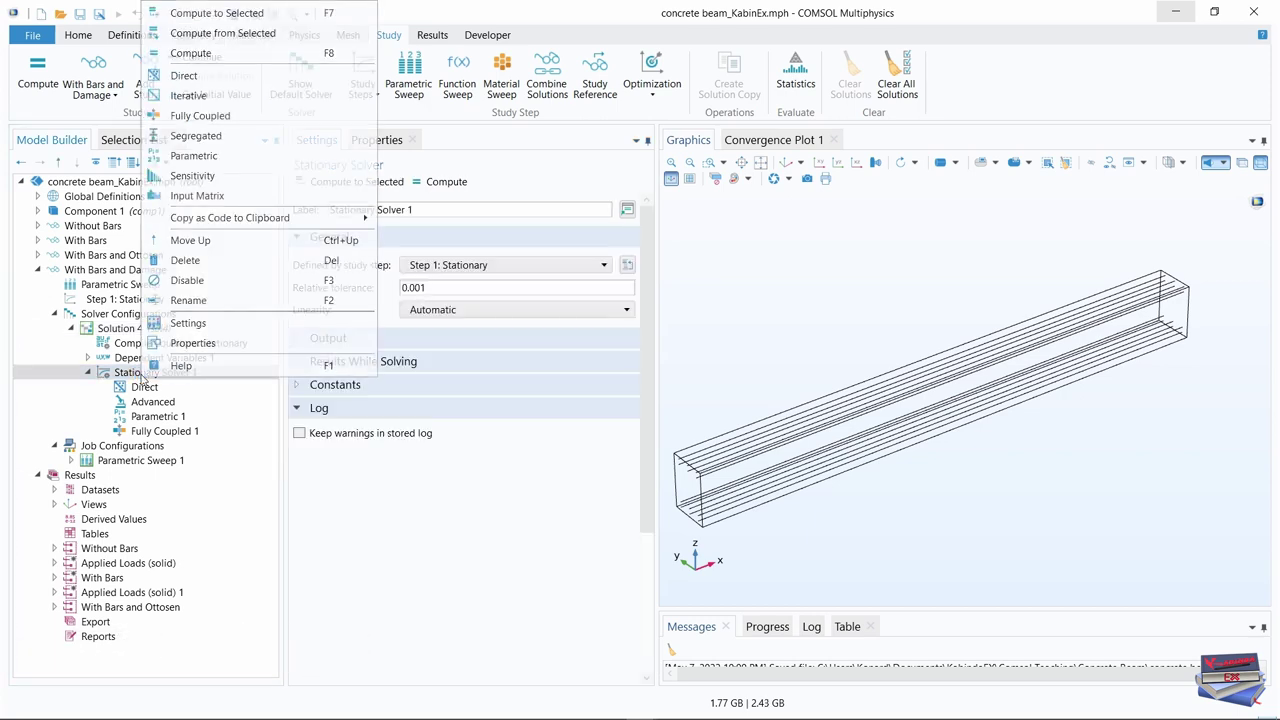
left_click(201, 118)
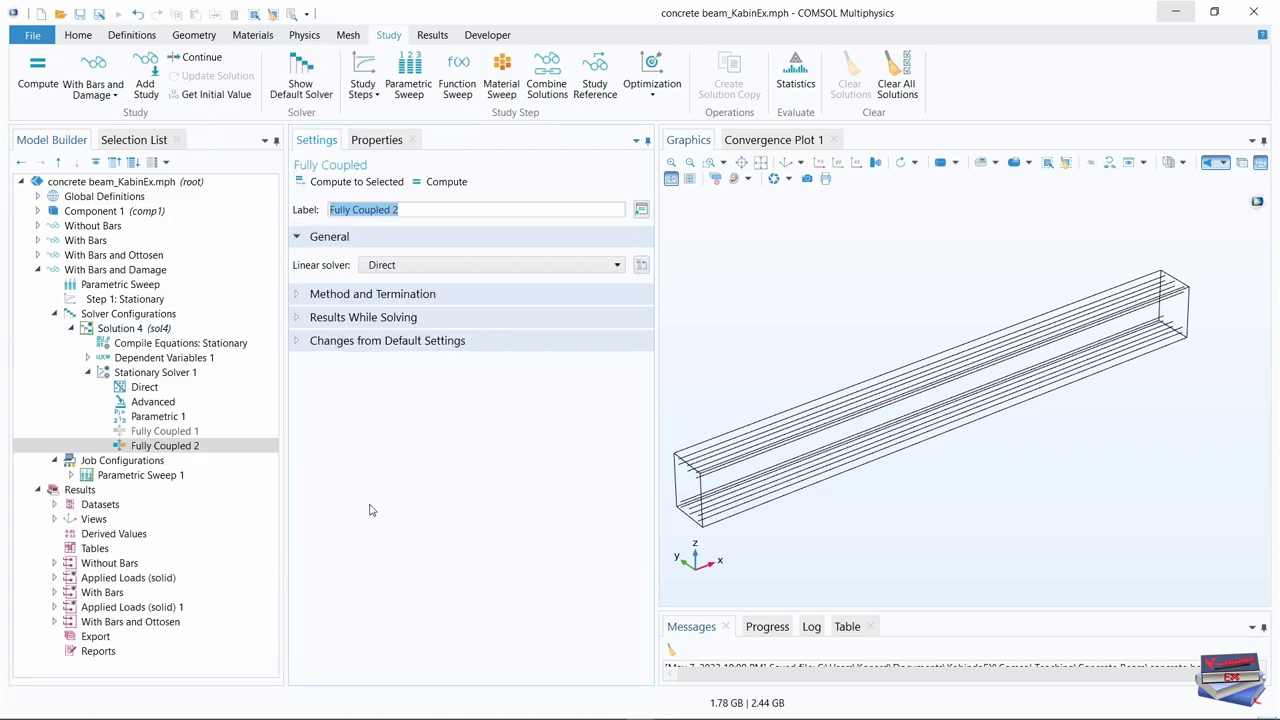
Add a Stop Condition to the Parametric 1 solver node with the stop expression comp1.load<-50e3
right_click(157, 420)
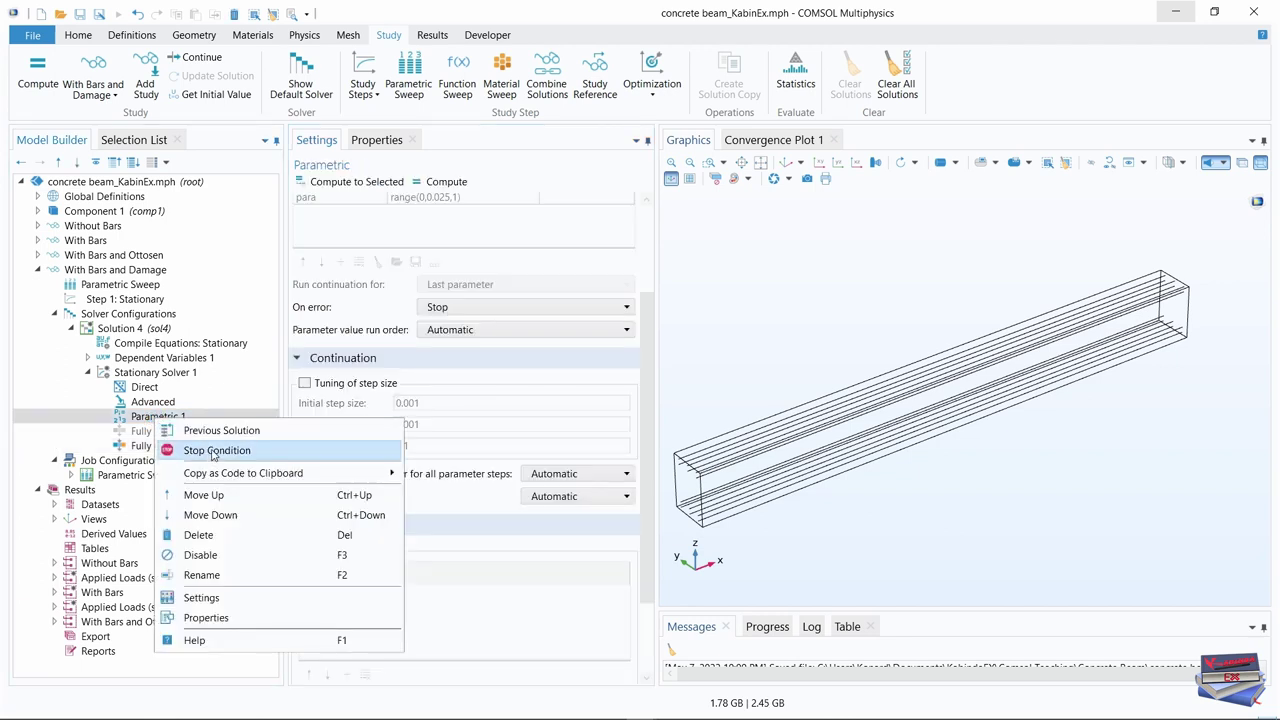
left_click(213, 452)
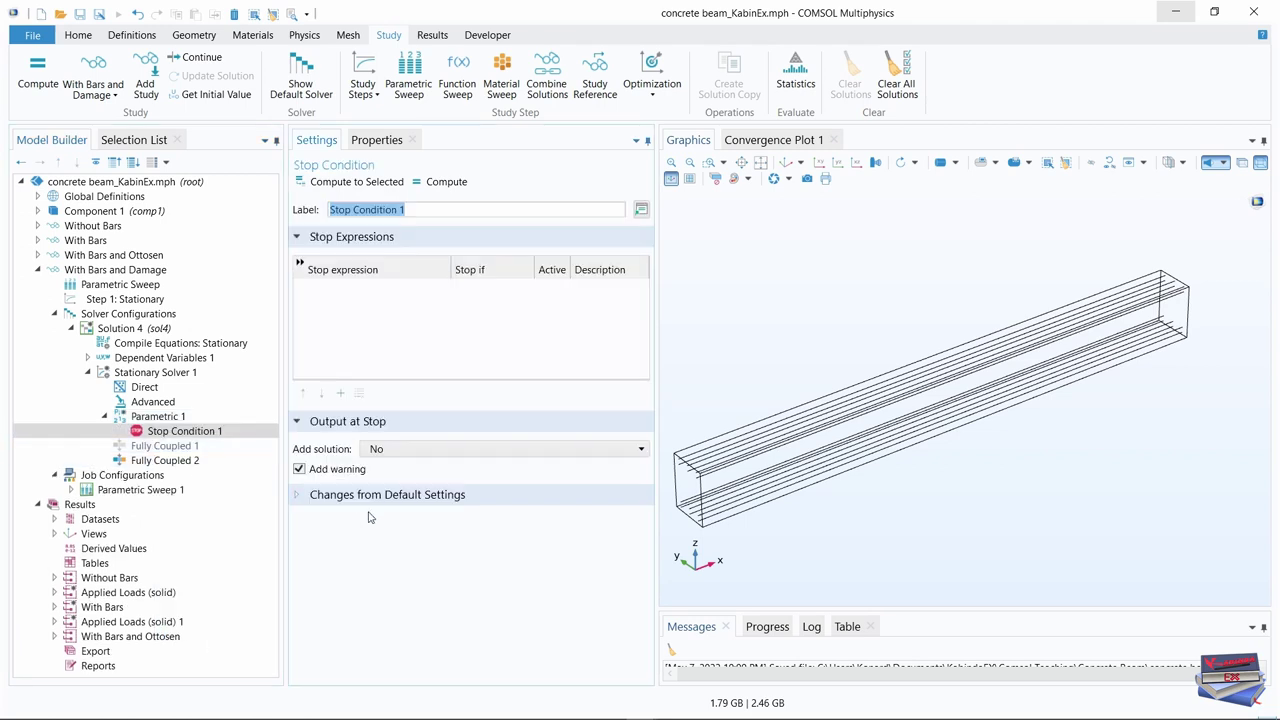
left_click(341, 393)
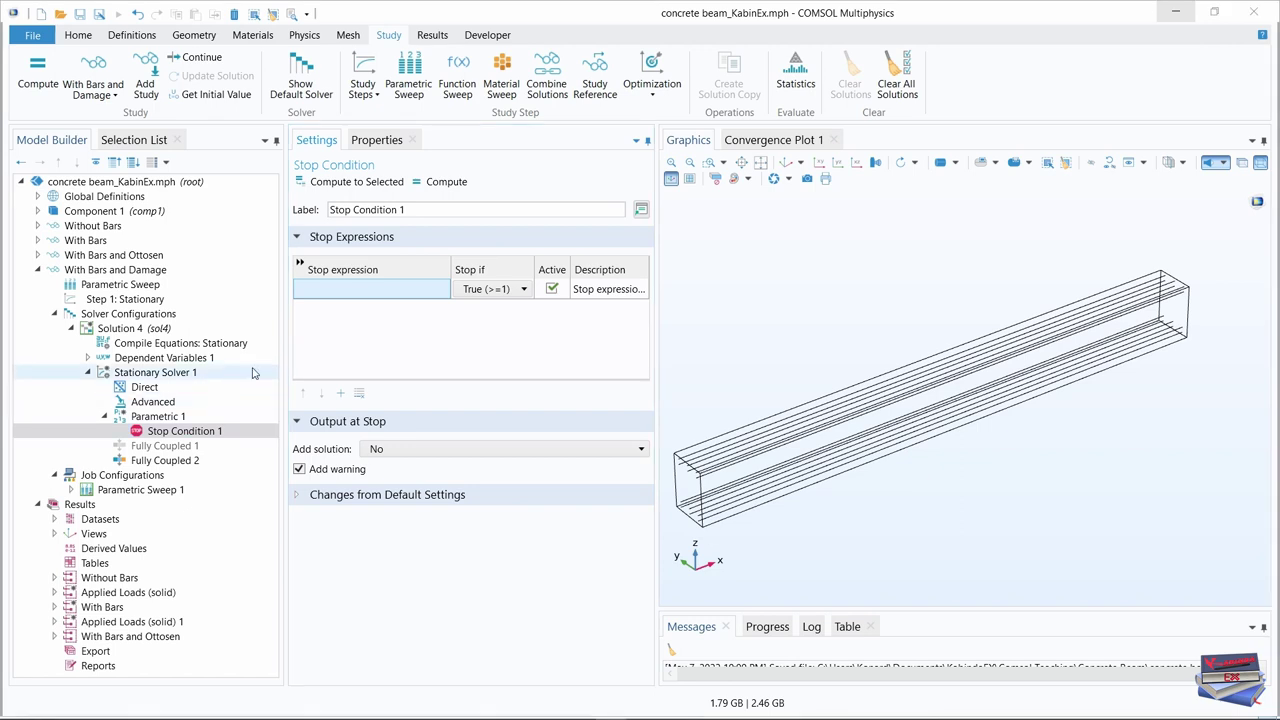
left_click(326, 286)
type("comp1.load<-50e3")
left_click(406, 358)
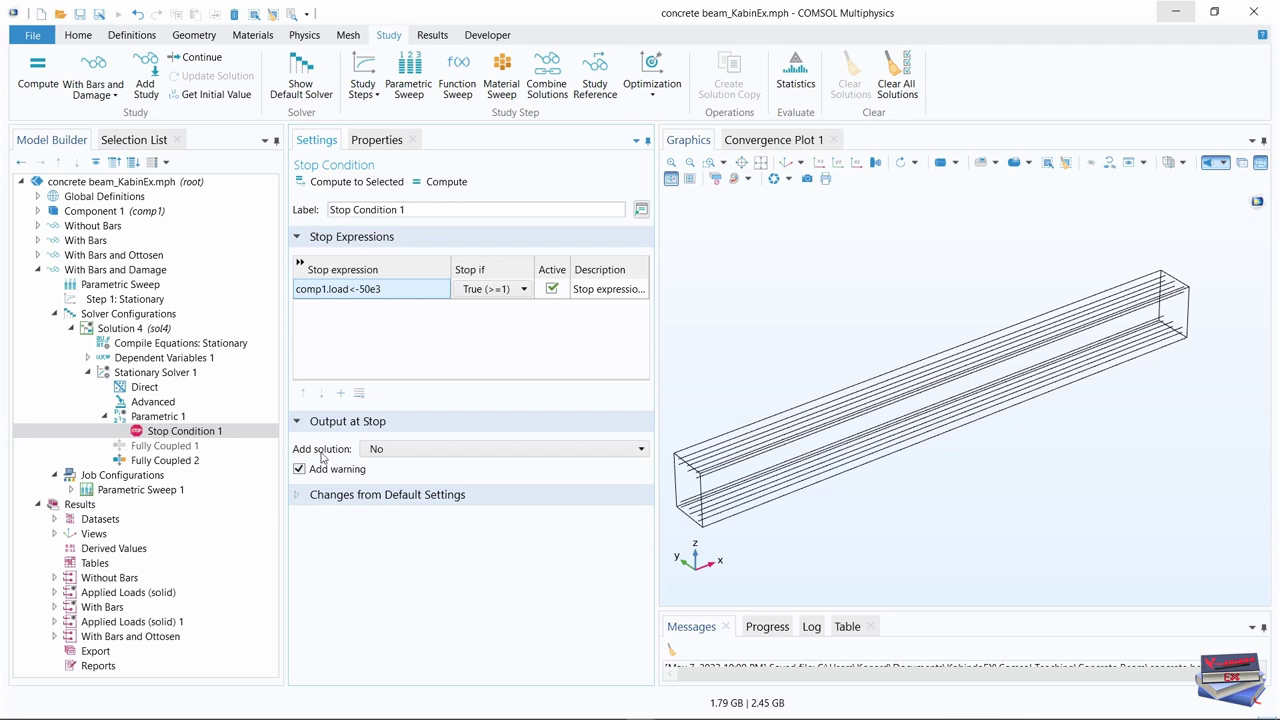
Set the stop condition's output to add the solution Step after stop and disable its warning
left_click(508, 449)
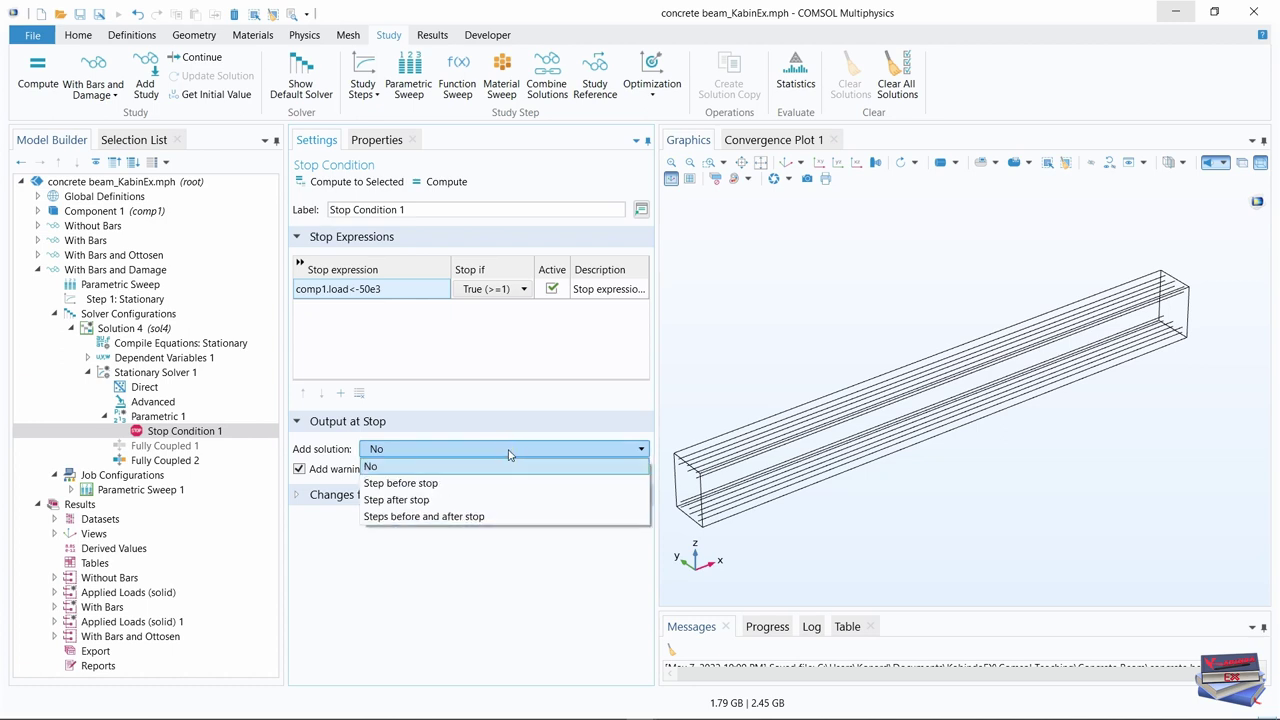
left_click(390, 500)
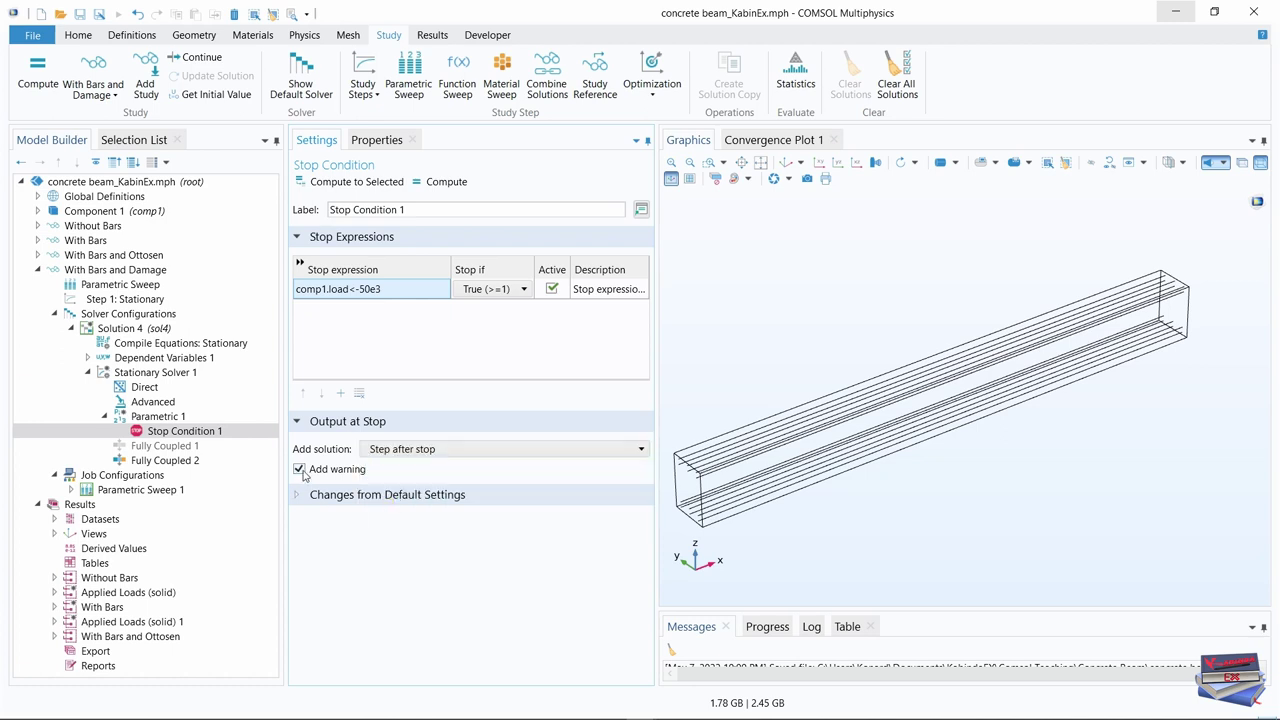
left_click(299, 469)
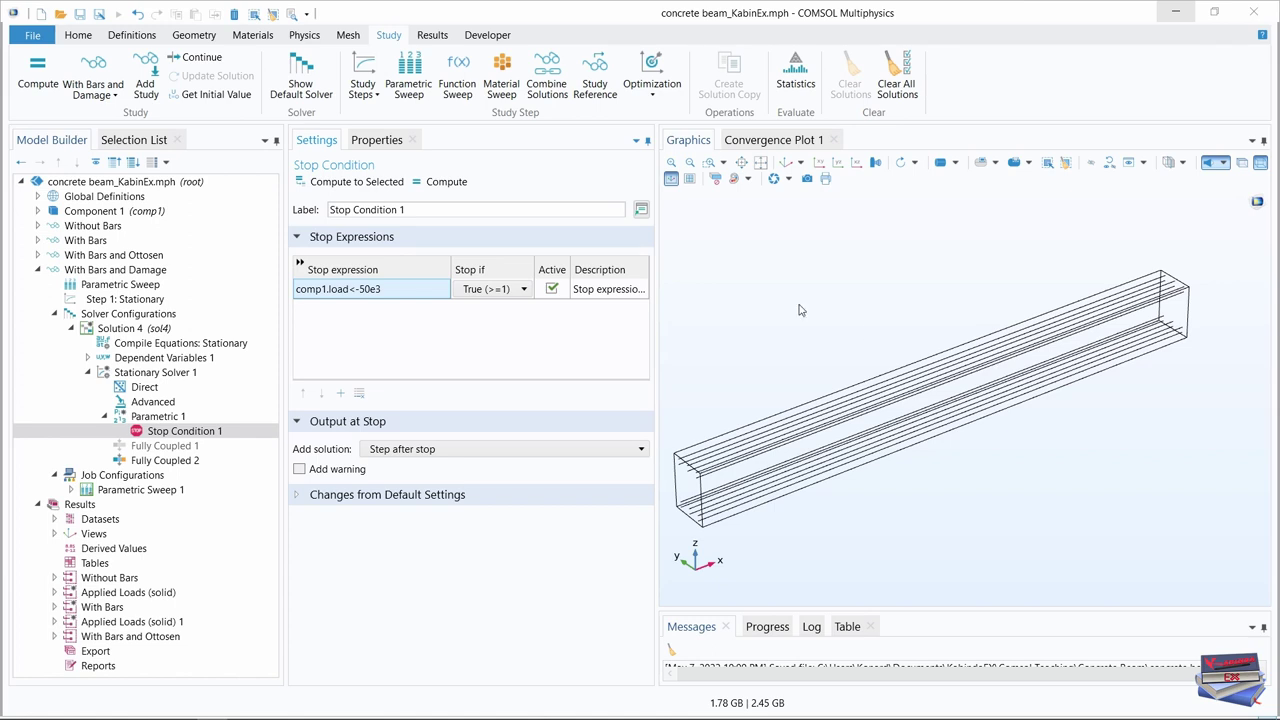
Compute the With Bars and Damage study, collapse its branch of the model tree and show the results tools
left_click(32, 70)
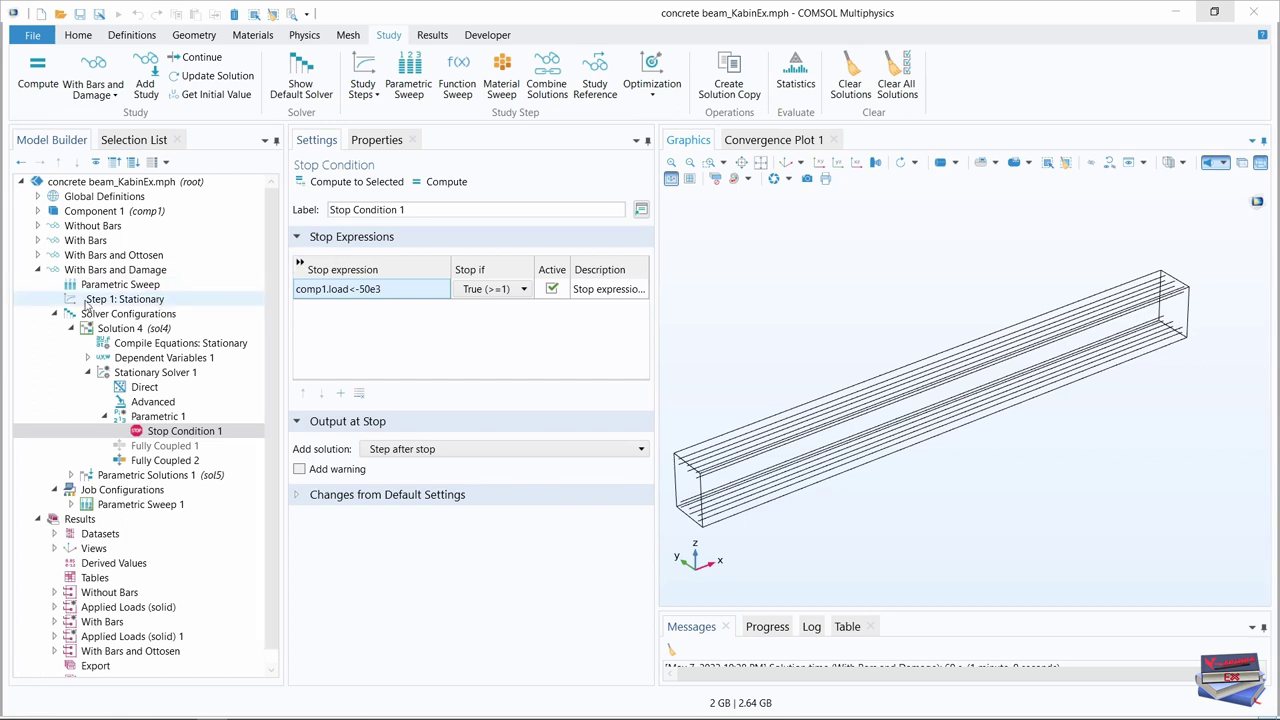
left_click(38, 270)
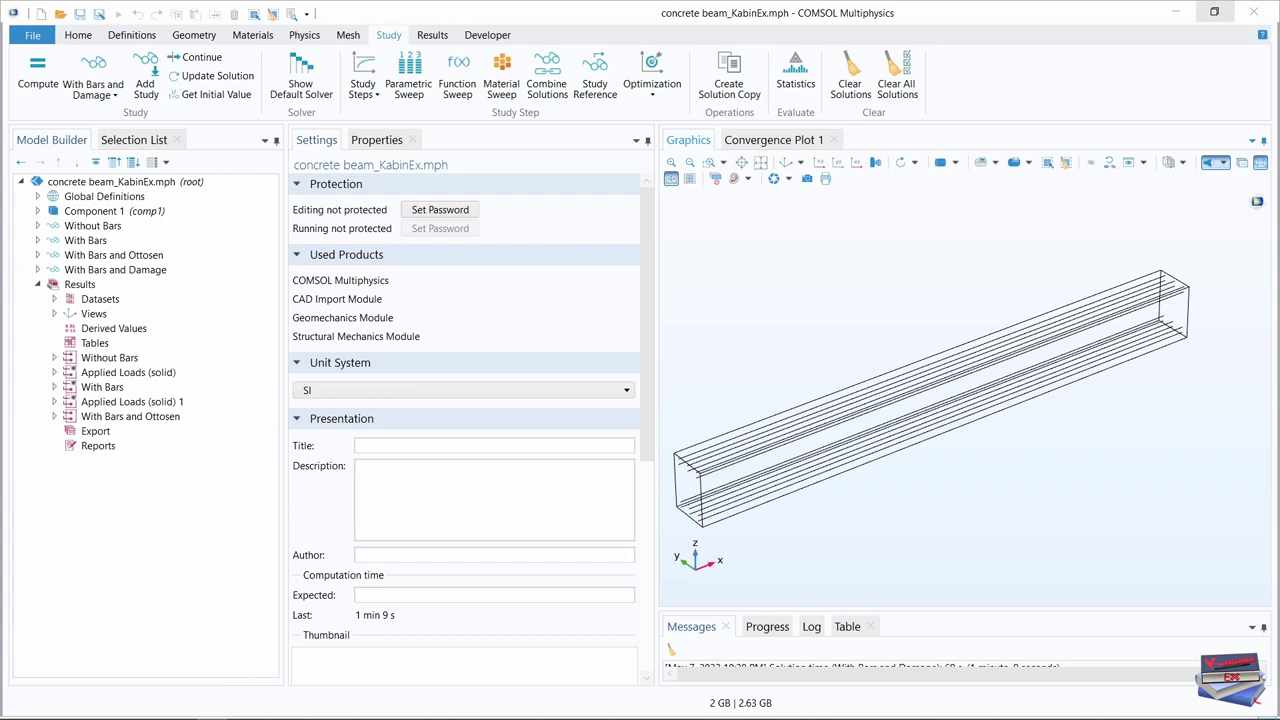
left_click(433, 35)
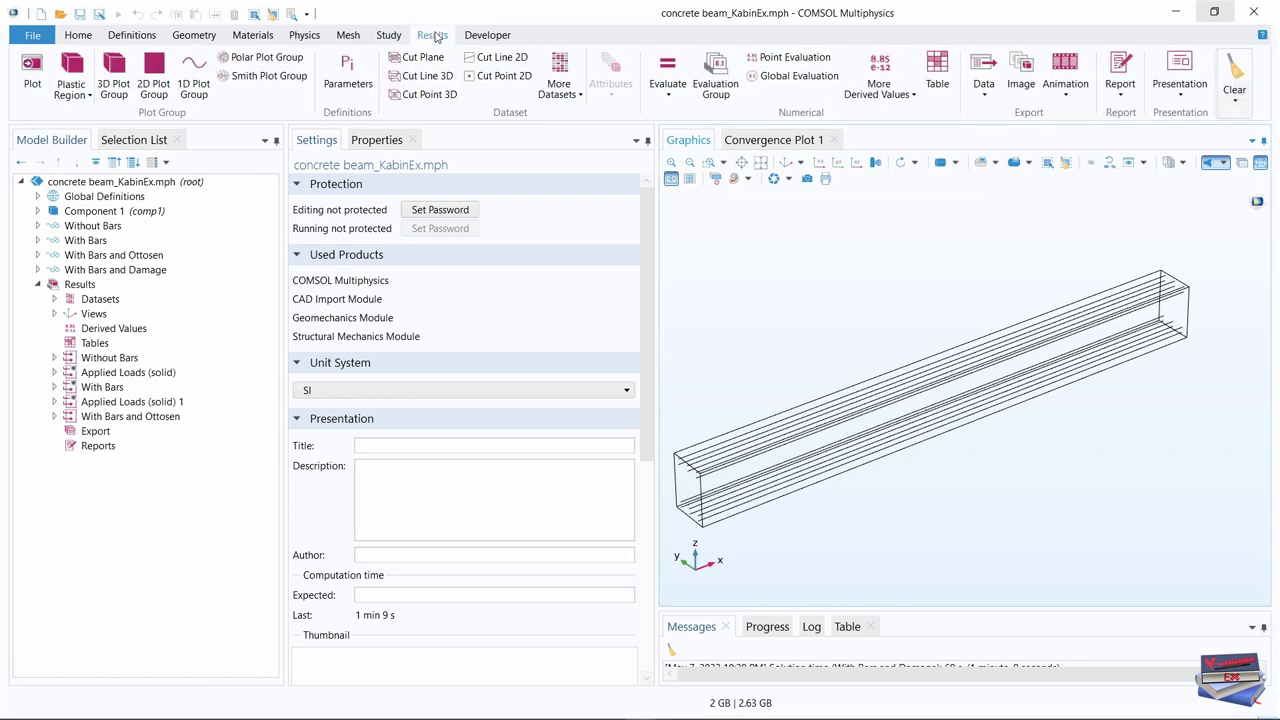
Add two new Mirror 3D datasets to the results
left_click(572, 99)
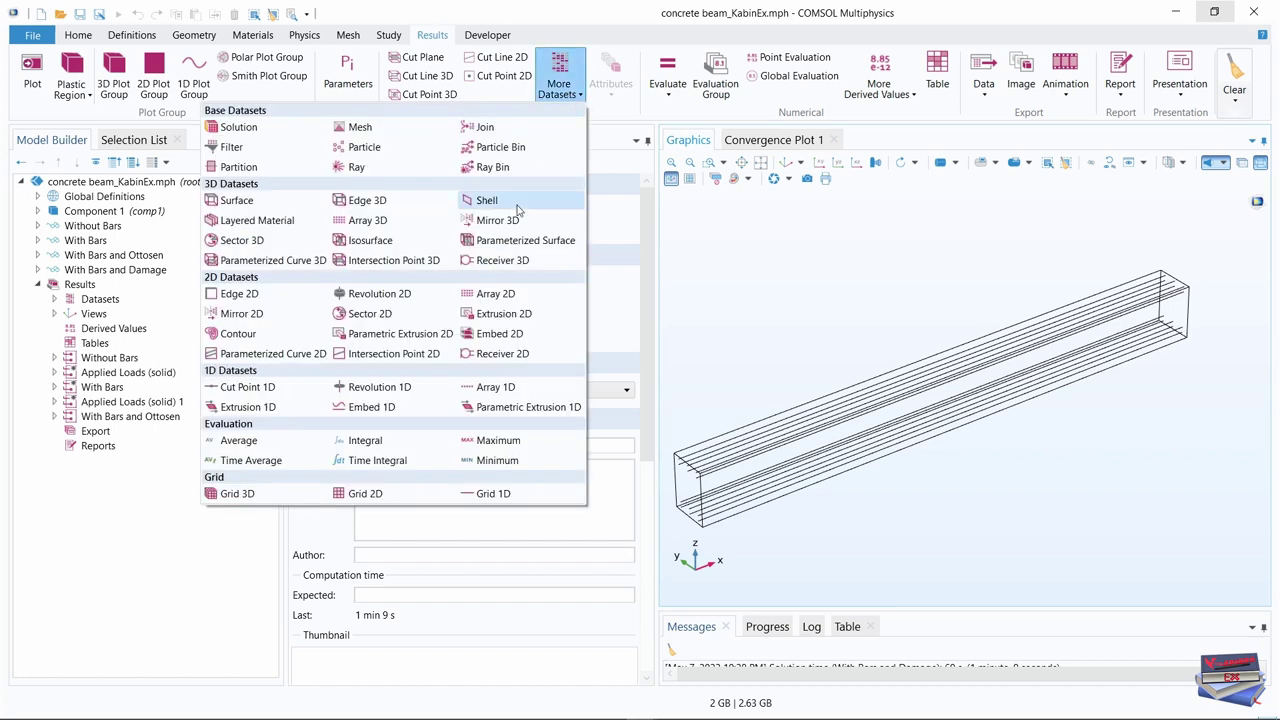
left_click(509, 226)
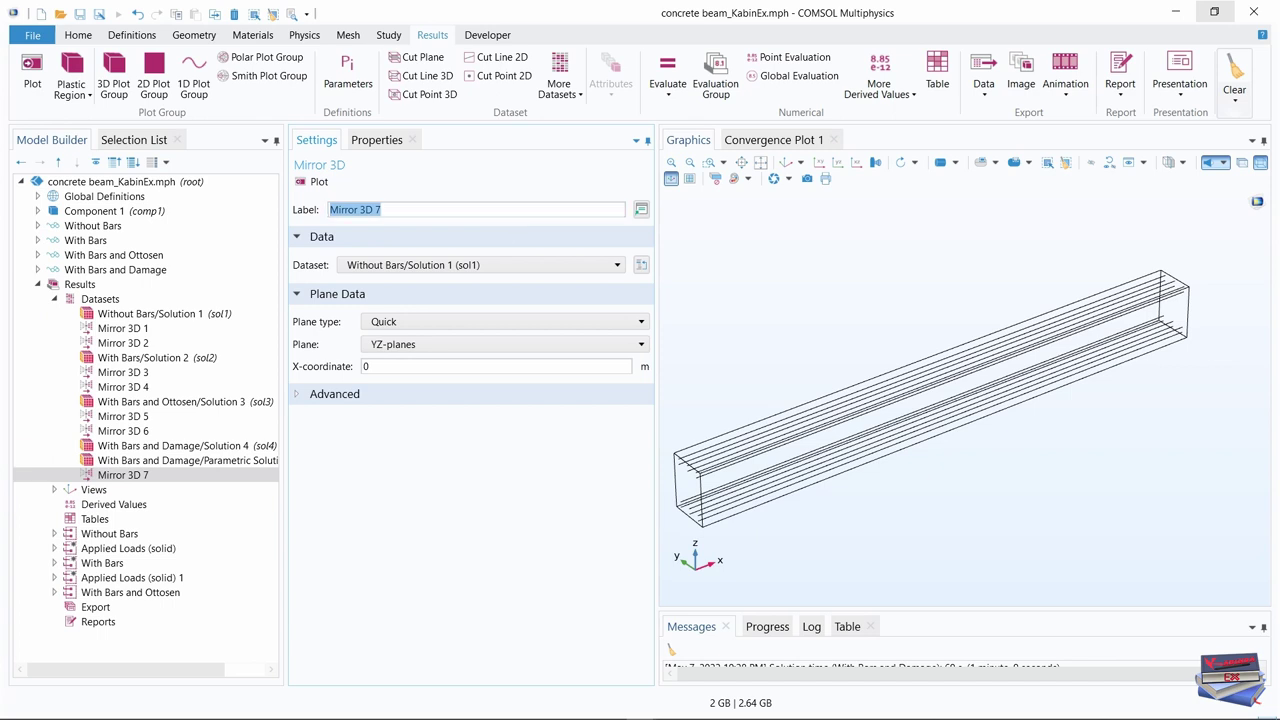
left_click(567, 101)
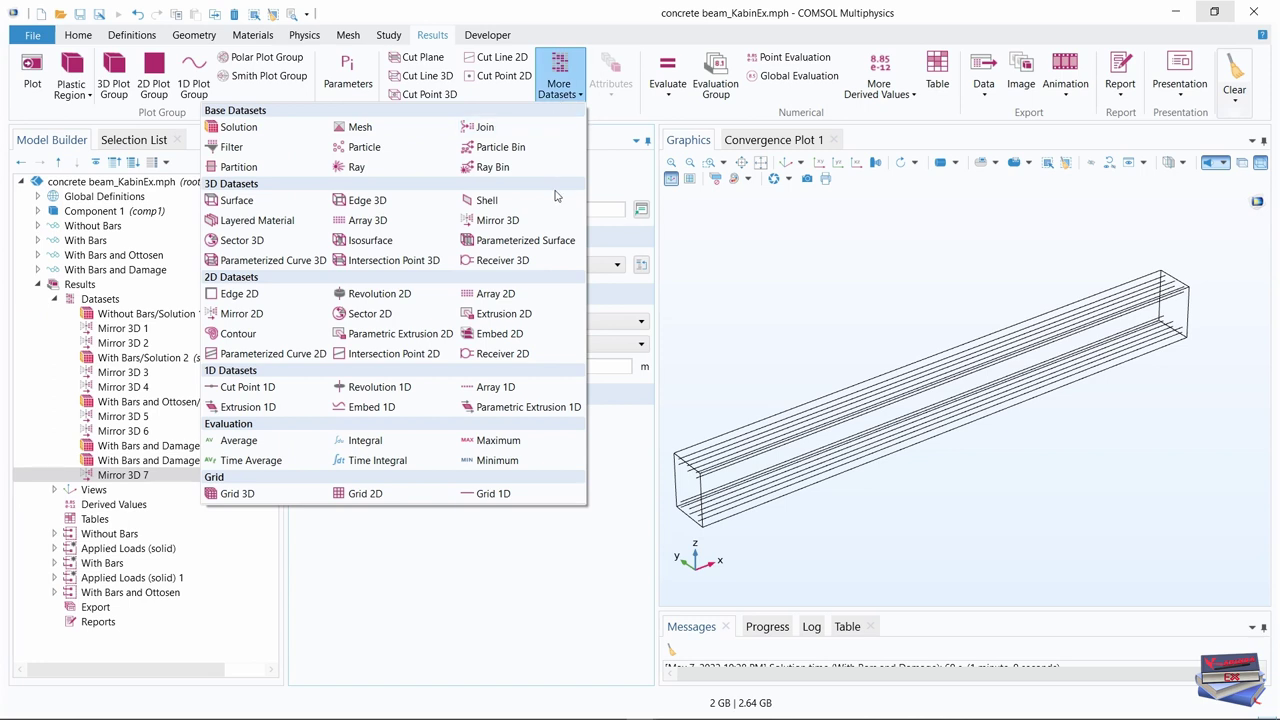
left_click(497, 220)
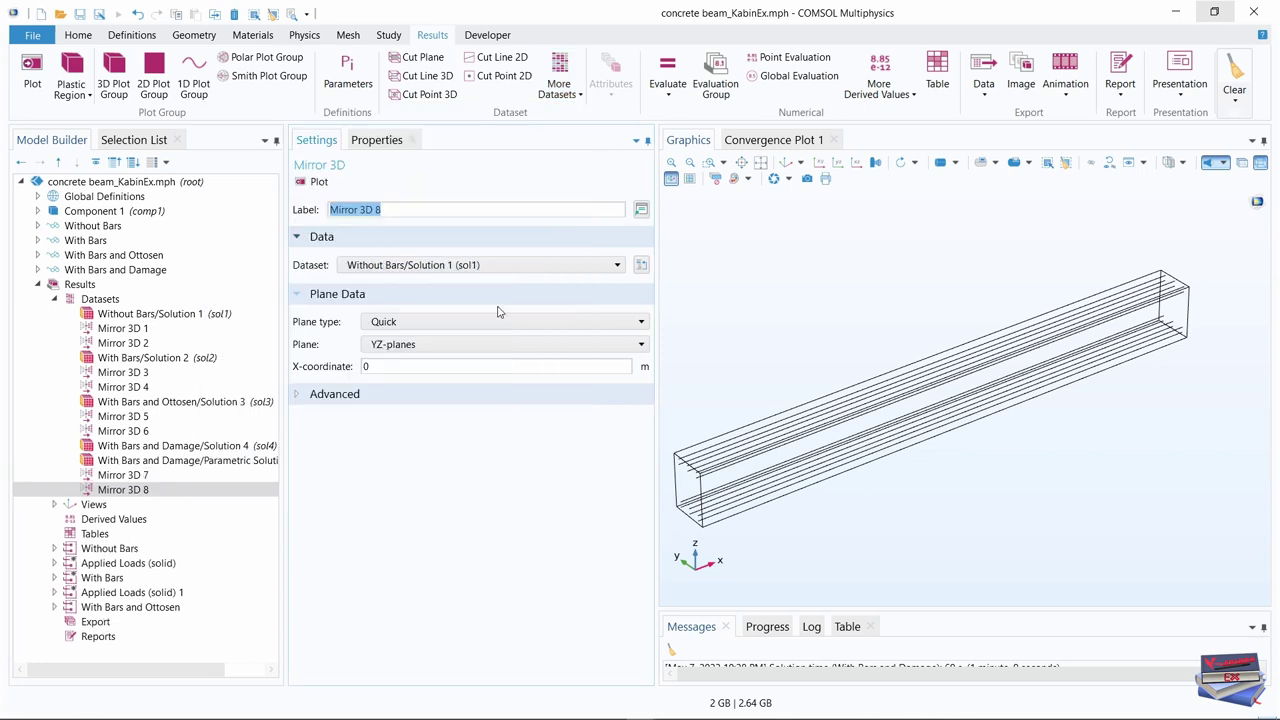
Set the source dataset of Mirror 3D 7 to With Bars and Damage/Solution 4 (sol4)
left_click(128, 476)
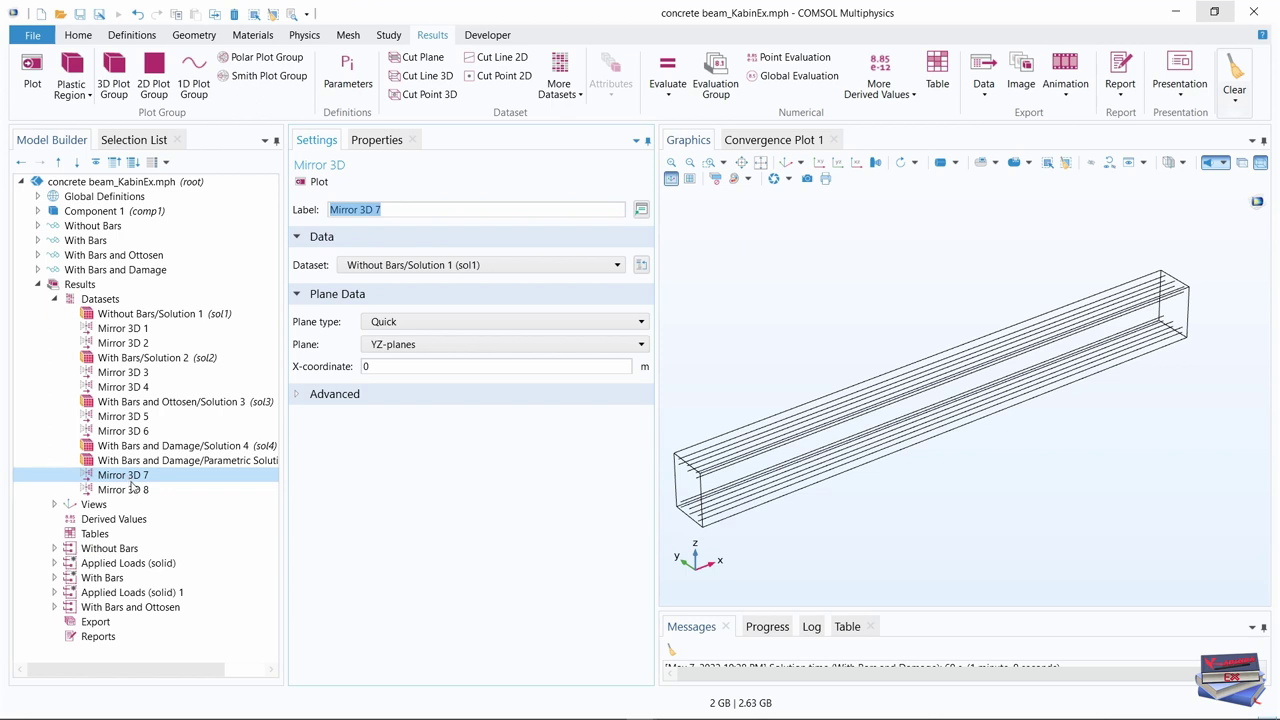
left_click(363, 527)
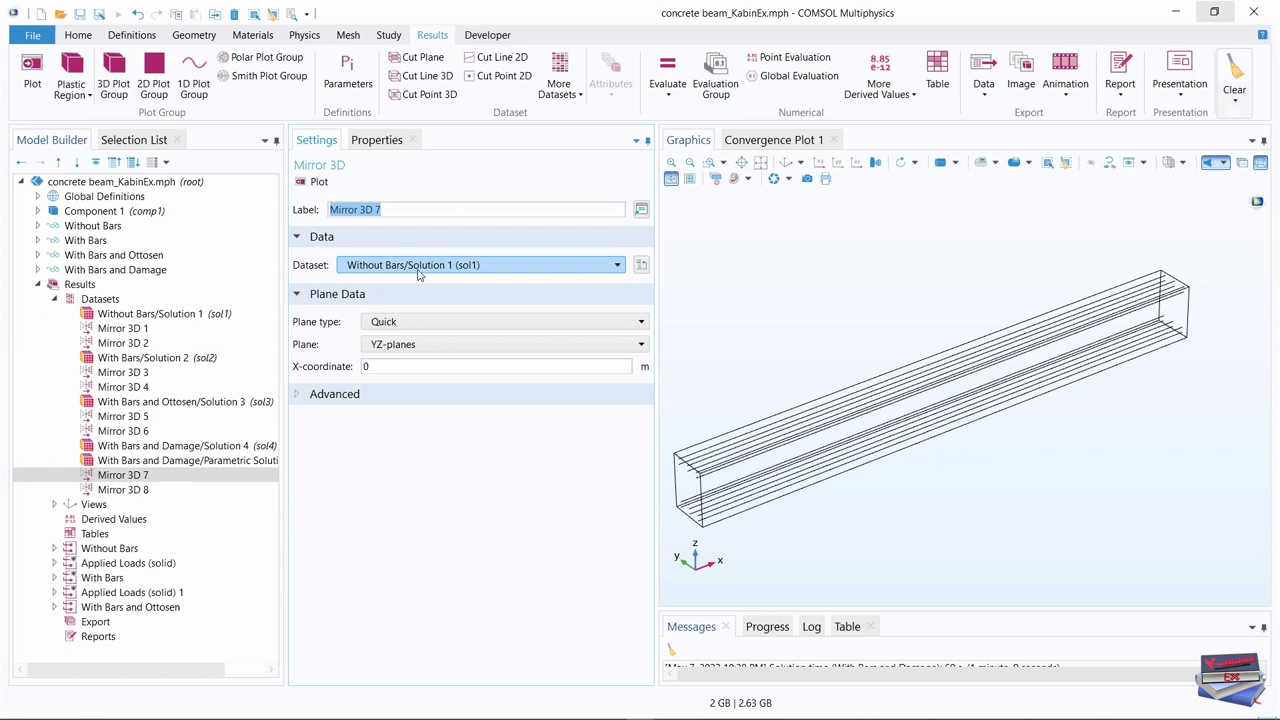
left_click(522, 264)
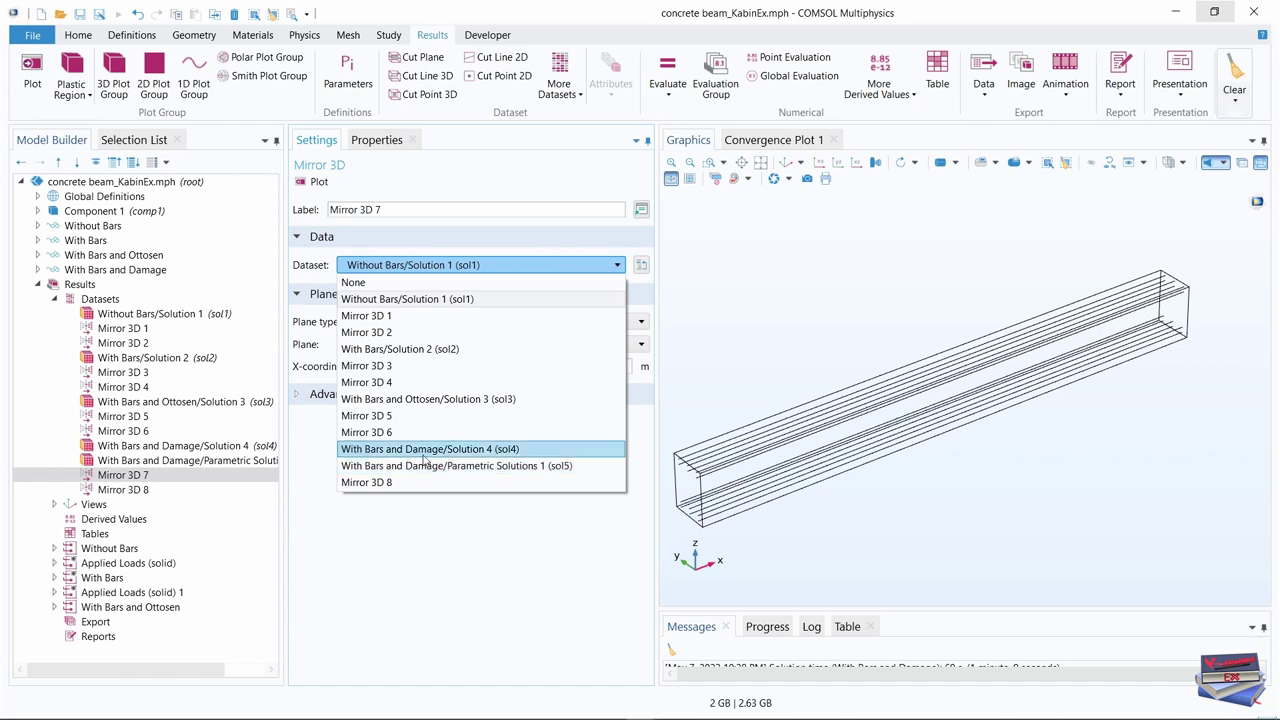
left_click(470, 458)
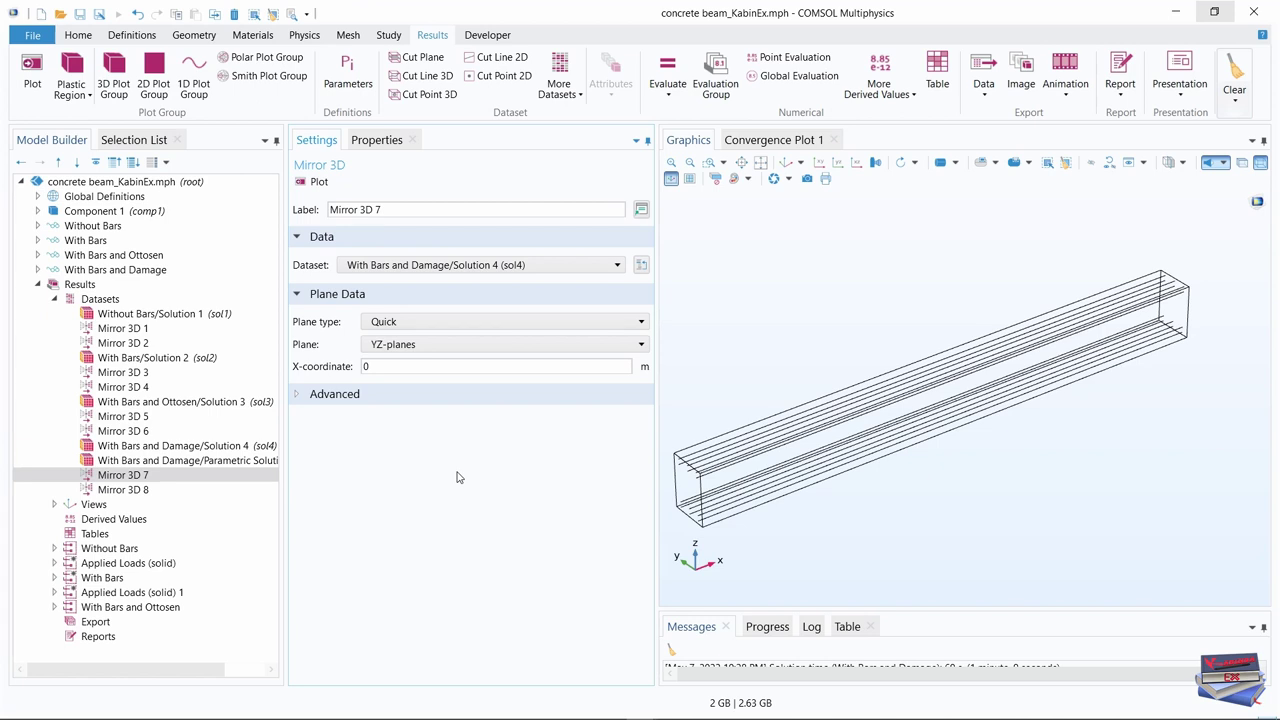
Define the mirror plane of Mirror 3D 7 as ZX-planes with a Y-coordinate of -1e-10 m
left_click(511, 350)
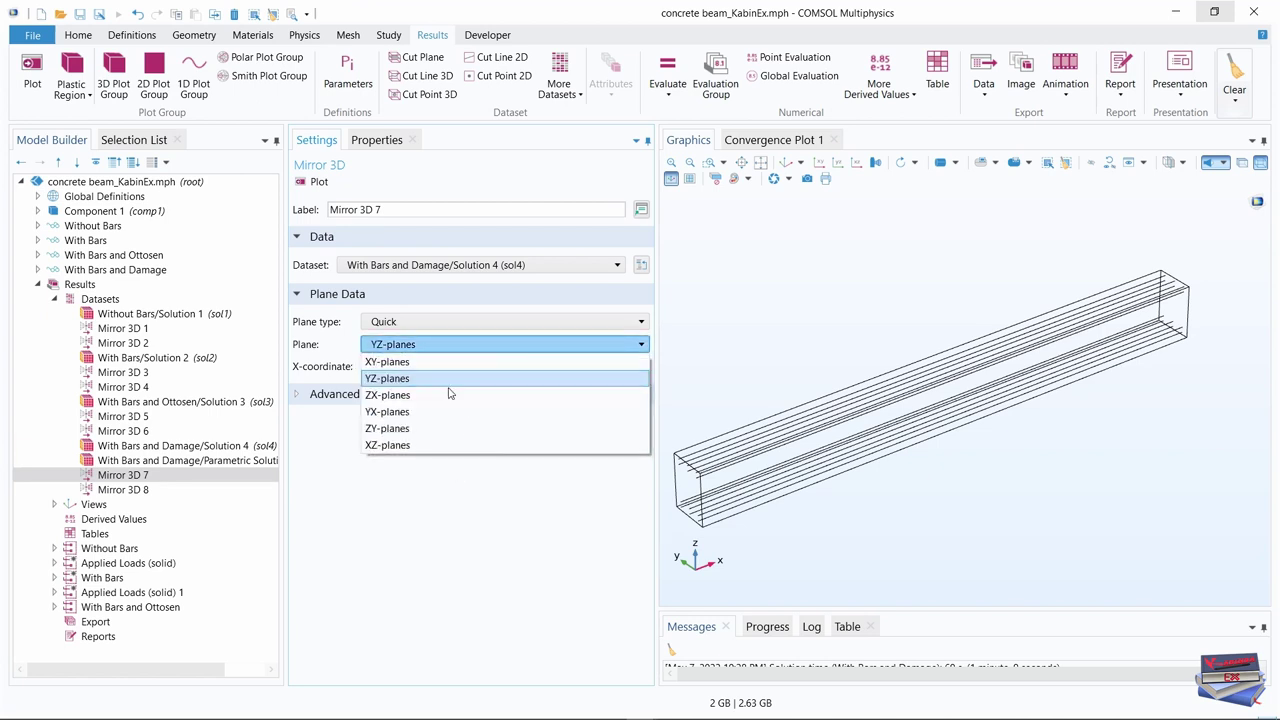
left_click(380, 395)
double_click(362, 367)
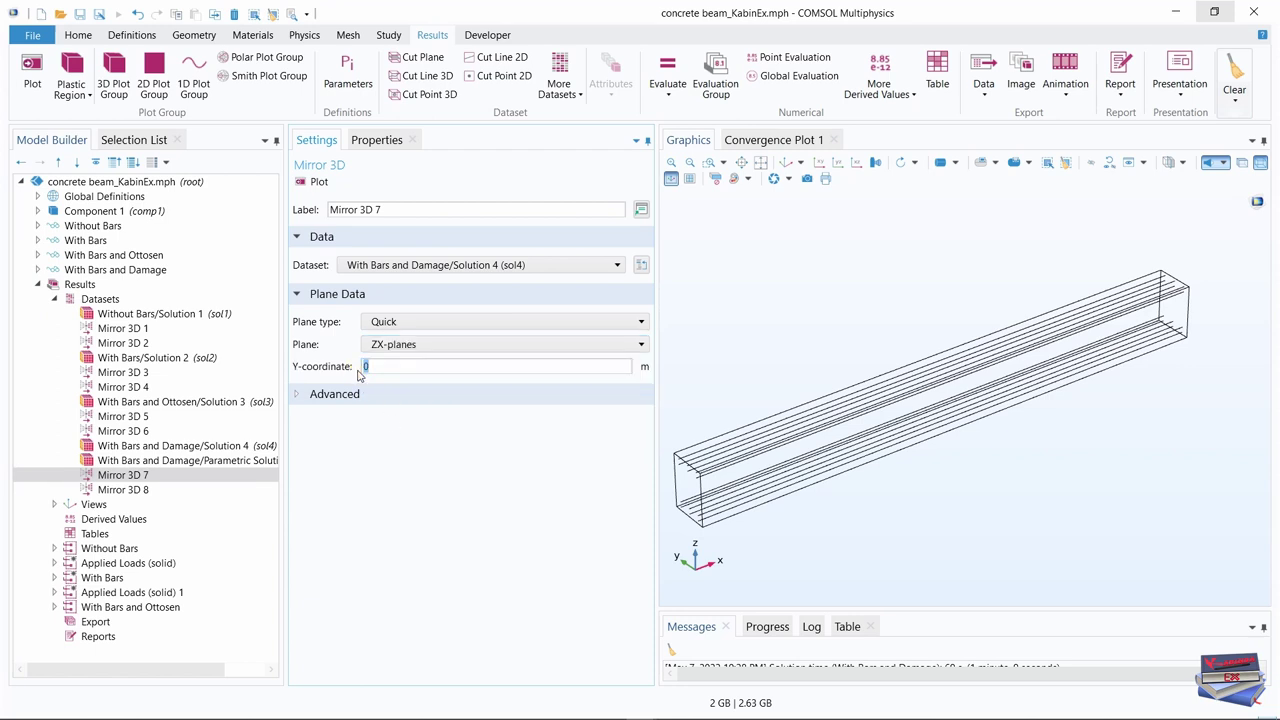
type("comp1.load<-50e3")
left_click(466, 369)
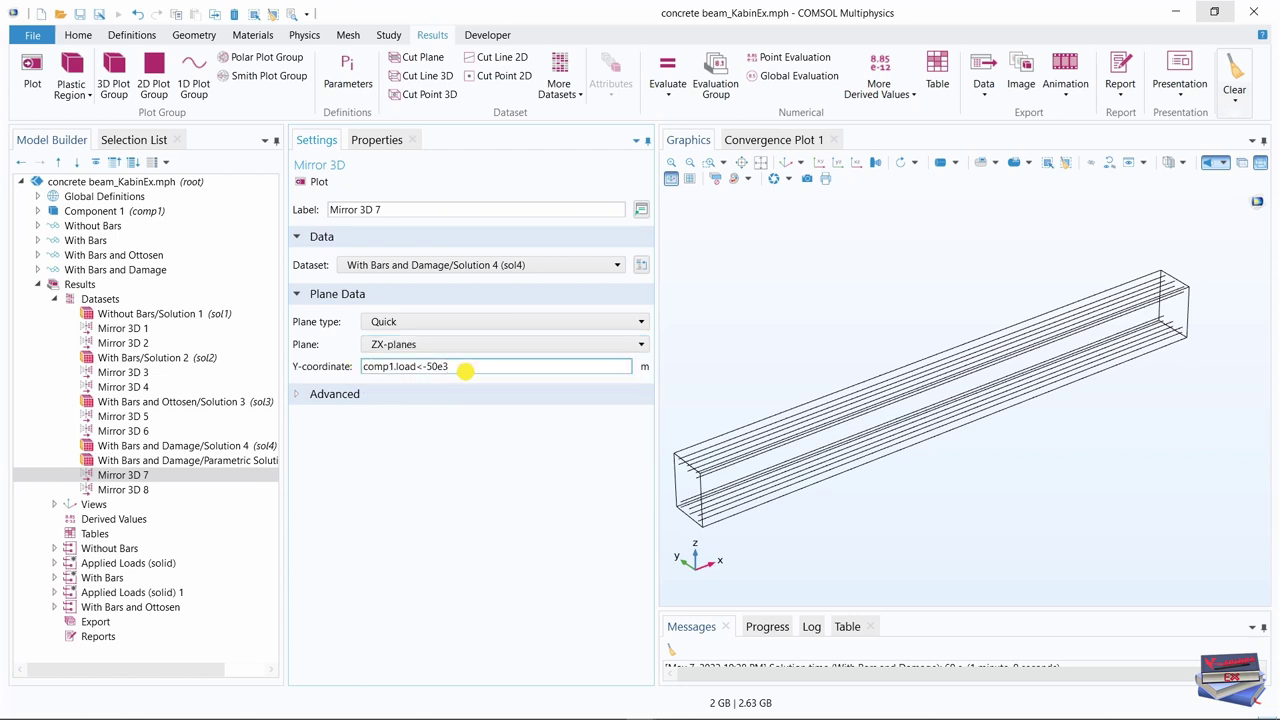
left_click_drag(450, 367, 329, 372)
type("-1")
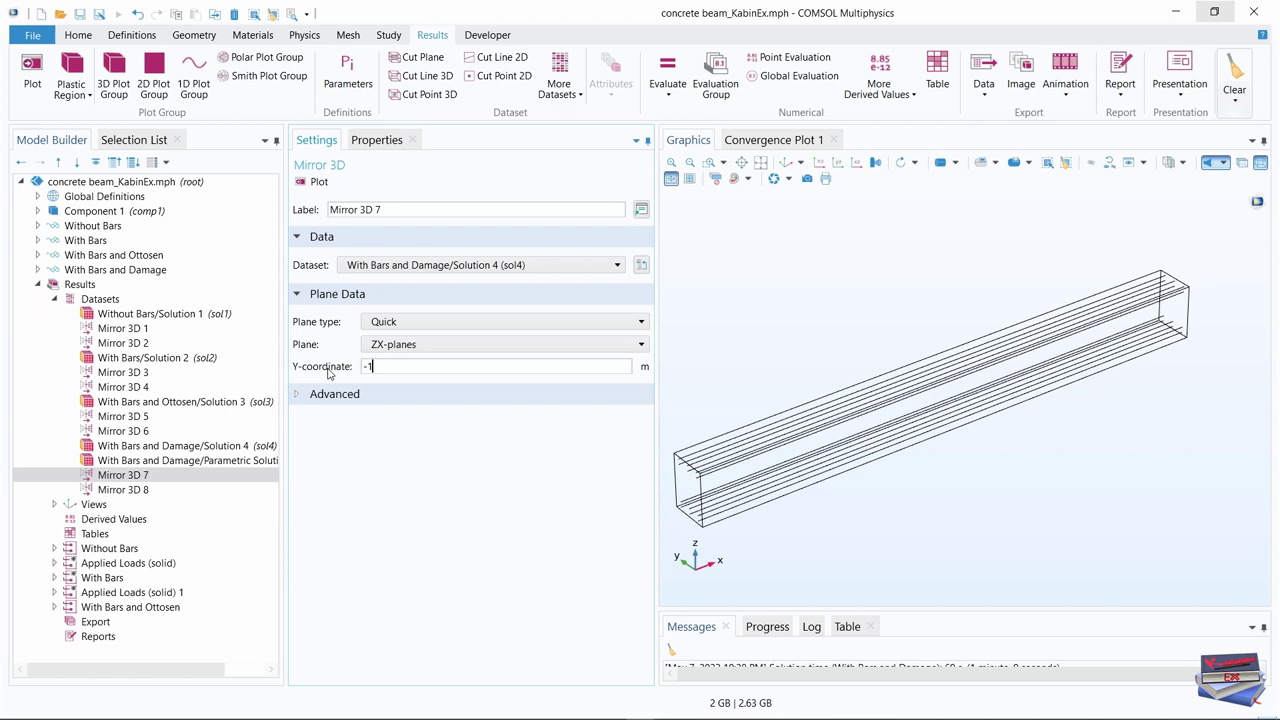
type("e-10")
Base Mirror 3D 8 on the Mirror 3D 7 dataset and set its plane's x-coordinate to length/2
left_click(125, 492)
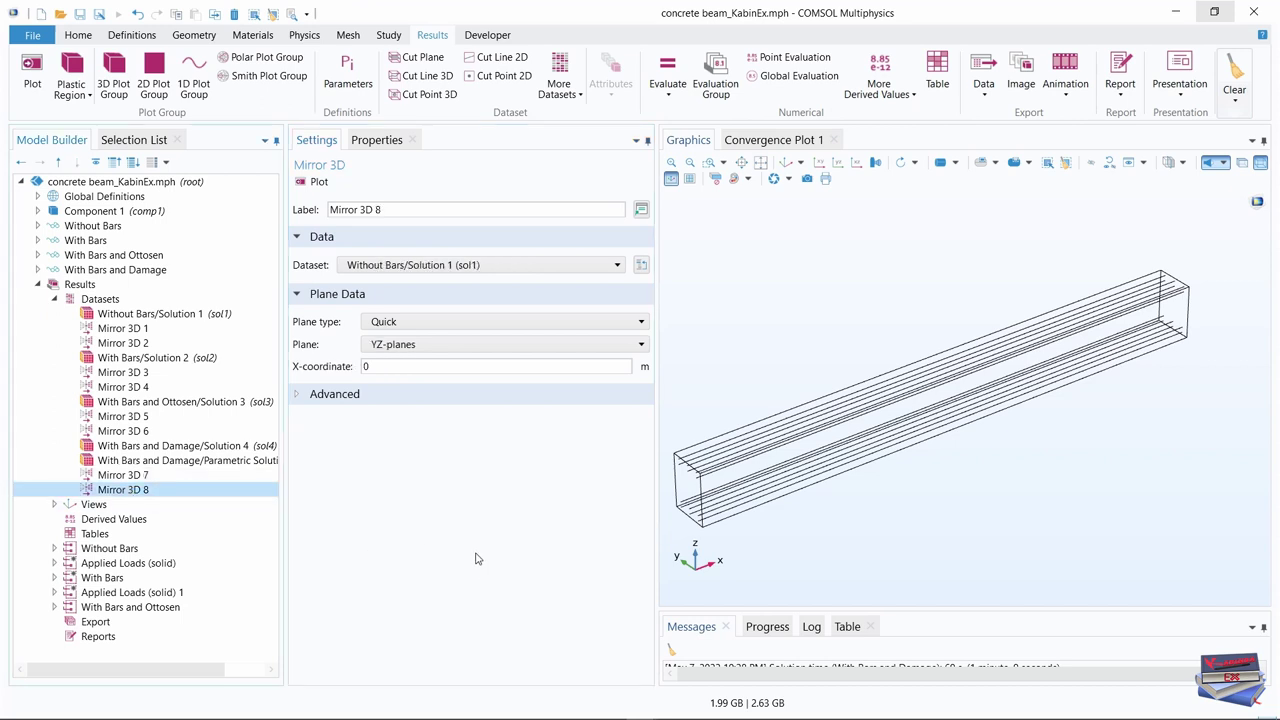
left_click(570, 264)
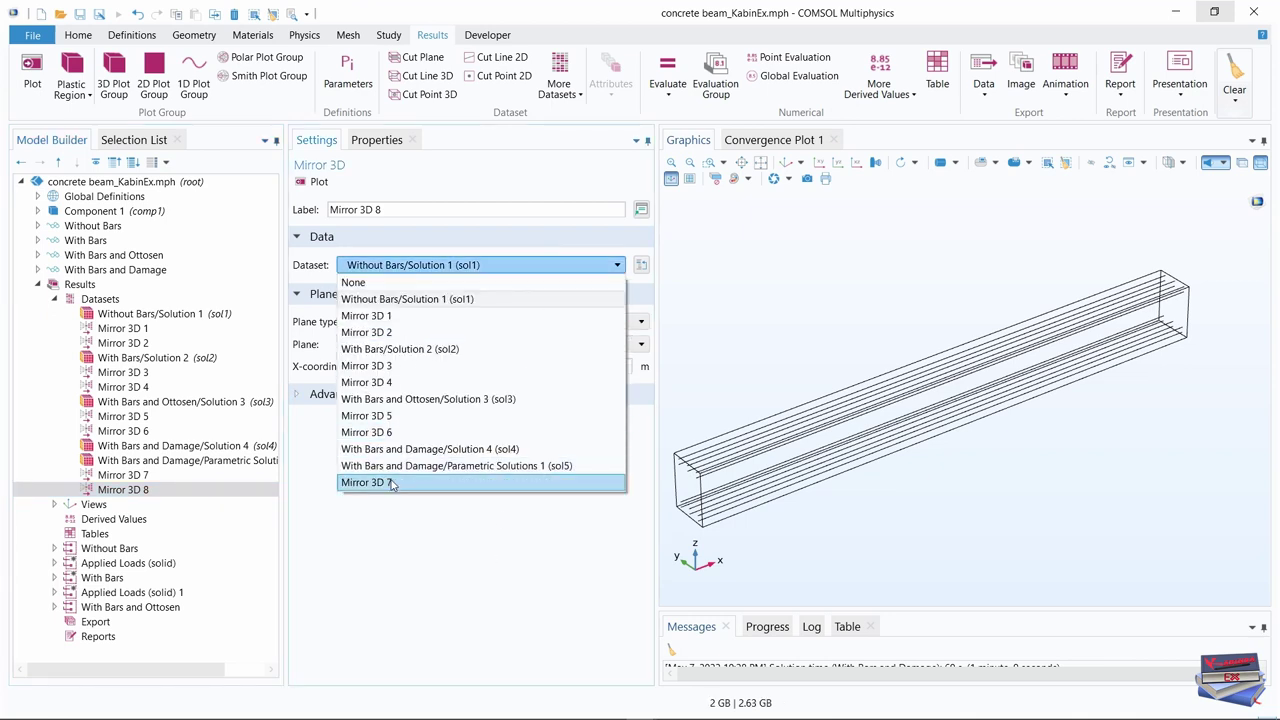
left_click(389, 482)
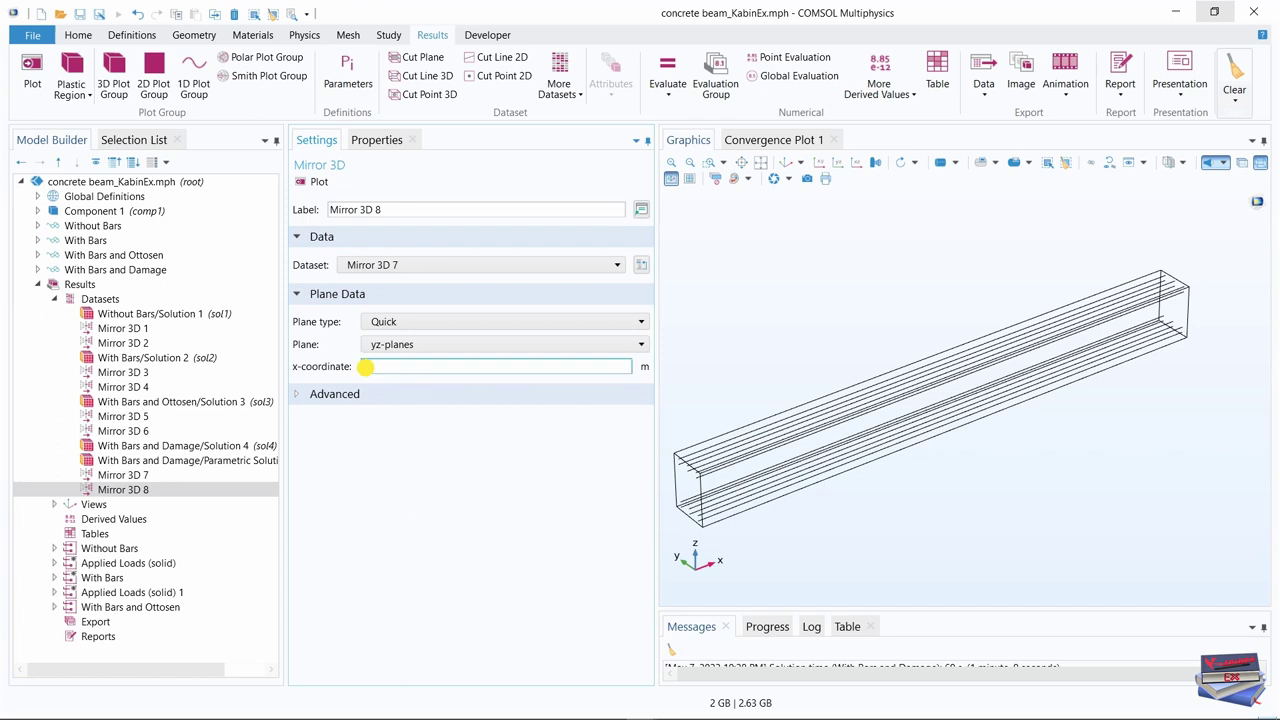
left_click_drag(367, 366, 341, 370)
type("len")
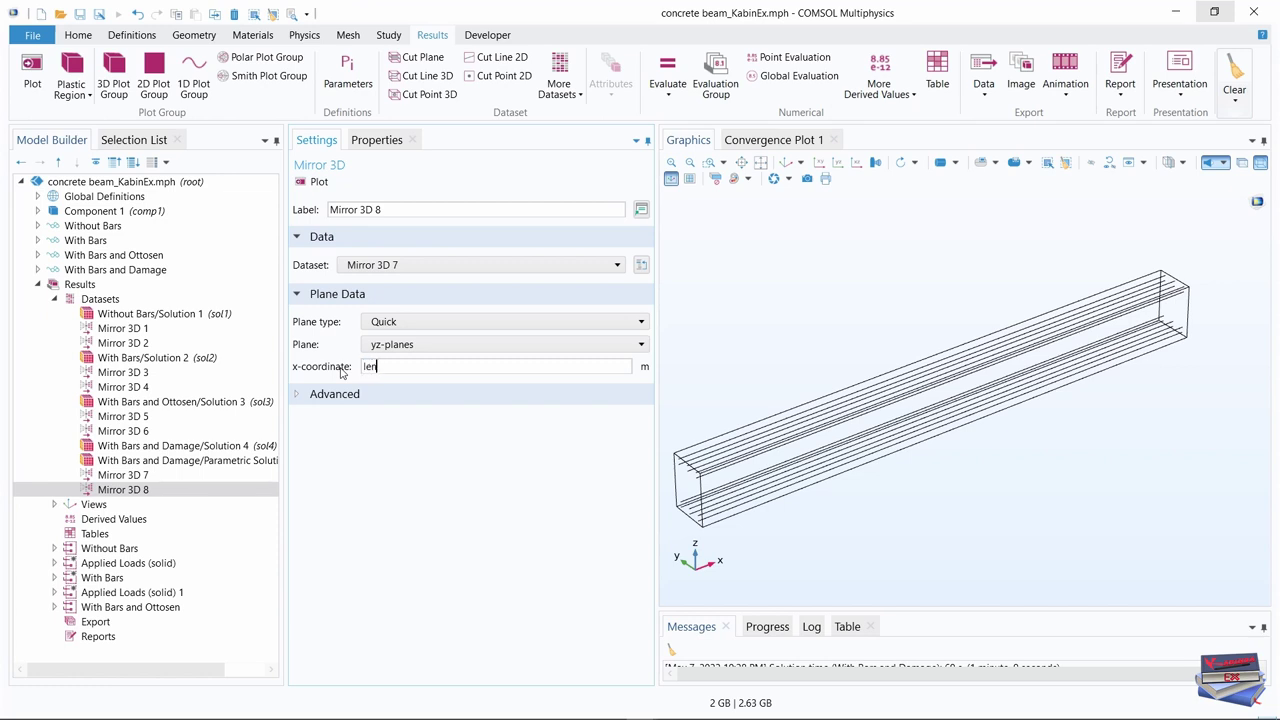
type("gth/2")
Duplicate the With Bars result group and label the copy With Bars and Damage
left_click(103, 578)
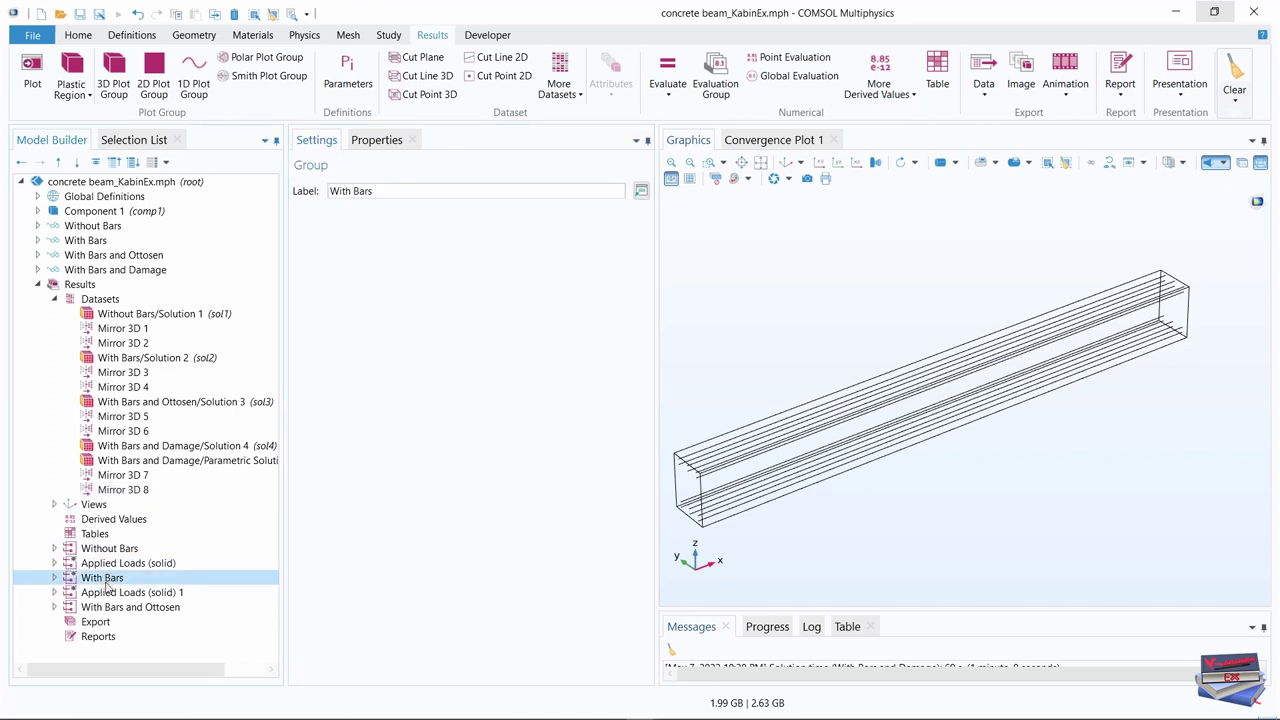
right_click(105, 584)
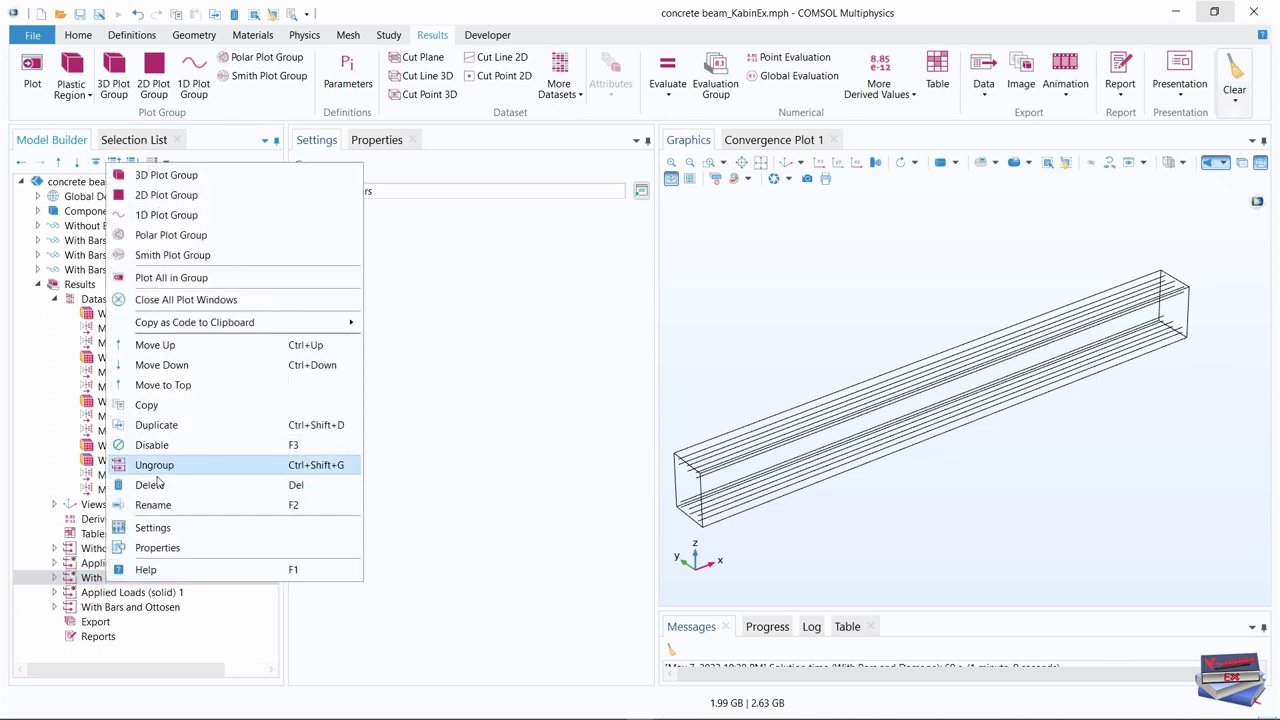
left_click(160, 426)
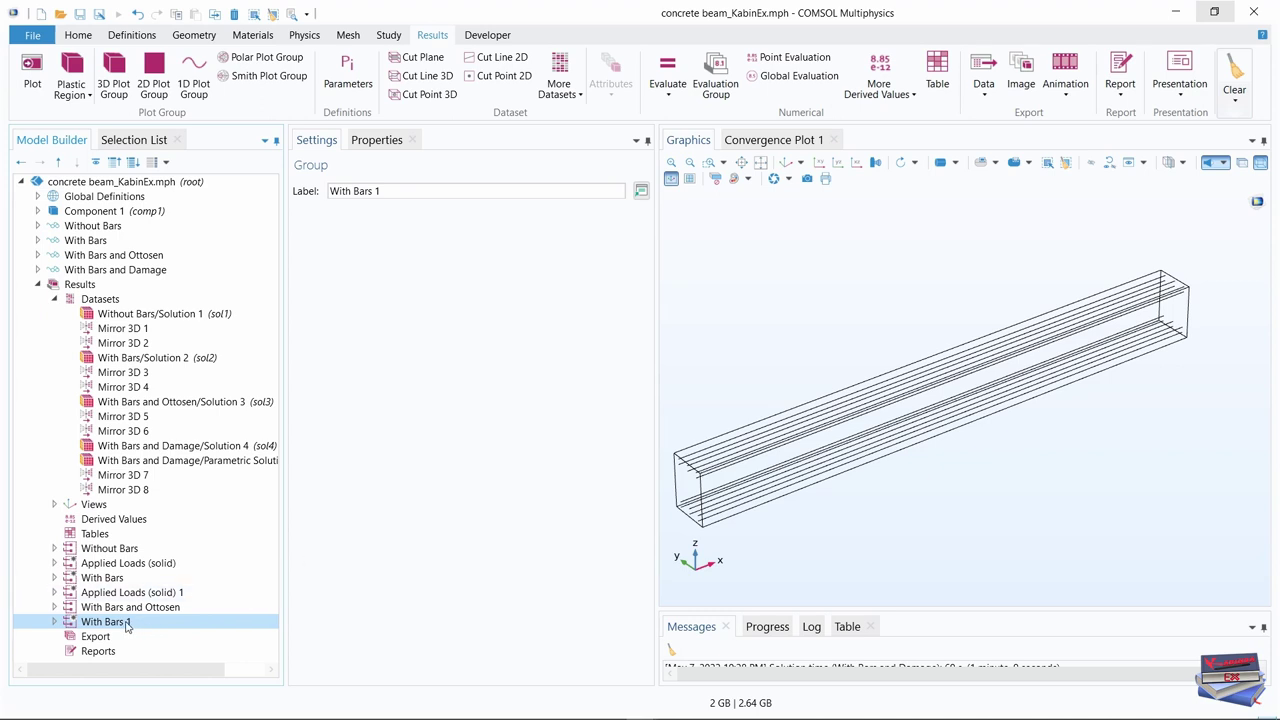
left_click(386, 191)
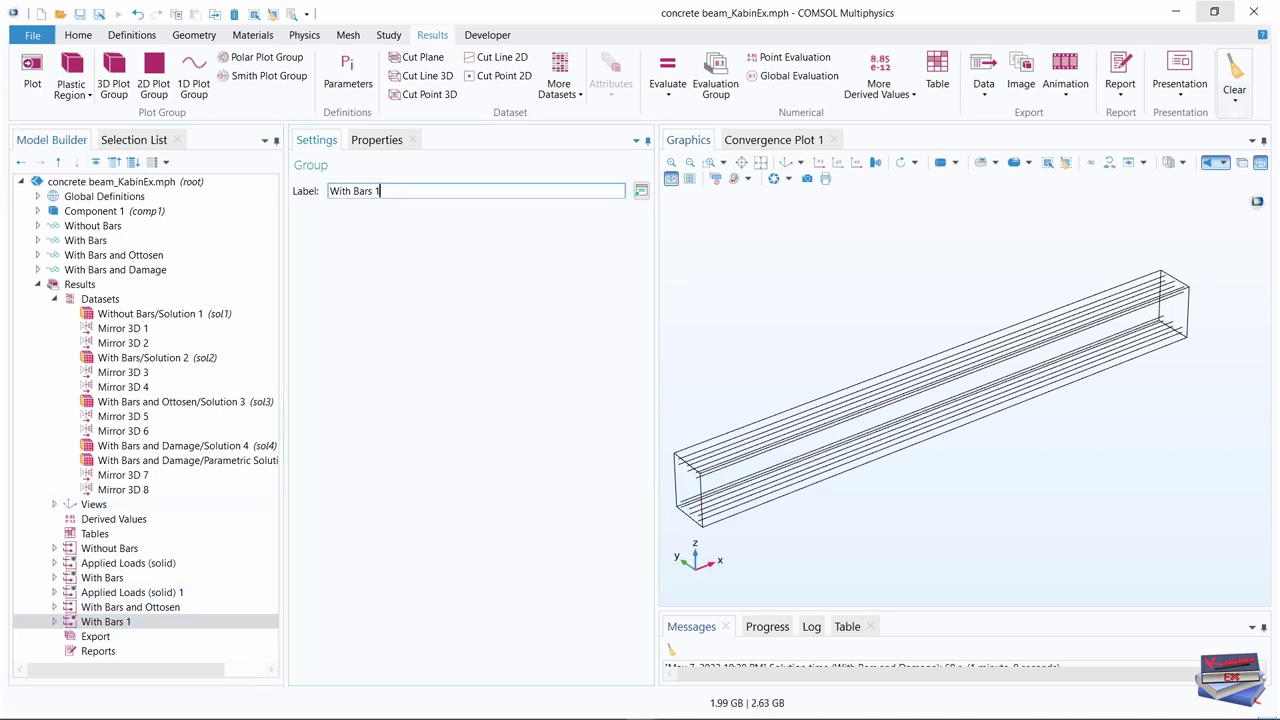
double_click(377, 191)
type("and Da")
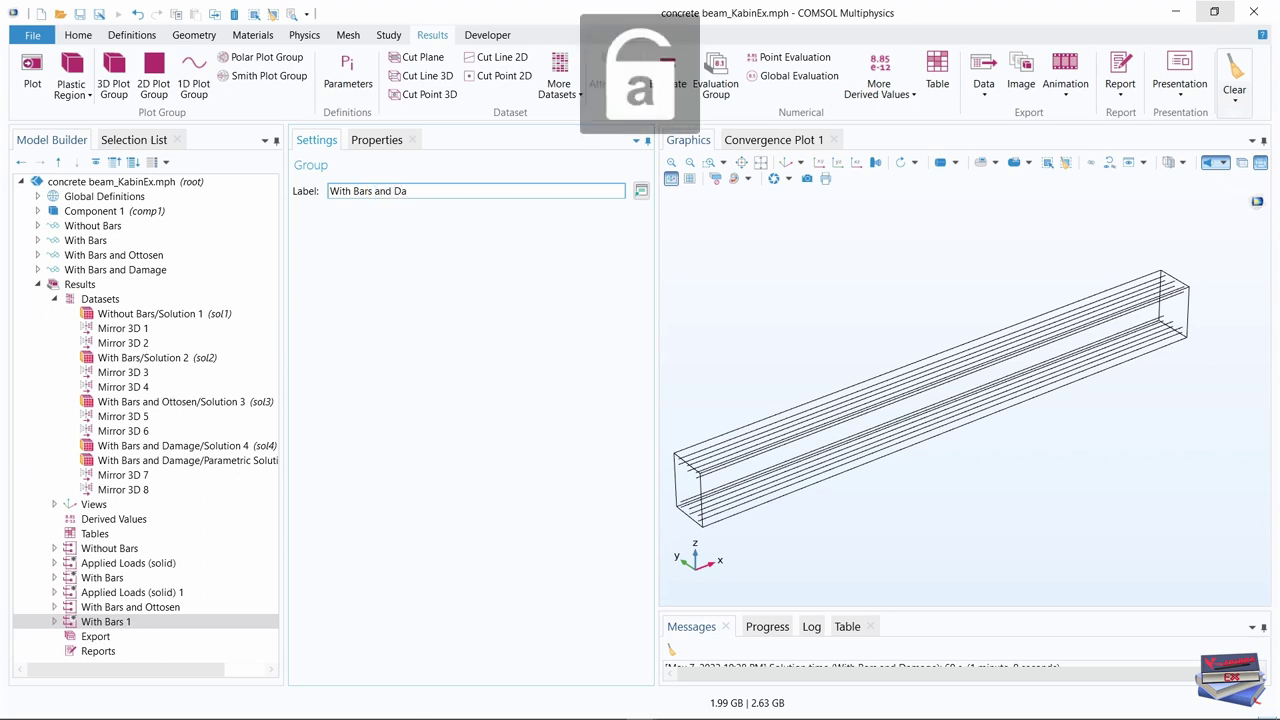
type("mage")
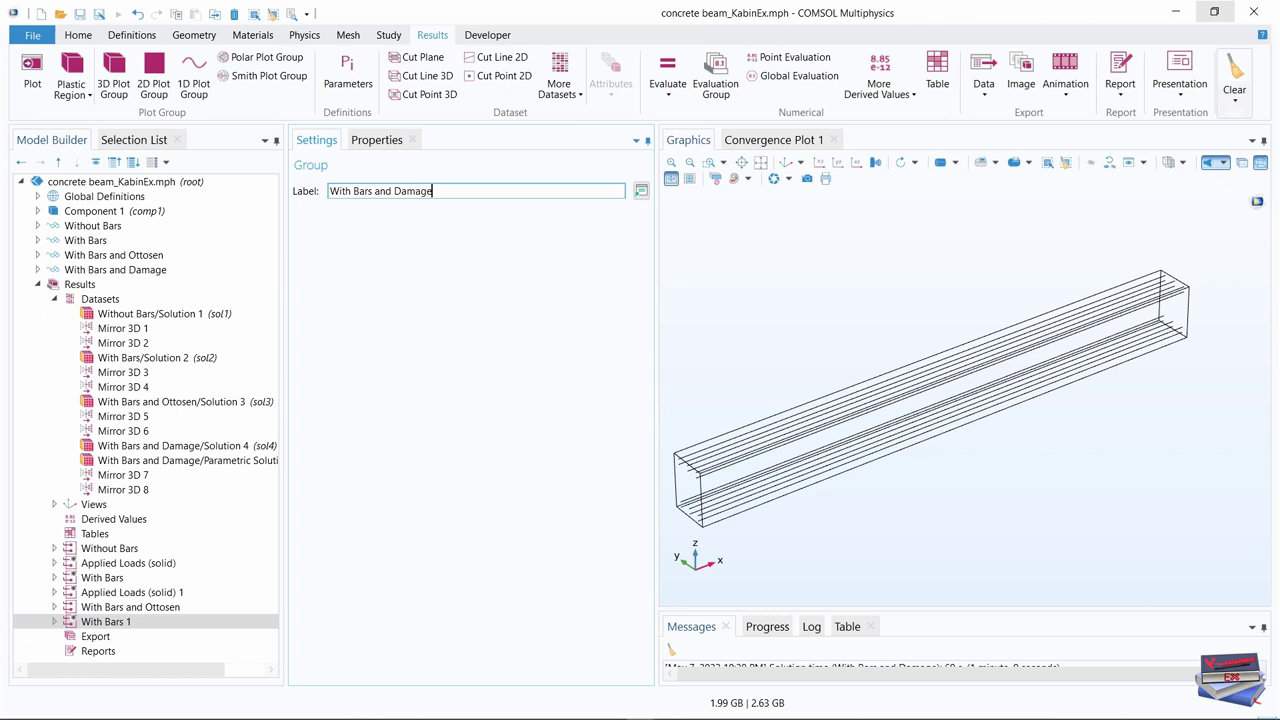
left_click(403, 270)
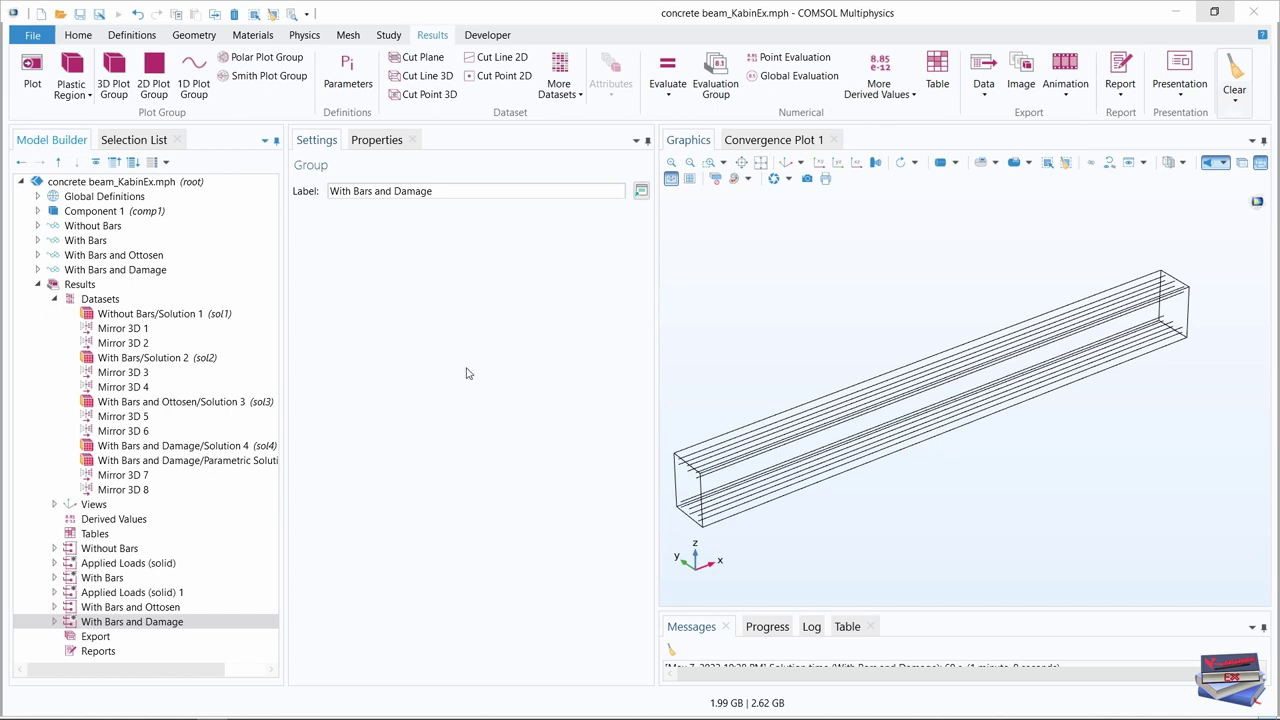
Rename the Stress 2.1 plot in the With Bars and Damage group to Stress 4 and set its dataset to Mirror 3D 8
left_click(54, 300)
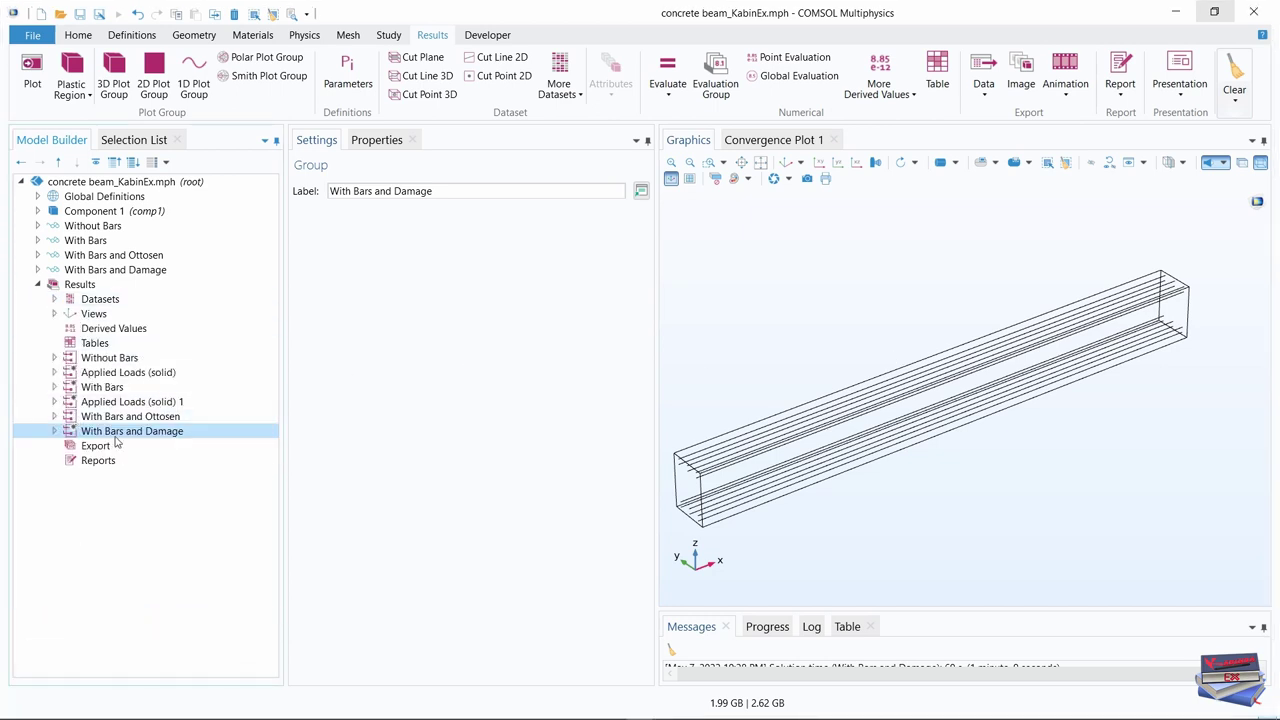
left_click(55, 431)
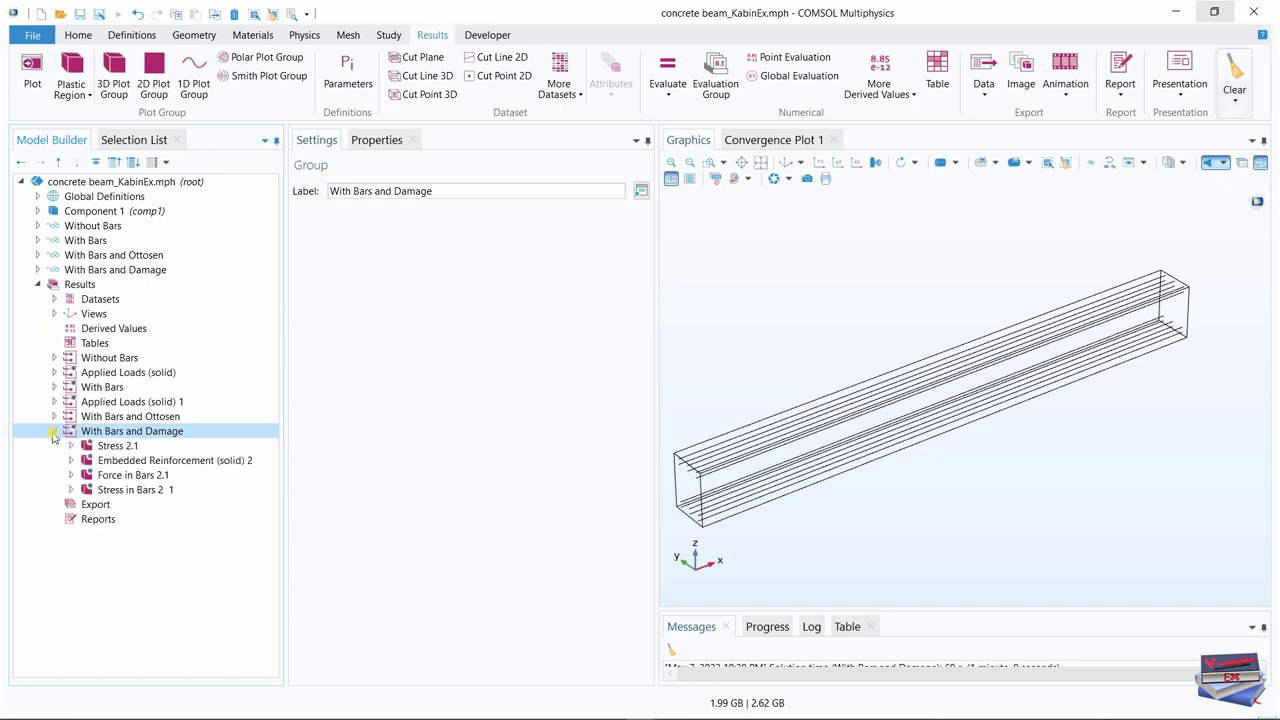
left_click(118, 446)
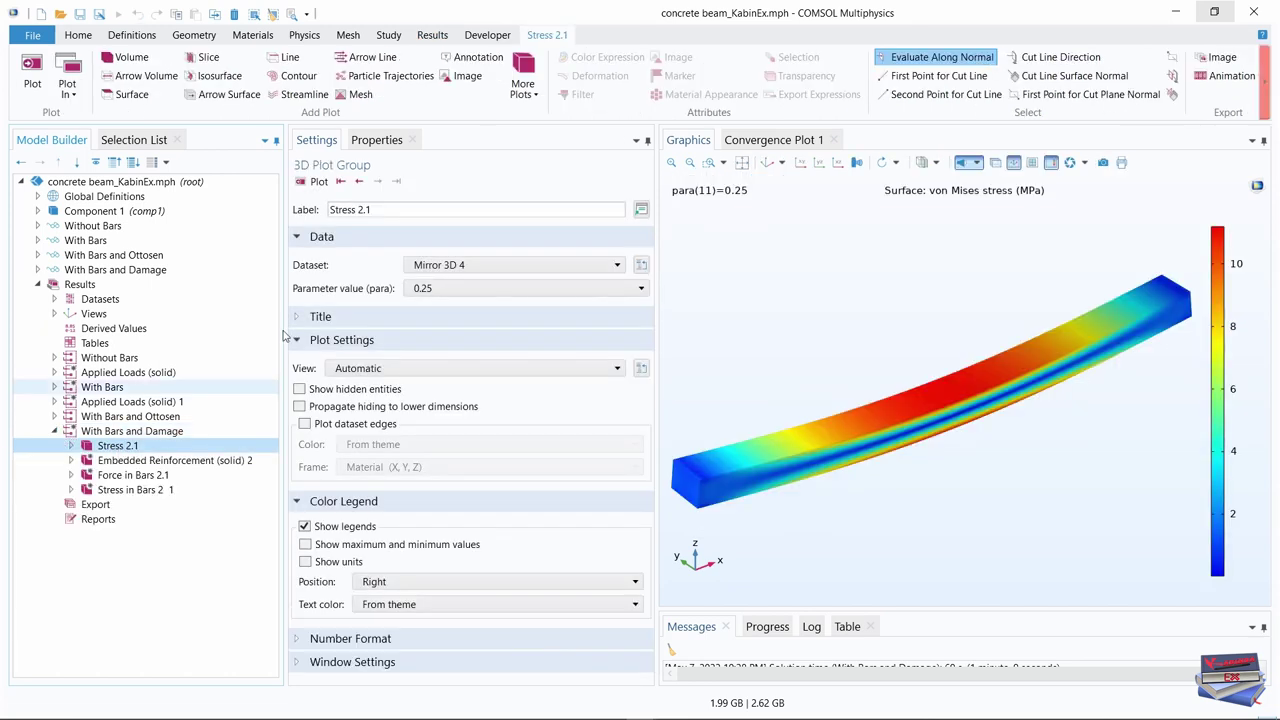
left_click(362, 209)
key("BackSpace")
key("BackSpace")
key("BackSpace")
key("BackSpace")
type("4")
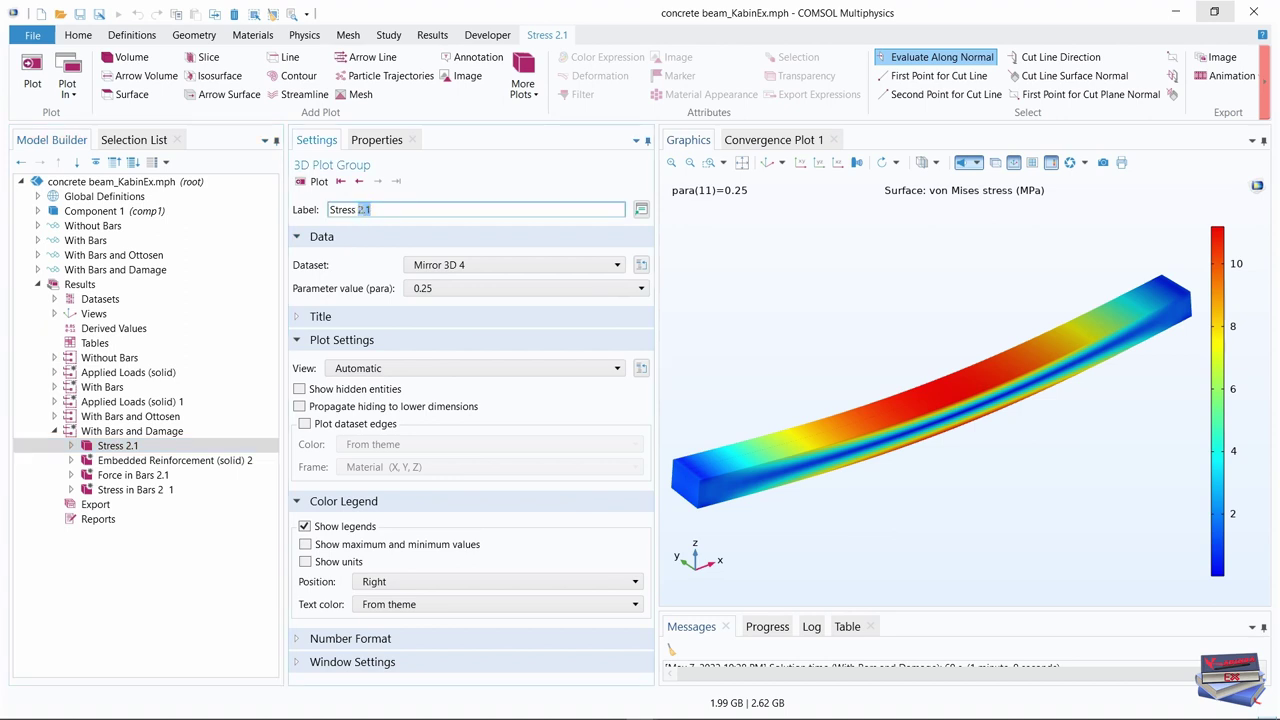
key("Return")
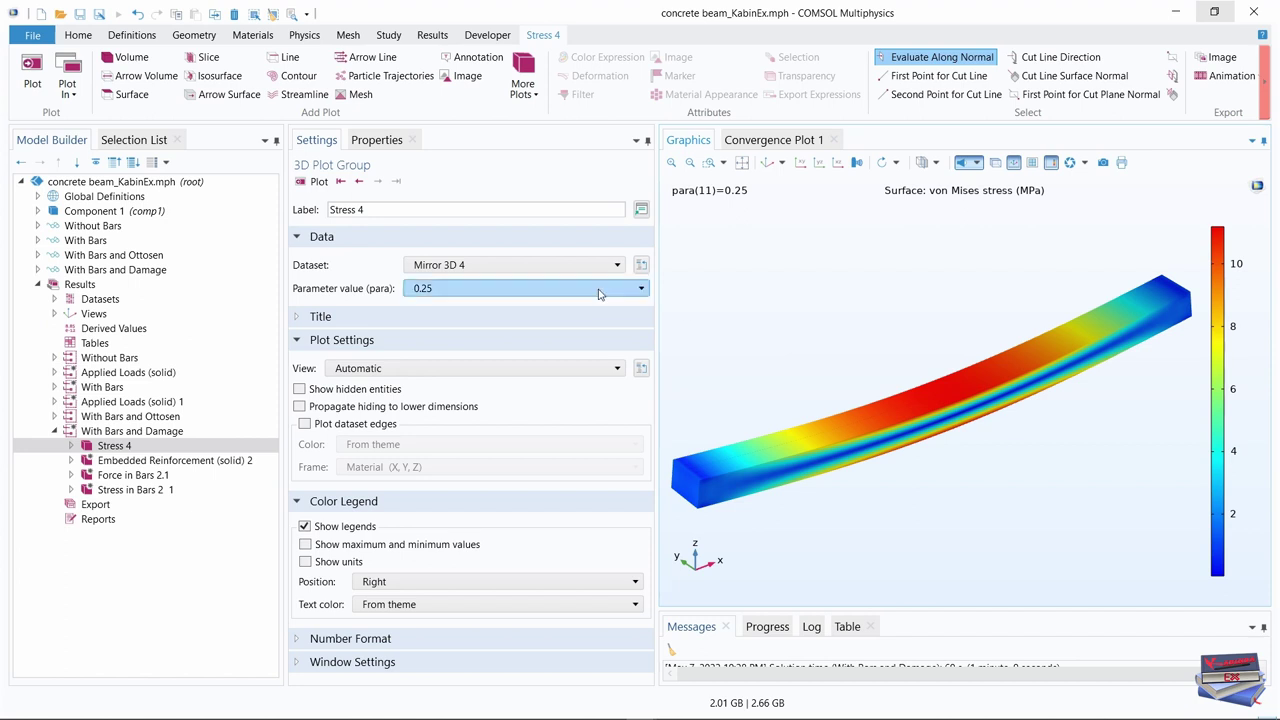
left_click(550, 265)
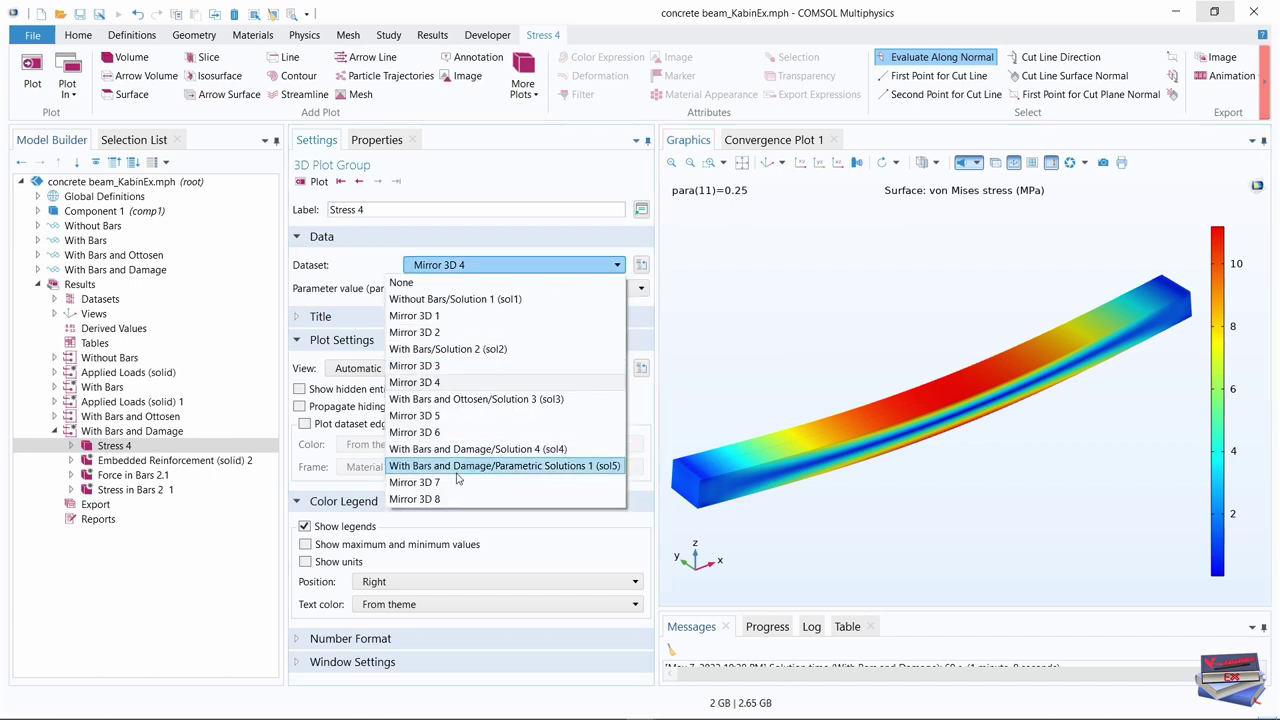
left_click(433, 500)
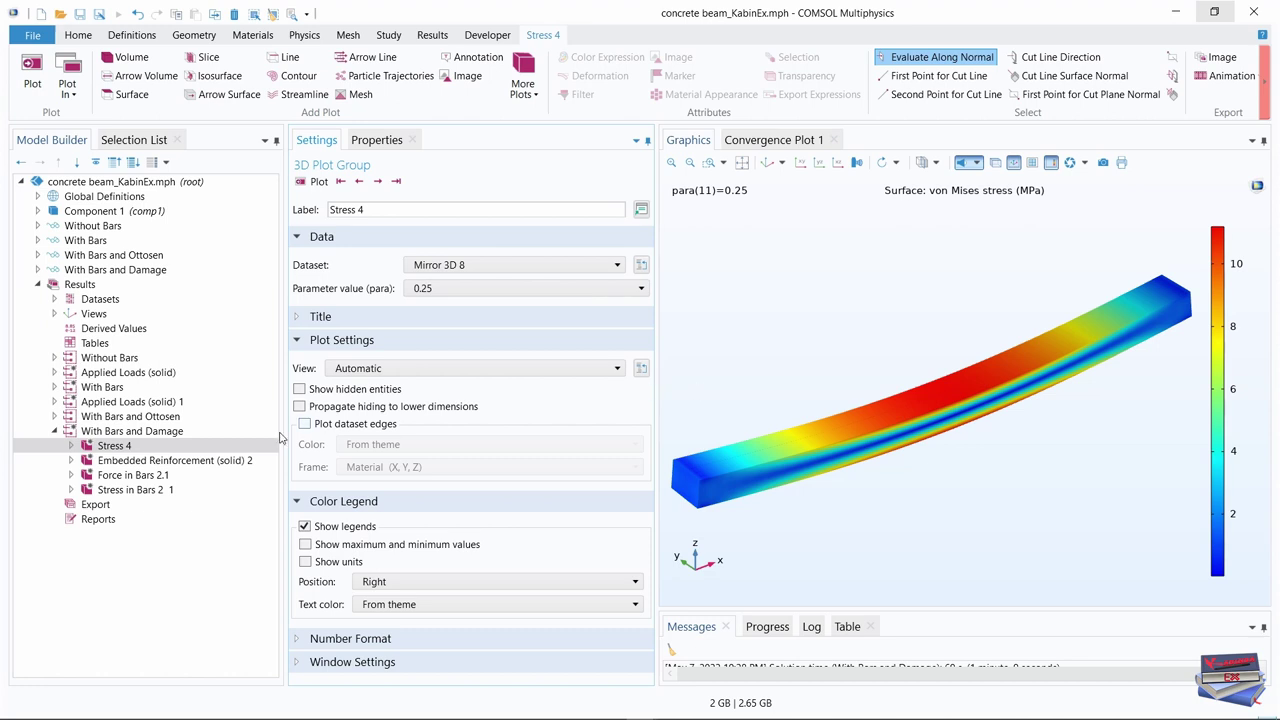
Replace the expression of Surface 1 in the Stress 4 plot with the damaged von Mises stress, solid.misesd
left_click(74, 450)
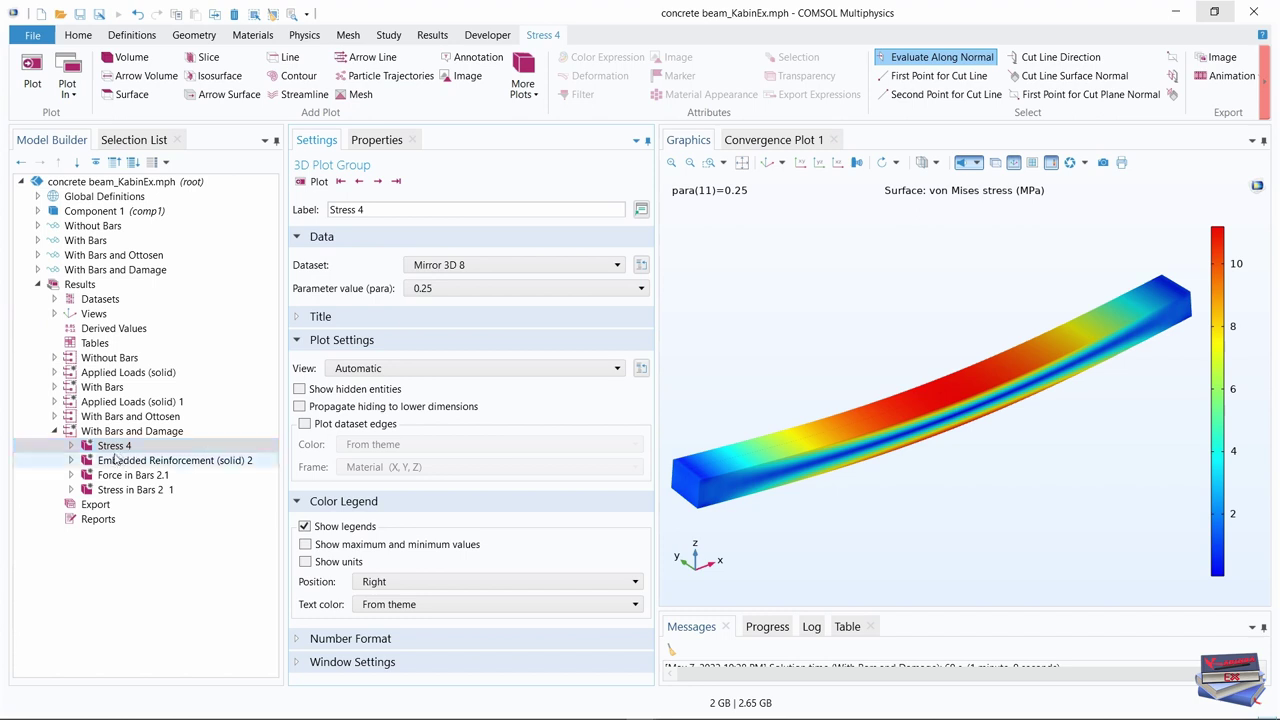
left_click(71, 446)
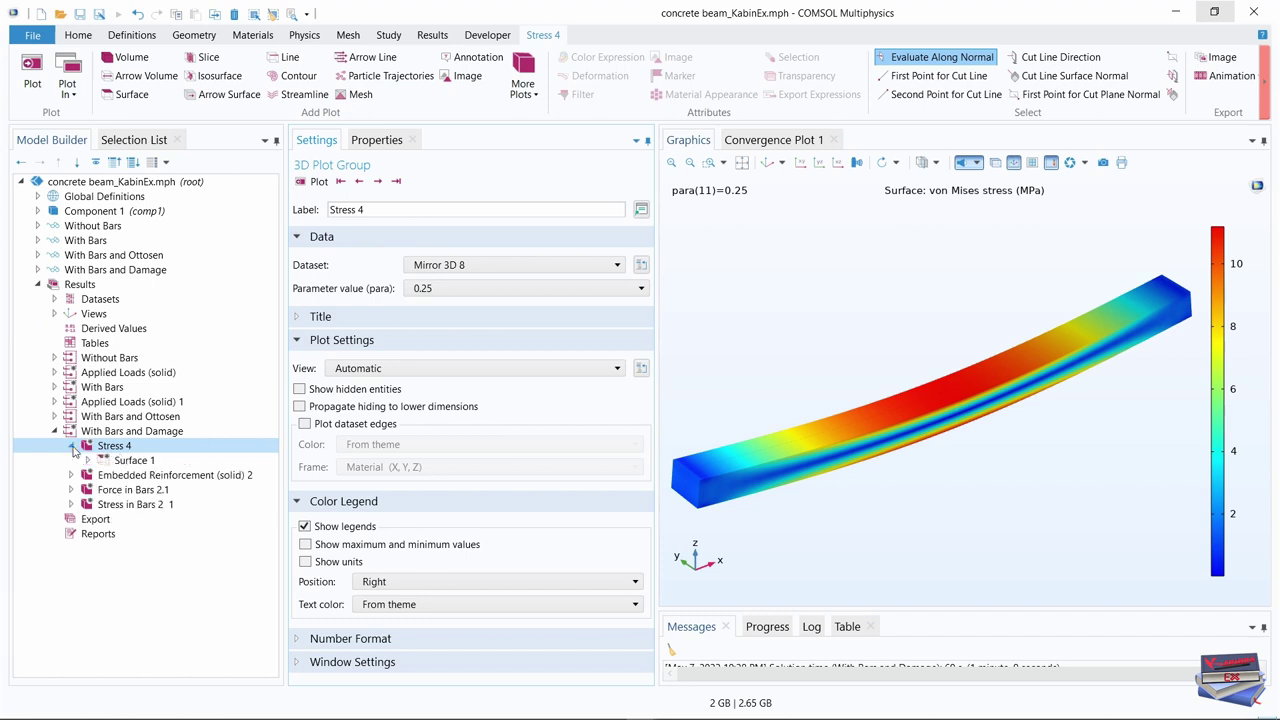
left_click(128, 461)
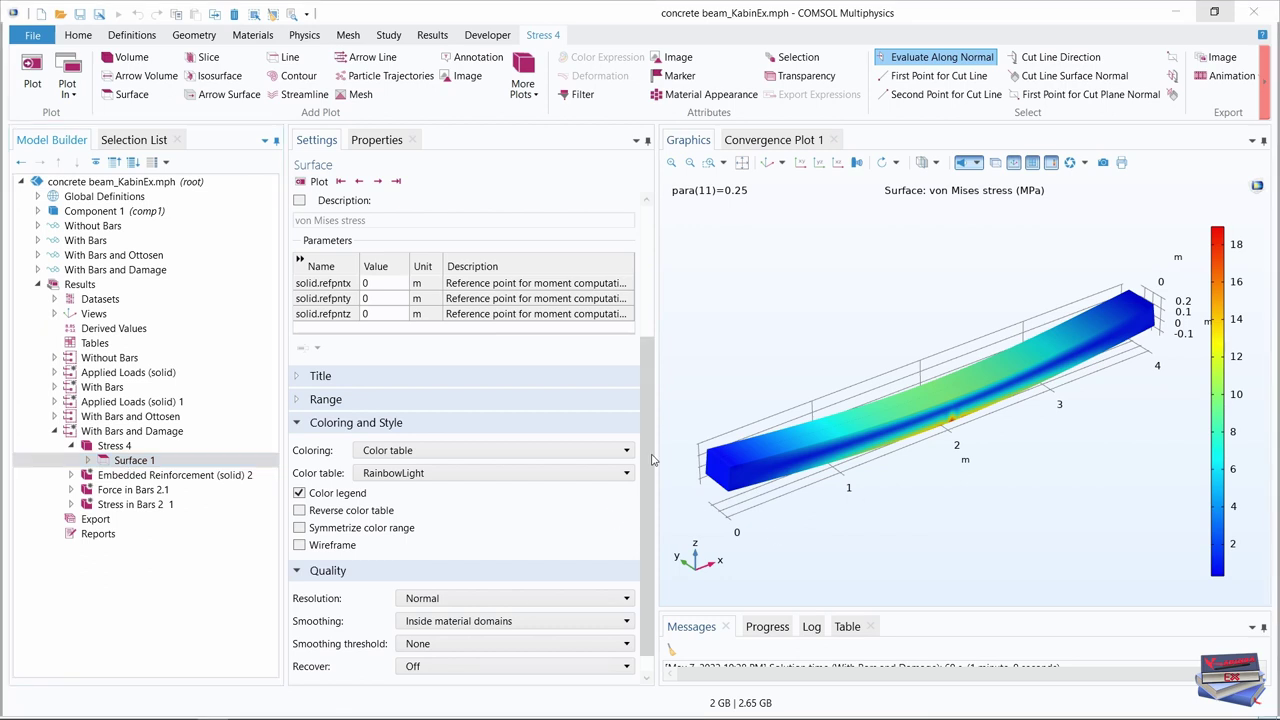
left_click_drag(650, 461, 662, 294)
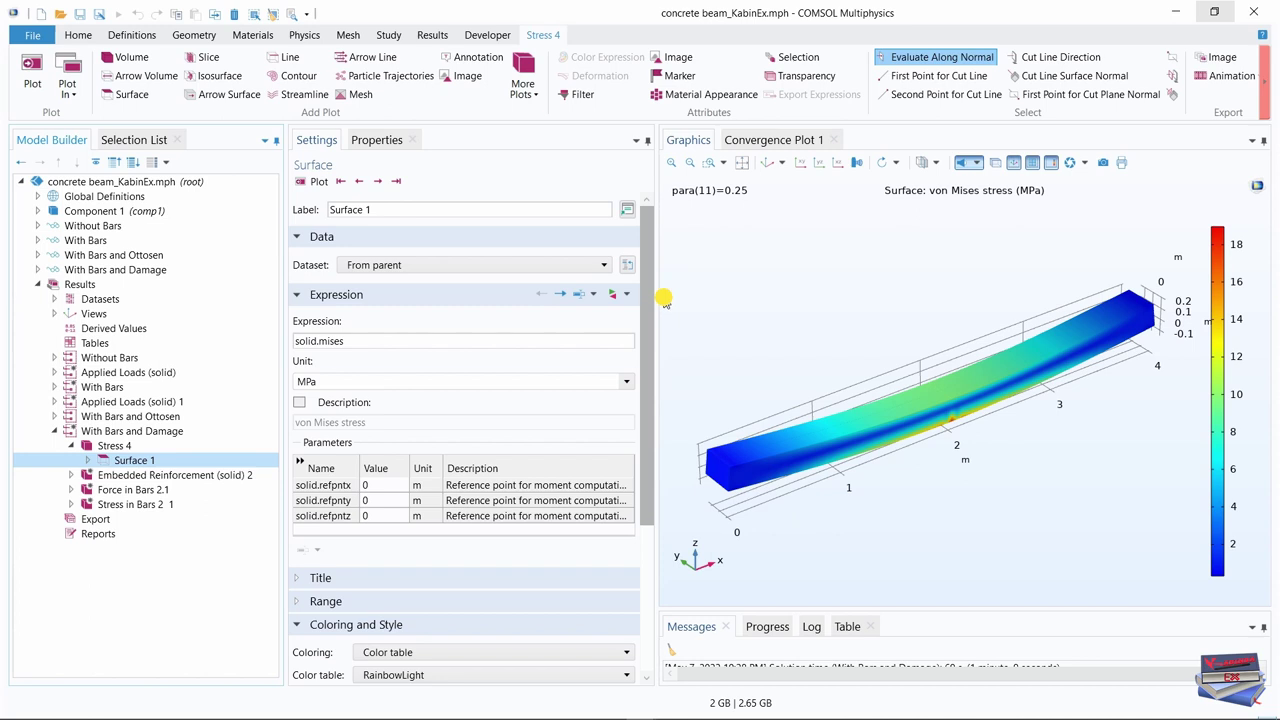
left_click(614, 294)
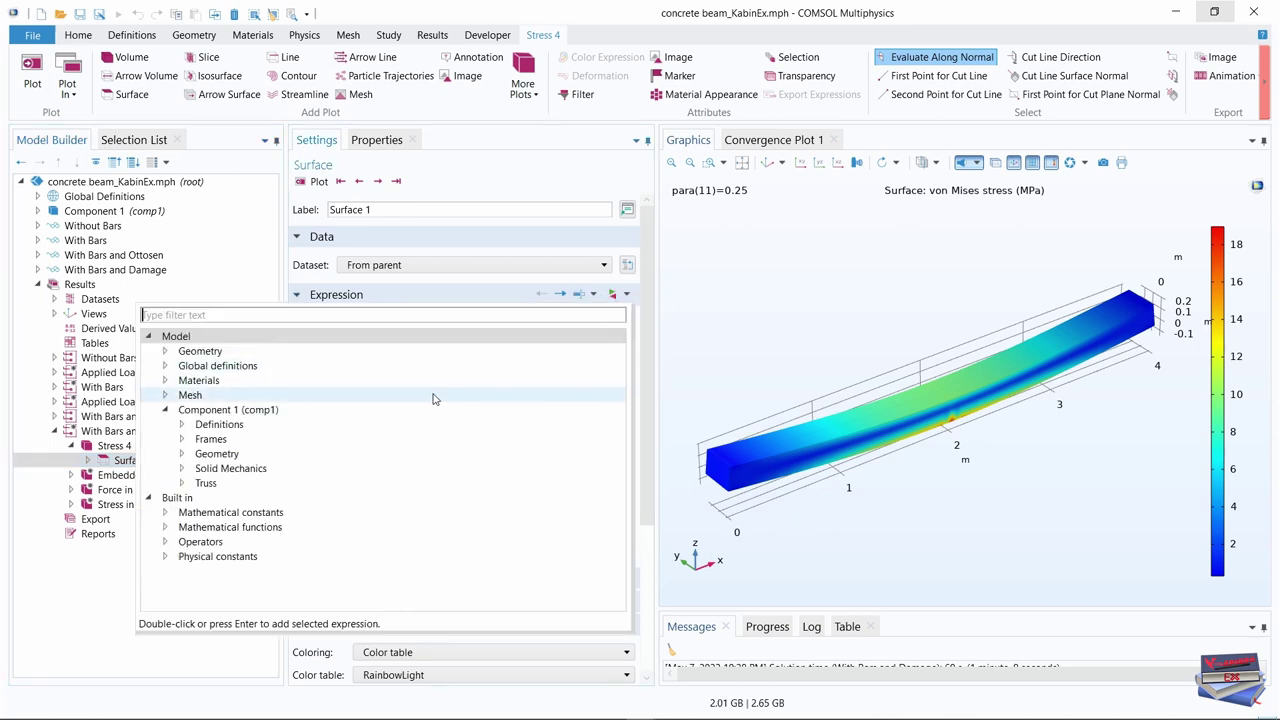
left_click(296, 412)
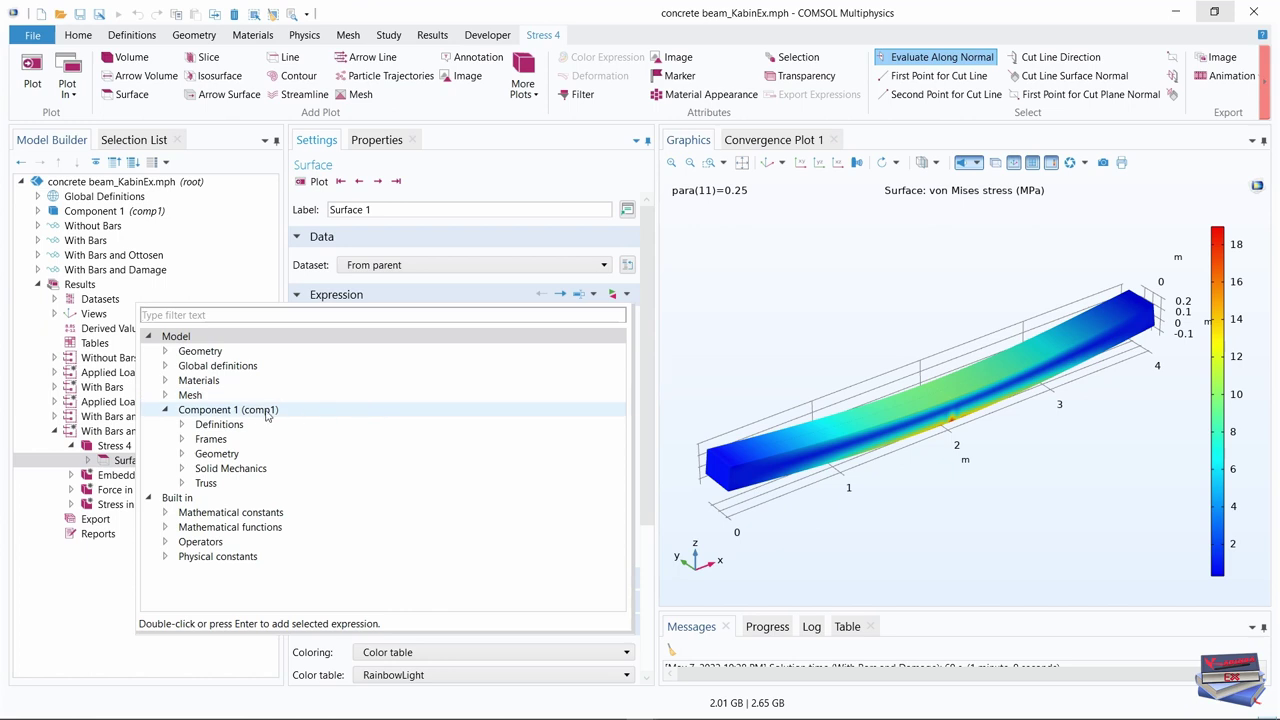
left_click(181, 468)
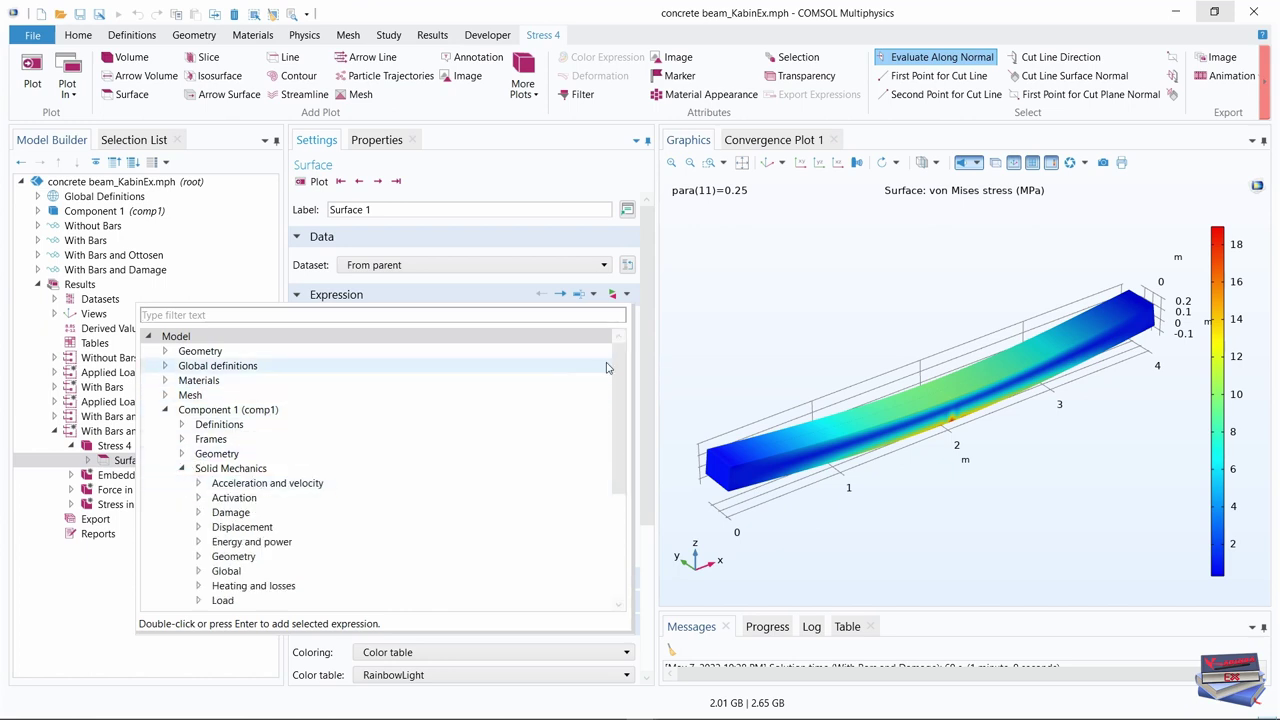
left_click_drag(614, 363, 614, 429)
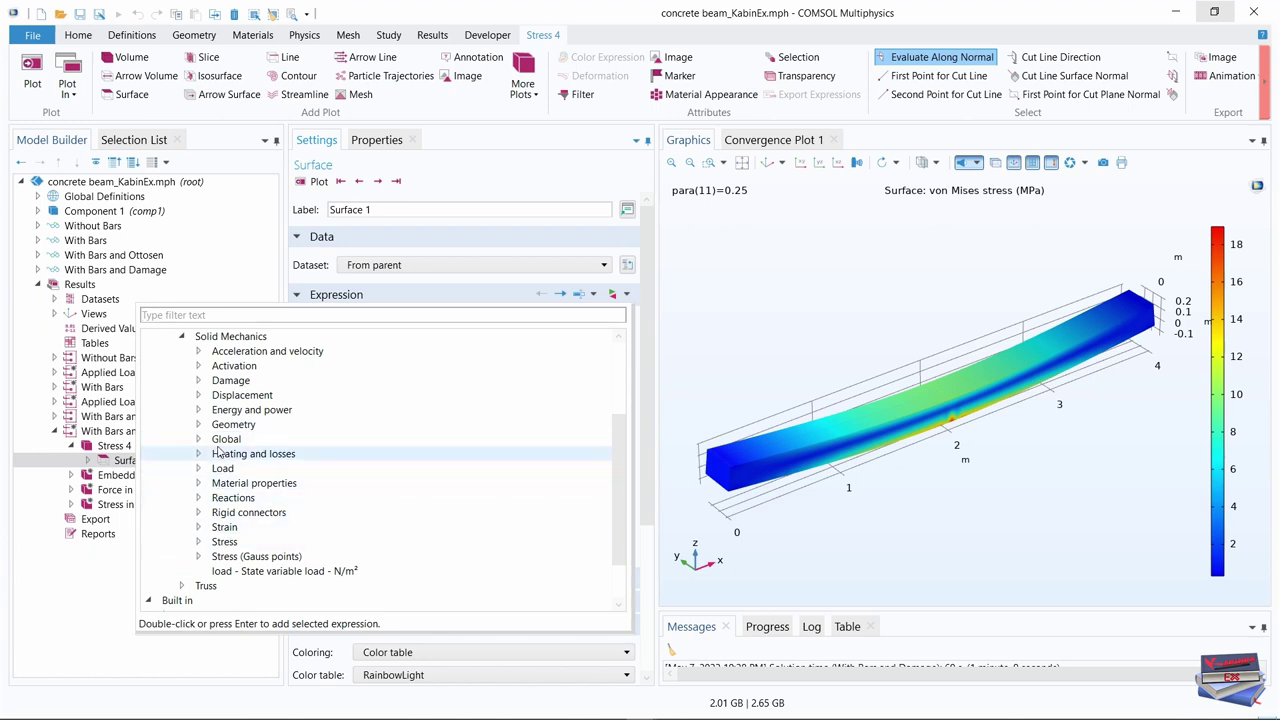
left_click(198, 380)
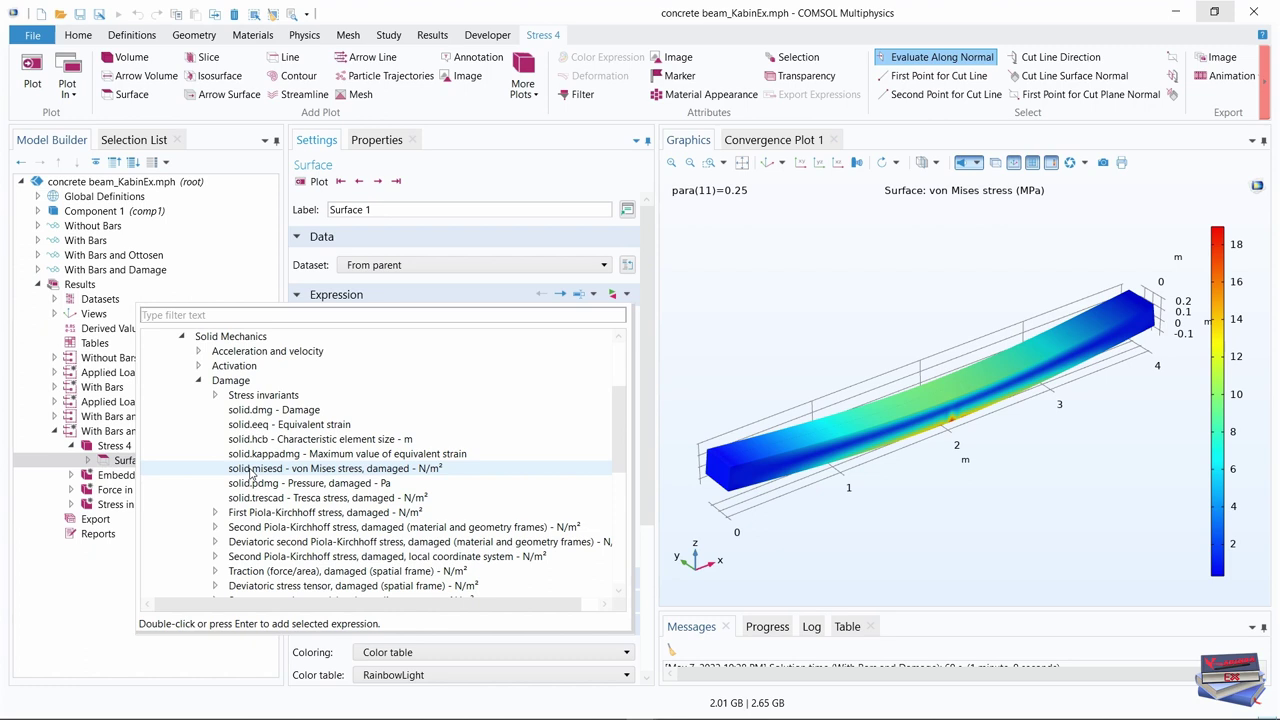
double_click(250, 469)
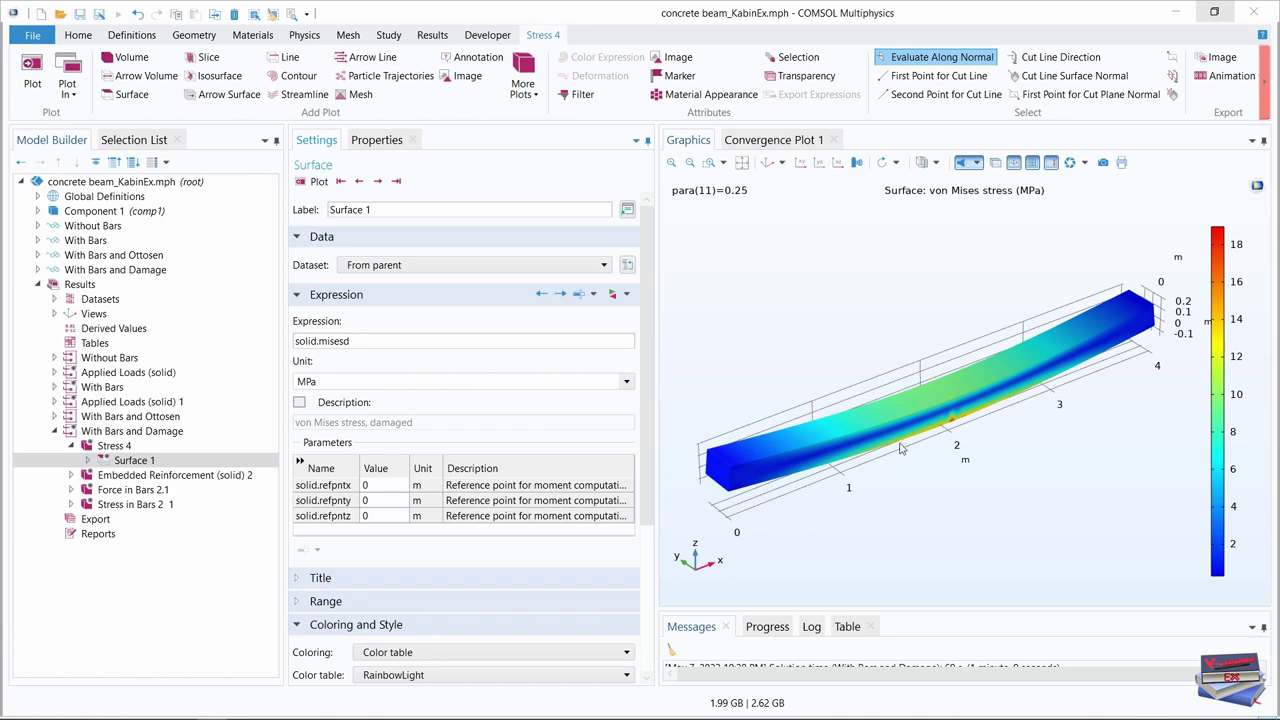
Plot Stress 4 for the last parameter value, 0.75, and hide the grid in the graphics view
left_click(396, 182)
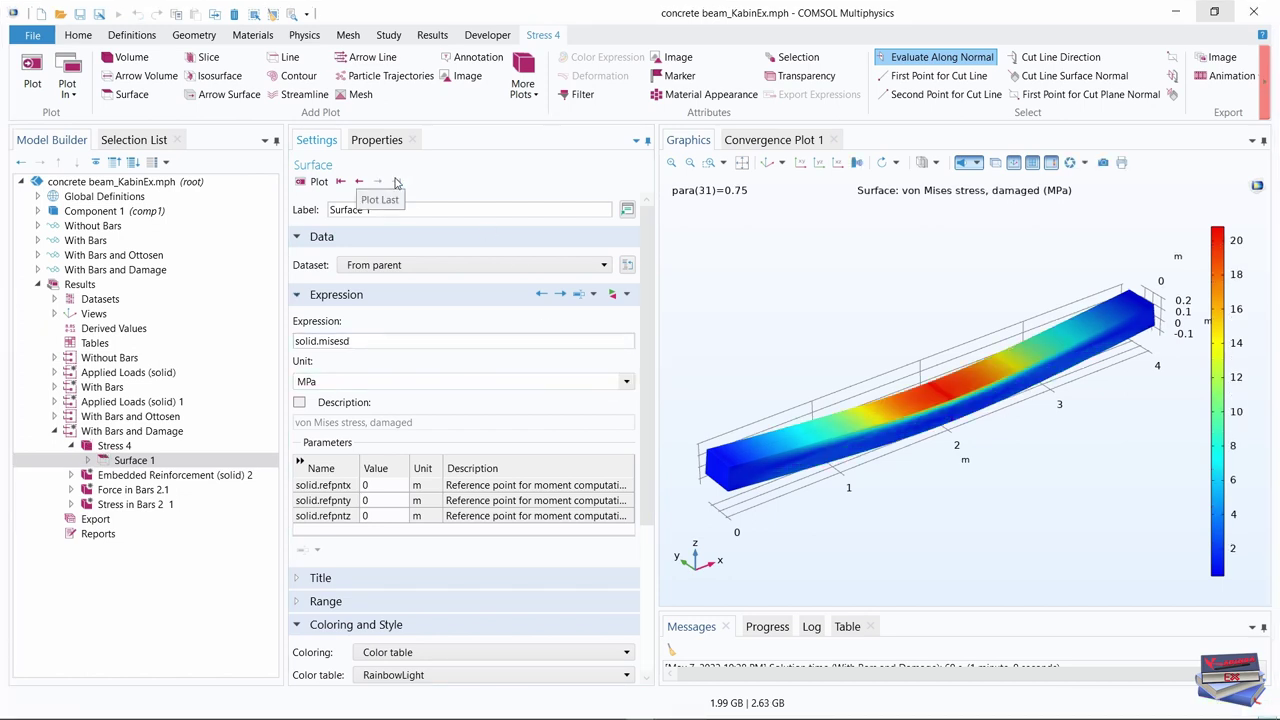
left_click(767, 165)
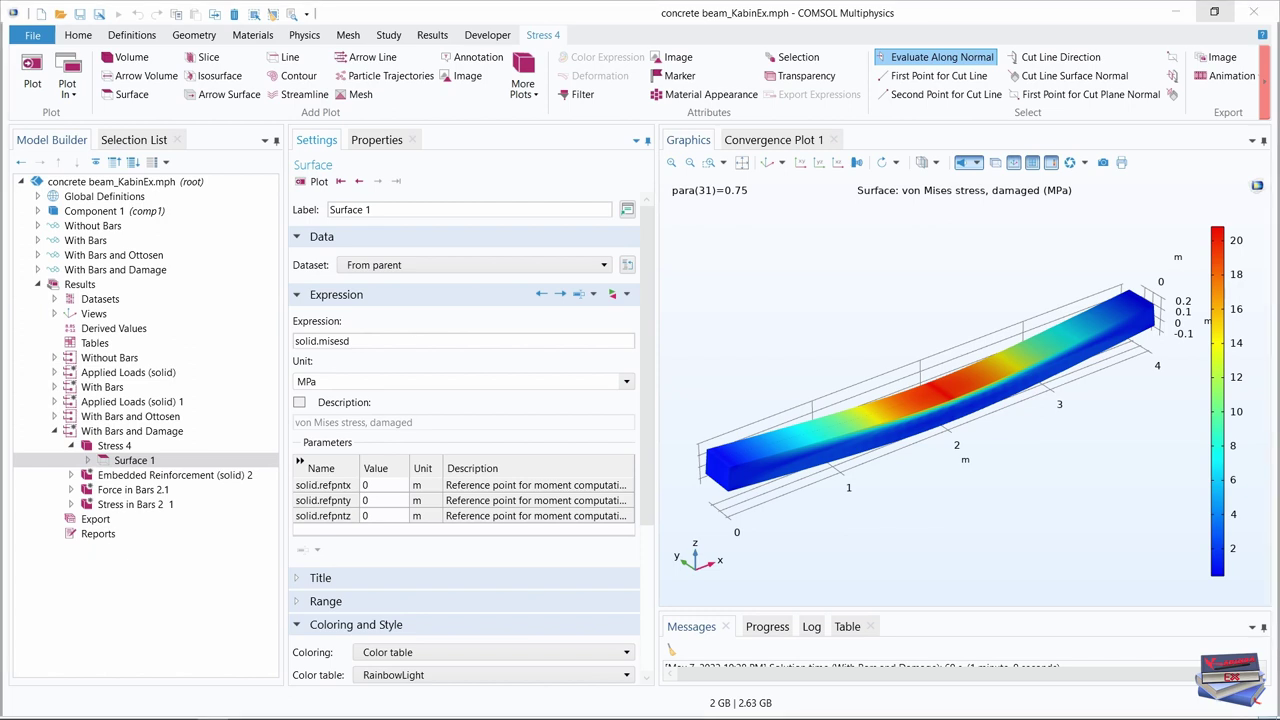
left_click(1032, 162)
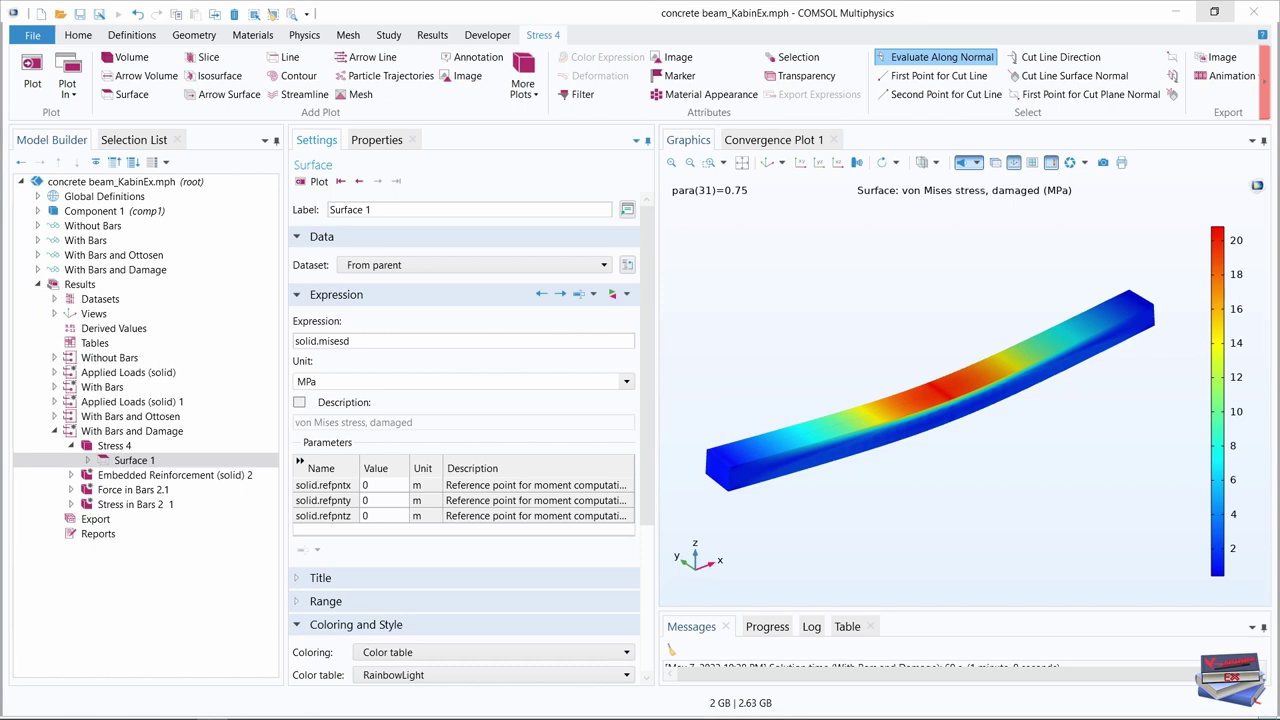
left_click(72, 447)
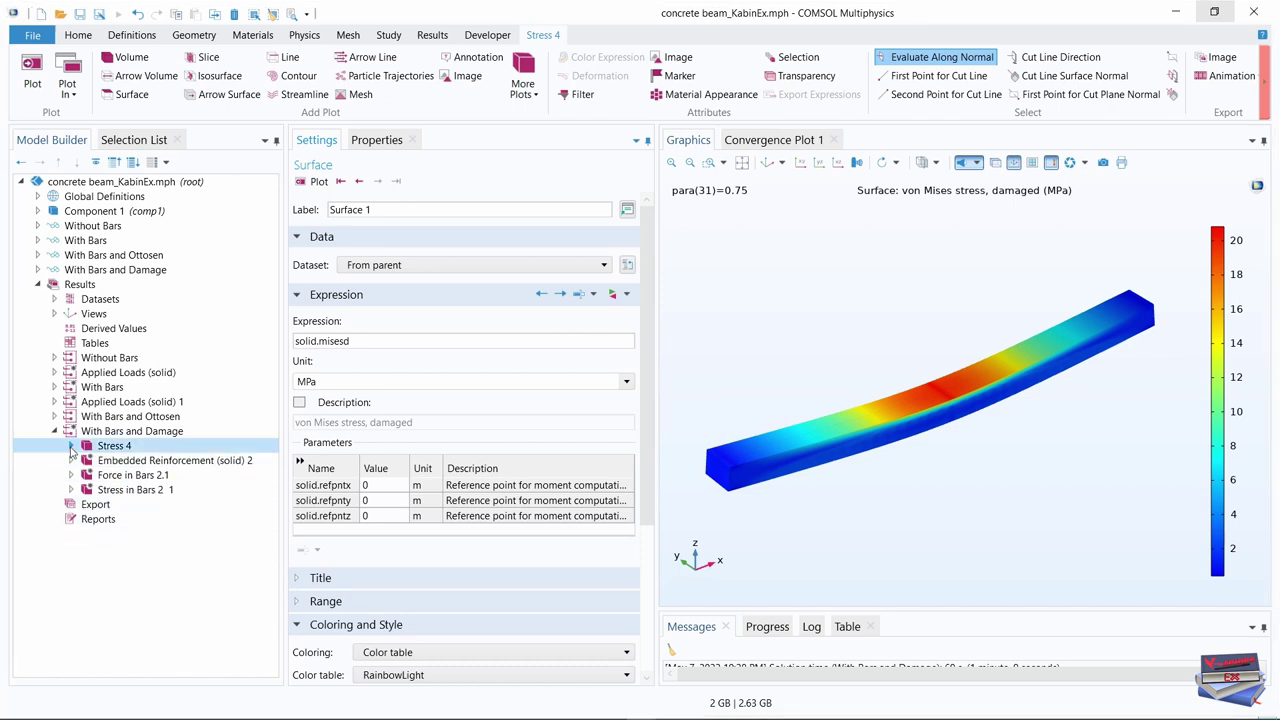
Rename the Force in Bars 2.1 plot in the With Bars and Damage group to Force in Bars 4
left_click(129, 477)
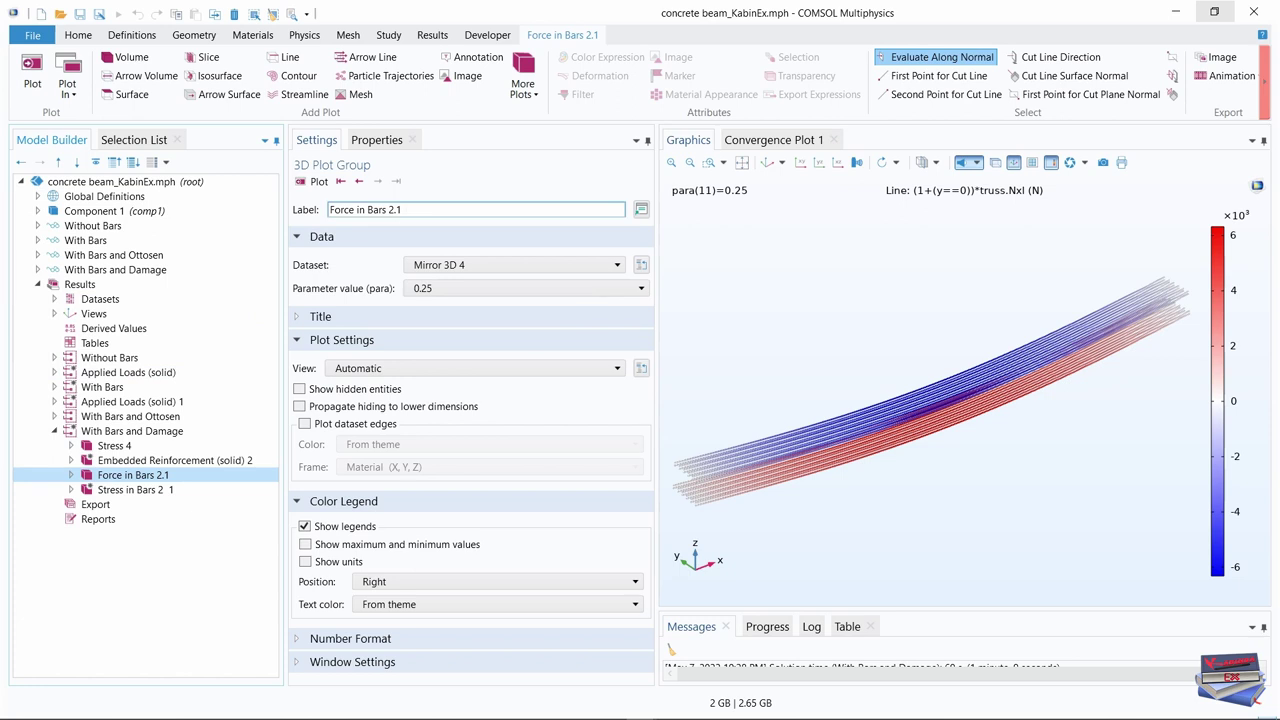
double_click(391, 210)
type("4")
key("Return")
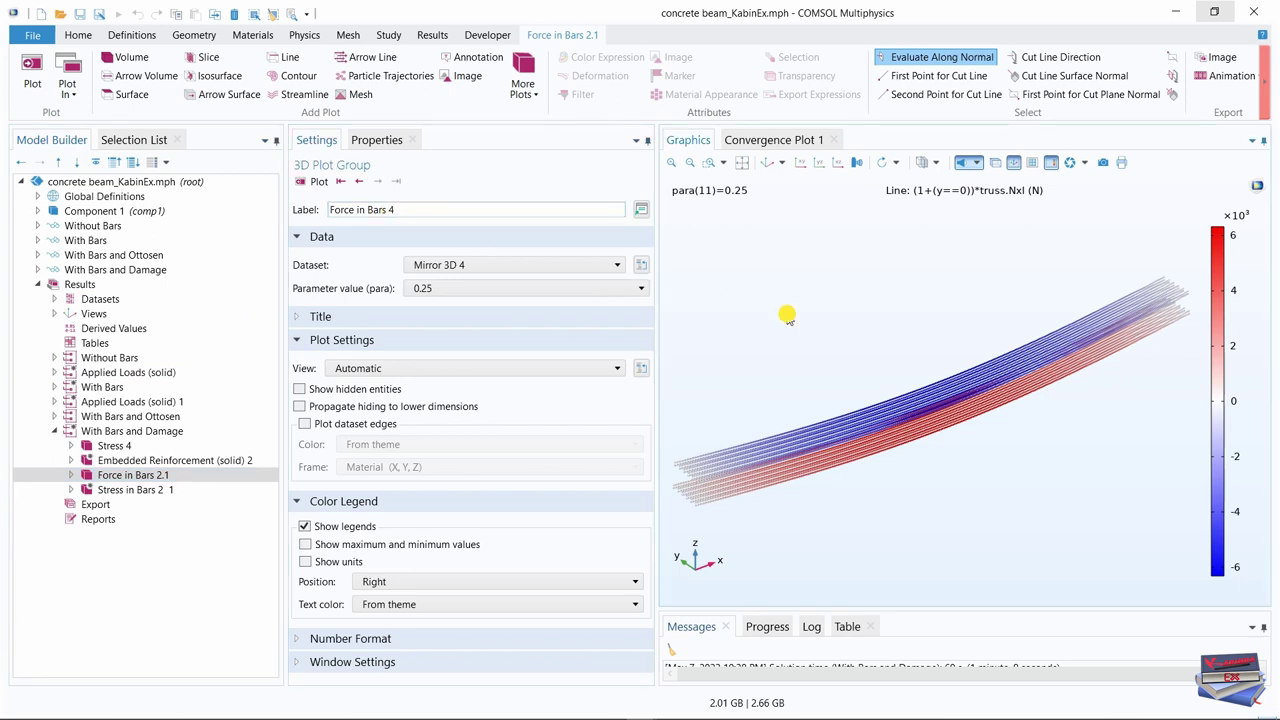
Set the Force in Bars 4 dataset to Mirror 3D 8 and plot it for the last parameter value, 0.75
left_click(535, 267)
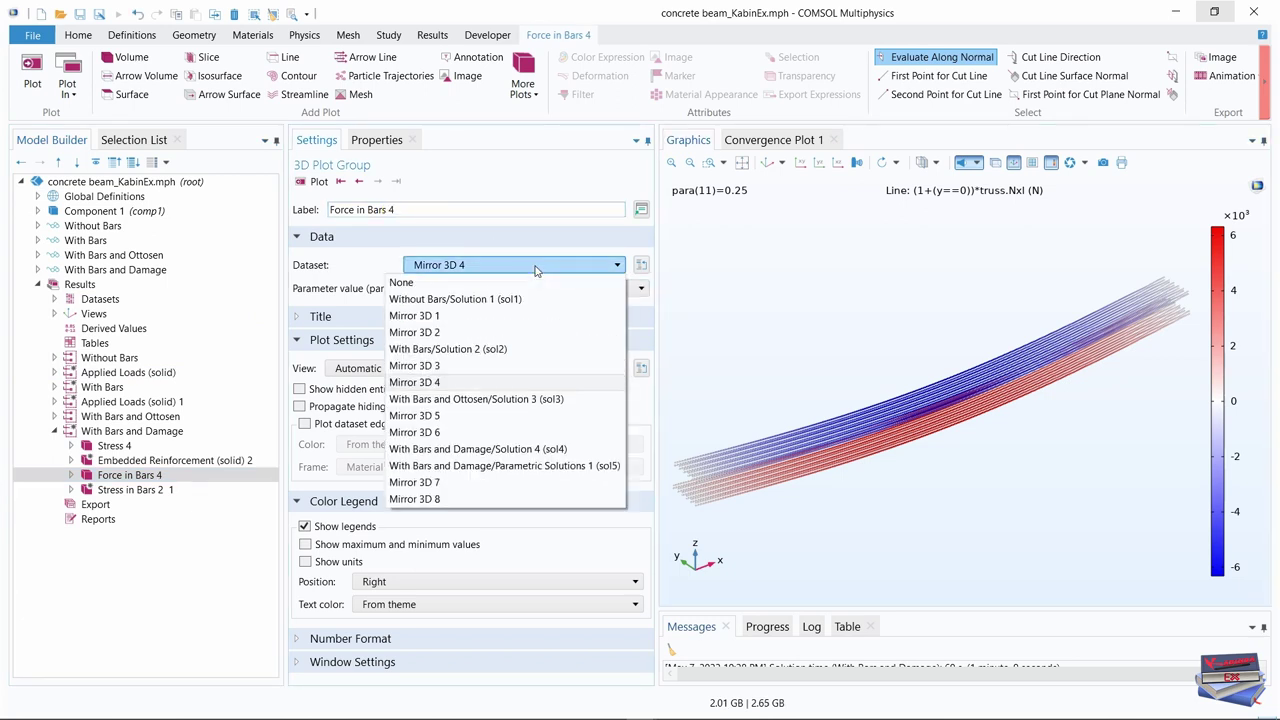
left_click(426, 499)
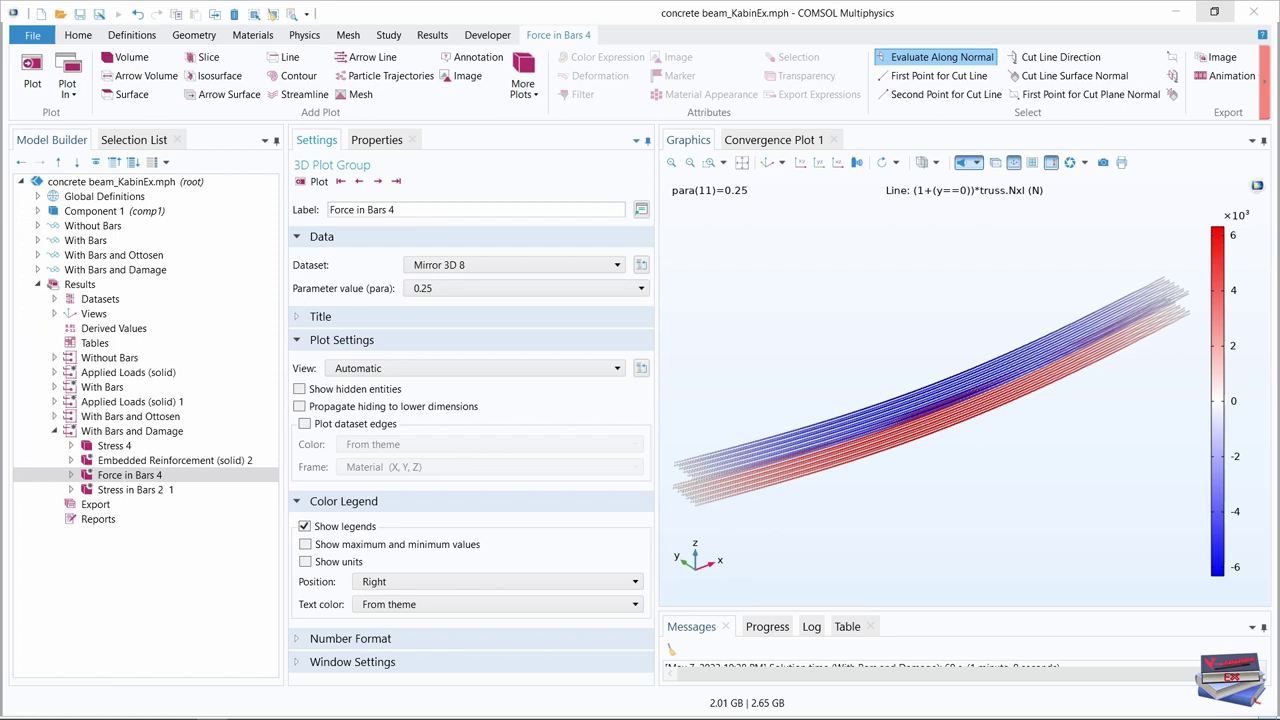
left_click(397, 184)
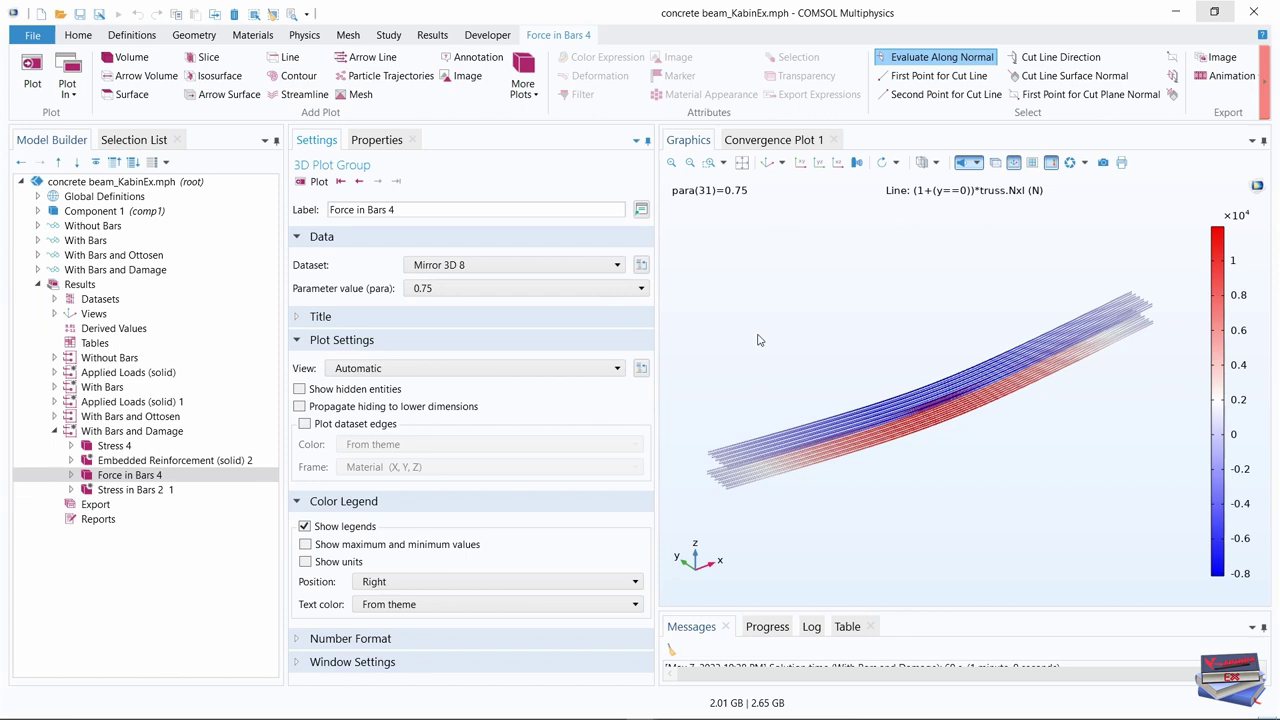
left_click(768, 162)
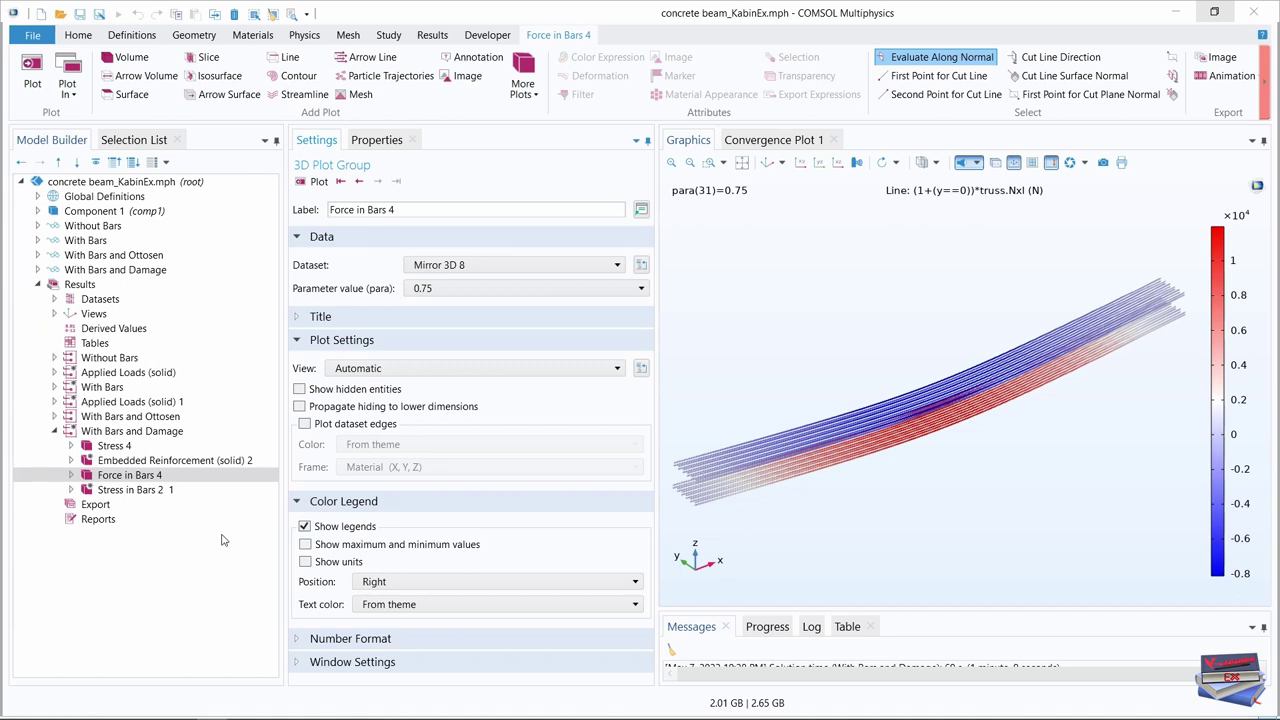
Rename the Stress in Bars 2 1 plot in the With Bars and Damage group to Stress in Bars 4
left_click(138, 490)
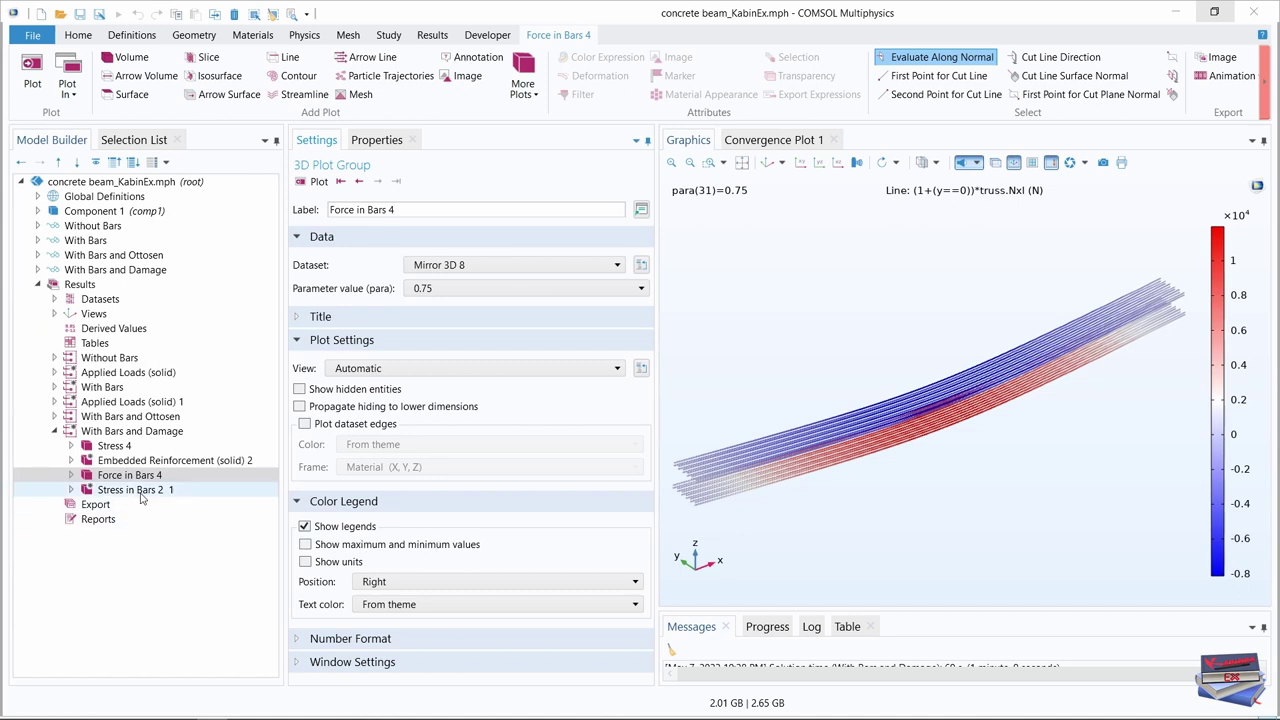
double_click(400, 209)
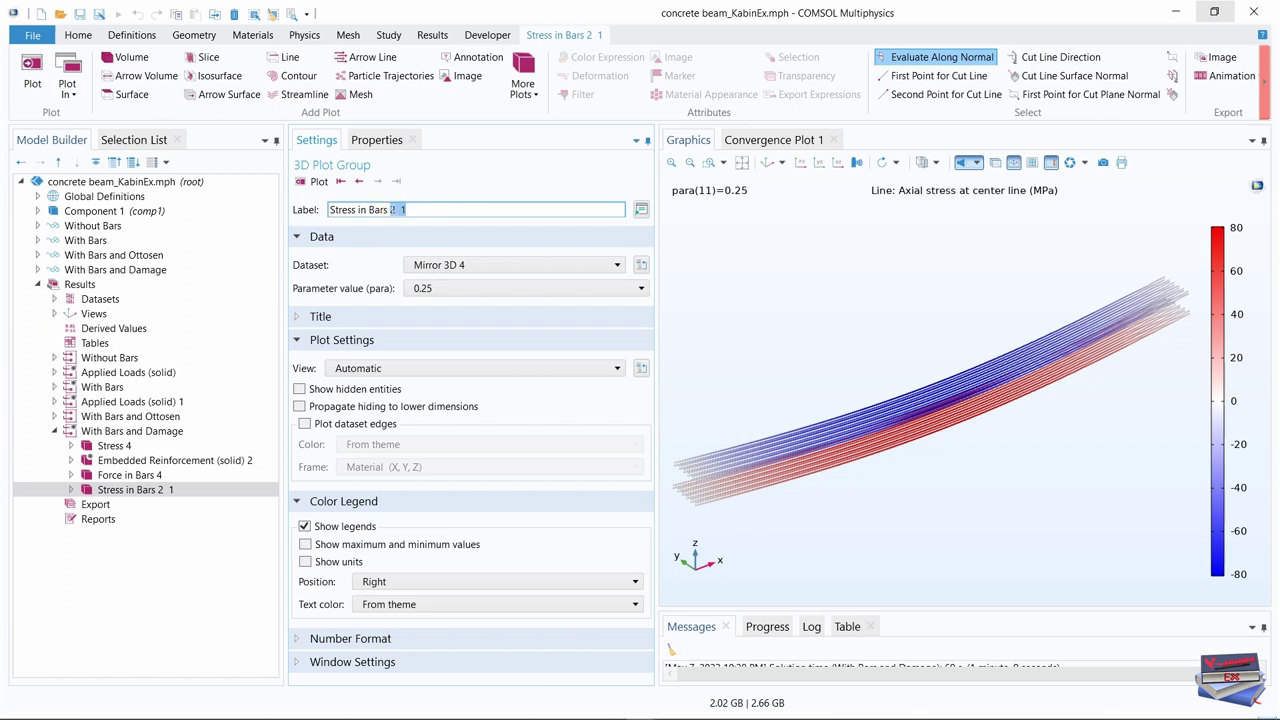
type("4")
key("Return")
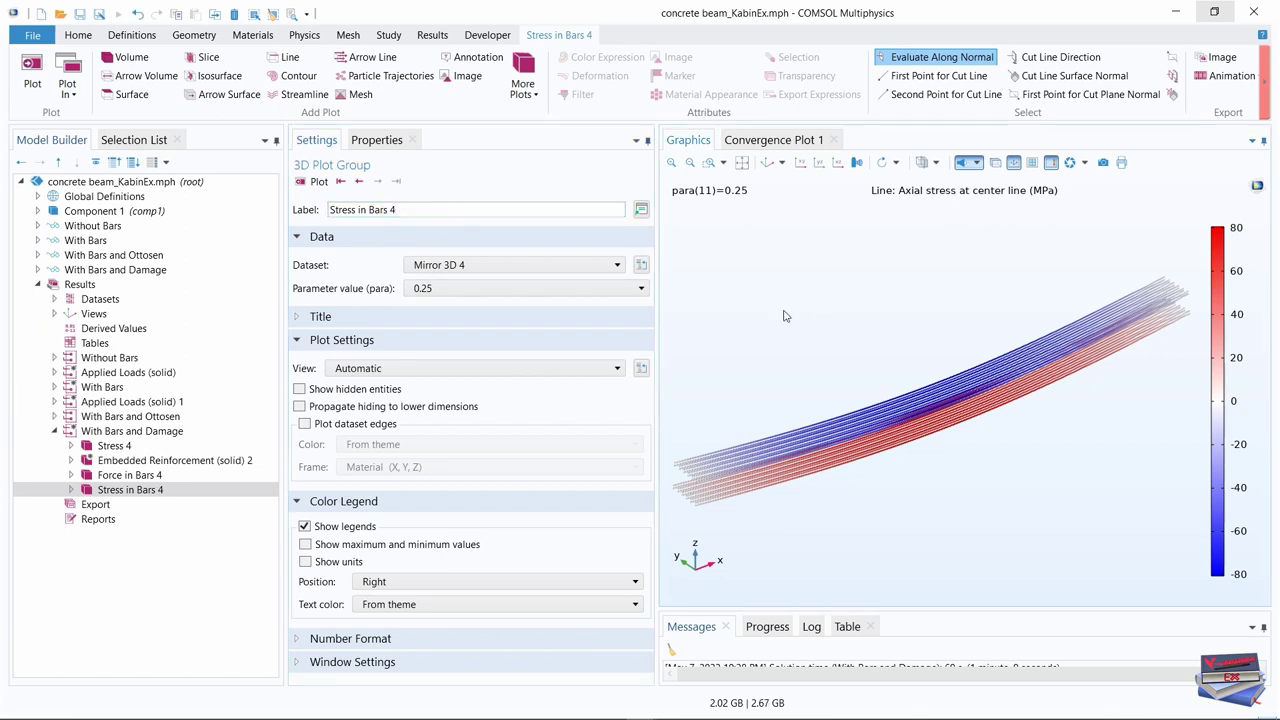
Set the Stress in Bars 4 dataset to Mirror 3D 8 and plot it for the last parameter value, 0.75
left_click(512, 266)
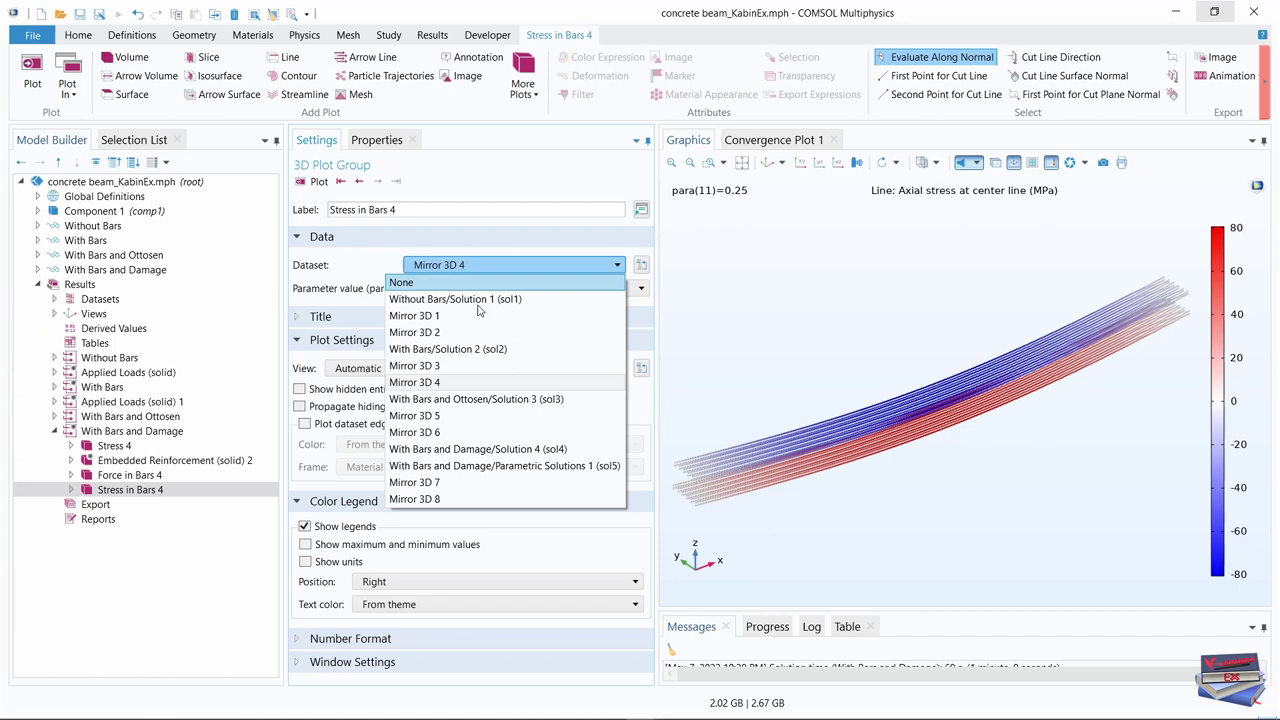
left_click(416, 500)
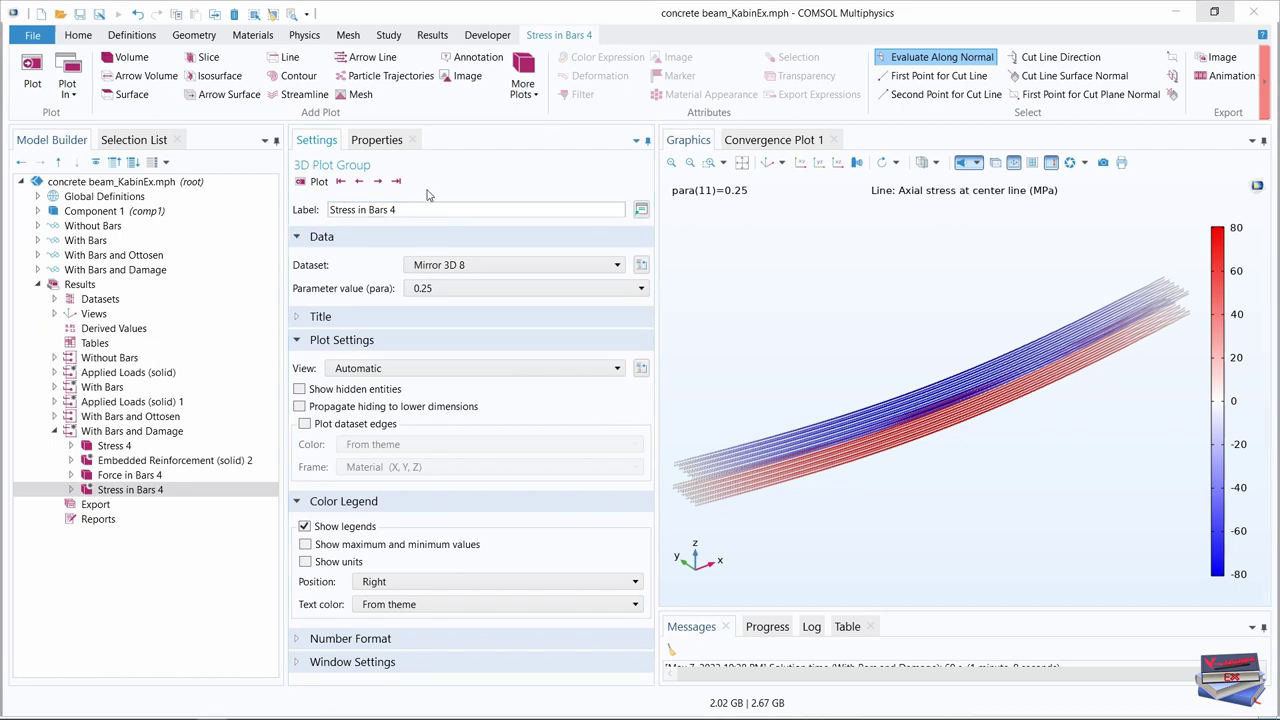
left_click(396, 181)
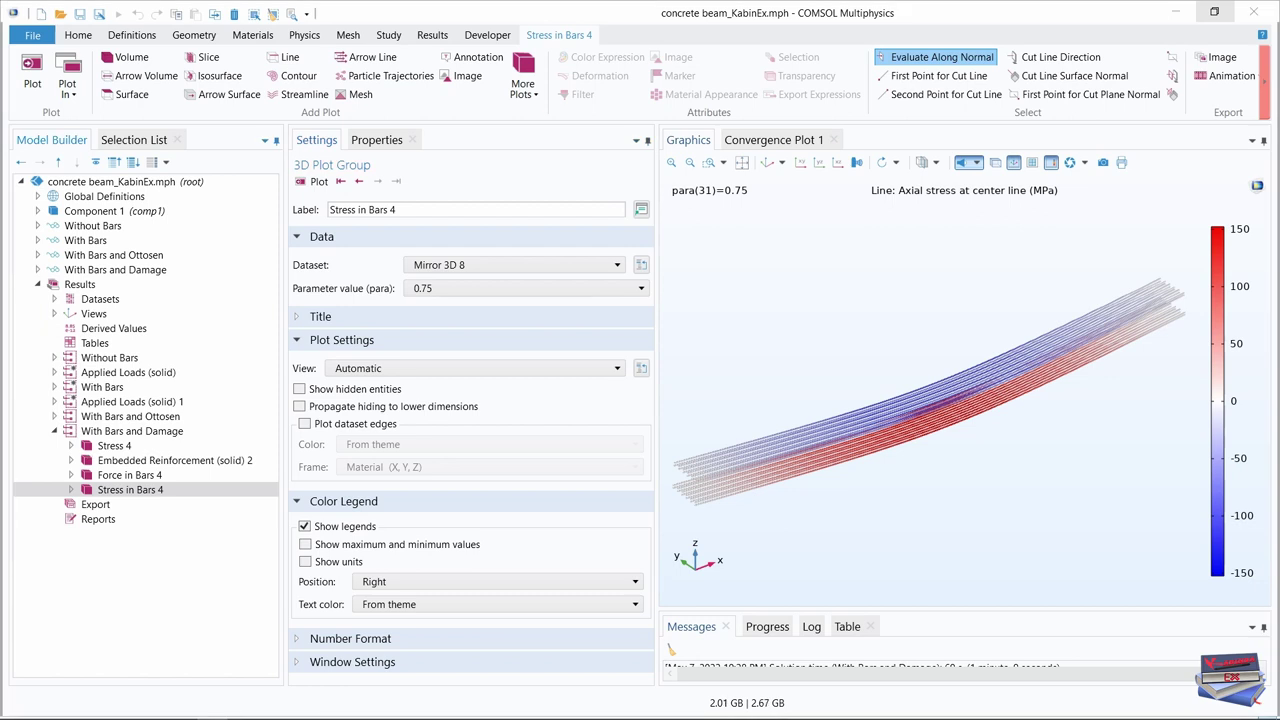
Add a 3D plot group labelled Damage to the With Bars and Damage group and set its dataset to Mirror 3D 8
left_click(445, 35)
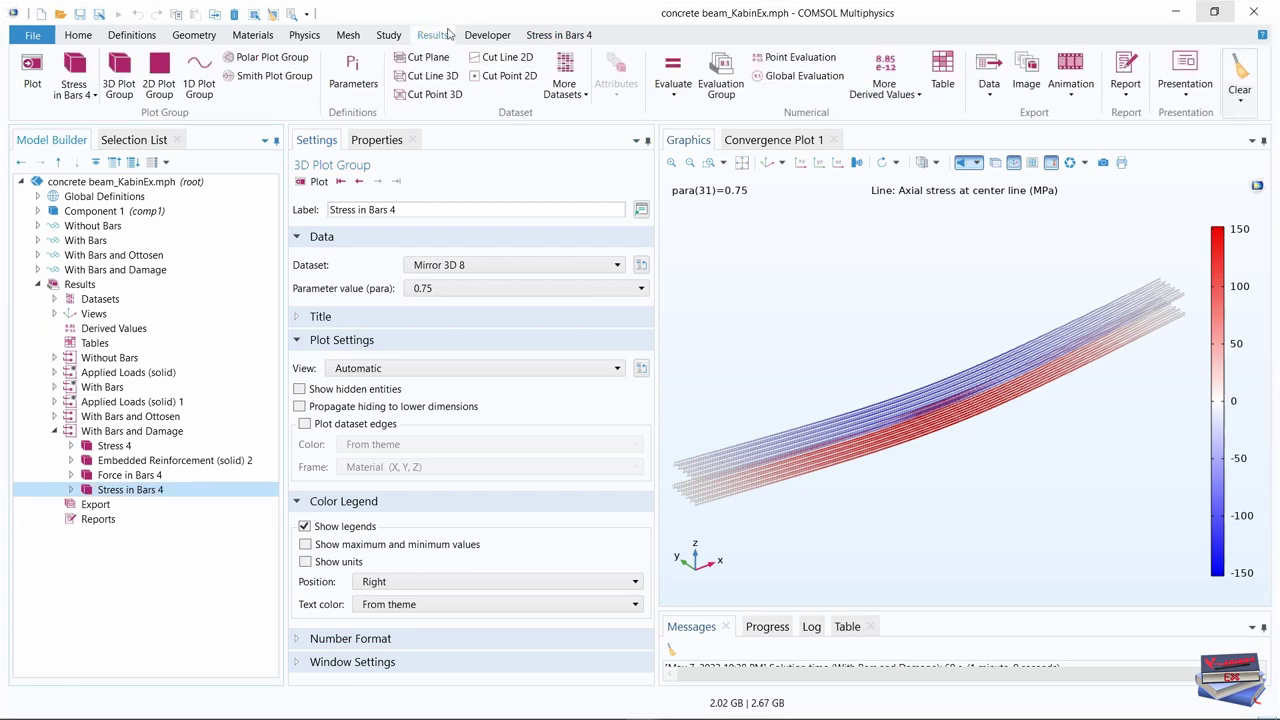
left_click(118, 90)
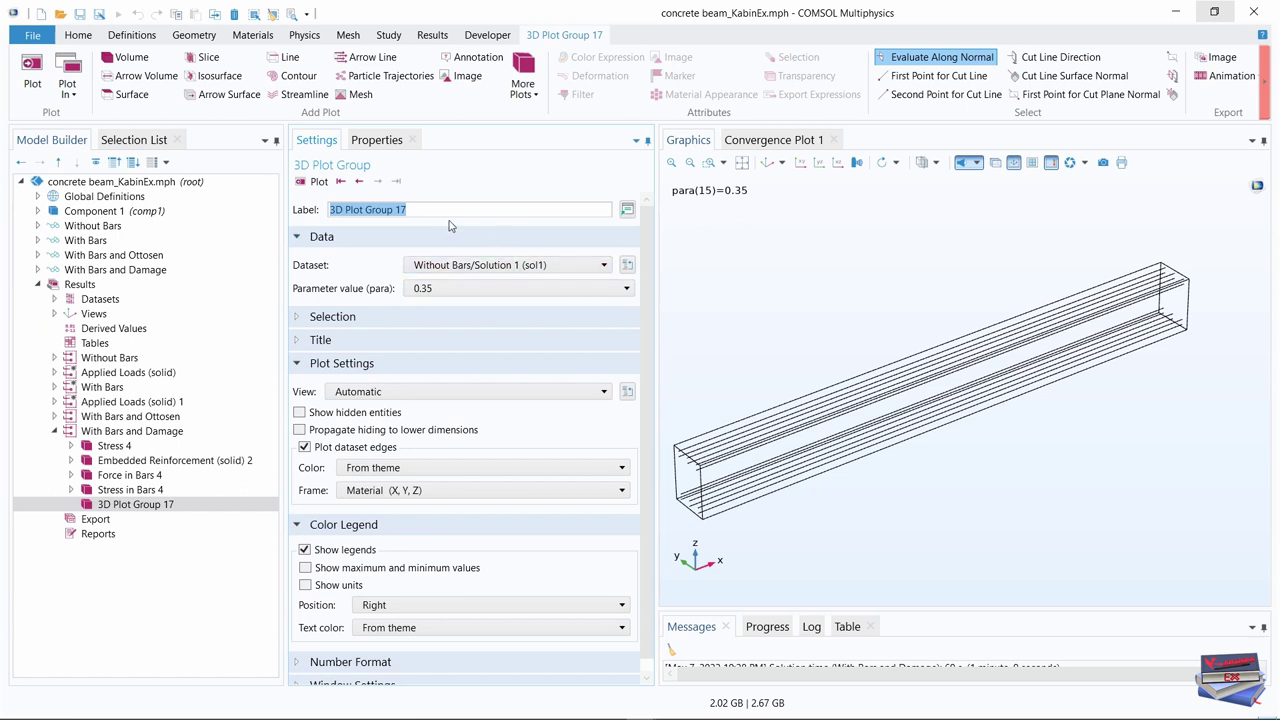
key("Caps_Lock")
type("D")
key("Caps_Lock")
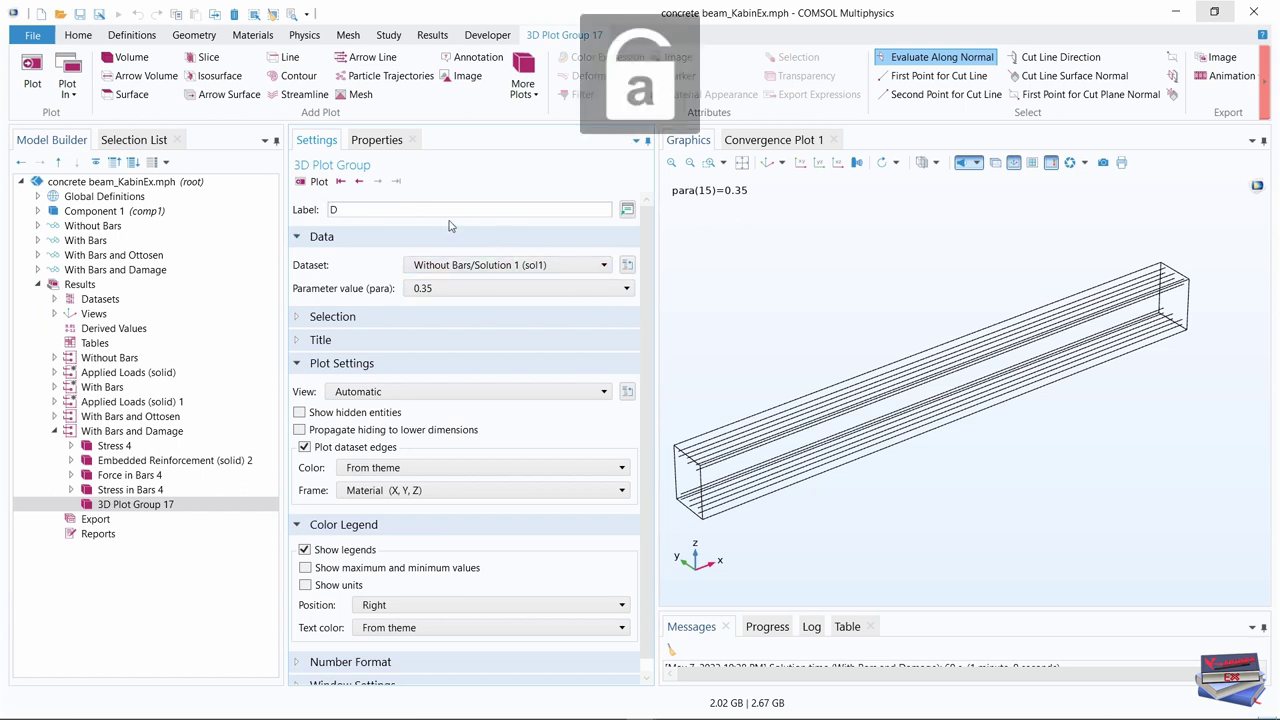
left_click(762, 296)
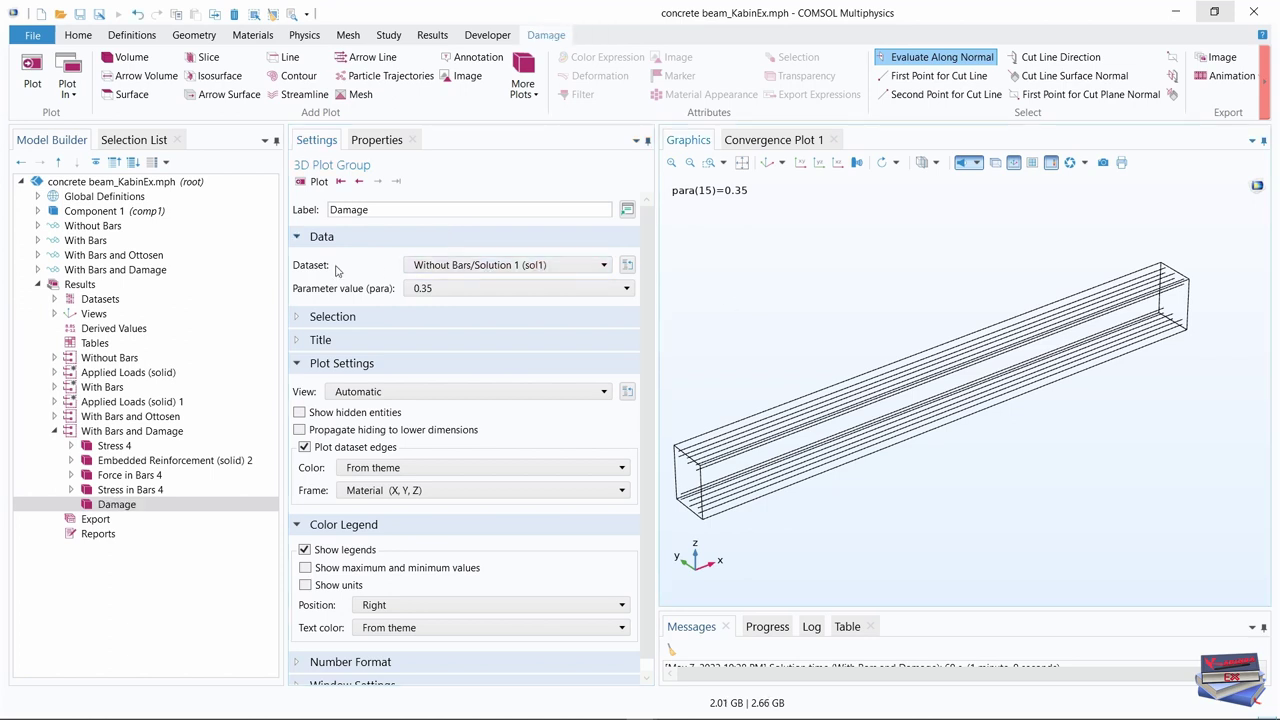
left_click(538, 267)
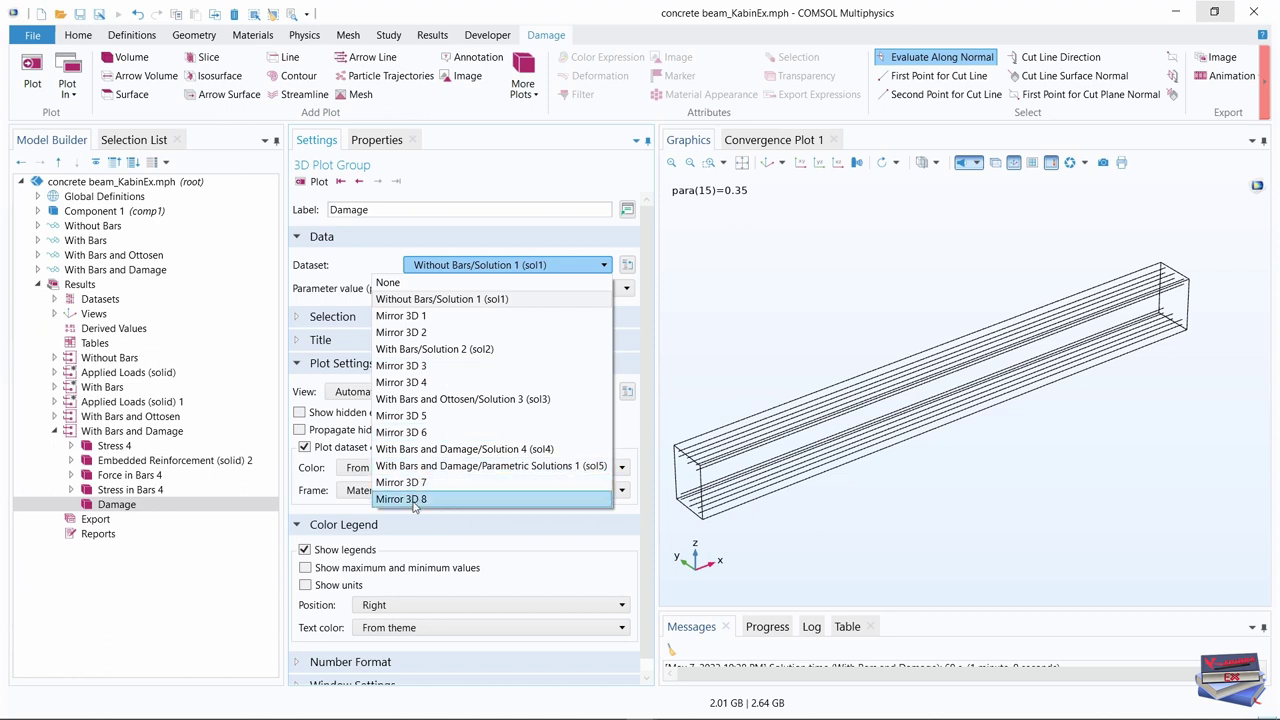
left_click(405, 499)
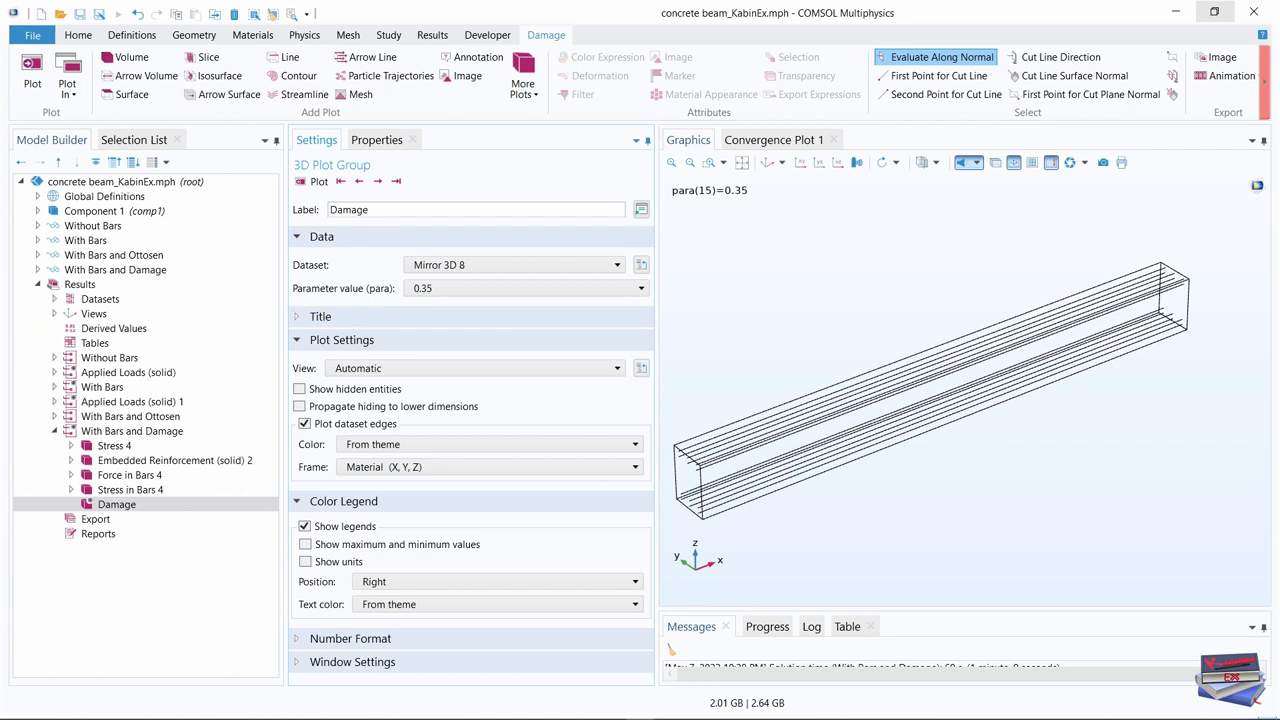
Add a Surface plot to the Damage plot group and set its expression to the damage variable solid.dmg
right_click(118, 506)
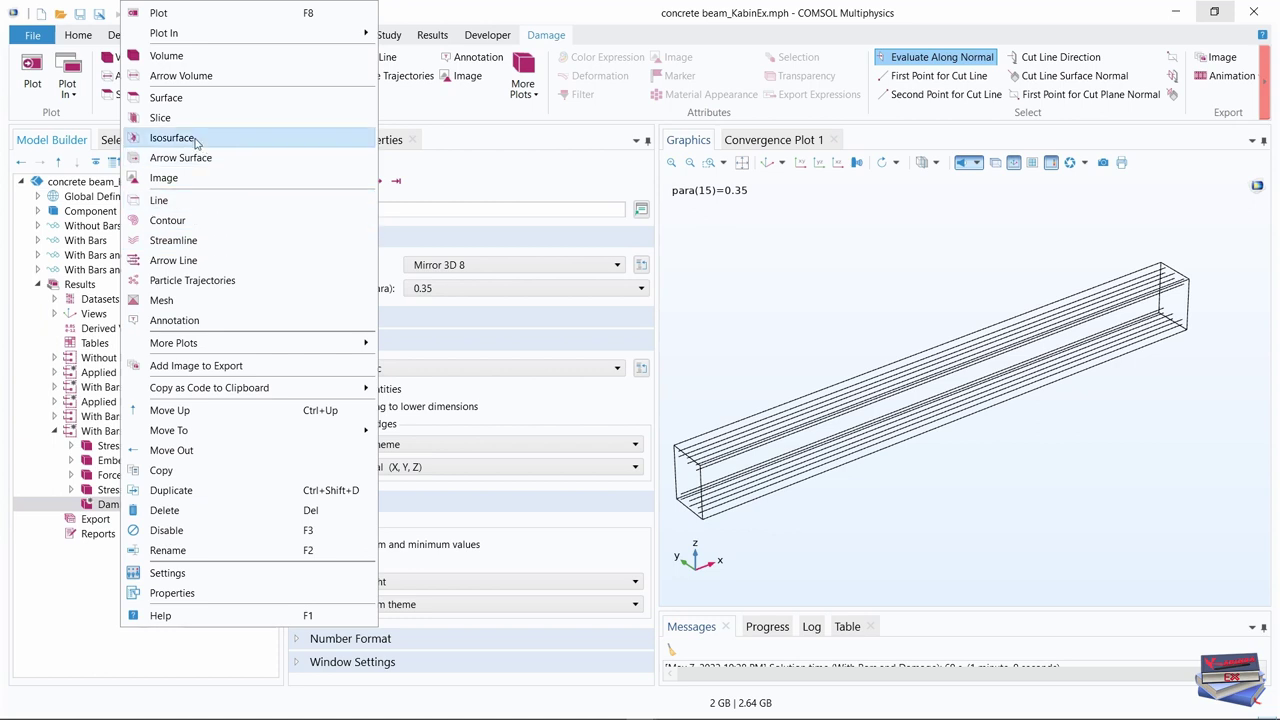
left_click(166, 98)
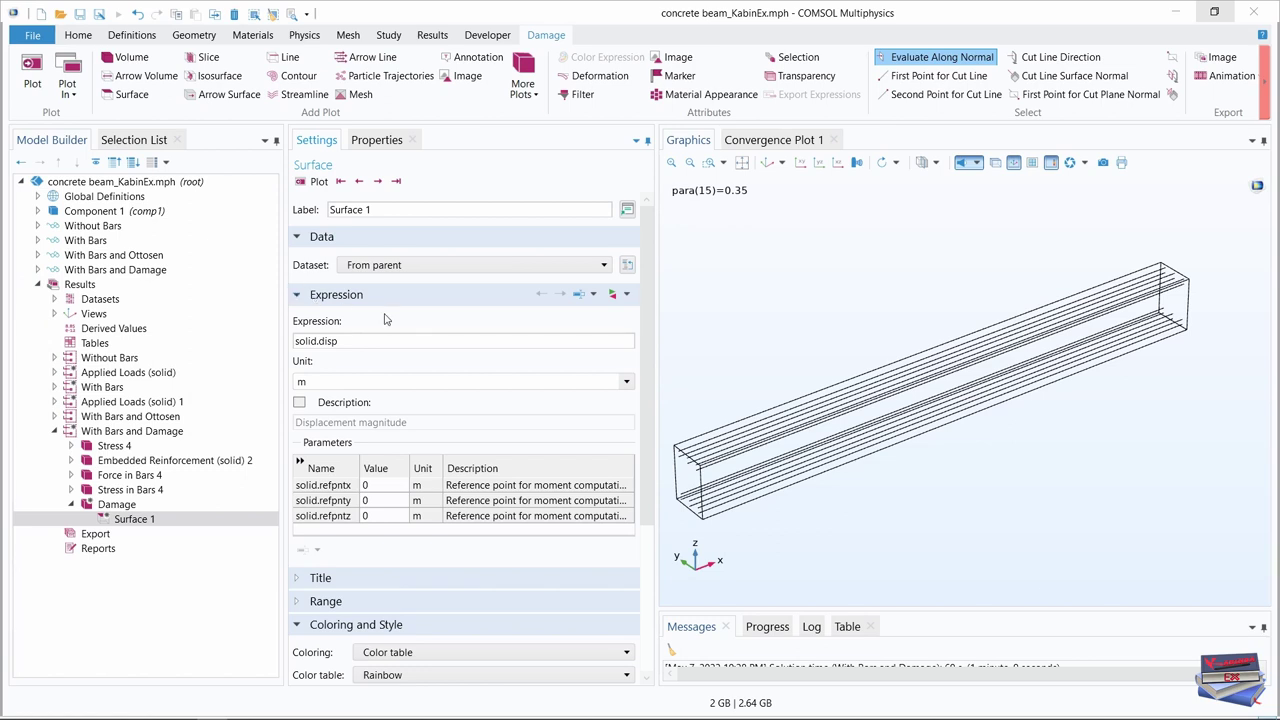
left_click(612, 293)
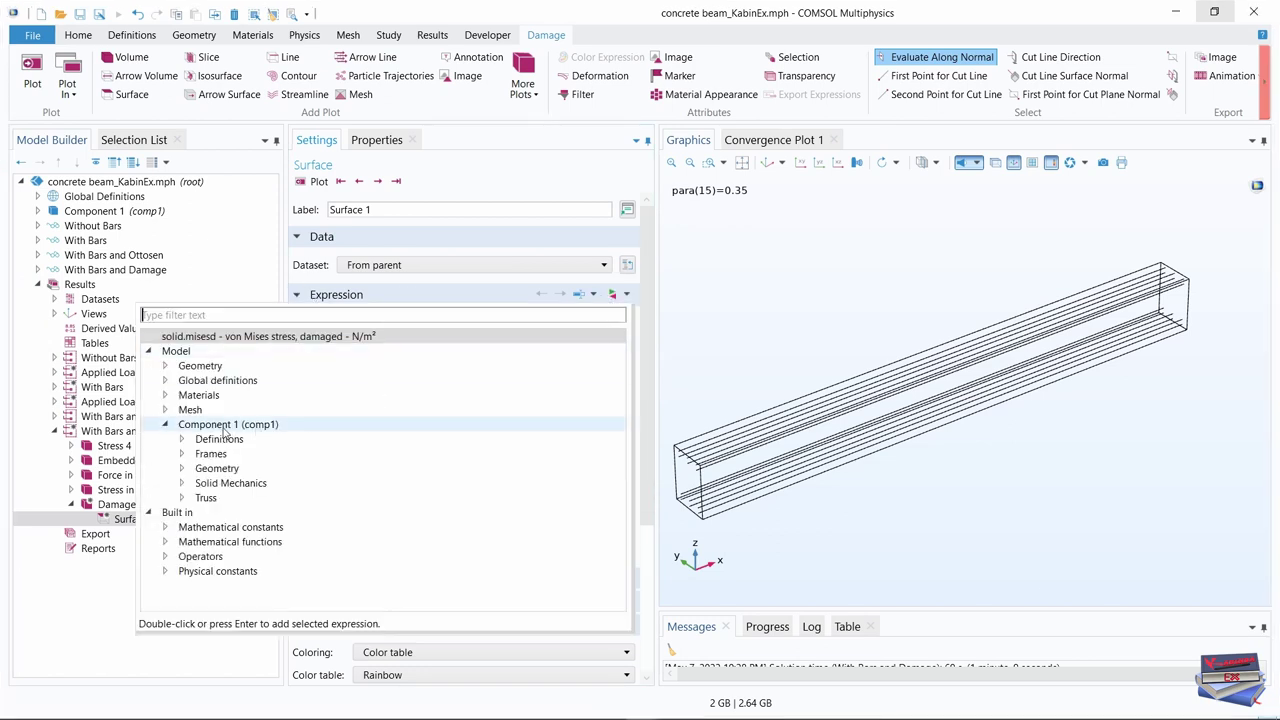
left_click(183, 484)
scroll(222, 497, "down", 2)
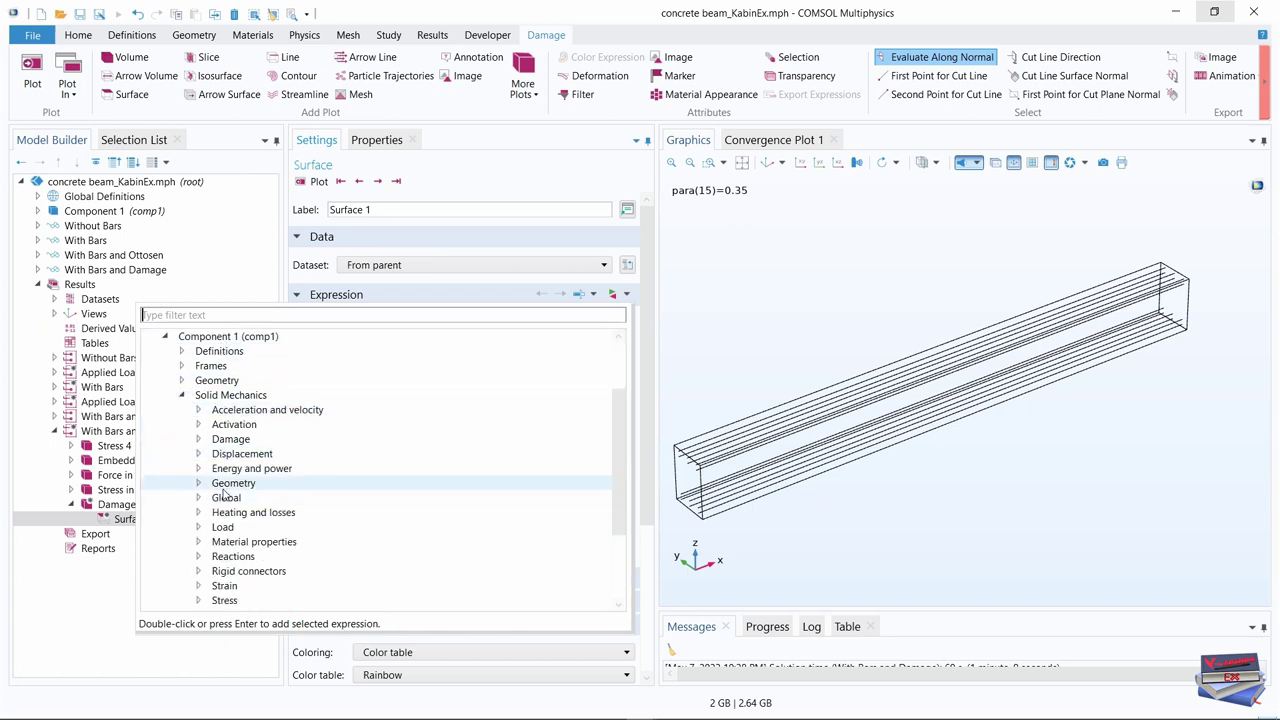
left_click(213, 441)
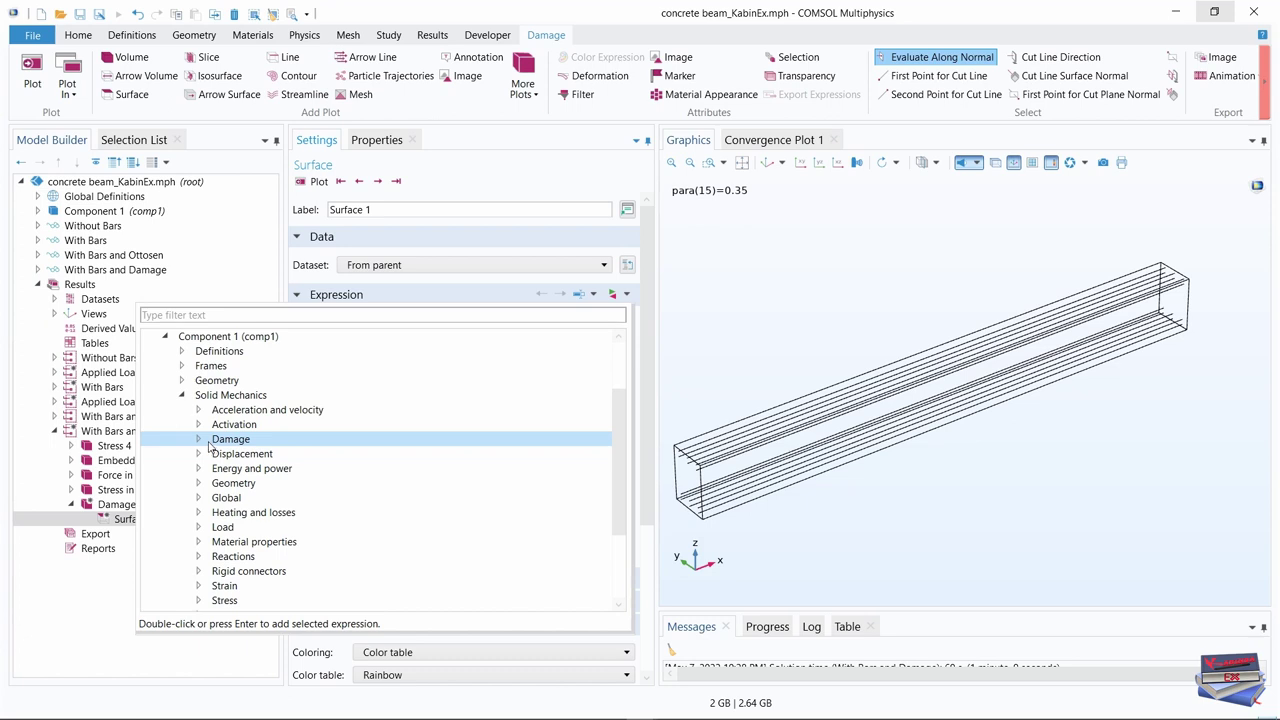
left_click(199, 440)
scroll(265, 458, "down", 2)
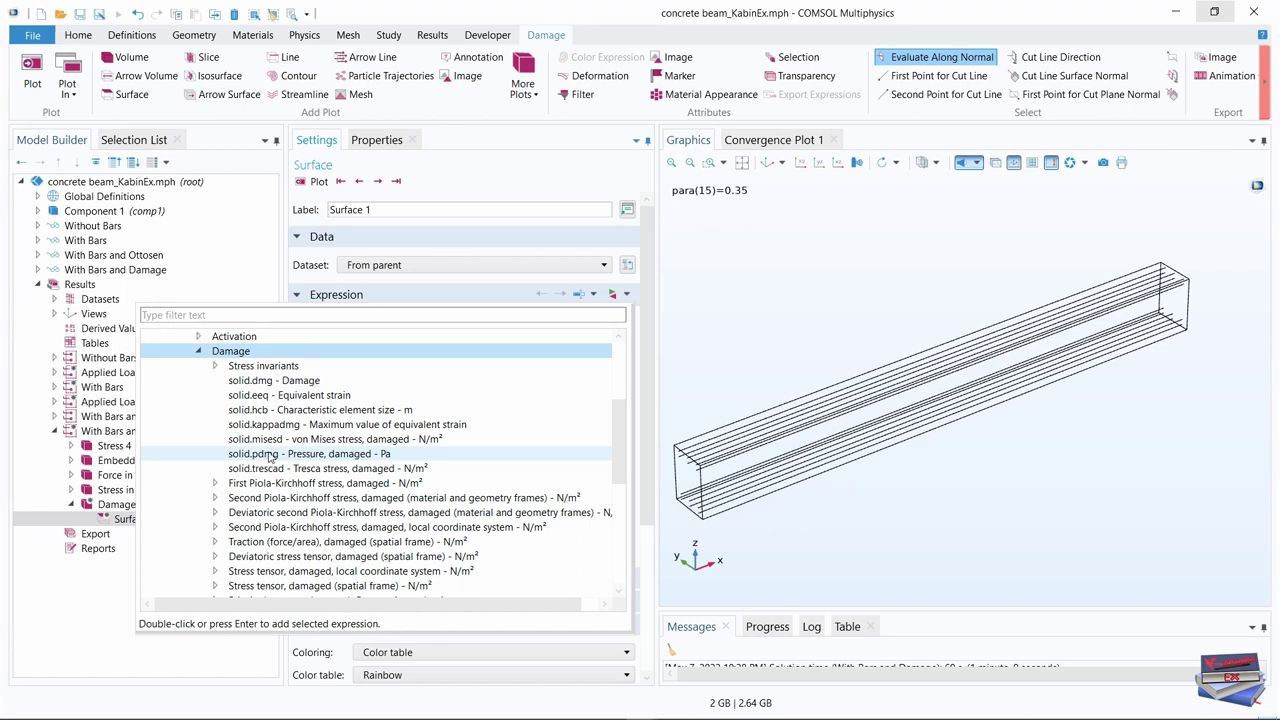
double_click(272, 383)
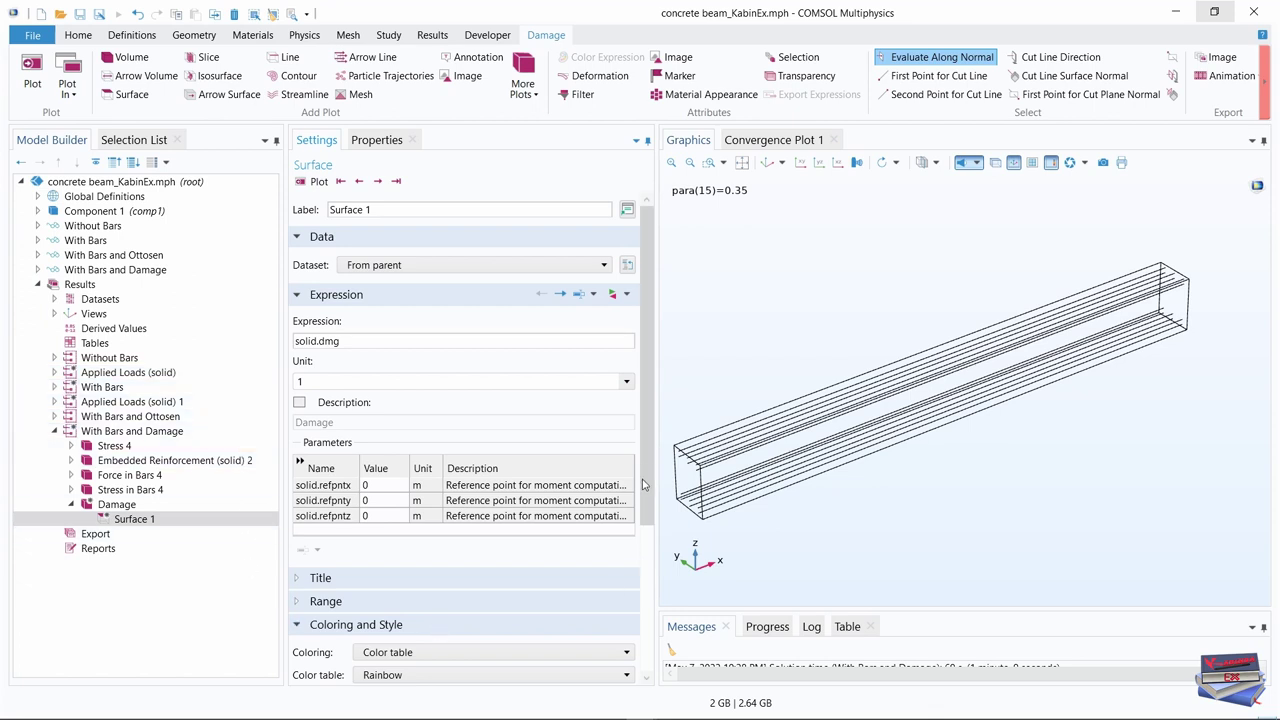
Set the damage surface's quality to No refinement for the resolution and None for the smoothing
scroll(645, 485, "down", 3)
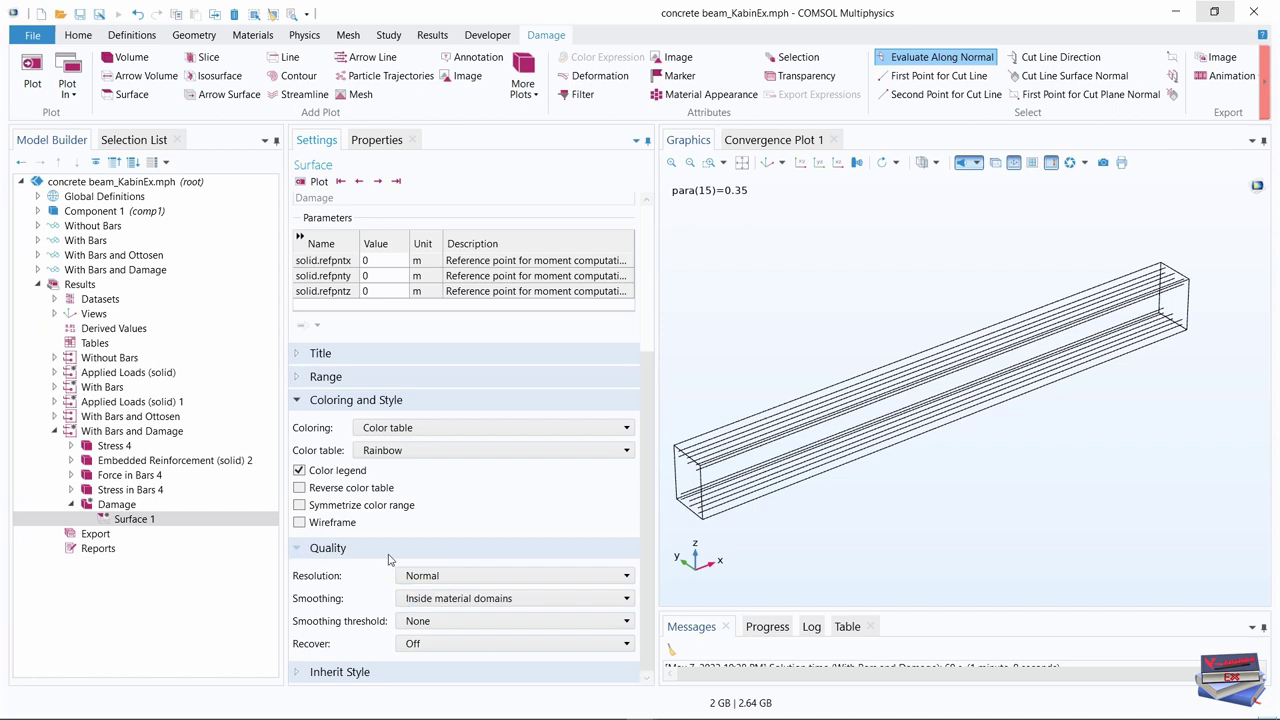
left_click(297, 549)
left_click(299, 649)
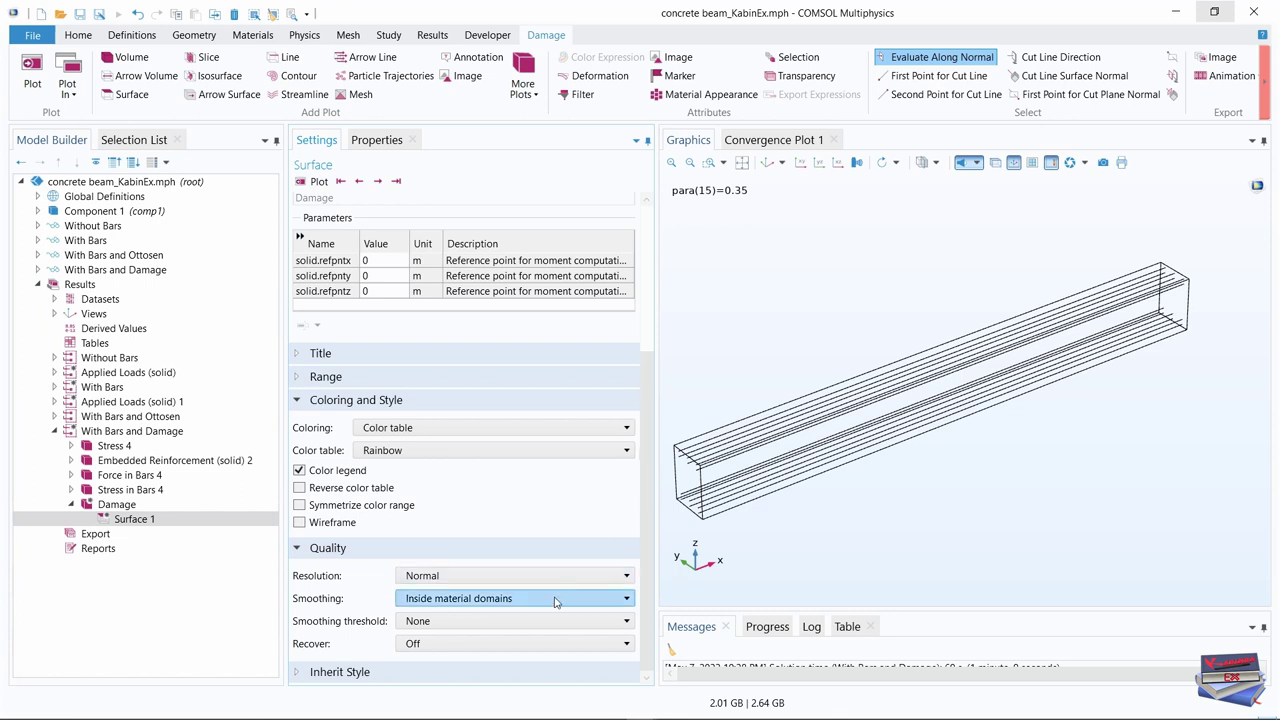
left_click(605, 577)
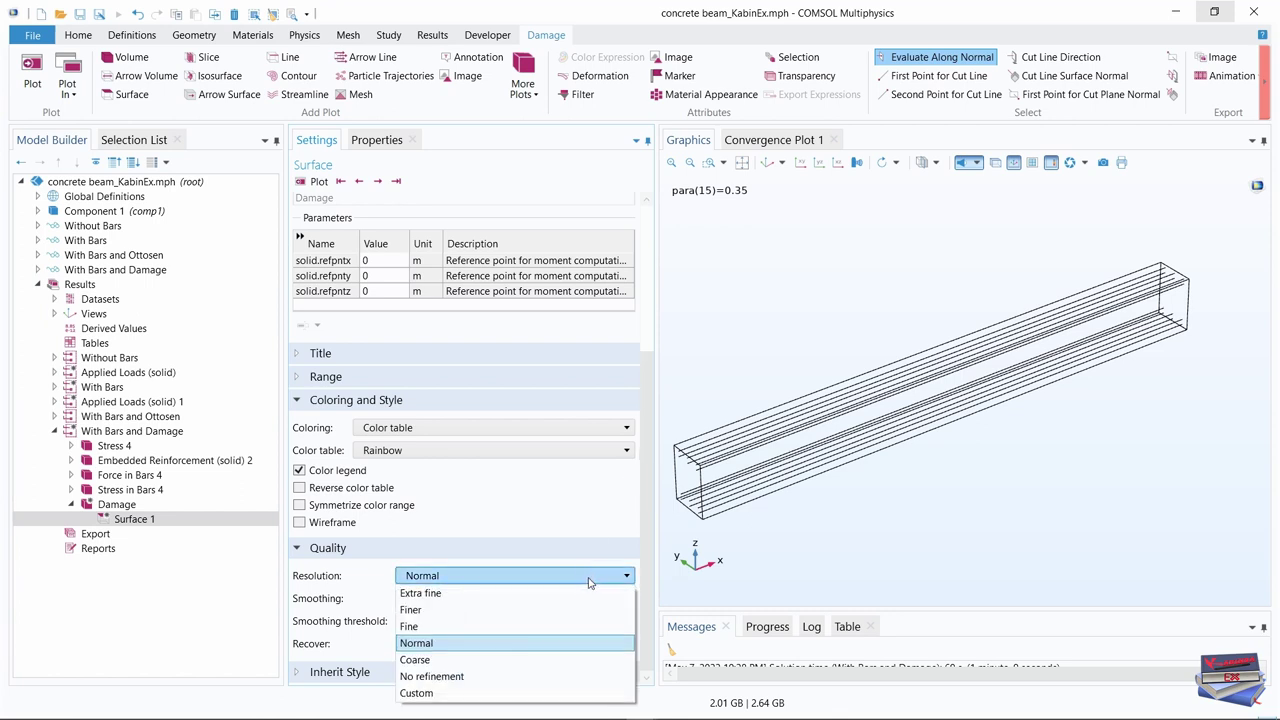
left_click(440, 676)
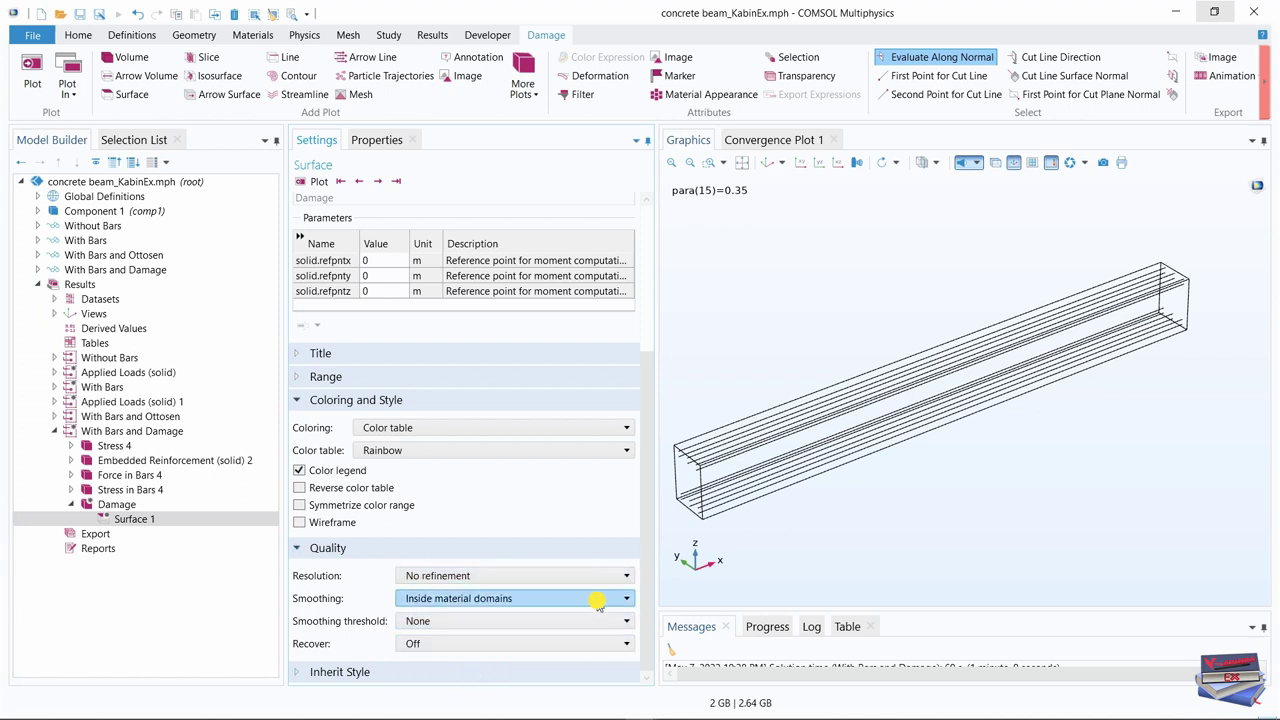
left_click(597, 598)
left_click(411, 615)
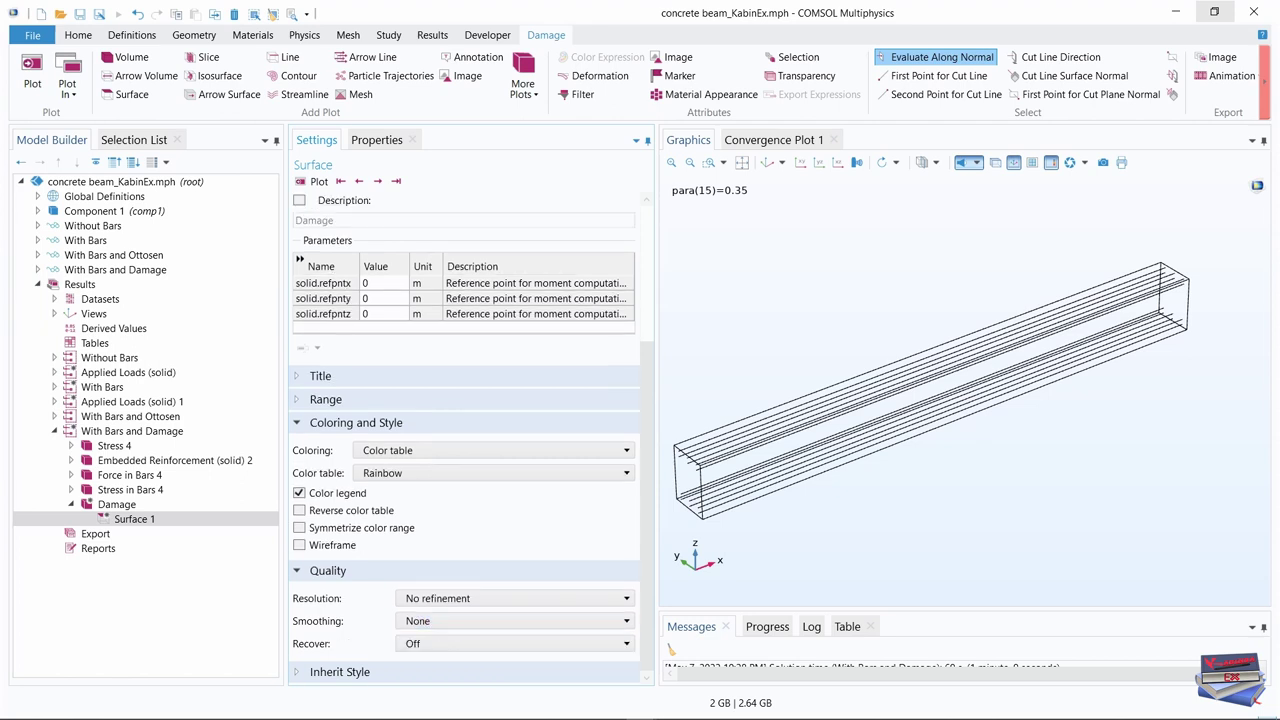
Add a Deformation to the damage surface and plot it
left_click(122, 521)
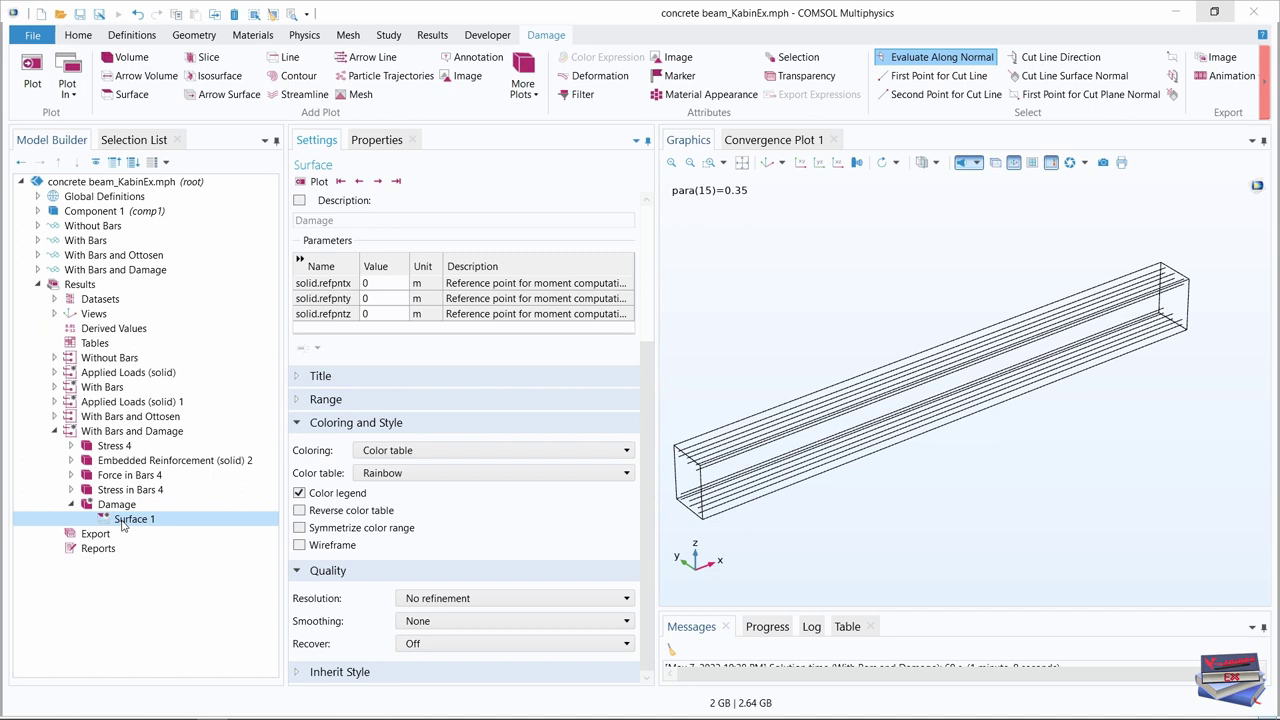
right_click(122, 520)
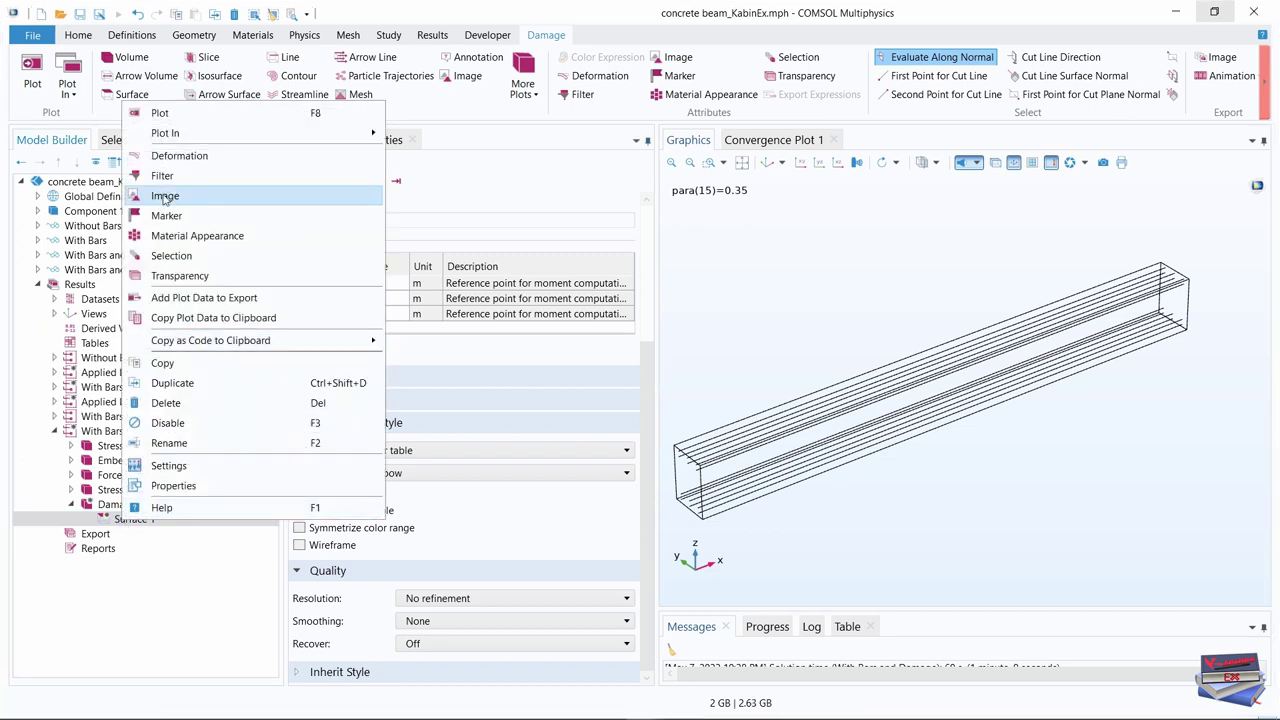
left_click(160, 112)
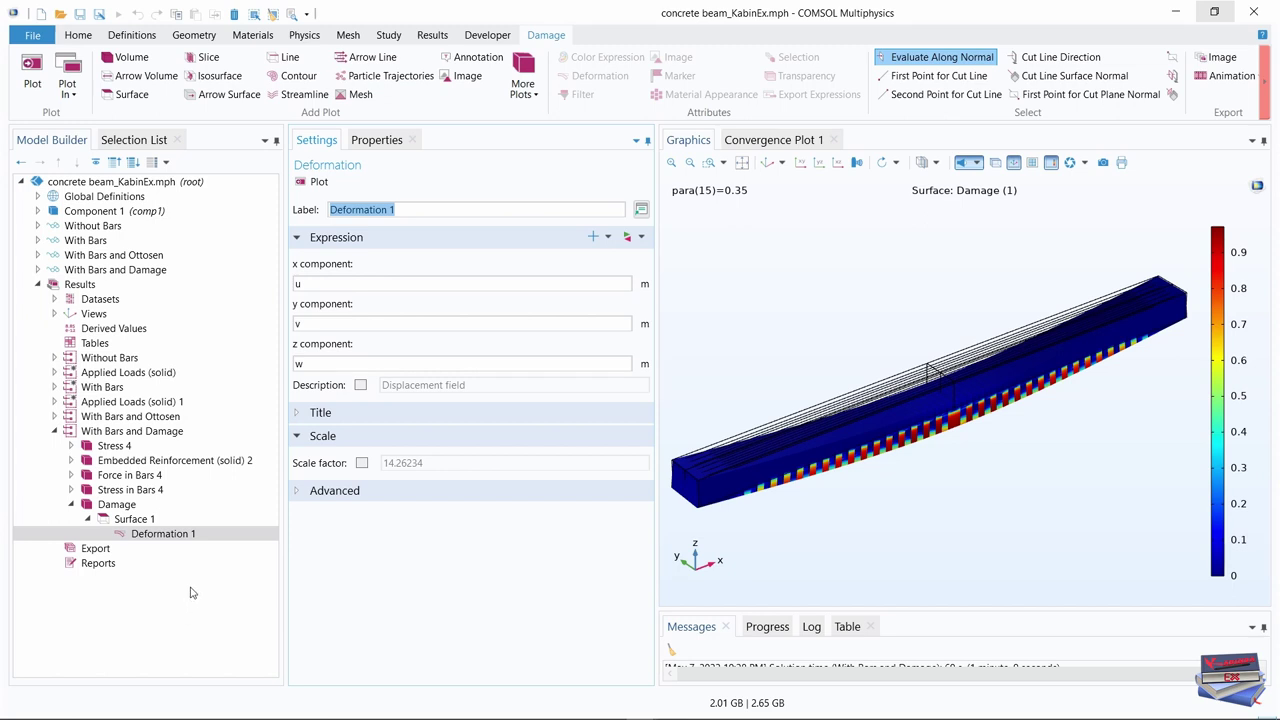
Turn off the dataset edges of the Damage plot group and plot it for the last parameter value, 0.75
left_click(119, 504)
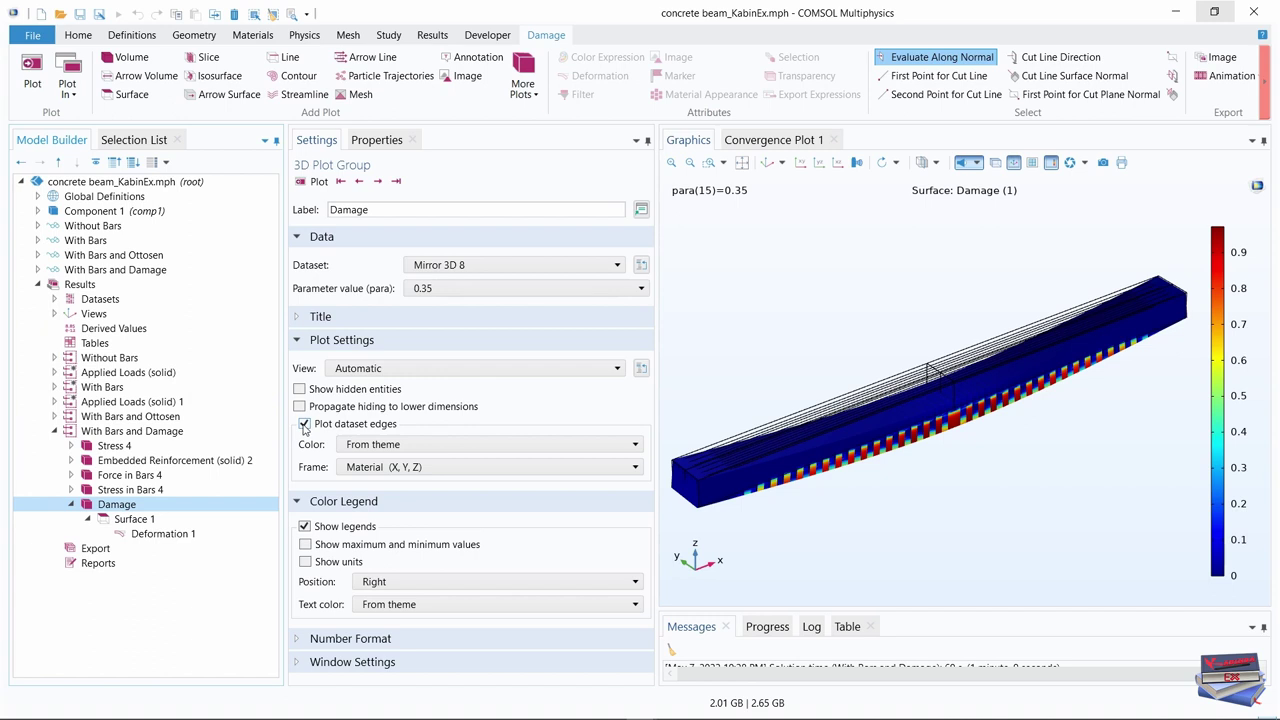
left_click(304, 425)
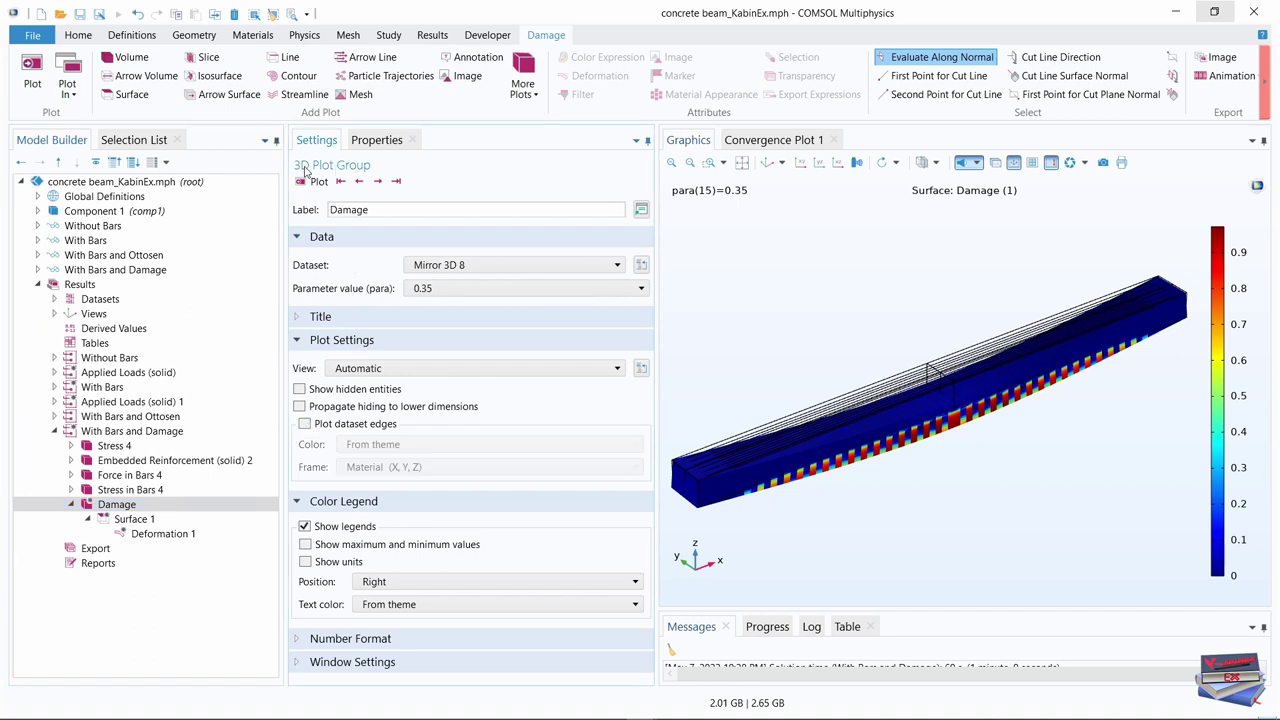
left_click(395, 182)
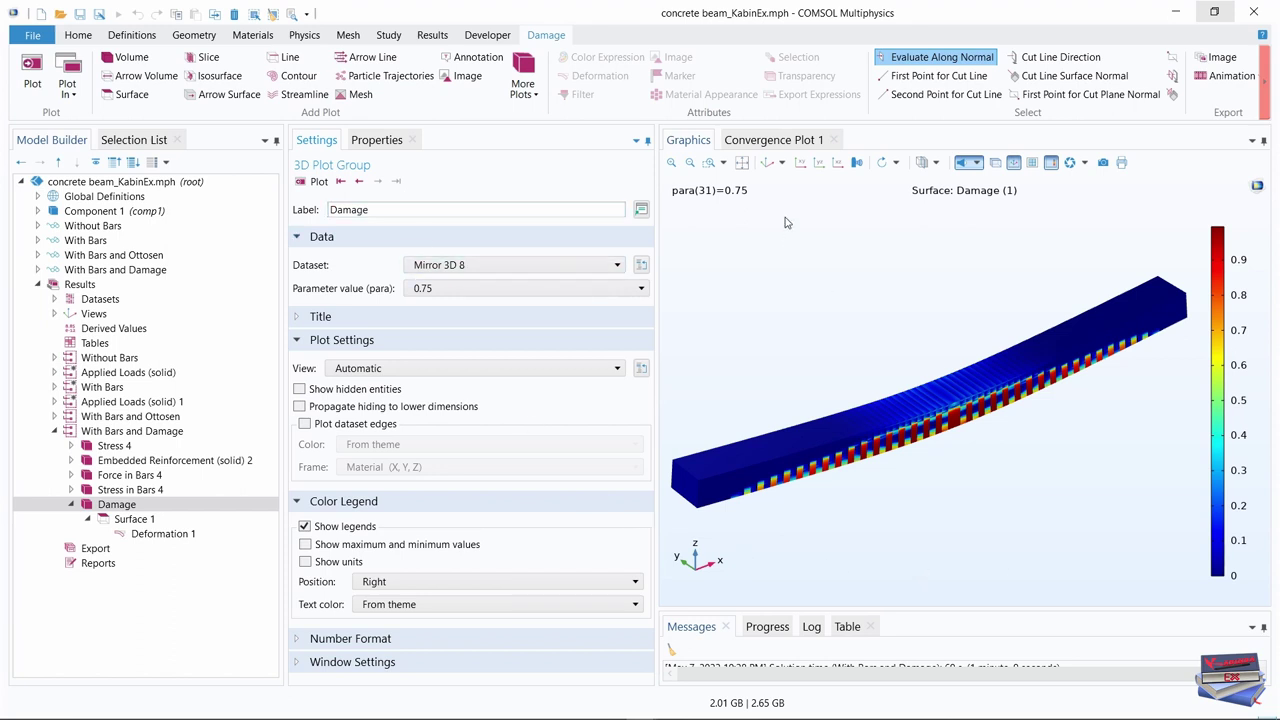
Restore the default 3D view of the damage plot and save the model
left_click(767, 162)
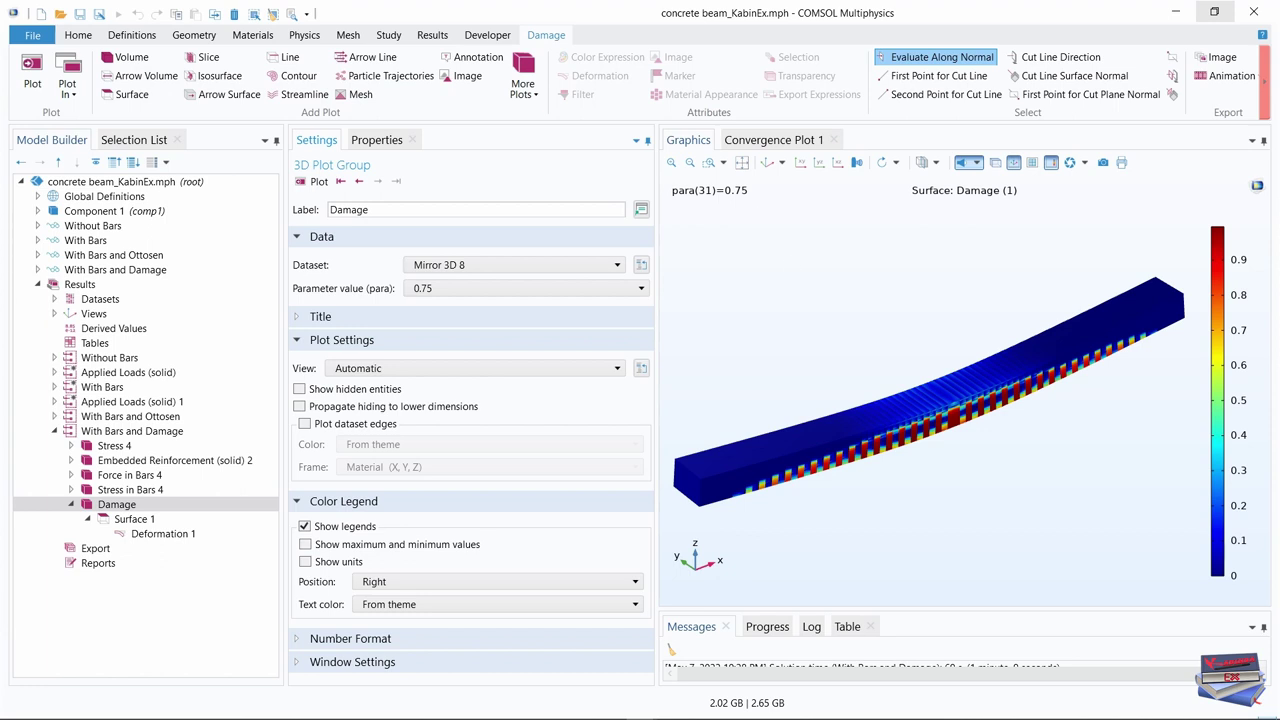
key("ctrl+s")
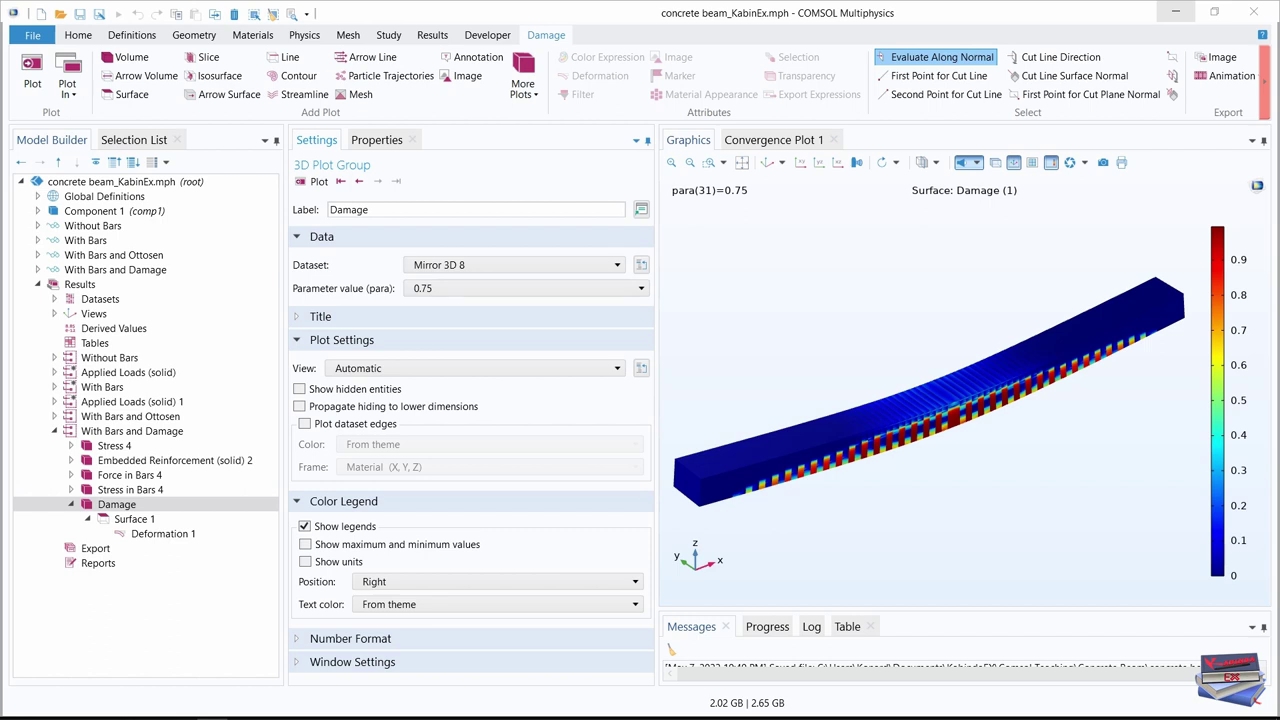
Add a 3D plot group labelled Cracks to the With Bars and Damage group
left_click(430, 36)
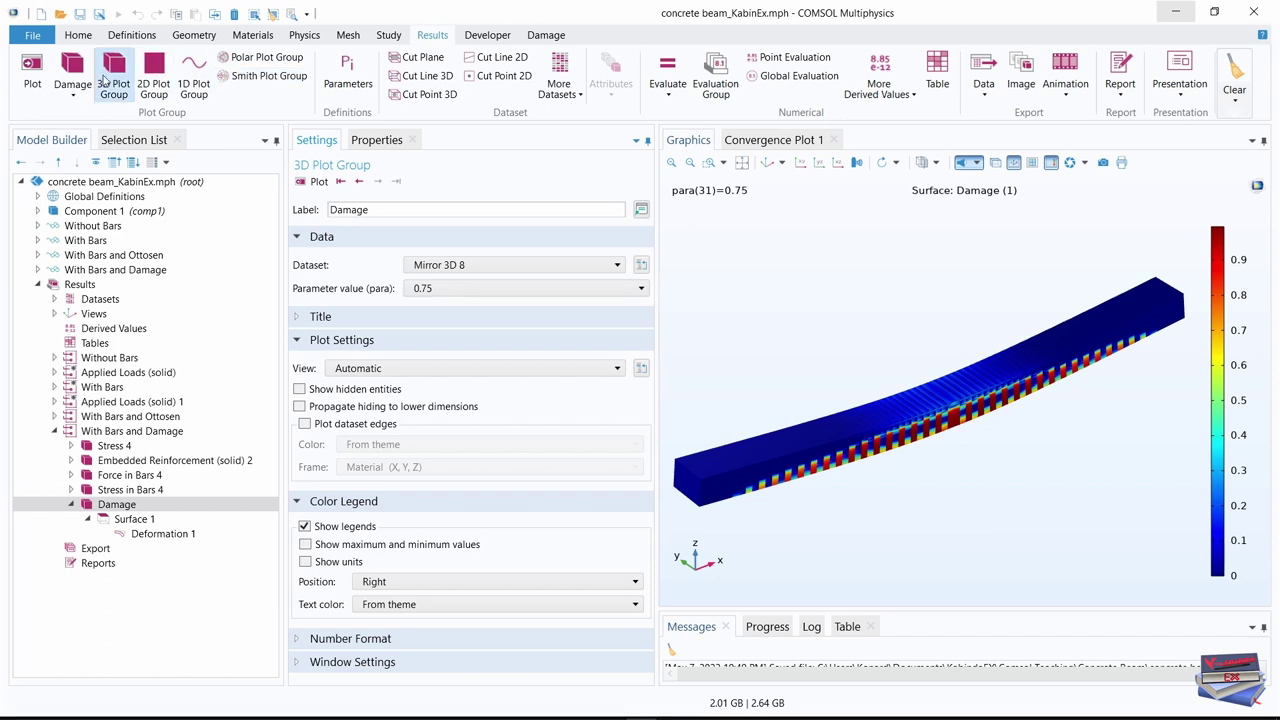
left_click(112, 80)
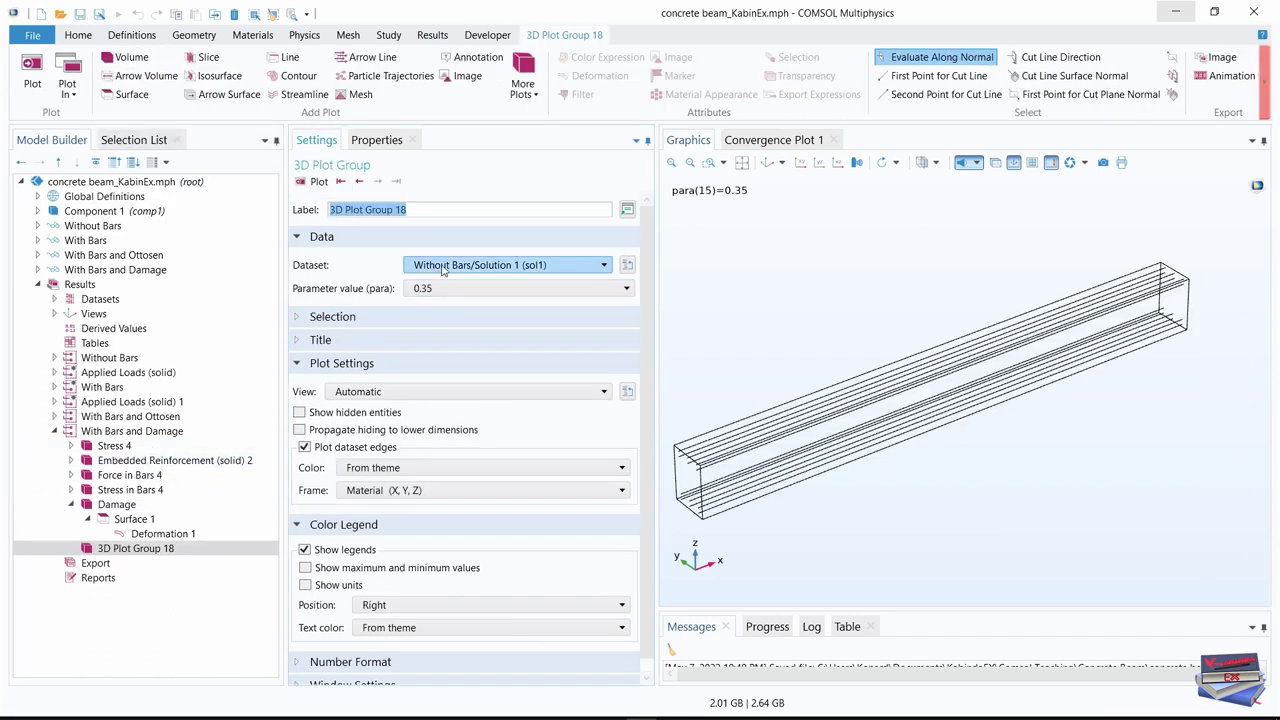
left_click(440, 210)
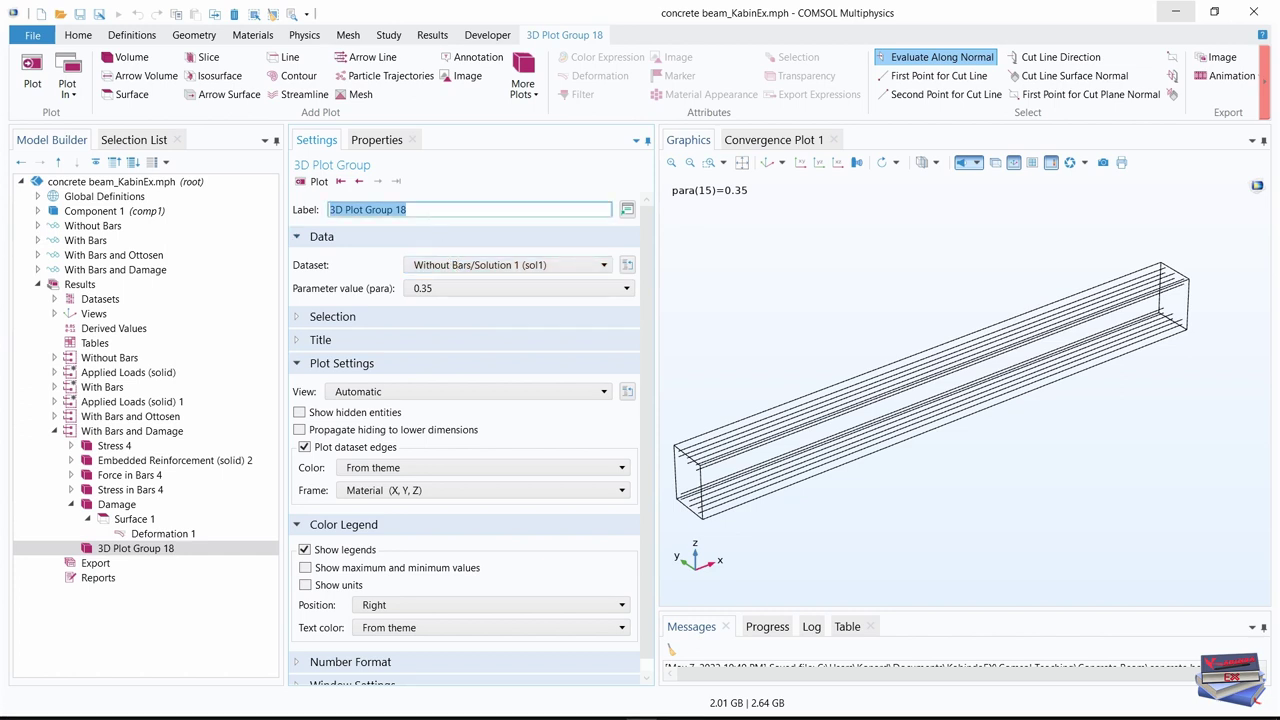
key("Caps_Lock")
type("C")
key("Caps_Lock")
type("racks")
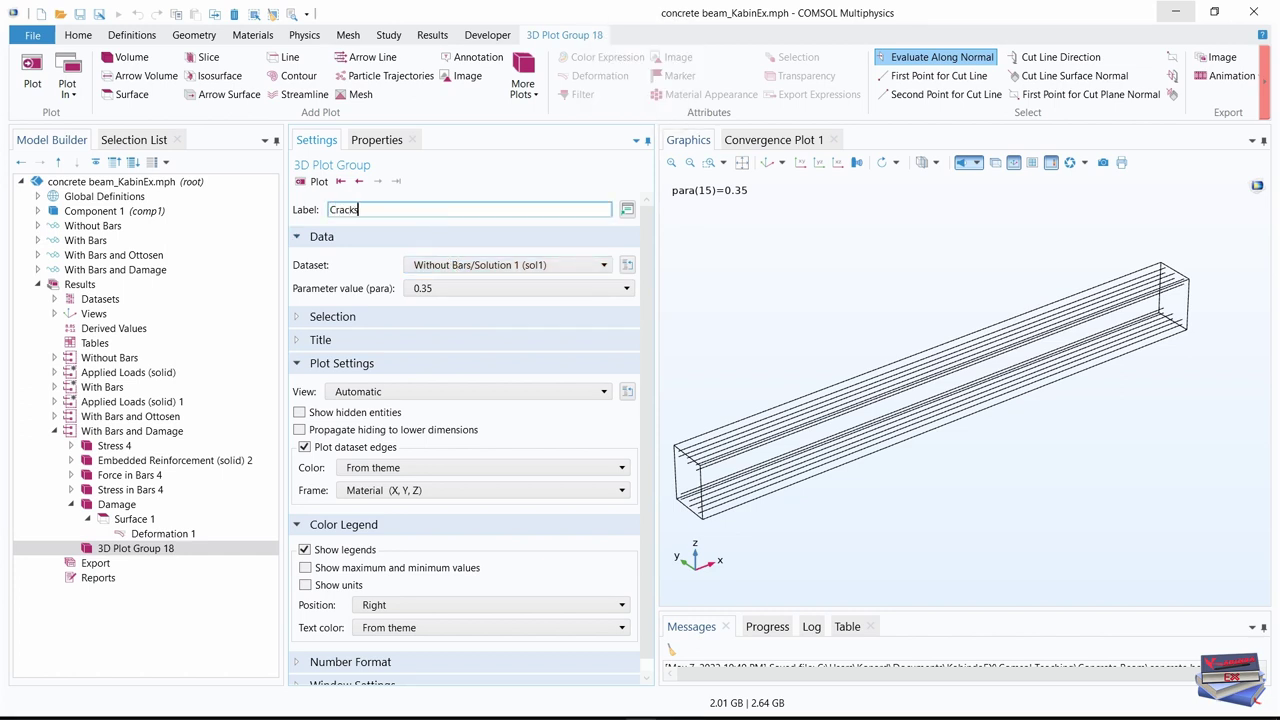
key("Return")
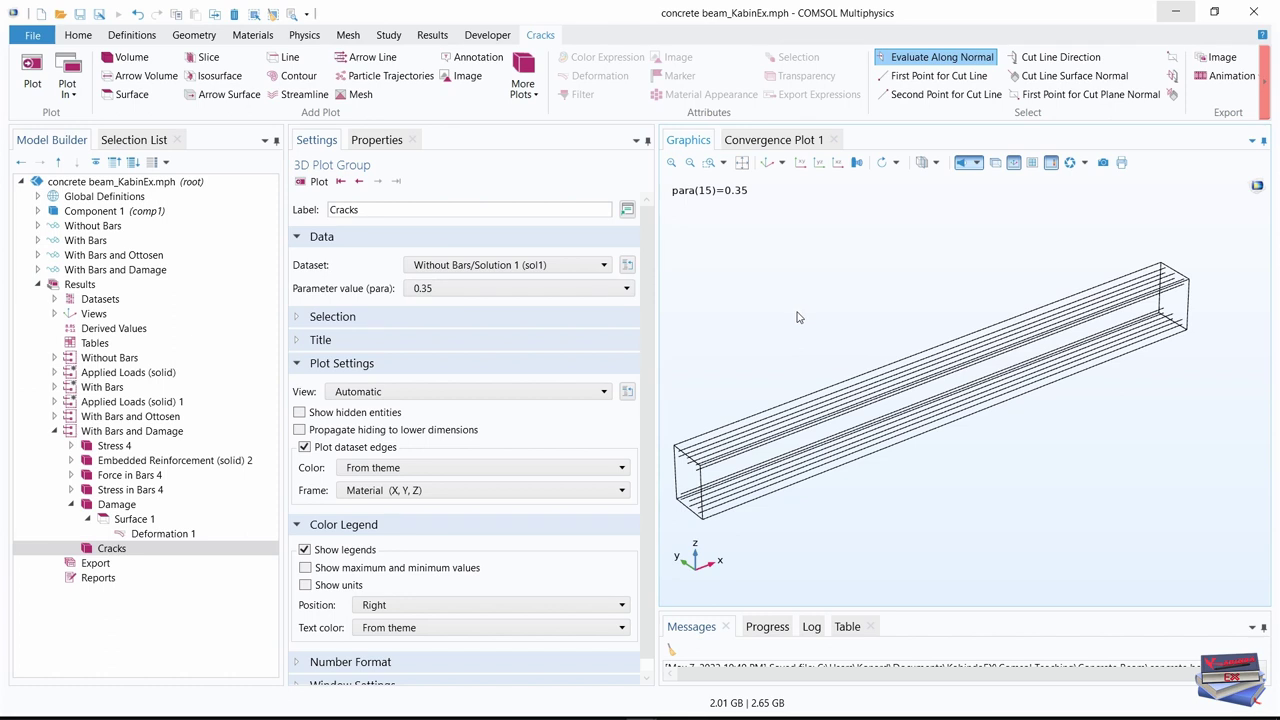
Set the Cracks plot group's dataset to Mirror 3D 8 and turn off its dataset edges
left_click(553, 267)
left_click(419, 499)
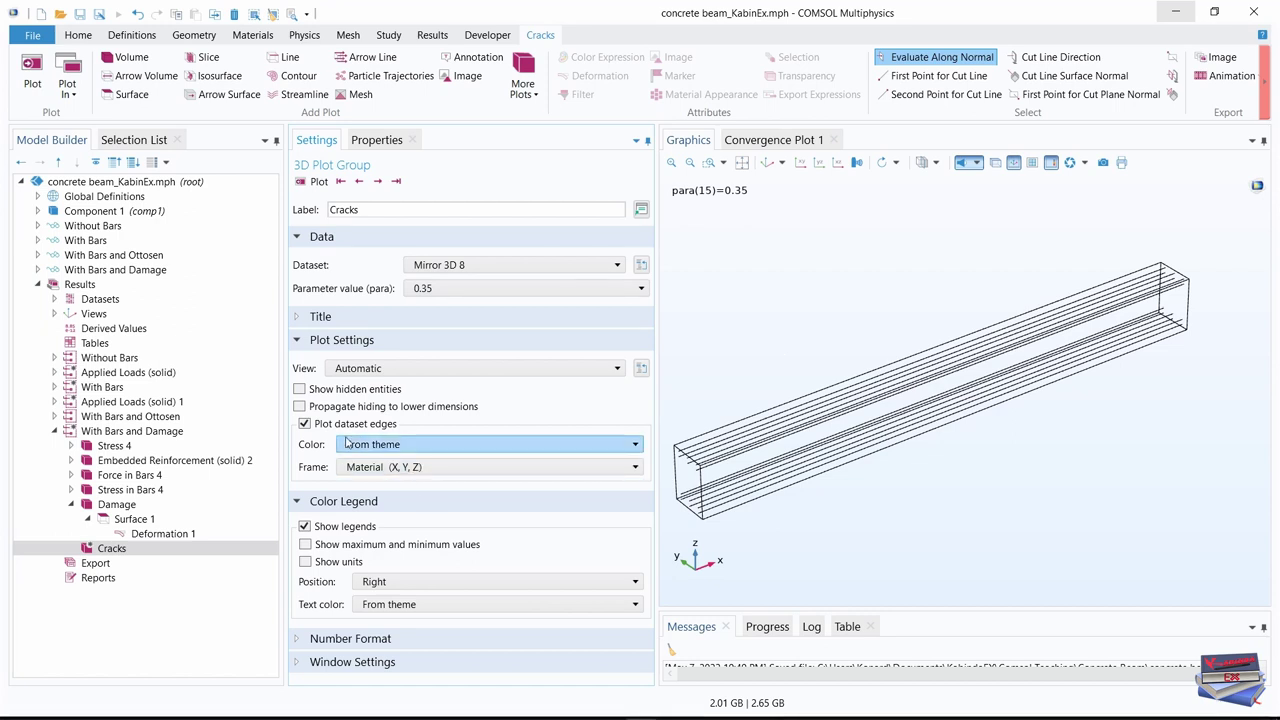
left_click(304, 424)
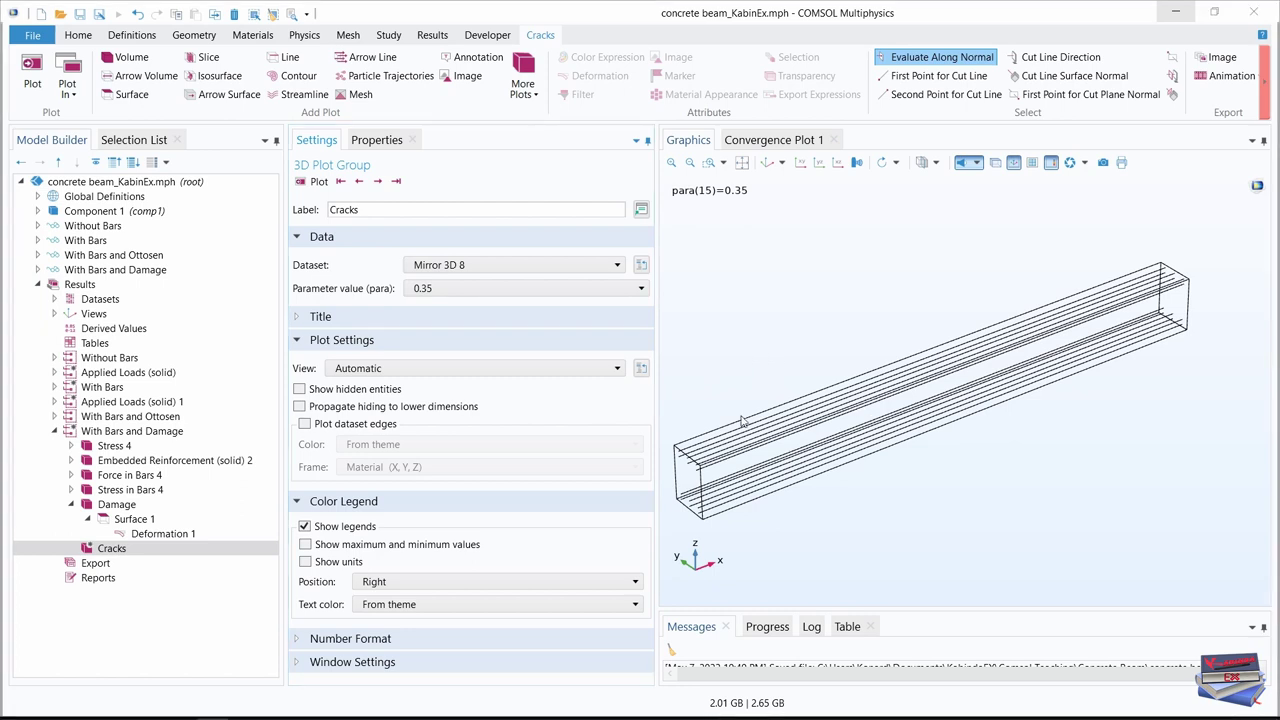
Add a Surface plot to the Cracks group with the equivalent strain expression solid.eeq>2e-3
right_click(113, 549)
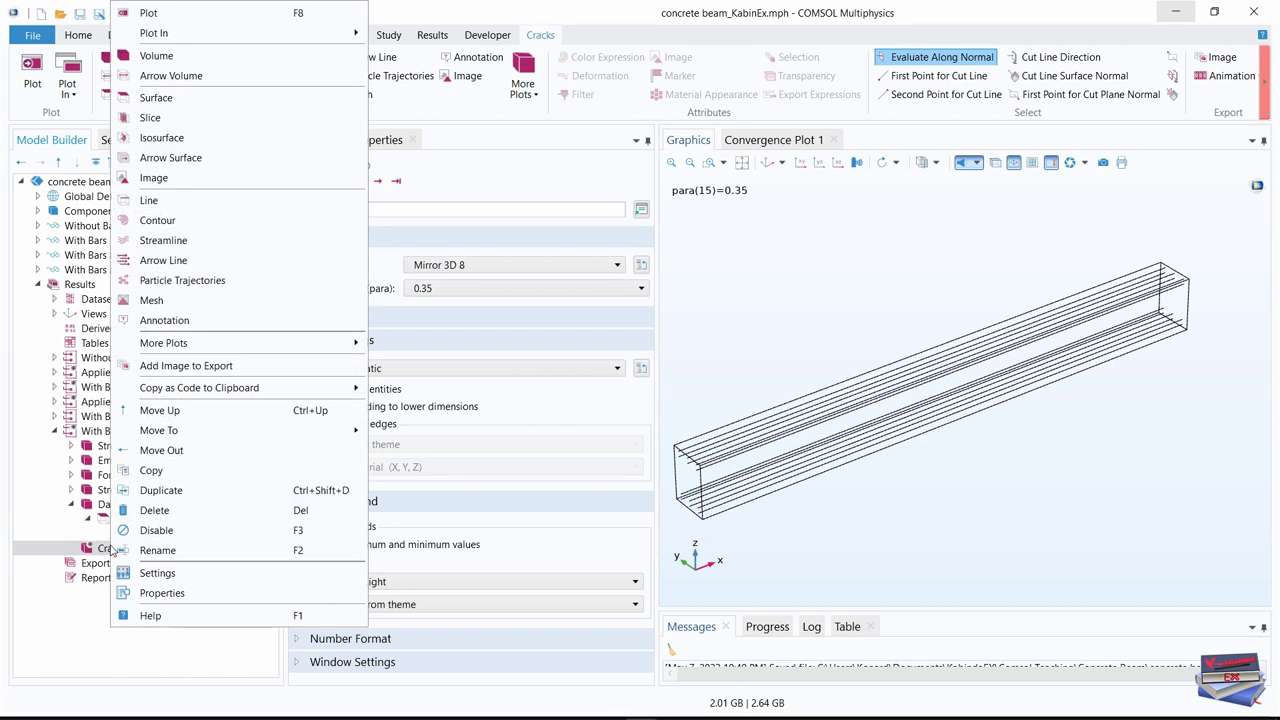
left_click(163, 104)
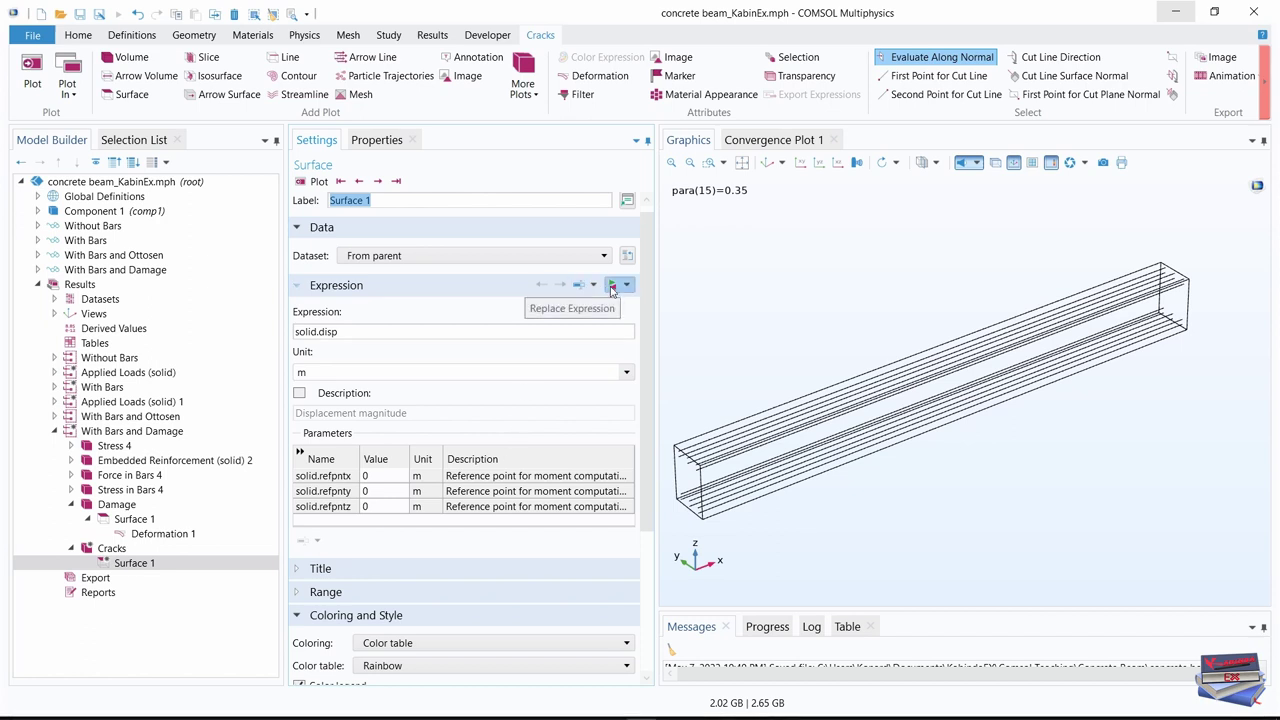
left_click(612, 286)
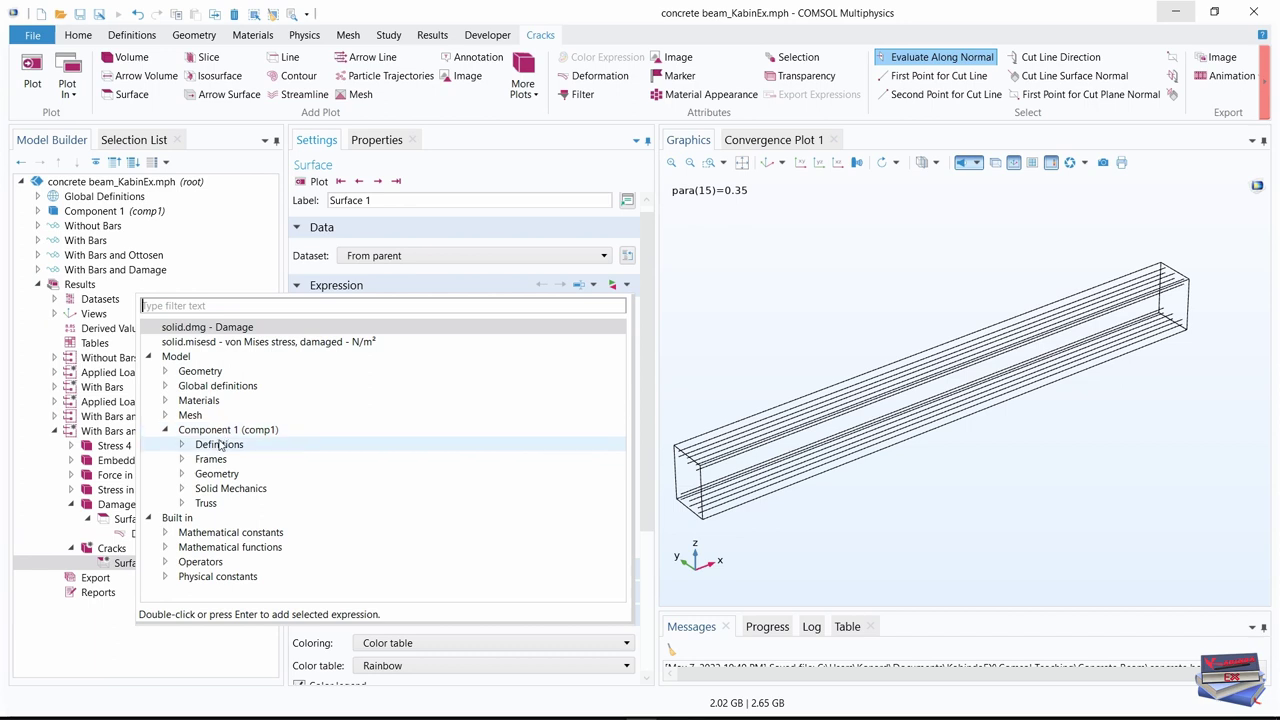
left_click(181, 489)
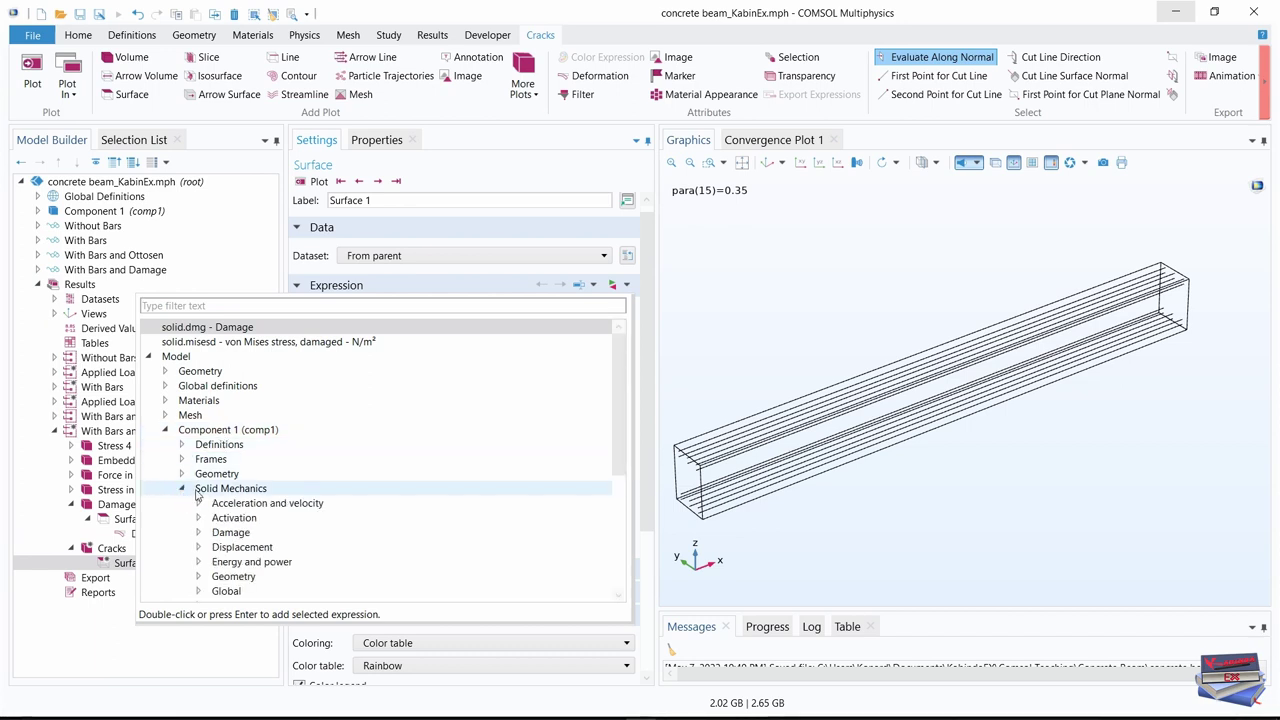
scroll(192, 505, "down", 1)
left_click(198, 488)
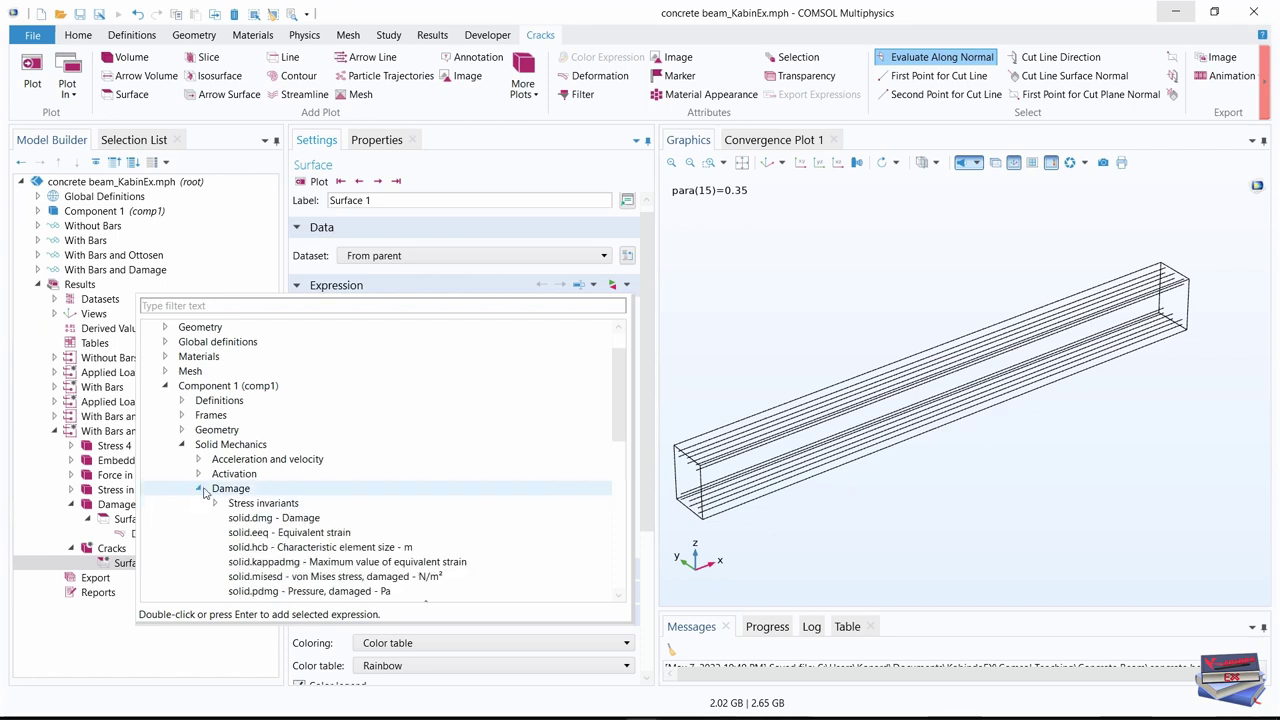
scroll(240, 517, "down", 1)
scroll(240, 517, "down", 2)
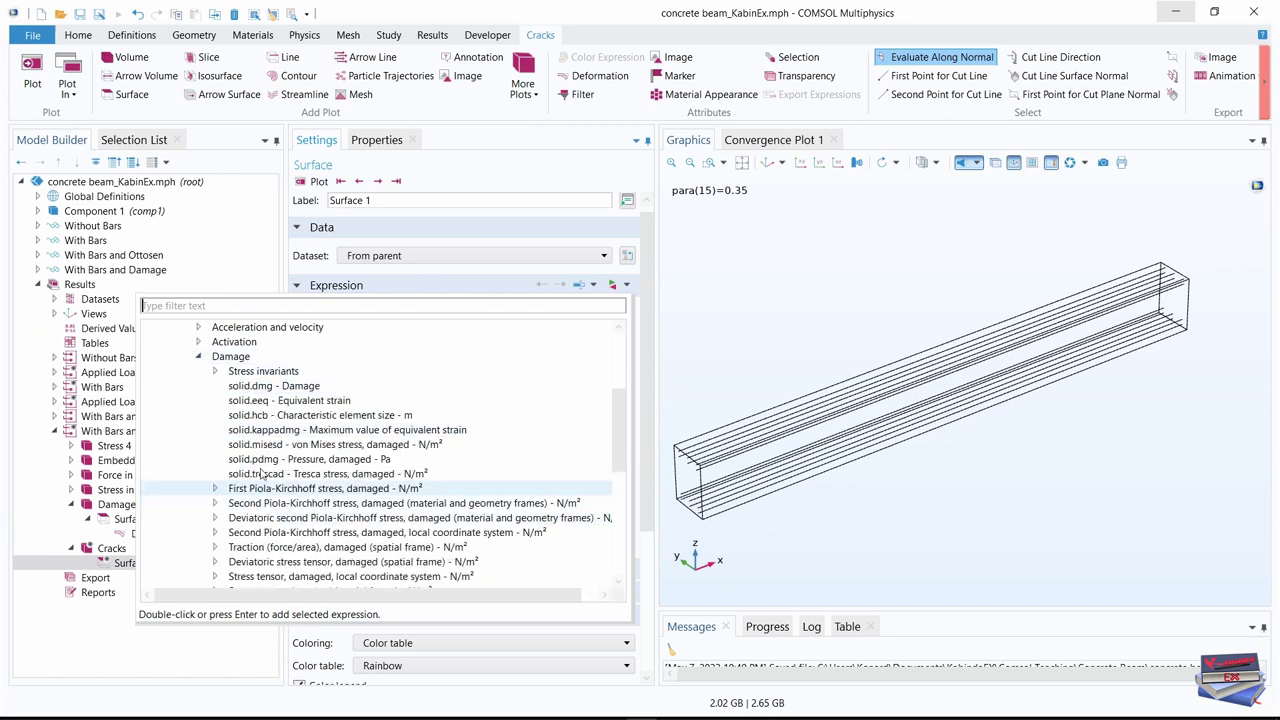
double_click(268, 402)
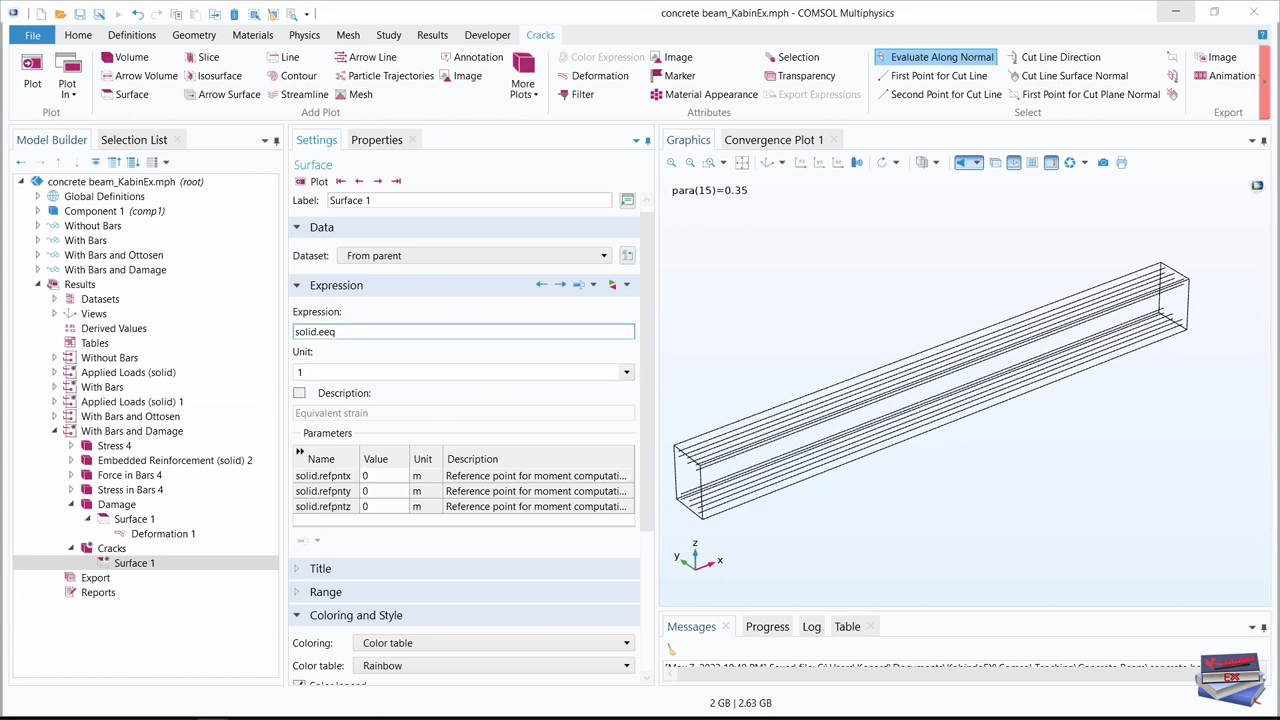
type("solid.eeq>2e-3")
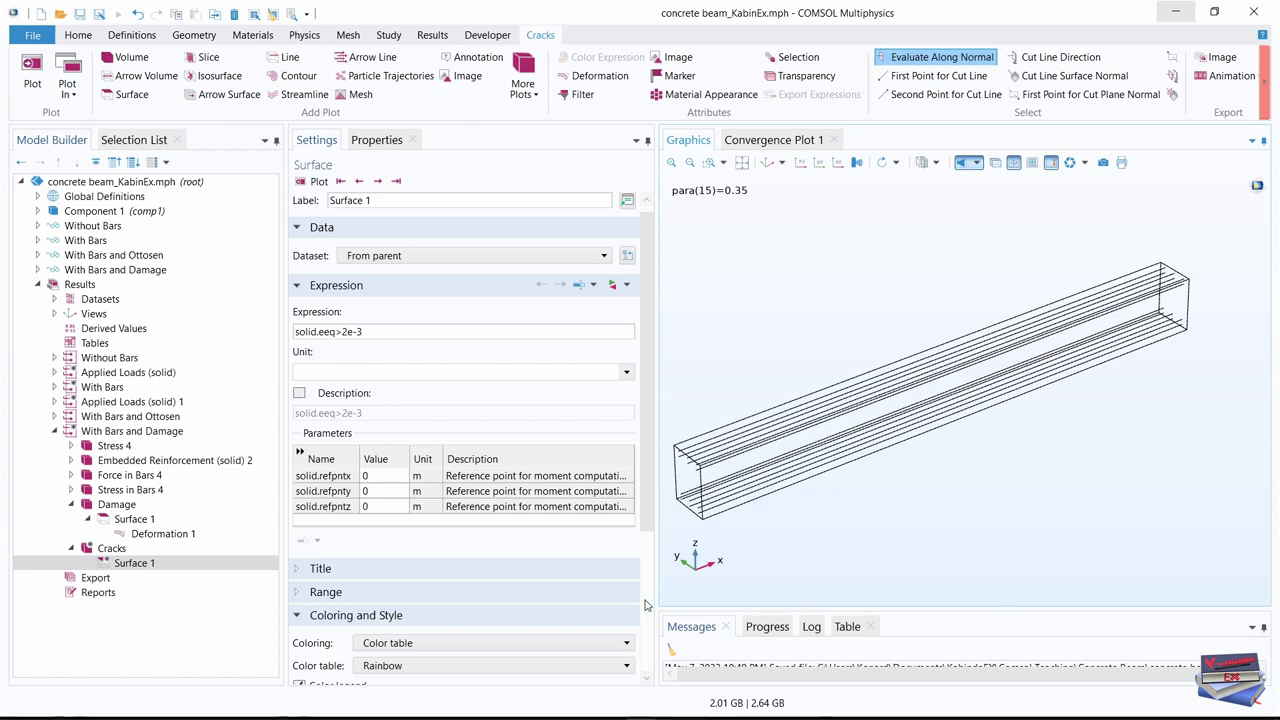
Apply the GrayScale color table to the Cracks surface plot and reverse it
scroll(648, 502, "down", 3)
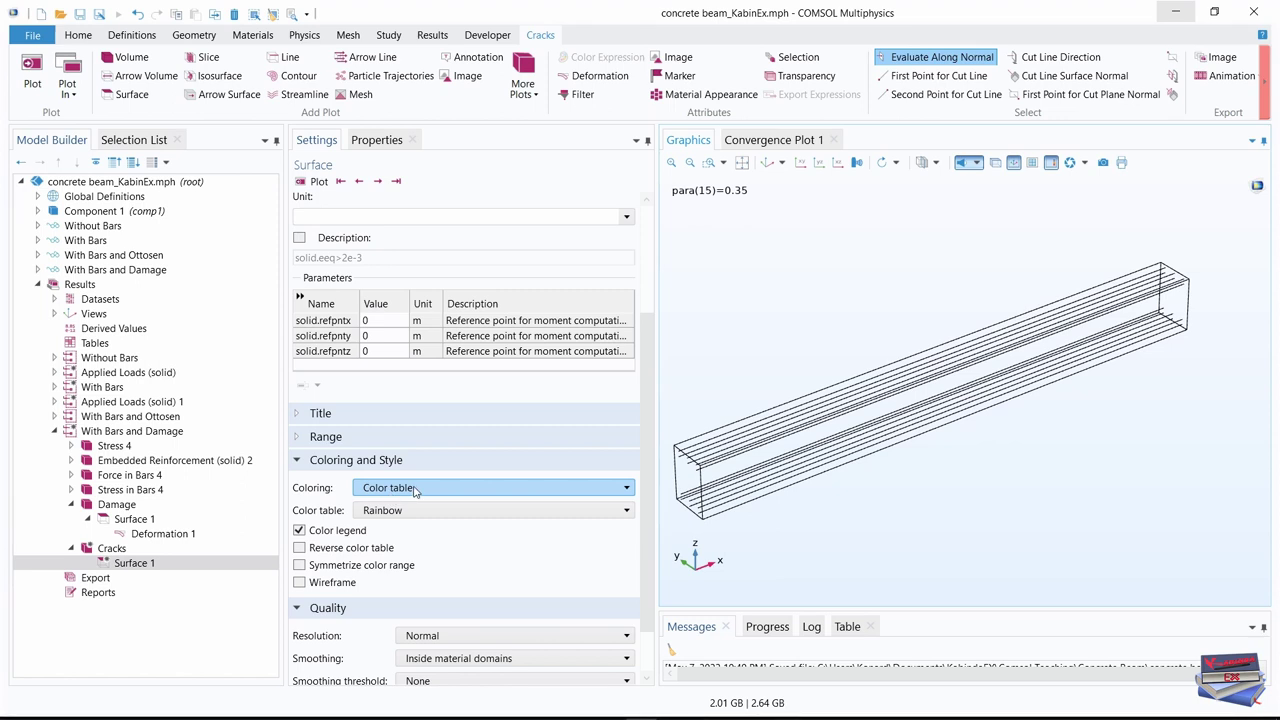
left_click(606, 512)
scroll(533, 393, "up", 3)
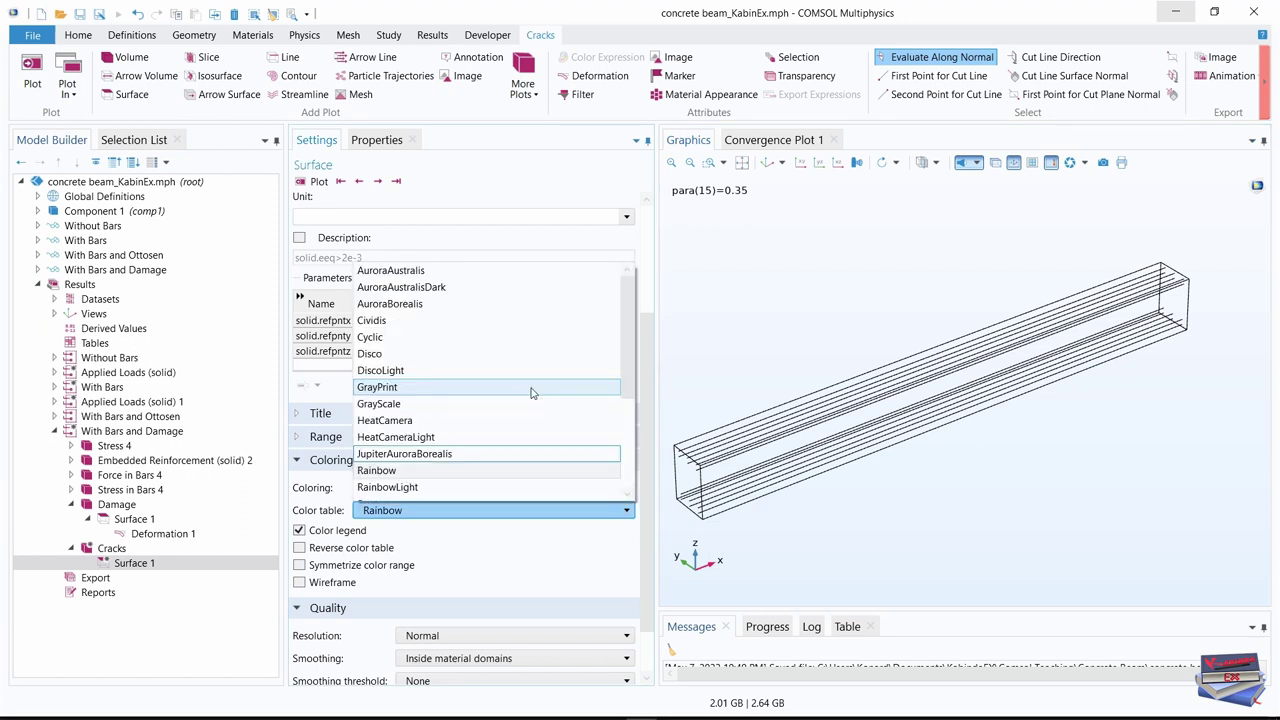
left_click(425, 404)
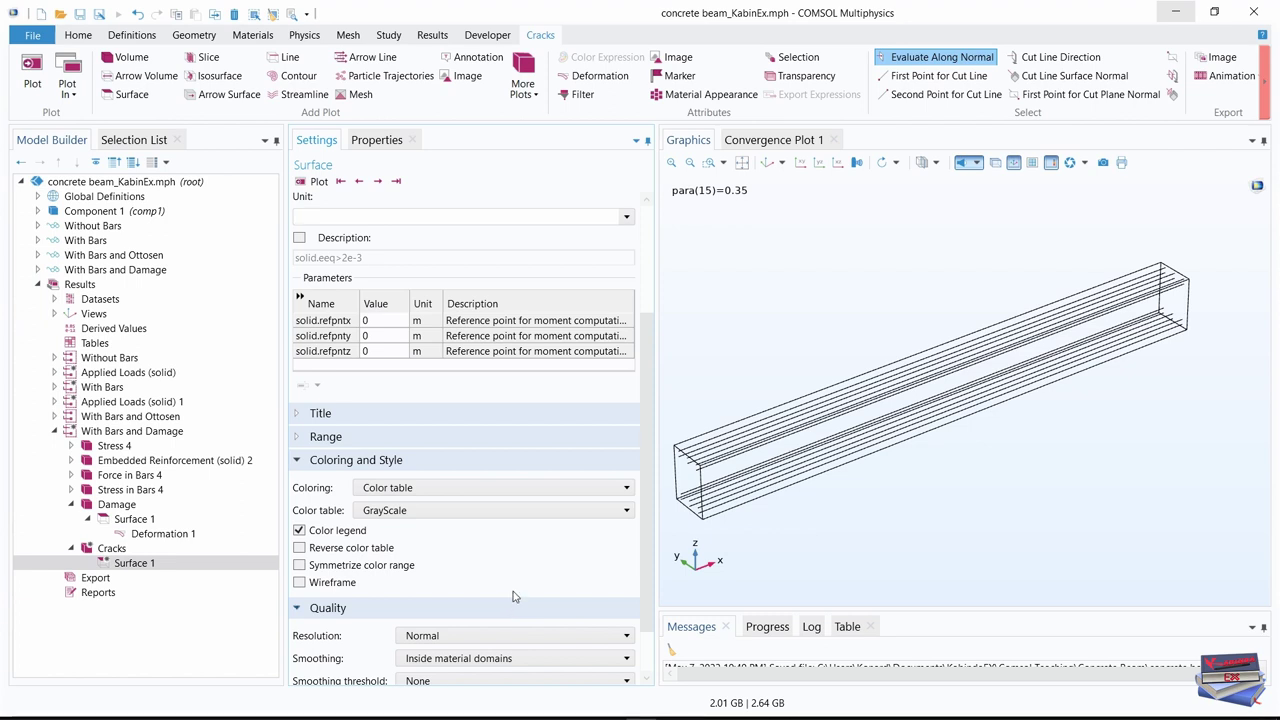
left_click(299, 548)
Set the Cracks surface plot's quality to No refinement resolution and None smoothing
scroll(650, 440, "down", 2)
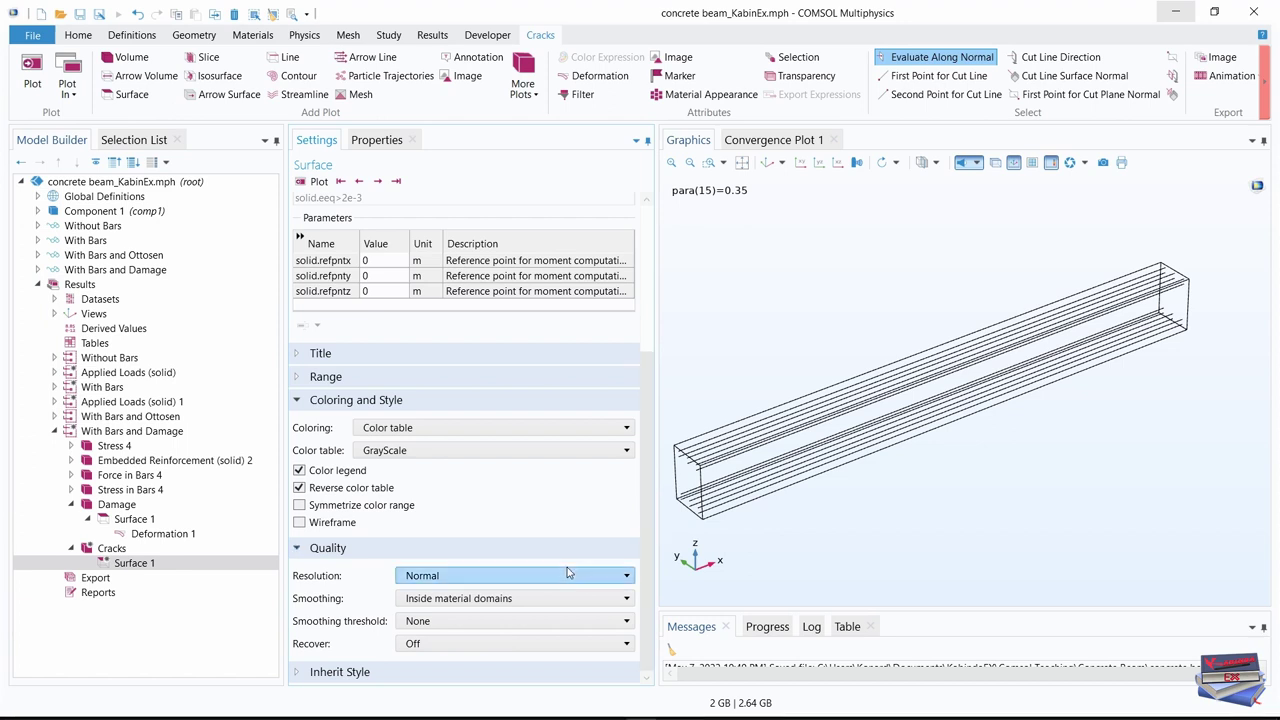
left_click(570, 575)
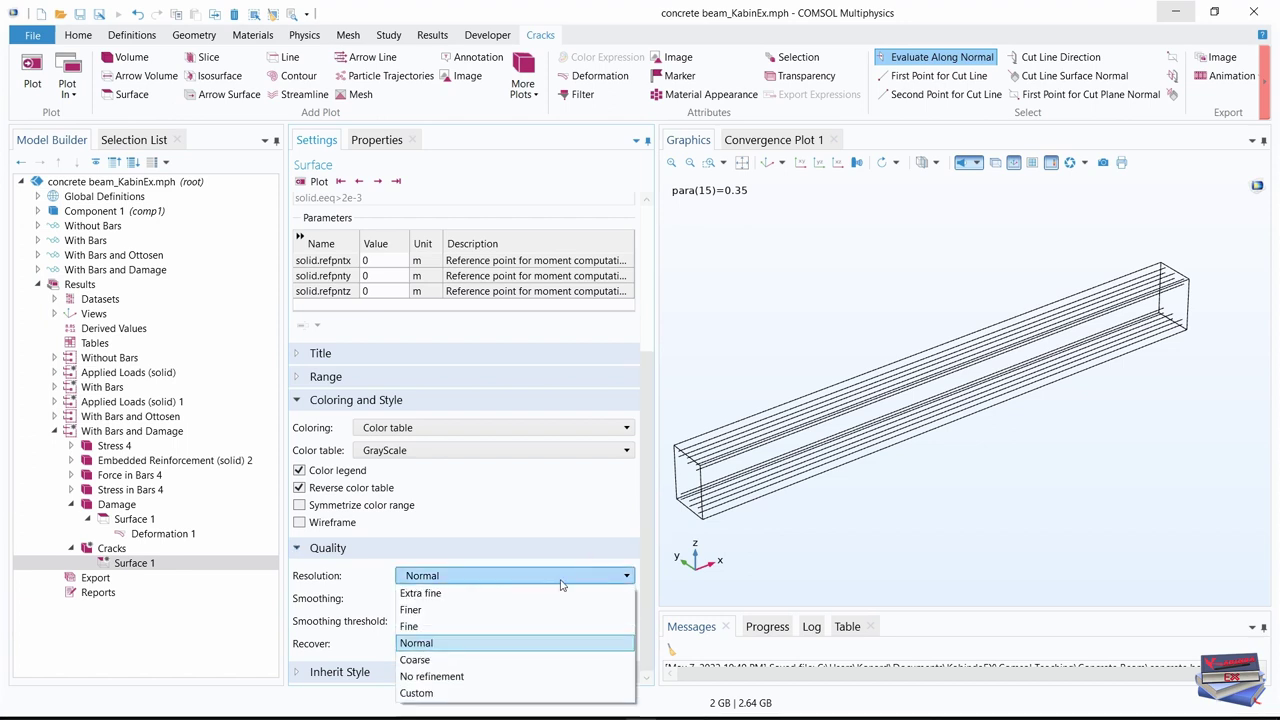
left_click(437, 676)
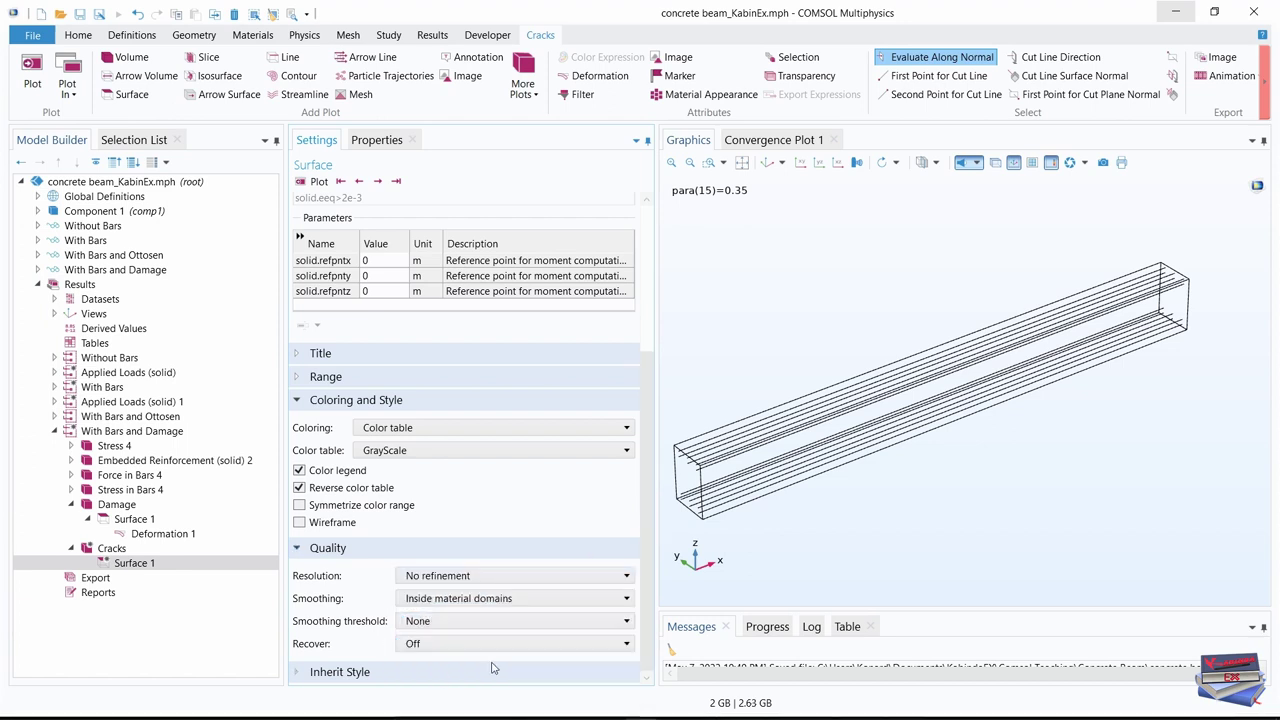
left_click(594, 600)
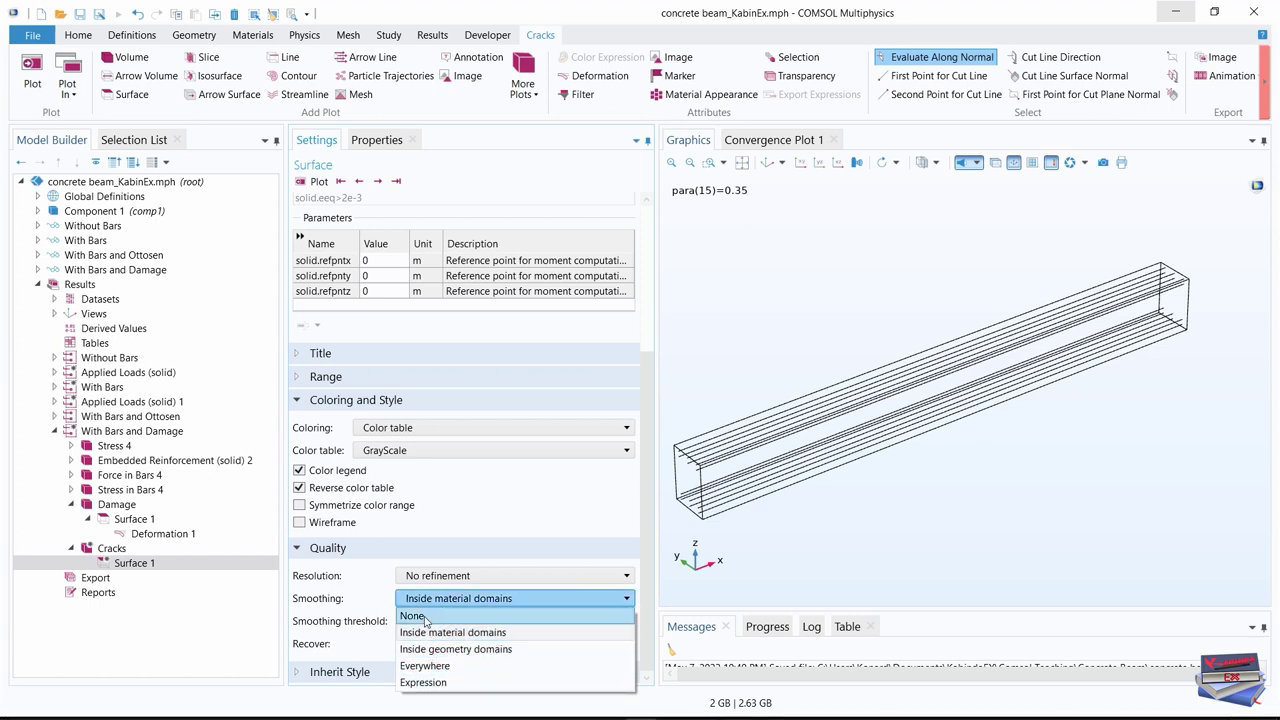
left_click(424, 617)
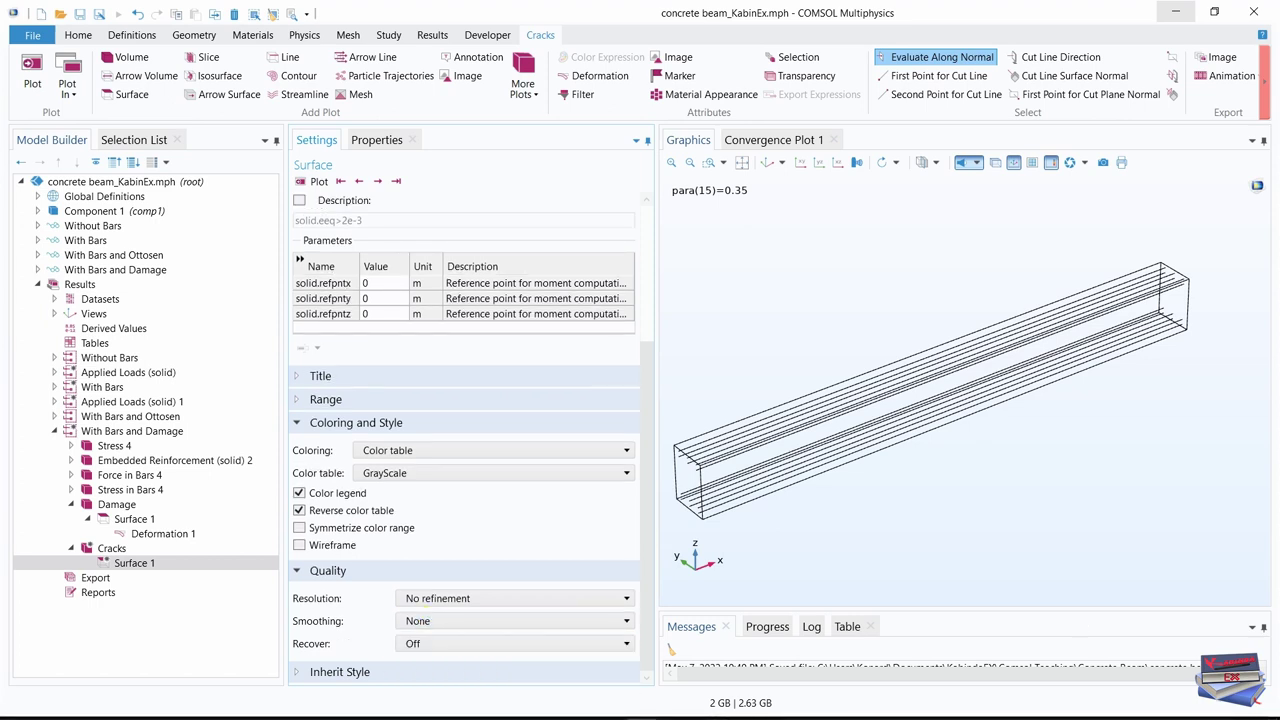
Add a Deformation to the Cracks surface and plot the Cracks group at the last parameter value
right_click(126, 566)
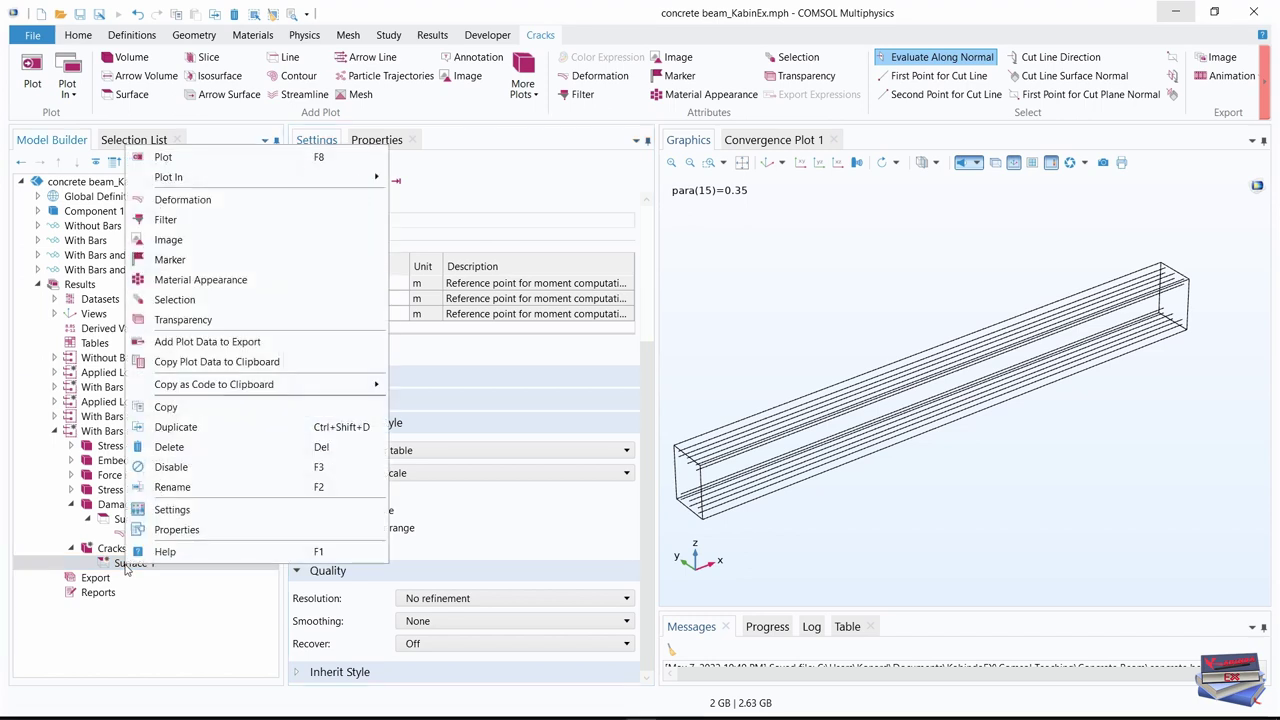
left_click(184, 200)
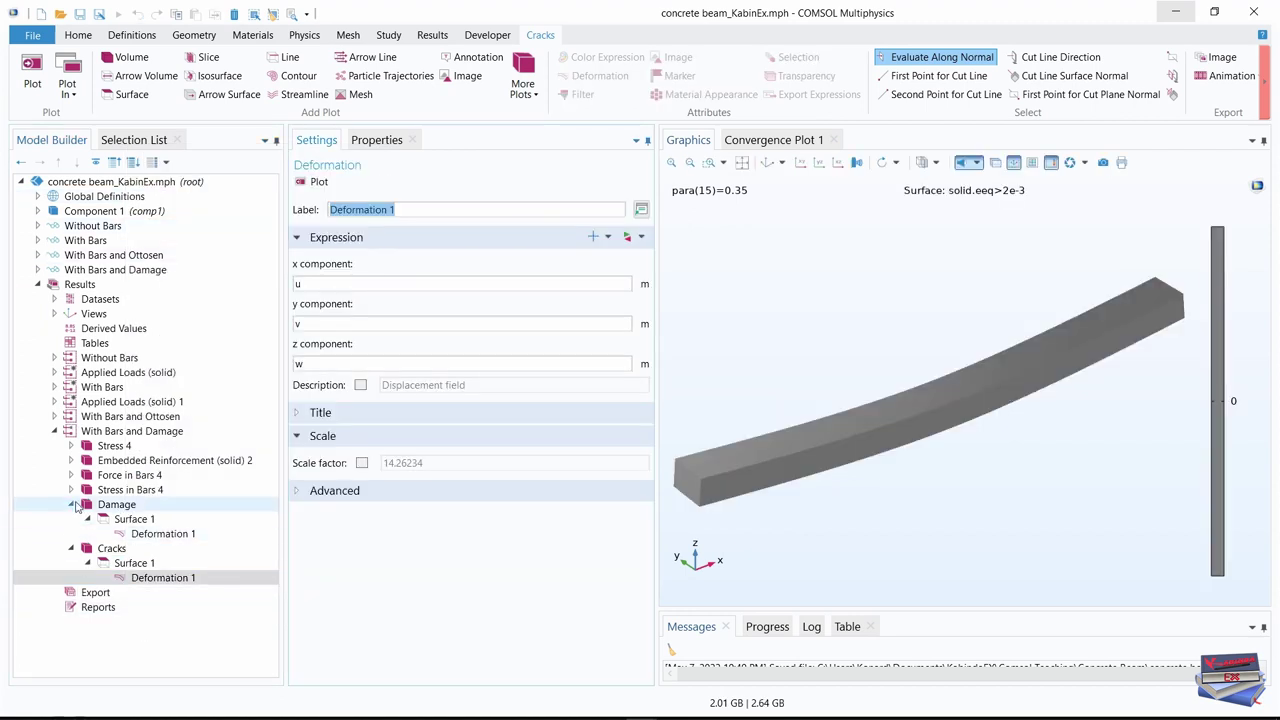
left_click(71, 504)
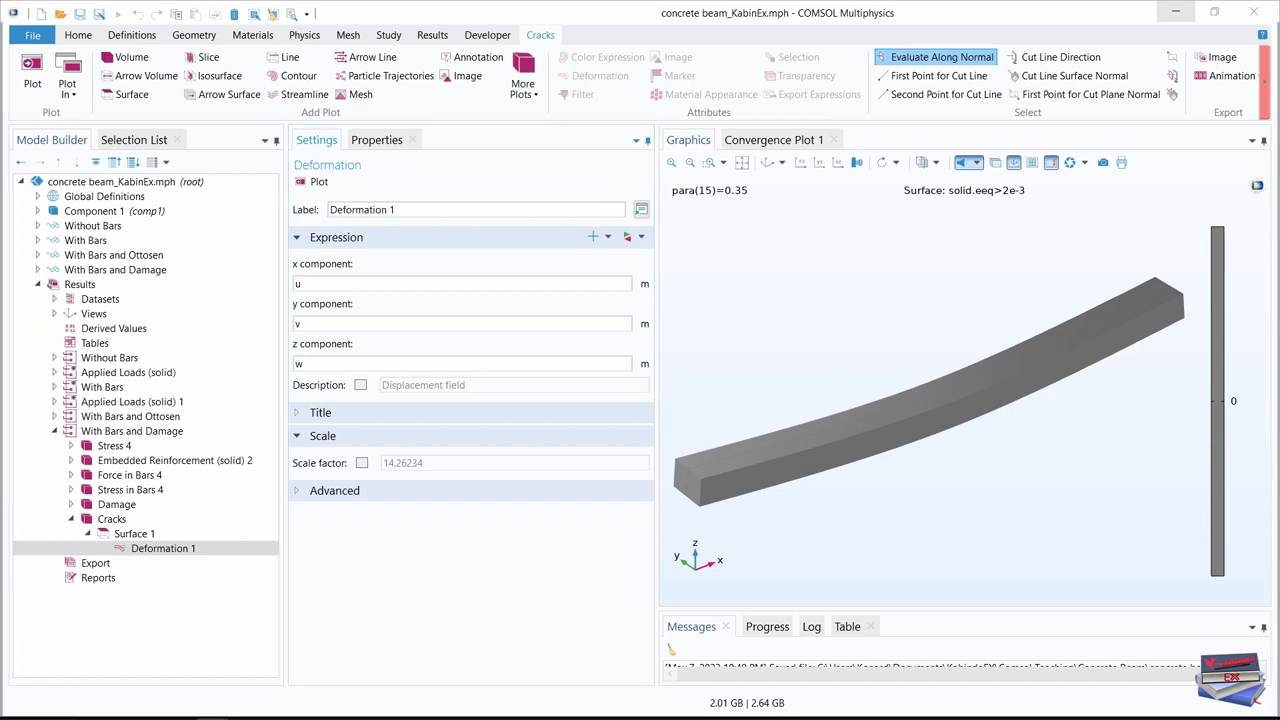
left_click(110, 519)
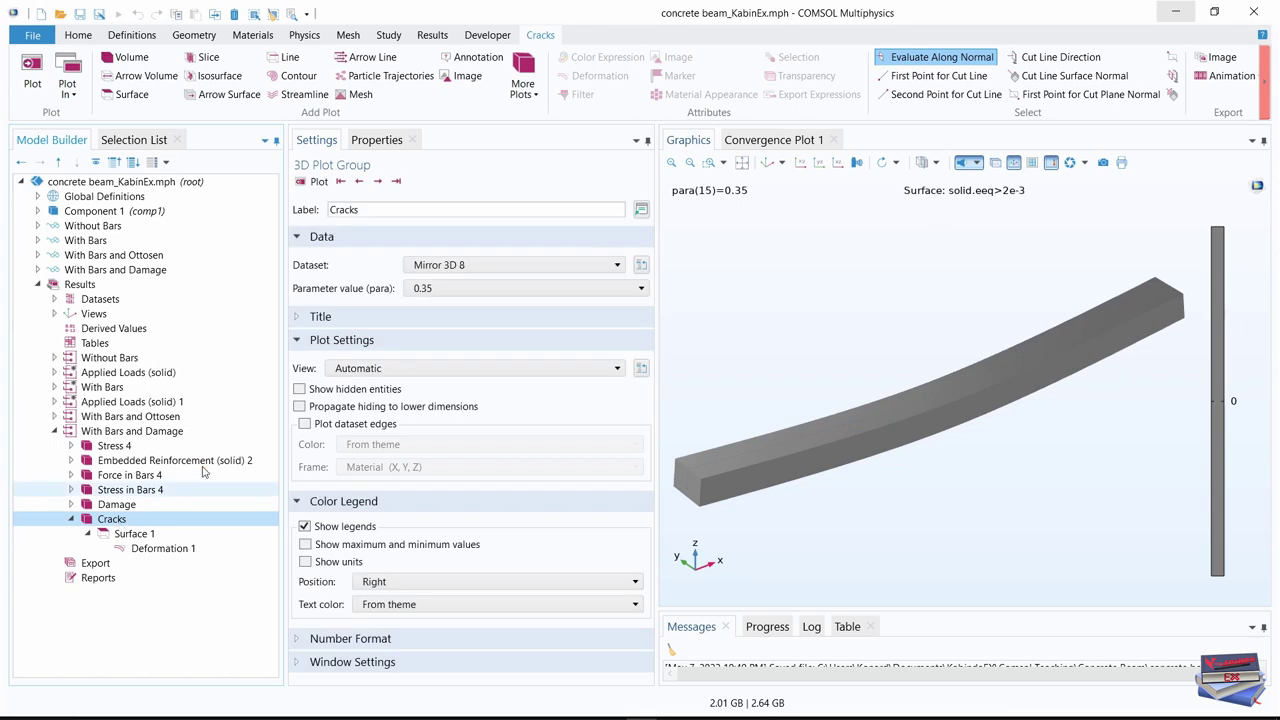
left_click(396, 181)
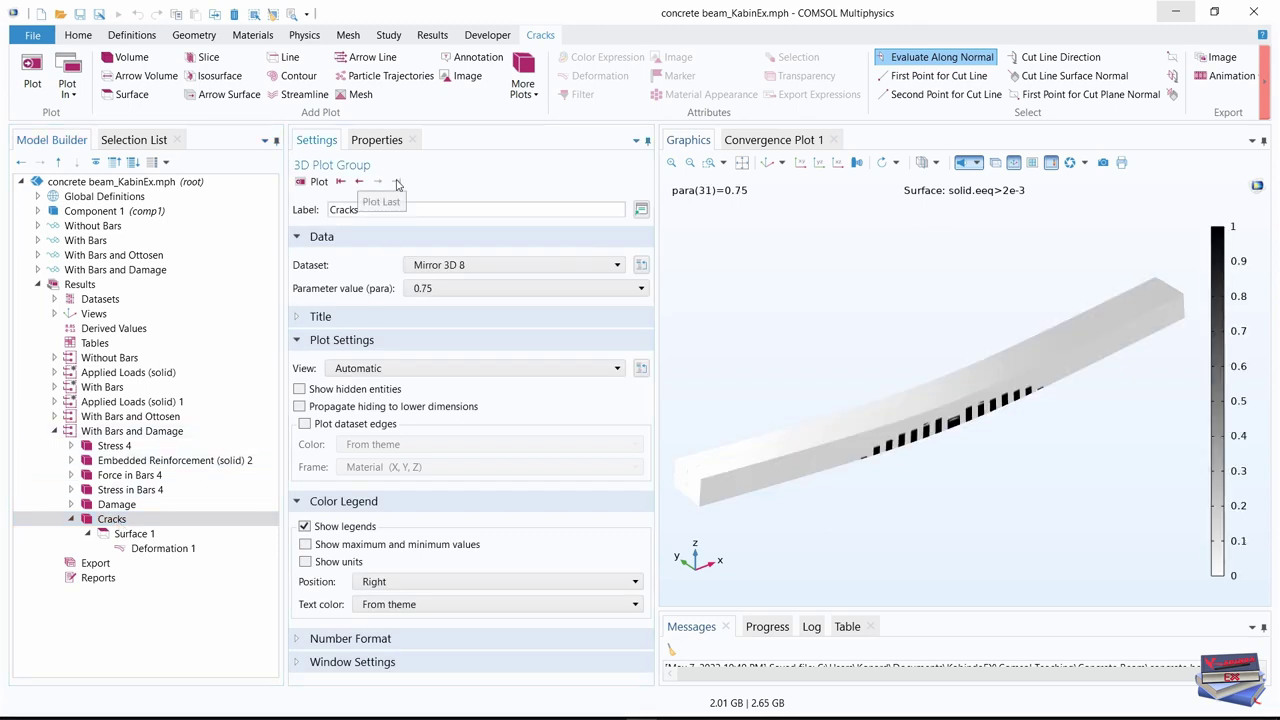
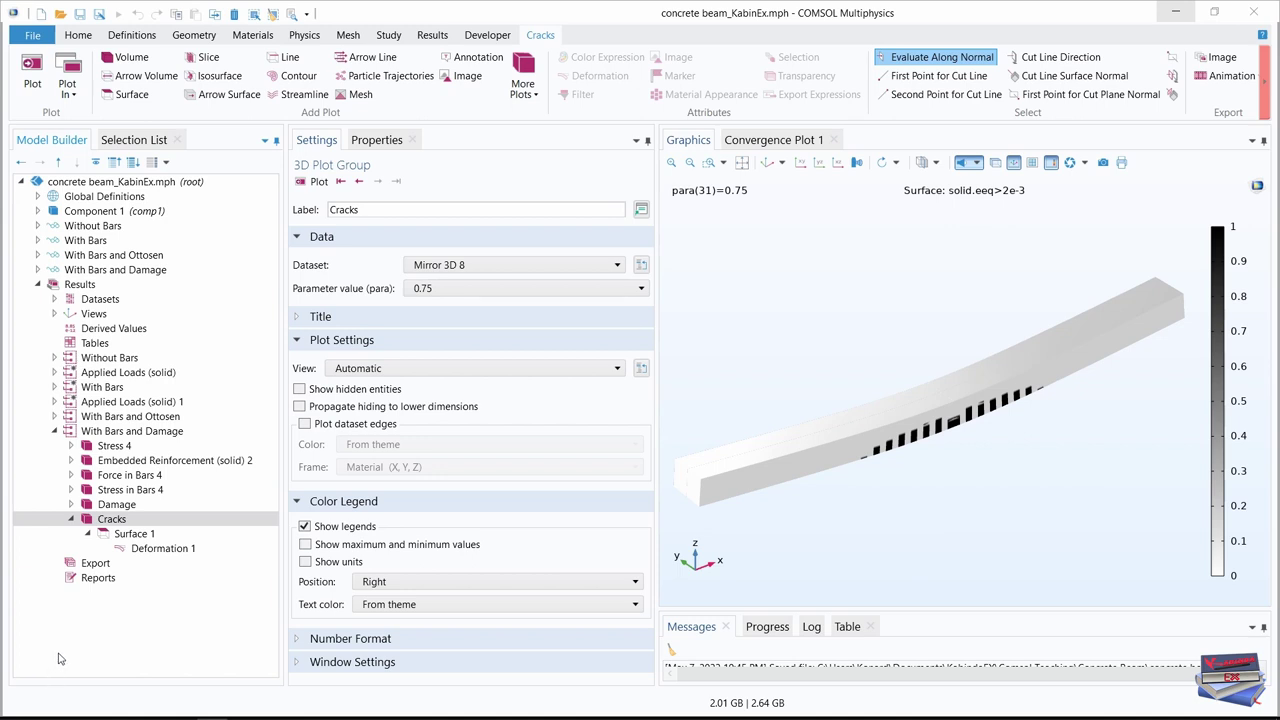
Add a 1D plot group directly under Results, outside the With Bars and Damage group, and label it Deflection
left_click(71, 519)
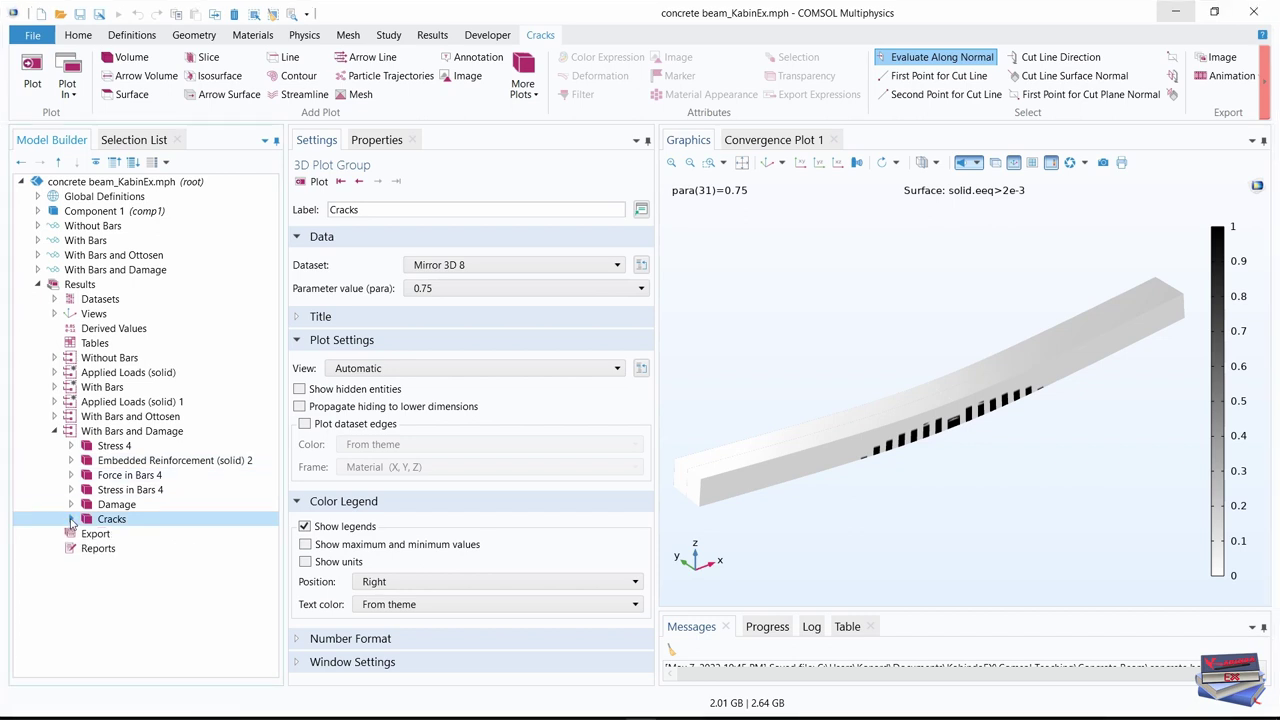
left_click(55, 431)
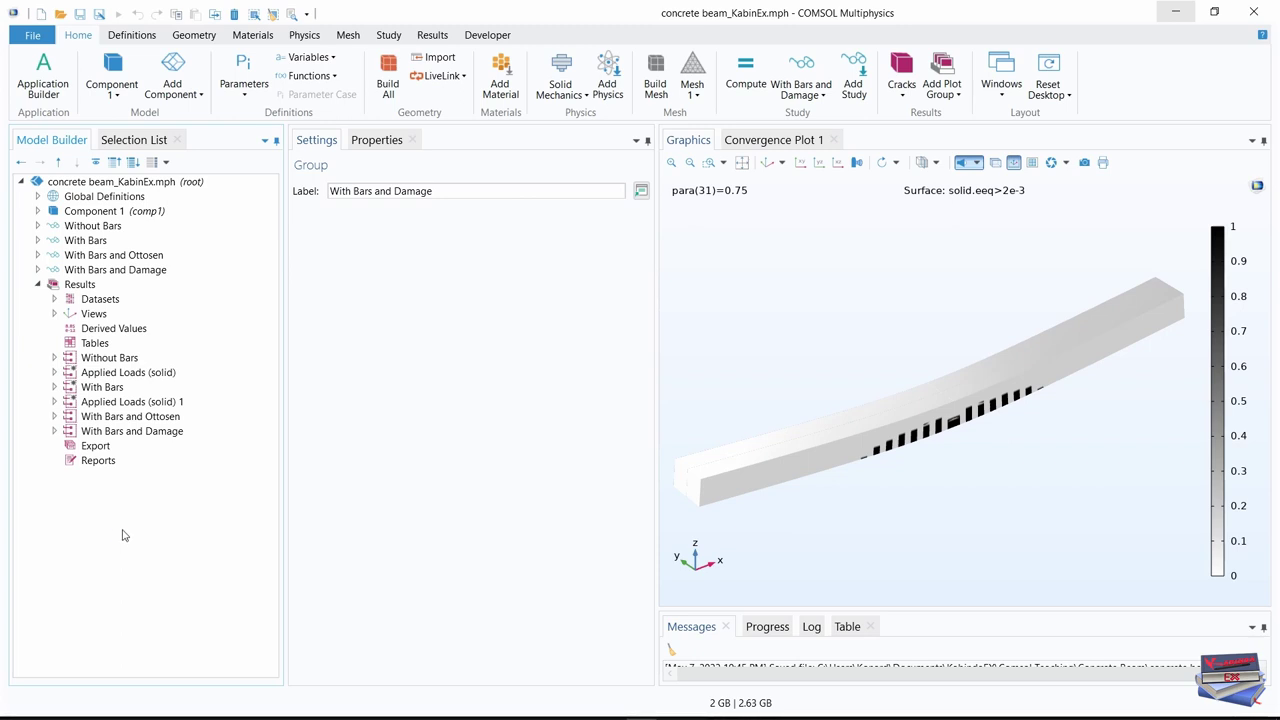
left_click(430, 34)
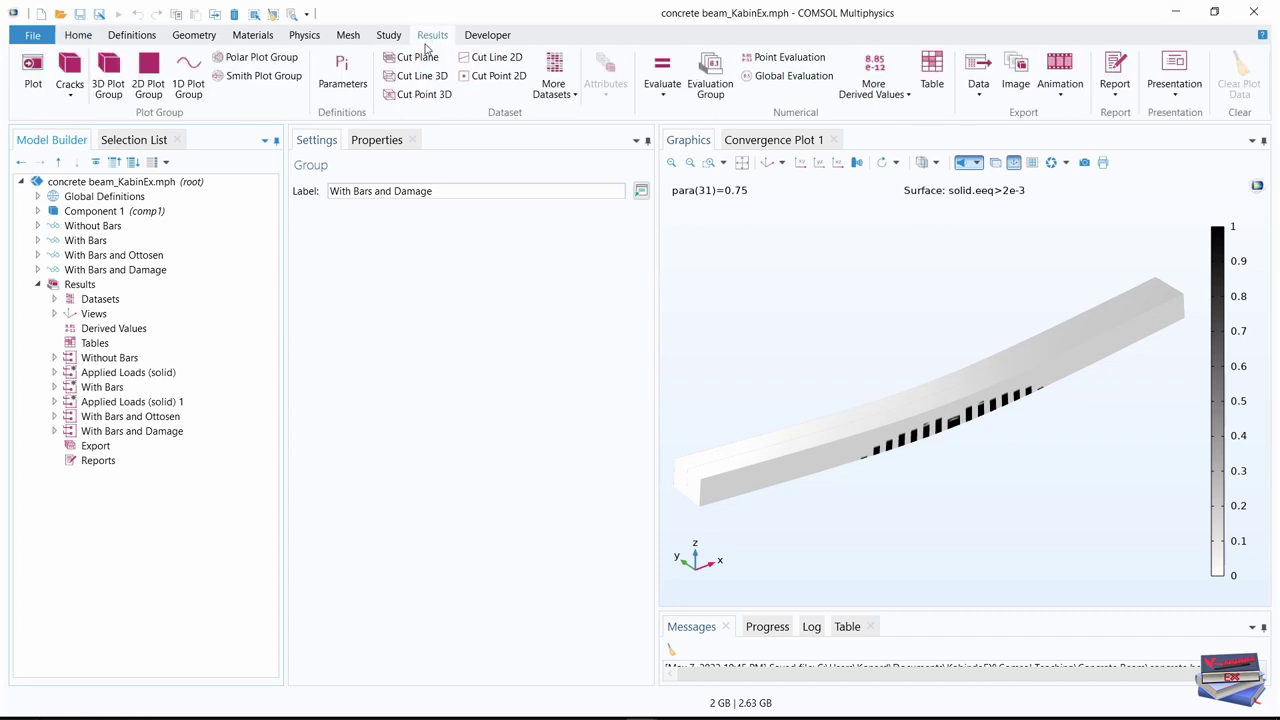
left_click(188, 75)
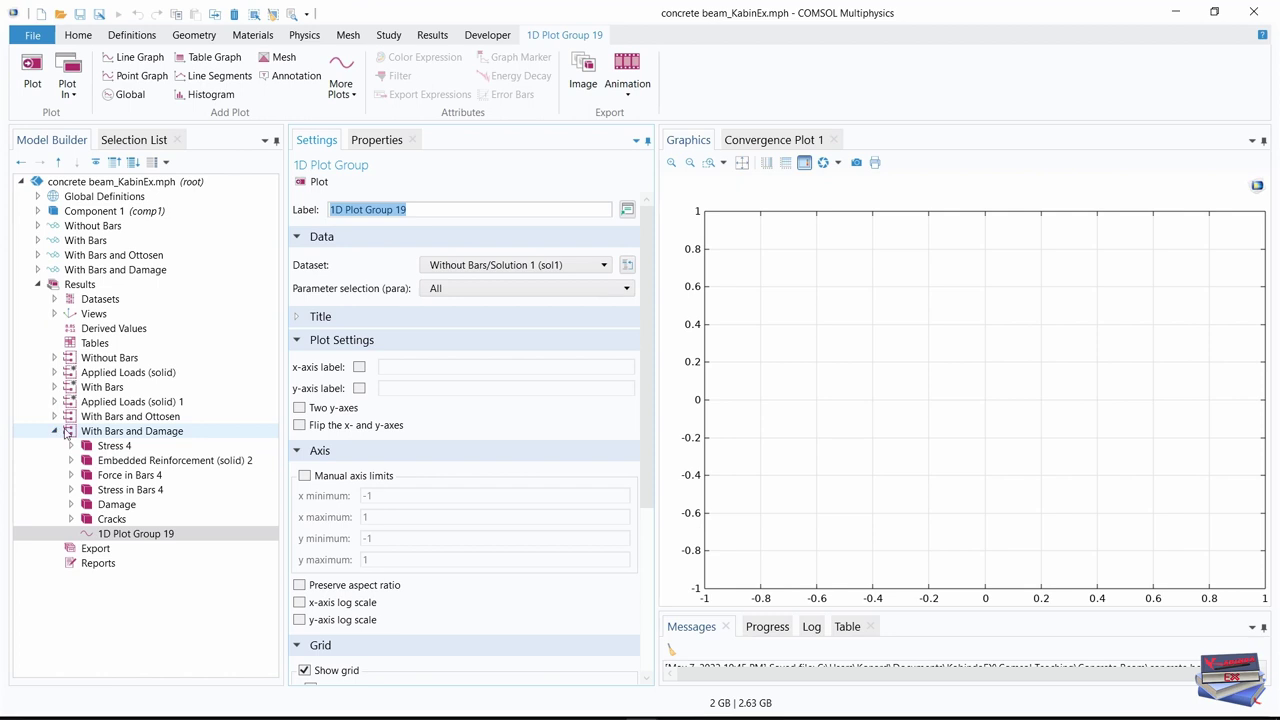
left_click(128, 540)
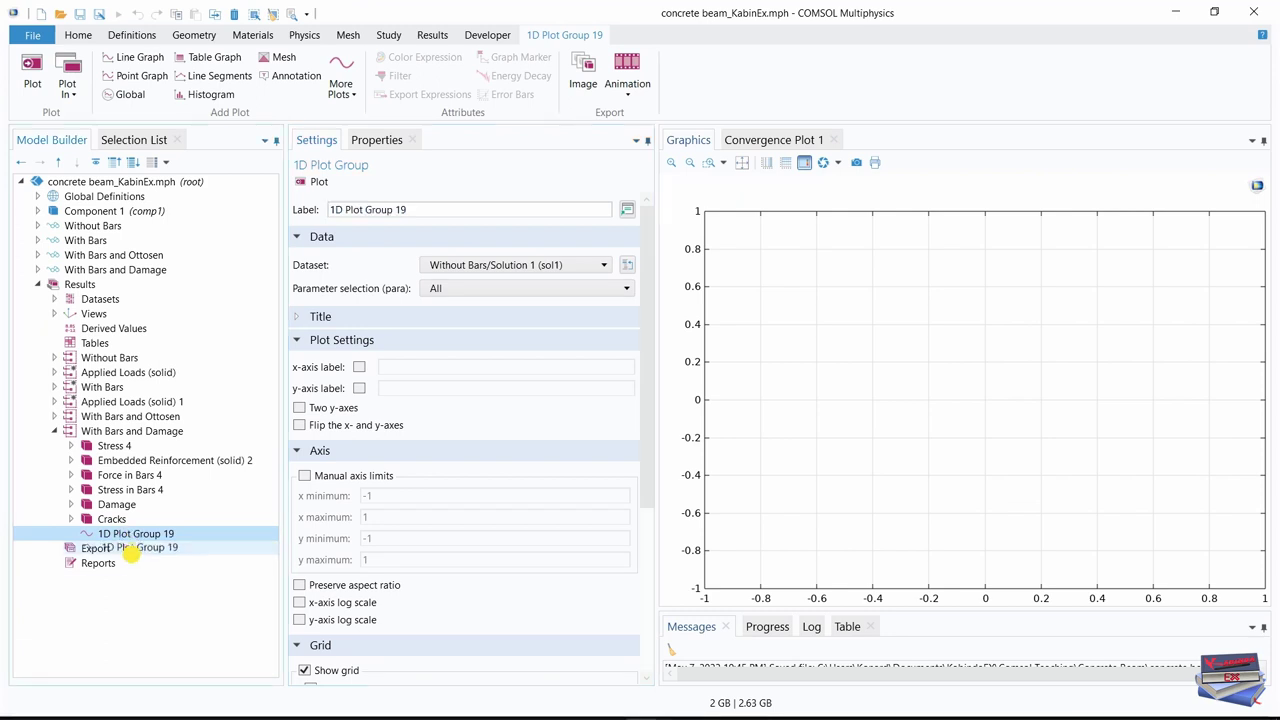
left_click_drag(129, 574, 105, 540)
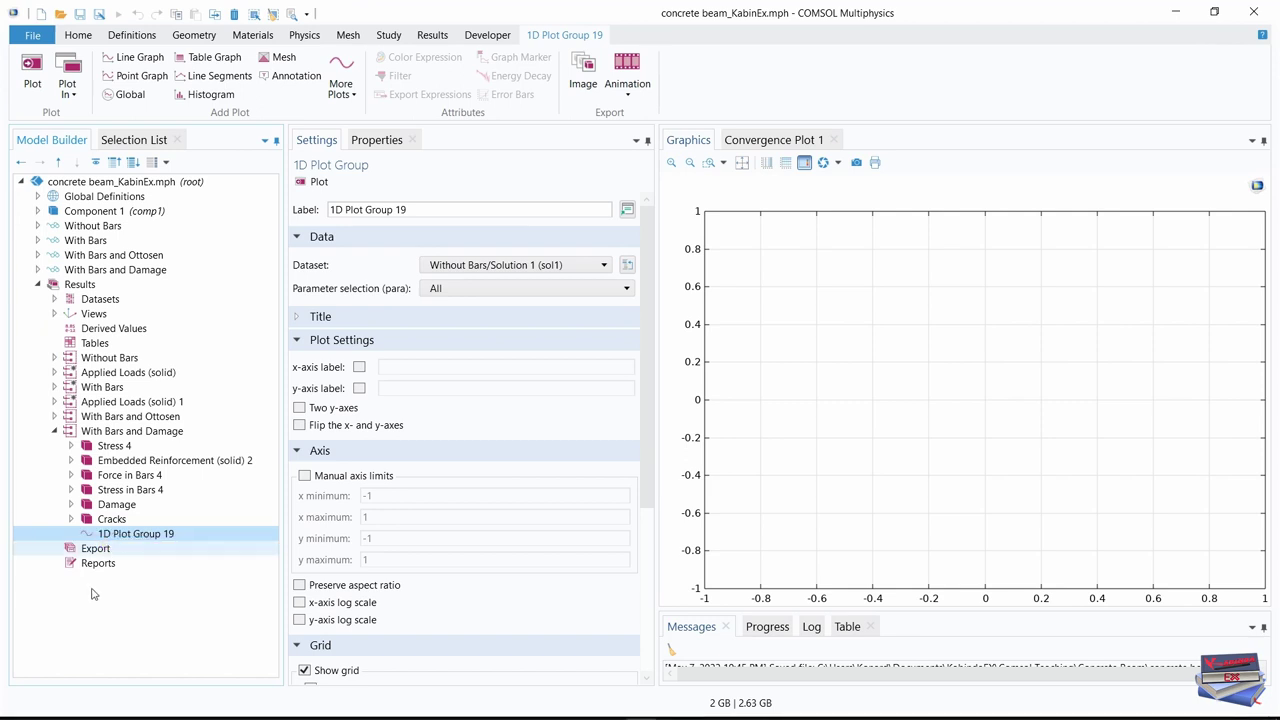
left_click(53, 433)
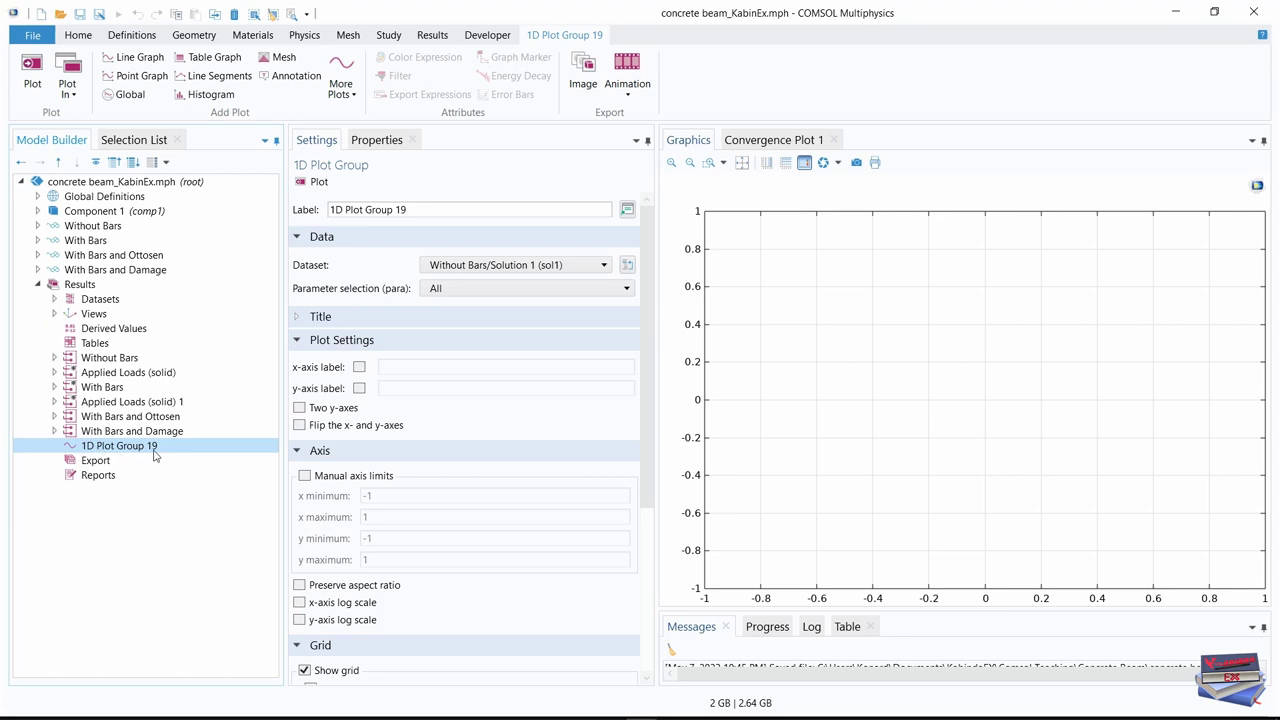
left_click(410, 212)
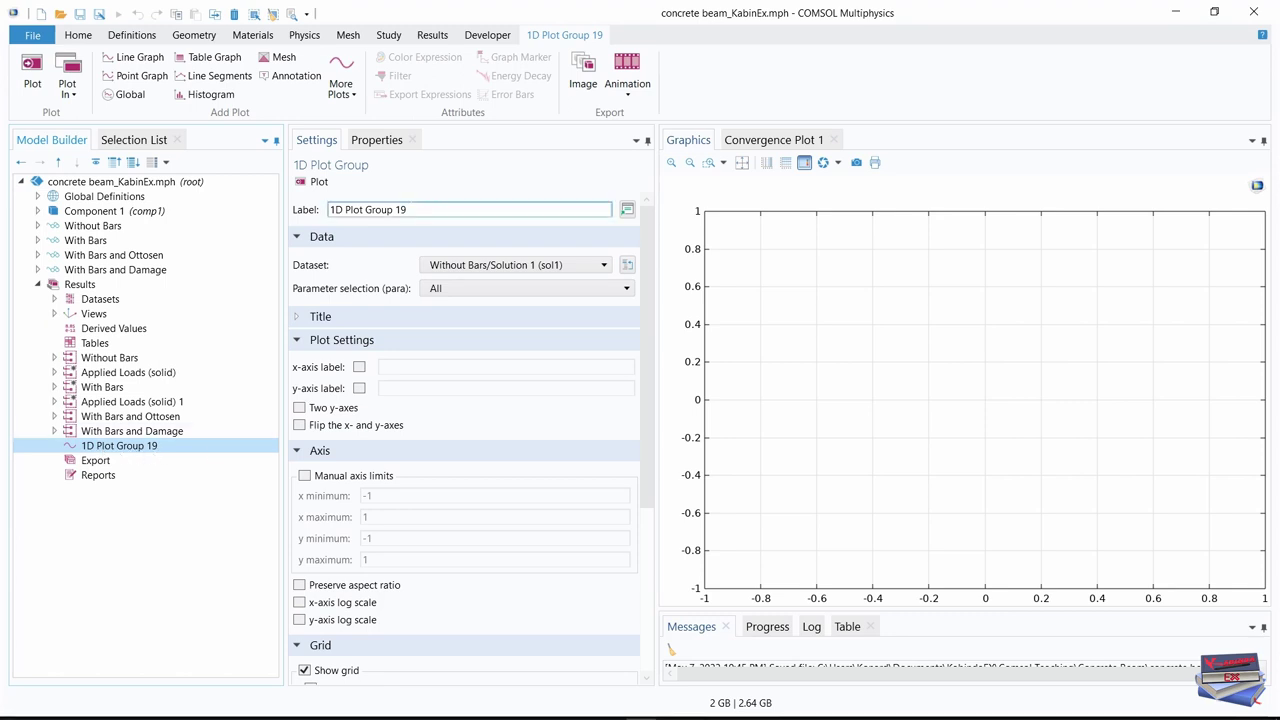
key("ctrl+a")
type("Deflection")
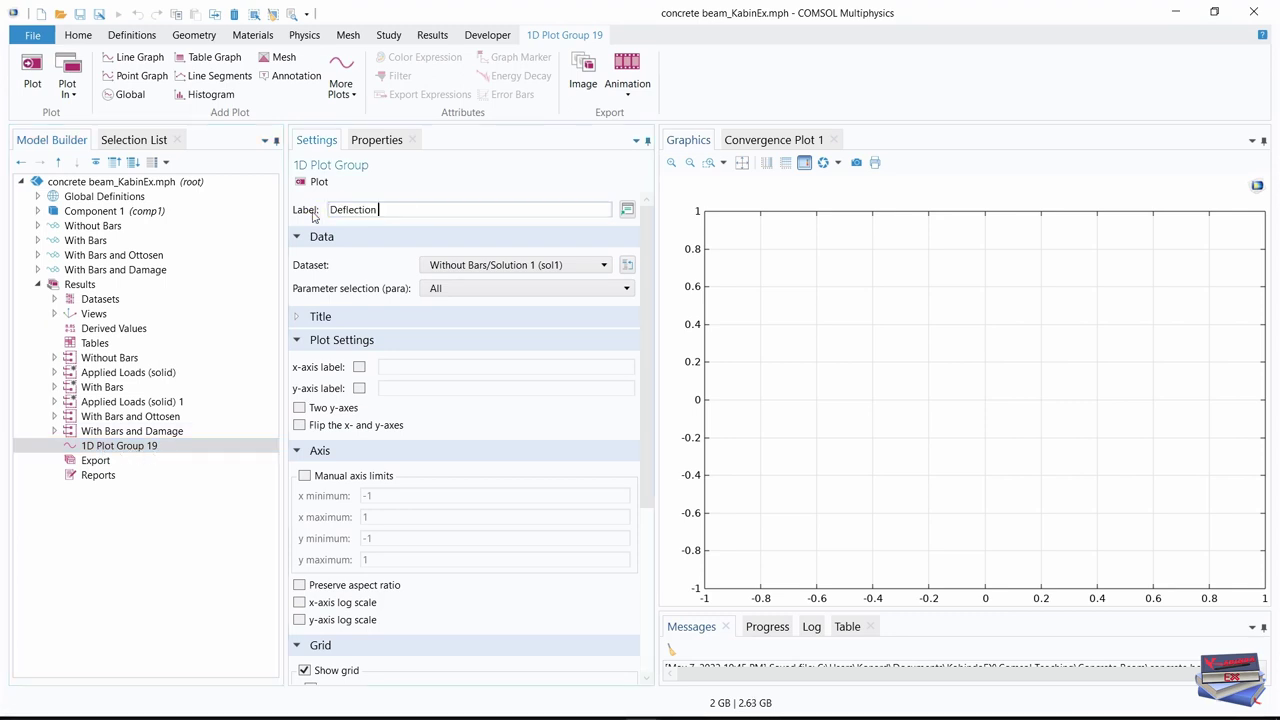
key("Return")
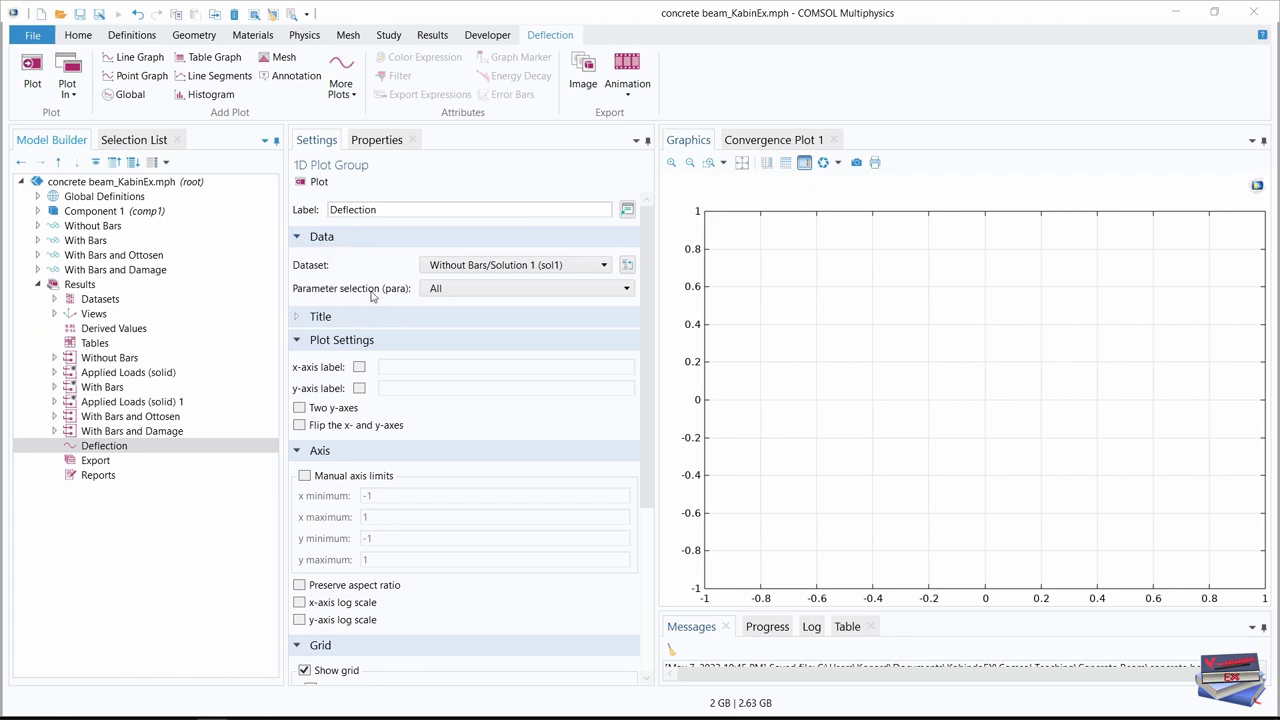
Set the Deflection group's parameter selection to Last and give it the manual title "Deflection of the beam"
left_click(622, 290)
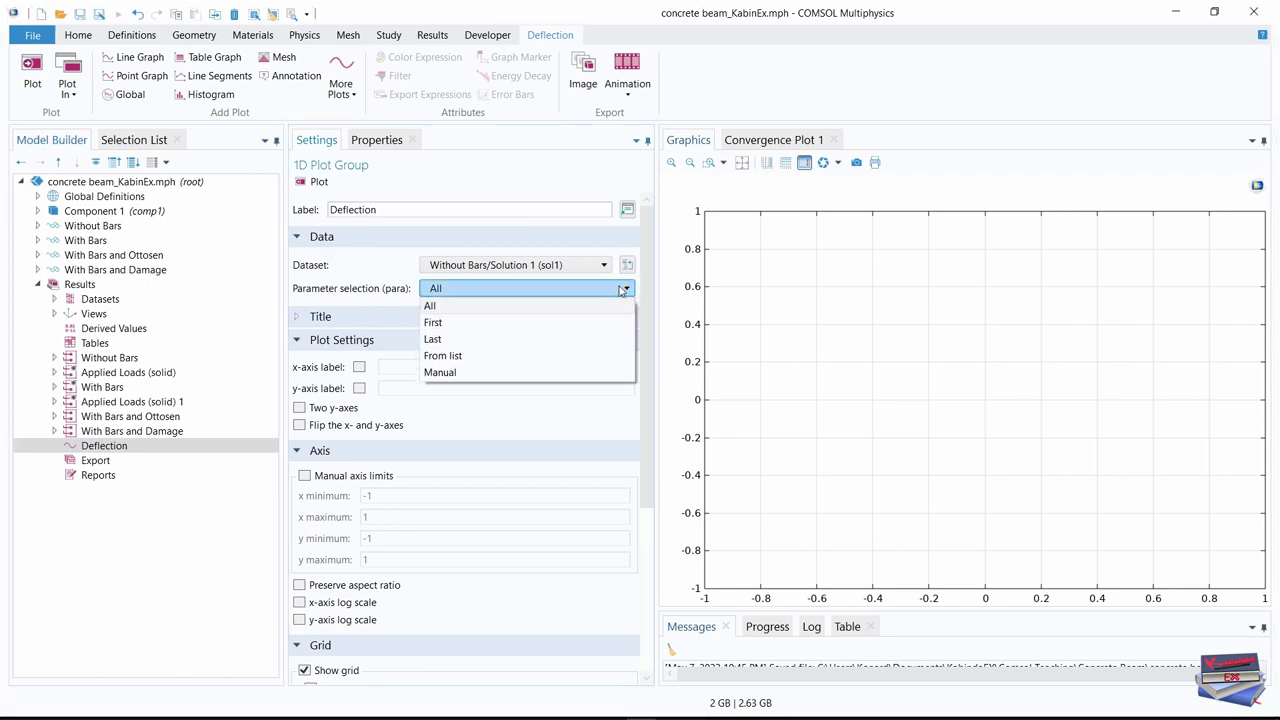
left_click(464, 344)
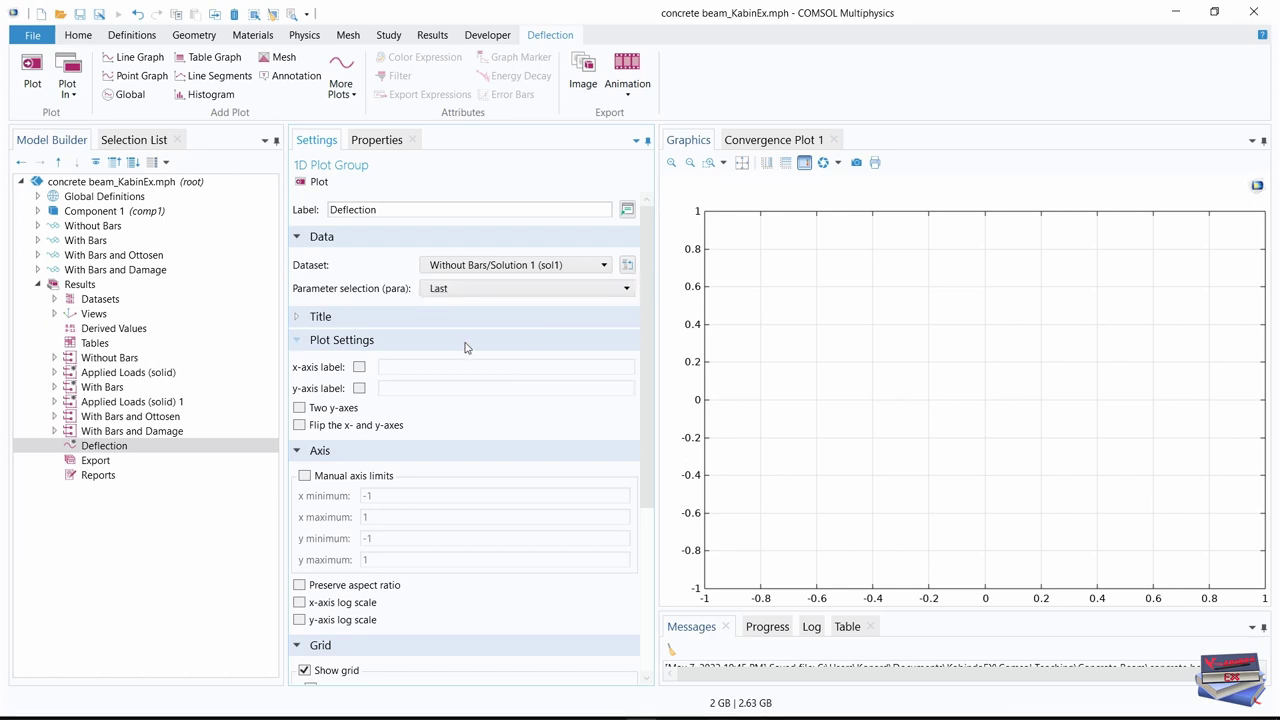
left_click(298, 318)
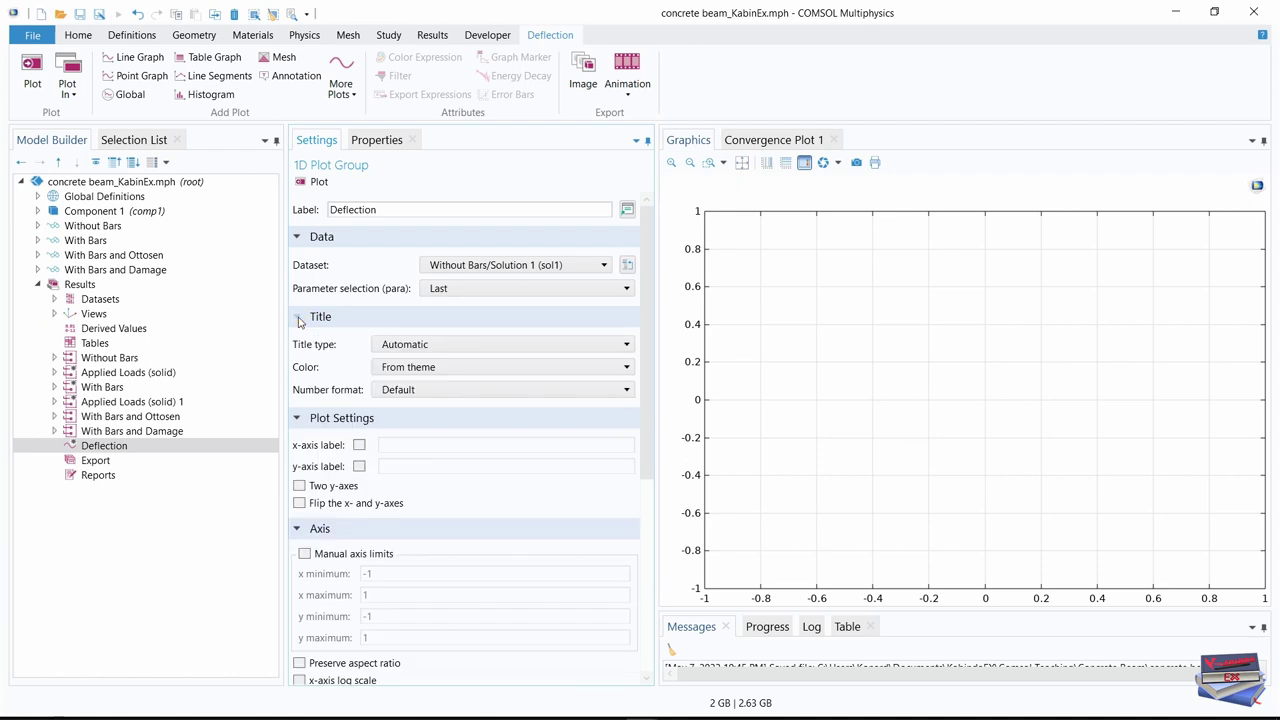
left_click(518, 346)
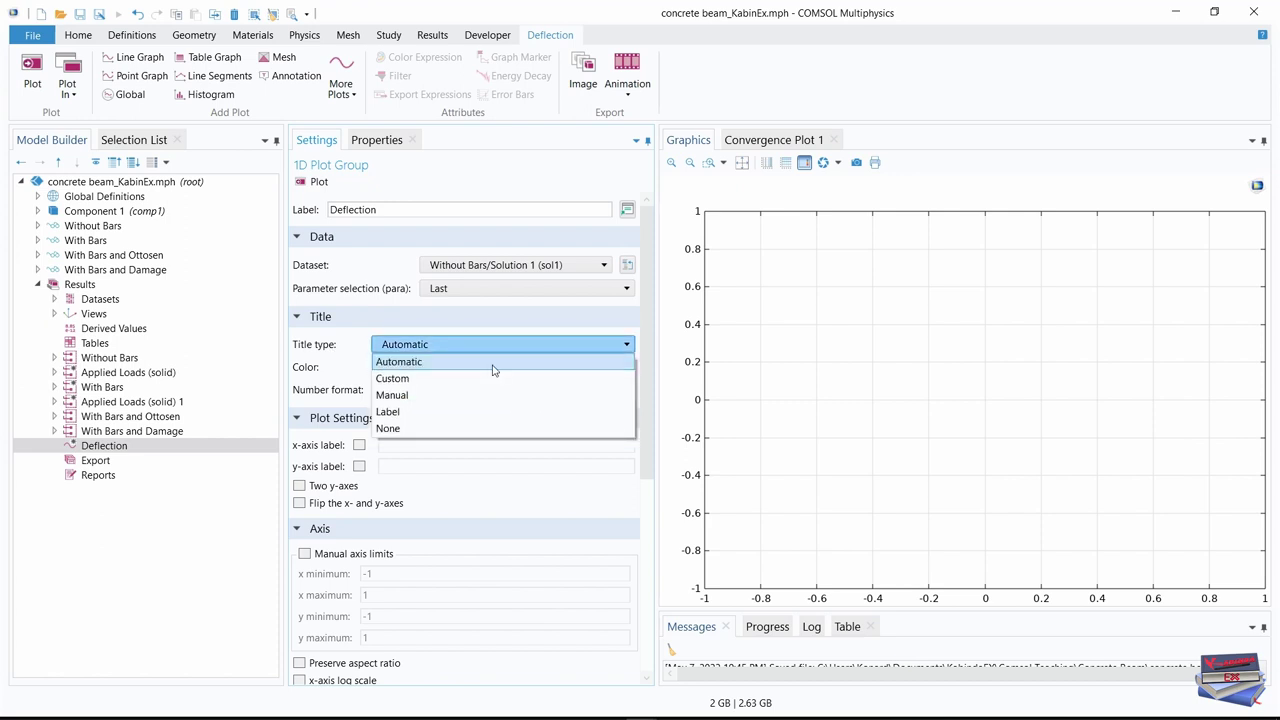
left_click(420, 396)
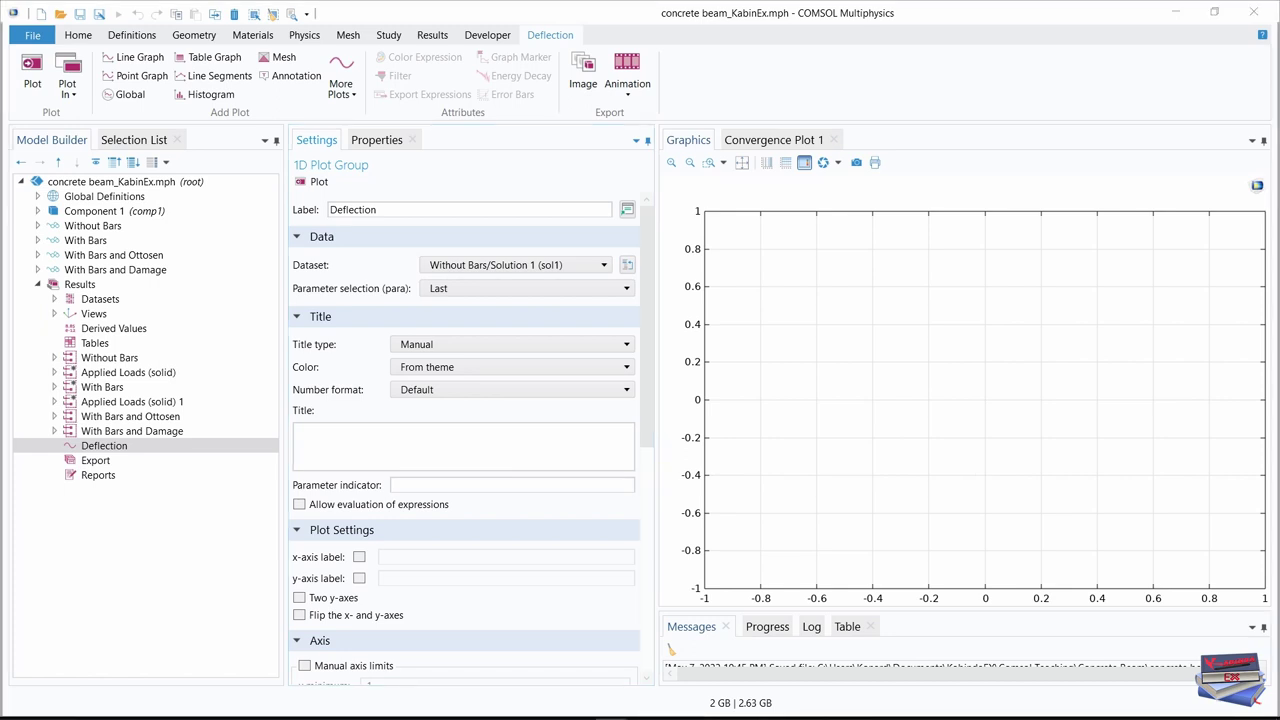
left_click(405, 435)
type("Deflection of the beam")
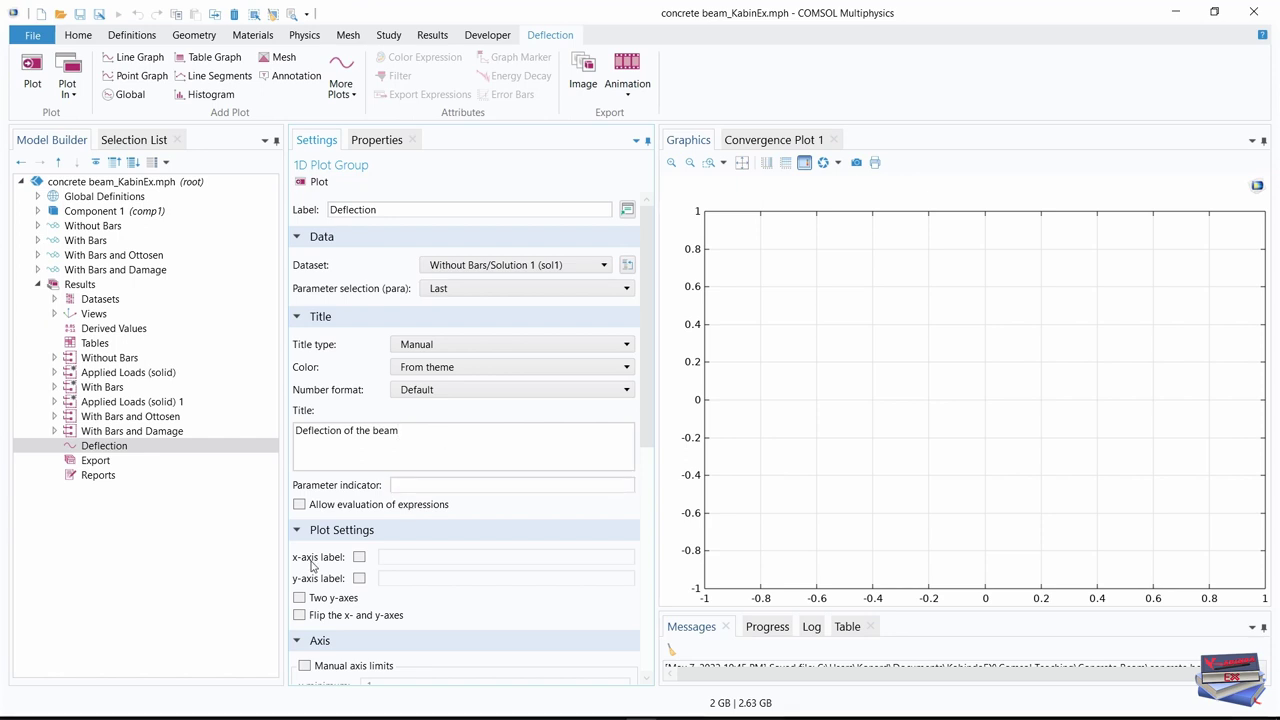
Enable custom axis labels for the Deflection group: "Position on X-axis" for x and "Deflection (mm)" for y
left_click(358, 559)
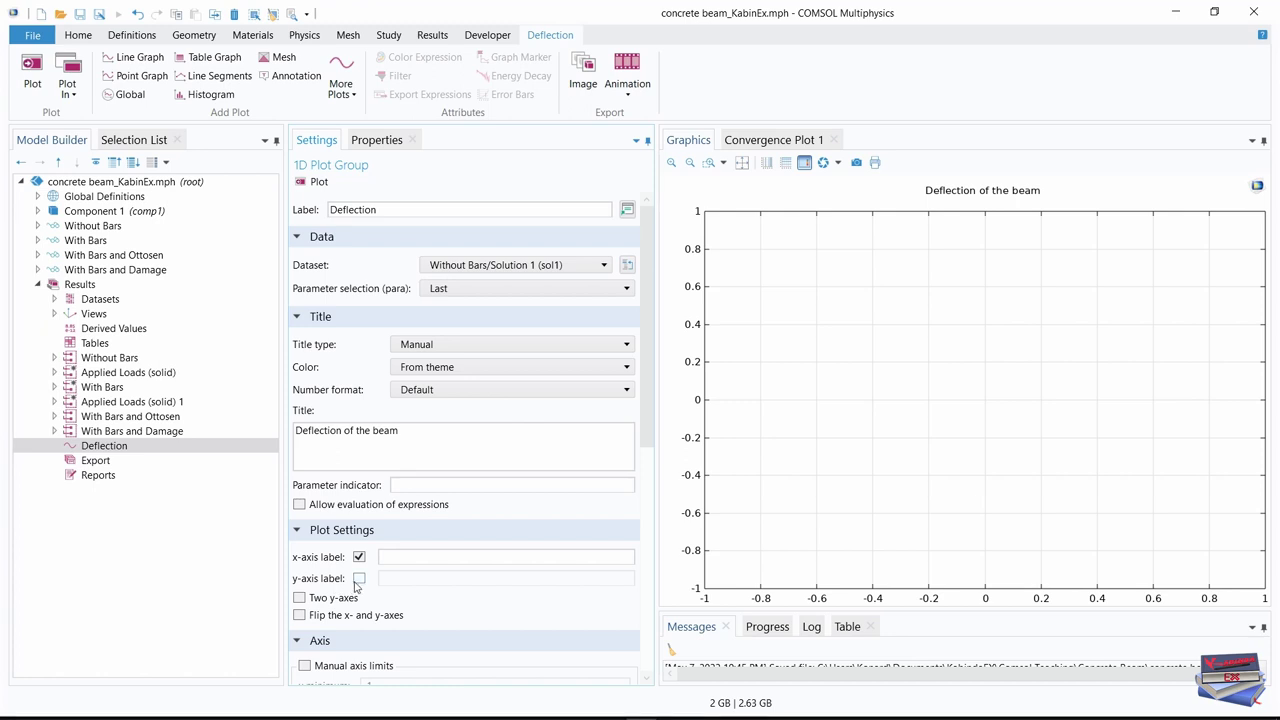
left_click(359, 580)
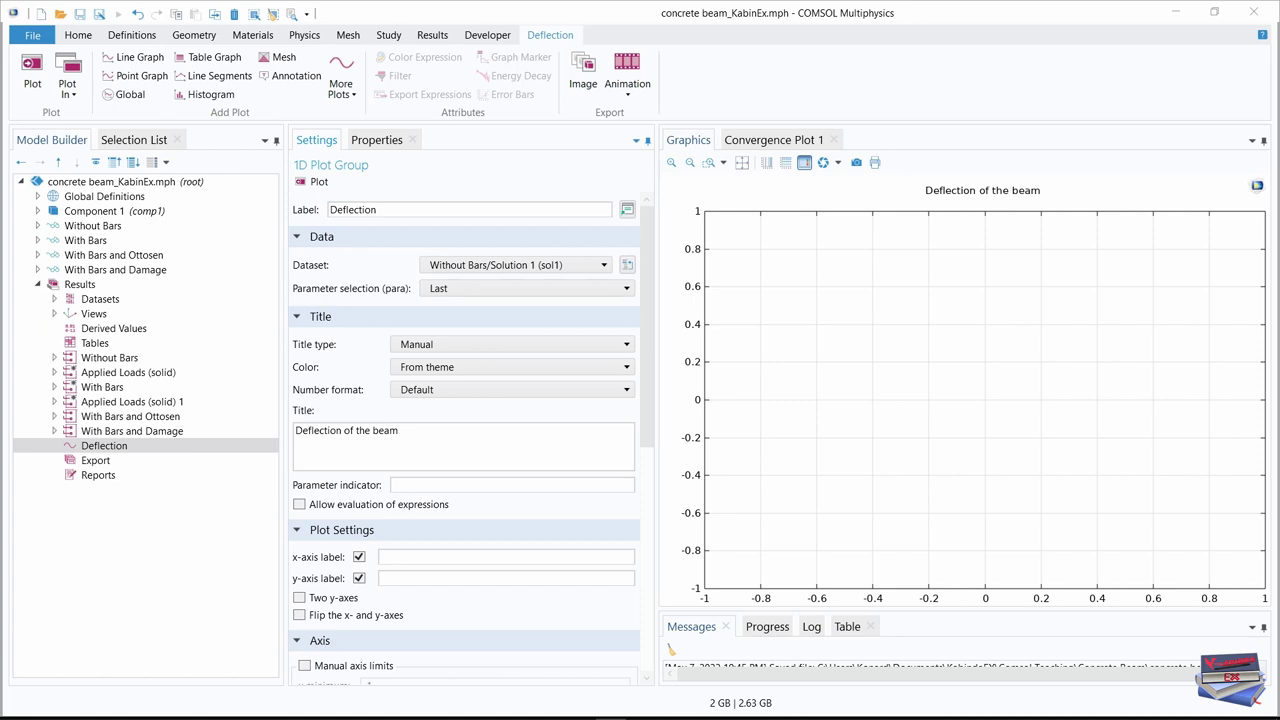
left_click(410, 557)
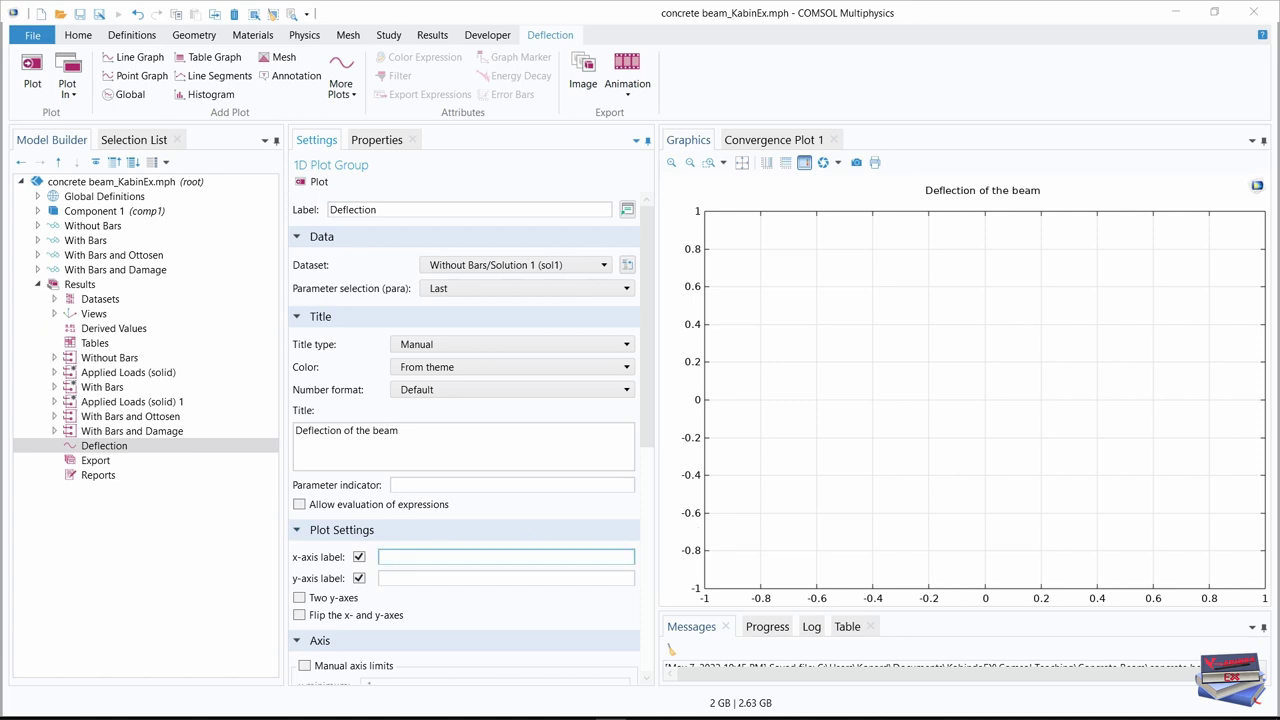
type("Position on X-axis")
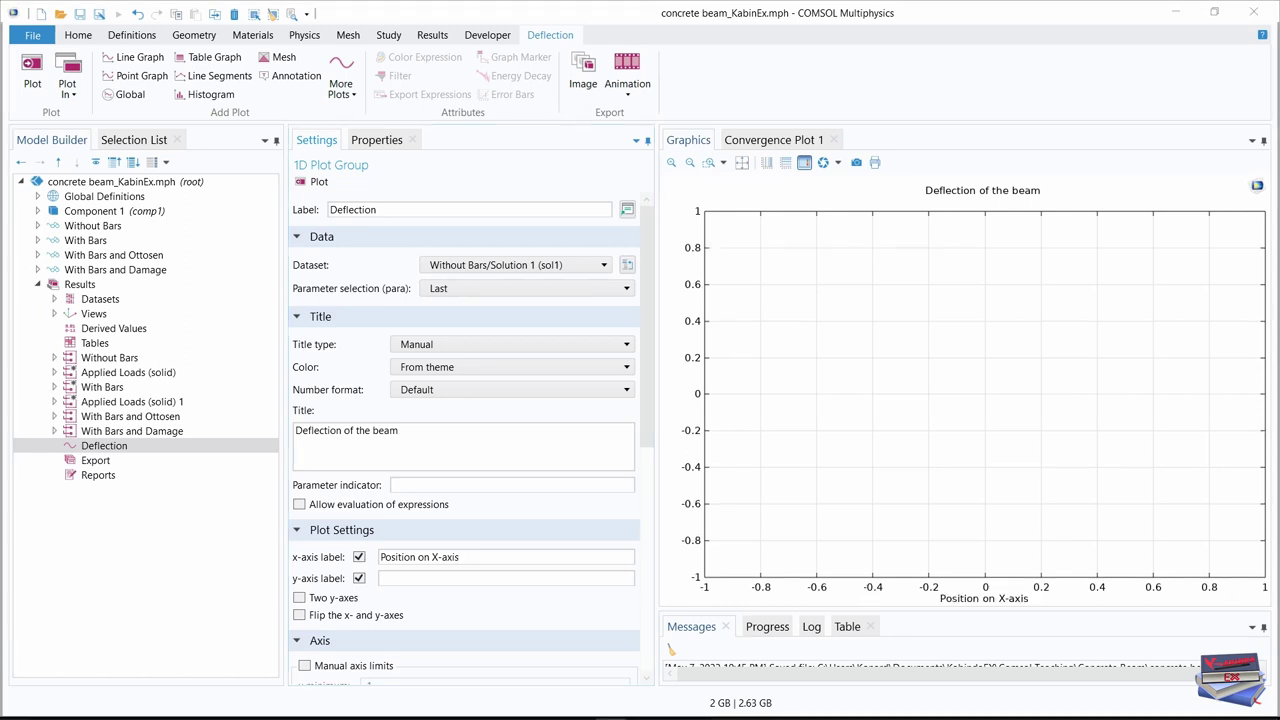
left_click(408, 580)
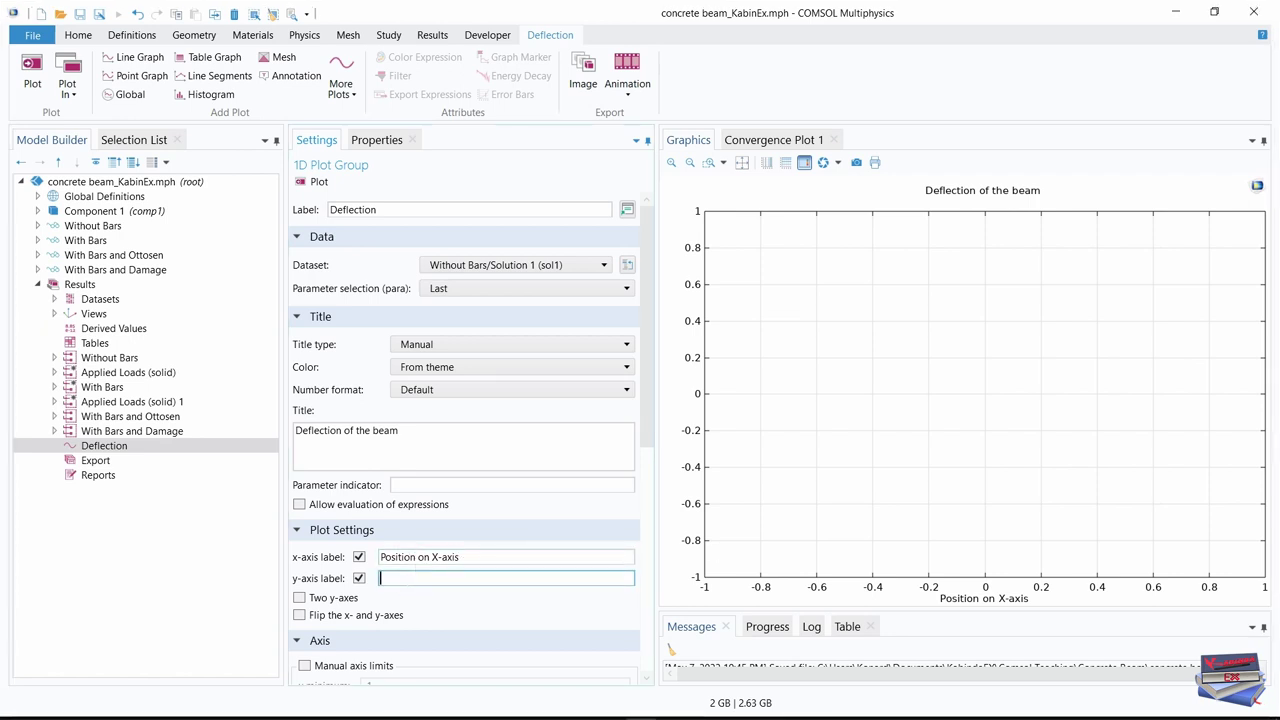
type("Deflection (mm)")
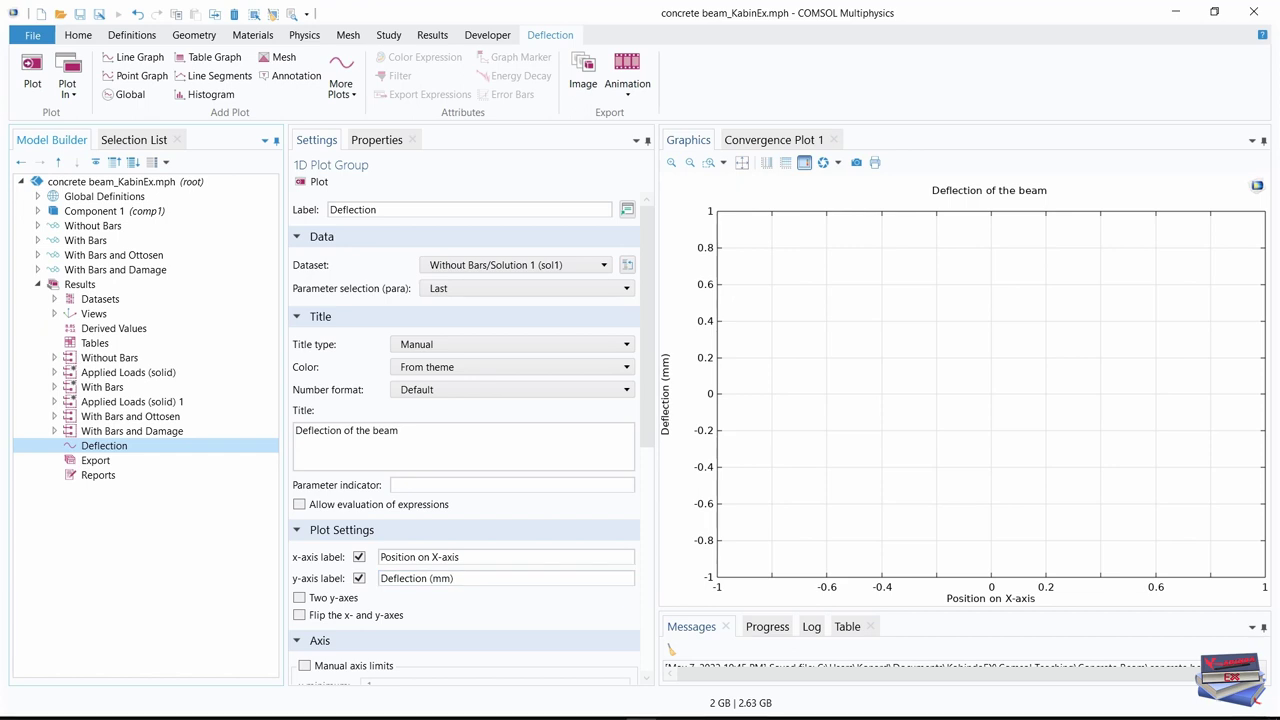
Add a line graph to the Deflection group and set its dataset to Without Bars/Solution 1 (sol1)
right_click(110, 452)
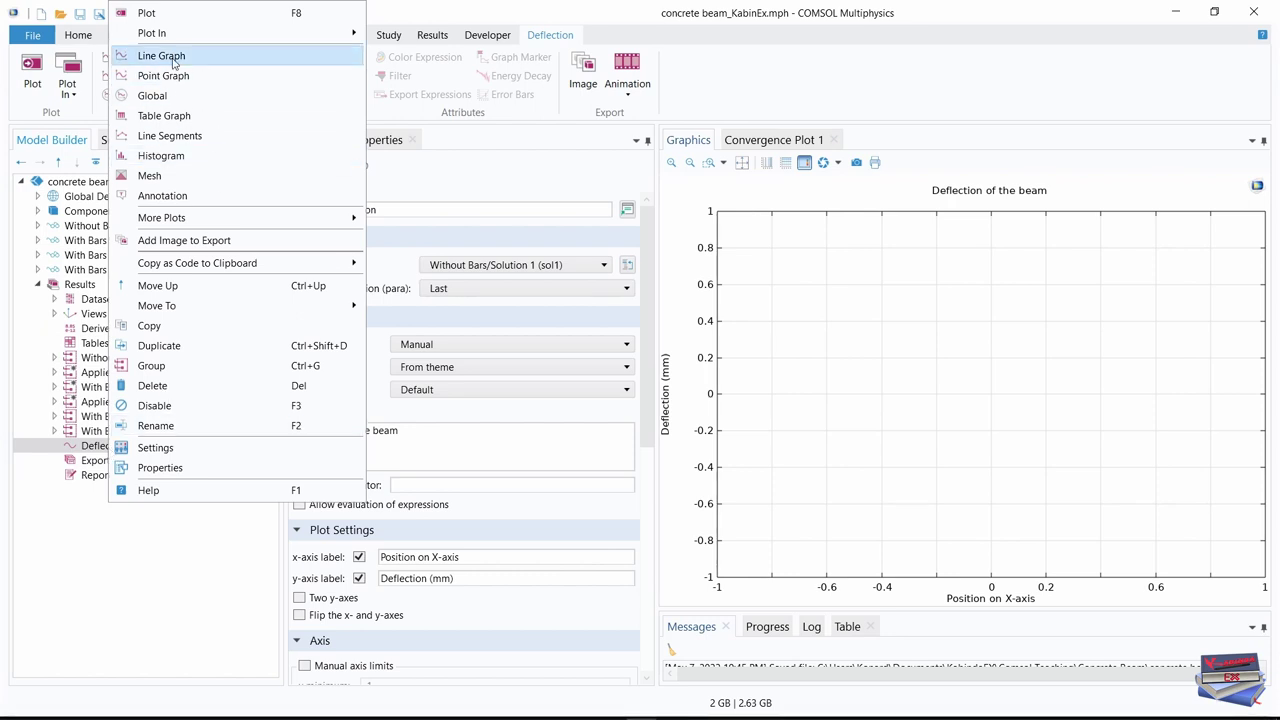
key("Escape")
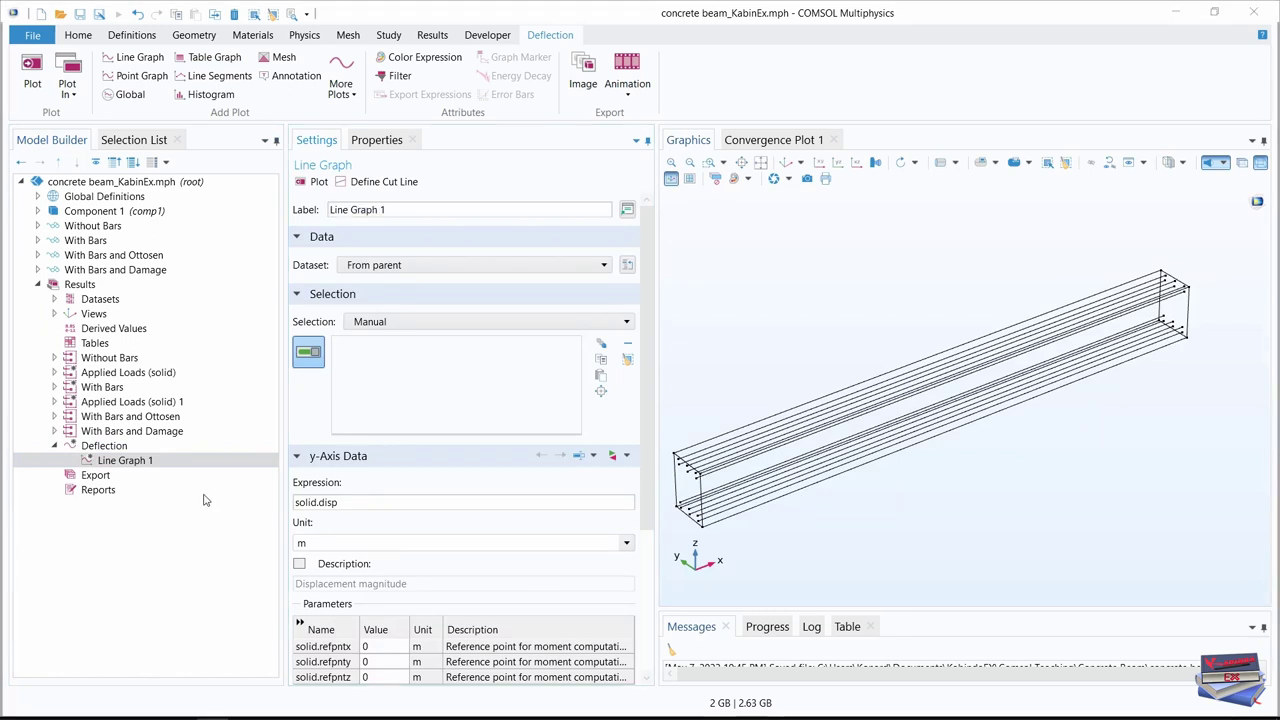
left_click(127, 462)
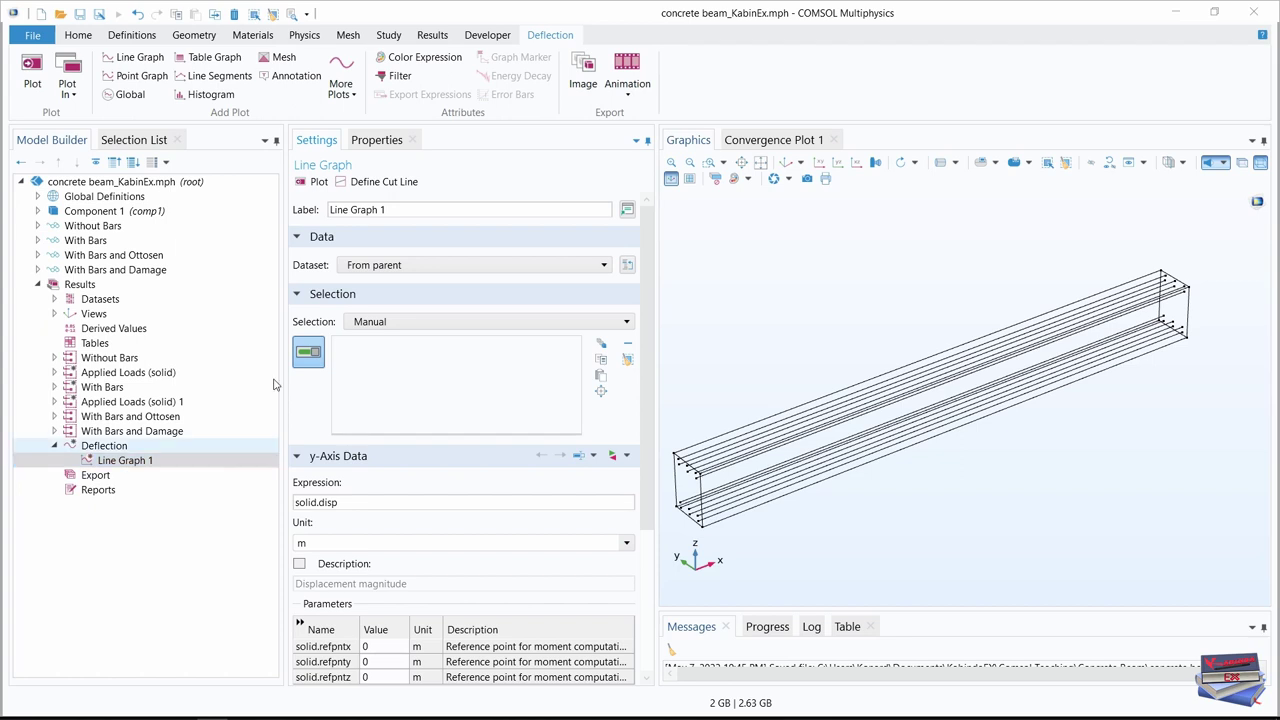
left_click(483, 265)
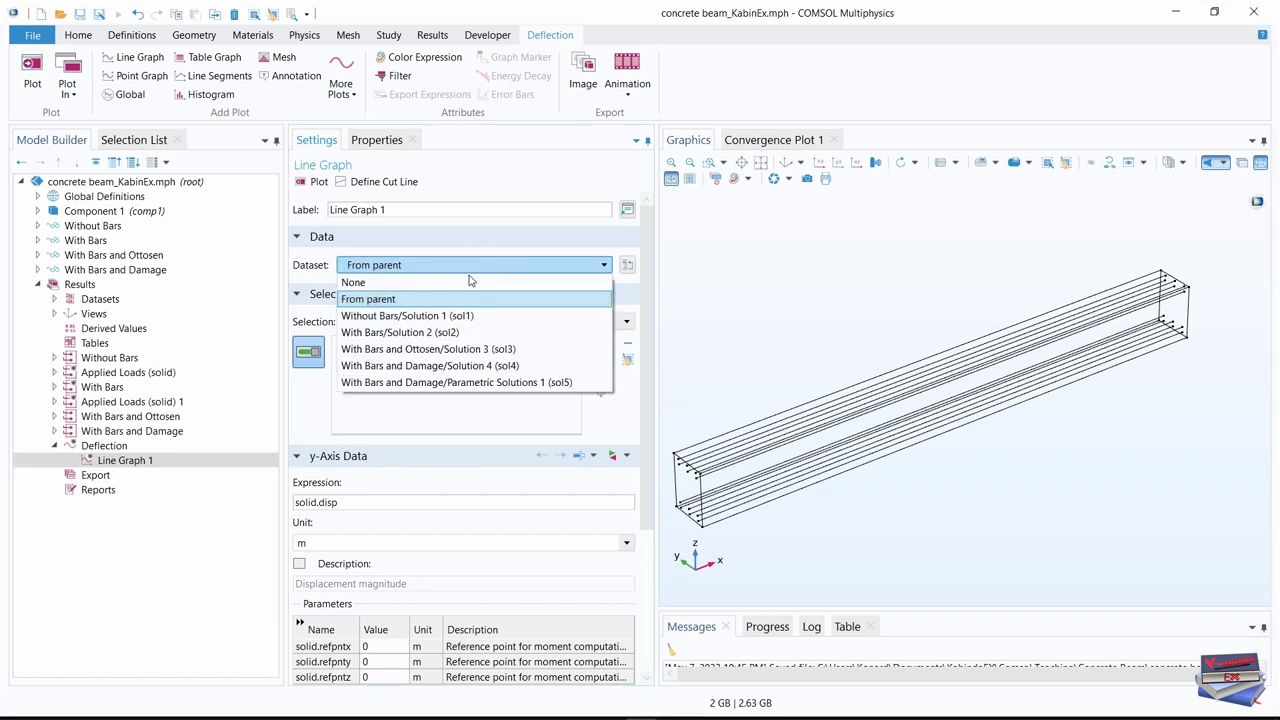
left_click(422, 320)
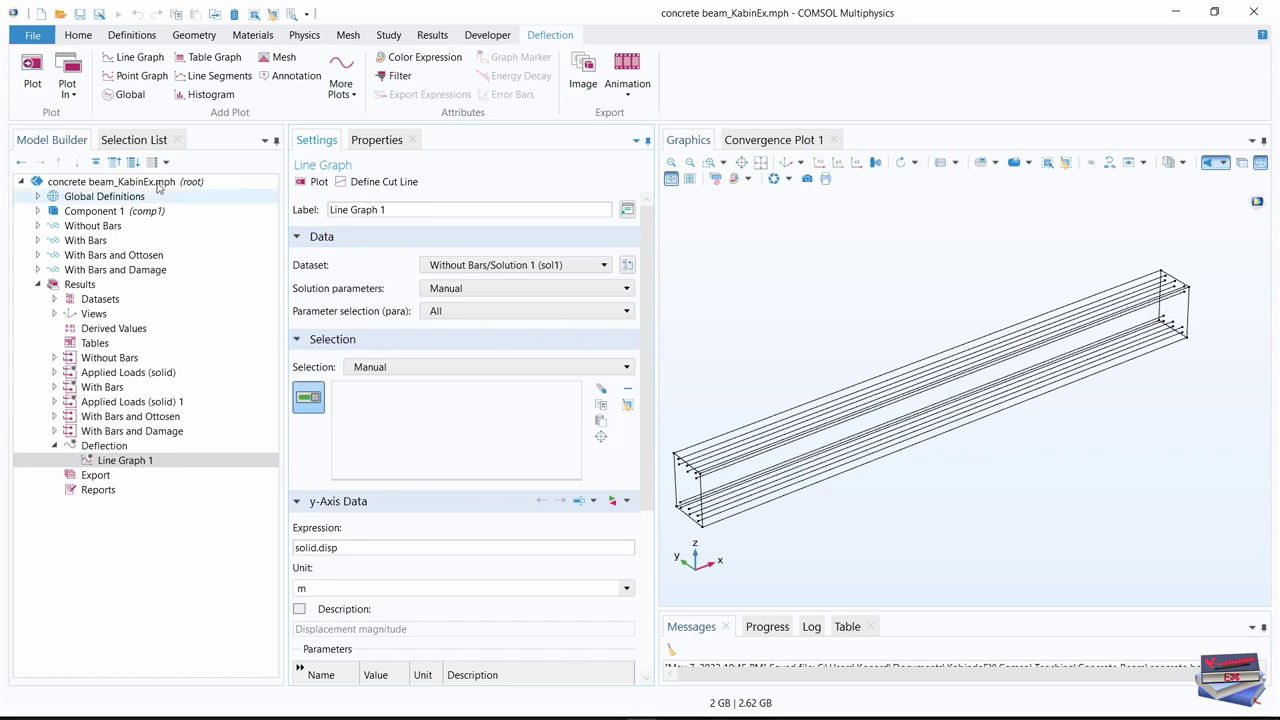
Assign edge 5 of the beam to the line graph and set its parameter selection to Last
left_click(135, 140)
left_click(27, 287)
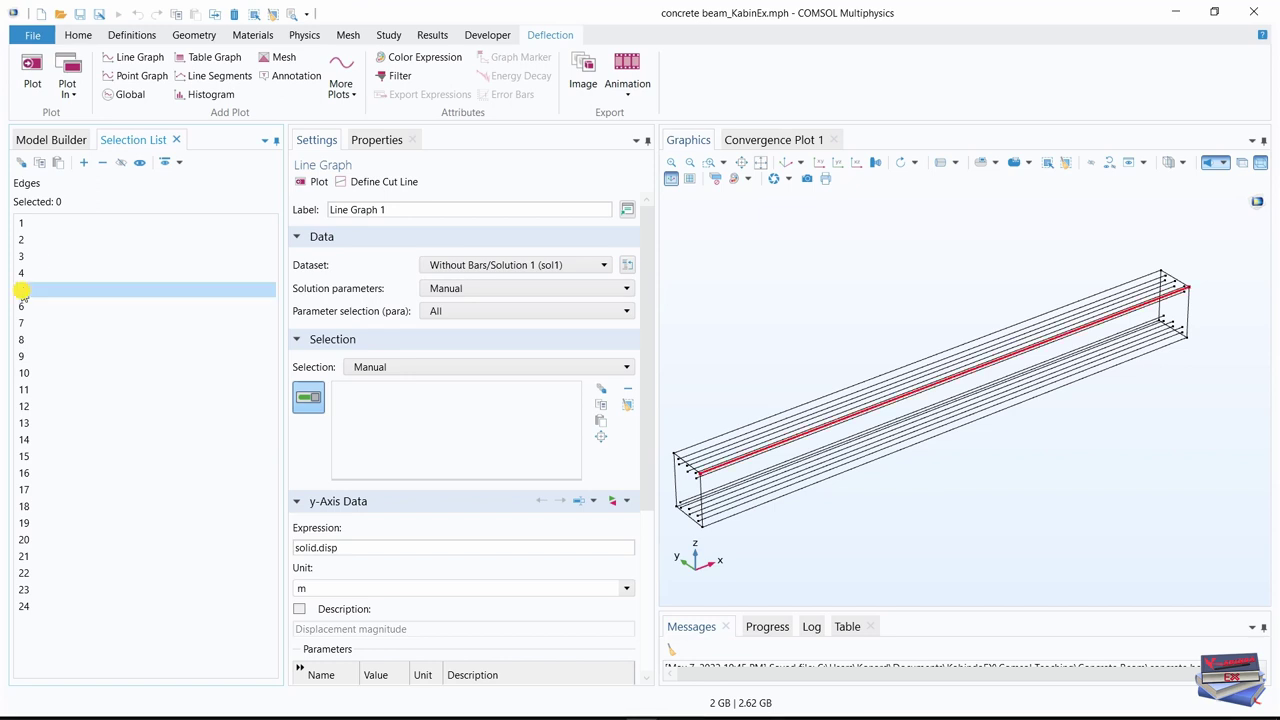
left_click(84, 162)
left_click(47, 142)
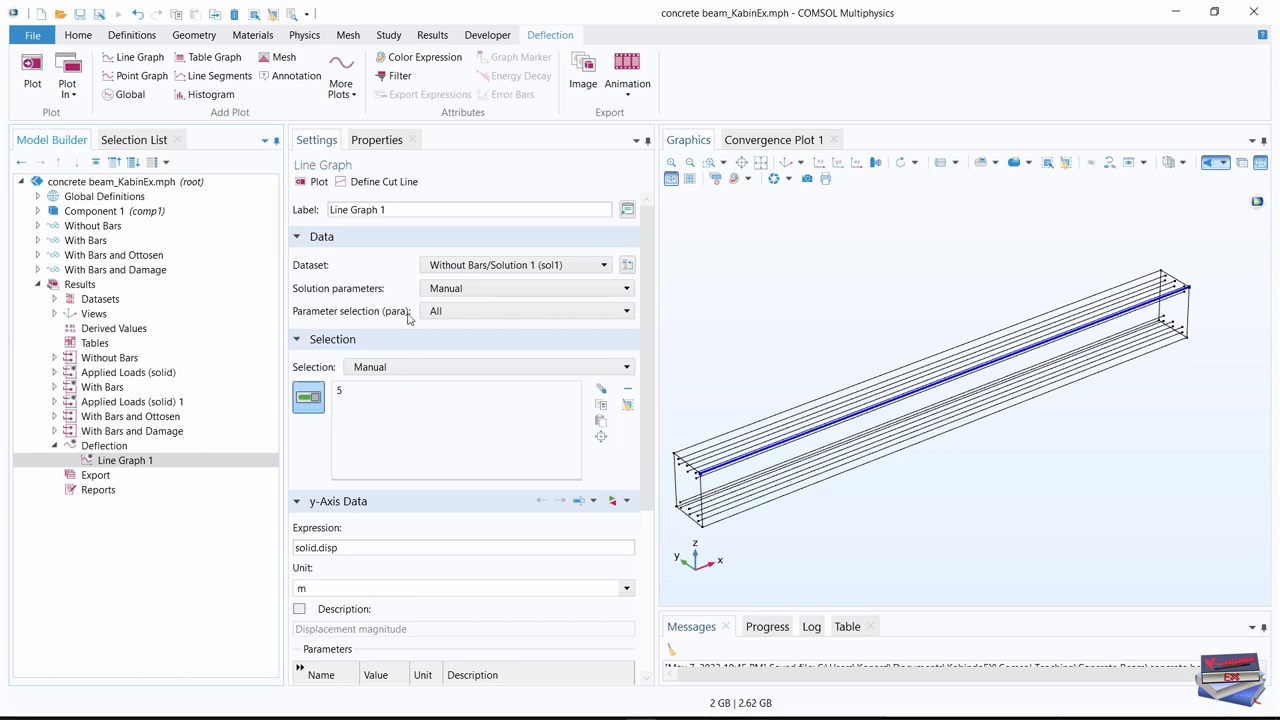
left_click(518, 313)
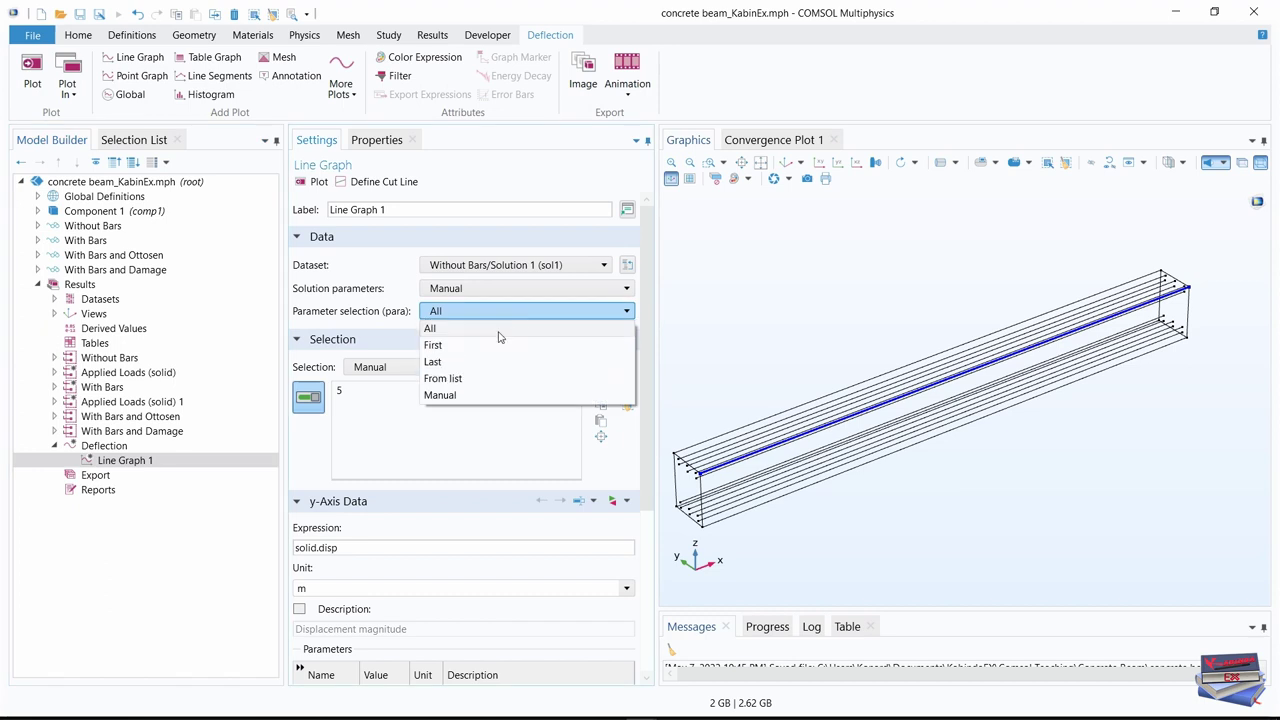
left_click(435, 362)
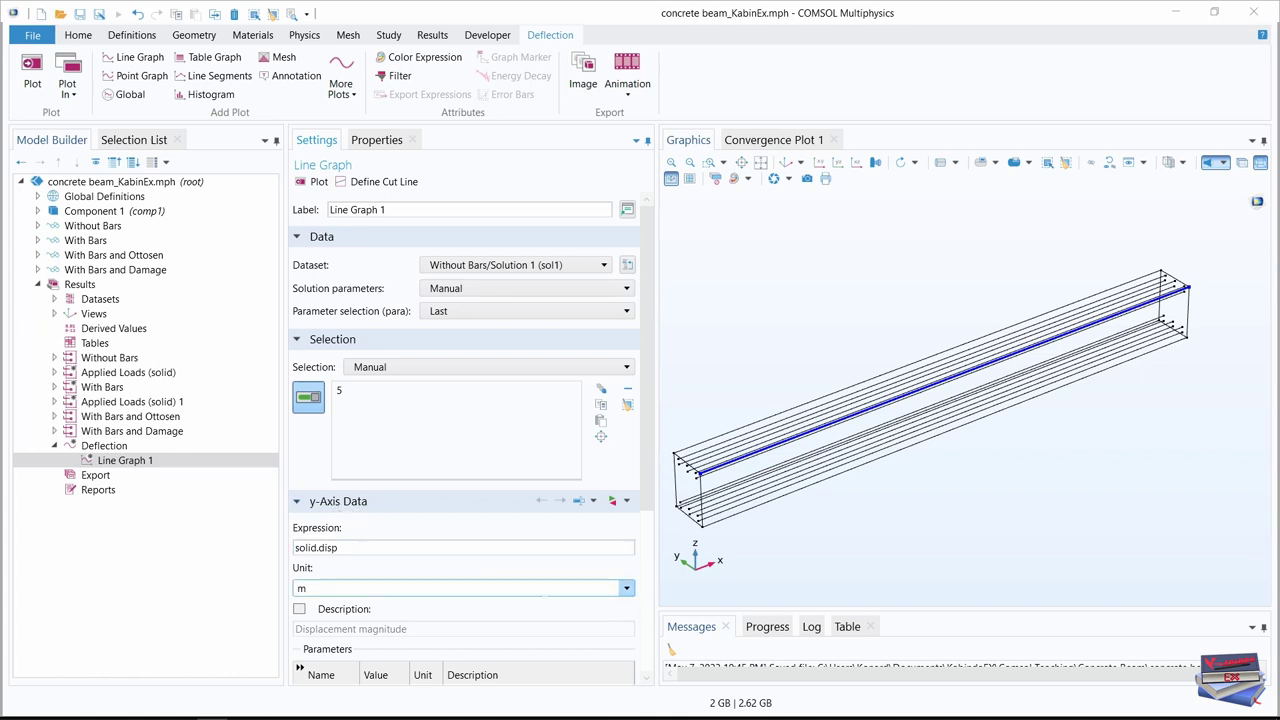
Set the line graph's y-axis data to w, the displacement field's Z component, with mm as the unit
left_click(623, 588)
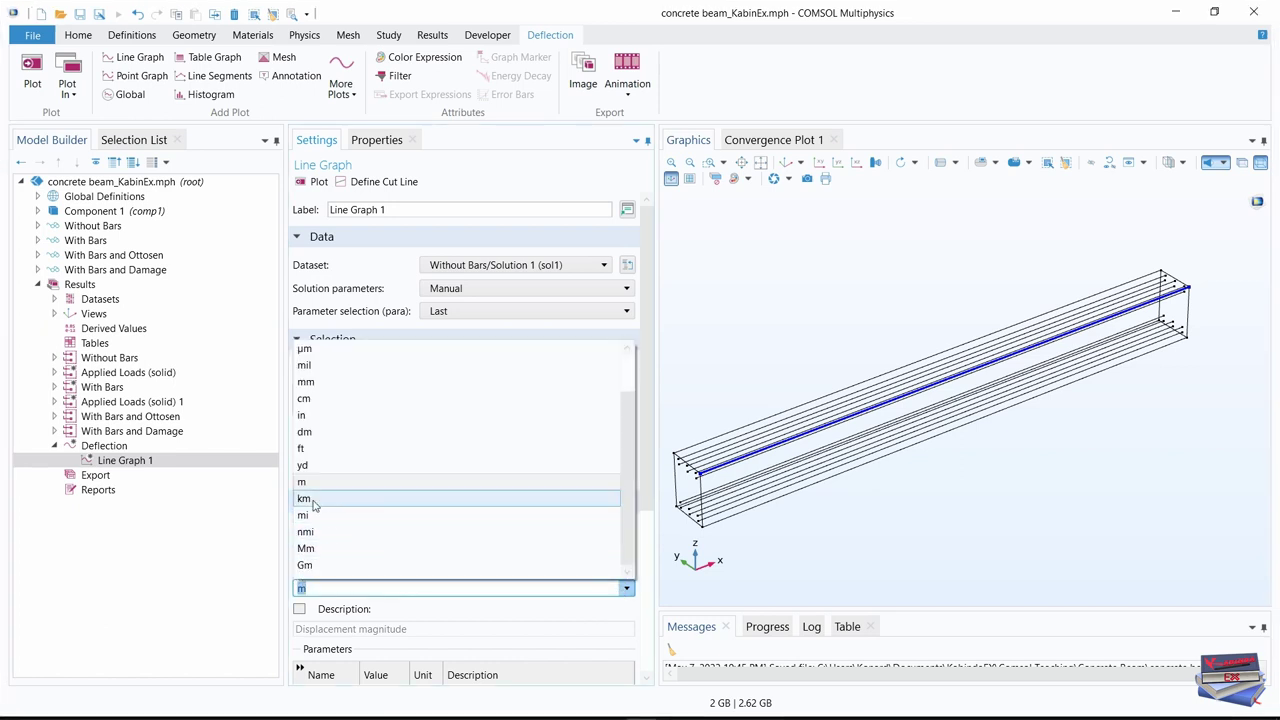
left_click(305, 381)
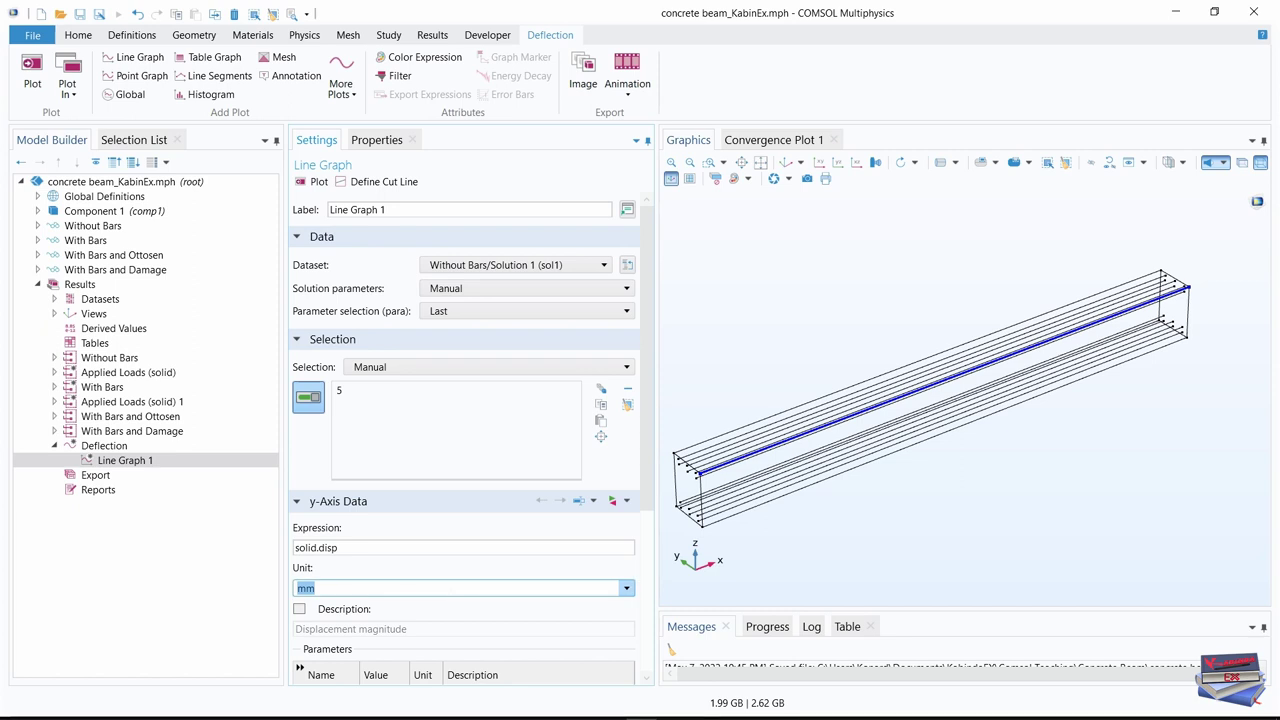
left_click(612, 502)
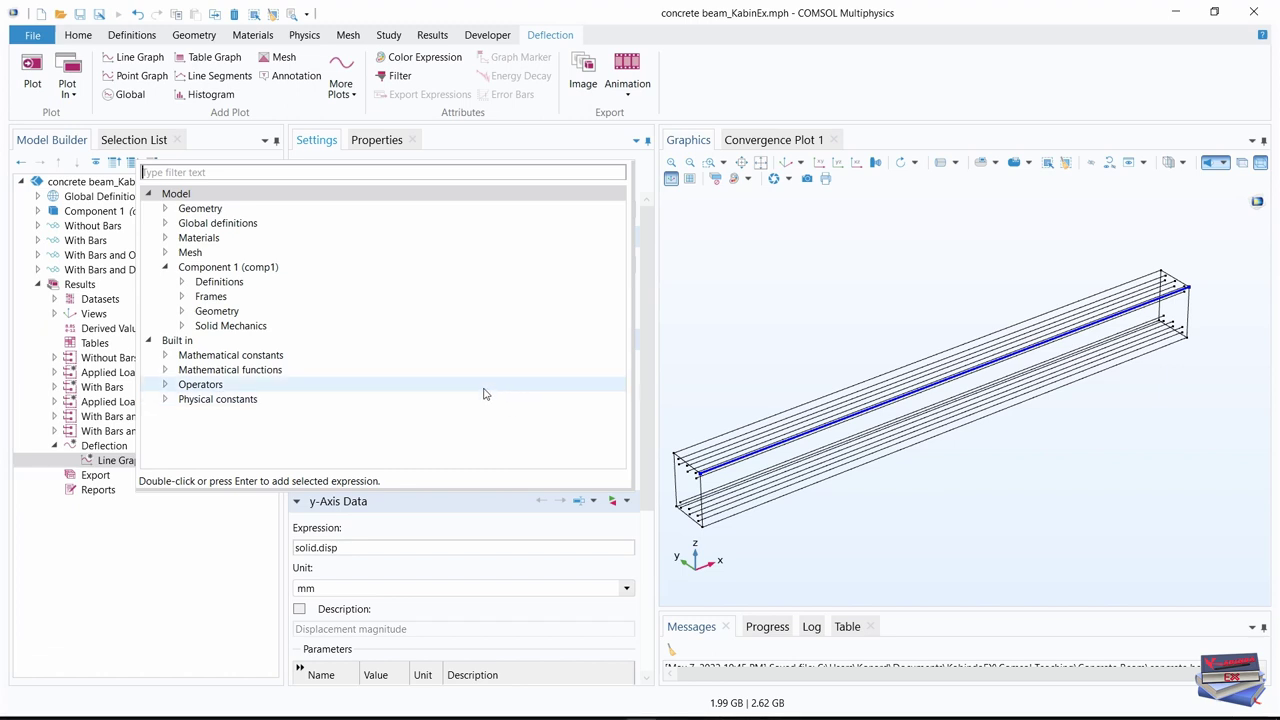
left_click(182, 326)
scroll(226, 360, "down", 1)
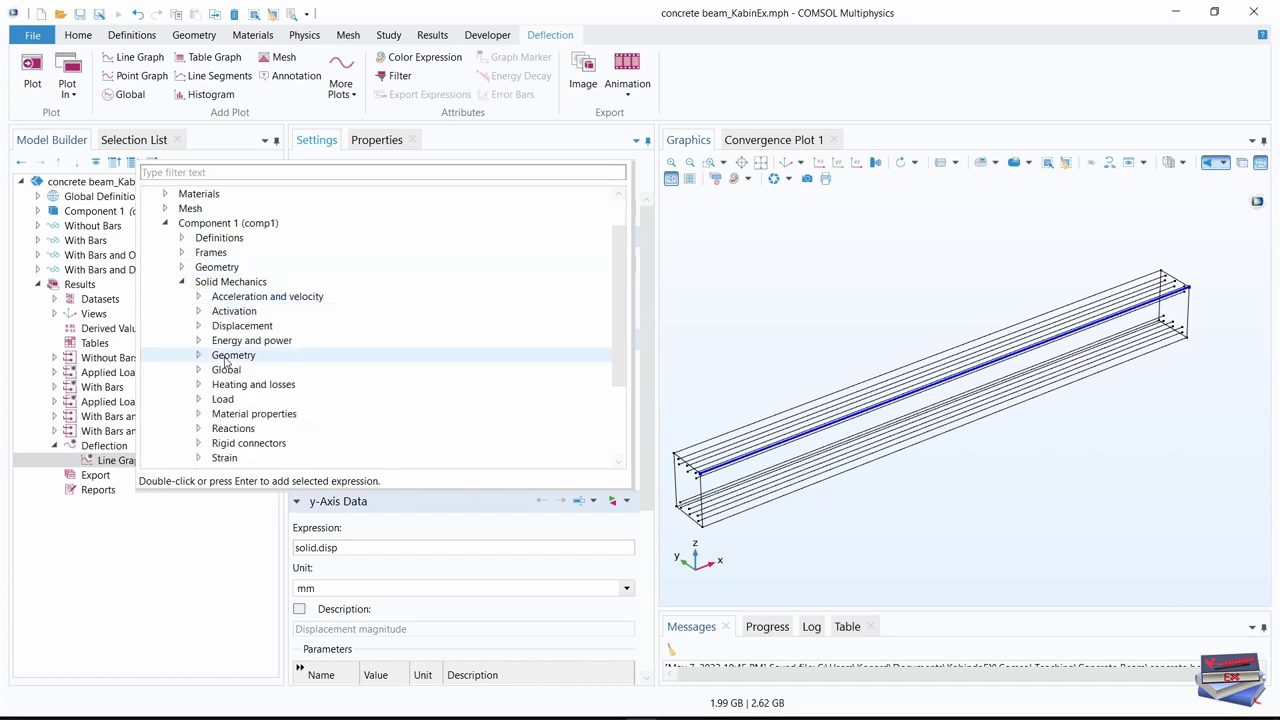
left_click(207, 327)
left_click(199, 327)
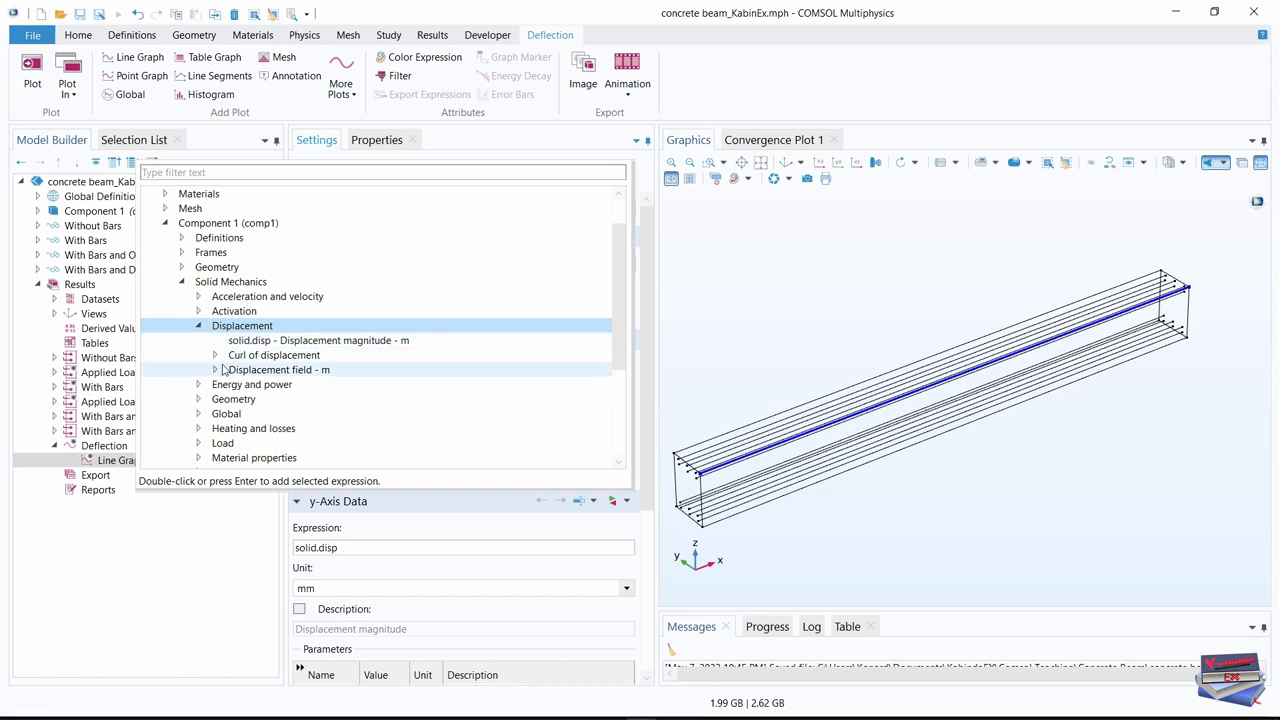
left_click(216, 371)
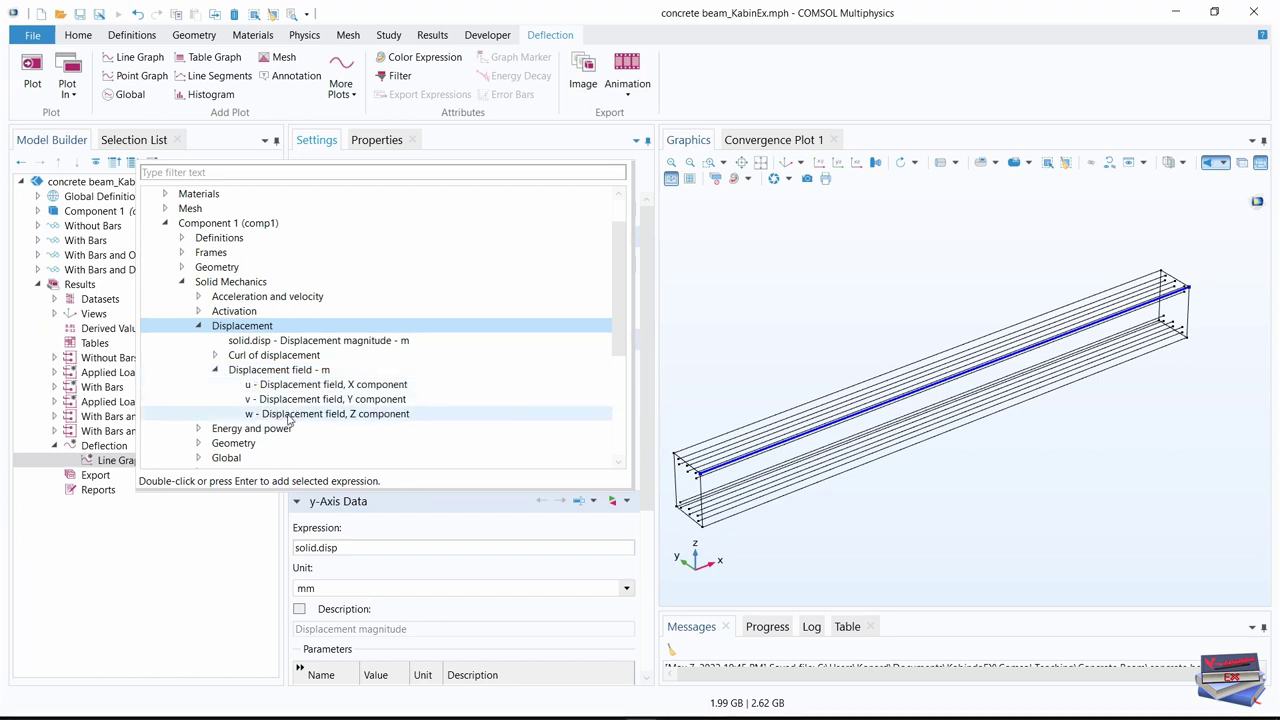
double_click(289, 415)
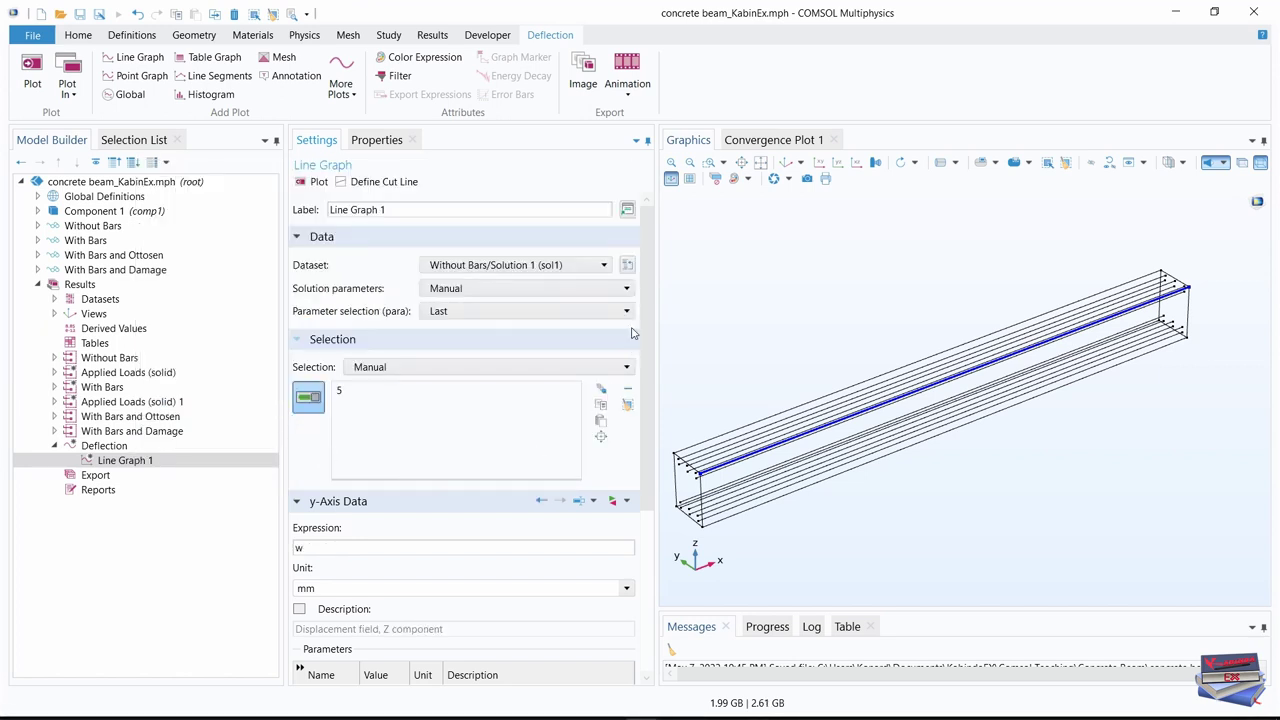
Set the line graph's x-axis parameter to Expression and enter X as the expression
left_click_drag(636, 335, 634, 423)
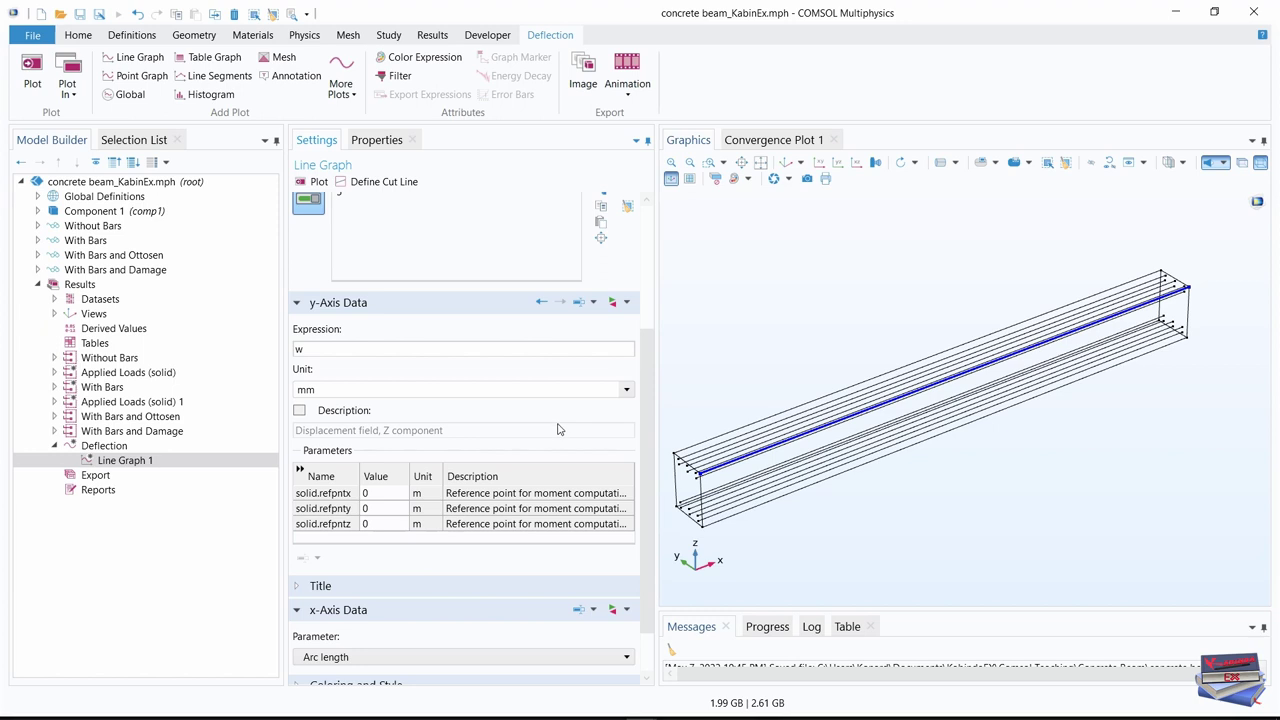
left_click_drag(643, 393, 643, 438)
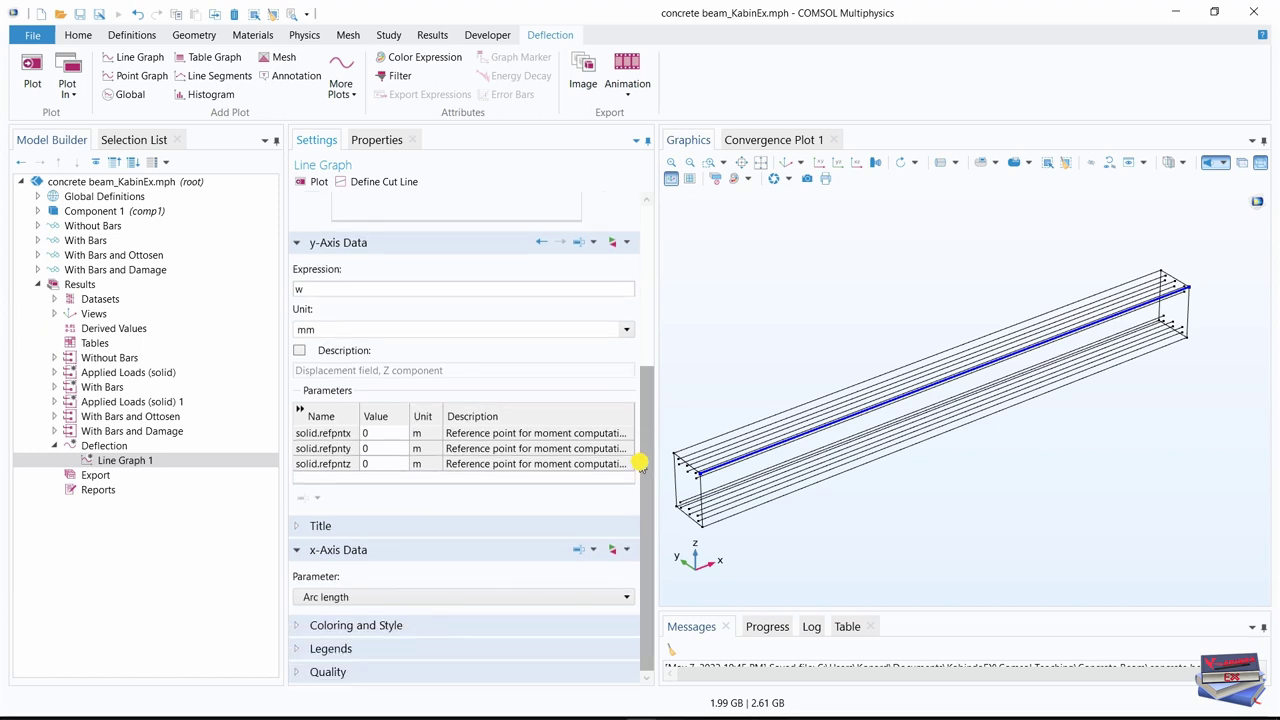
left_click(298, 550)
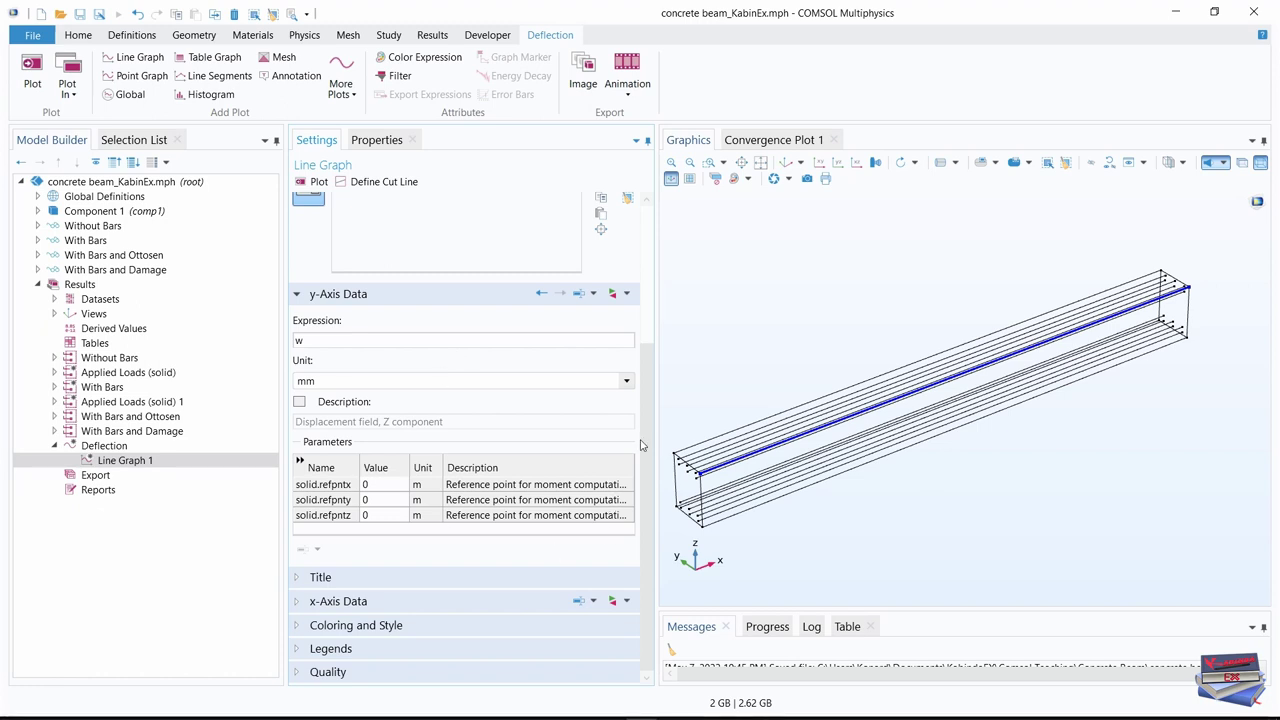
left_click(296, 601)
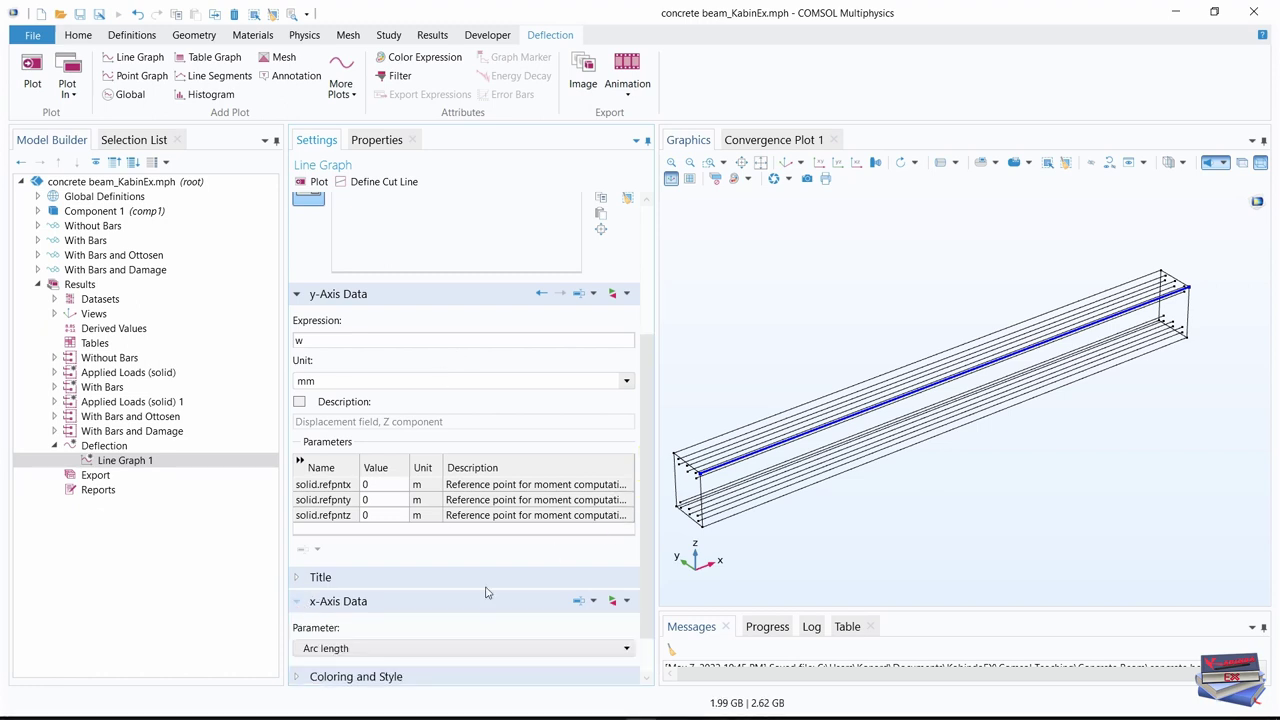
left_click_drag(645, 480, 640, 514)
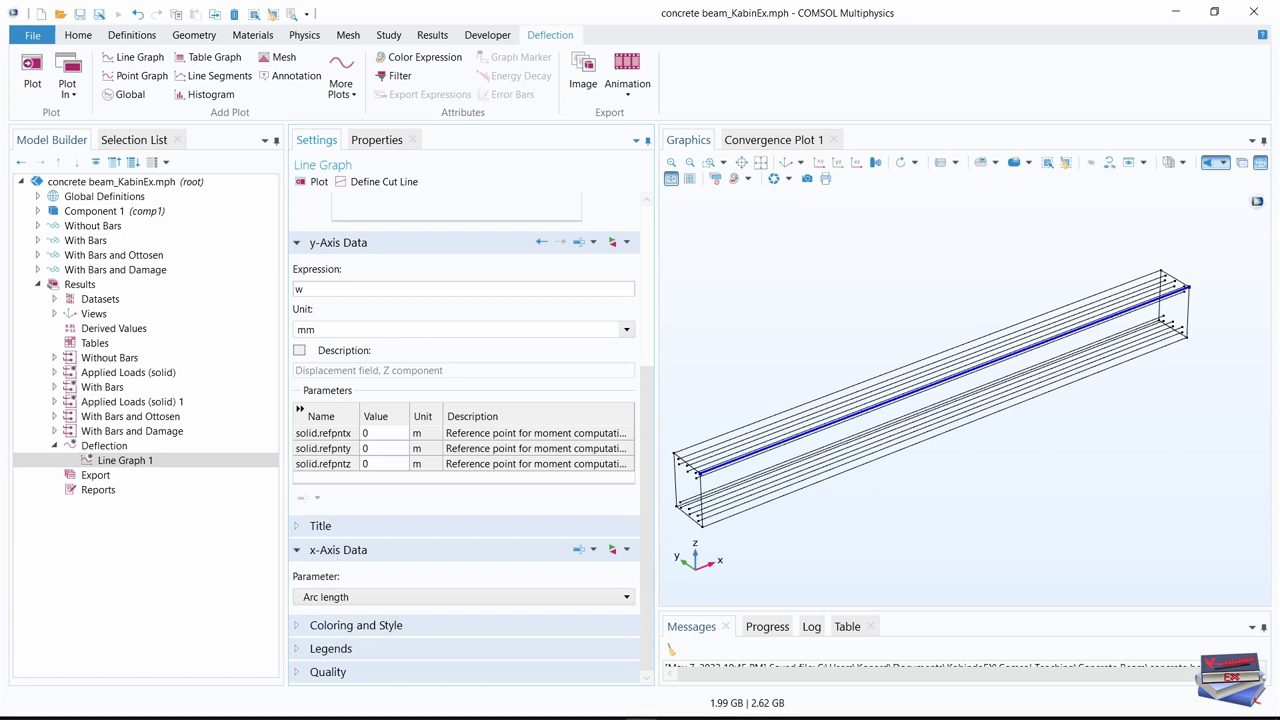
left_click(446, 604)
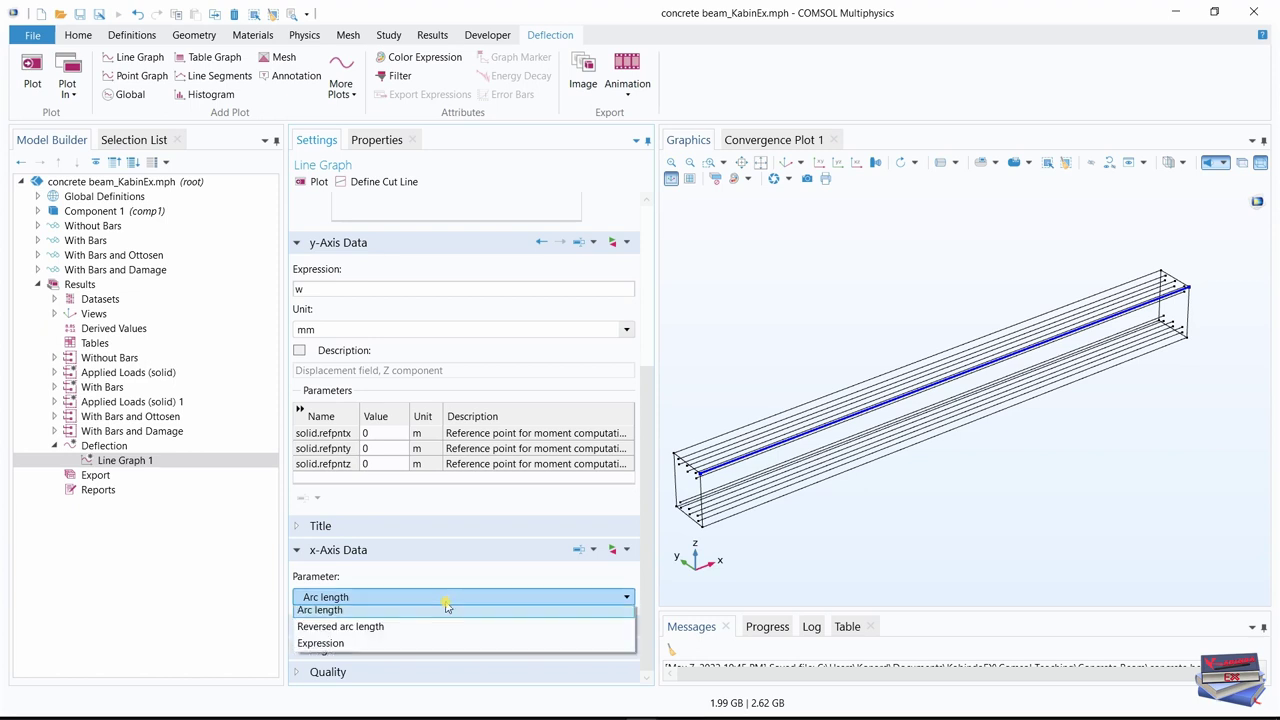
left_click(358, 644)
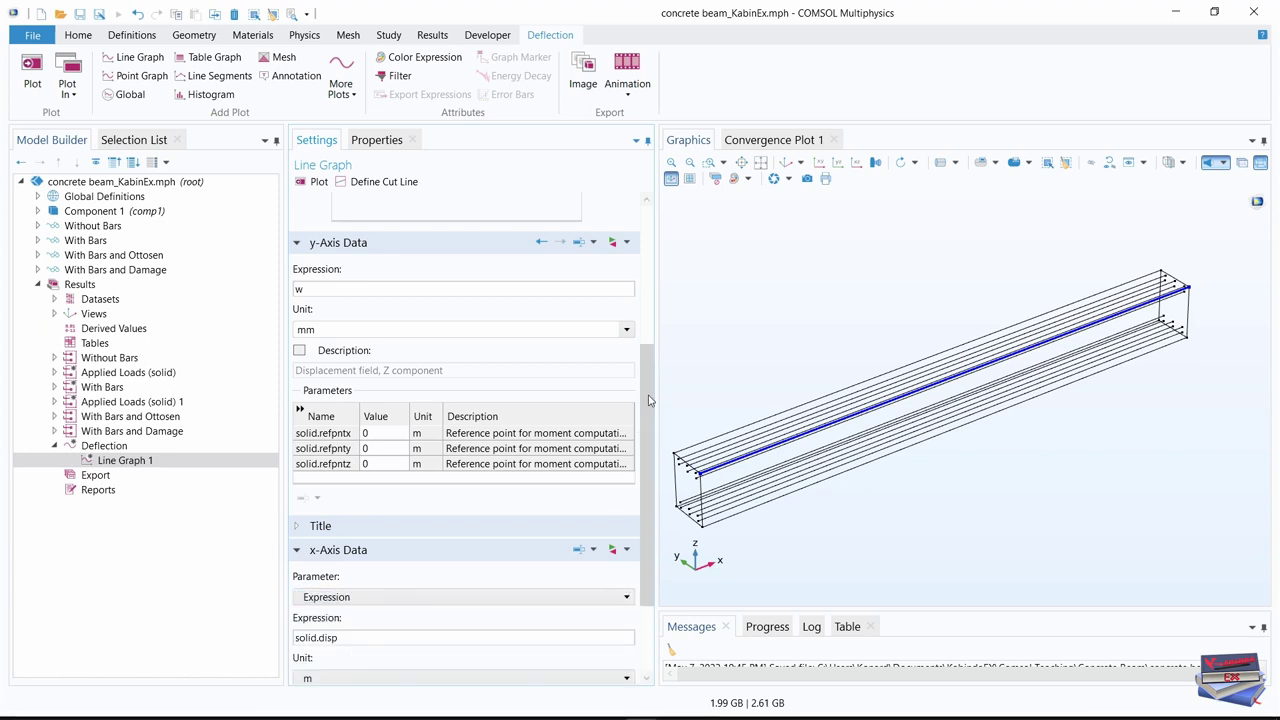
scroll(646, 497, "down", 3)
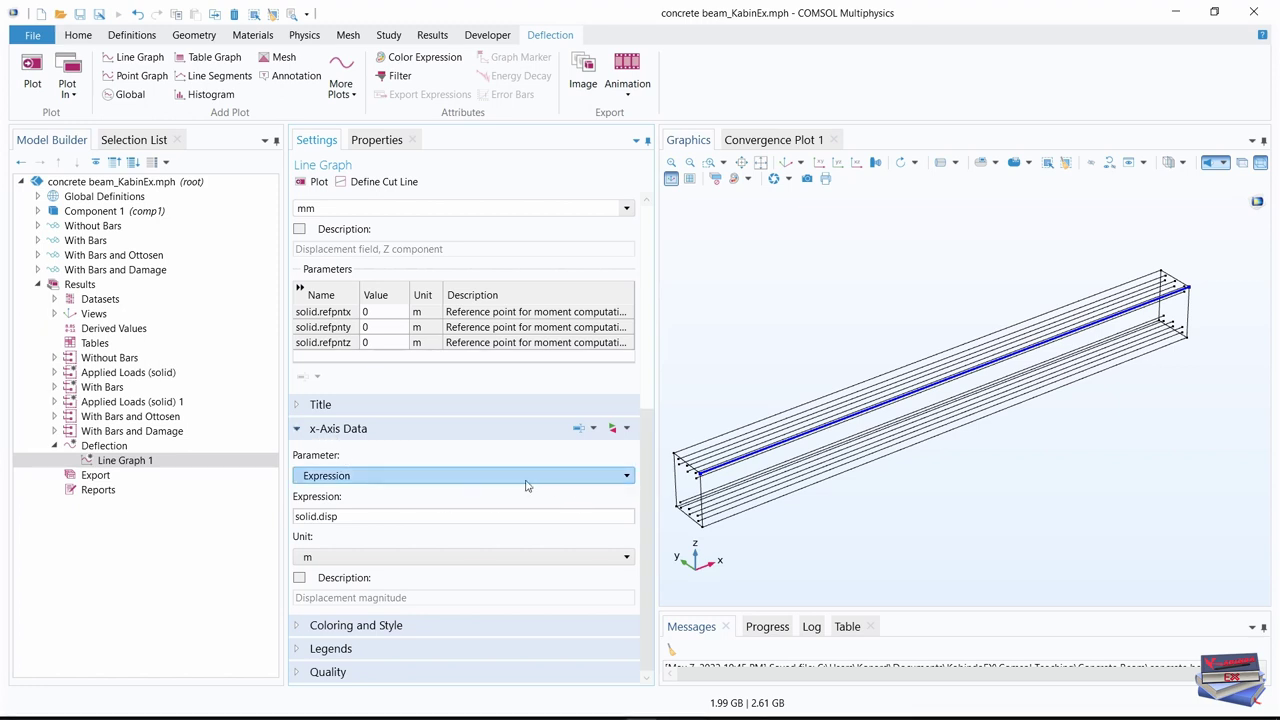
left_click(626, 477)
left_click(627, 477)
left_click(402, 516)
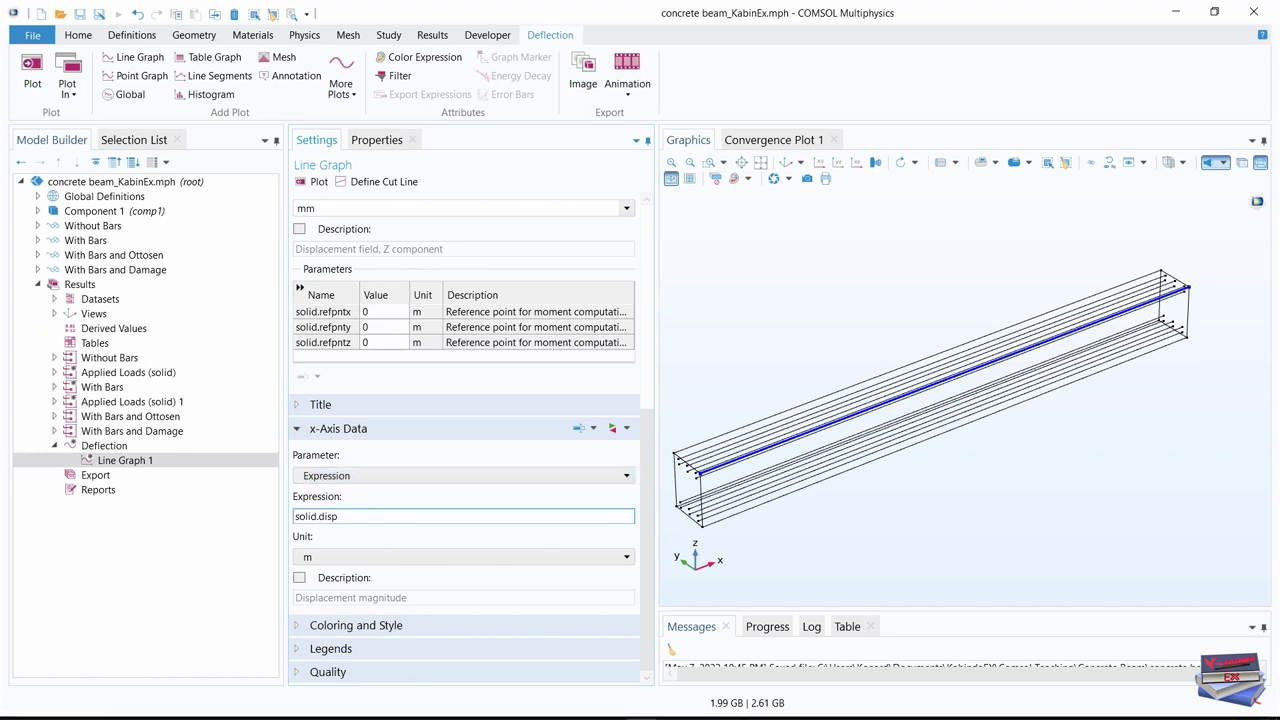
left_click_drag(347, 516, 285, 516)
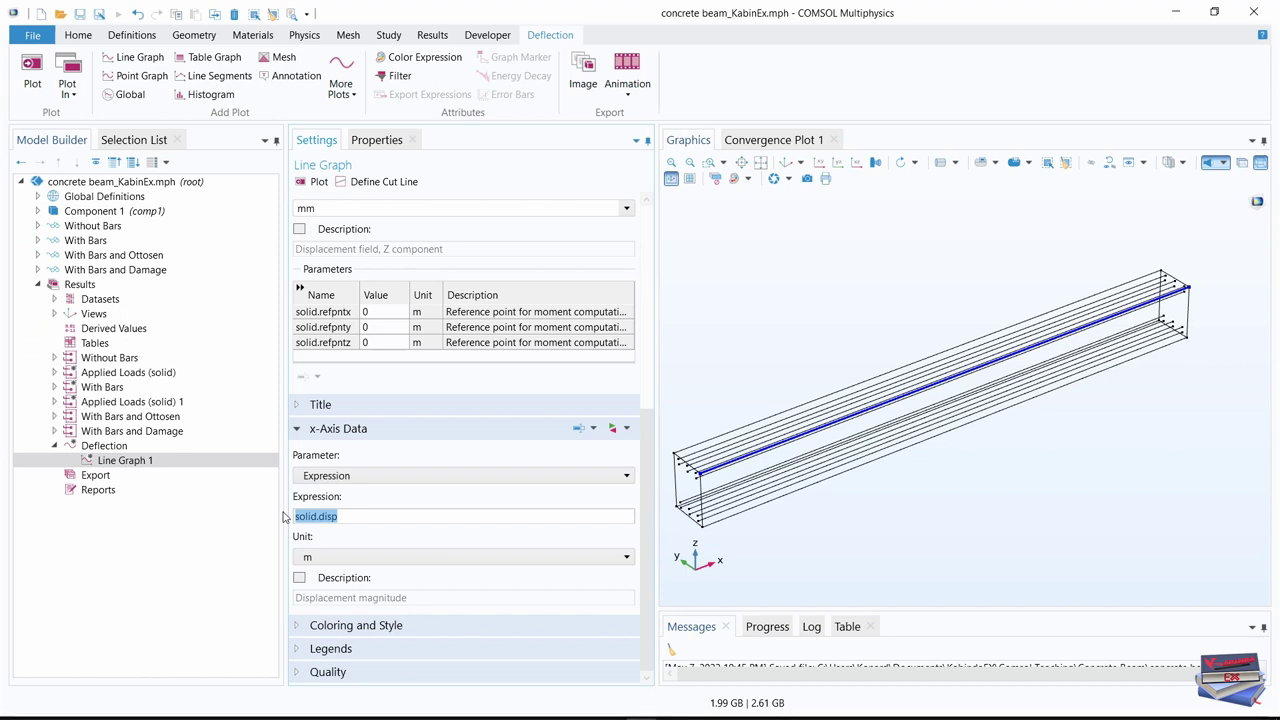
type("x")
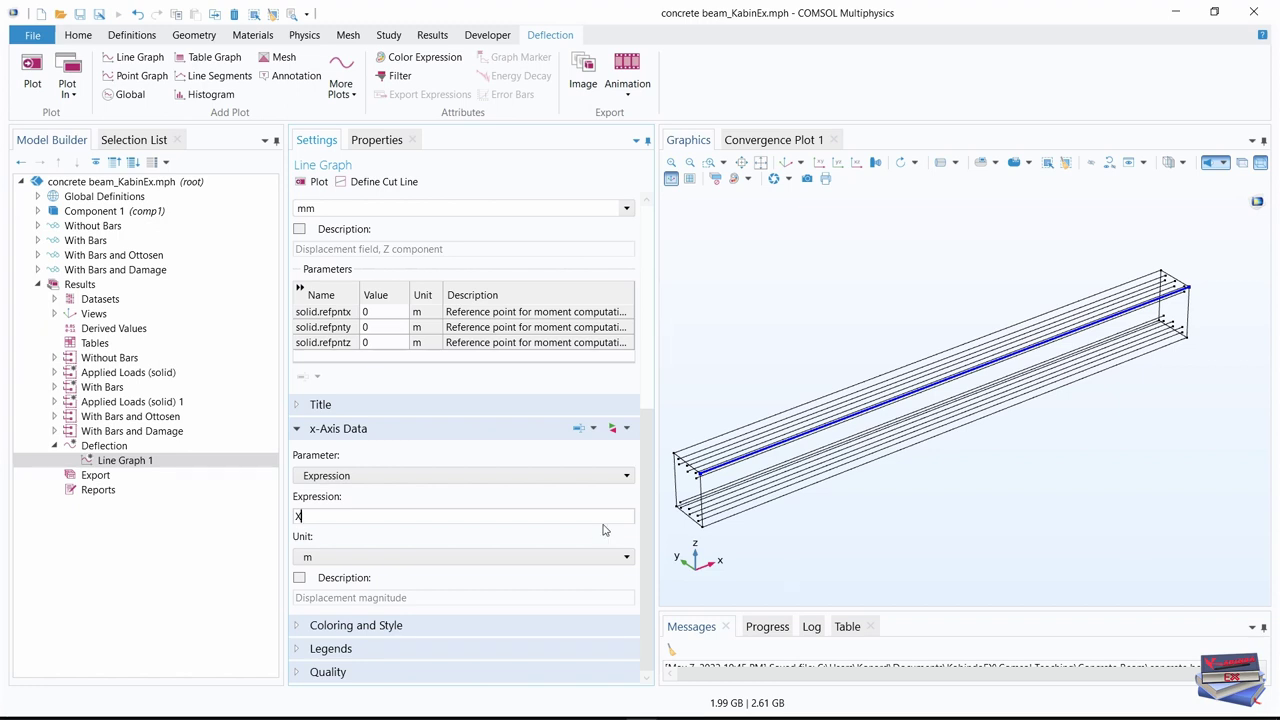
left_click(646, 471)
left_click(476, 593)
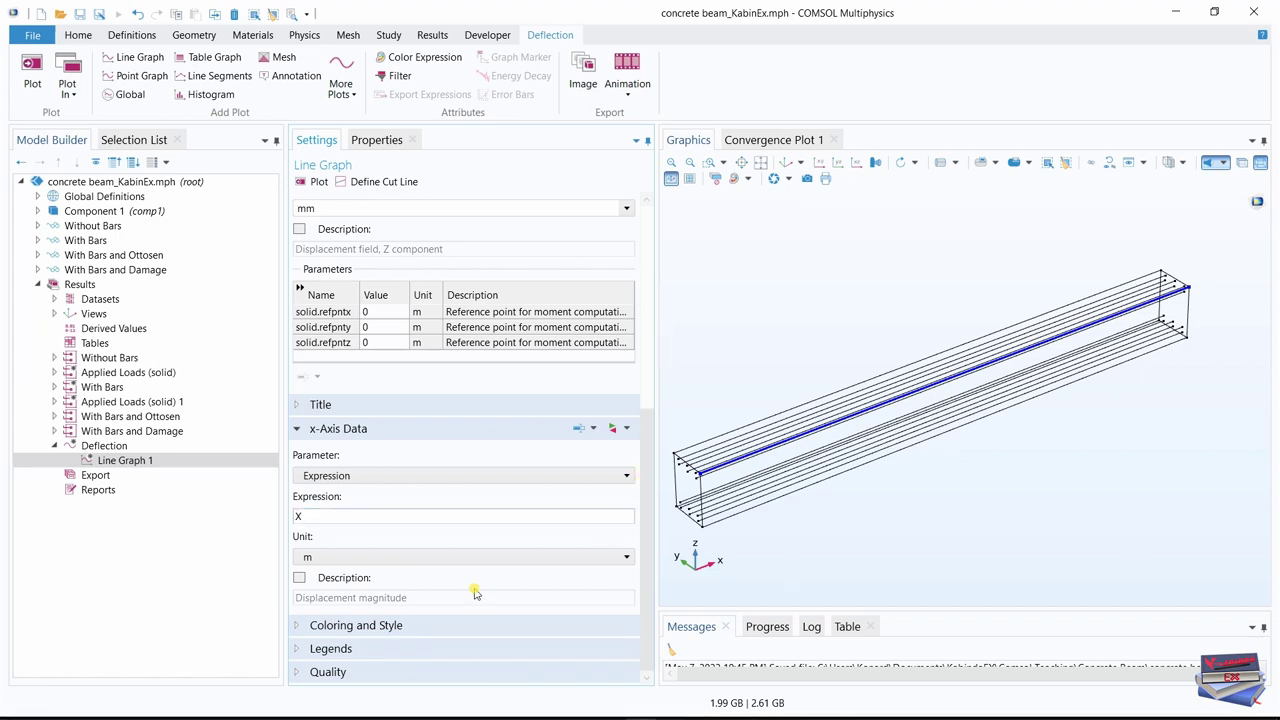
Turn on the legends for the line graph
left_click(310, 649)
left_click_drag(650, 460, 626, 569)
left_click(299, 493)
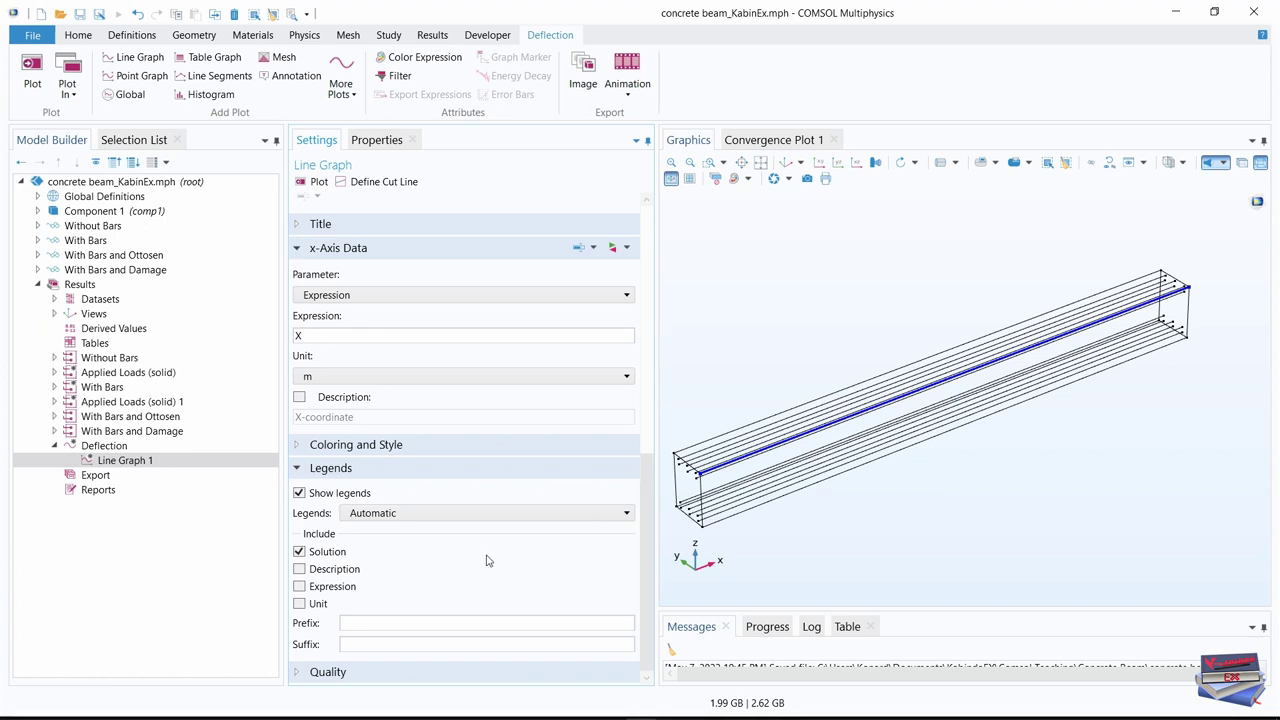
Switch the line graph's legends to Manual and enter "Linear elastic model" as the legend text
left_click(492, 515)
left_click(414, 547)
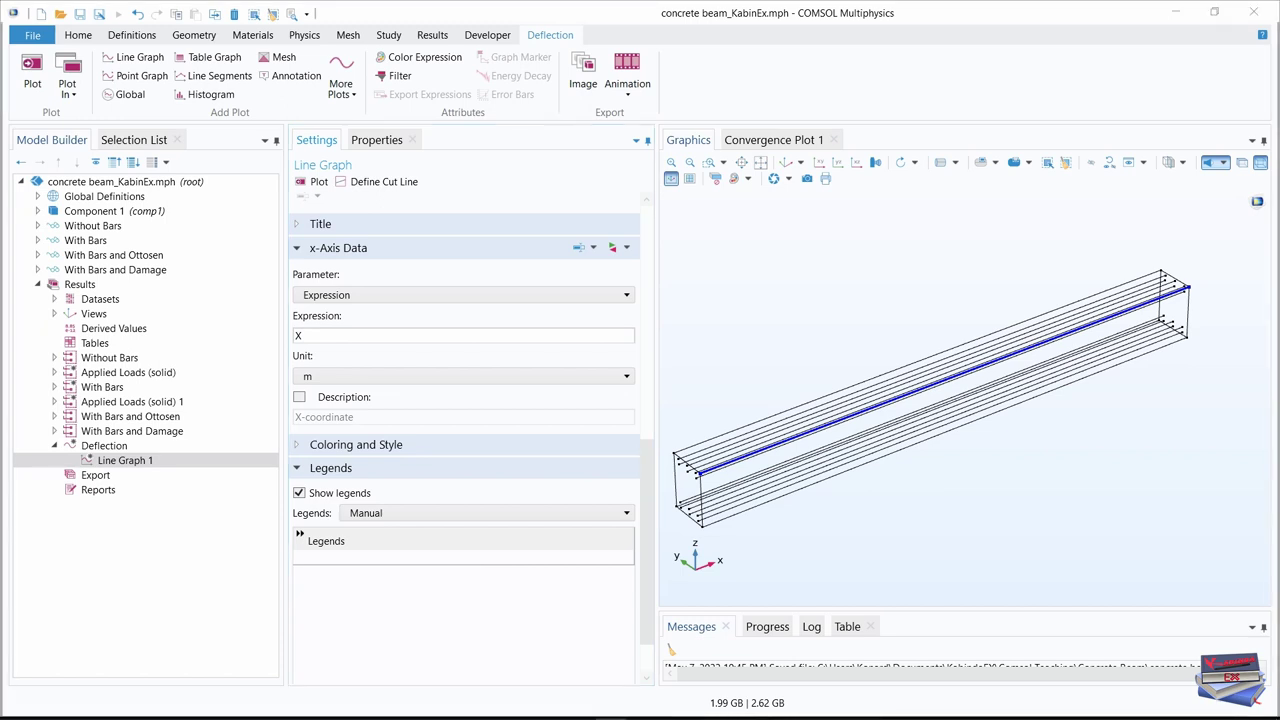
left_click(297, 561)
type("Linear elastic model")
left_click(377, 641)
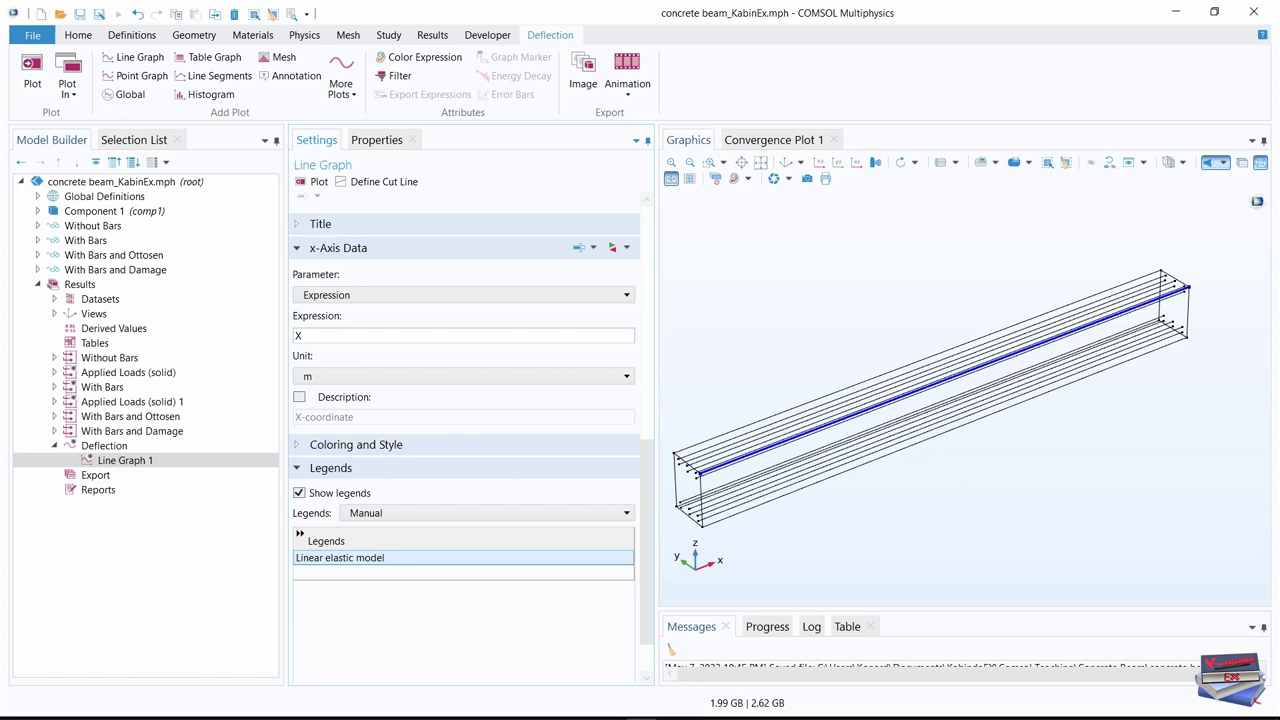
Duplicate Line Graph 1 in the Deflection group and set the copy's dataset to With Bars/Solution 2 (sol2)
scroll(464, 420, "up", 3)
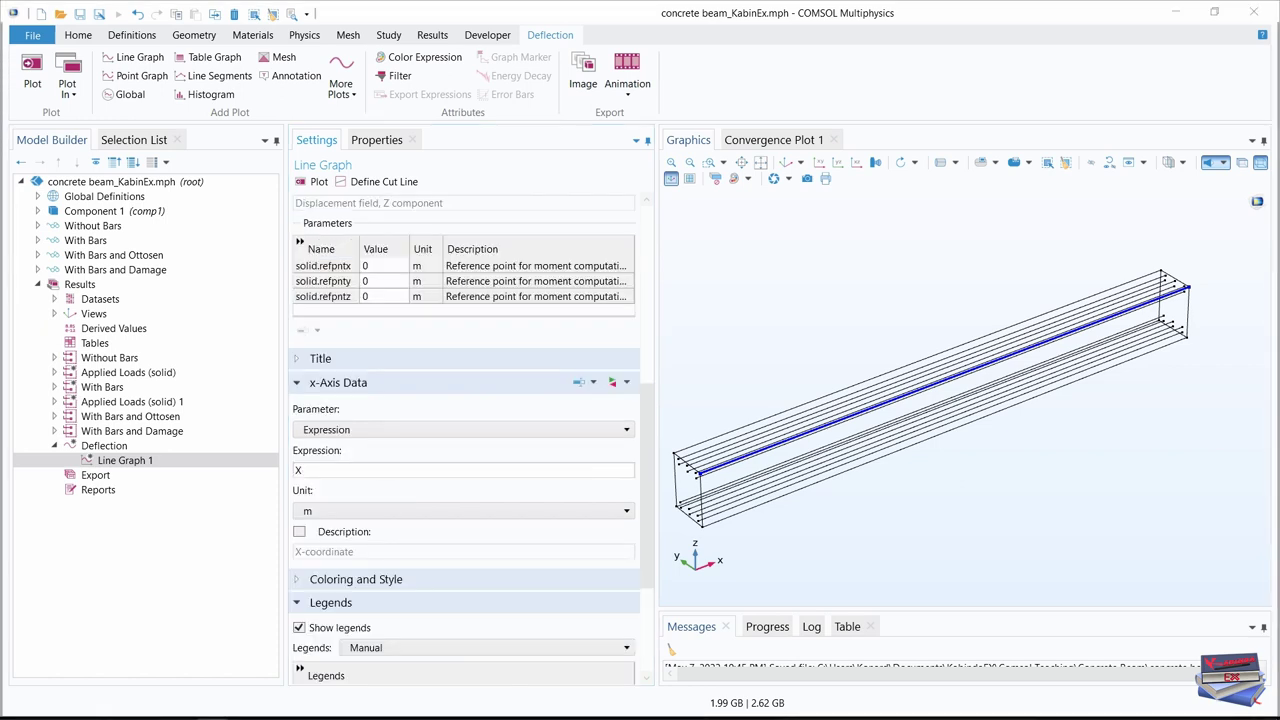
left_click(110, 462)
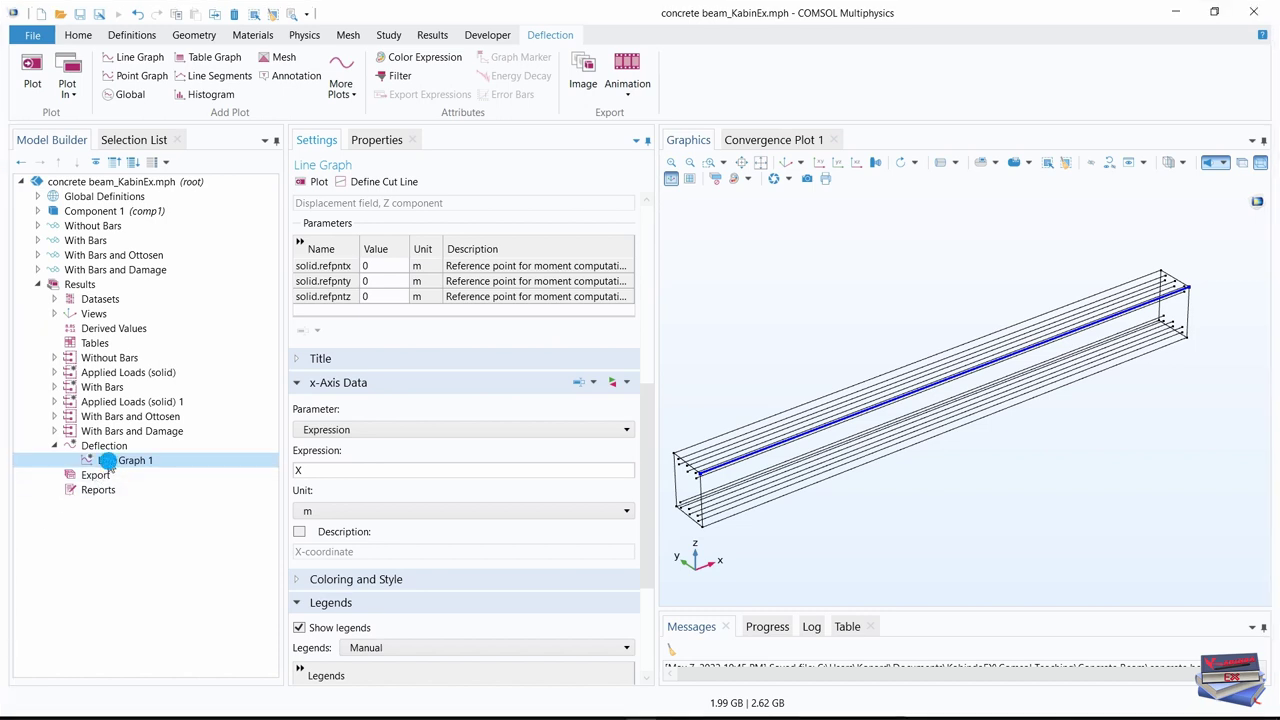
right_click(108, 460)
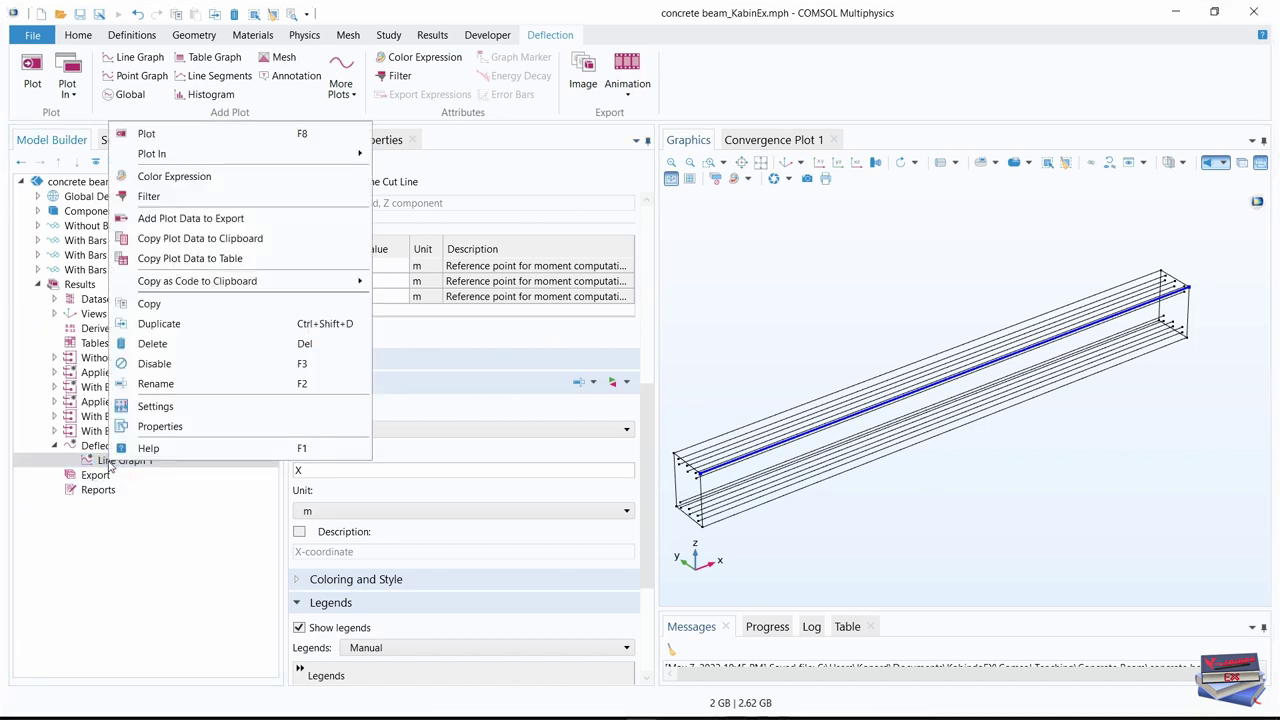
left_click(159, 323)
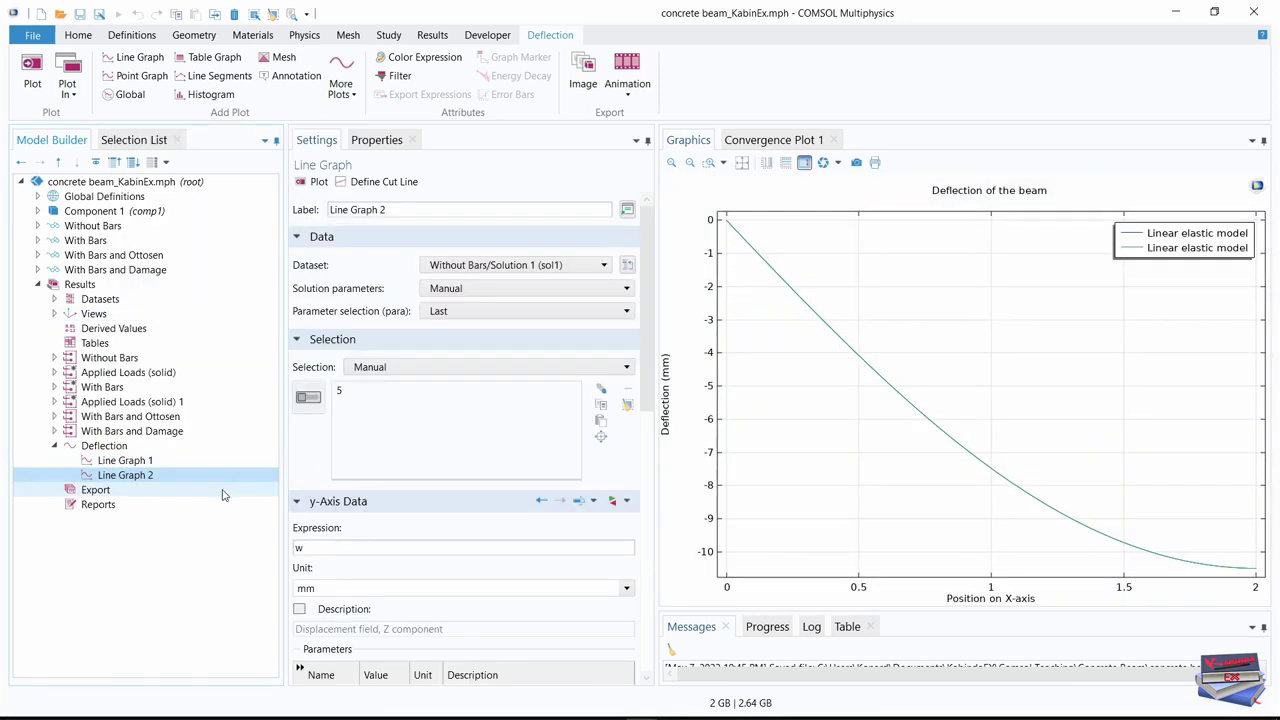
left_click(118, 463)
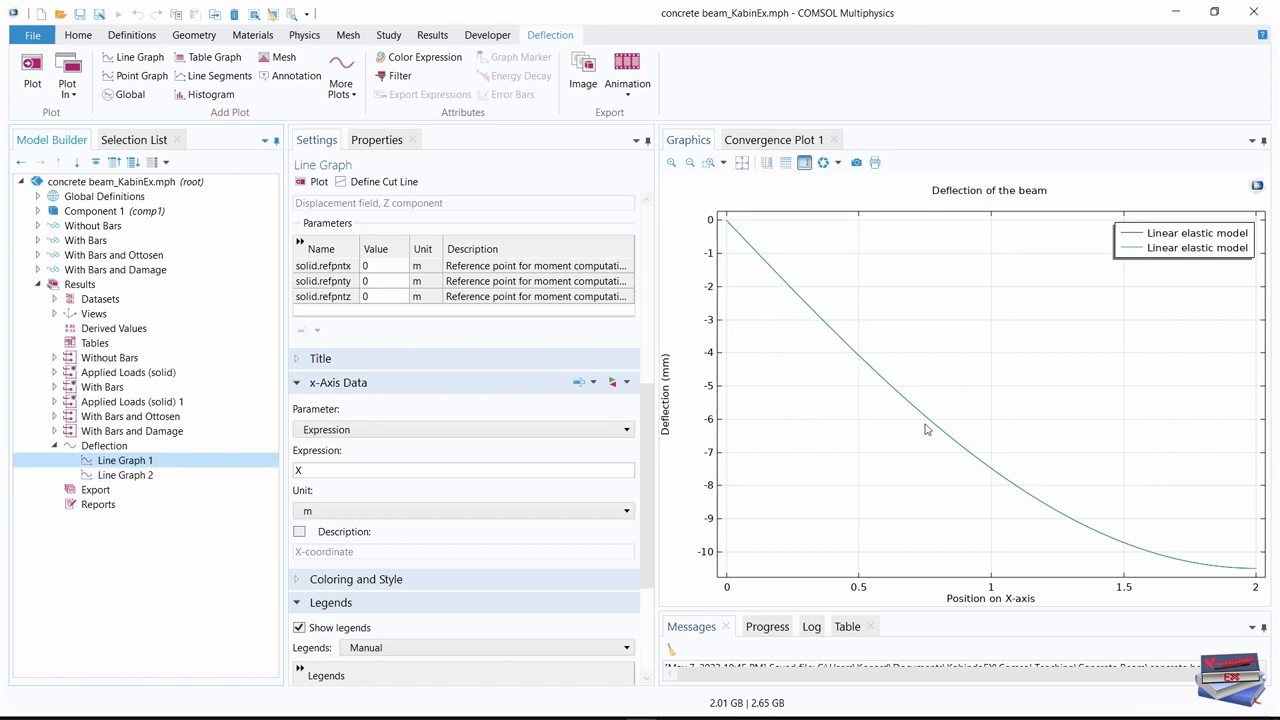
left_click(121, 475)
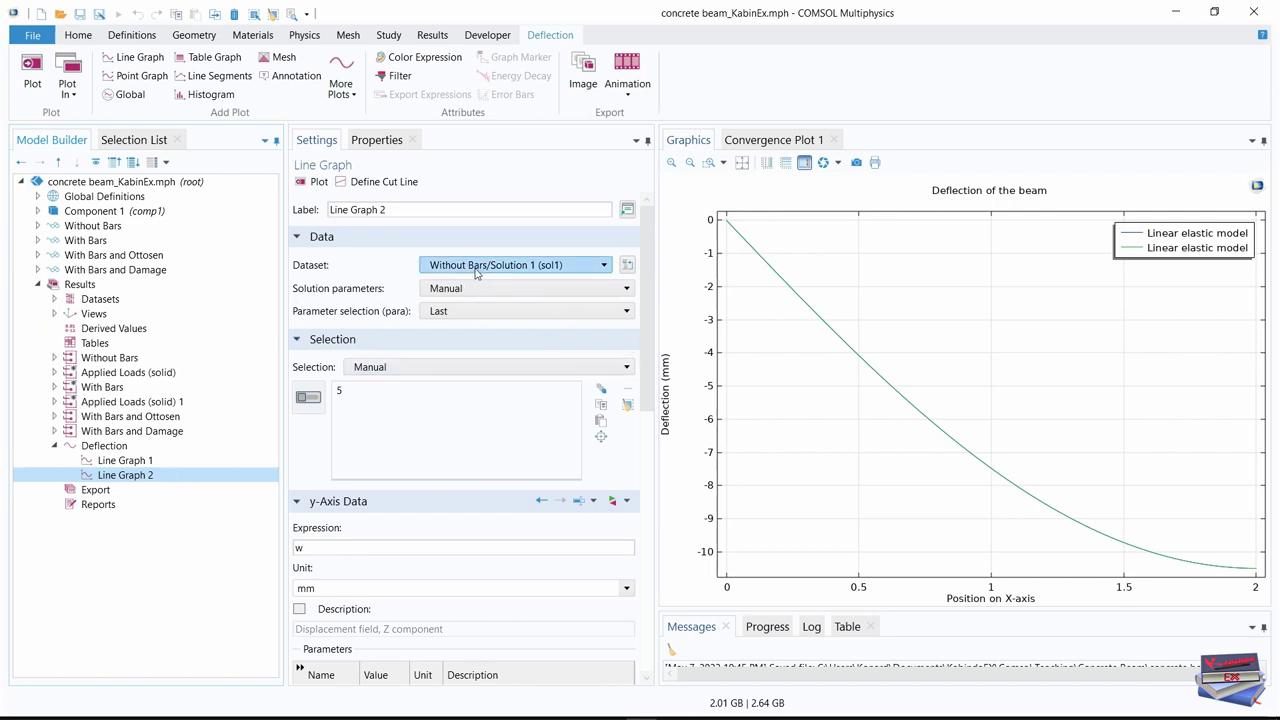
left_click(590, 267)
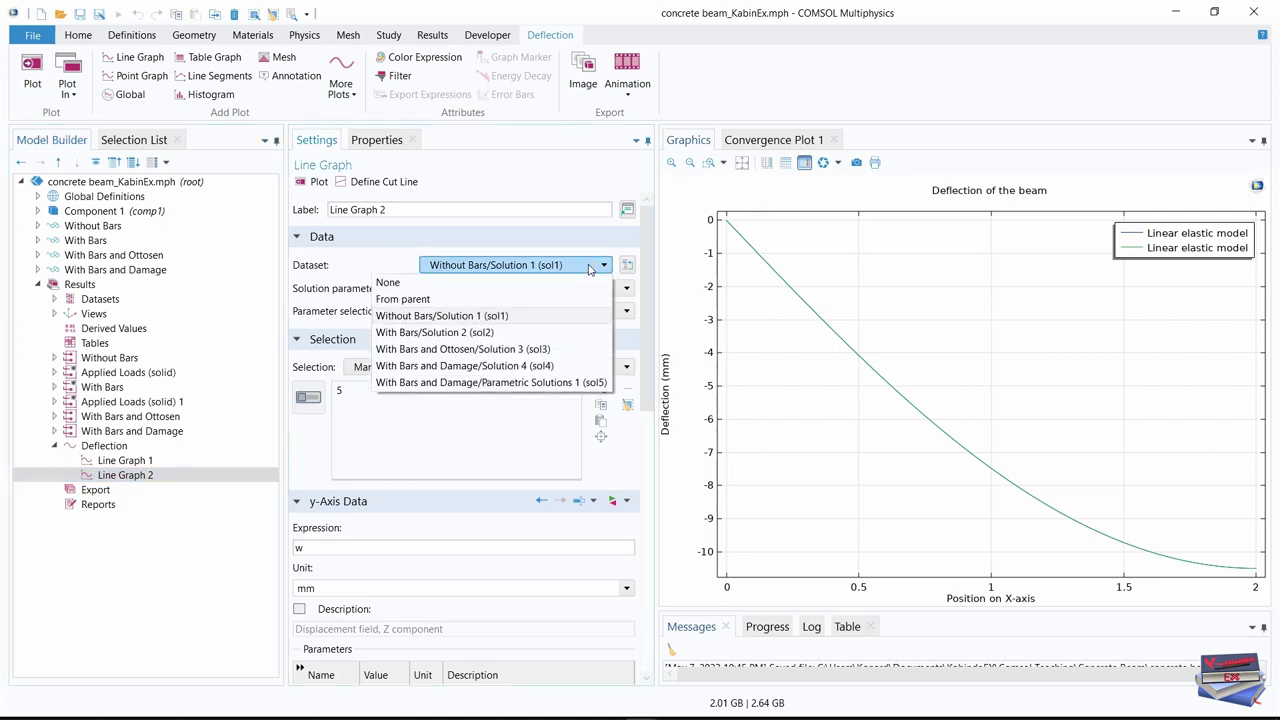
left_click(468, 334)
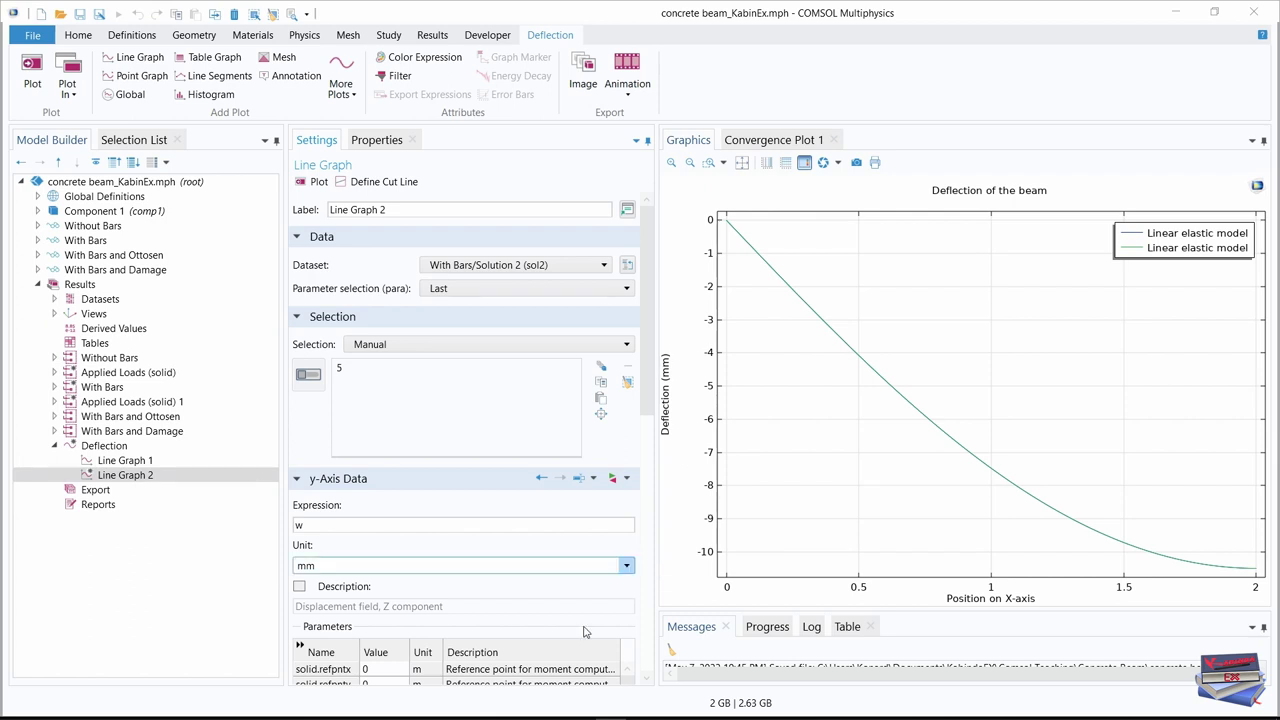
Change the manual legend of the second line graph to "Linear elastic model with bars"
left_click_drag(650, 395, 643, 634)
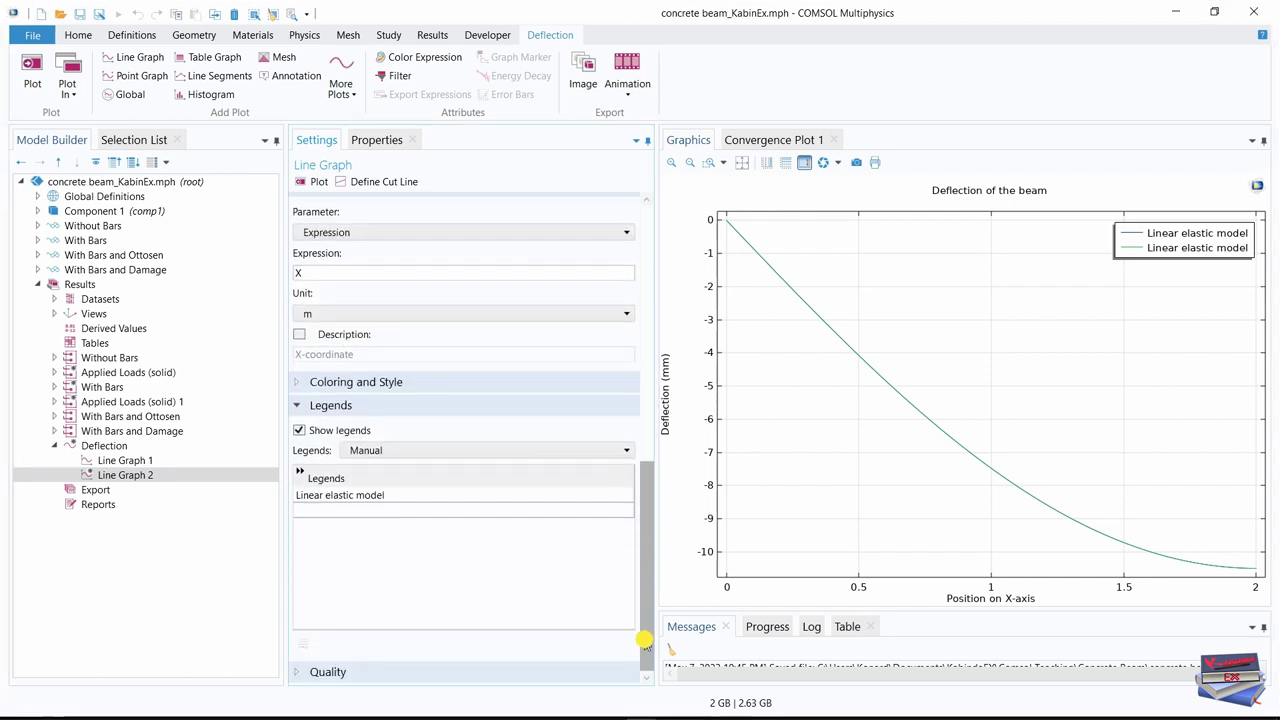
left_click(334, 495)
left_click(386, 495)
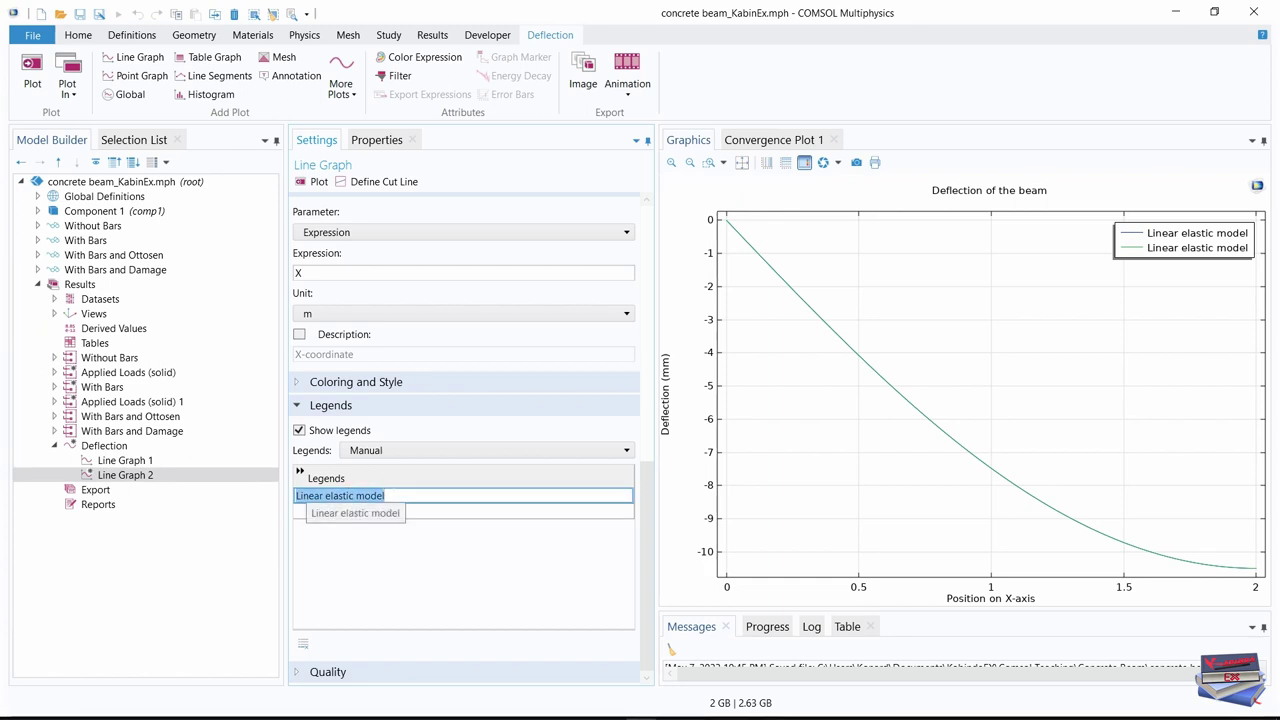
type("Linear elastic model with bars")
key("Return")
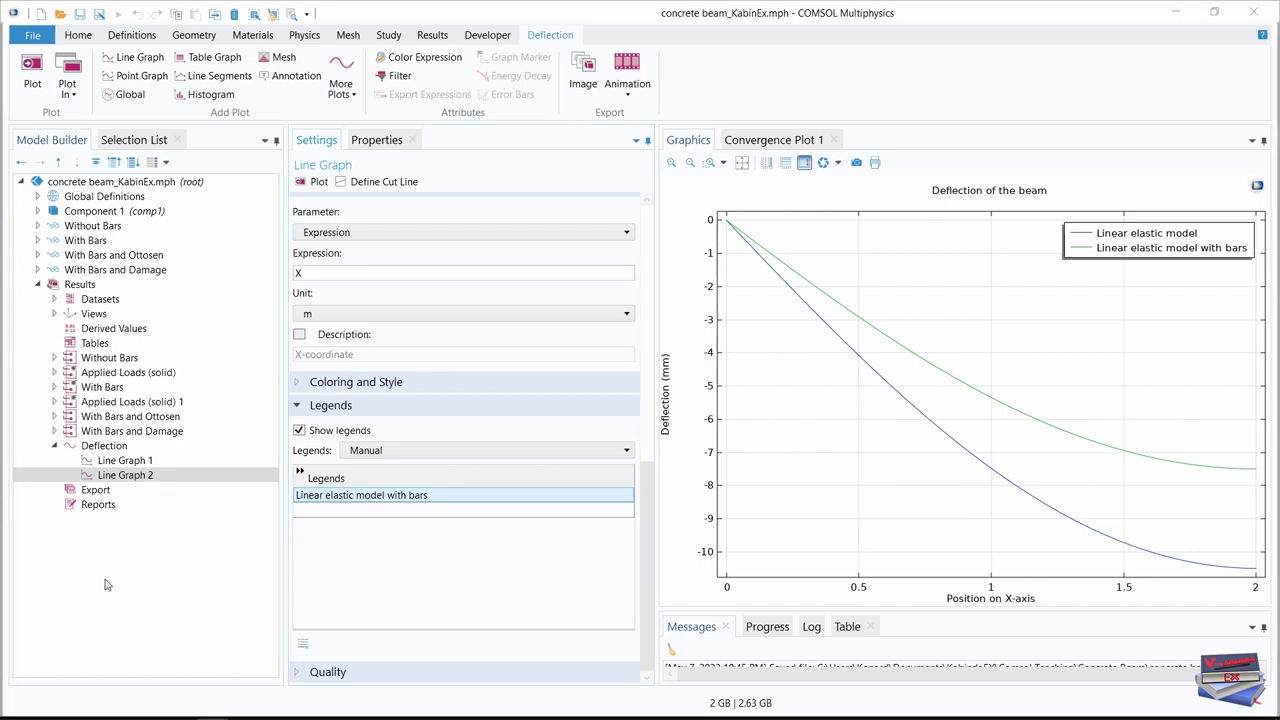
Duplicate Line Graph 1 again and assign the new copy the With Bars and Ottosen/Solution 3 (sol3) dataset
right_click(118, 462)
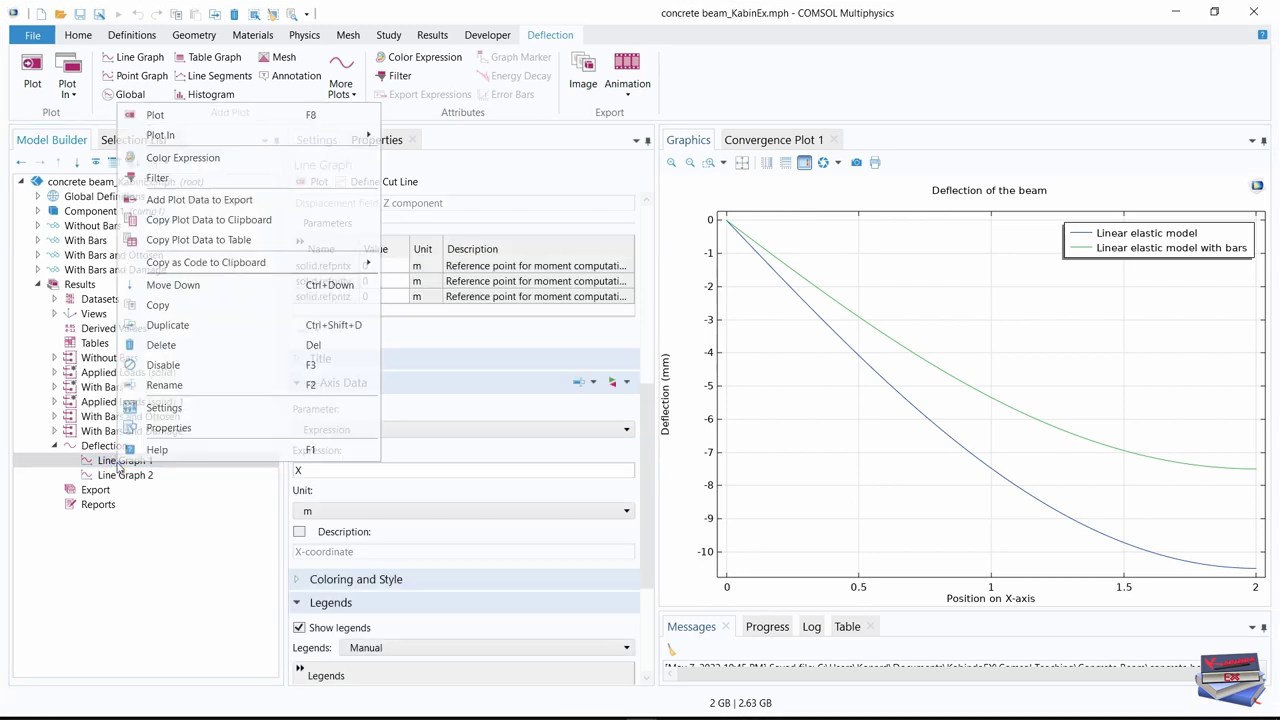
left_click(168, 326)
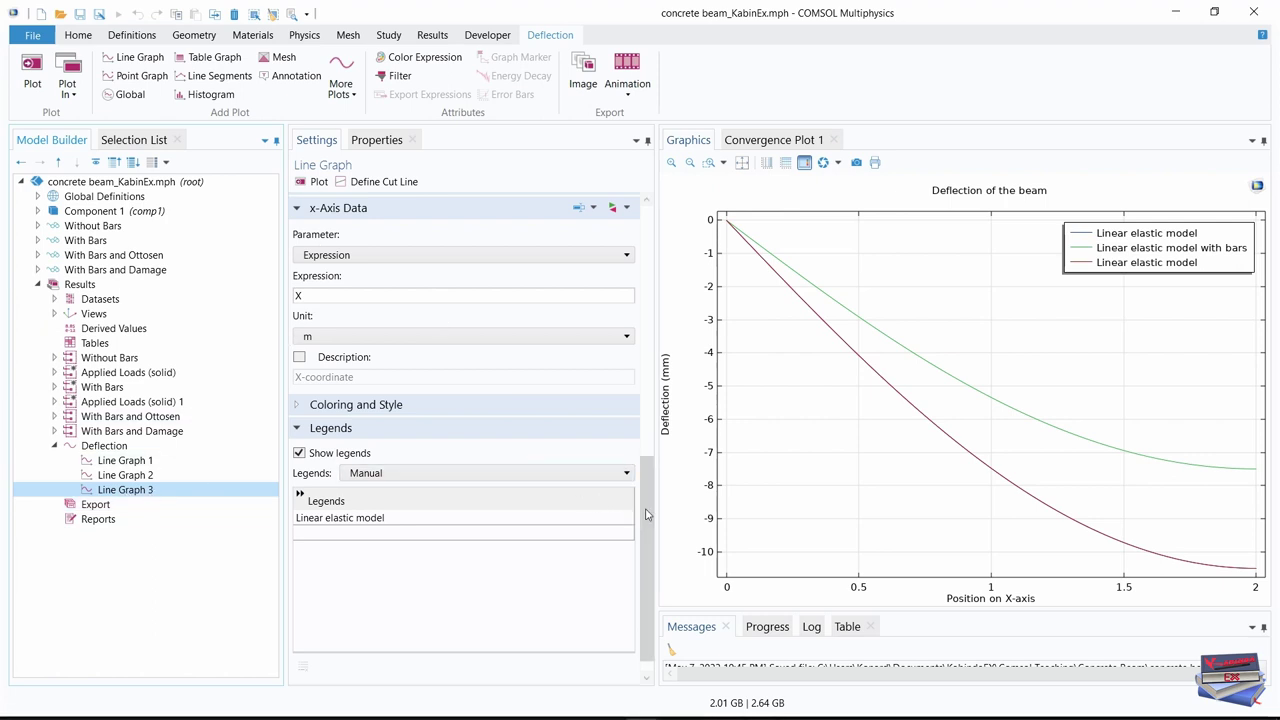
left_click_drag(646, 515, 659, 245)
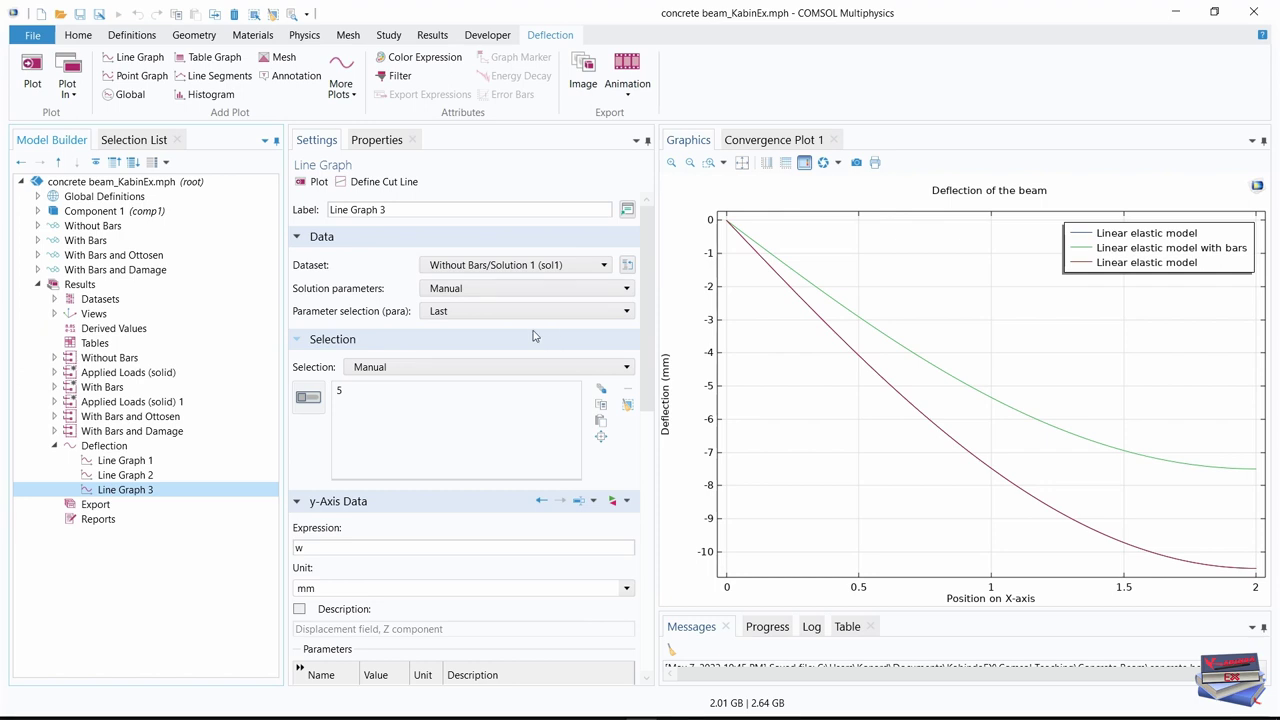
left_click(545, 266)
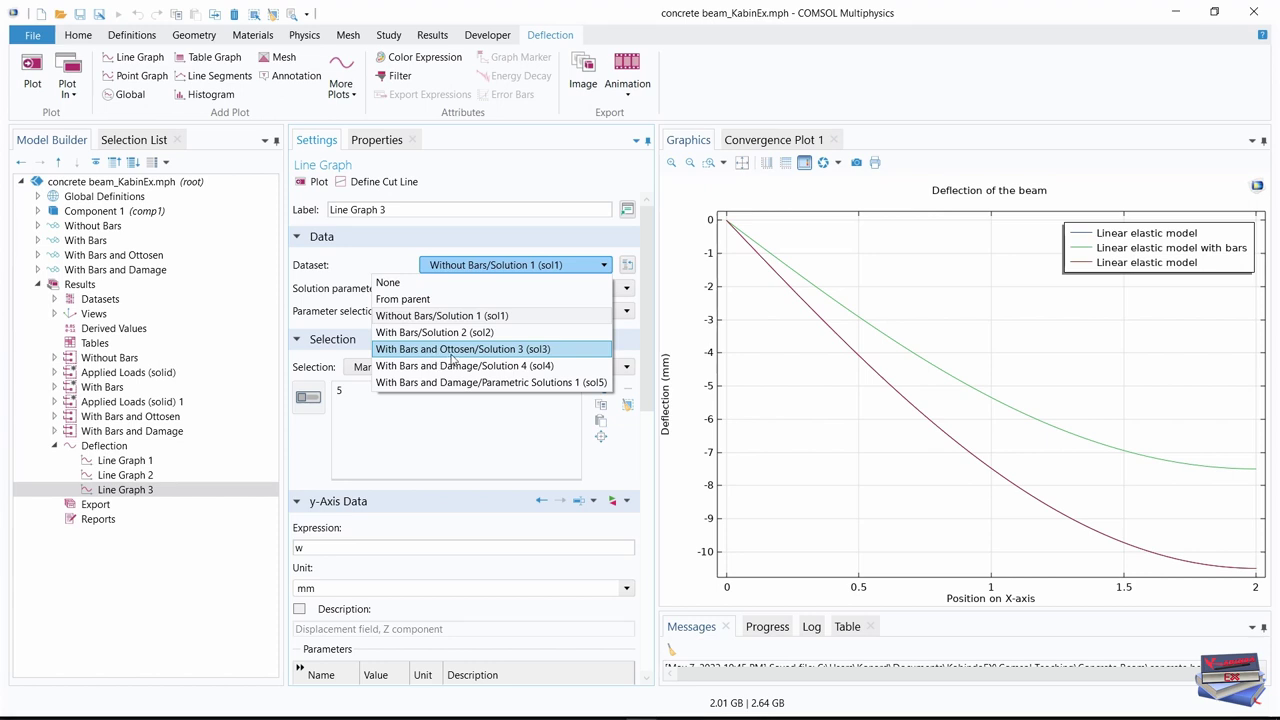
left_click(517, 352)
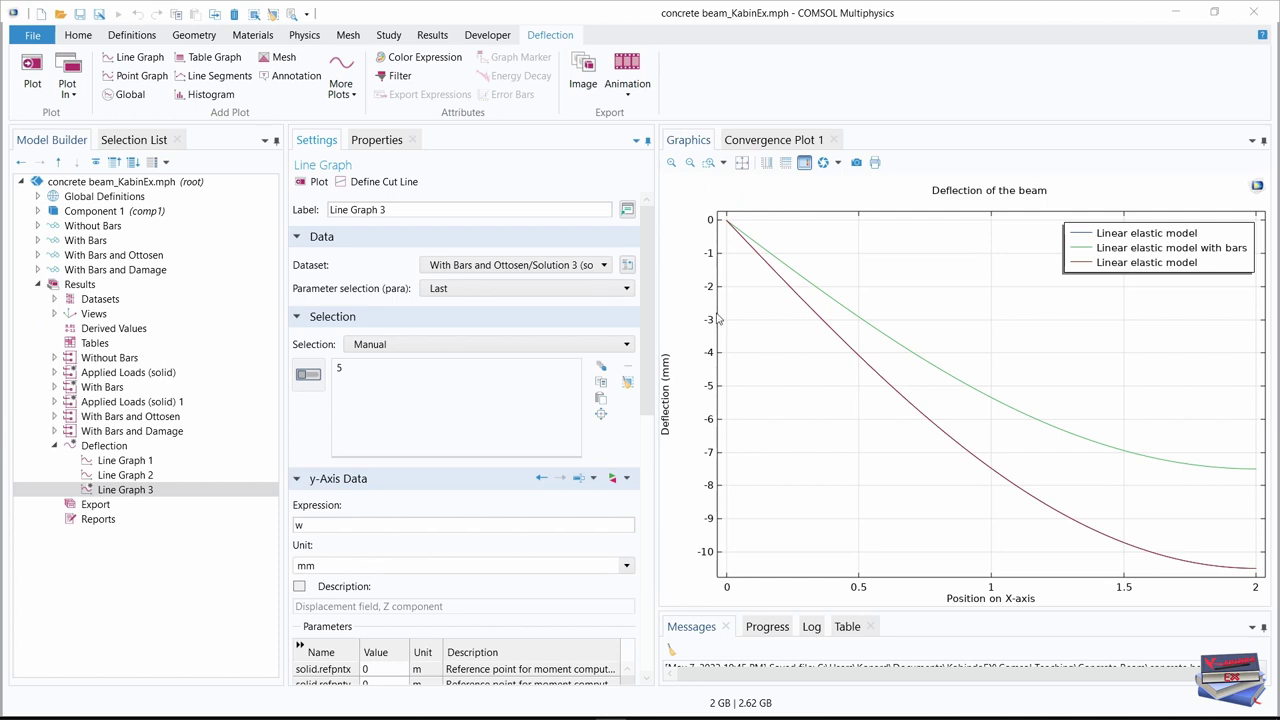
Change the manual legend of the third line graph to "Ottosen model with bars"
left_click_drag(648, 286, 640, 590)
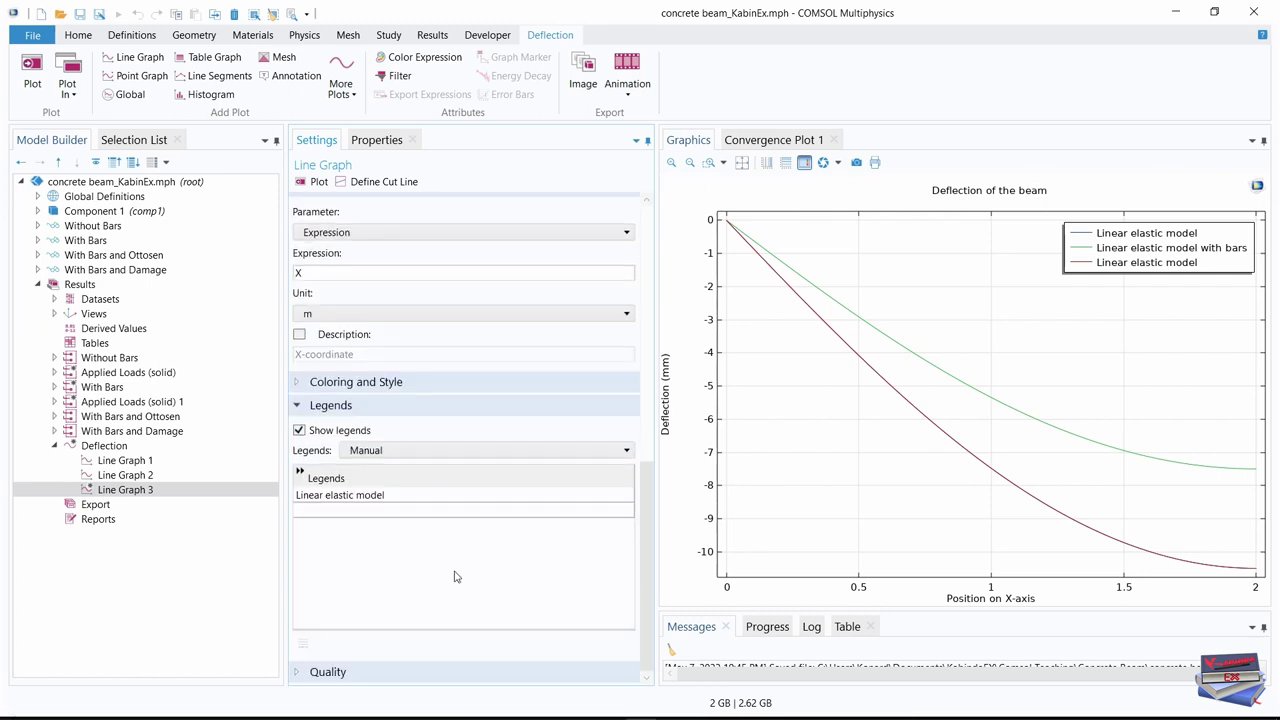
left_click(397, 498)
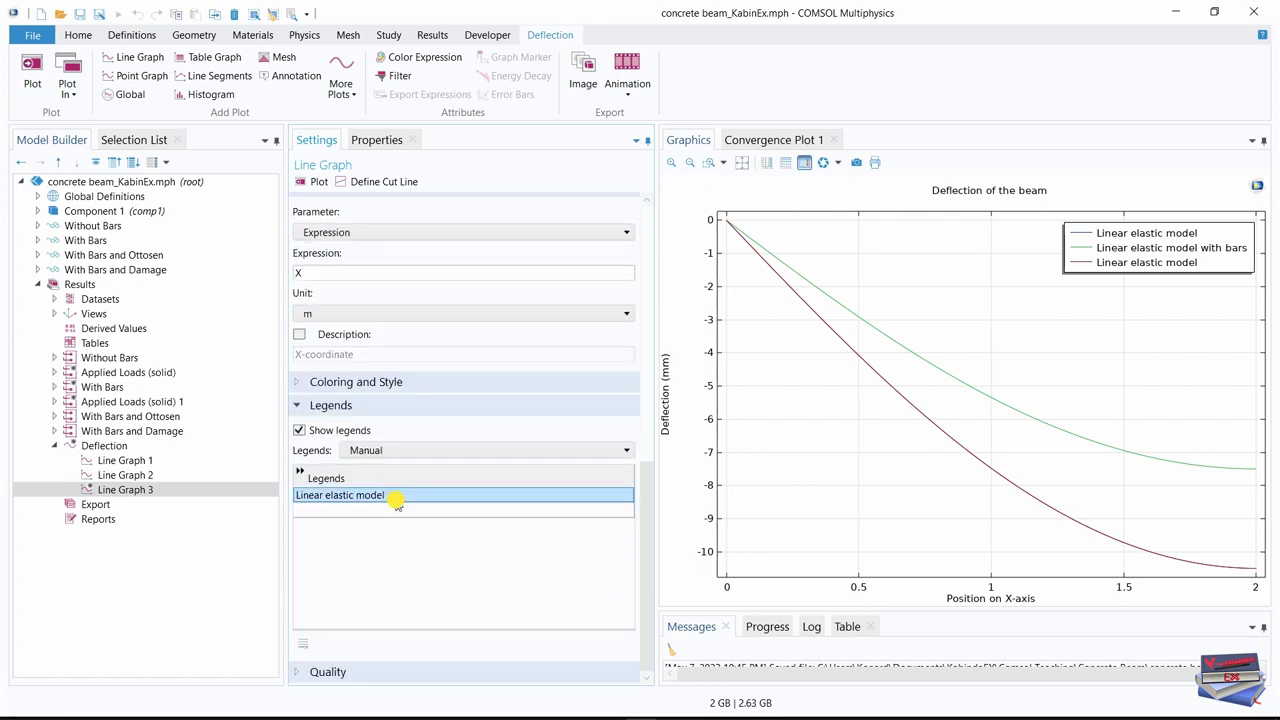
left_click(397, 497)
left_click_drag(397, 496, 285, 494)
type("Ottosen model with bars")
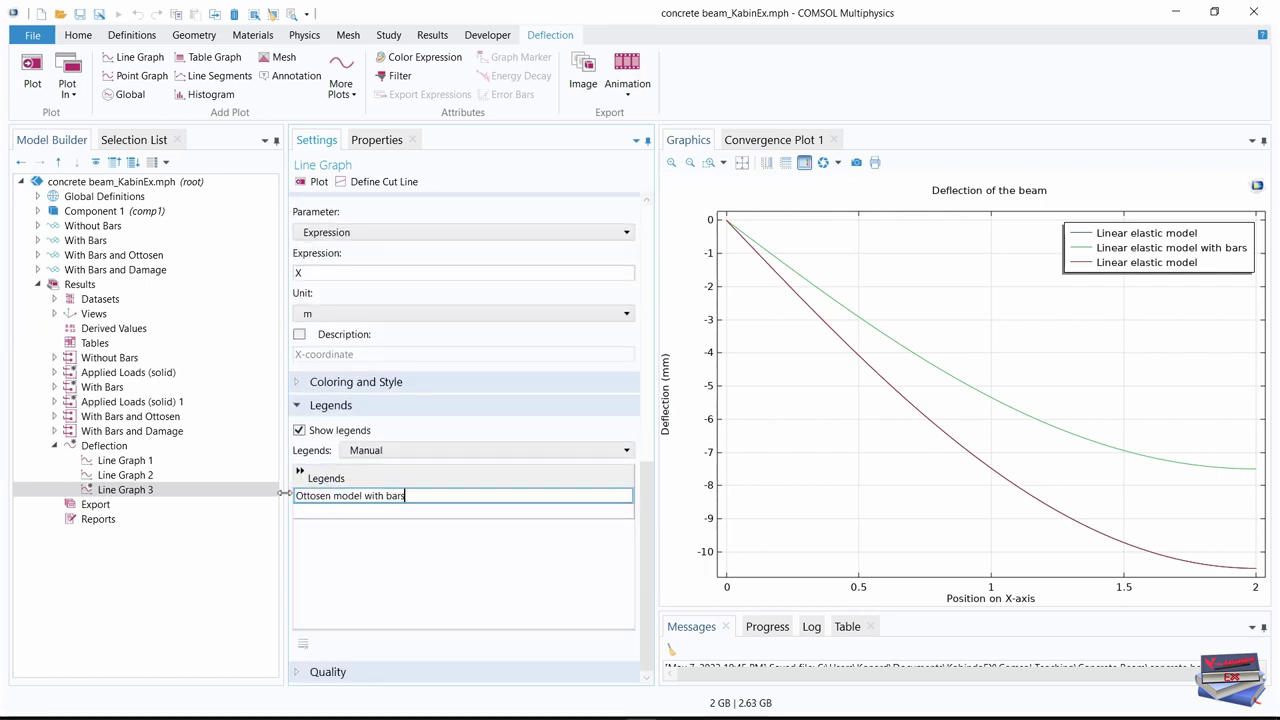
left_click(424, 570)
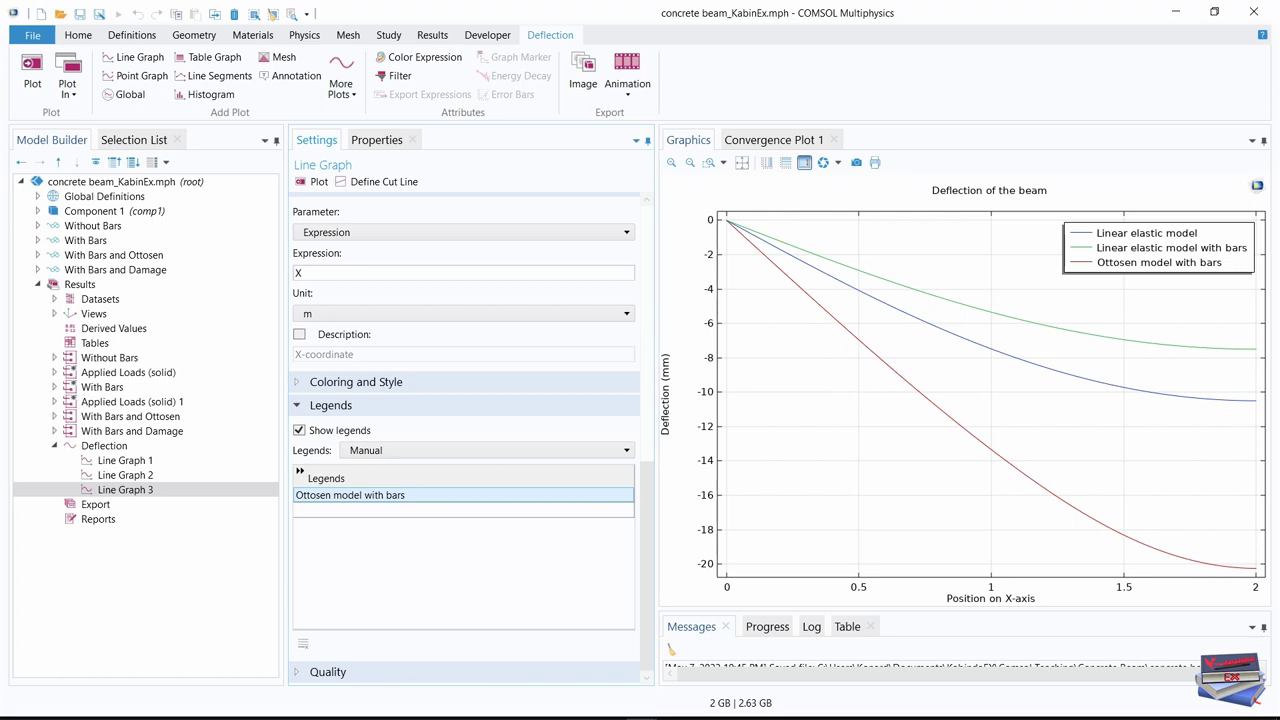
Make another duplicate of Line Graph 1 and set its dataset to With Bars and Damage/Solution 4 (sol4)
left_click(110, 463)
right_click(111, 465)
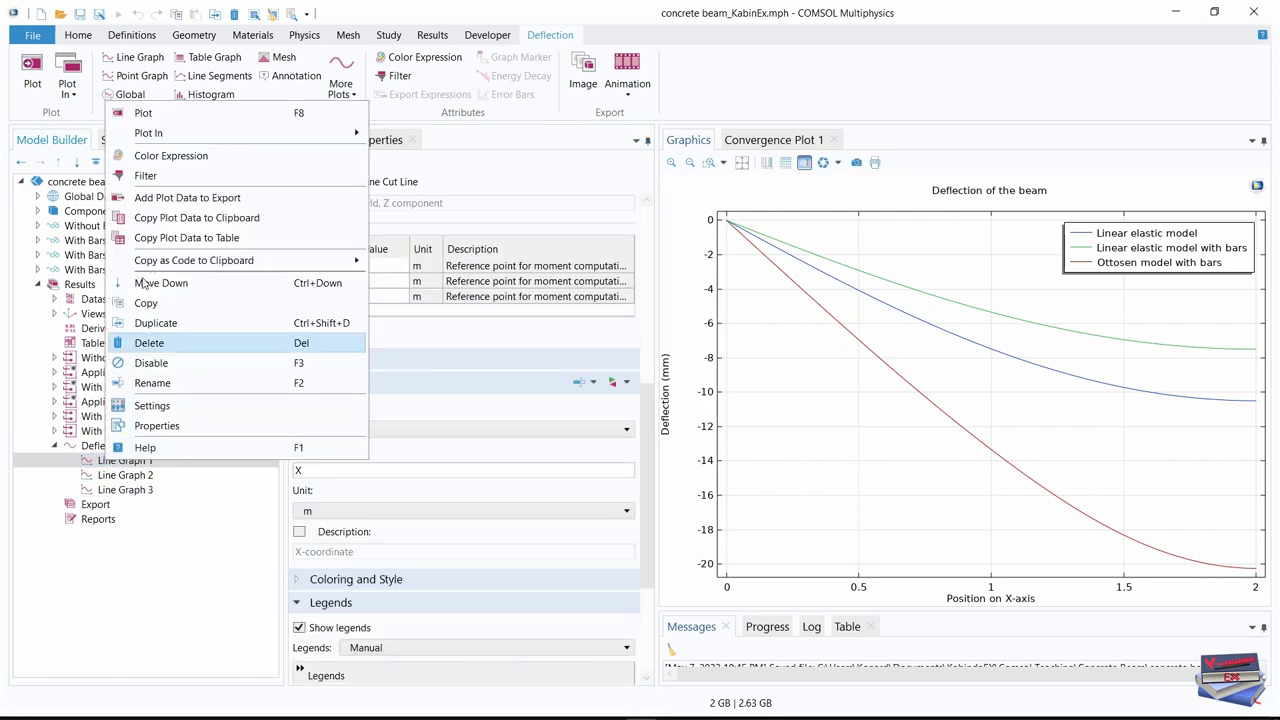
left_click(157, 323)
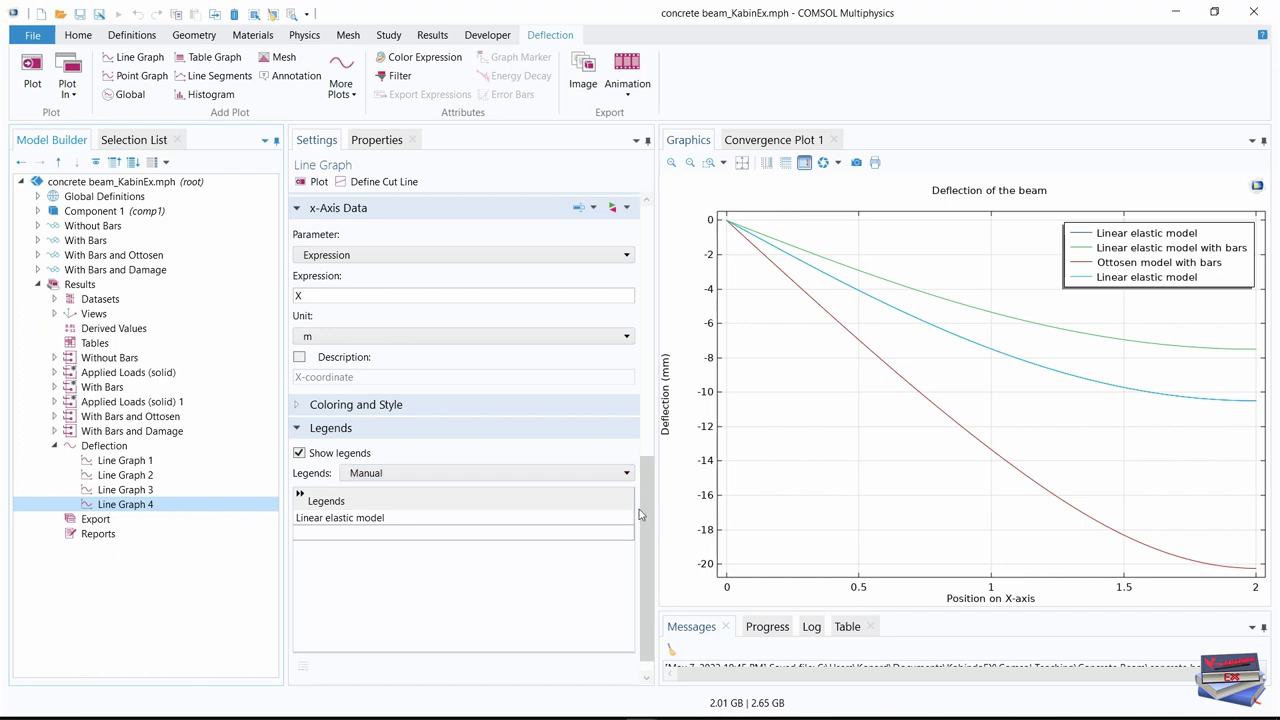
left_click_drag(645, 509, 650, 214)
left_click(570, 266)
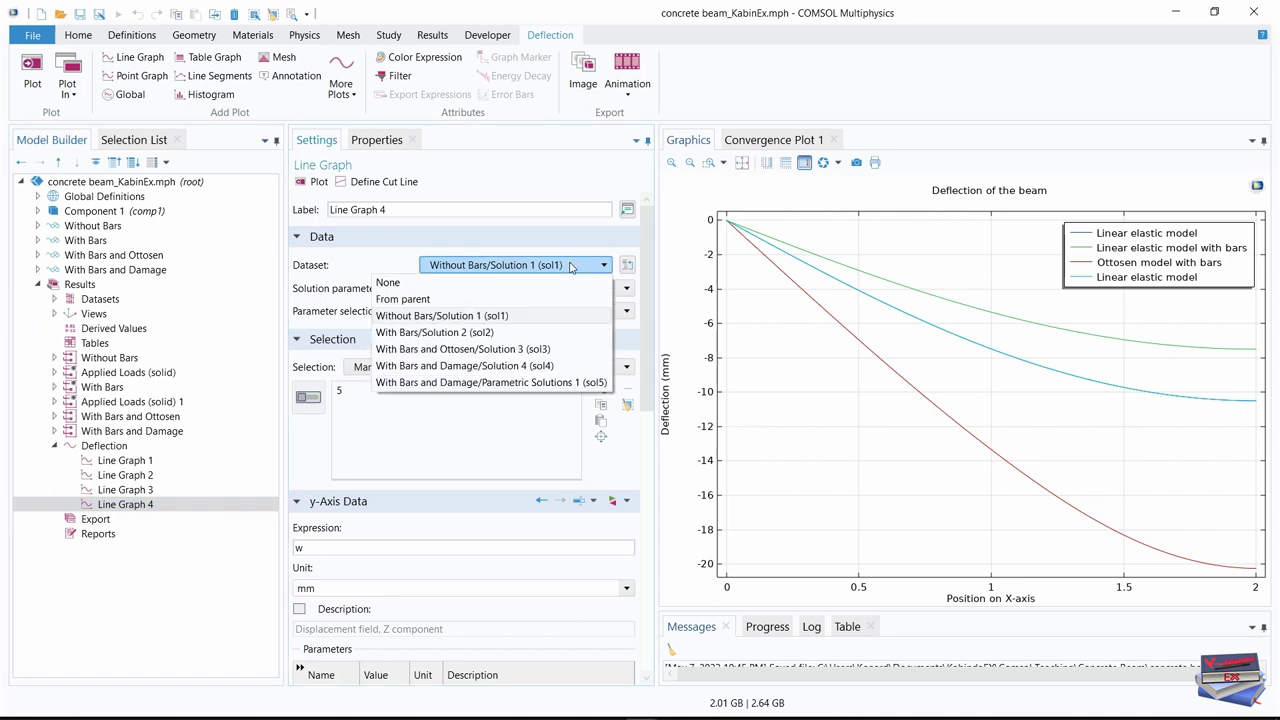
left_click(438, 366)
Change the fourth line graph's manual legend to "Mazars model with bars" and plot the whole Deflection group
left_click_drag(645, 361, 660, 610)
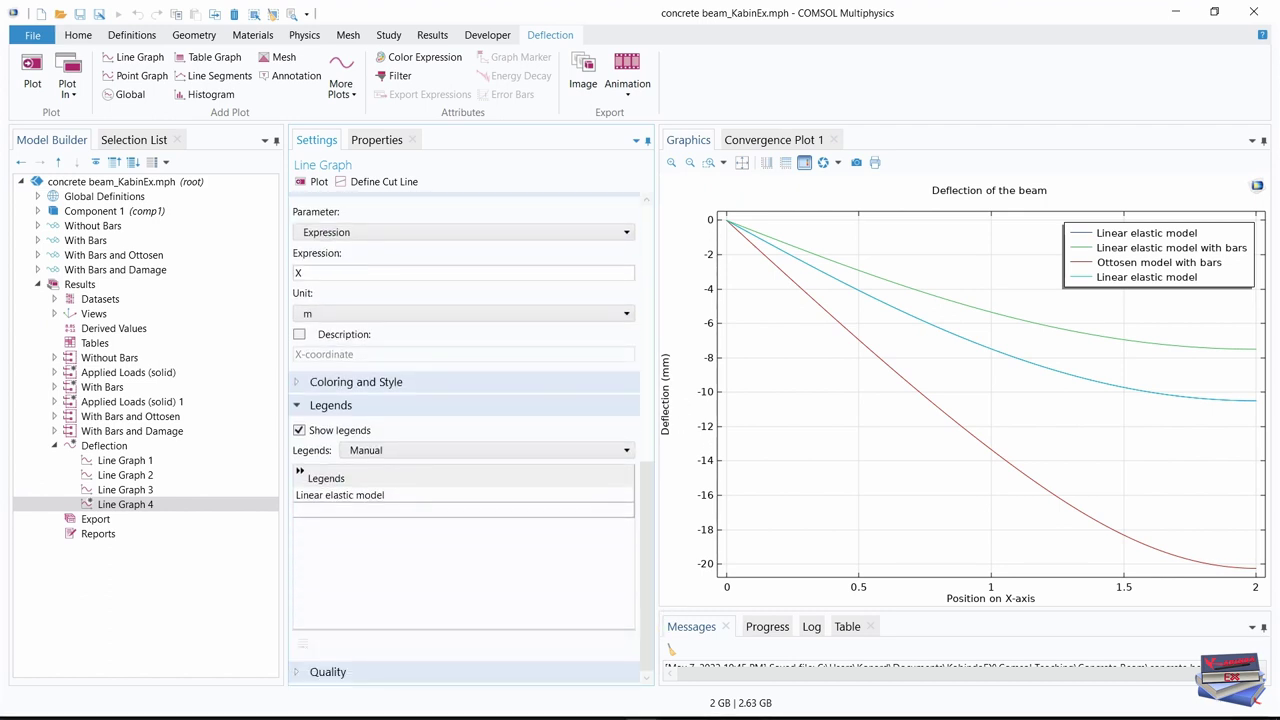
scroll(465, 420, "up", 10)
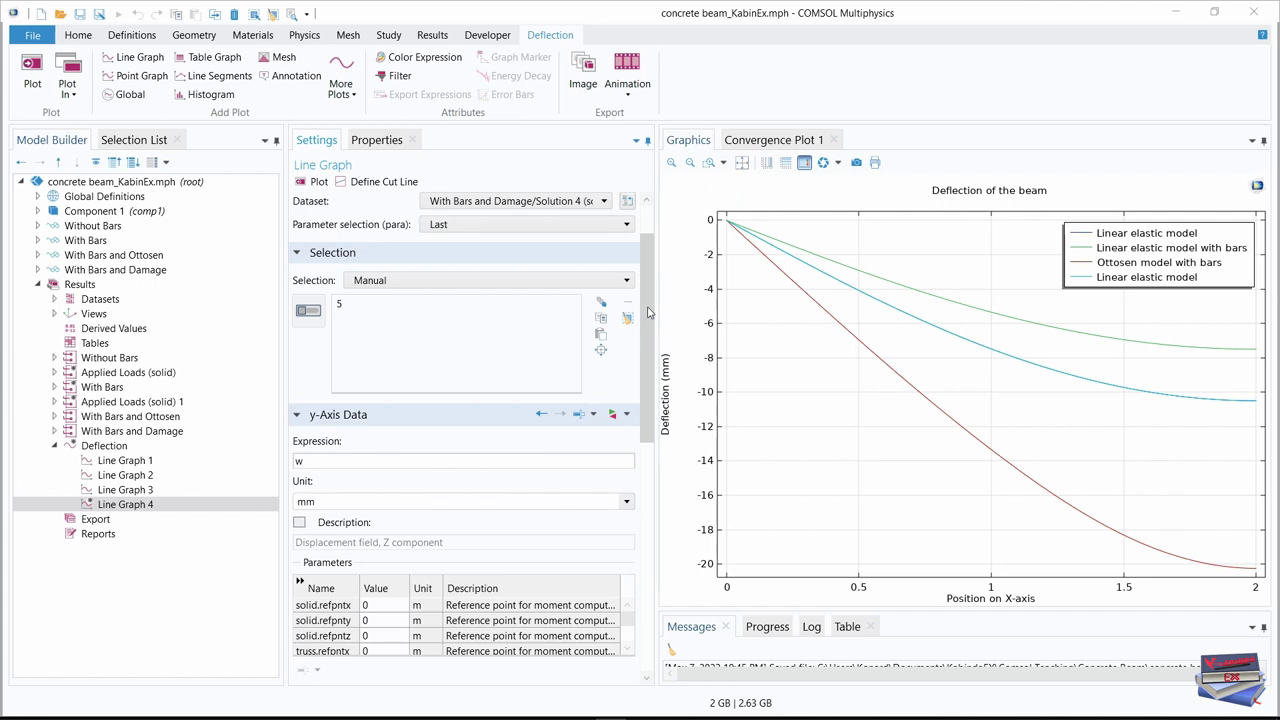
left_click_drag(647, 312, 651, 571)
left_click(370, 497)
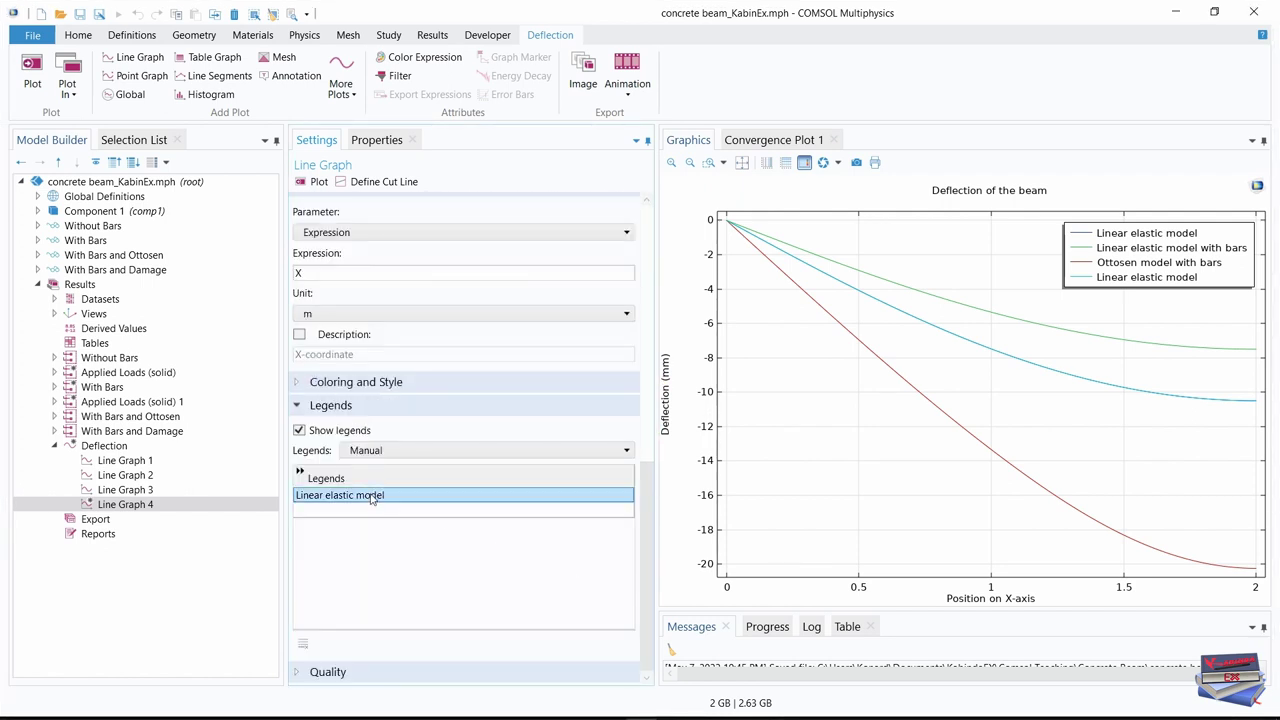
left_click(370, 497)
key("ctrl+a")
type("Mazars model with bars")
left_click(420, 582)
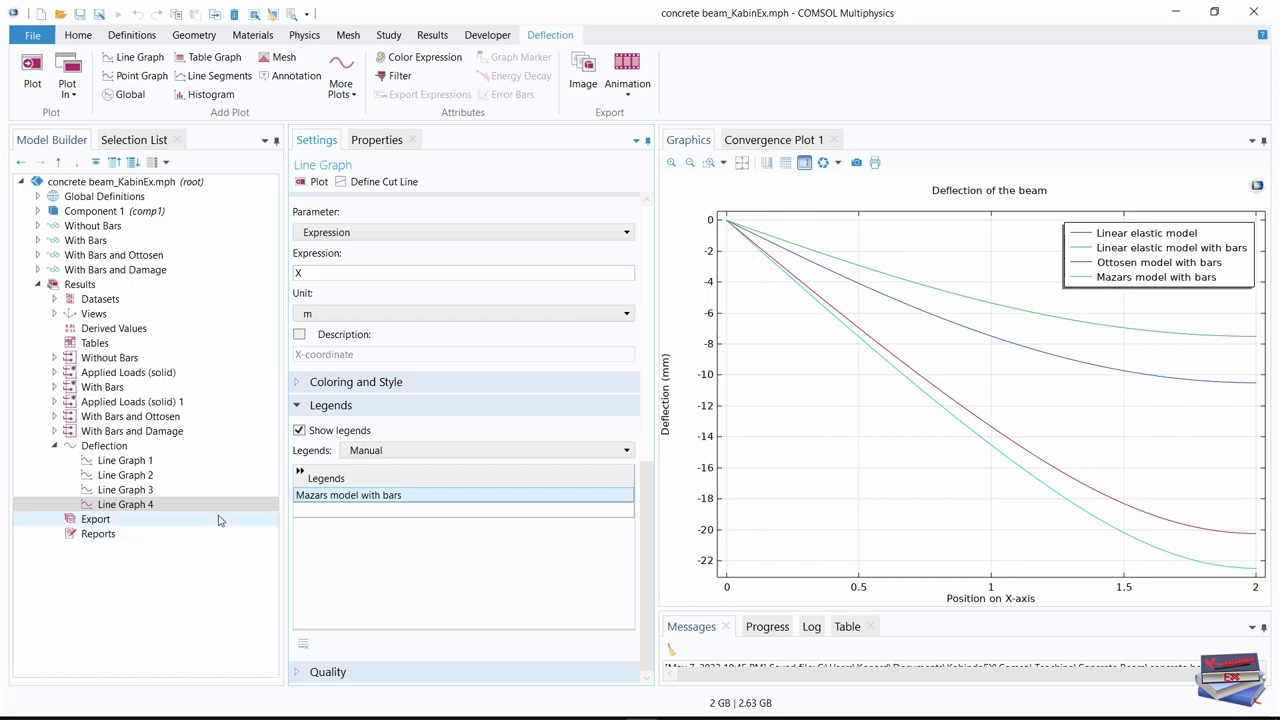
left_click(100, 445)
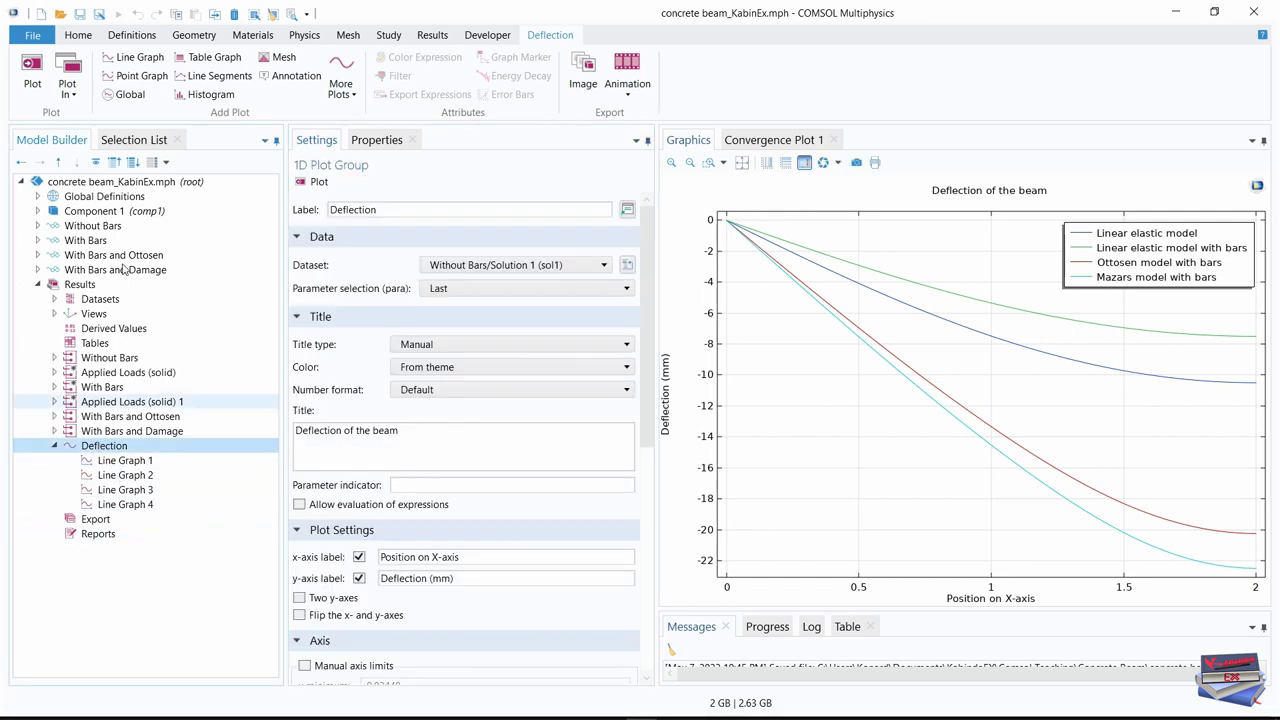
left_click(30, 75)
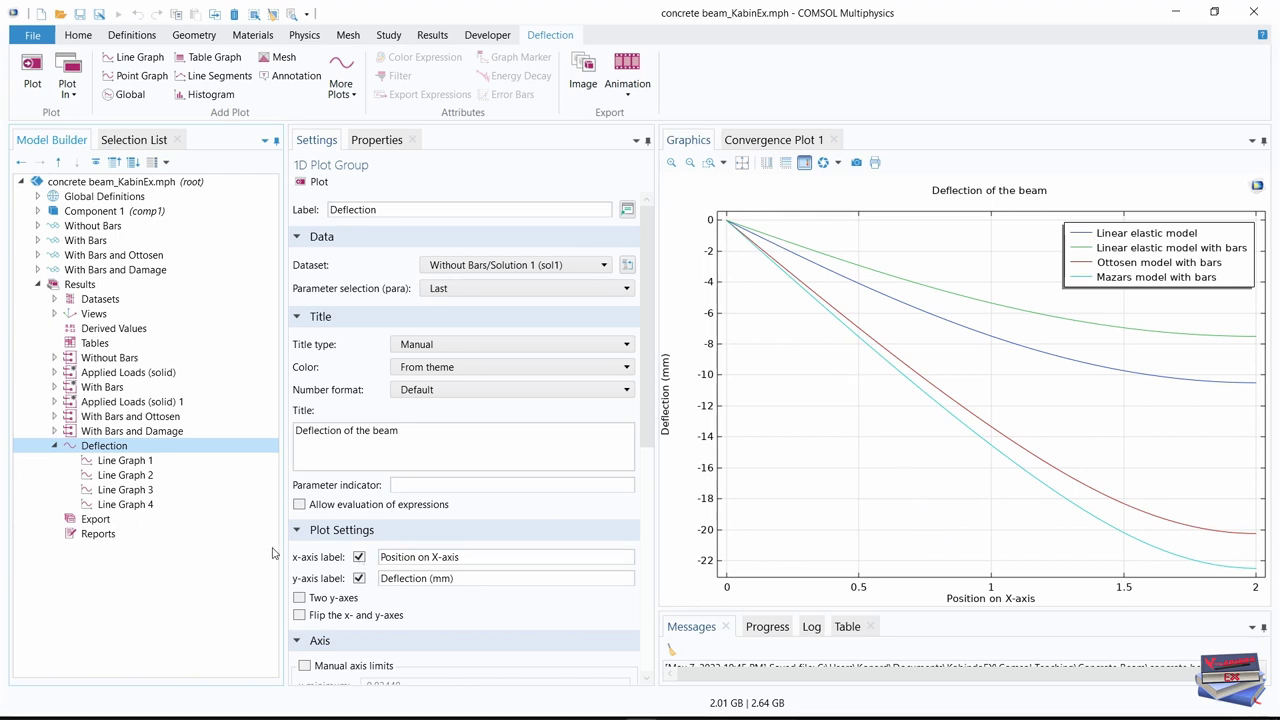
Set the line markers of Line Graph 1 to Cycle in its coloring and style settings
left_click(120, 461)
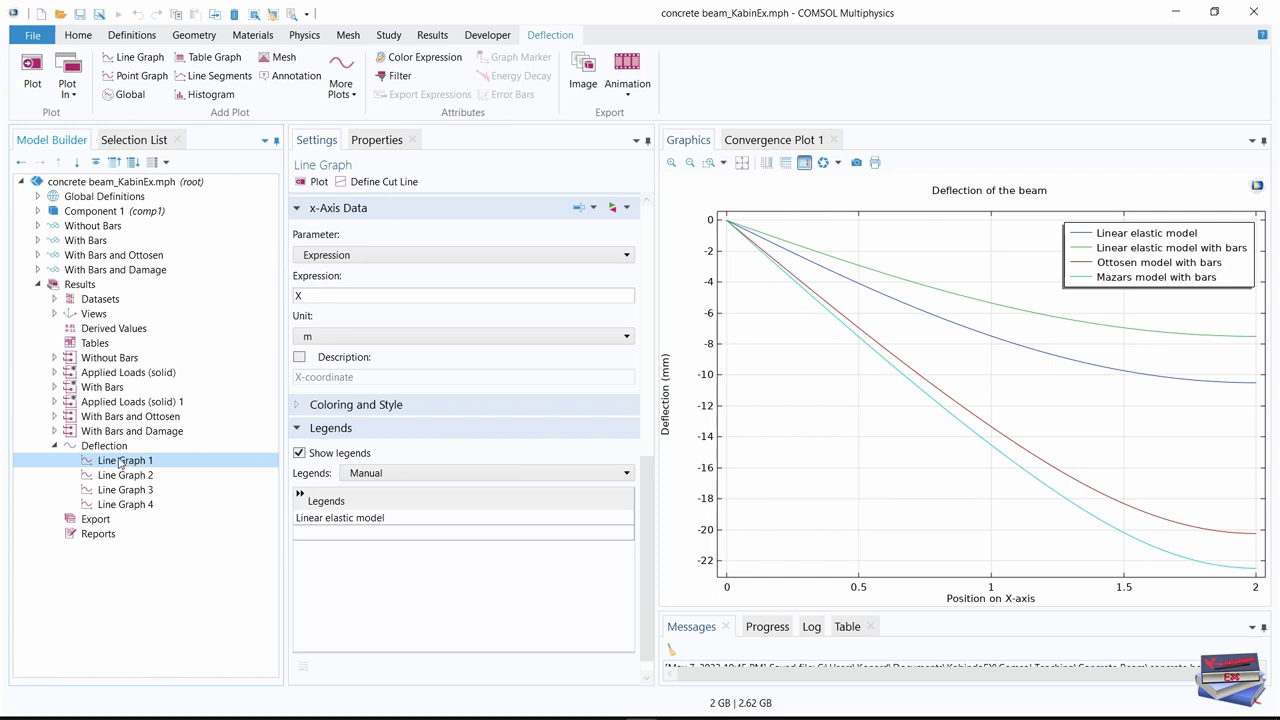
left_click(297, 404)
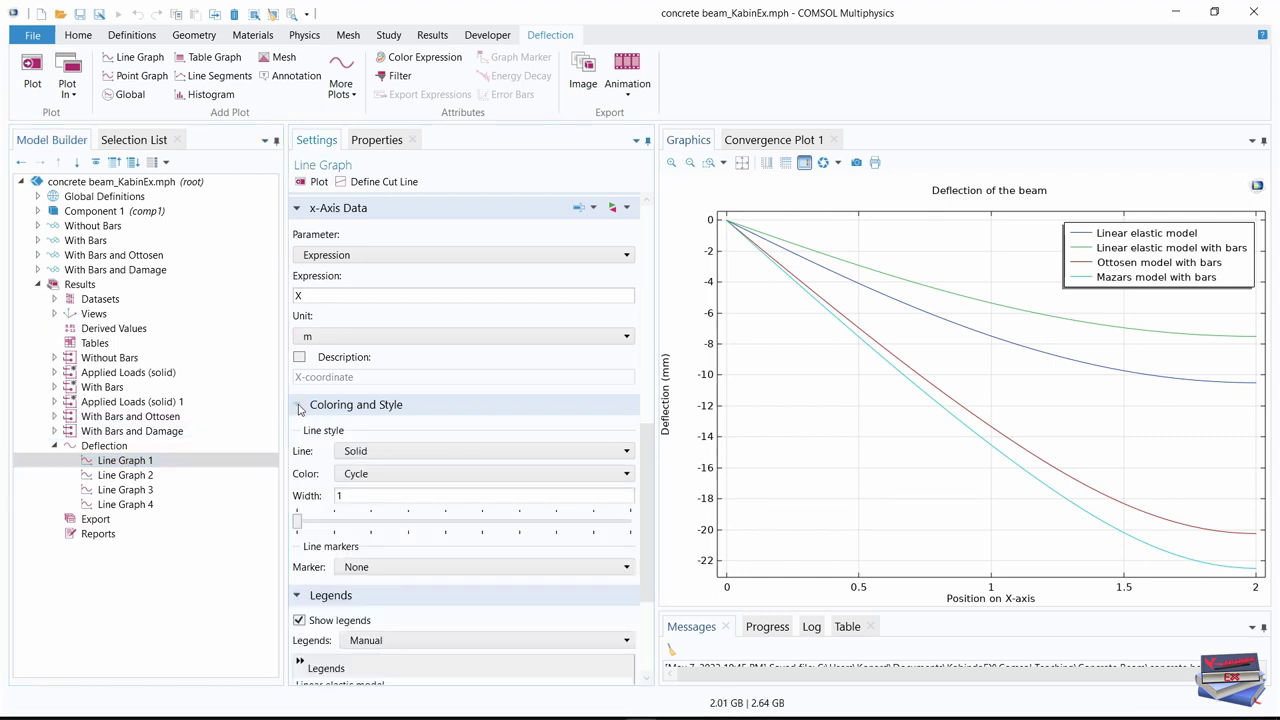
left_click(438, 568)
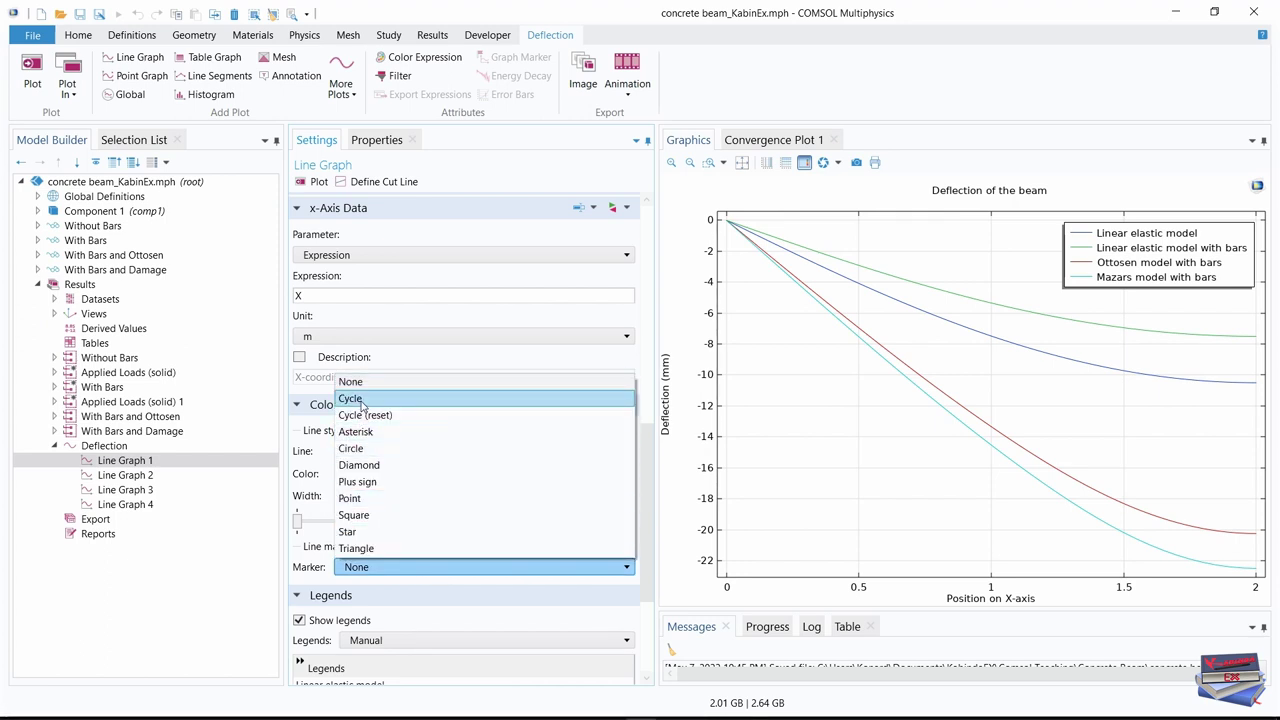
left_click(360, 399)
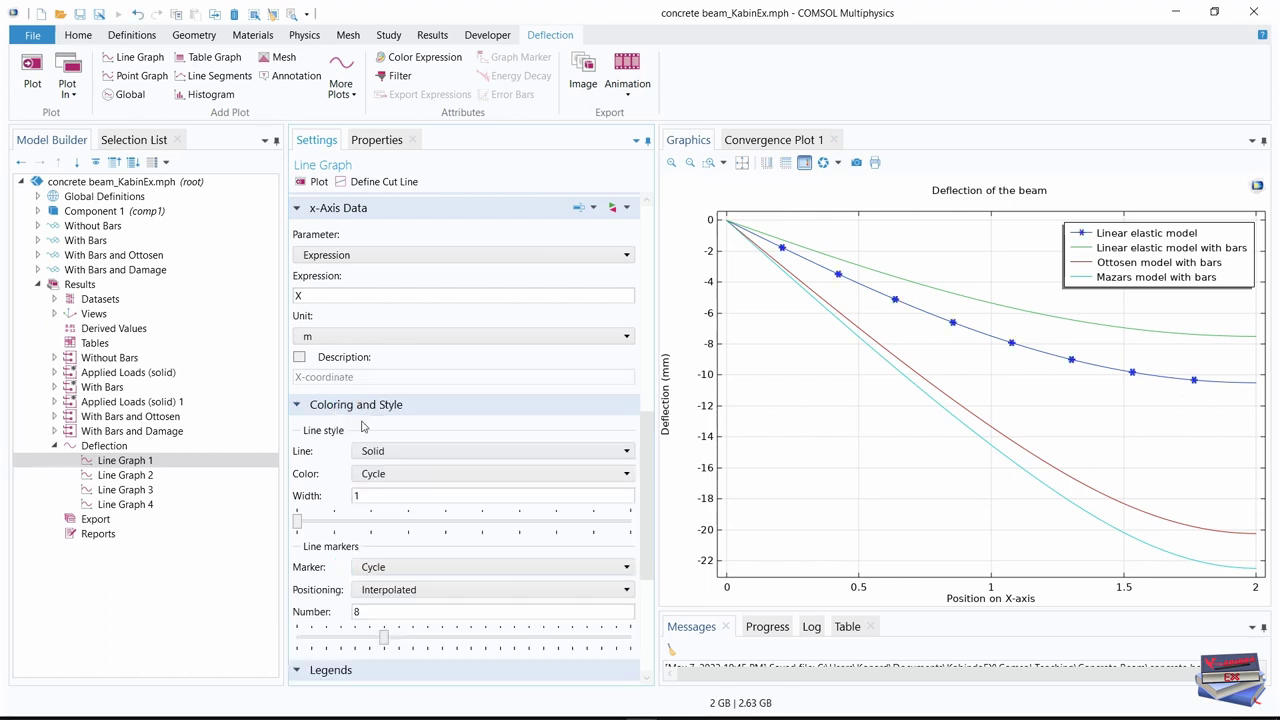
Set the line markers of Line Graphs 2, 3 and 4 in the Deflection group to Cycle
left_click(144, 476)
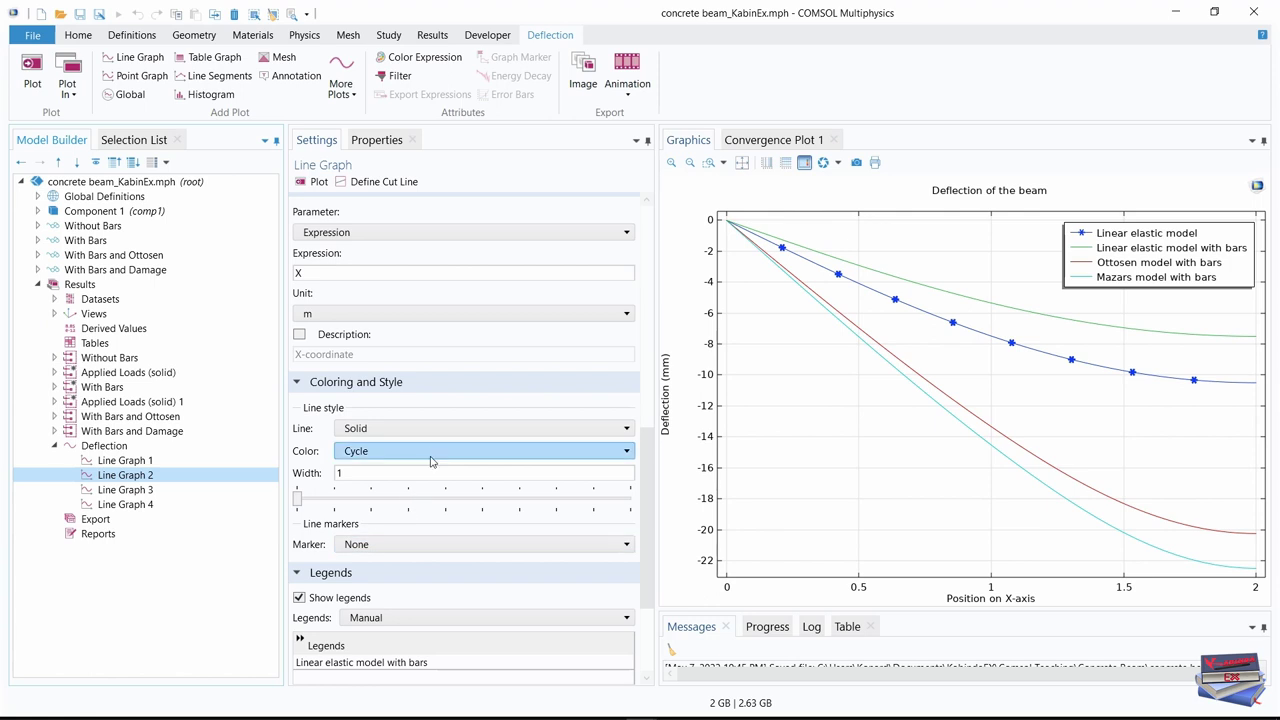
left_click(396, 546)
left_click(358, 383)
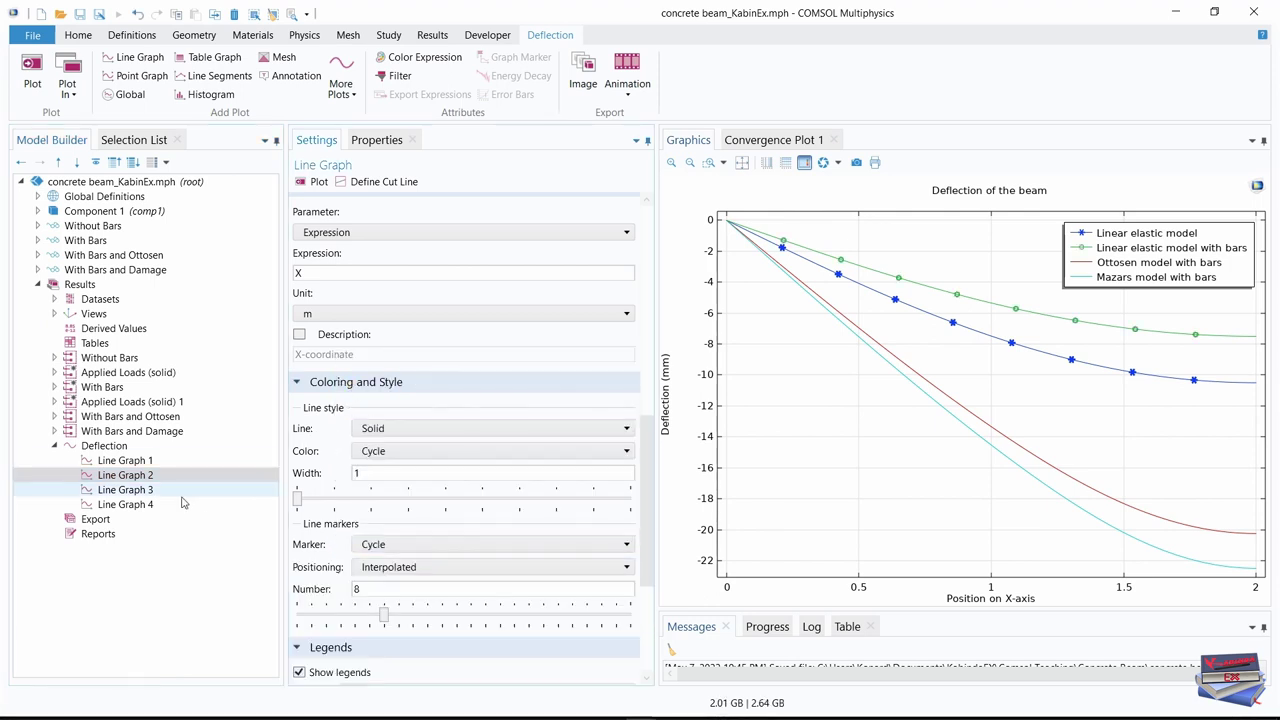
left_click(134, 490)
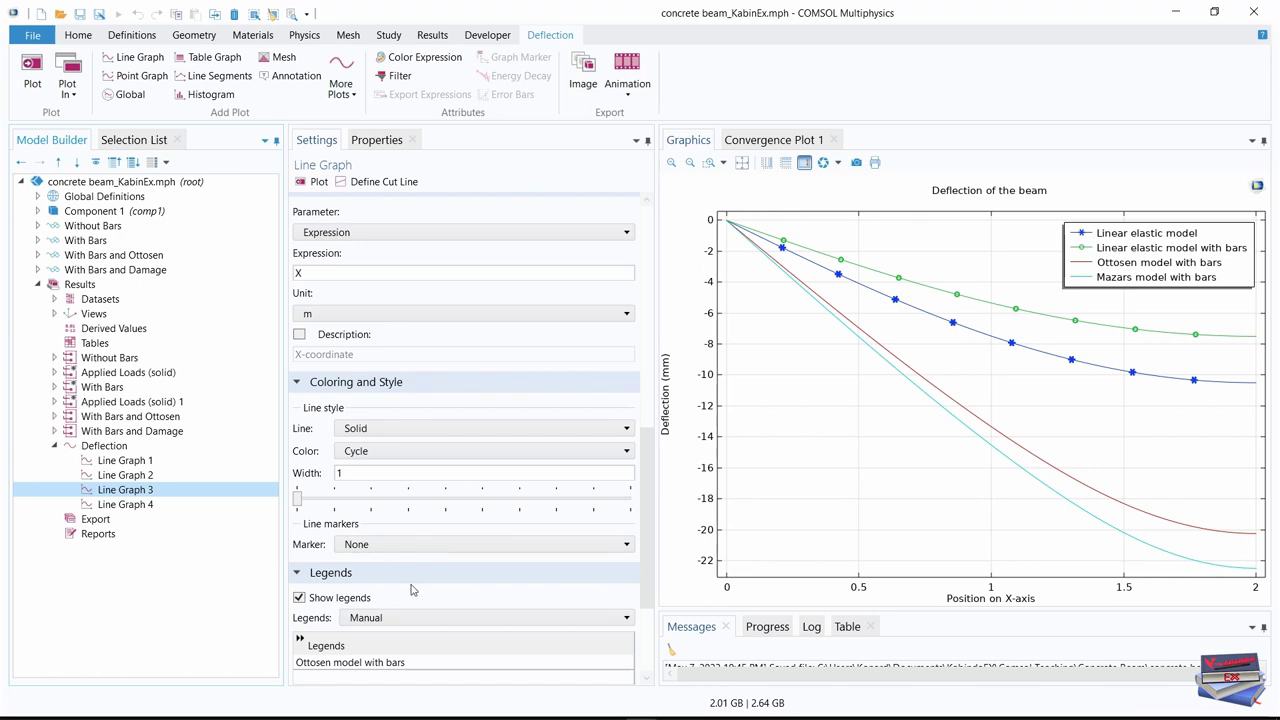
left_click(431, 545)
left_click(350, 376)
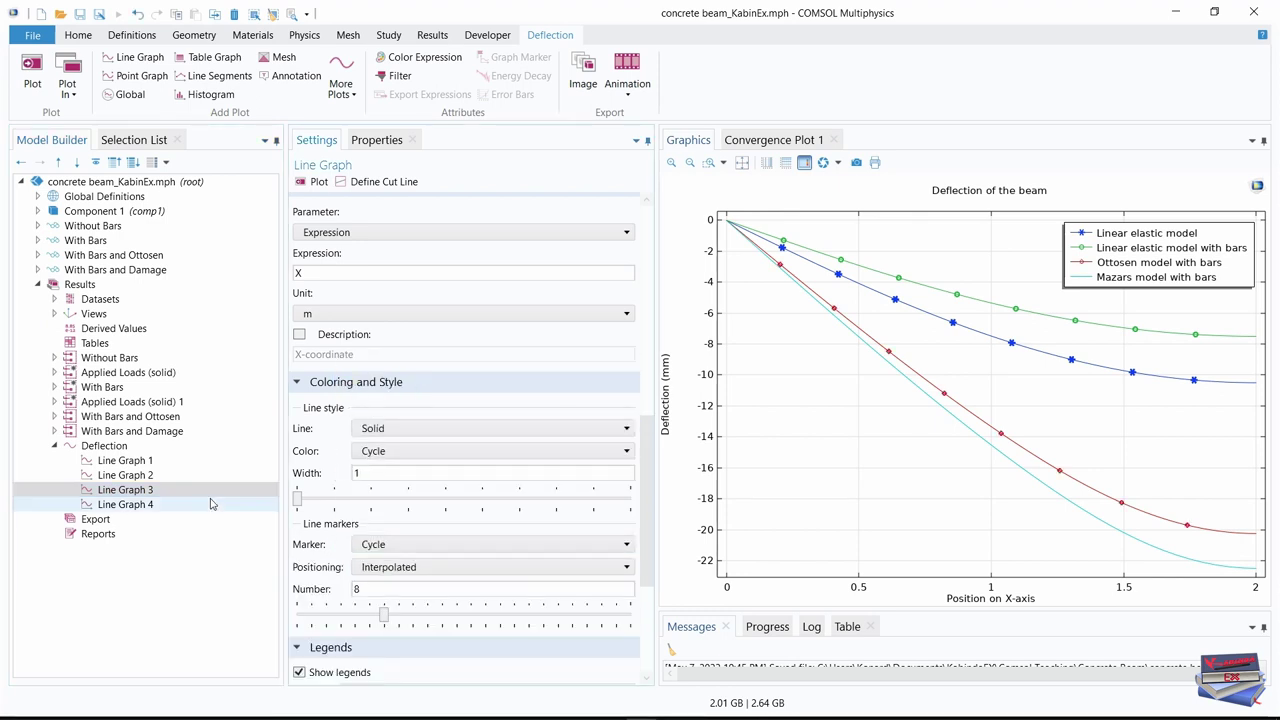
left_click(165, 506)
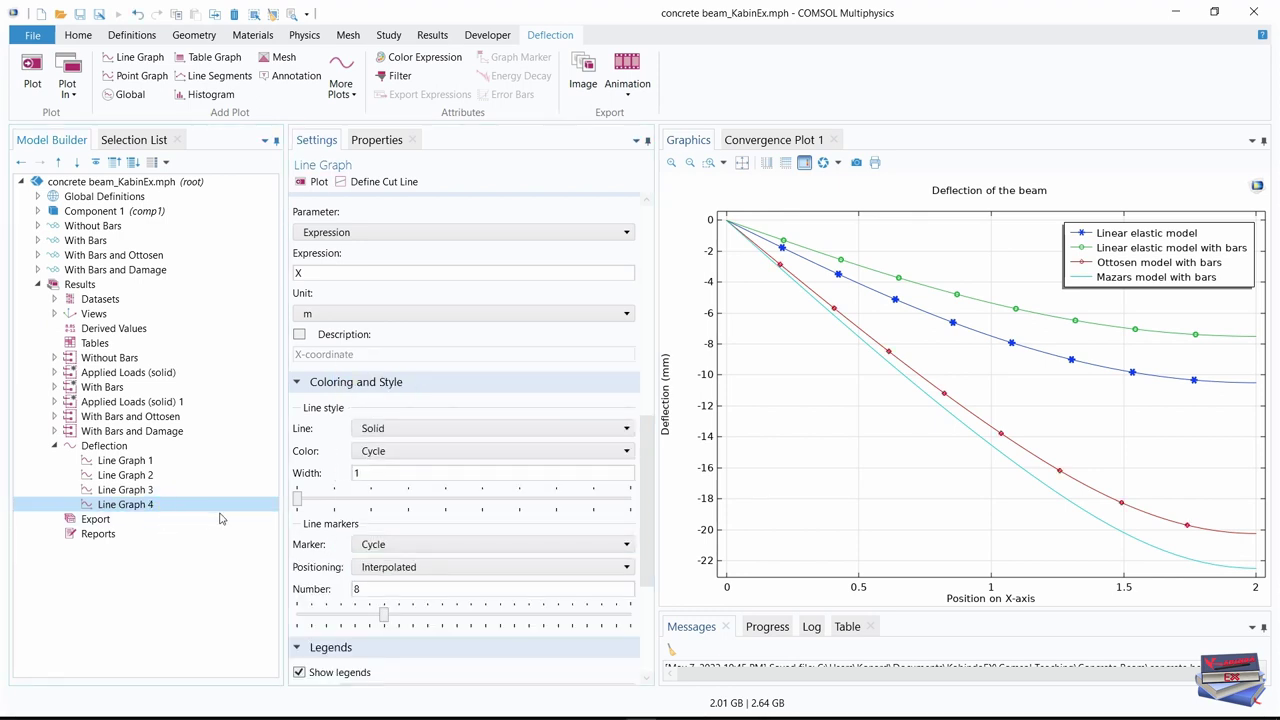
left_click(417, 545)
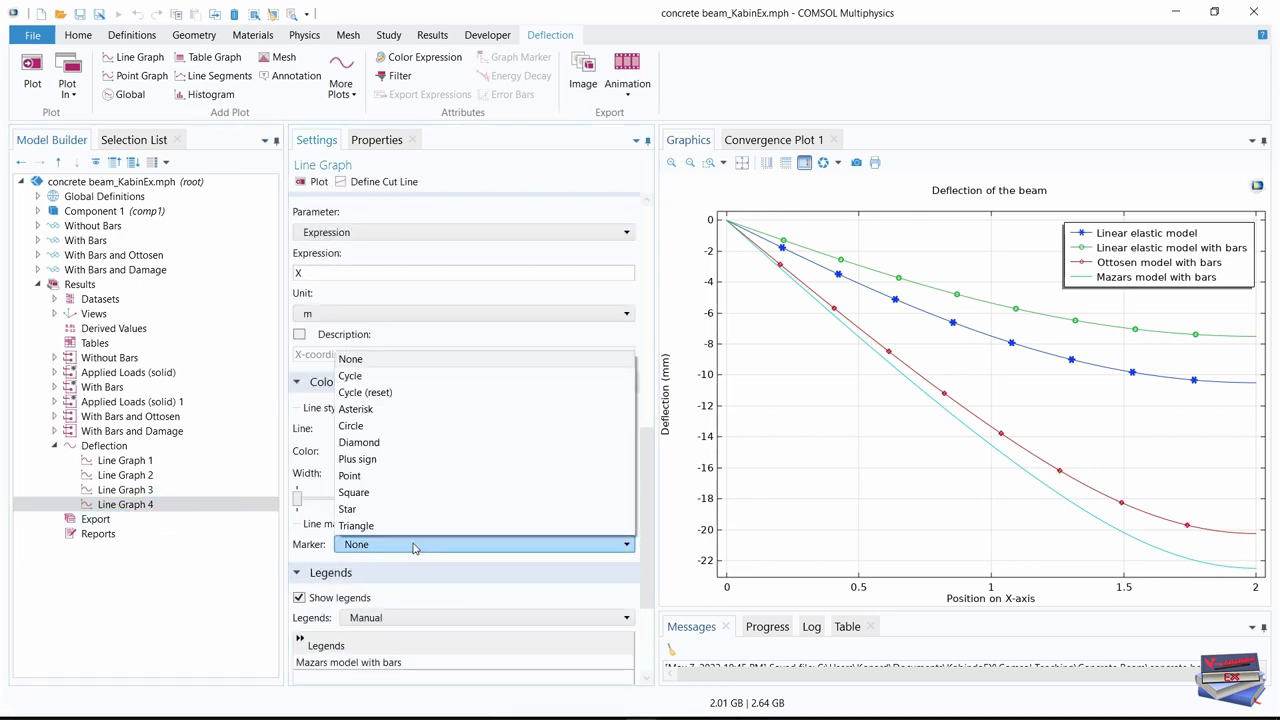
left_click(362, 377)
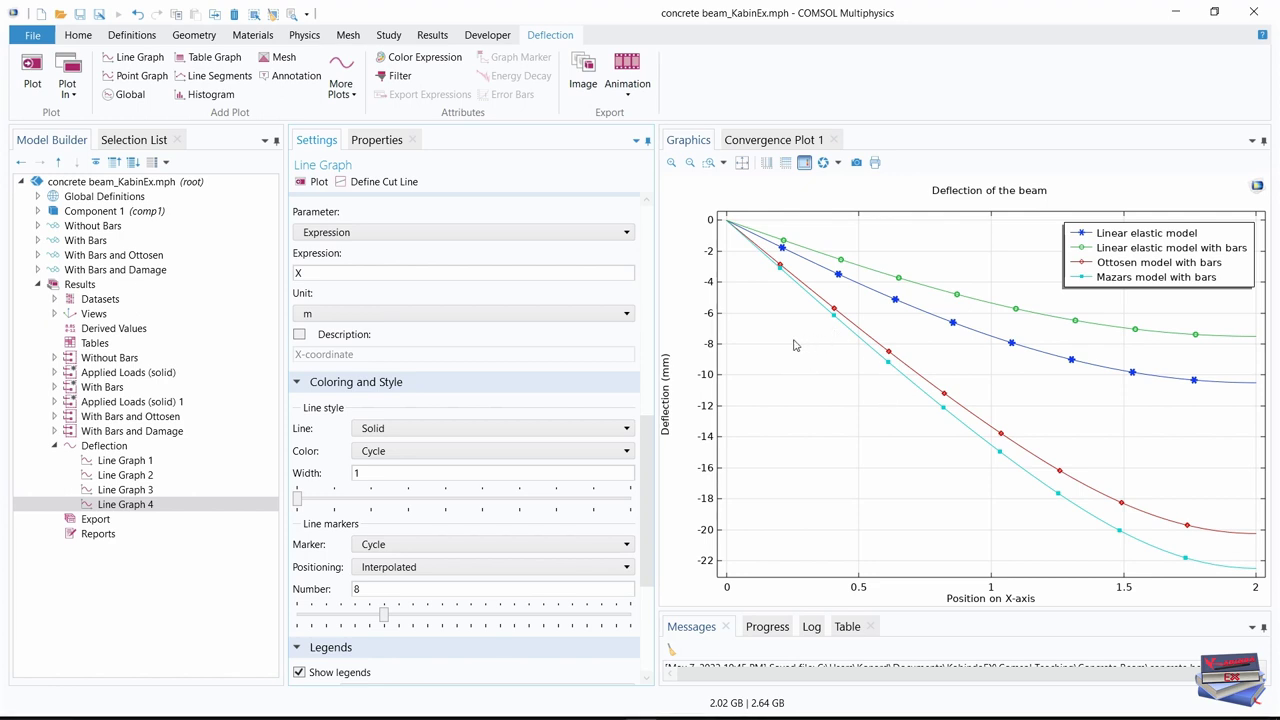
left_click(54, 445)
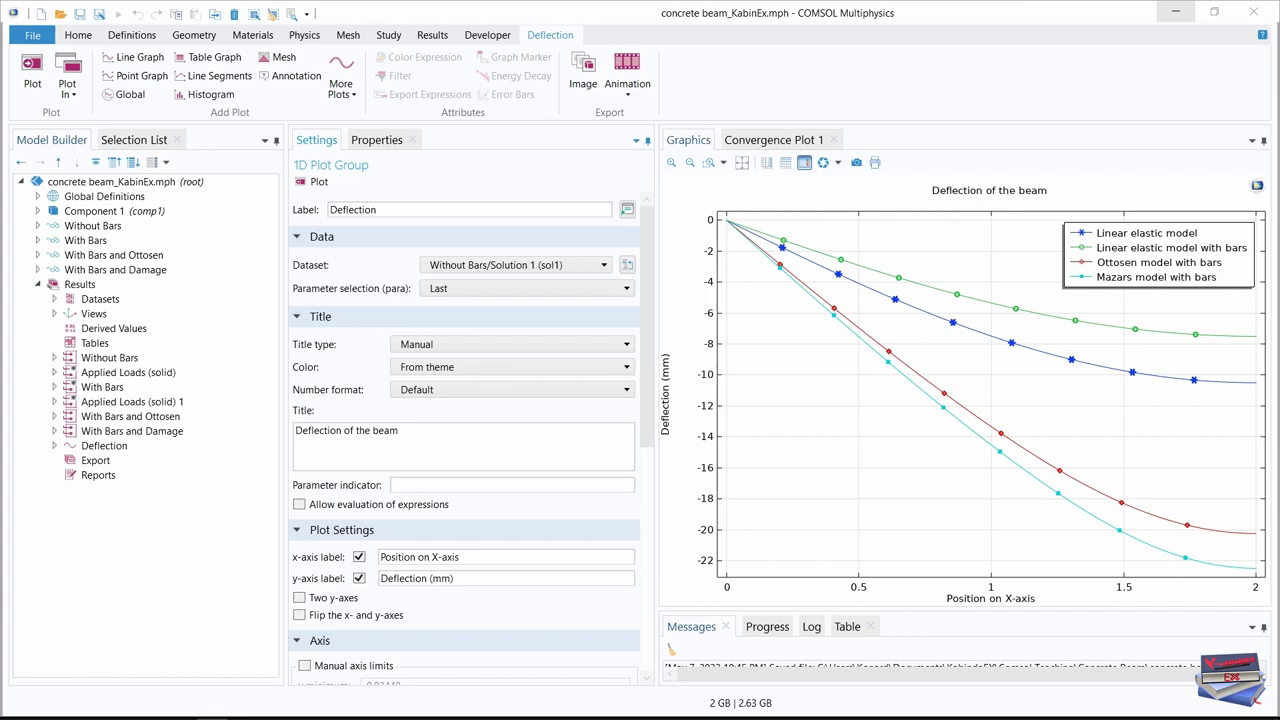
Add a 1D plot group labelled "Plastic Strains" and set its parameter selection to Last
left_click(433, 37)
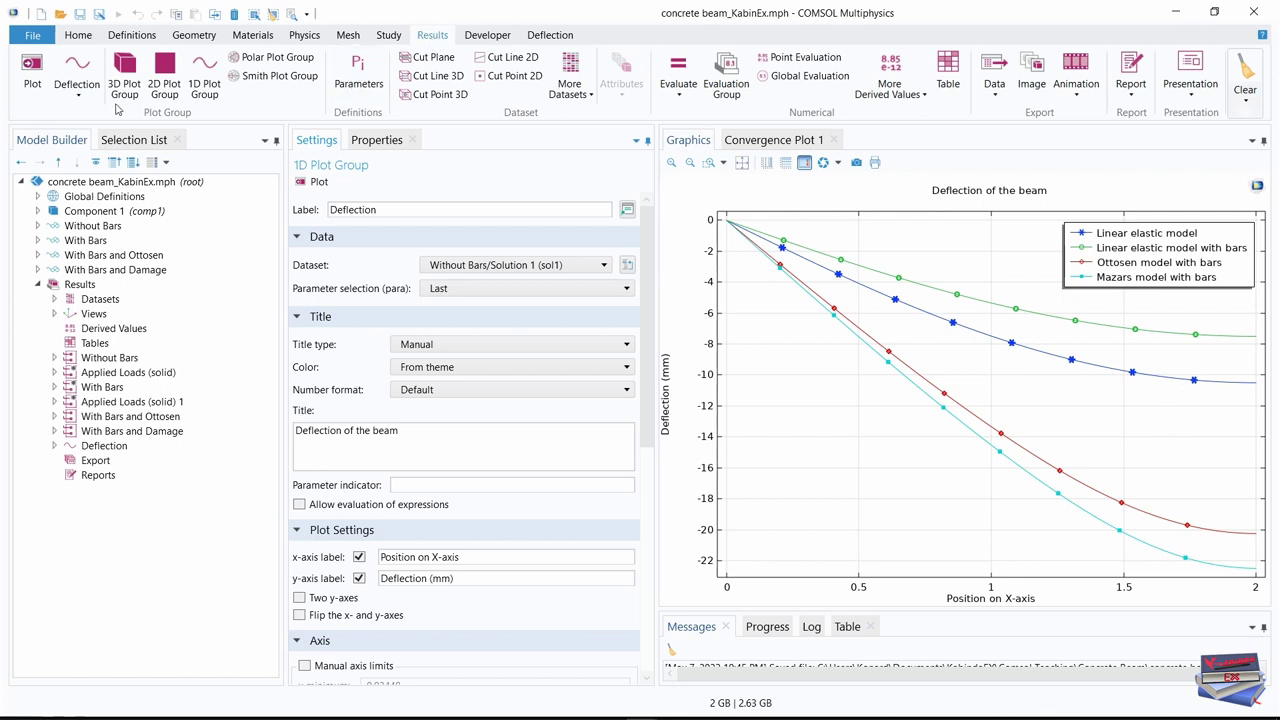
left_click(205, 80)
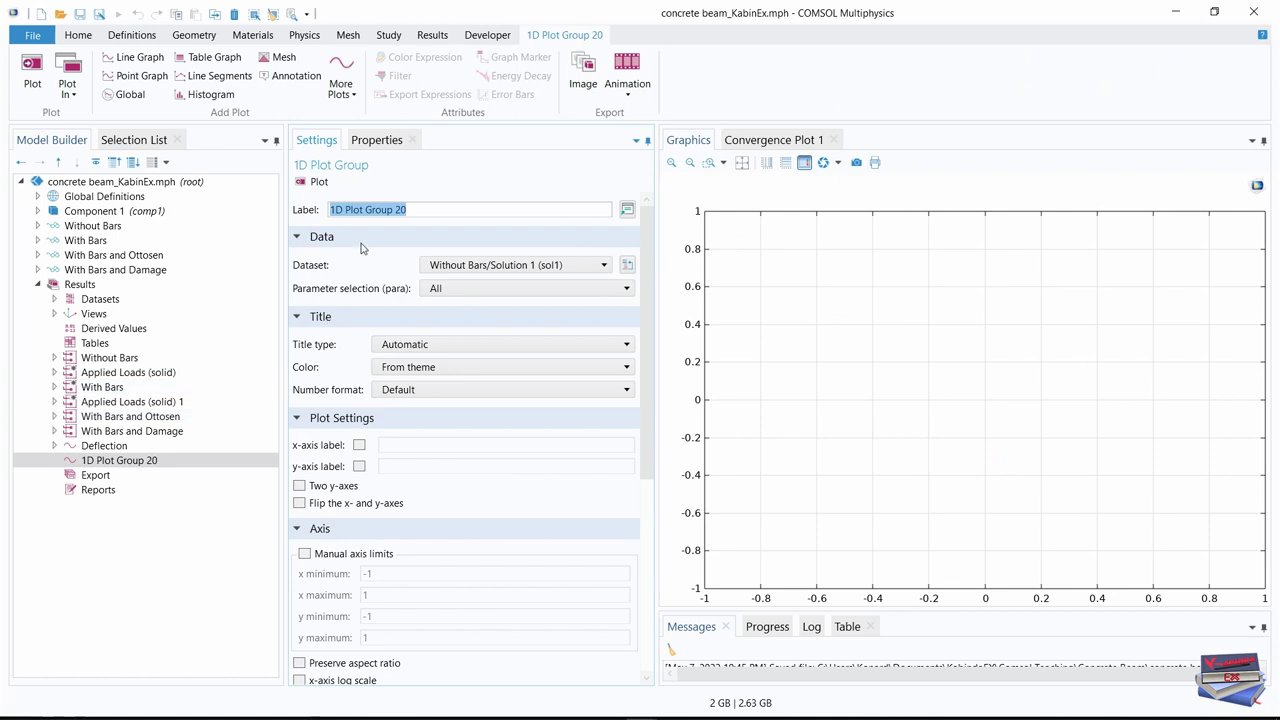
triple_click(393, 210)
type("Plastic Strains")
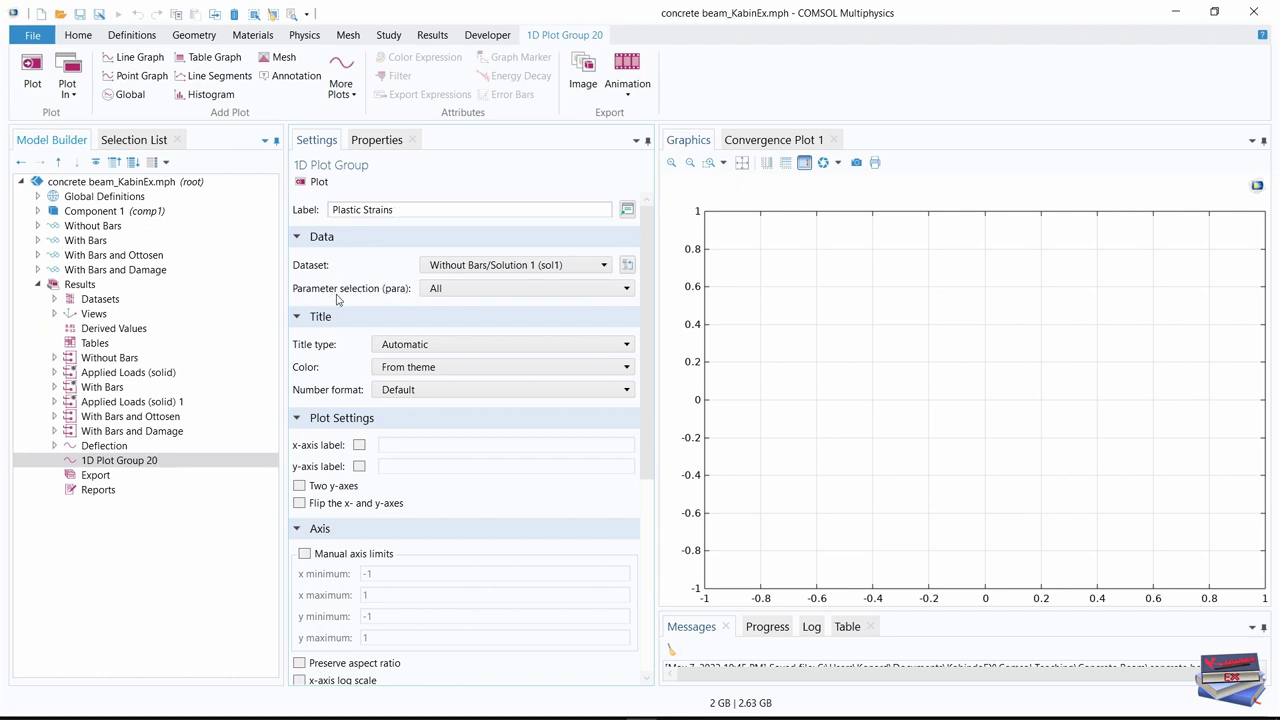
left_click(450, 289)
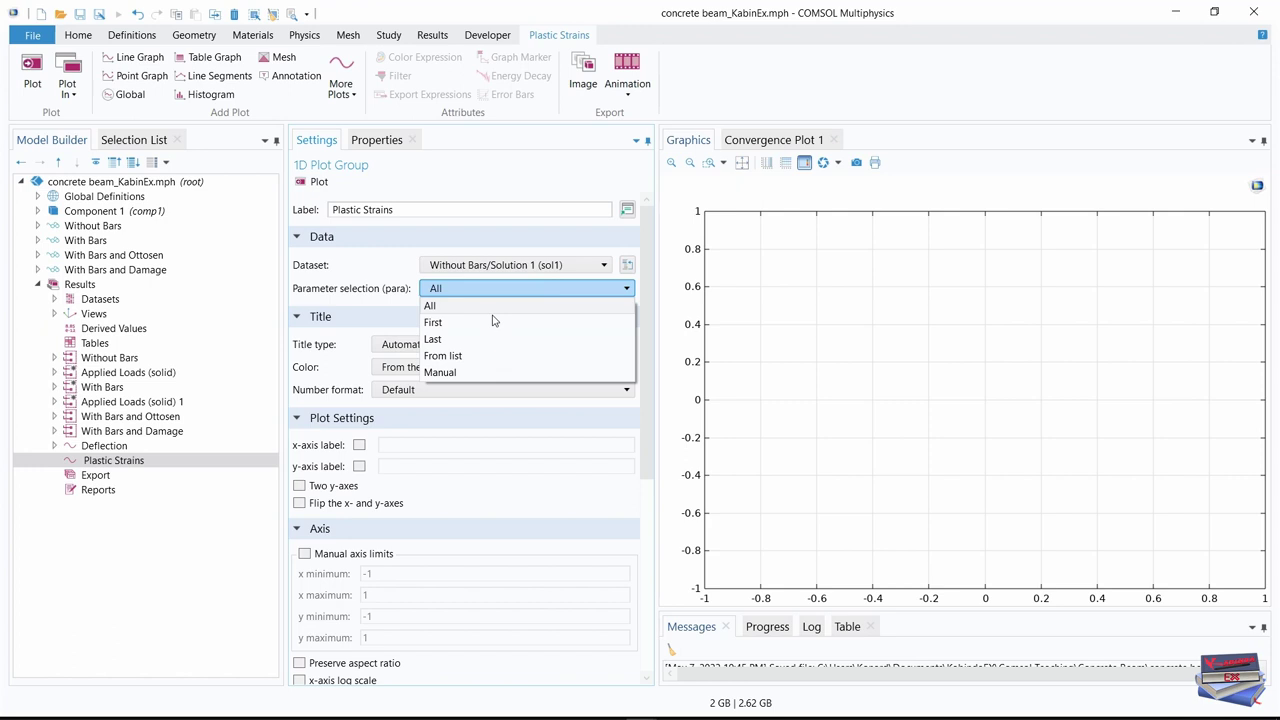
left_click(443, 339)
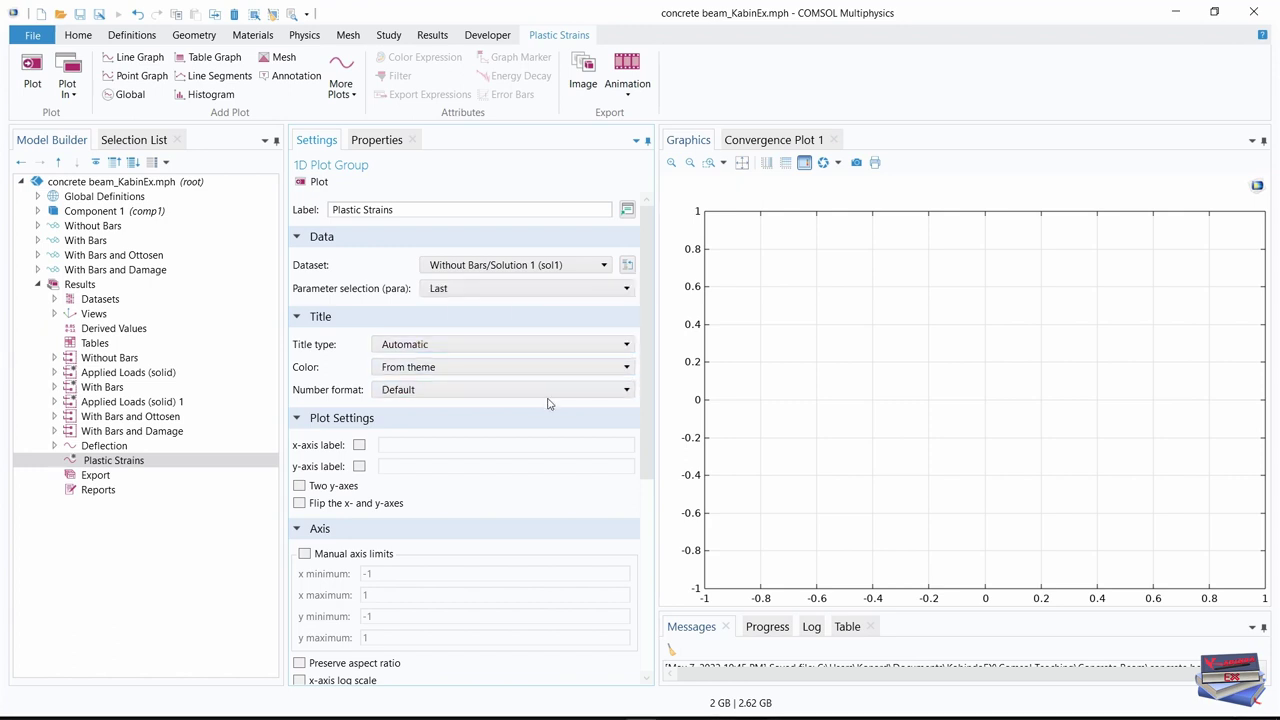
Give the Plastic Strains plot group the manual title "Plastic strain in bars"
left_click(594, 345)
left_click(422, 394)
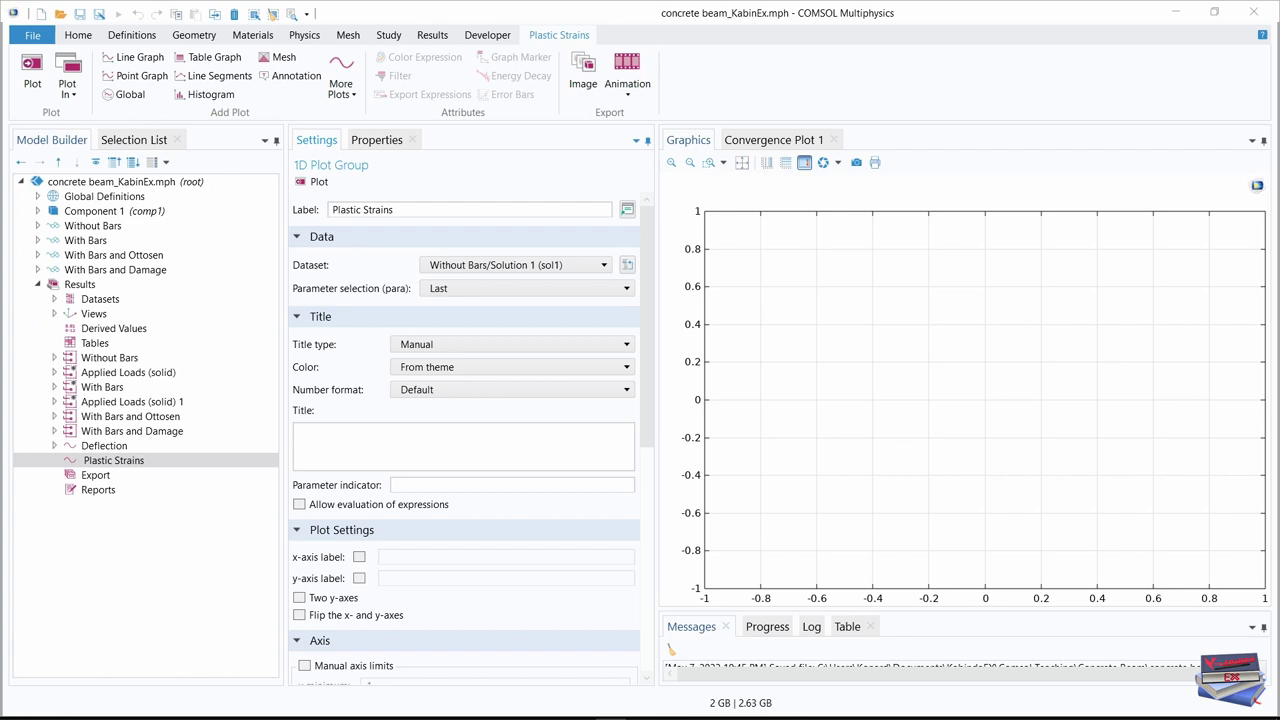
left_click(420, 437)
type("Plastic strain in bars")
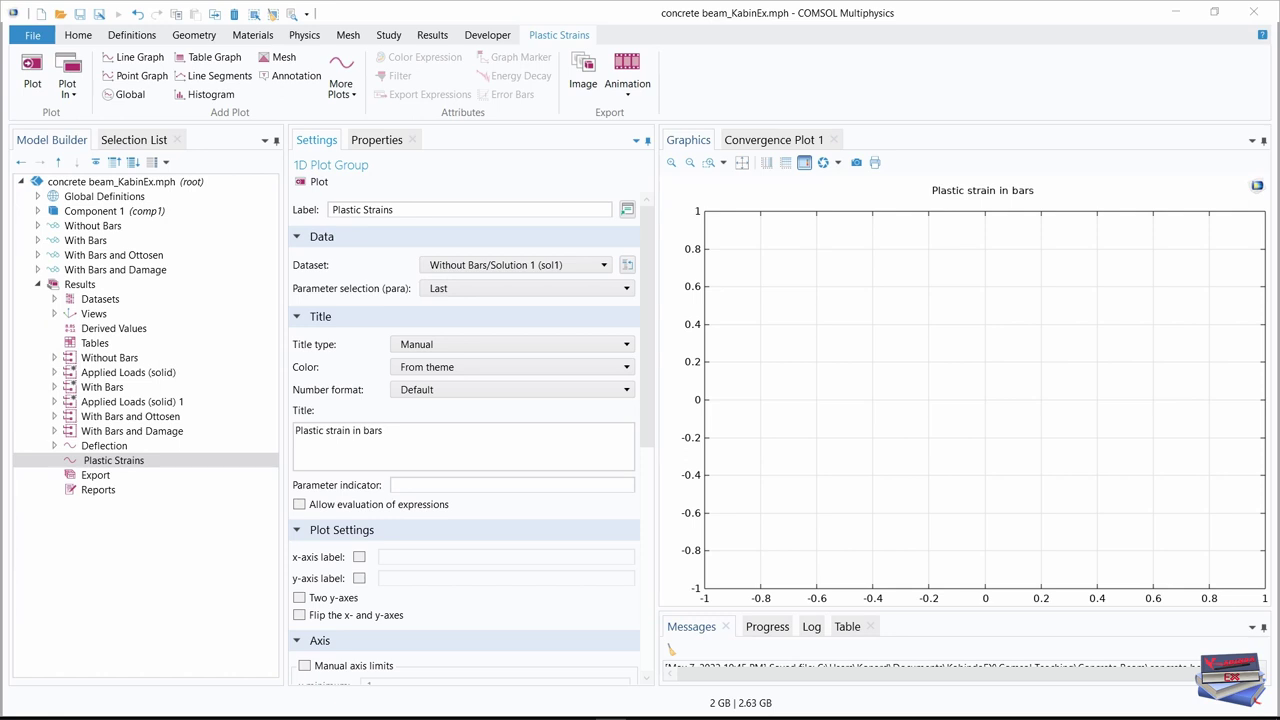
Enable custom axis labels for the Plastic Strains plot: "Position on X-axis" for x and "Plastic Strains" for y
left_click(359, 557)
left_click(359, 578)
left_click(400, 557)
type("Position on X-axis")
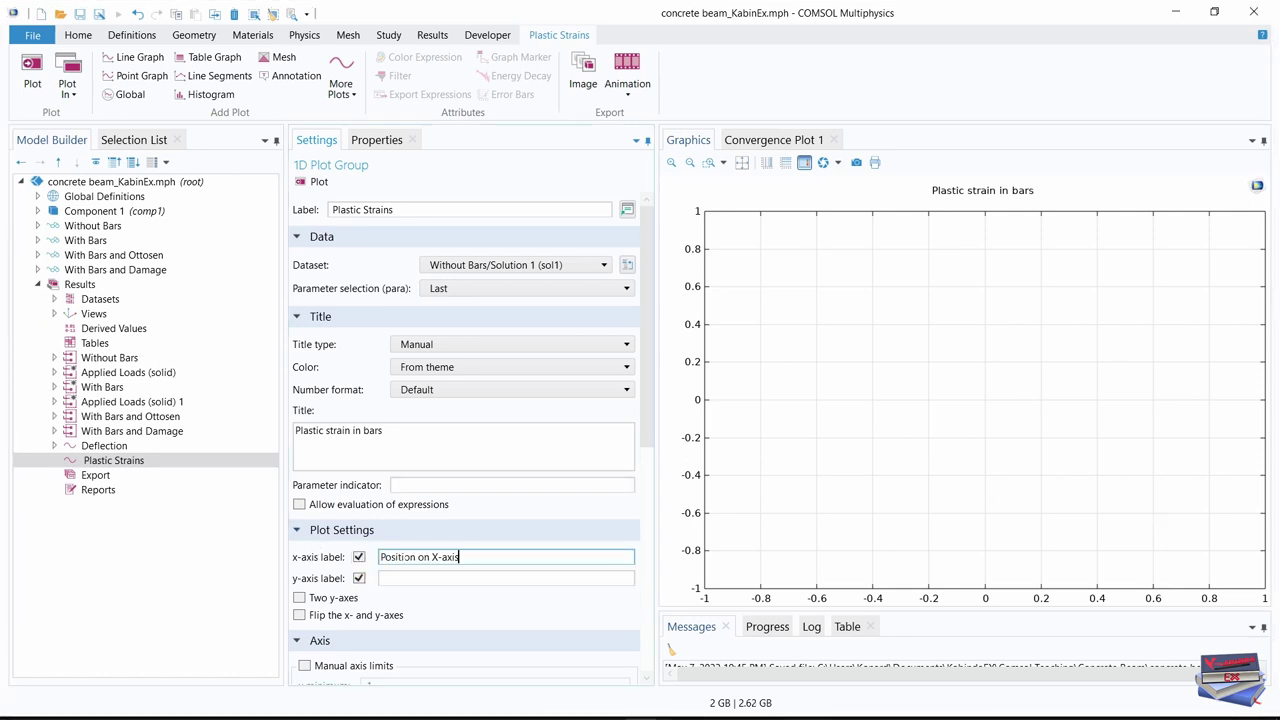
left_click(400, 578)
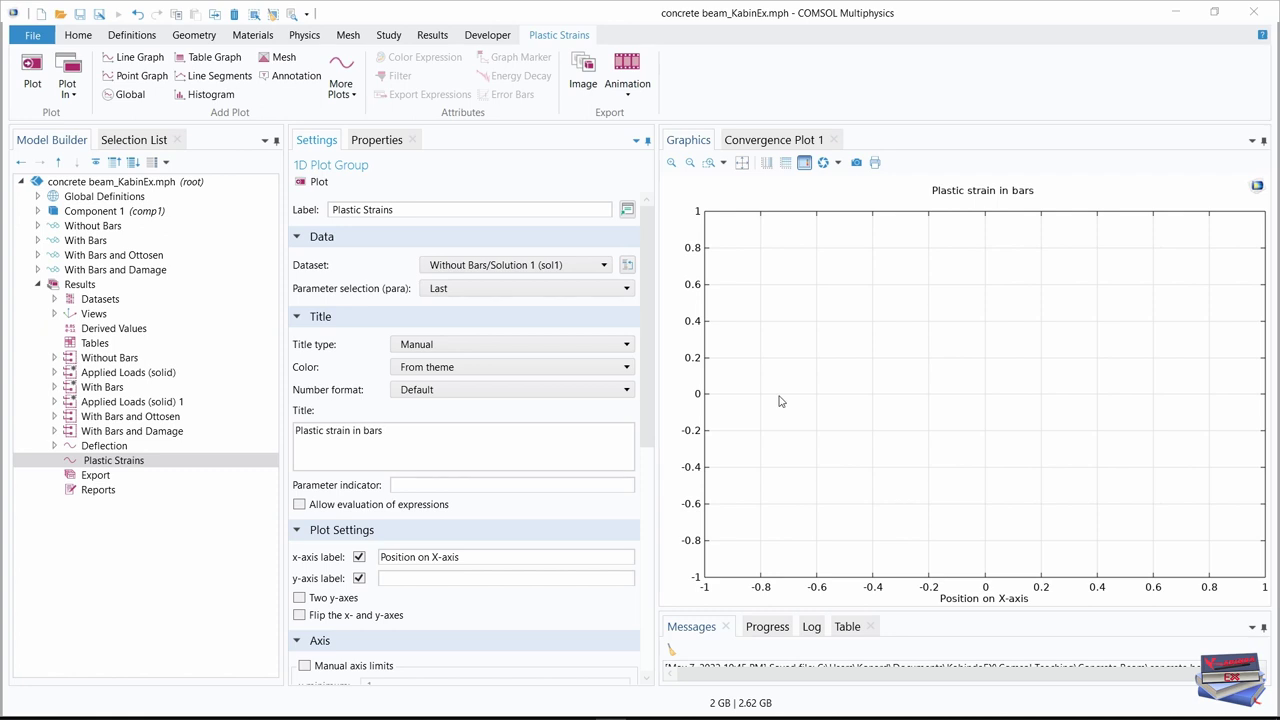
triple_click(362, 210)
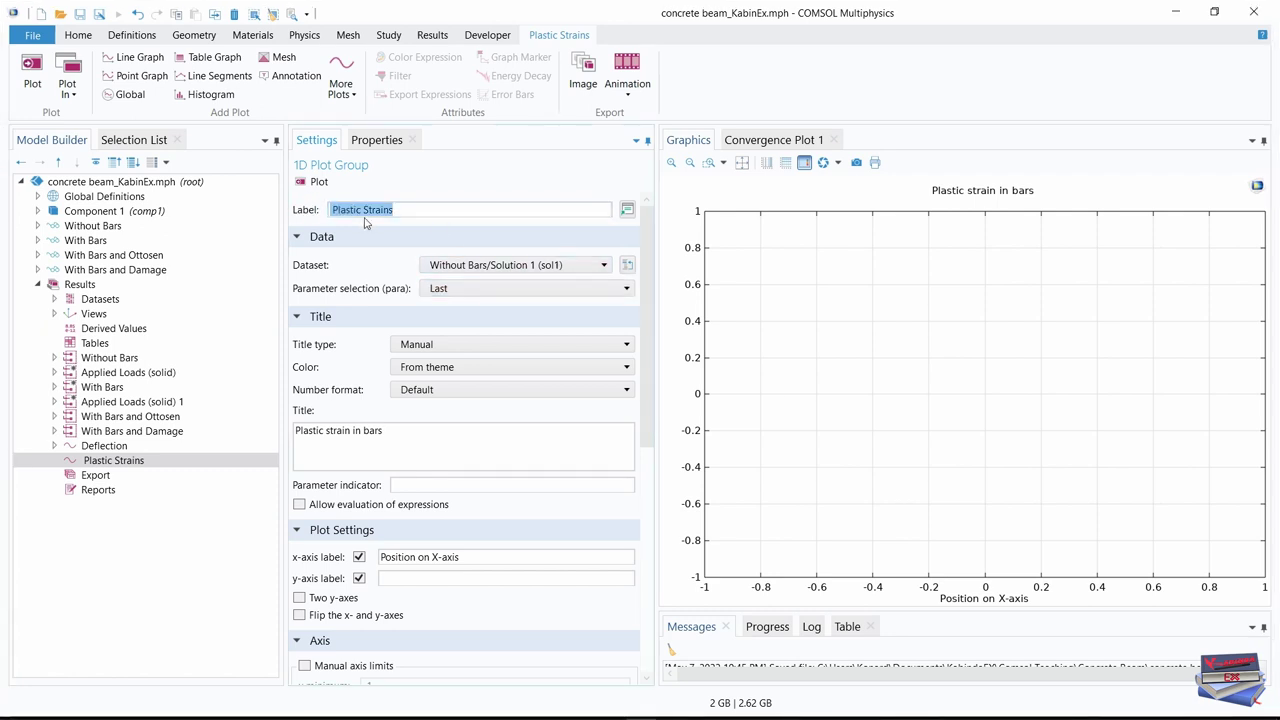
key("ctrl+c")
left_click(395, 578)
key("ctrl+v")
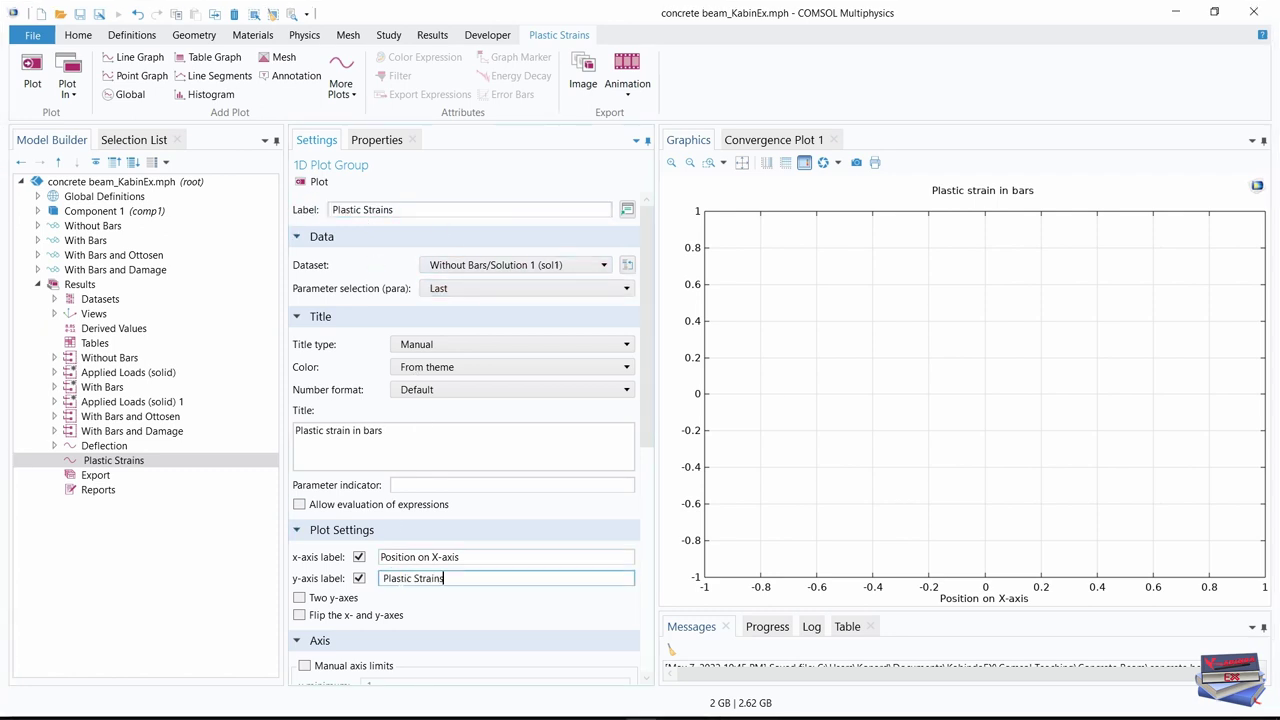
key("Return")
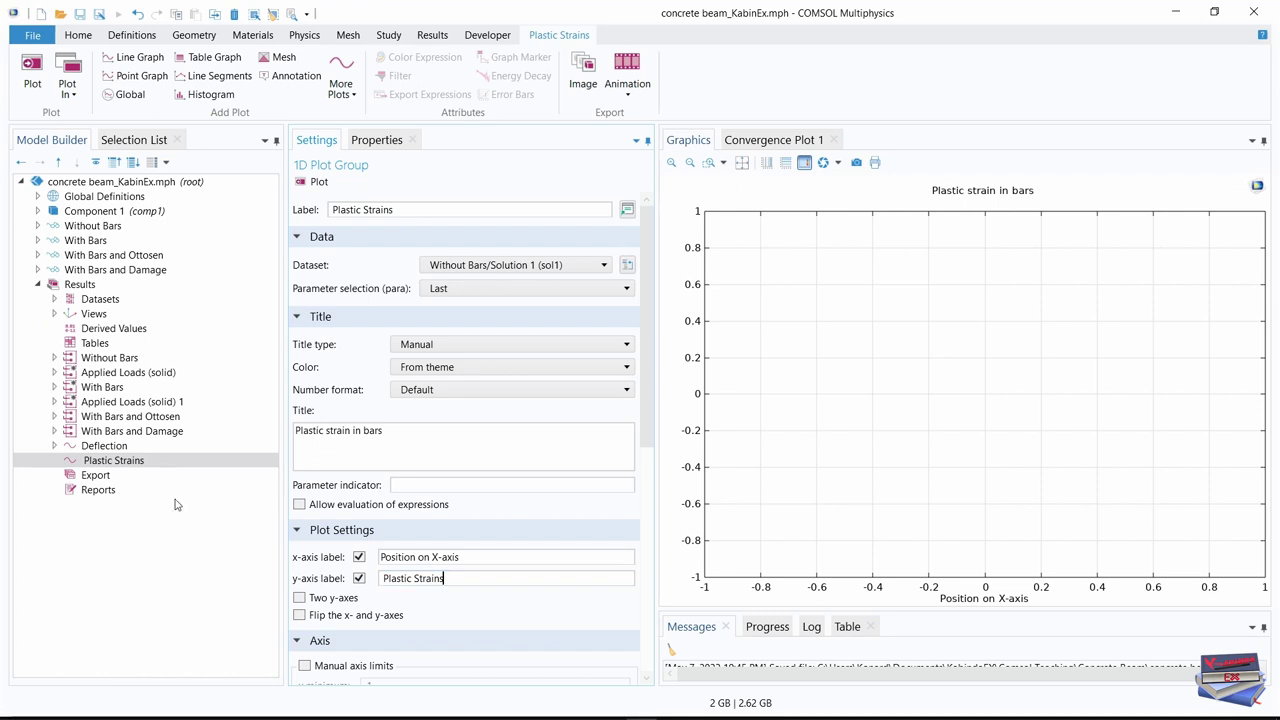
Add a line graph to the Plastic Strains group and set its dataset to With Bars/Solution 2 (sol2)
left_click(107, 466)
right_click(107, 466)
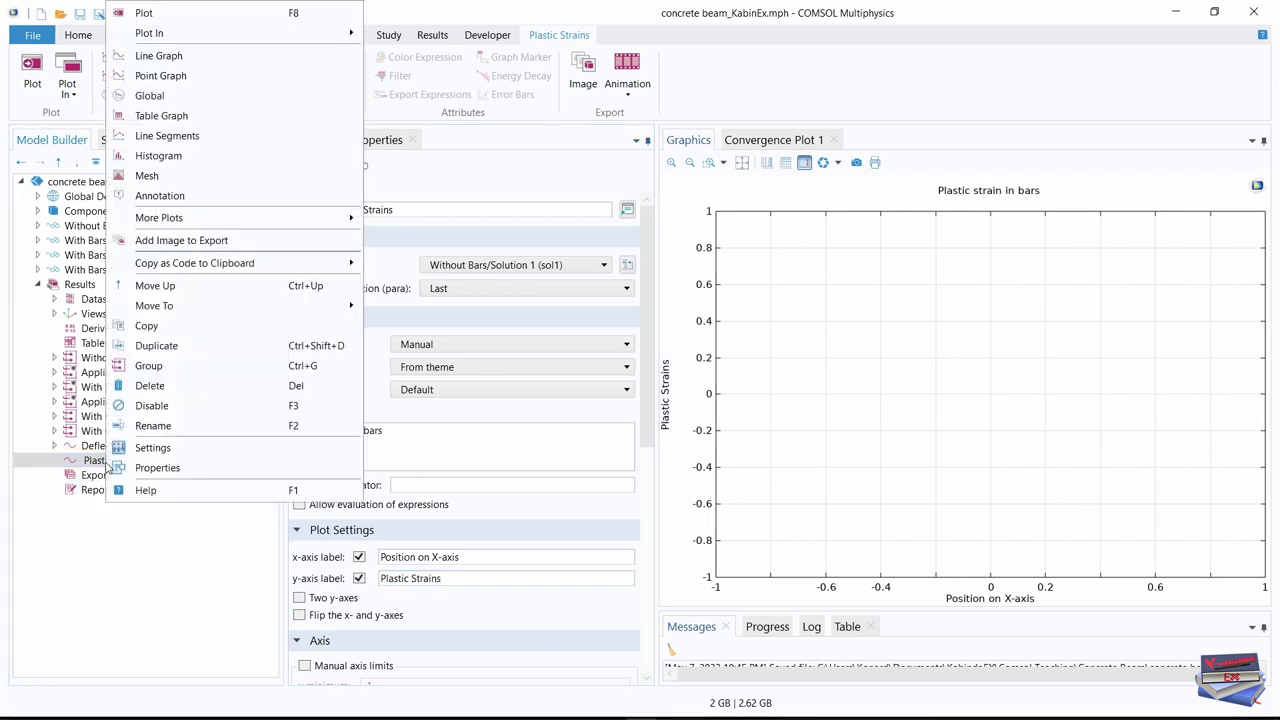
left_click(160, 56)
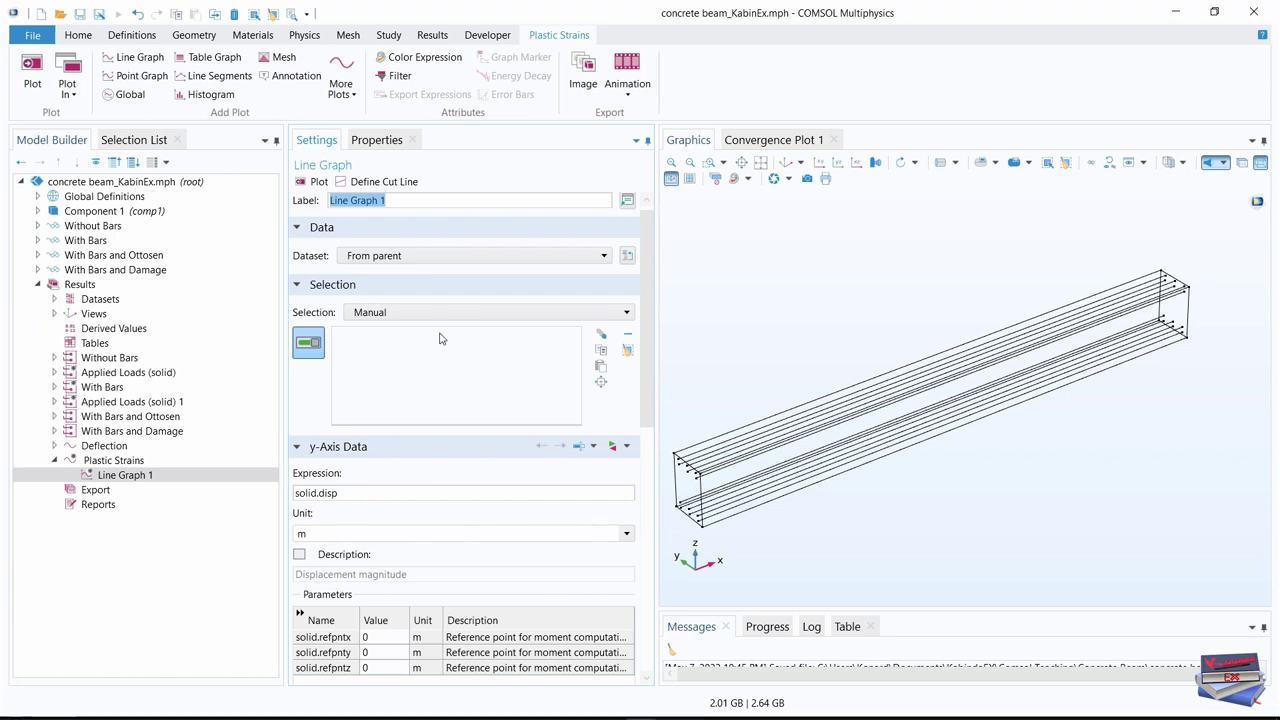
left_click(576, 257)
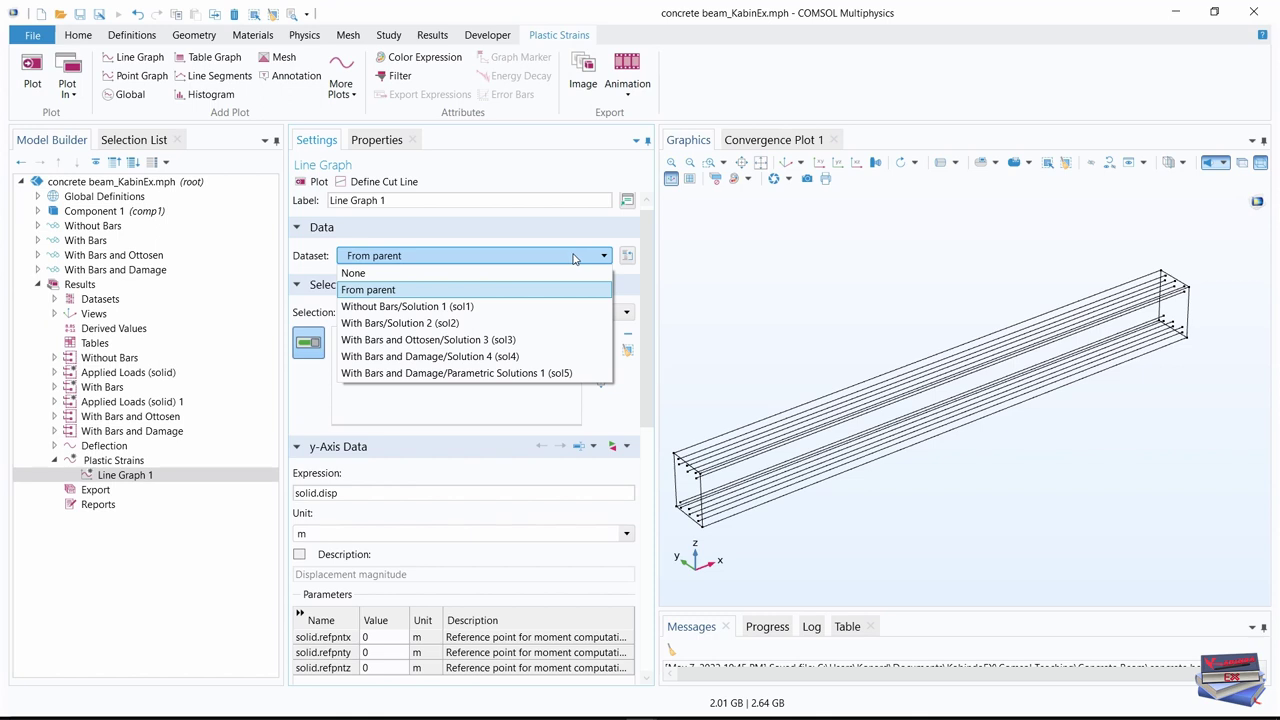
left_click(428, 325)
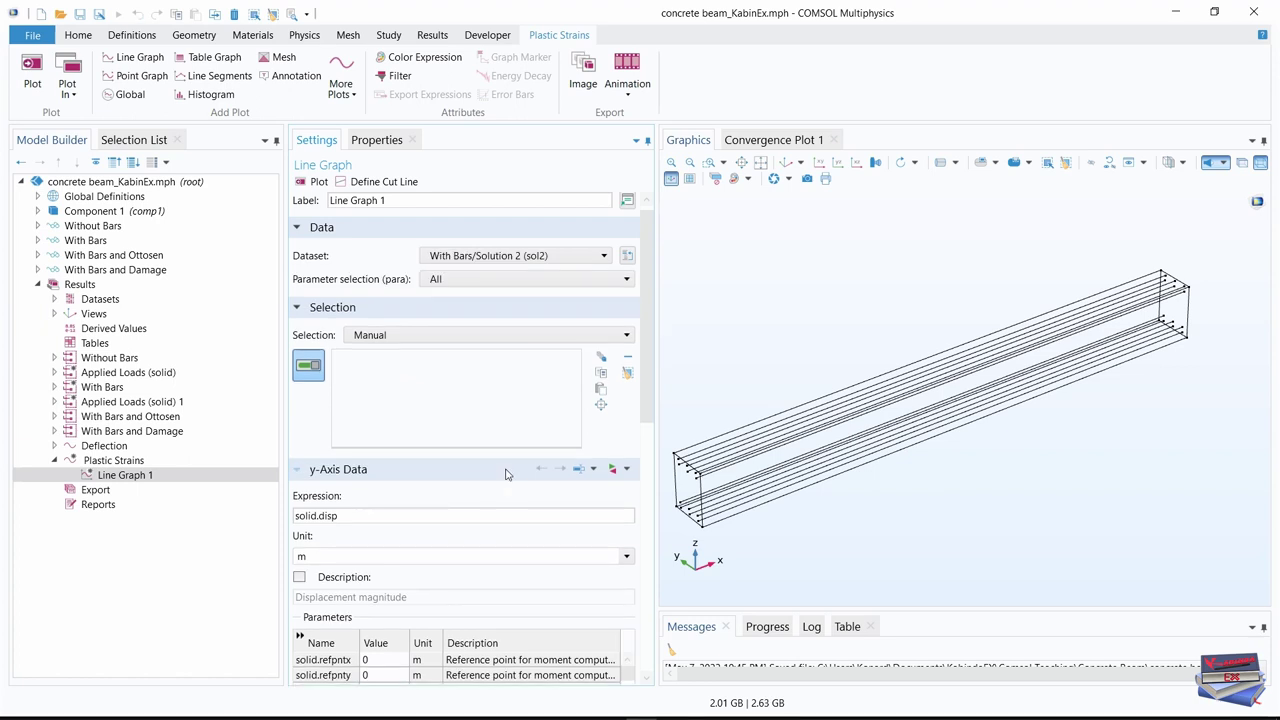
Add edge 13, a lower reinforcement bar, to the line graph's selection
left_click(140, 141)
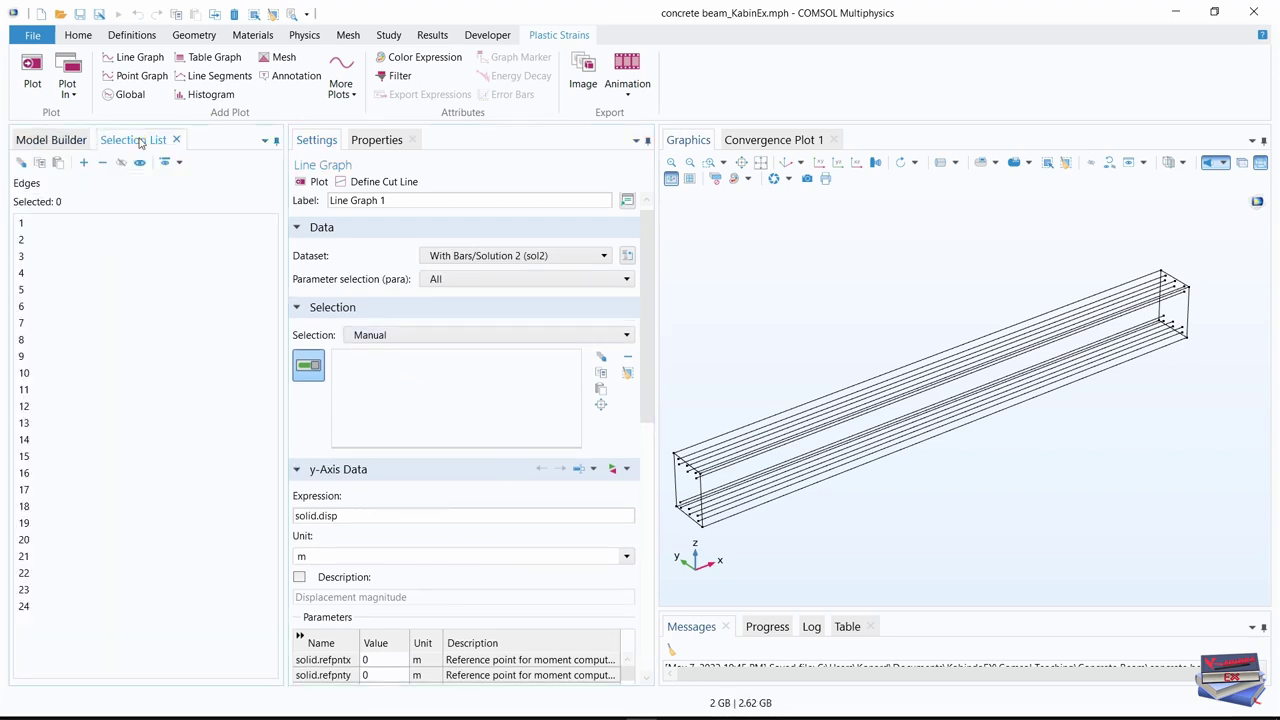
left_click(26, 424)
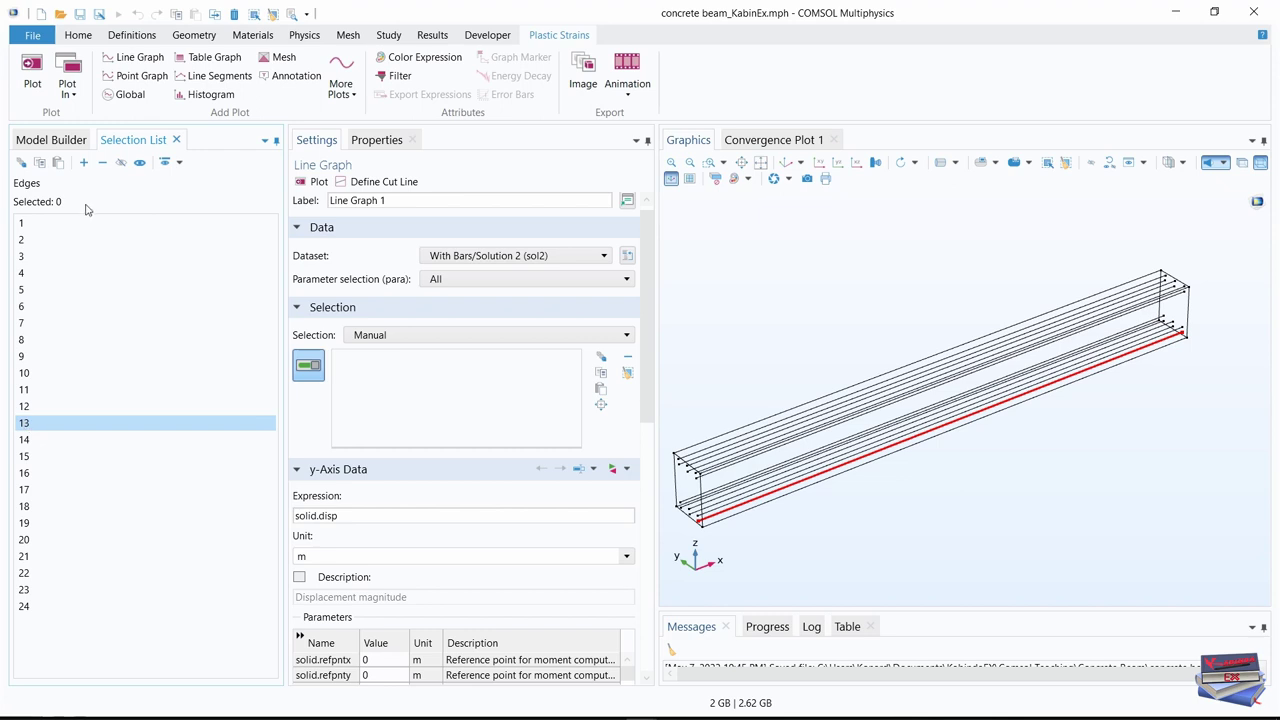
left_click(84, 162)
left_click(50, 140)
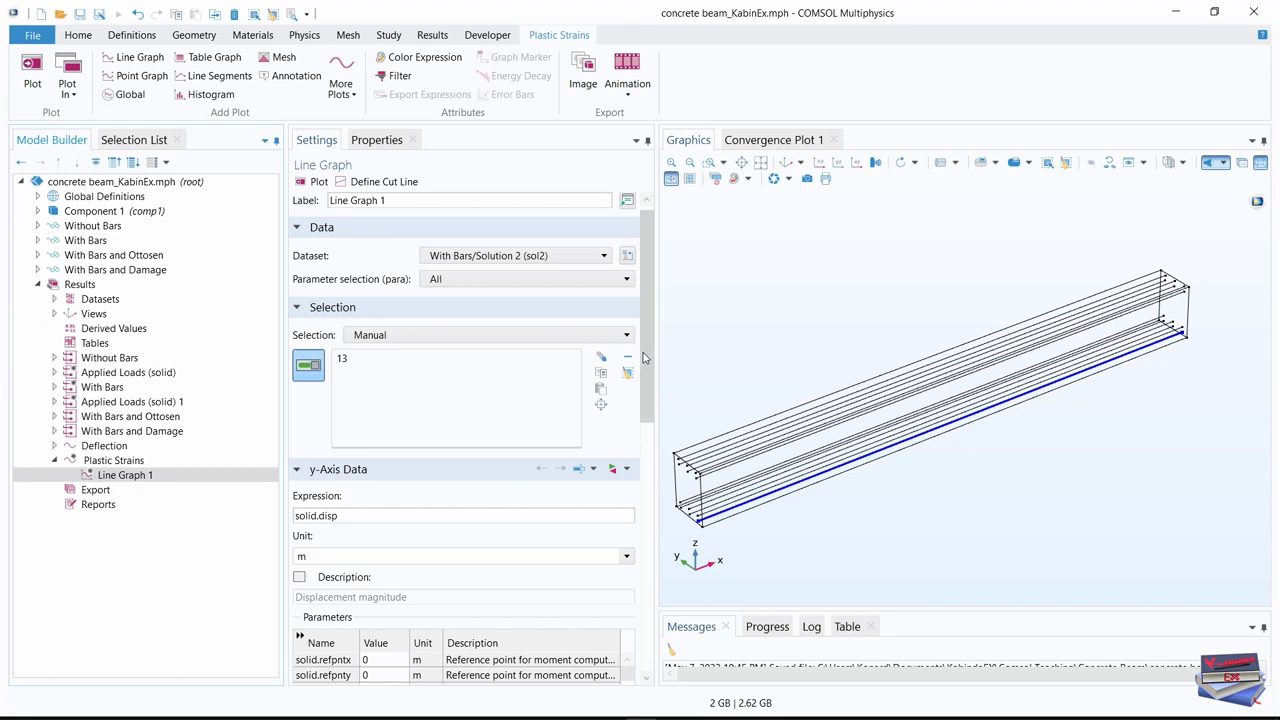
Set the line graph's y-axis expression to the truss plastic axial strain, truss.epn
left_click_drag(651, 331, 645, 383)
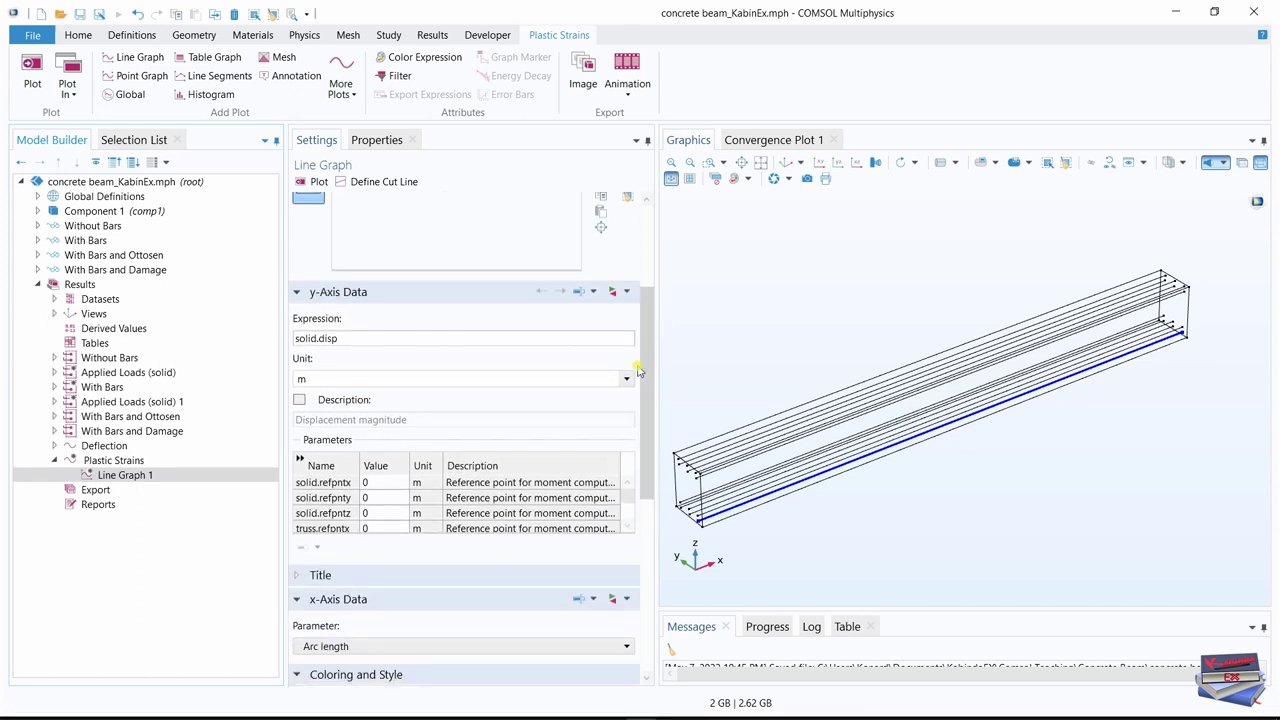
left_click(613, 292)
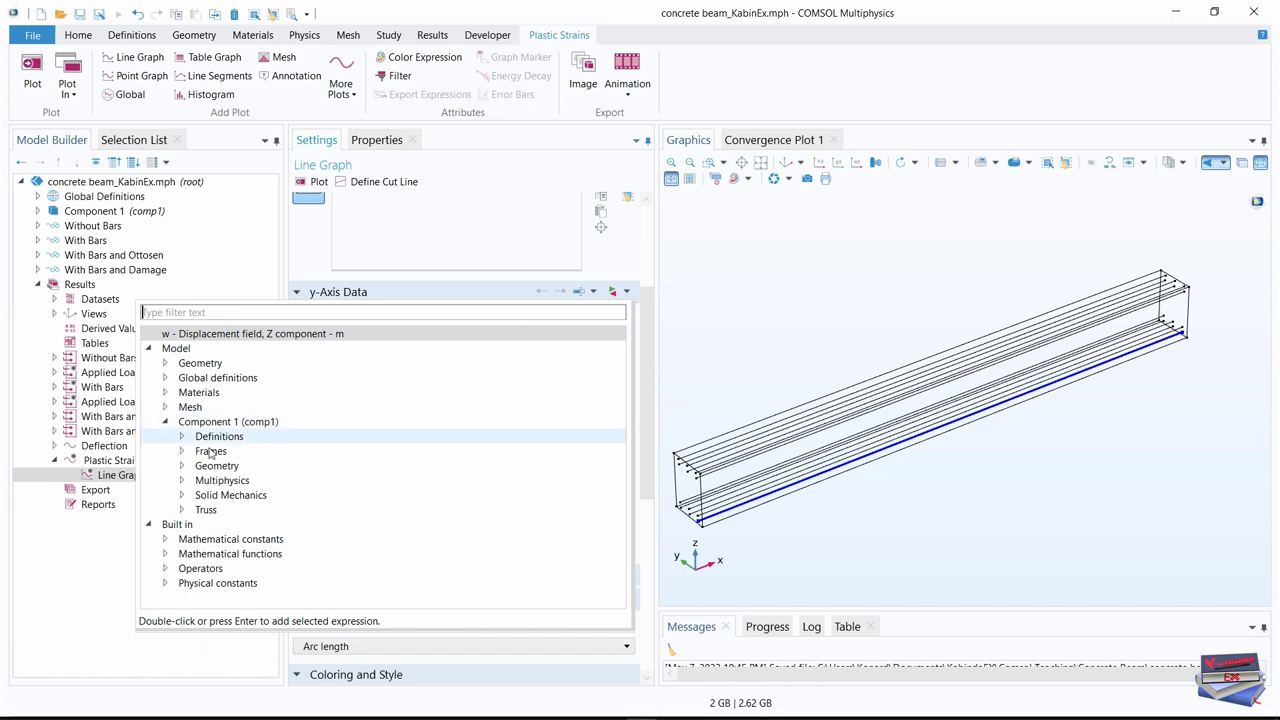
left_click(182, 510)
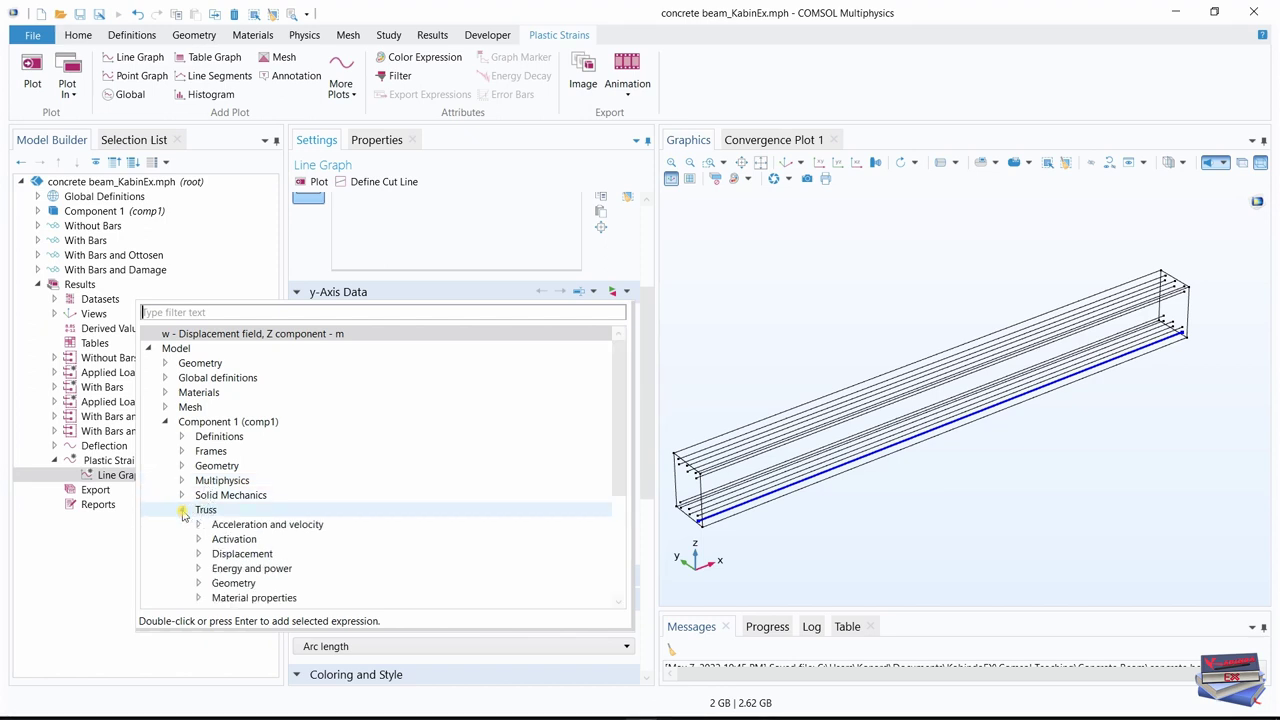
left_click_drag(614, 392, 610, 482)
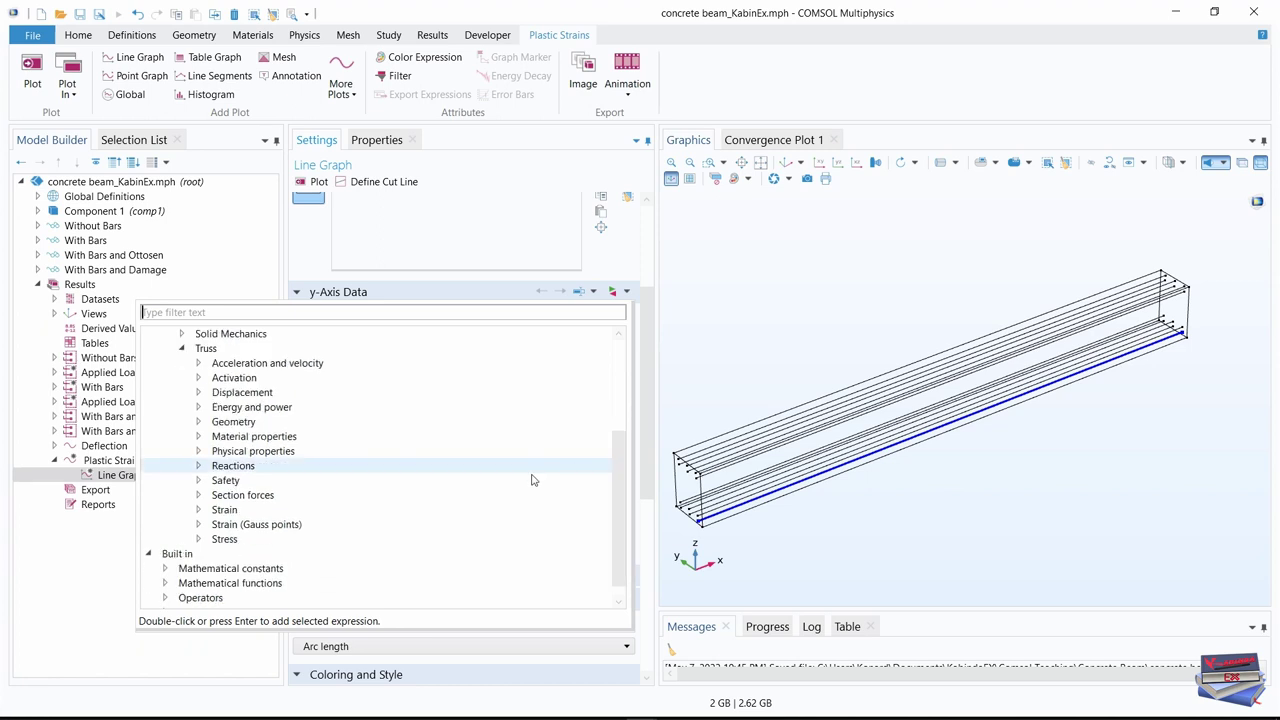
left_click(201, 512)
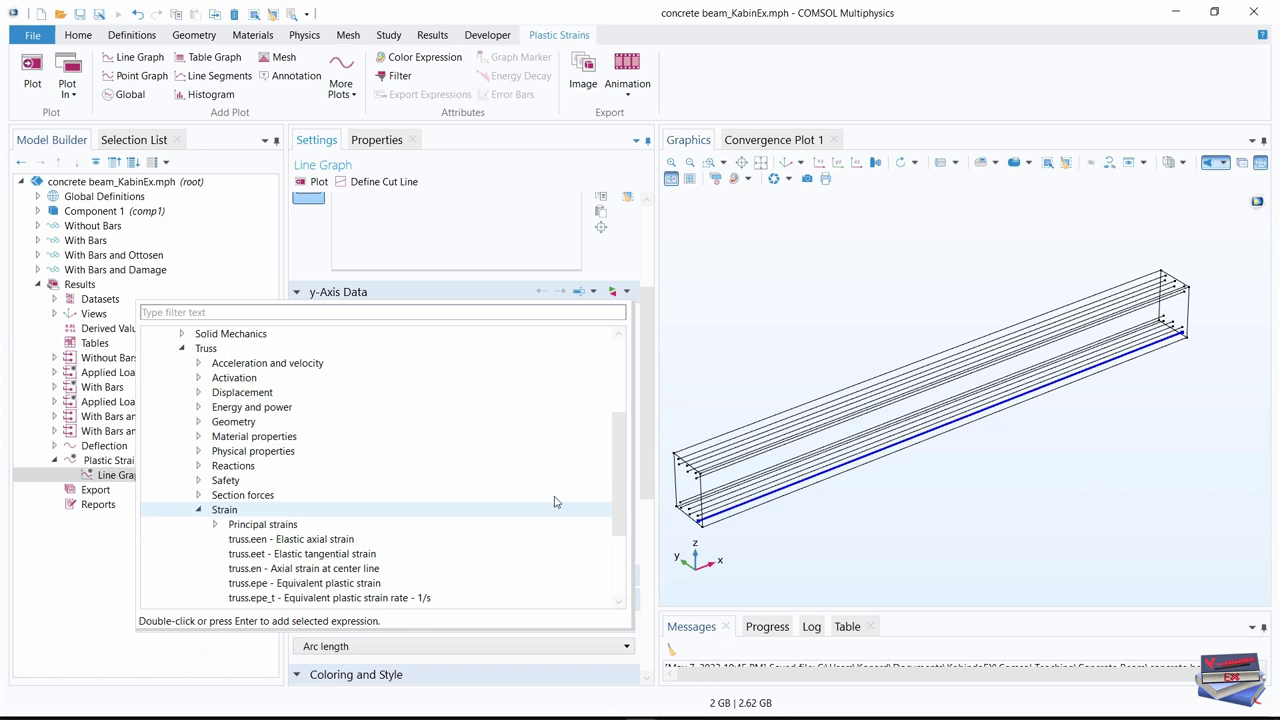
left_click_drag(613, 447, 607, 497)
scroll(560, 494, "down", 1)
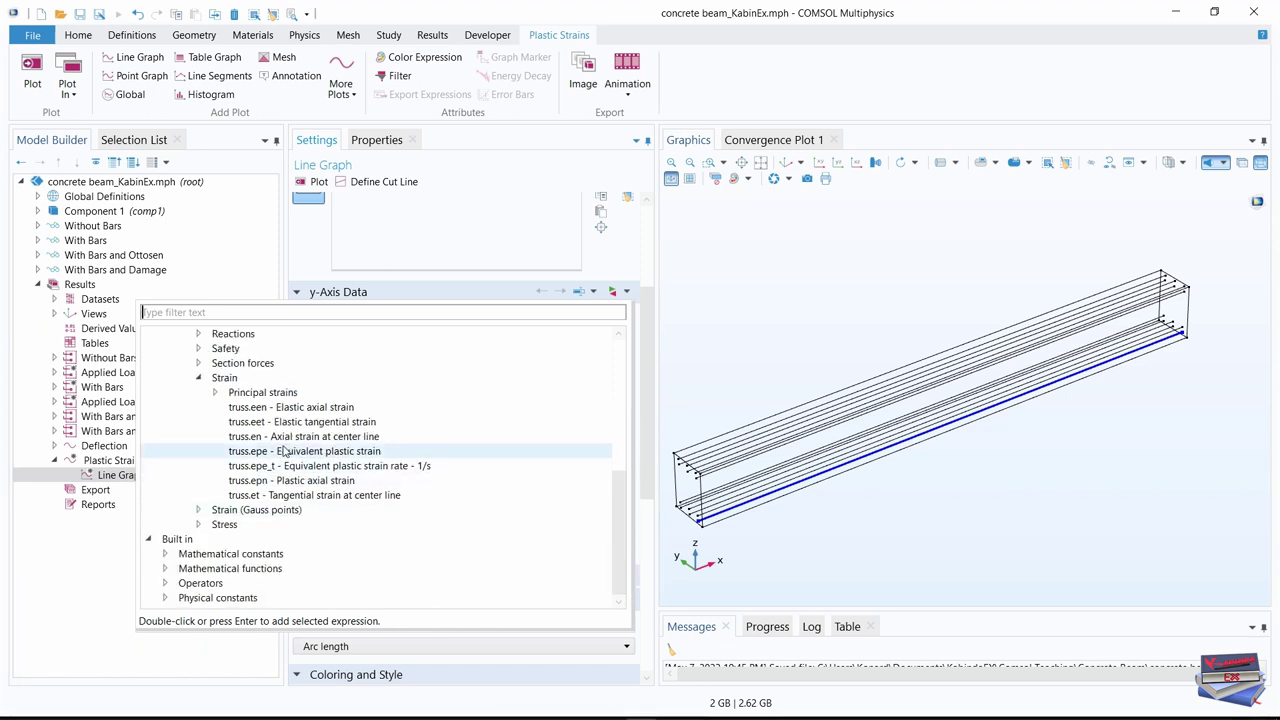
left_click(254, 456)
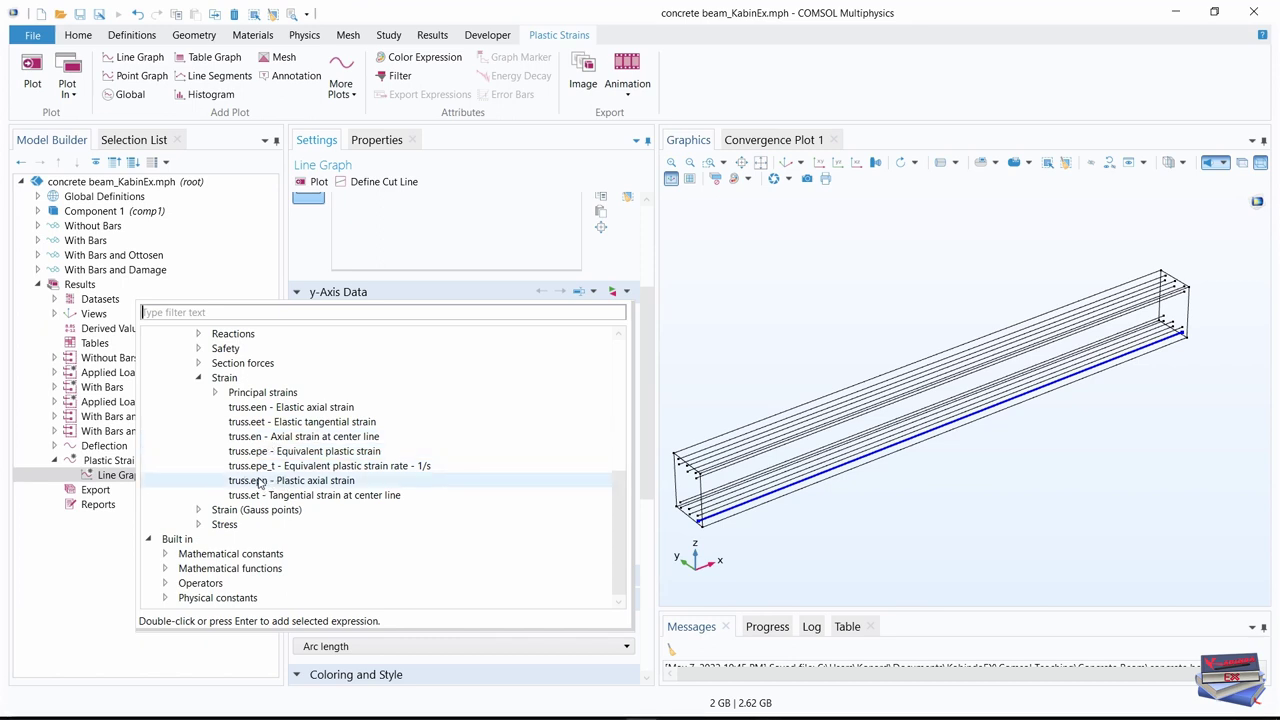
double_click(253, 483)
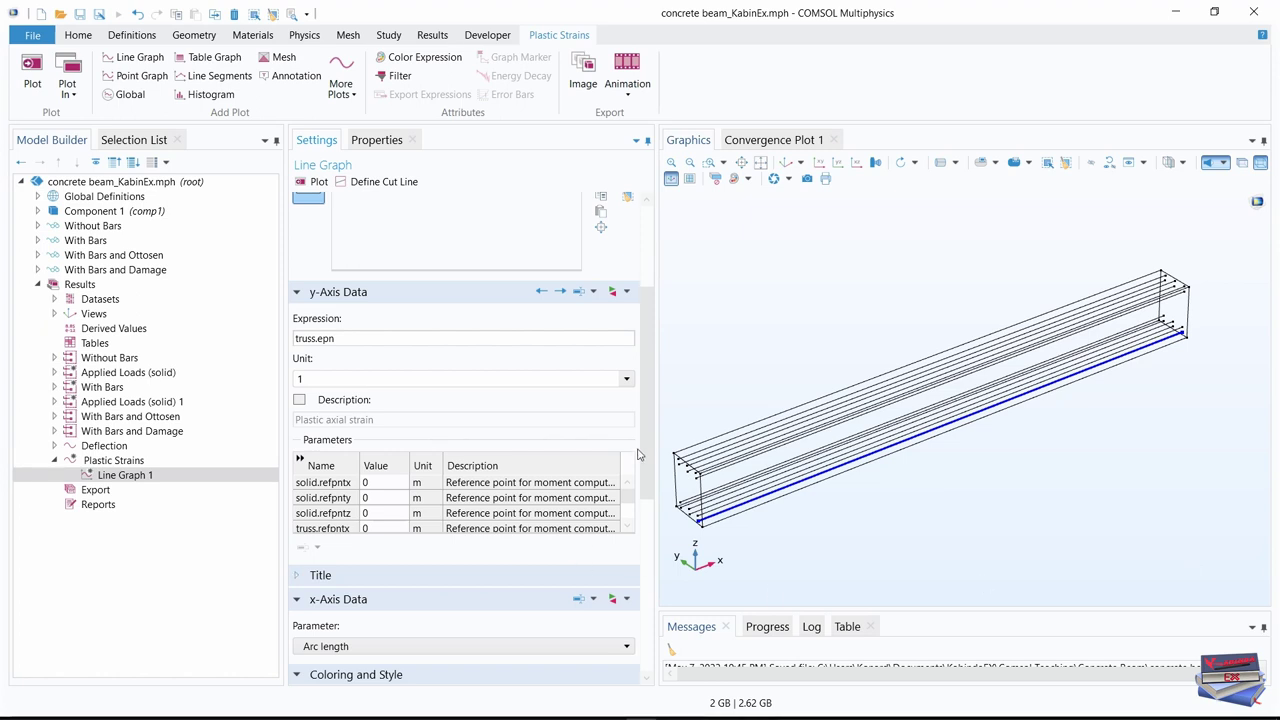
Set the line graph's x-axis parameter to an expression, X, with mm as the unit
scroll(646, 500, "down", 6)
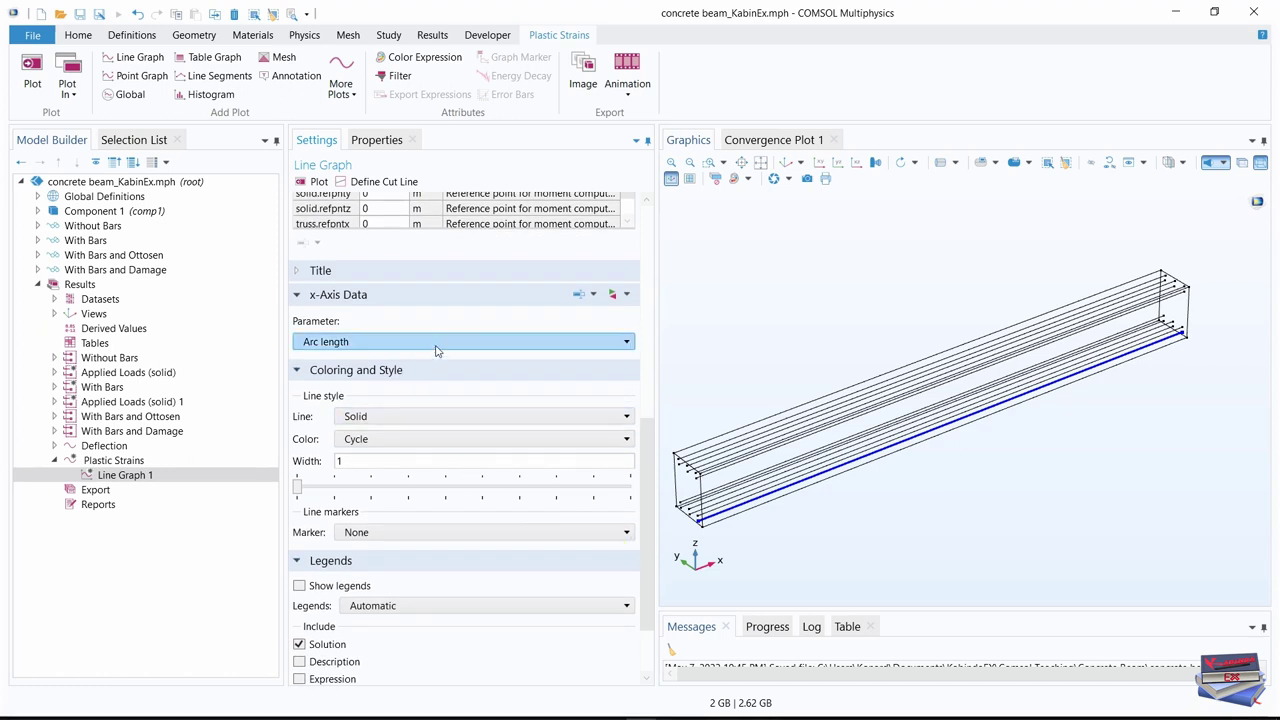
left_click(446, 342)
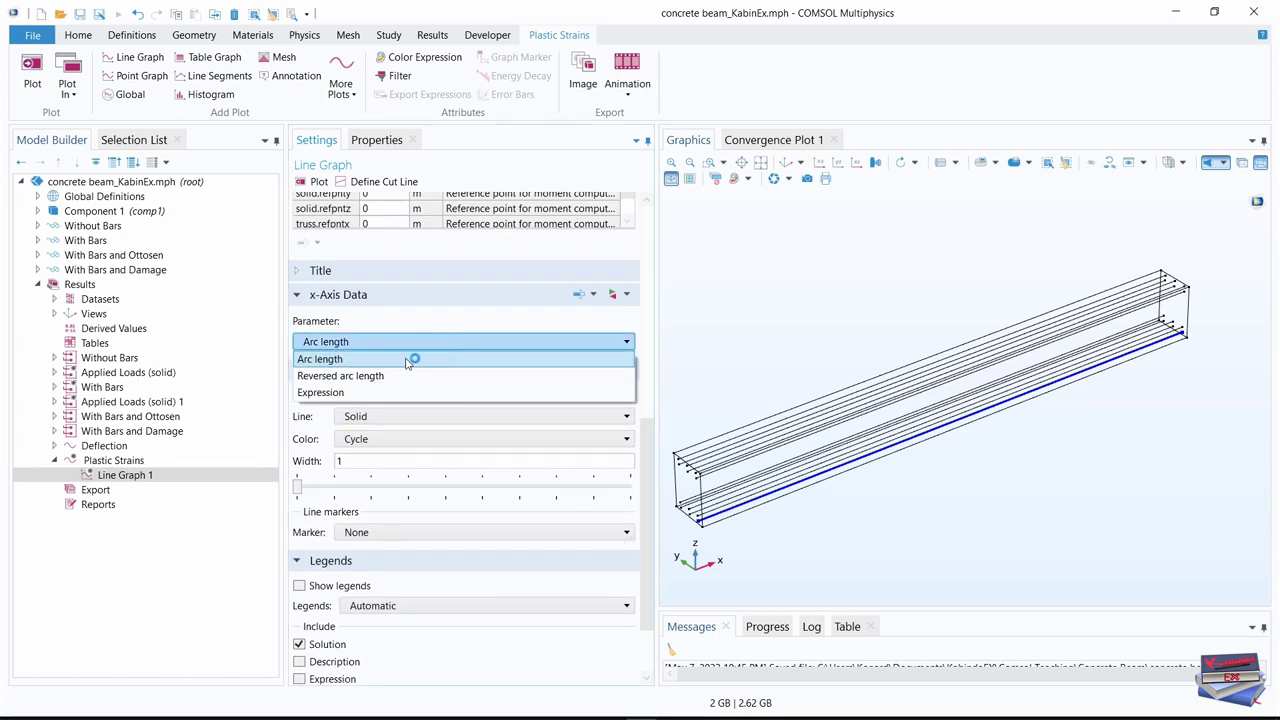
left_click(405, 391)
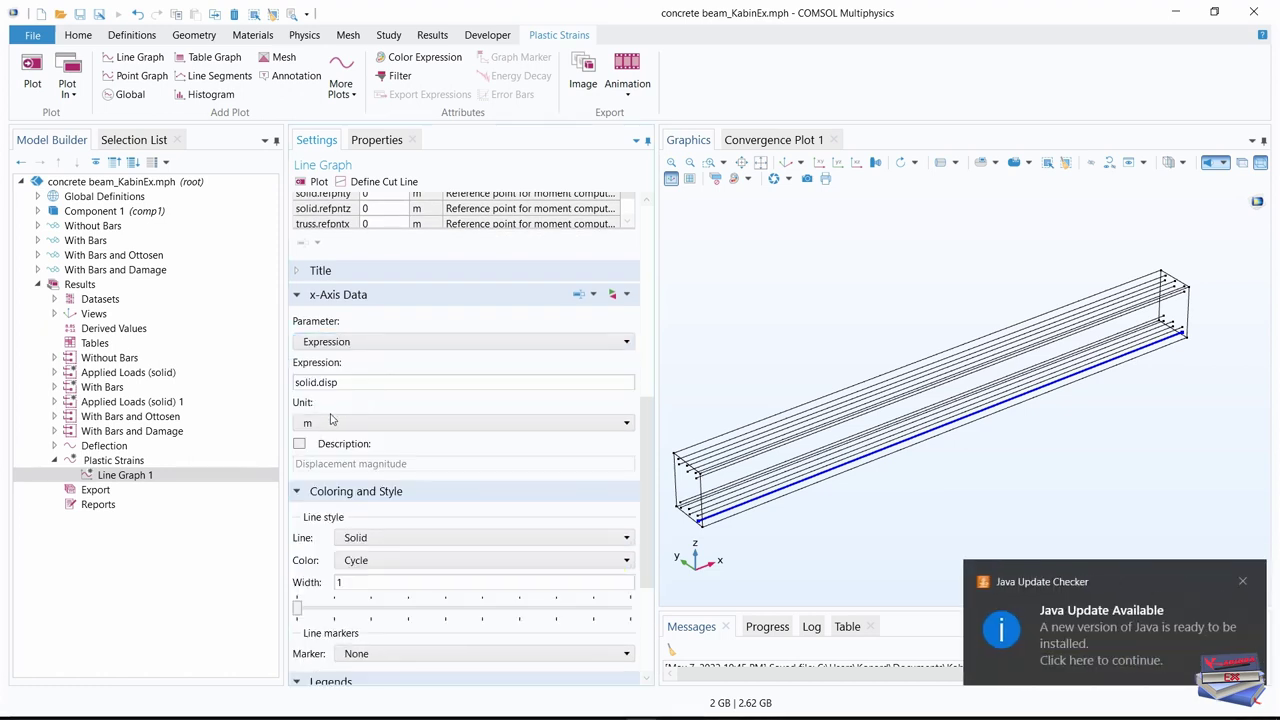
left_click(335, 382)
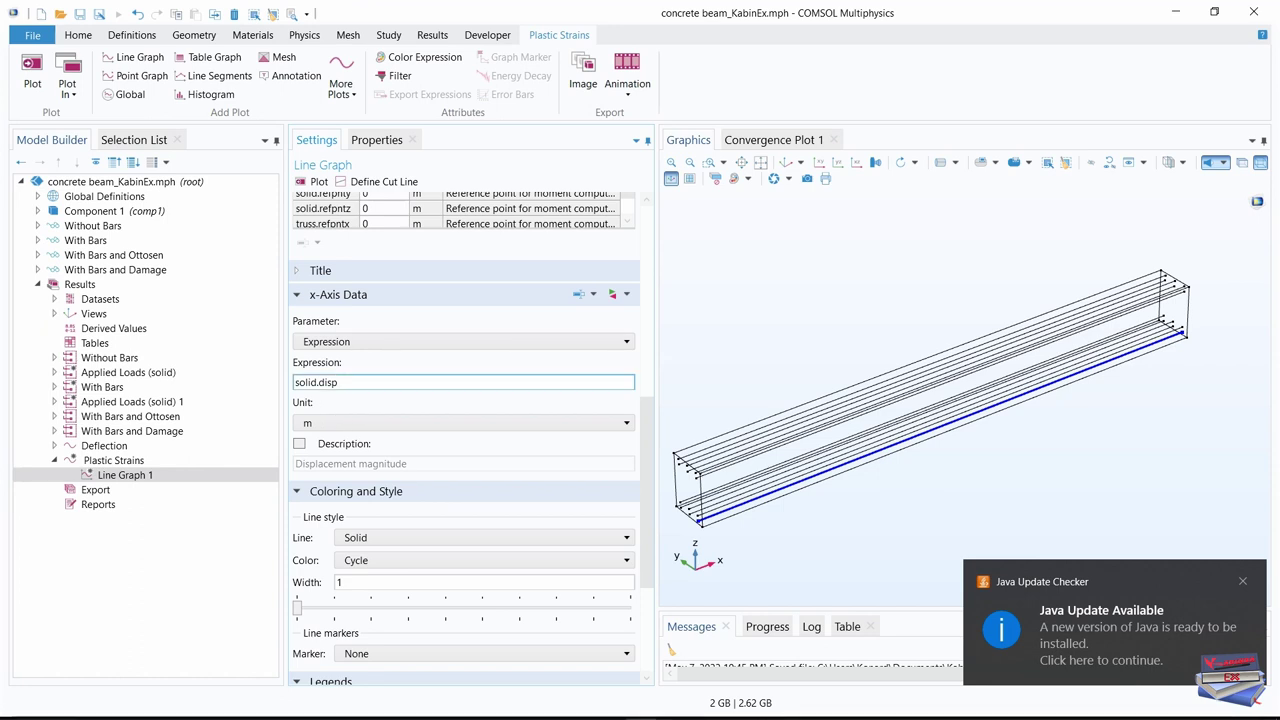
left_click_drag(350, 382, 283, 388)
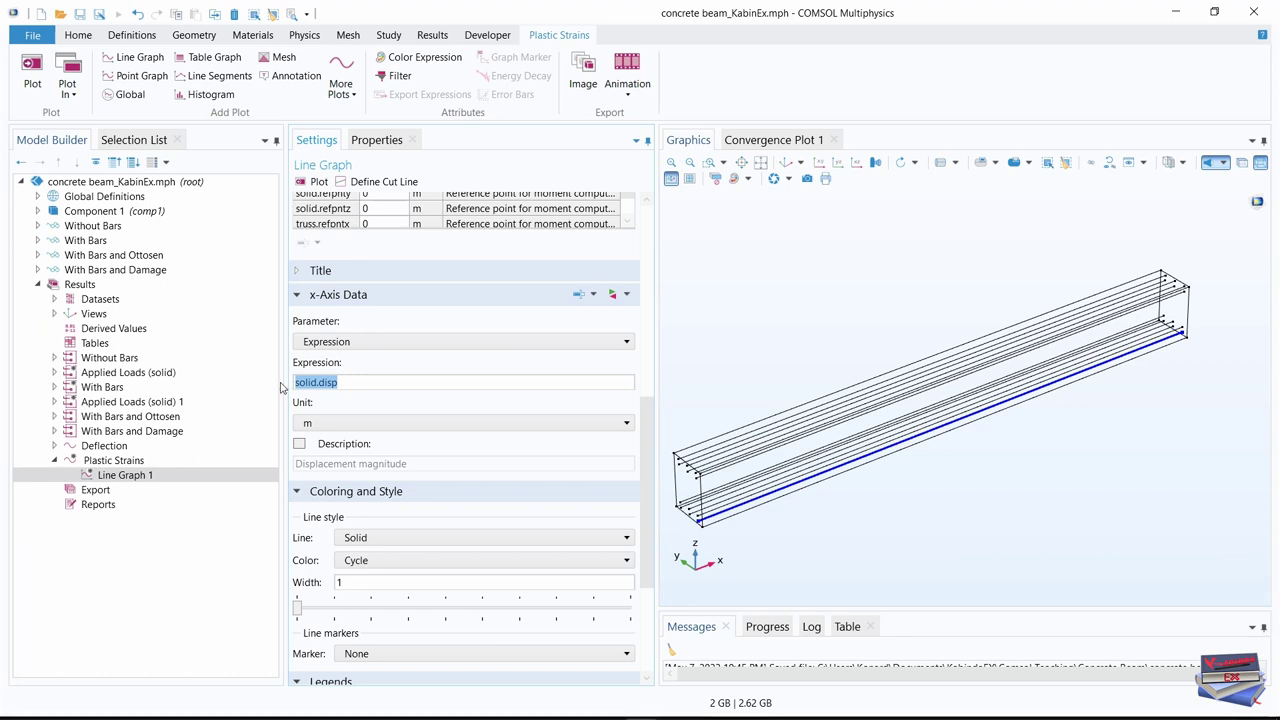
type("X")
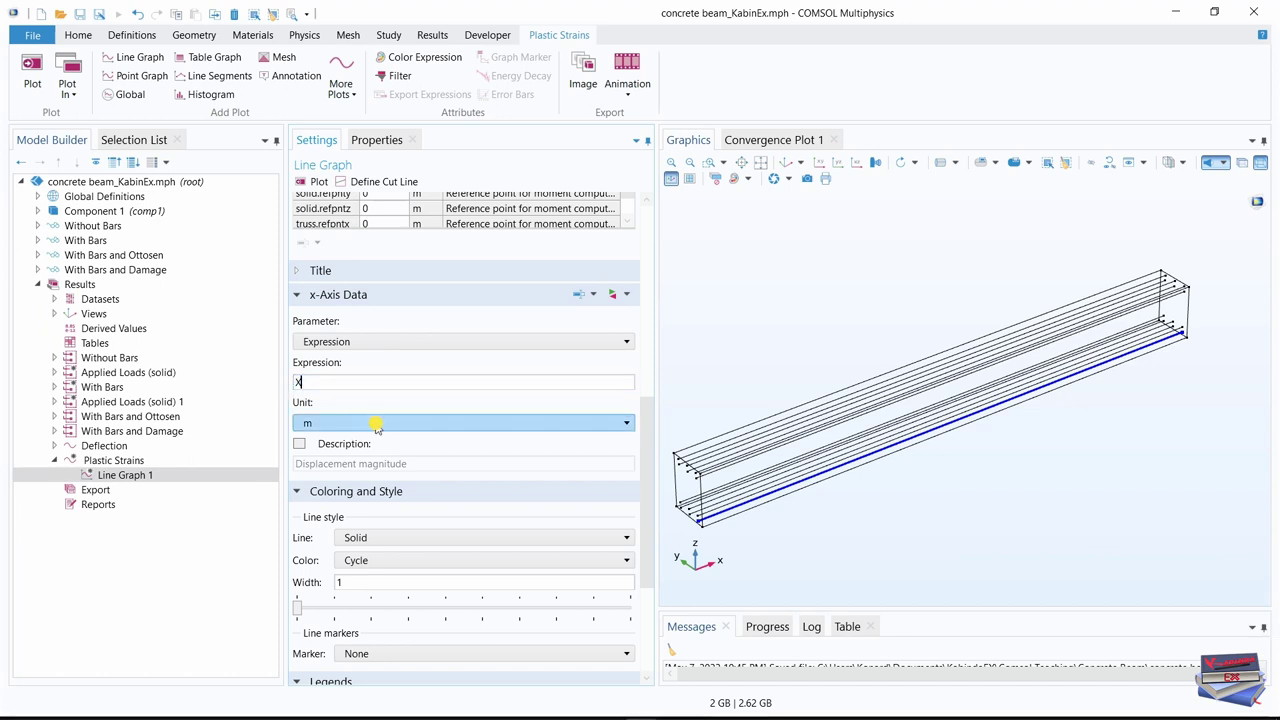
left_click(378, 425)
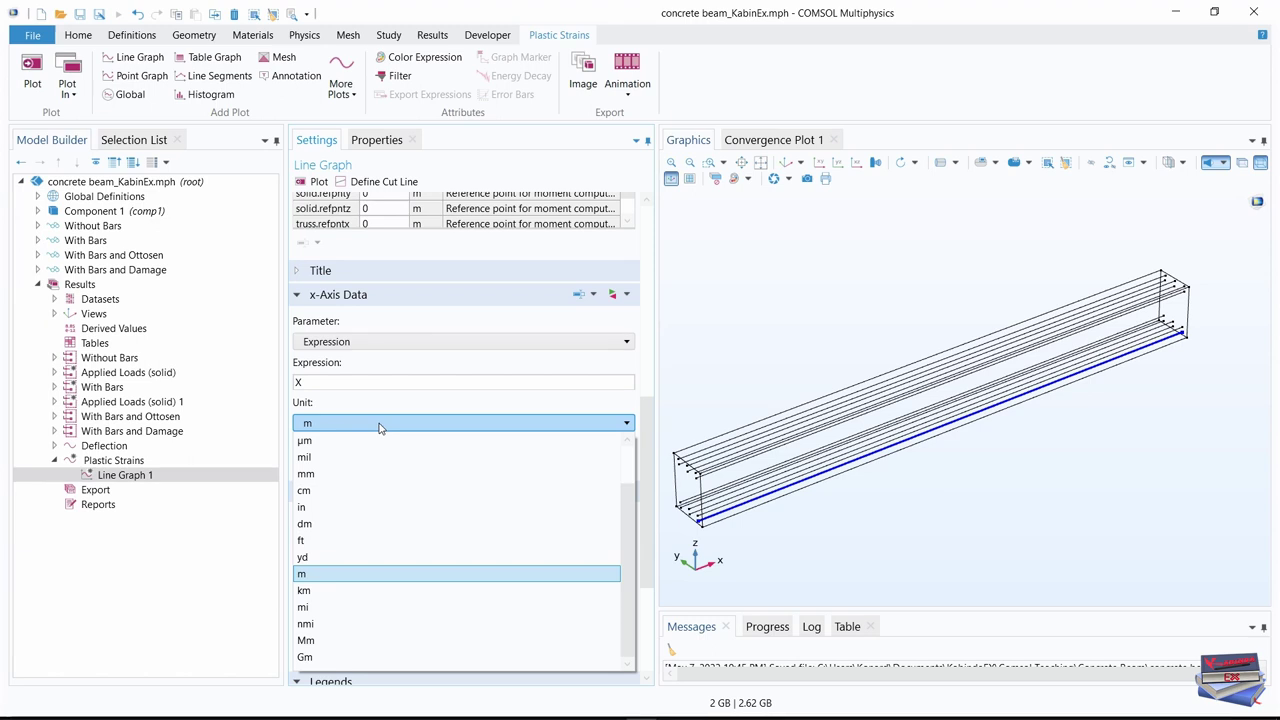
left_click(322, 474)
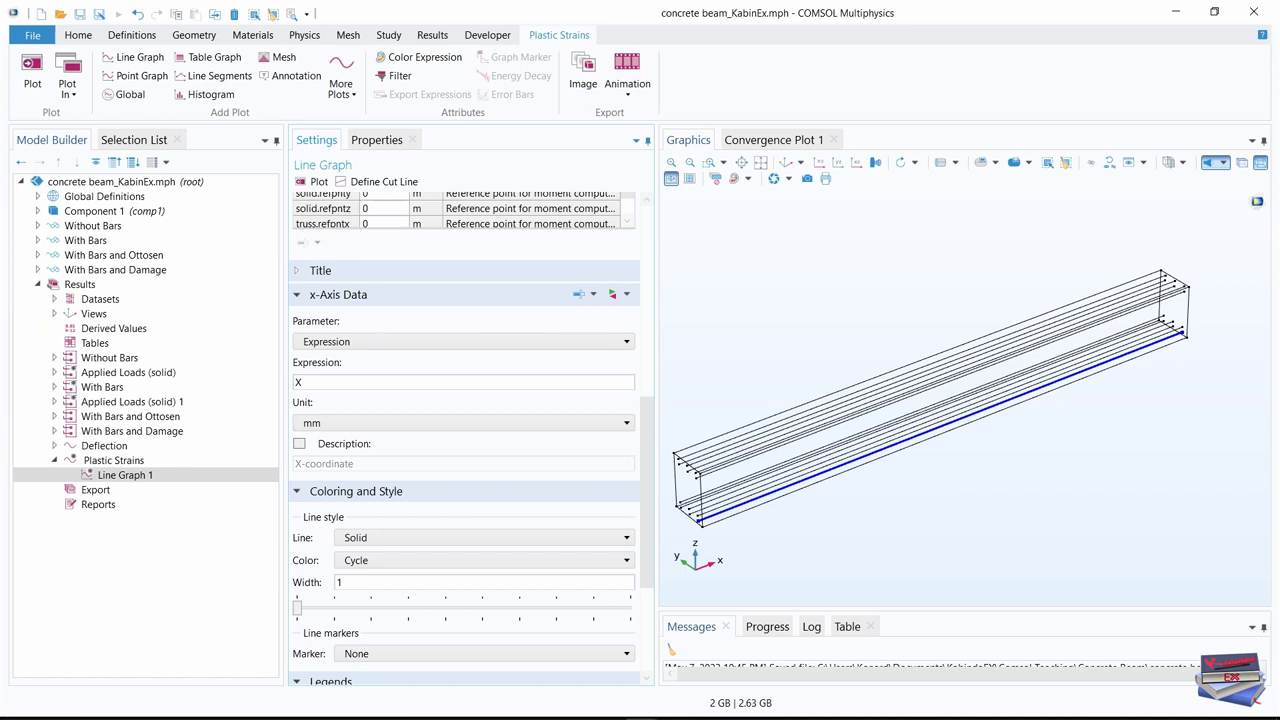
Show manual legends on the line graph with the entry "Linear elastic model with bars" and plot it
scroll(640, 549, "down", 3)
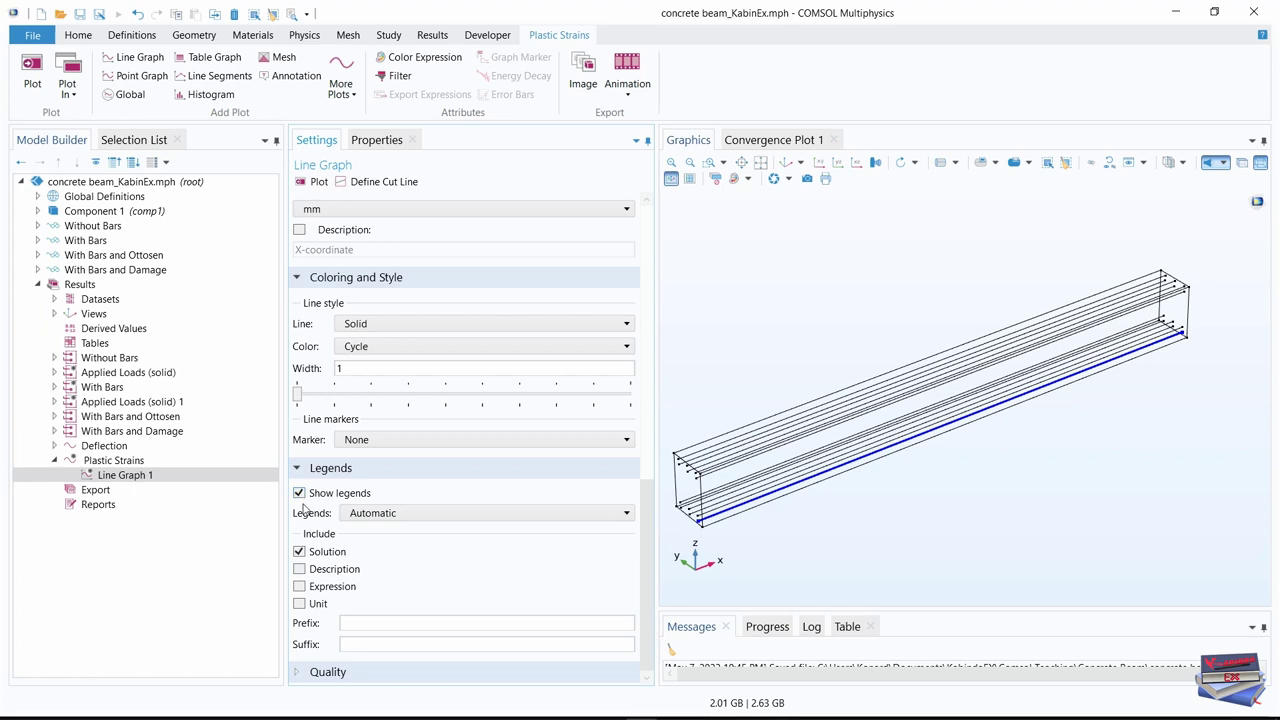
left_click(478, 520)
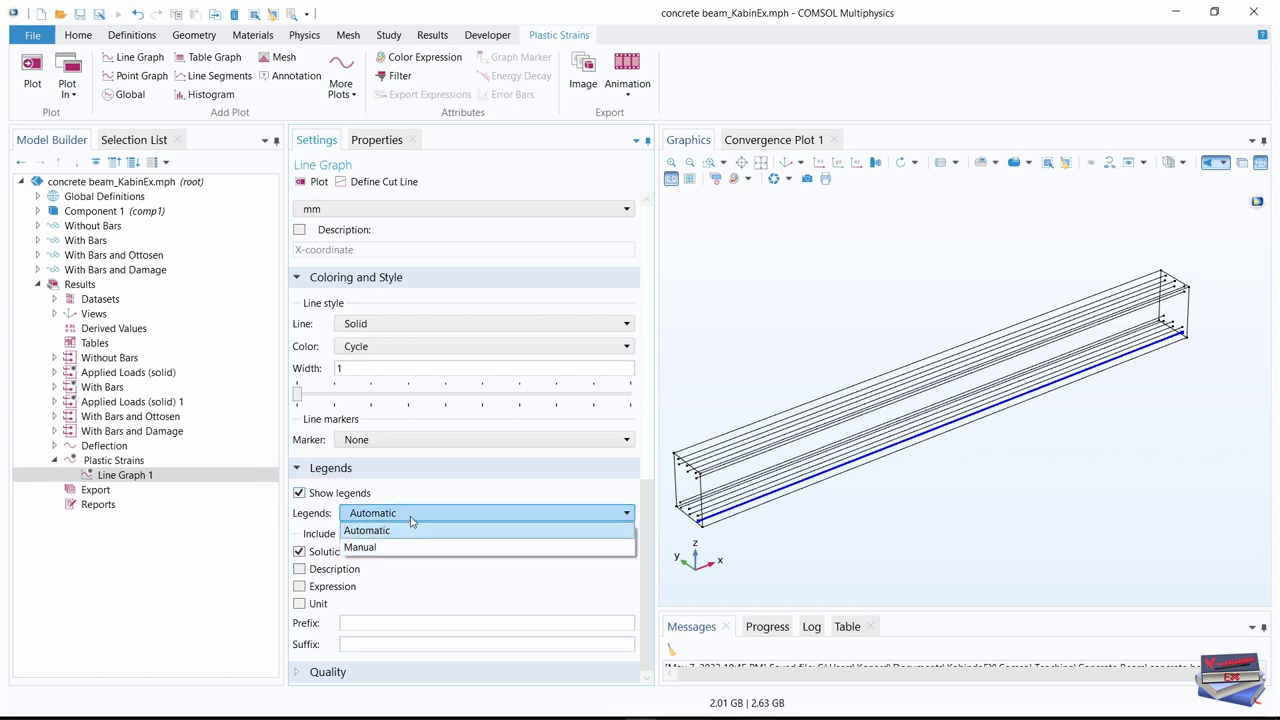
left_click(393, 548)
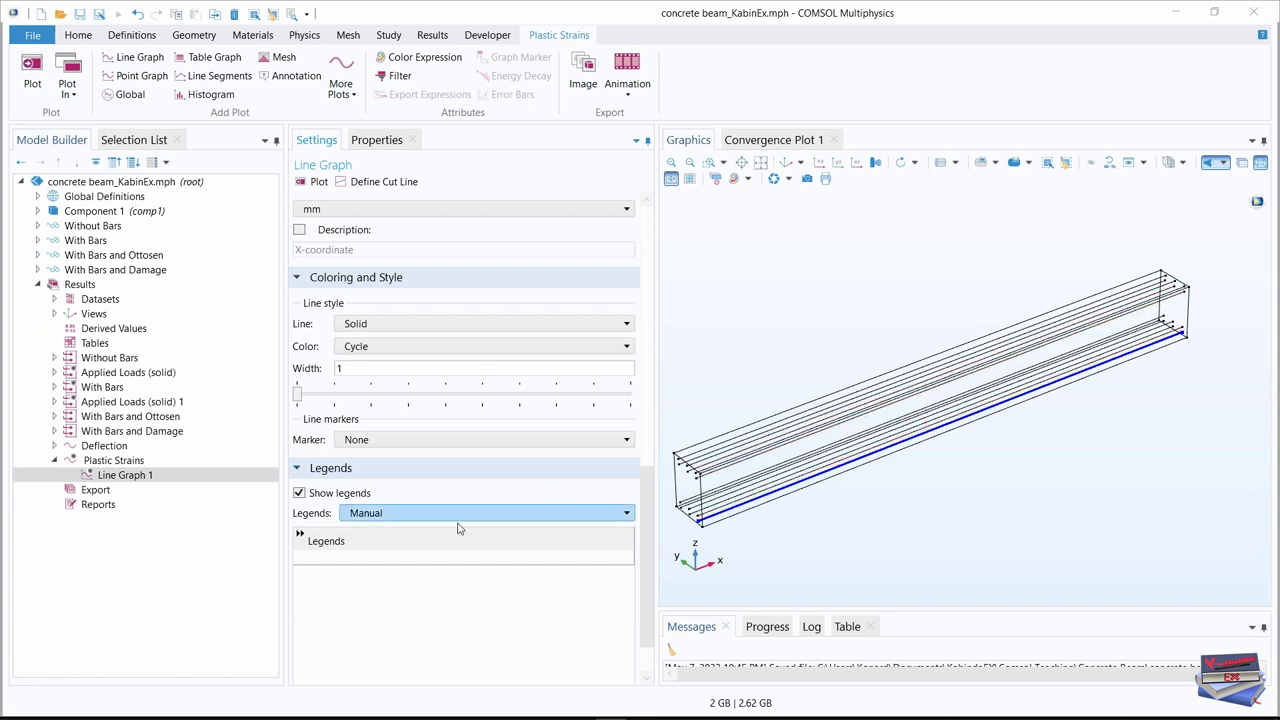
left_click(331, 551)
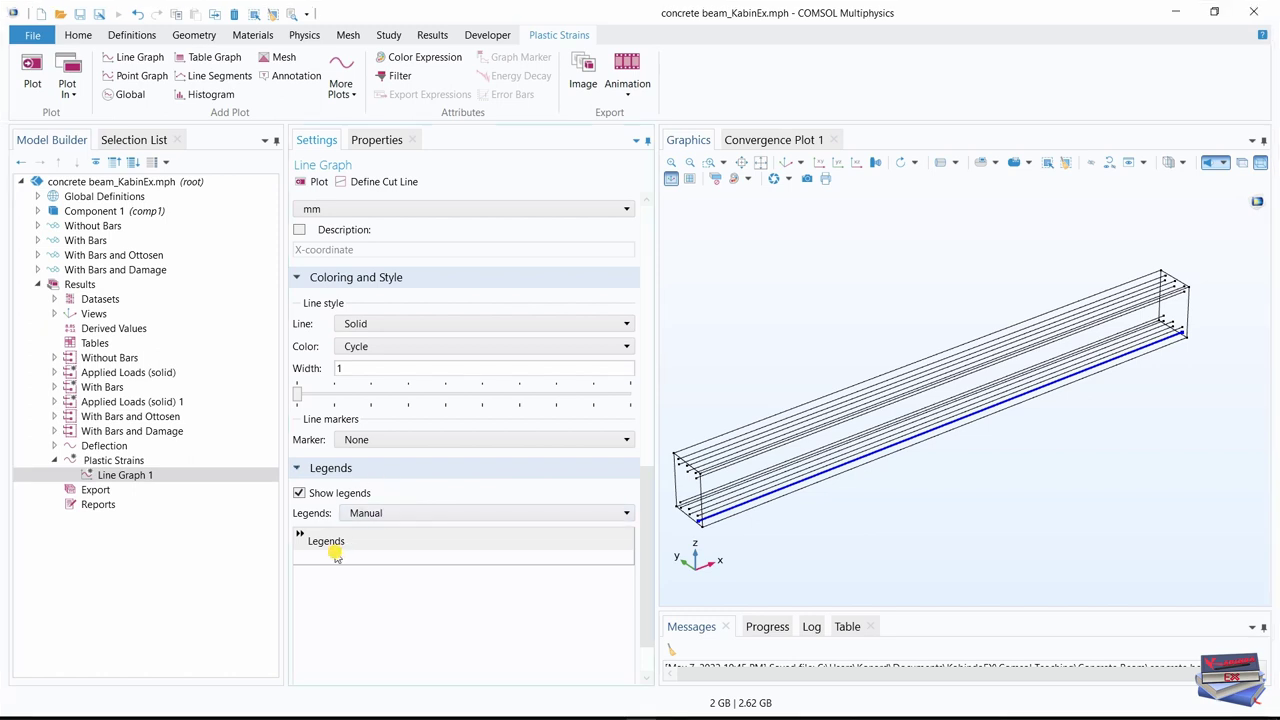
left_click(326, 560)
type("Linear elastic model with bars")
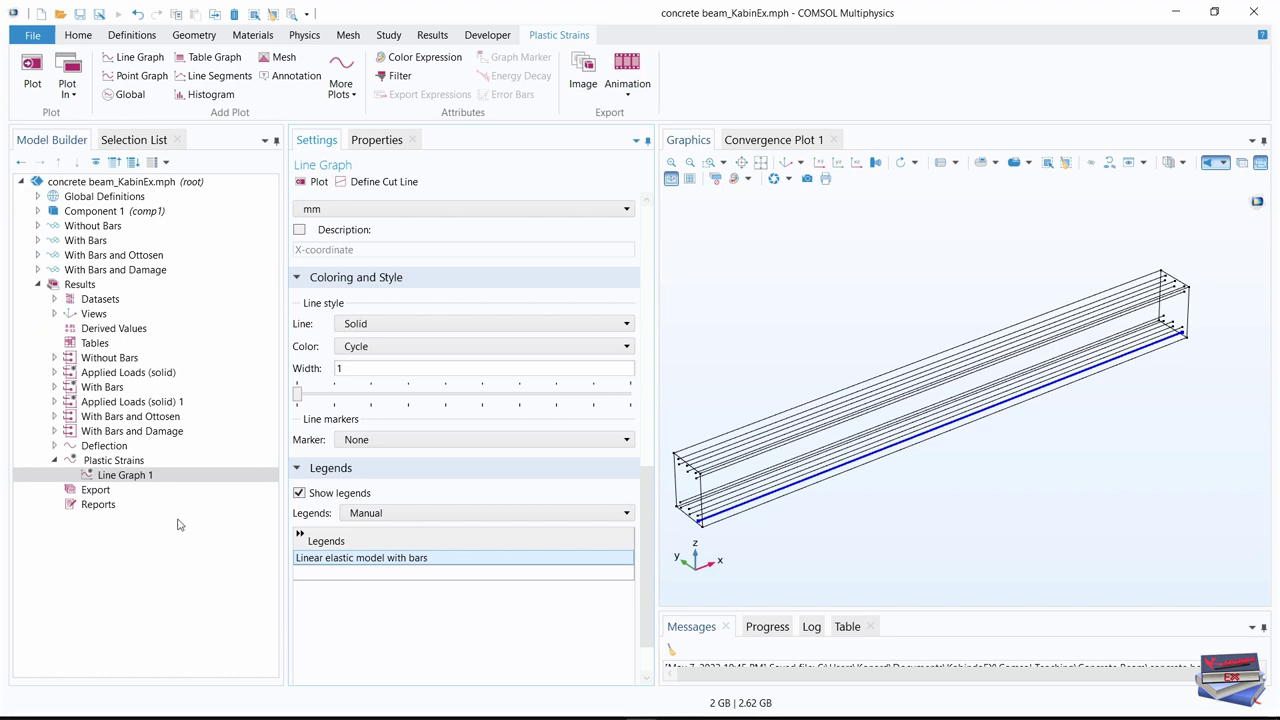
left_click(32, 75)
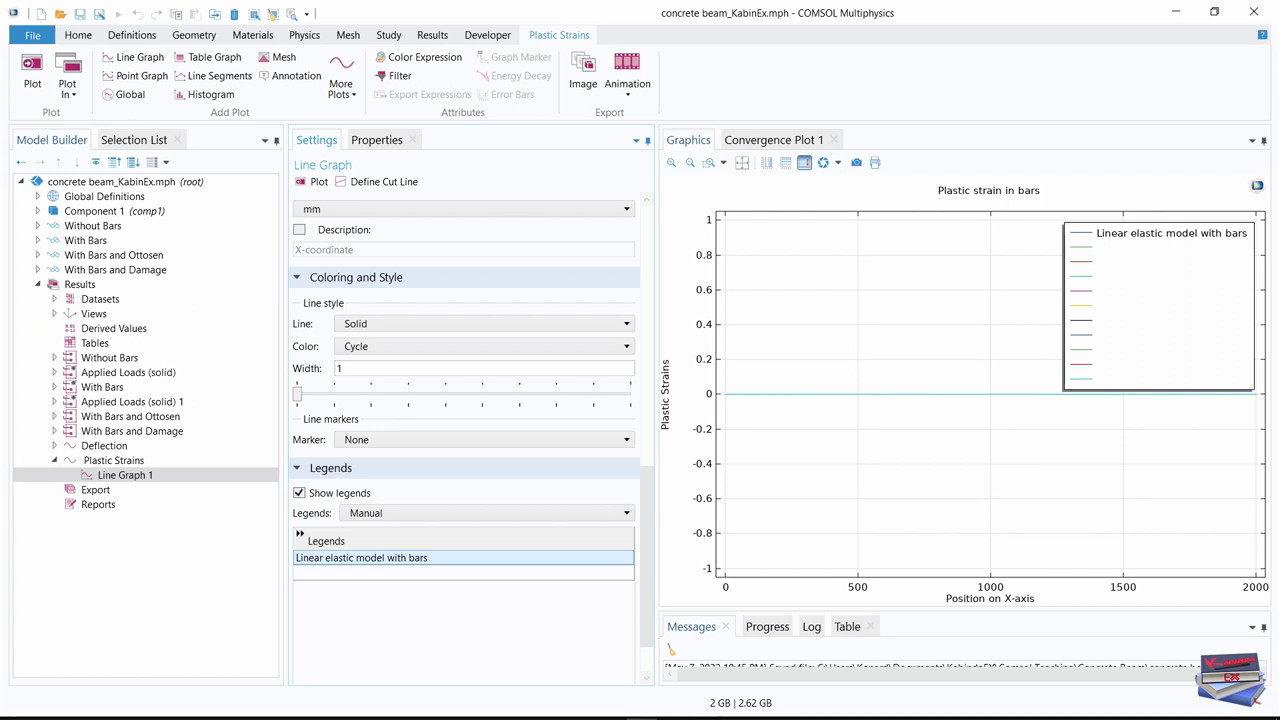
Duplicate Line Graph 1 and set the copy's dataset to With Bars and Ottosen/Solution 3 (sol3)
right_click(135, 476)
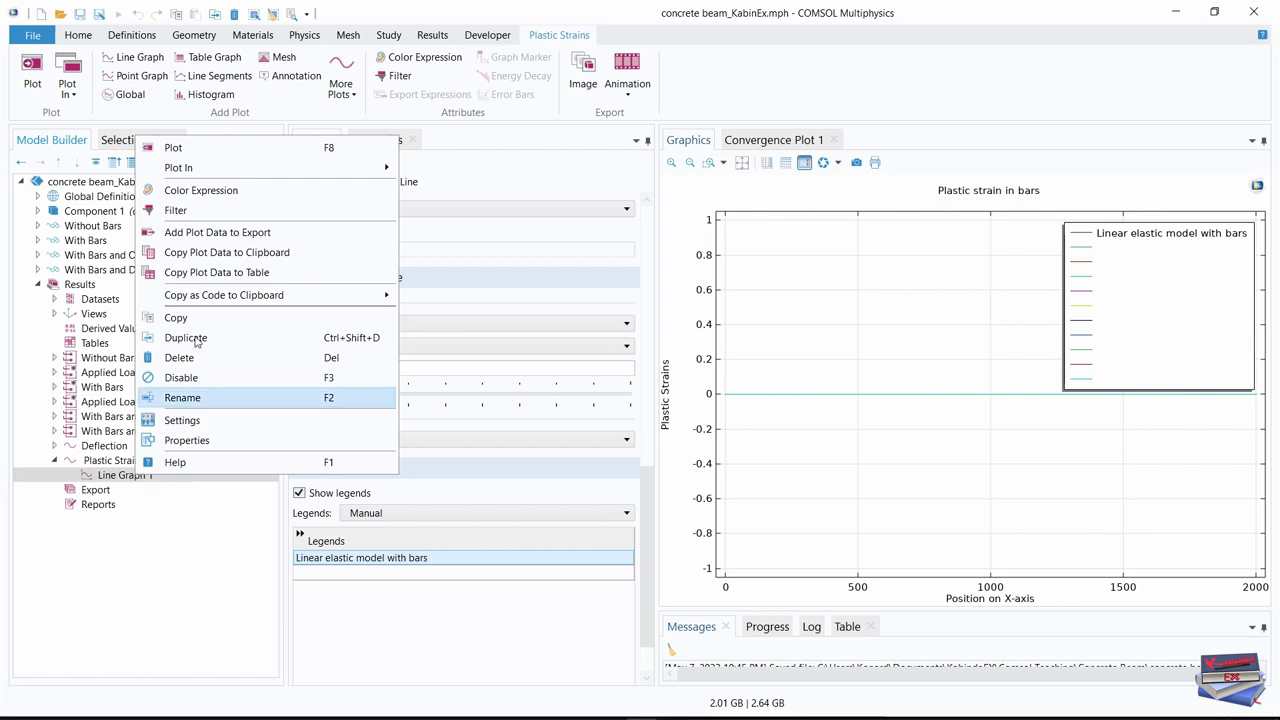
left_click(190, 338)
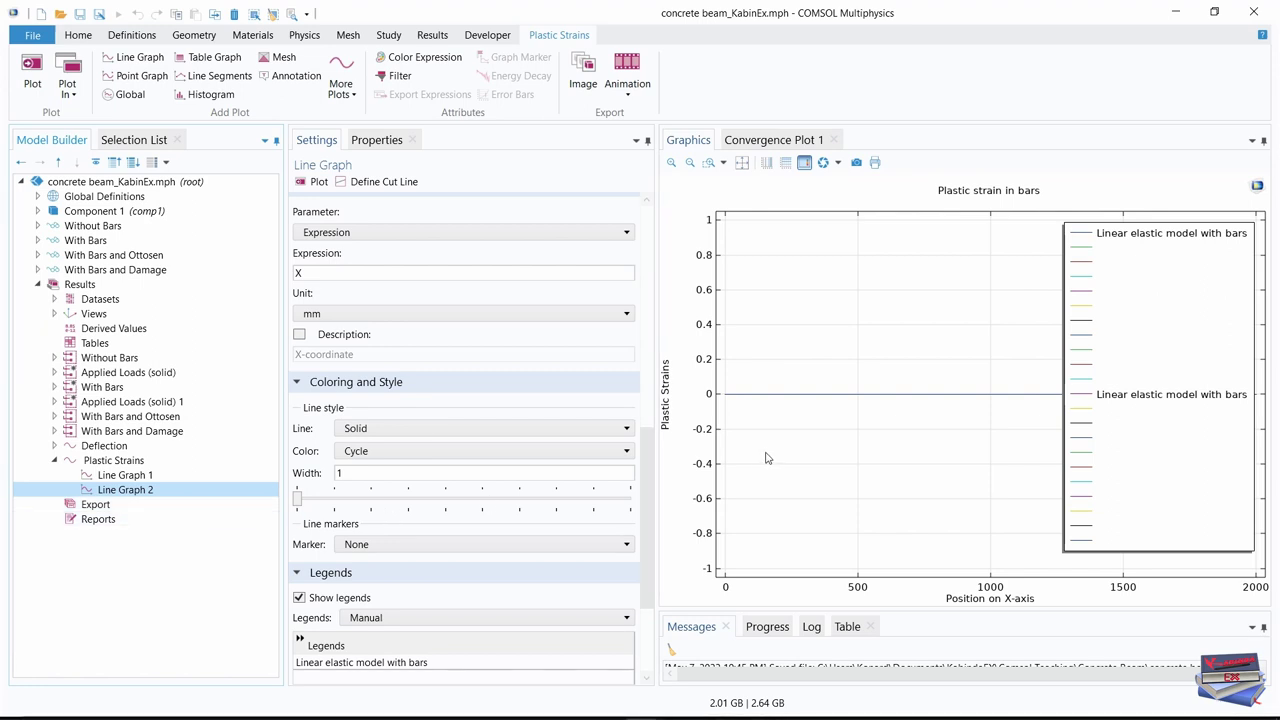
left_click_drag(651, 448, 658, 217)
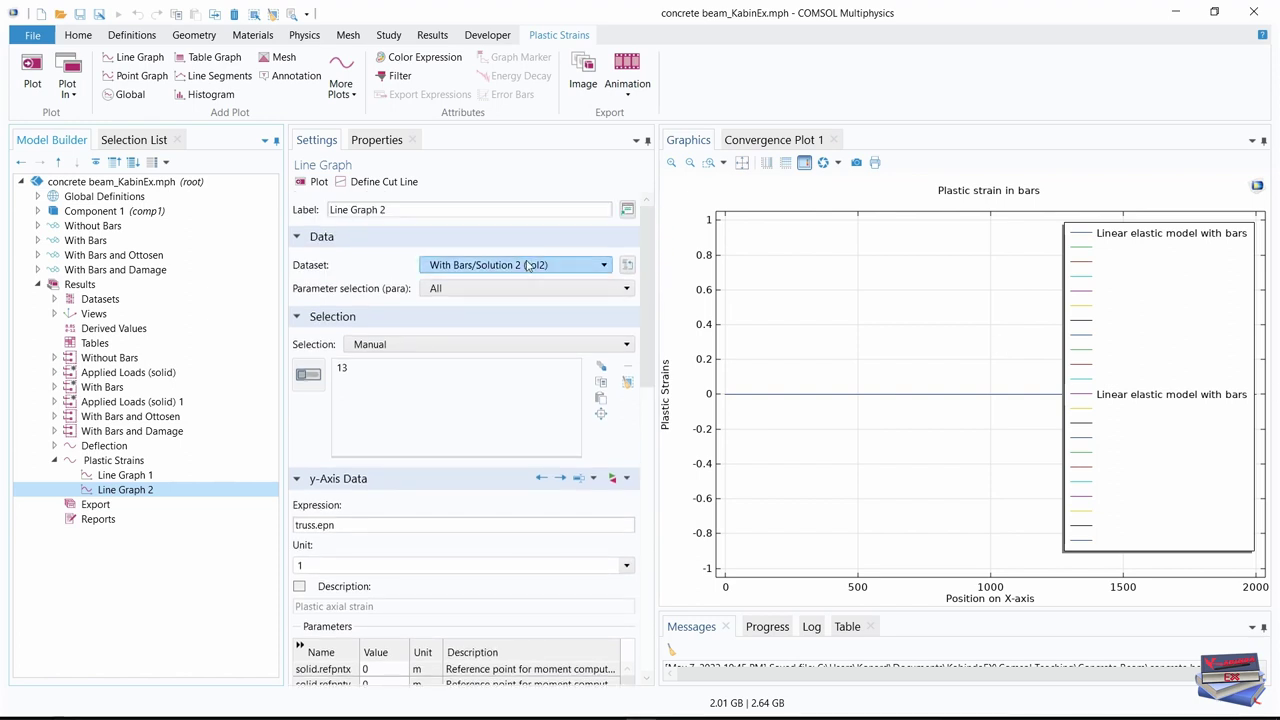
left_click(575, 262)
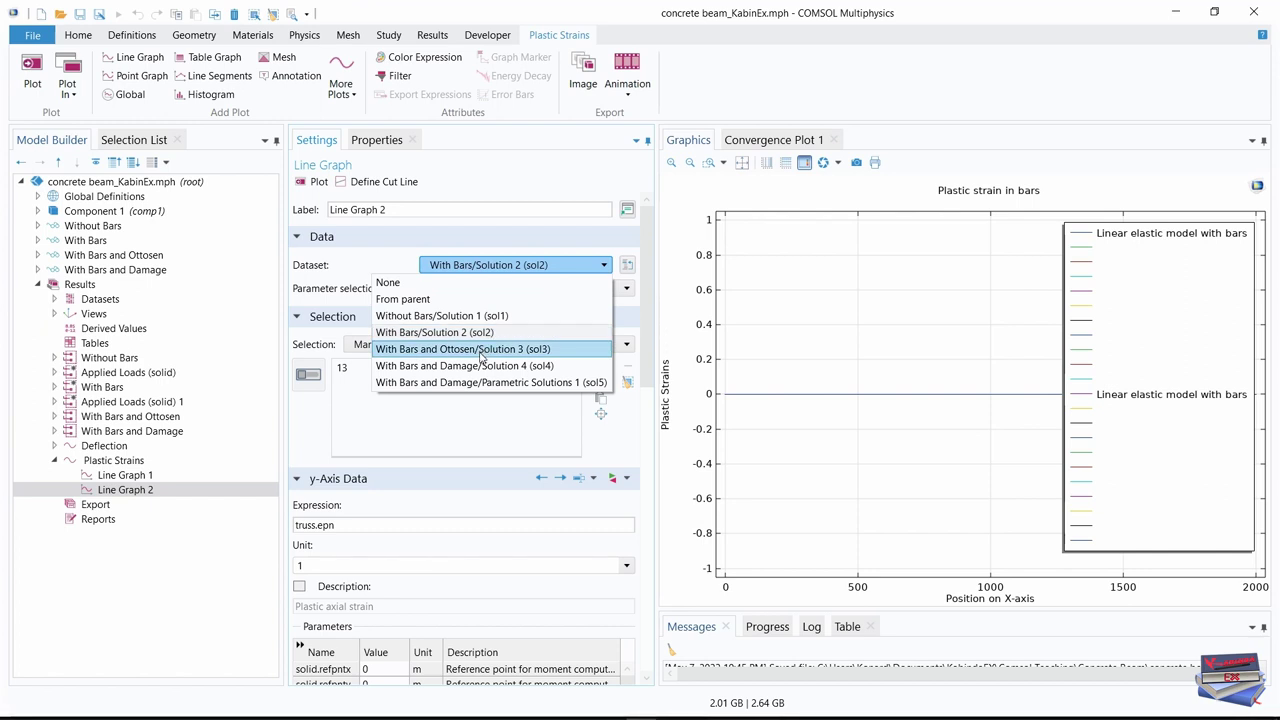
left_click(481, 352)
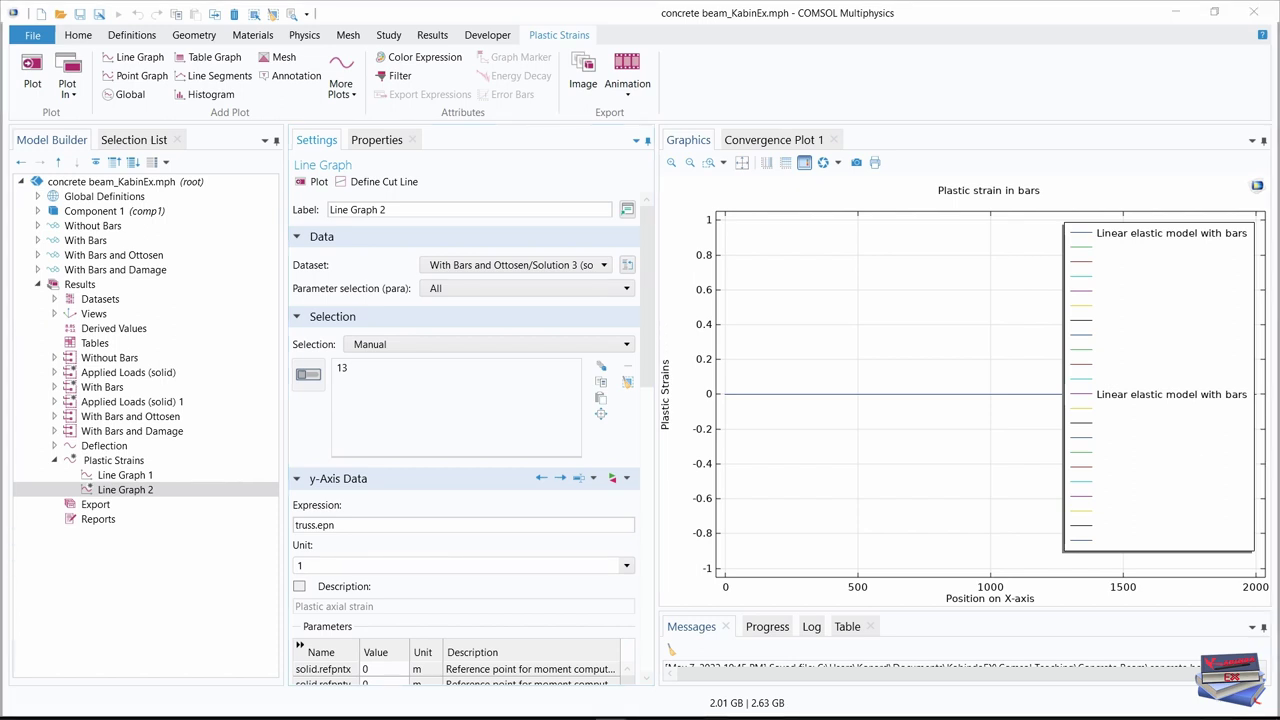
Change Line Graph 2's manual legend to "Ottosen model with bars"
left_click_drag(648, 310, 624, 600)
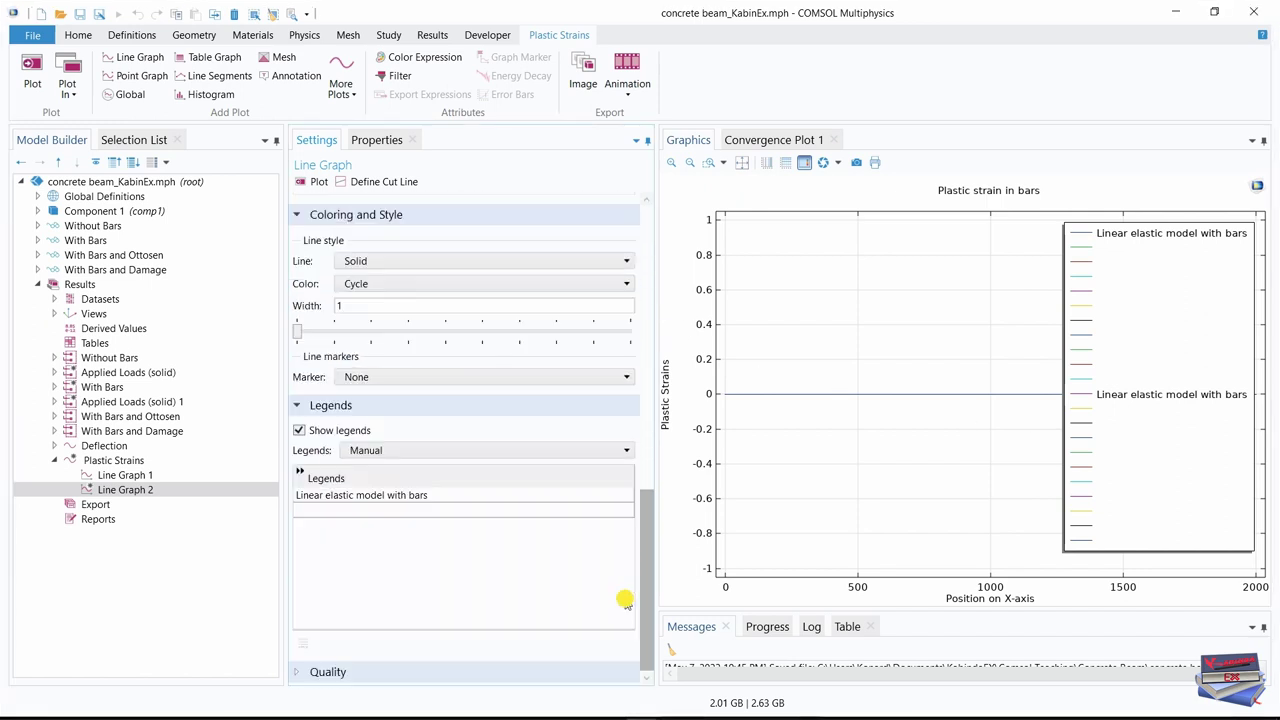
left_click(393, 496)
left_click(413, 496)
left_click_drag(414, 496, 250, 500)
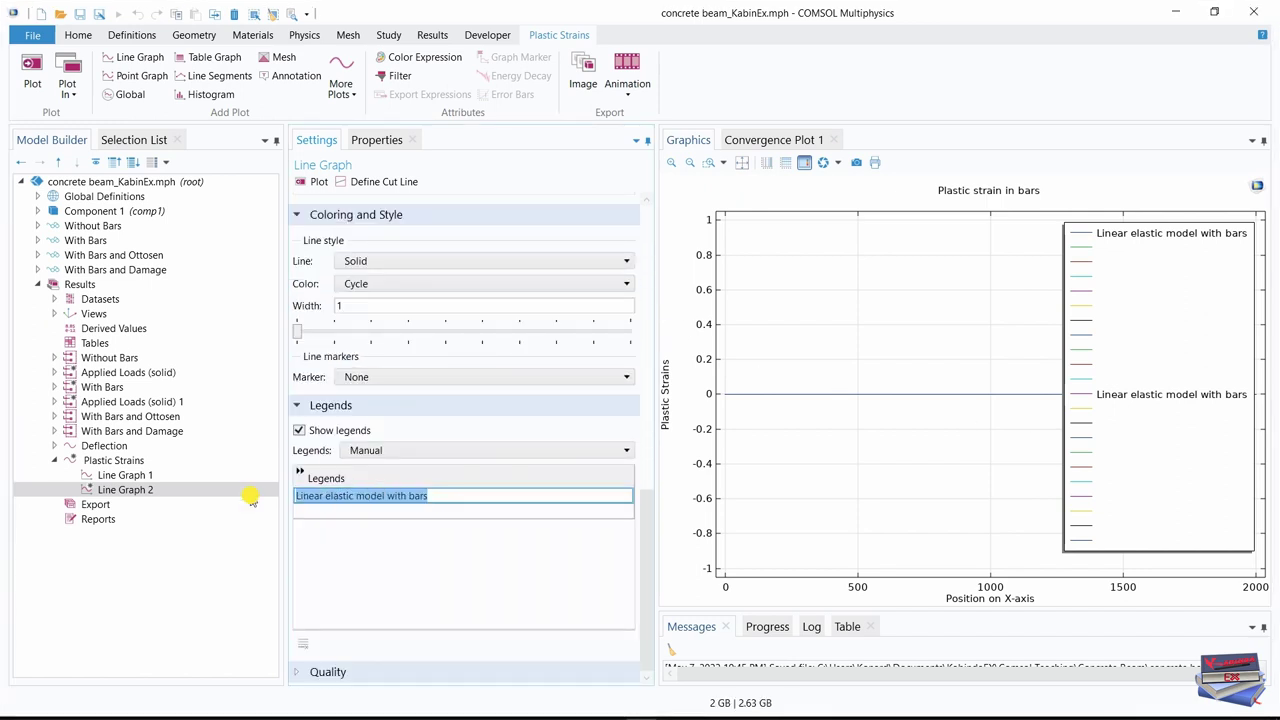
type("Ottosen model with bars")
left_click(405, 582)
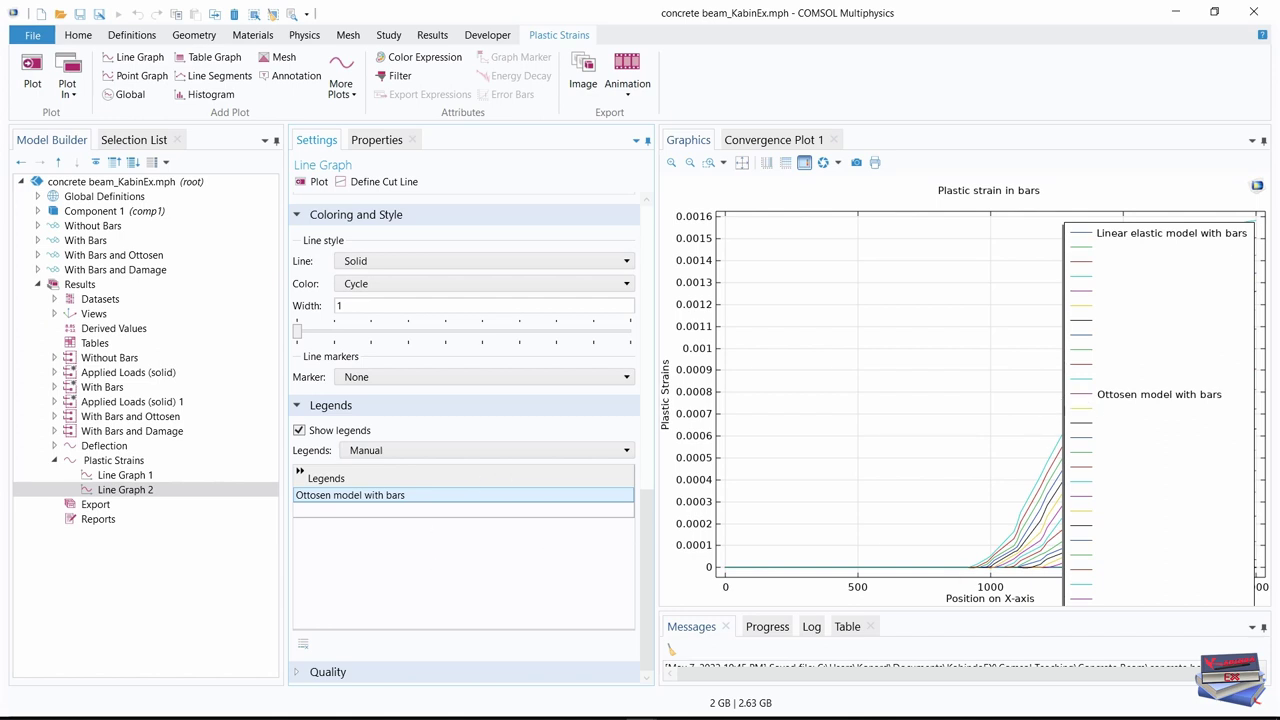
Duplicate Line Graph 1 again to add a third line graph to the Plastic Strains group
left_click(154, 494)
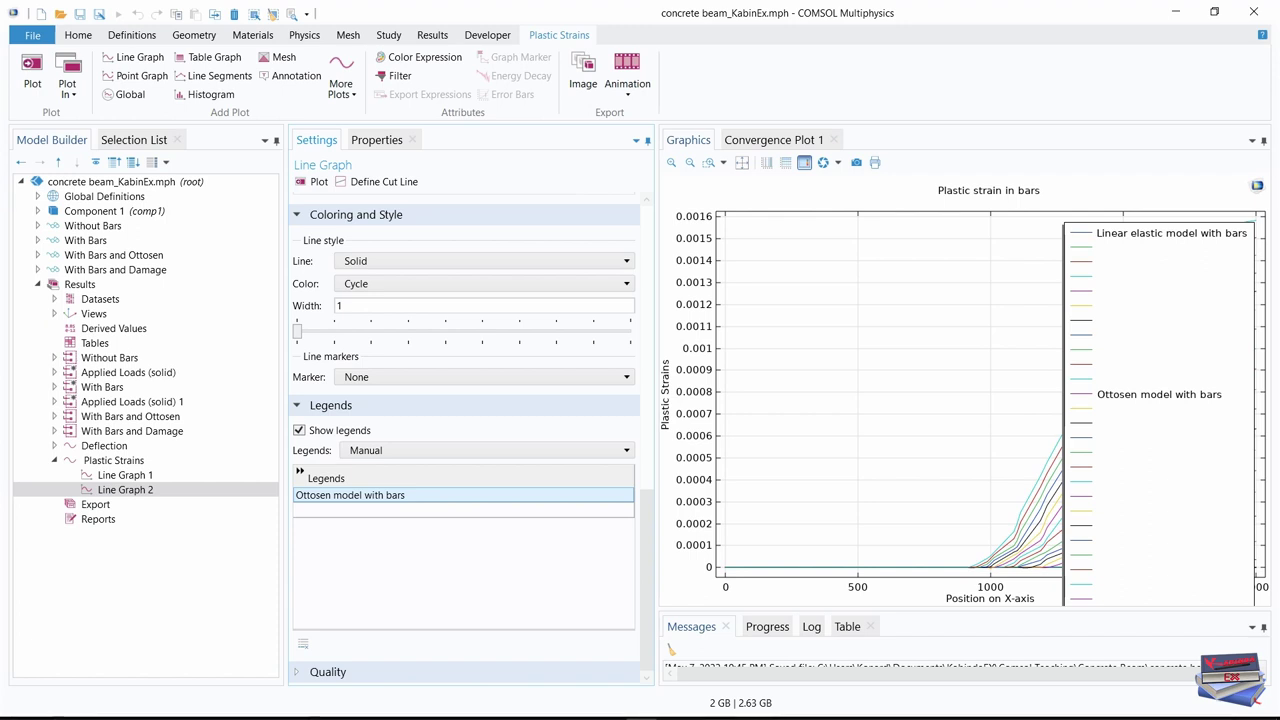
left_click(125, 490)
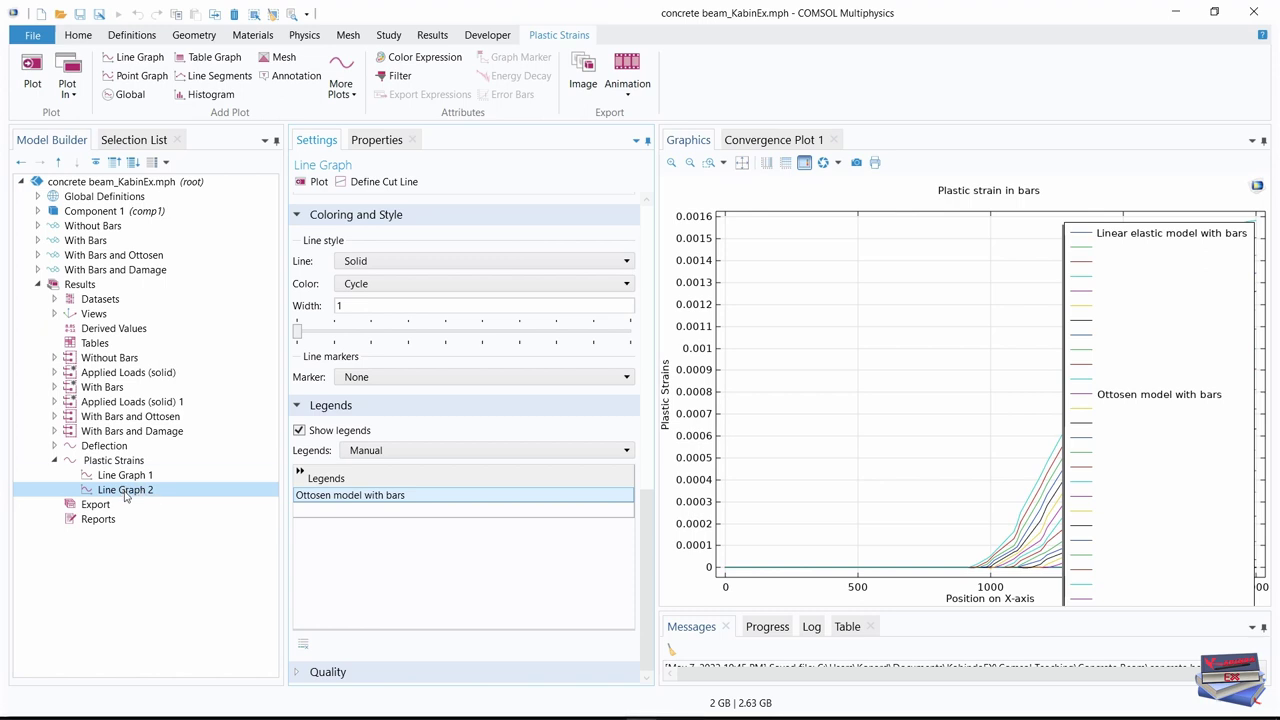
left_click(125, 475)
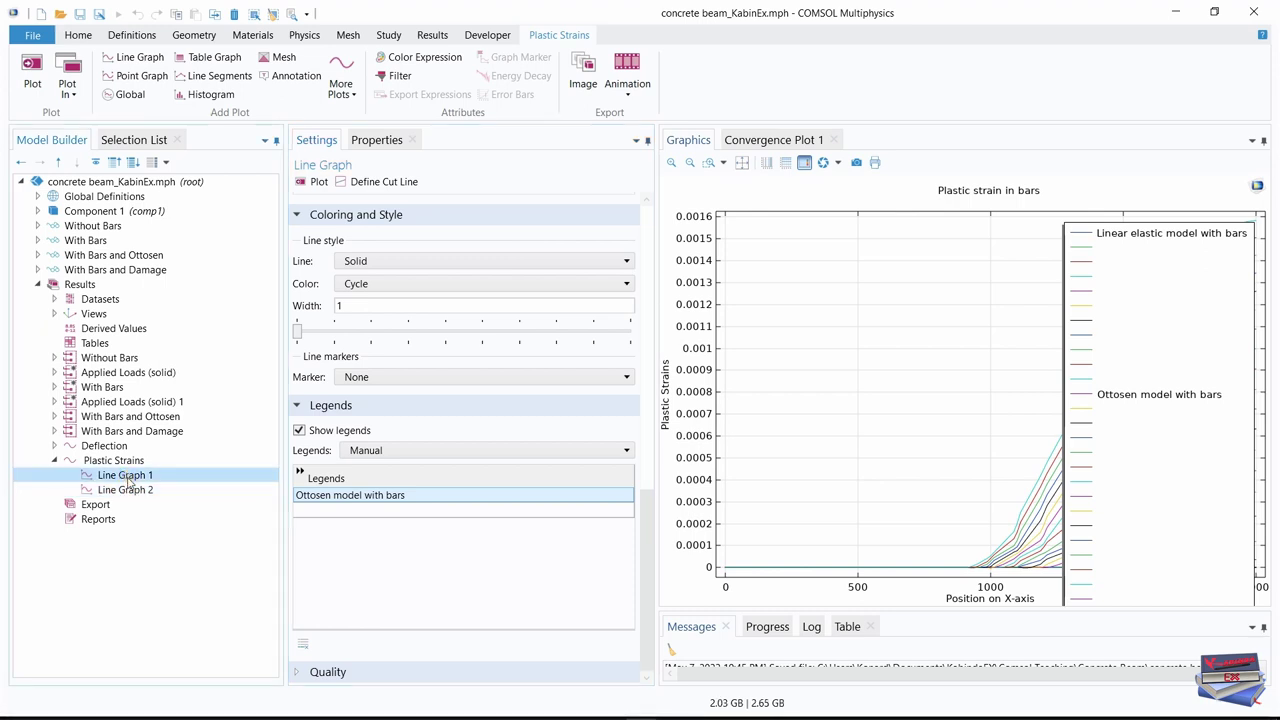
right_click(125, 475)
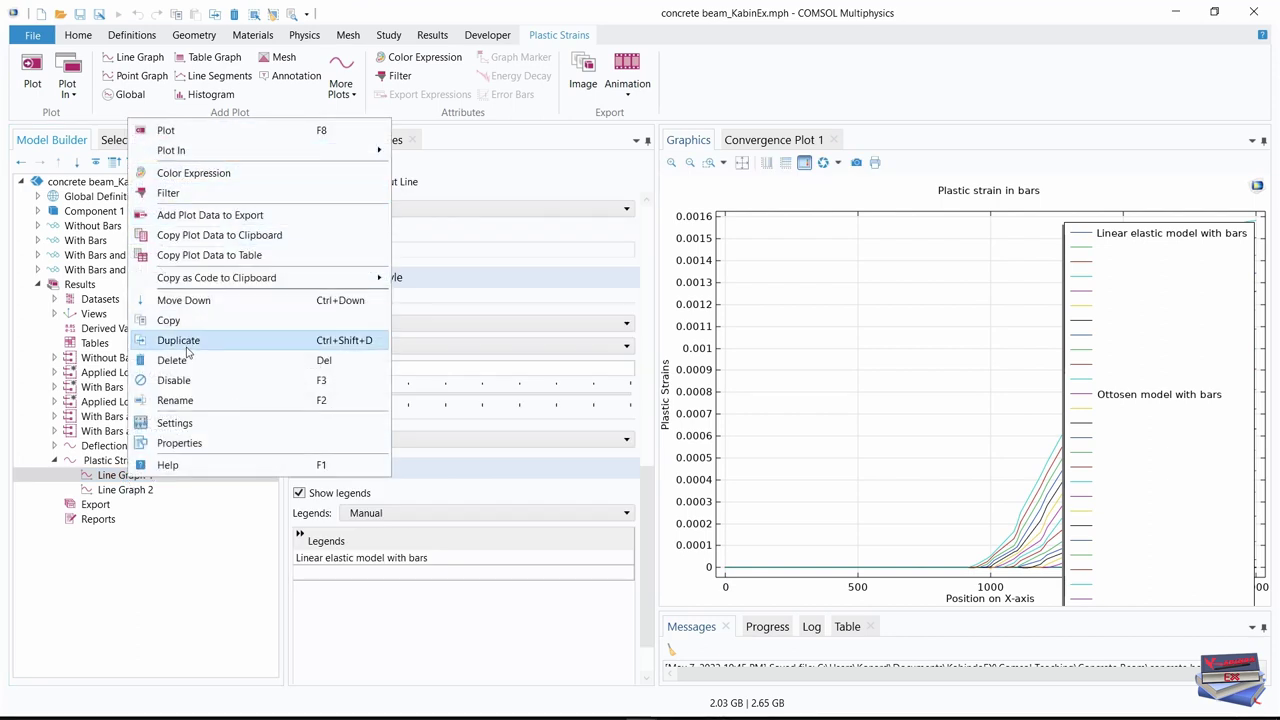
left_click(241, 535)
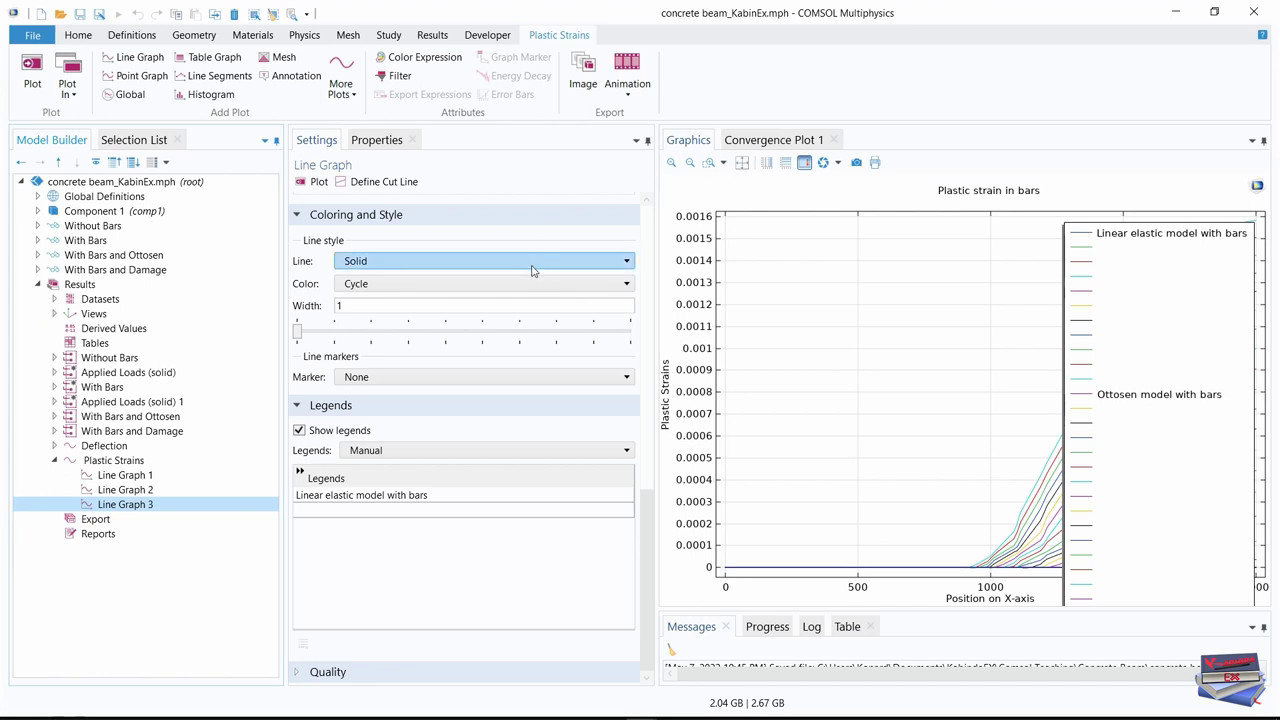
Set Line Graph 3's dataset to With Bars and Damage/Solution 4 (sol4) and its parameter selection to Last
left_click_drag(648, 500, 645, 203)
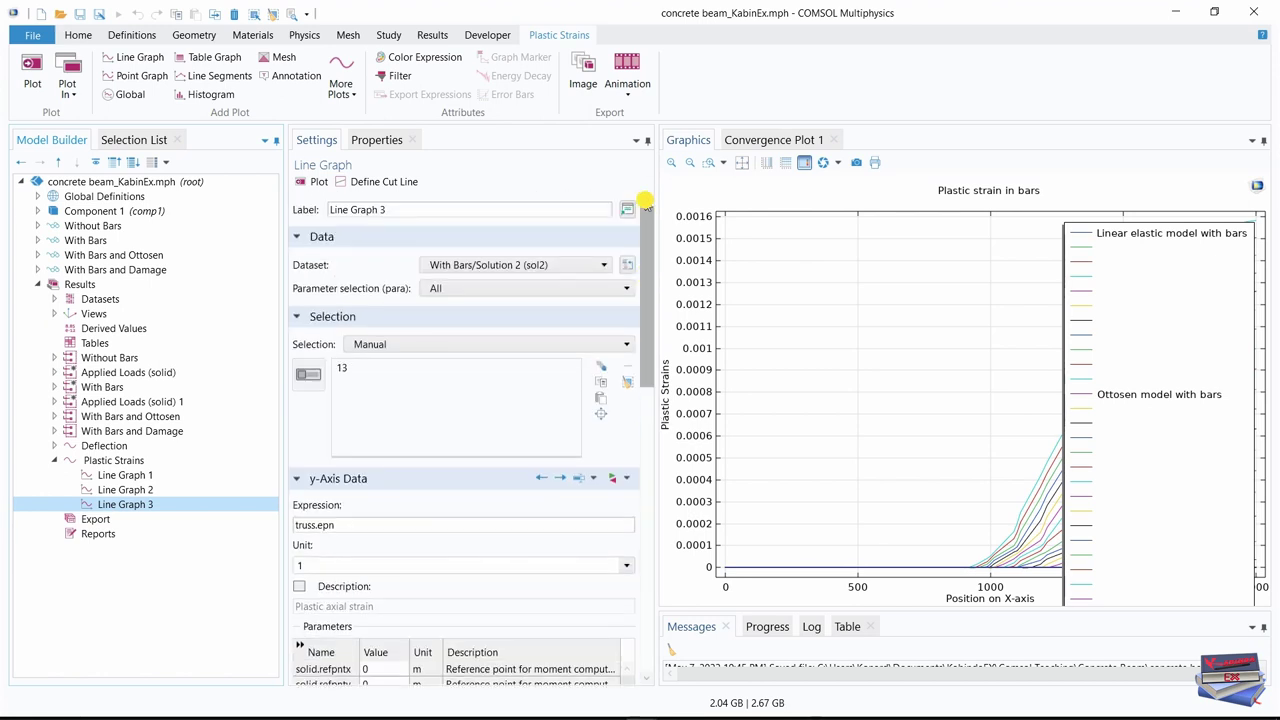
left_click(601, 266)
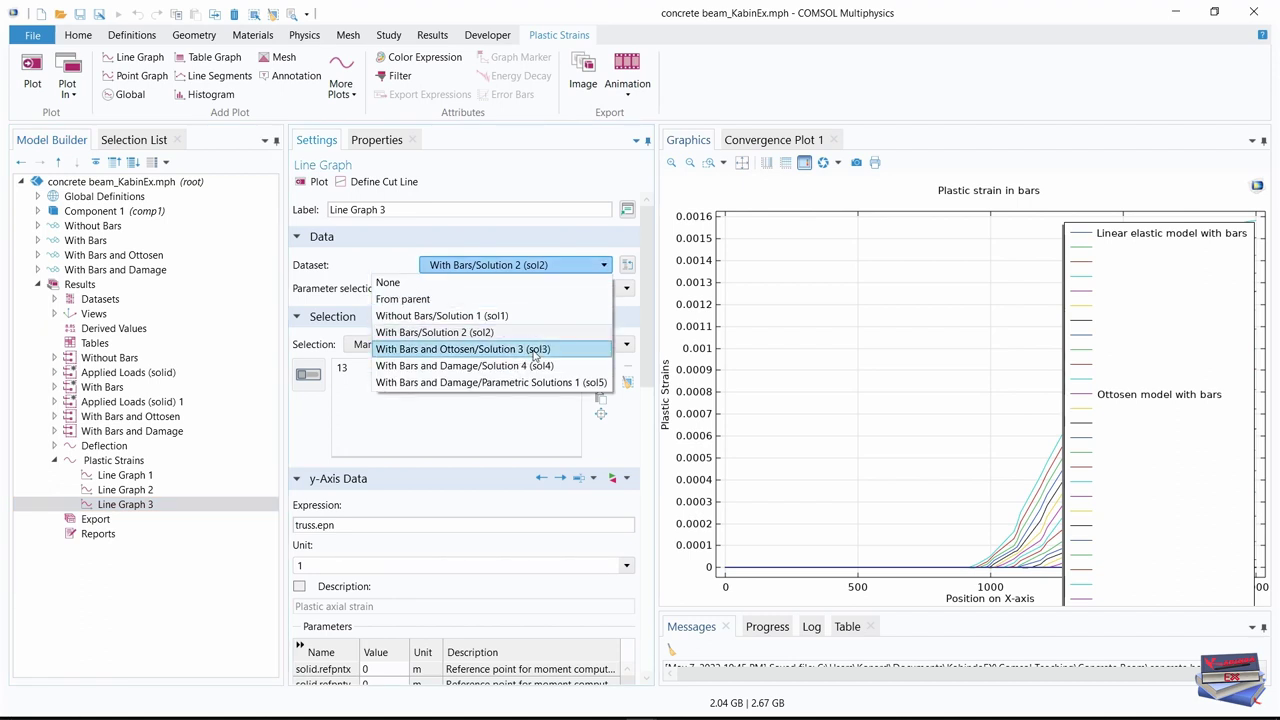
left_click(440, 366)
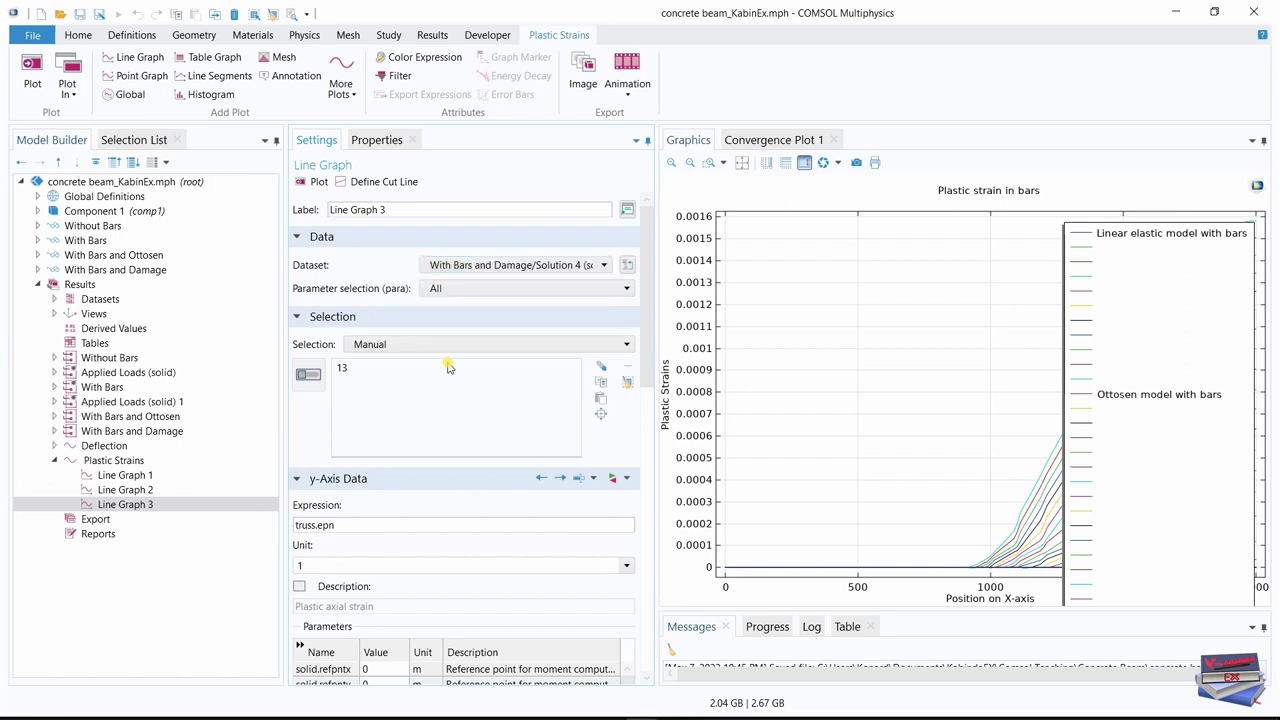
left_click(515, 288)
left_click(460, 340)
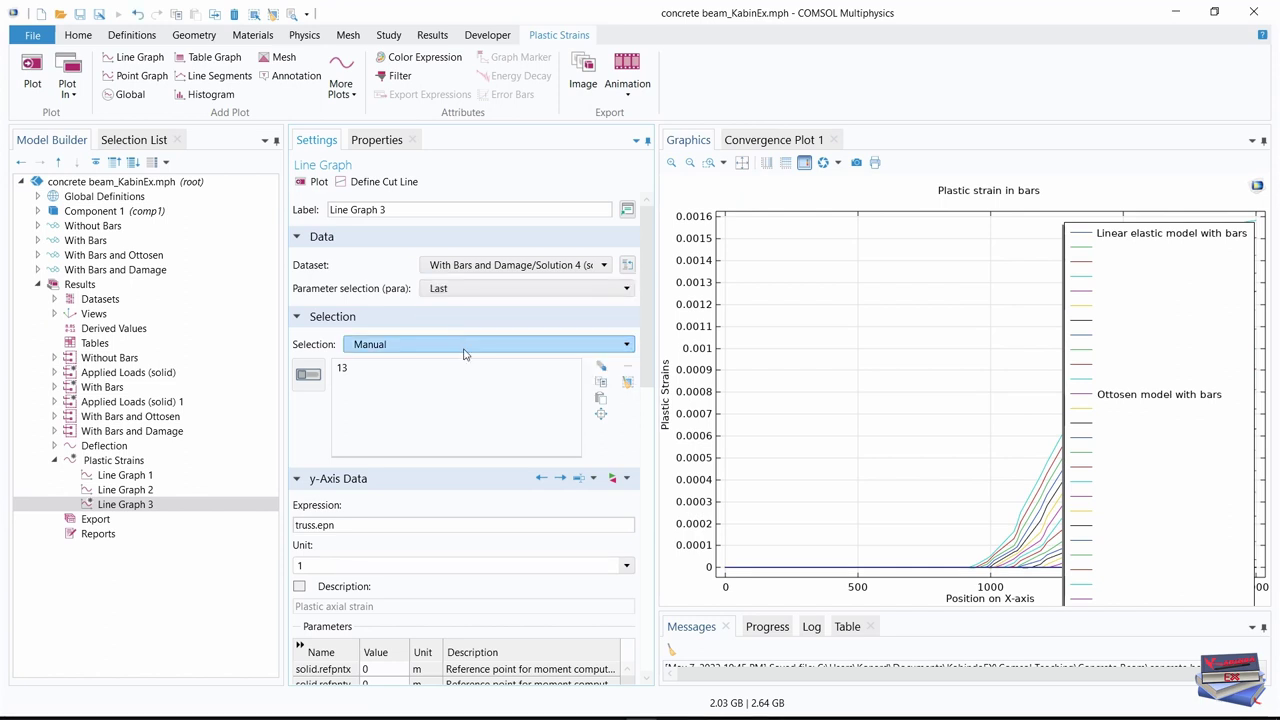
Set the parameter selection of Line Graph 2, the Ottosen graph, to Last
left_click(128, 490)
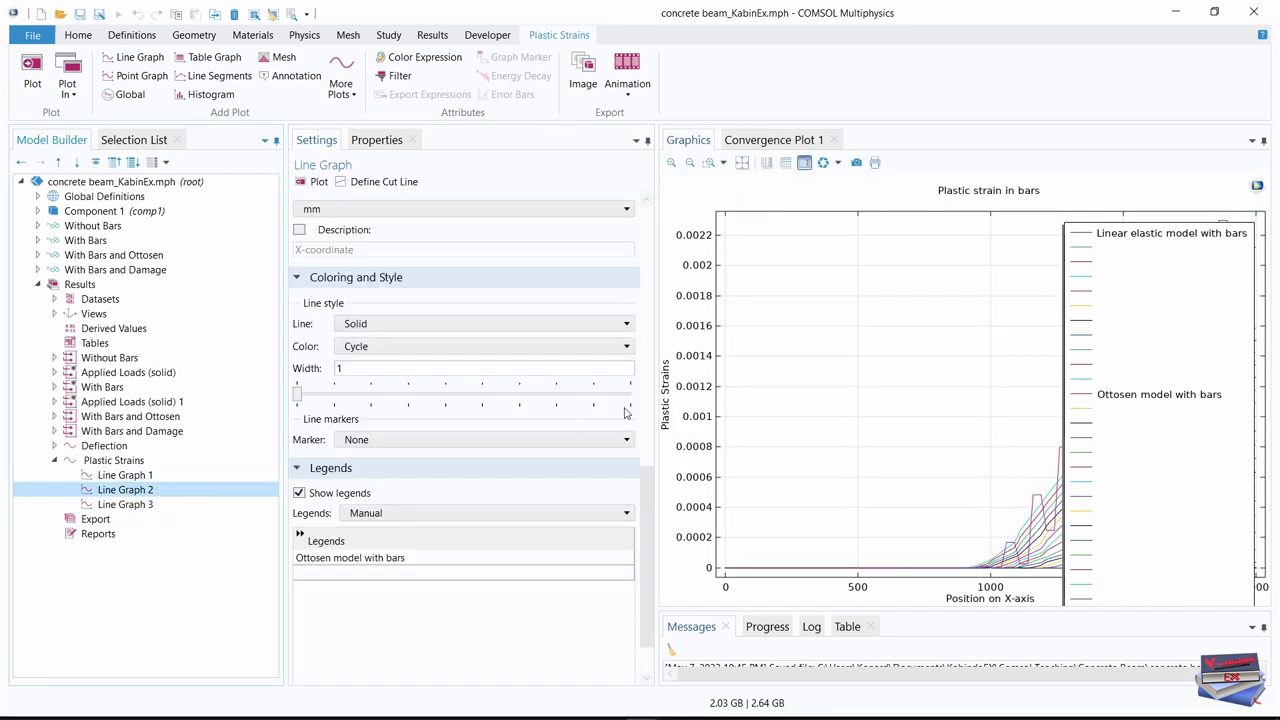
left_click_drag(646, 470, 650, 205)
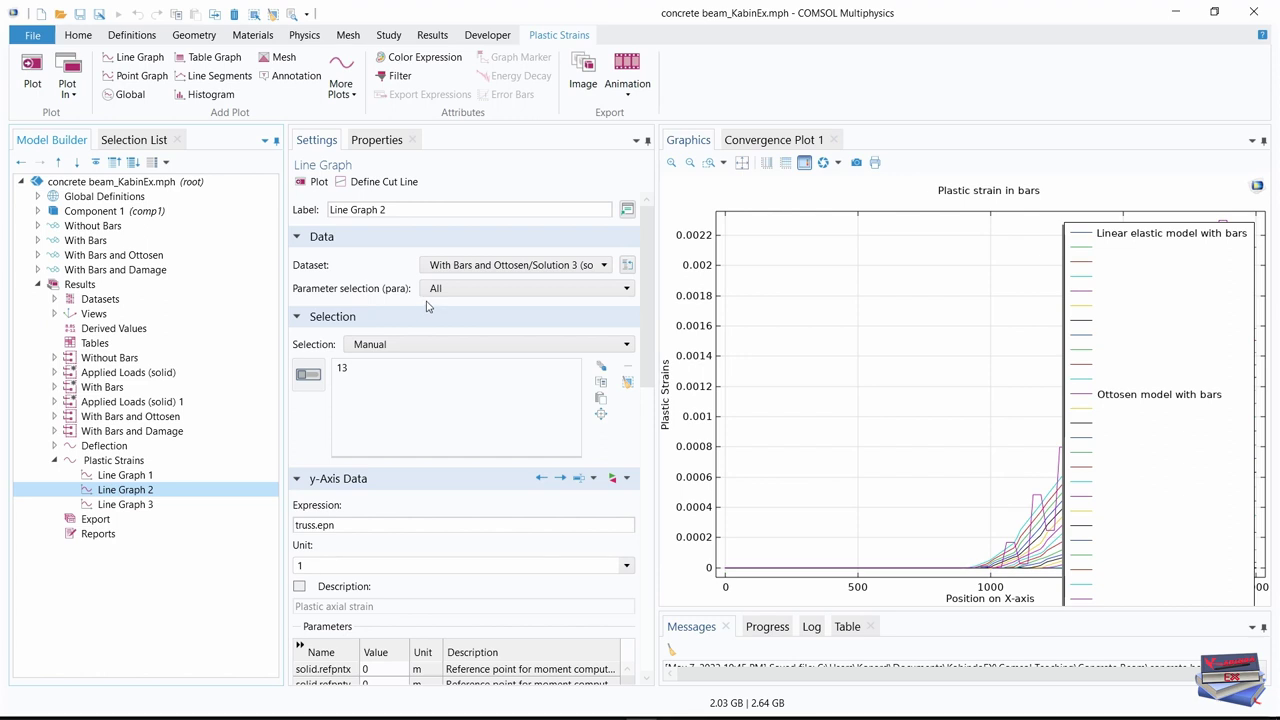
left_click(617, 290)
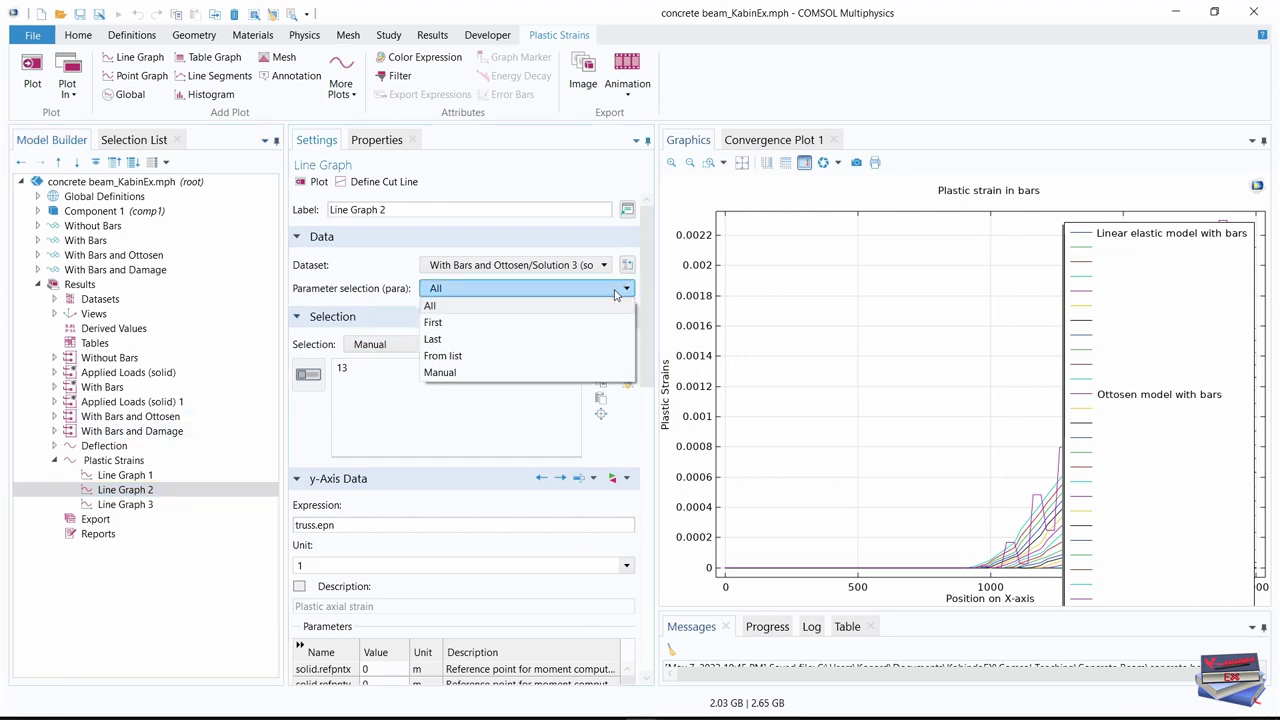
left_click(472, 340)
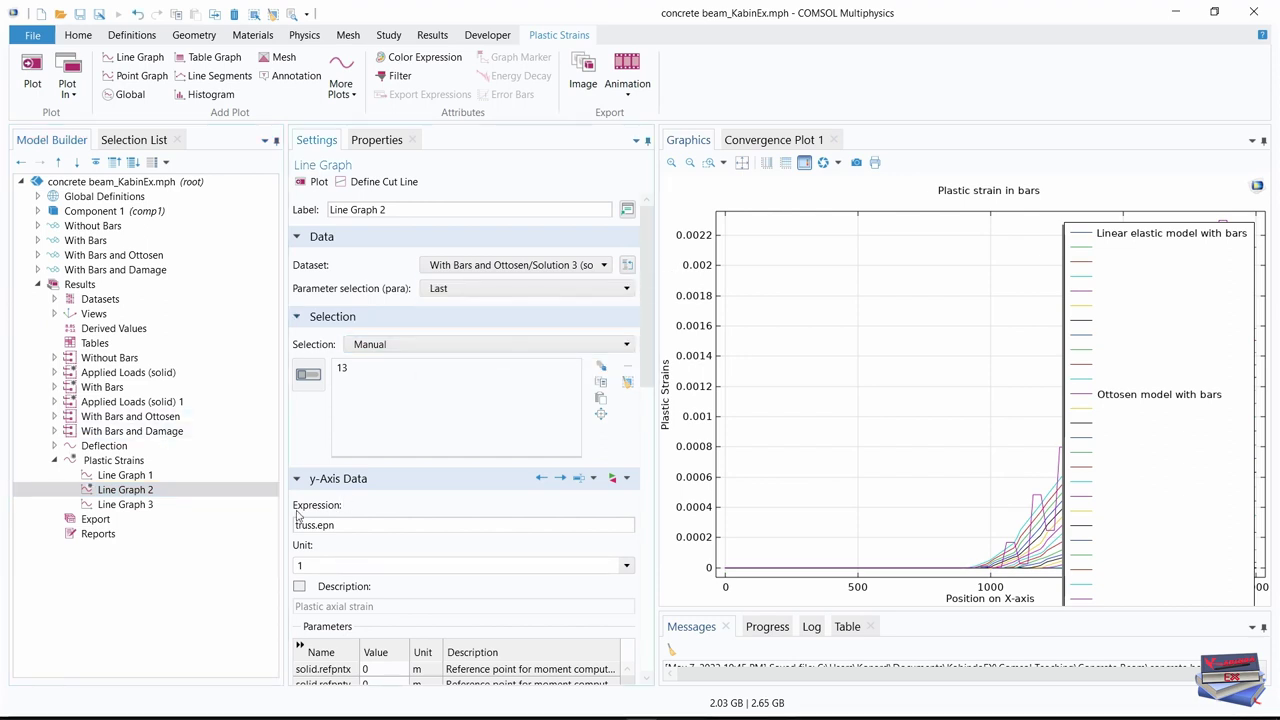
Set the parameter selection of Line Graph 1, the linear elastic graph, to Last
left_click(128, 476)
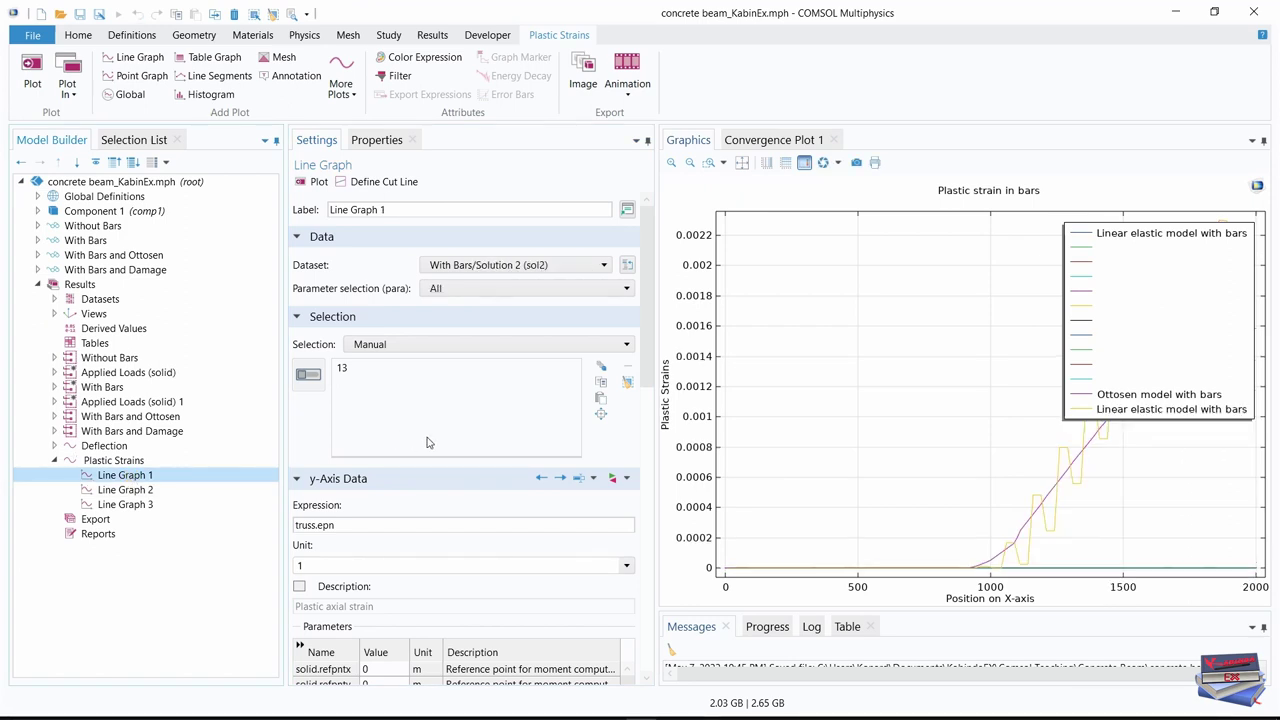
left_click(522, 293)
left_click(440, 340)
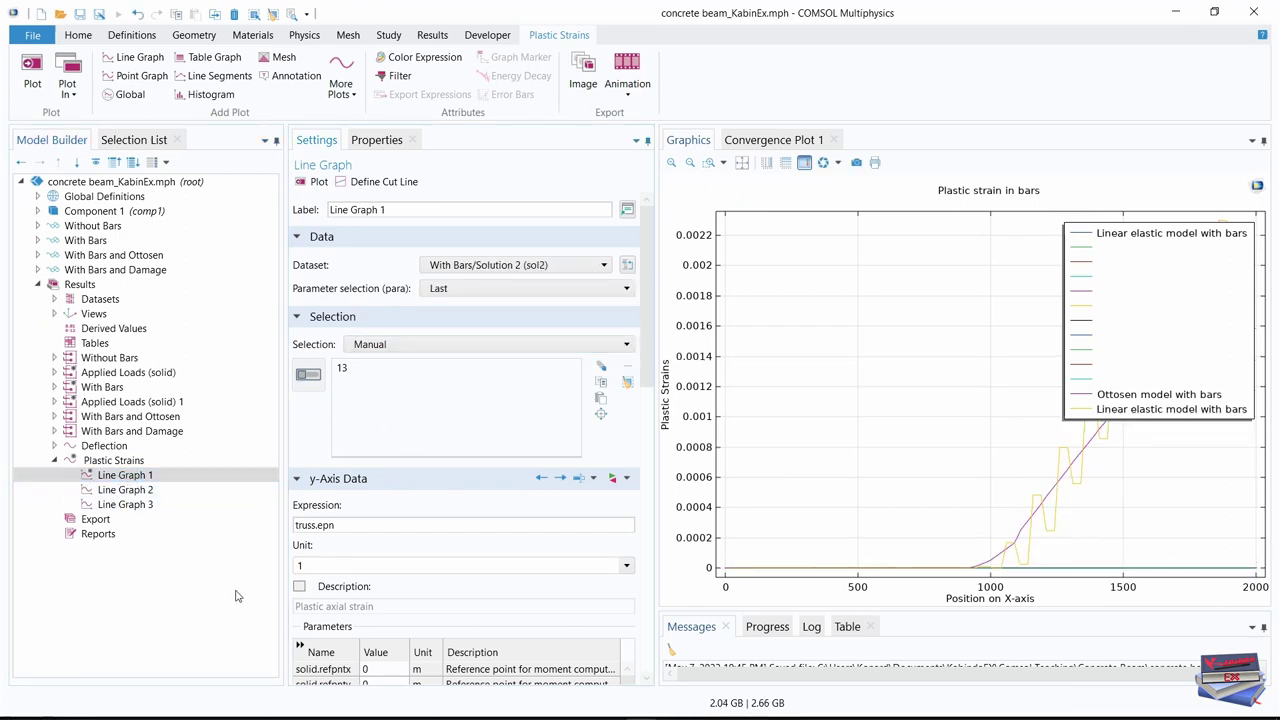
left_click(126, 490)
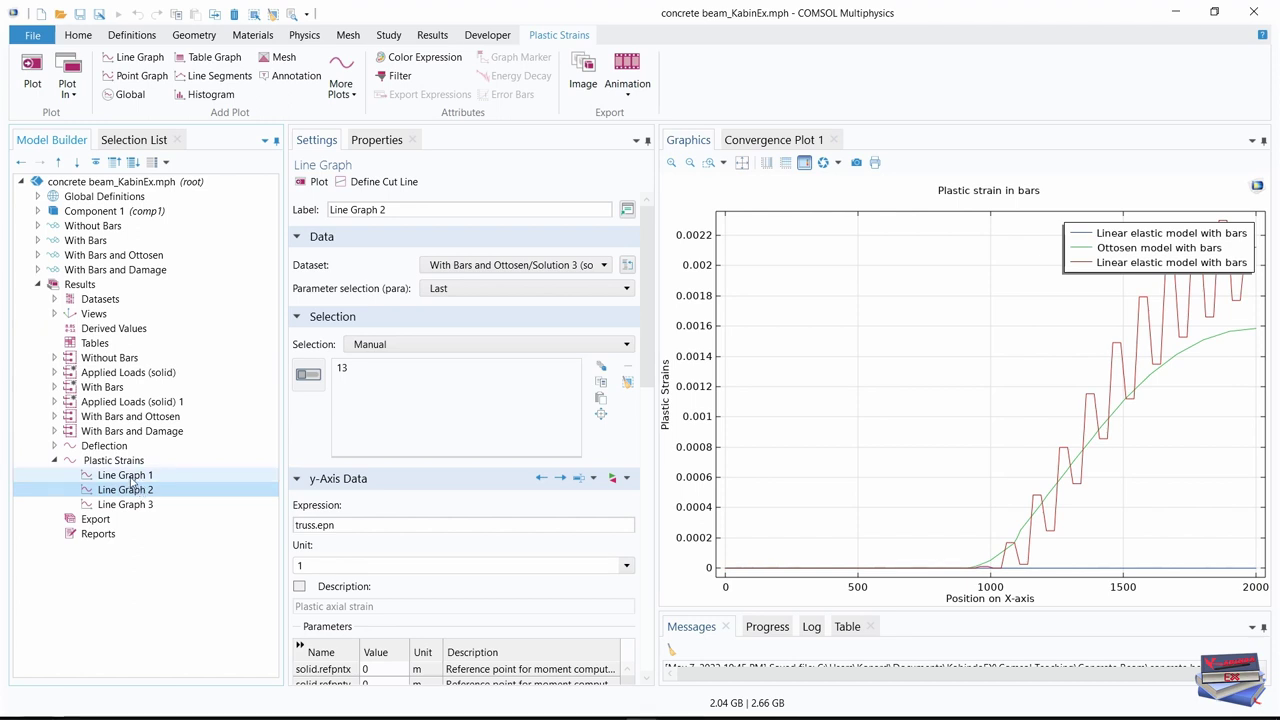
Set the legend position of the Plastic Strains plot group to Upper left
left_click(125, 461)
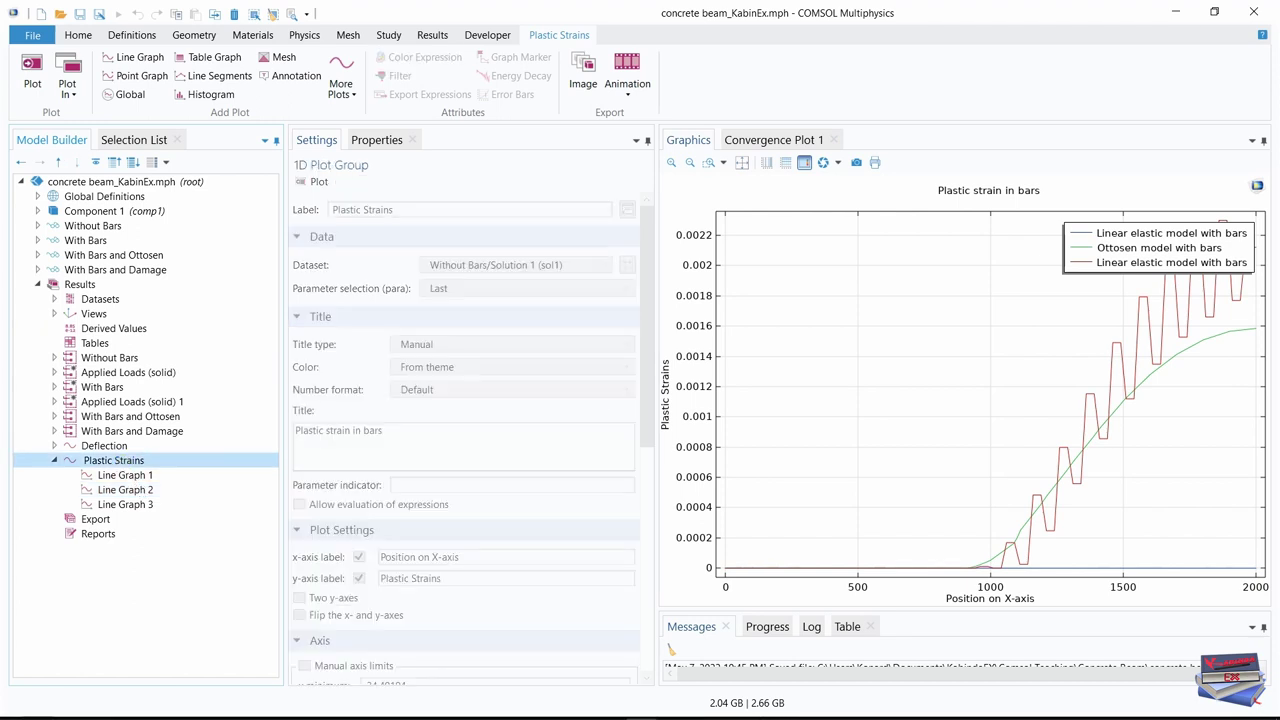
left_click_drag(650, 308, 621, 598)
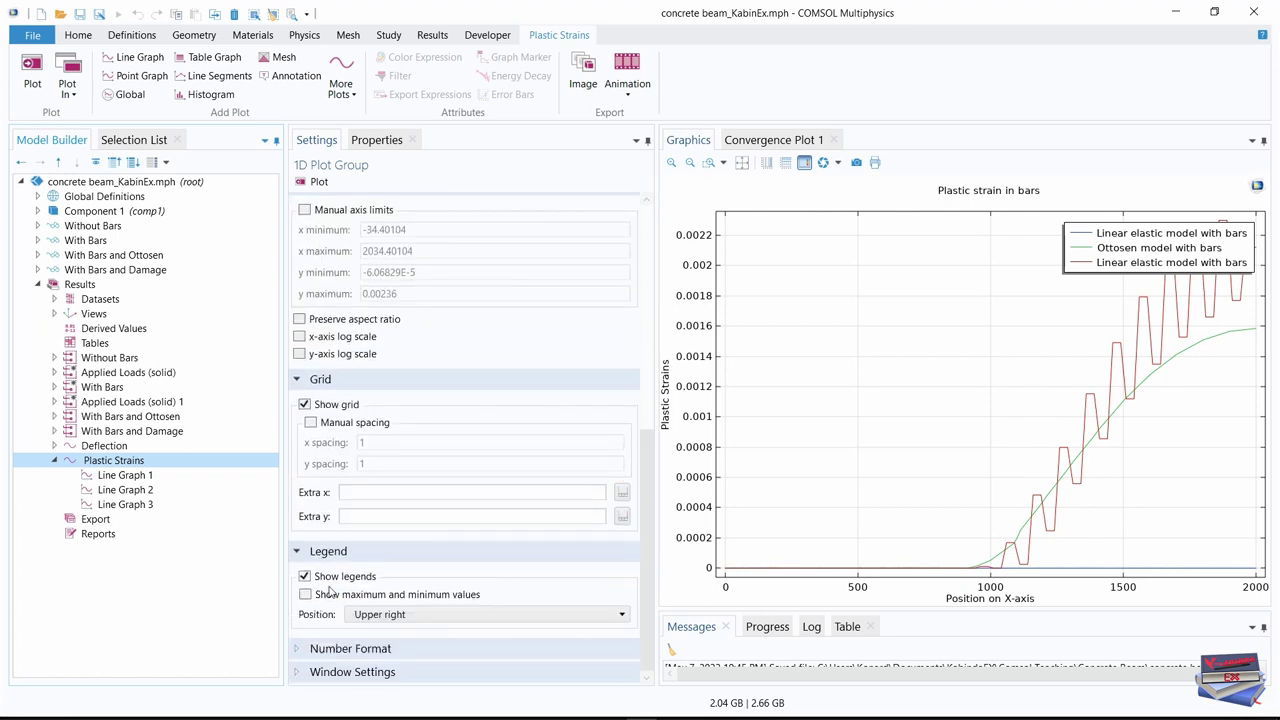
left_click(541, 616)
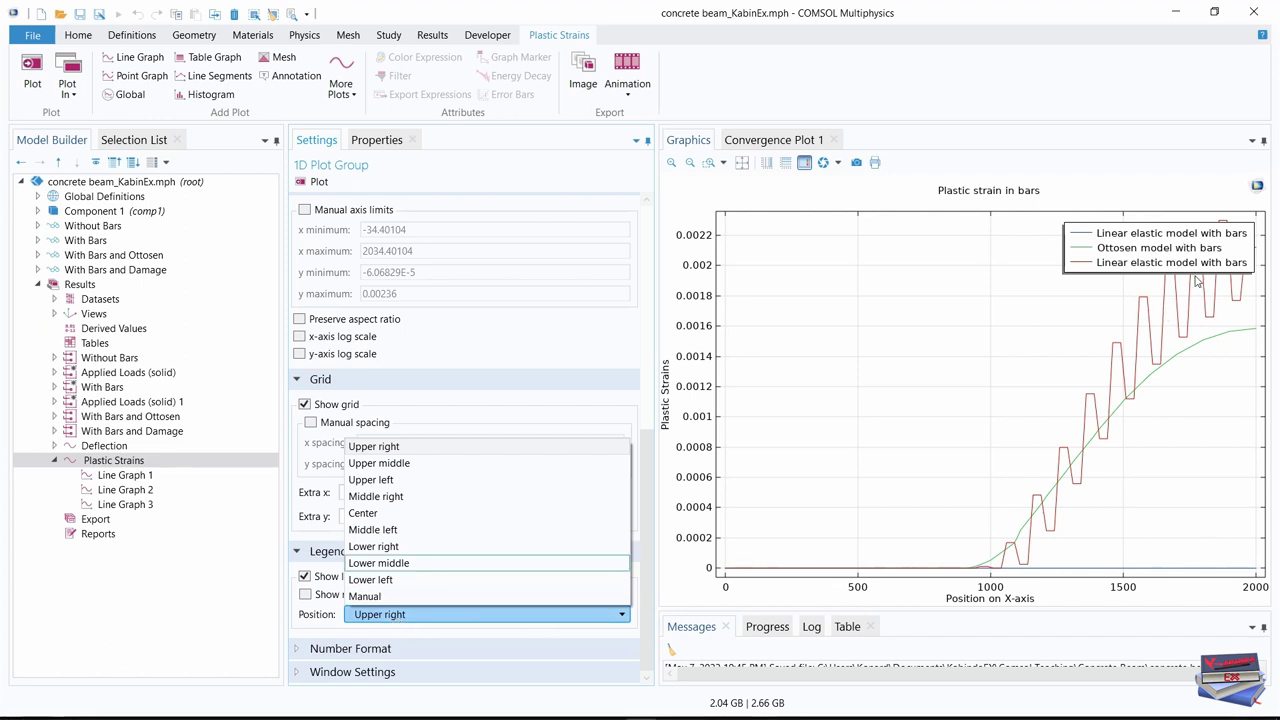
left_click(403, 482)
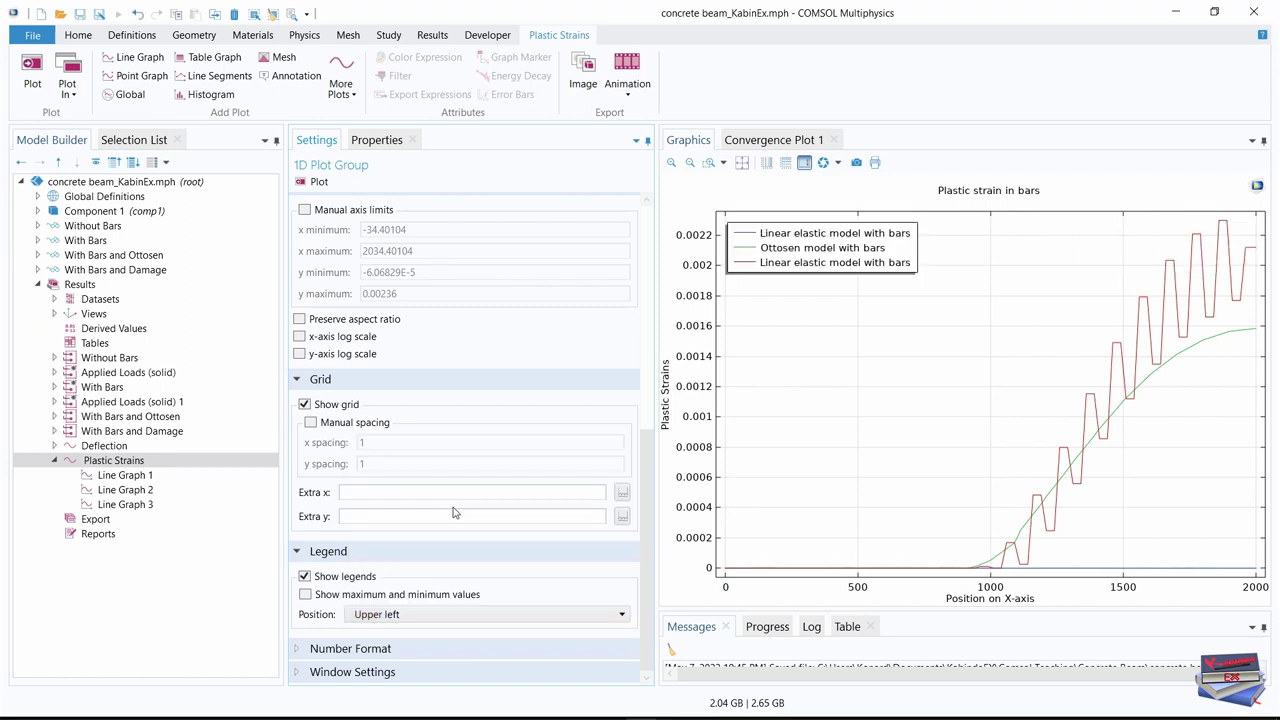
left_click(196, 628)
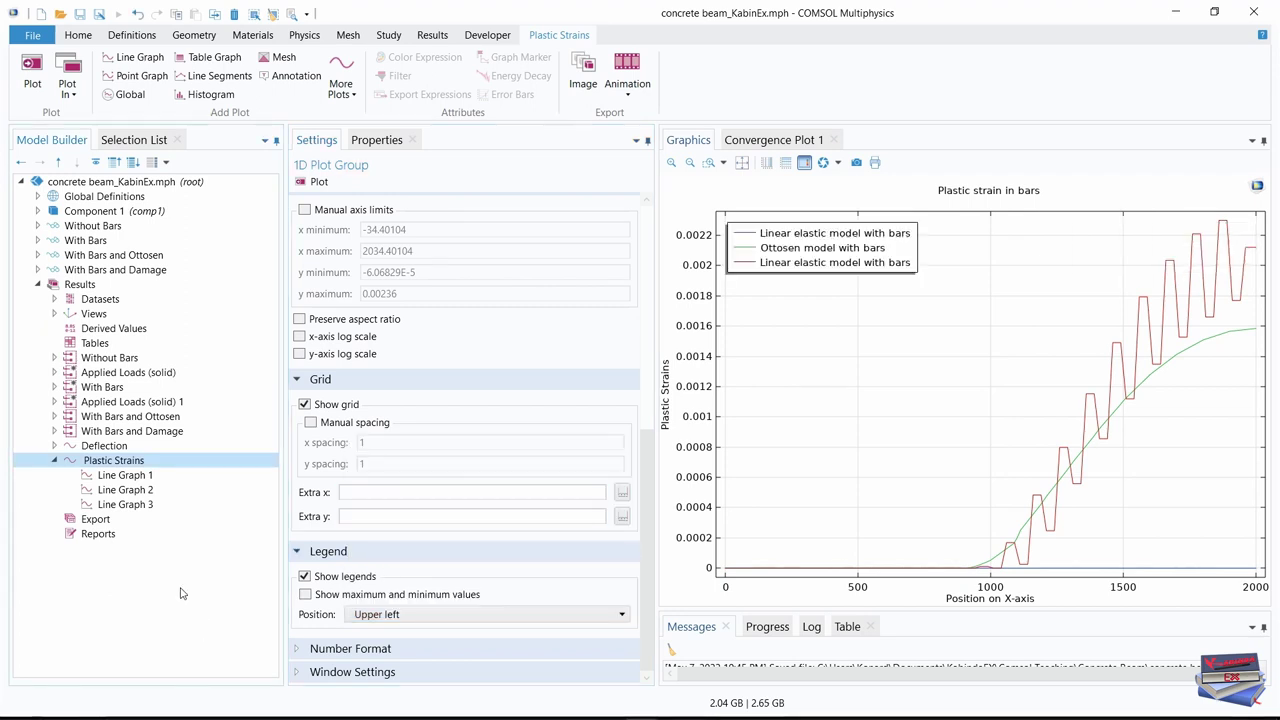
Change Line Graph 3's manual legend to "Mazars model with bars"
left_click(125, 505)
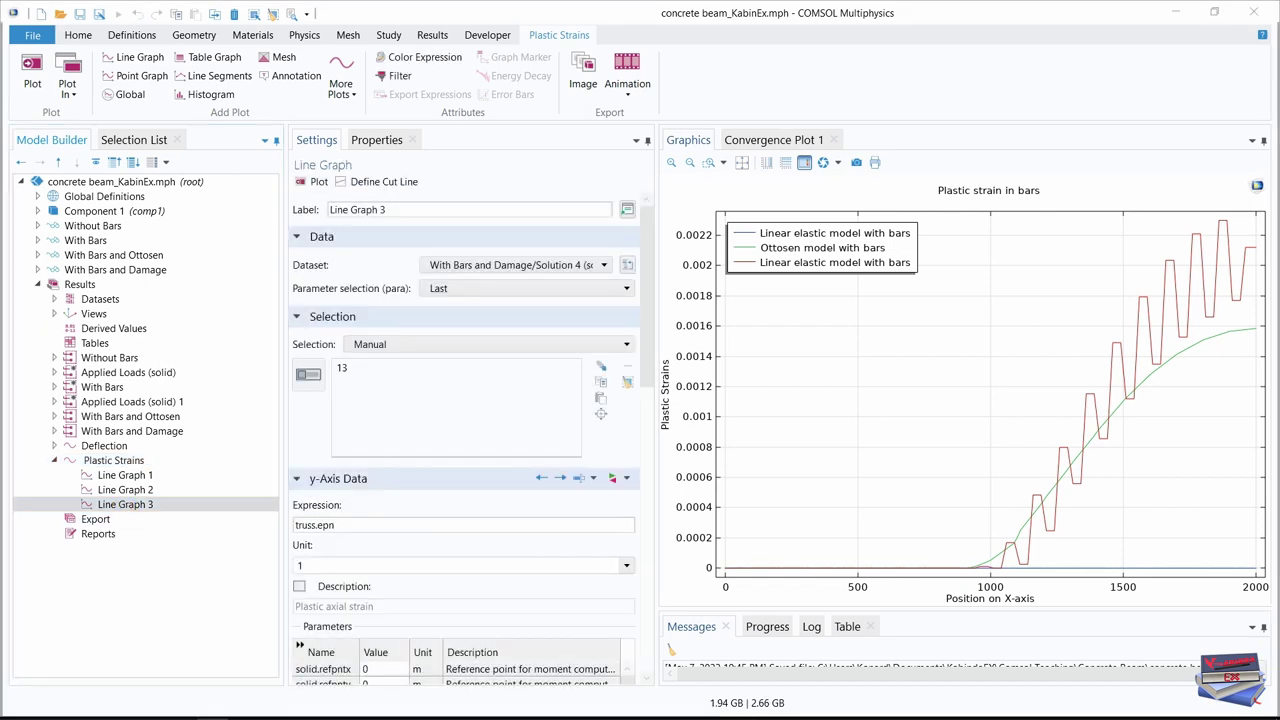
left_click(124, 507)
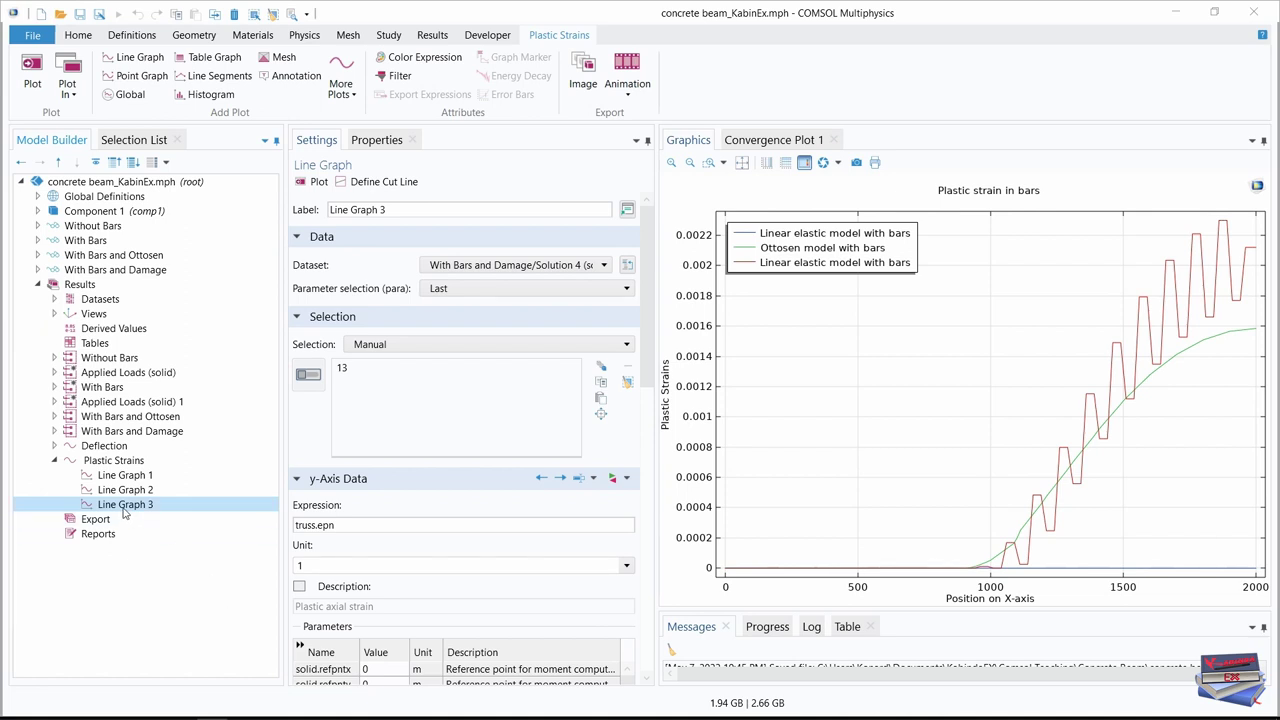
left_click(274, 500)
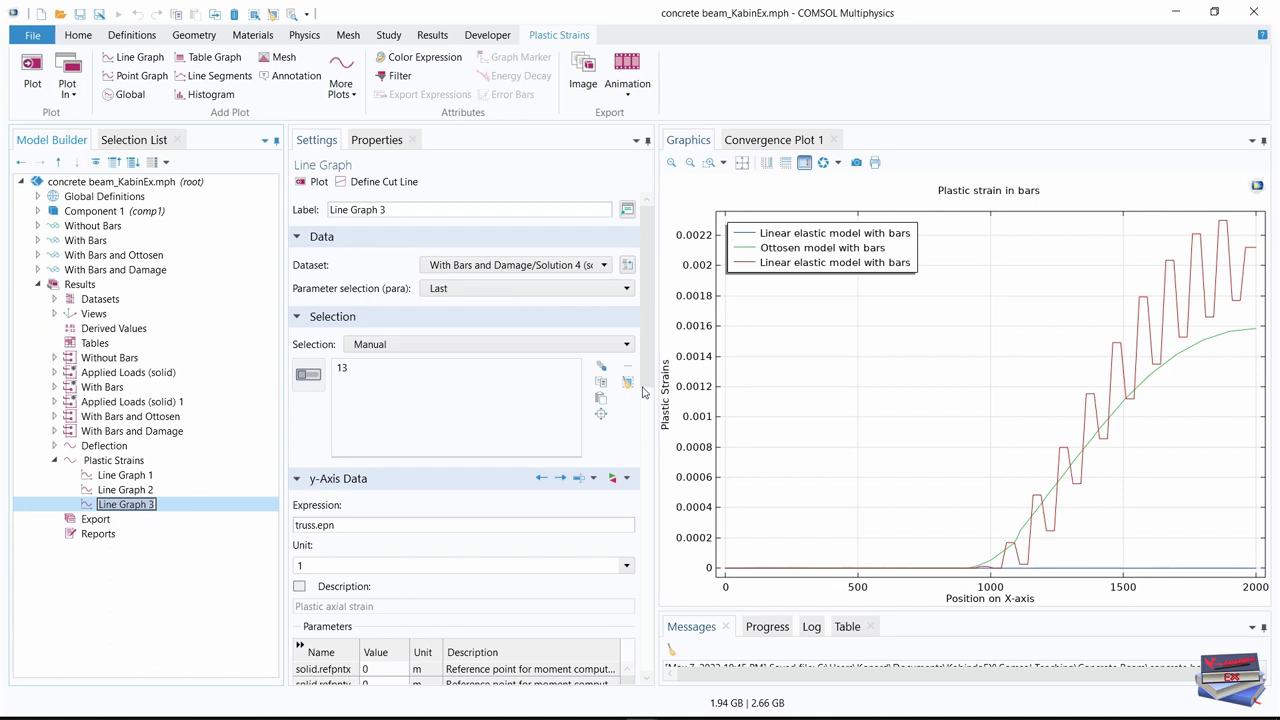
scroll(623, 563, "down", 10)
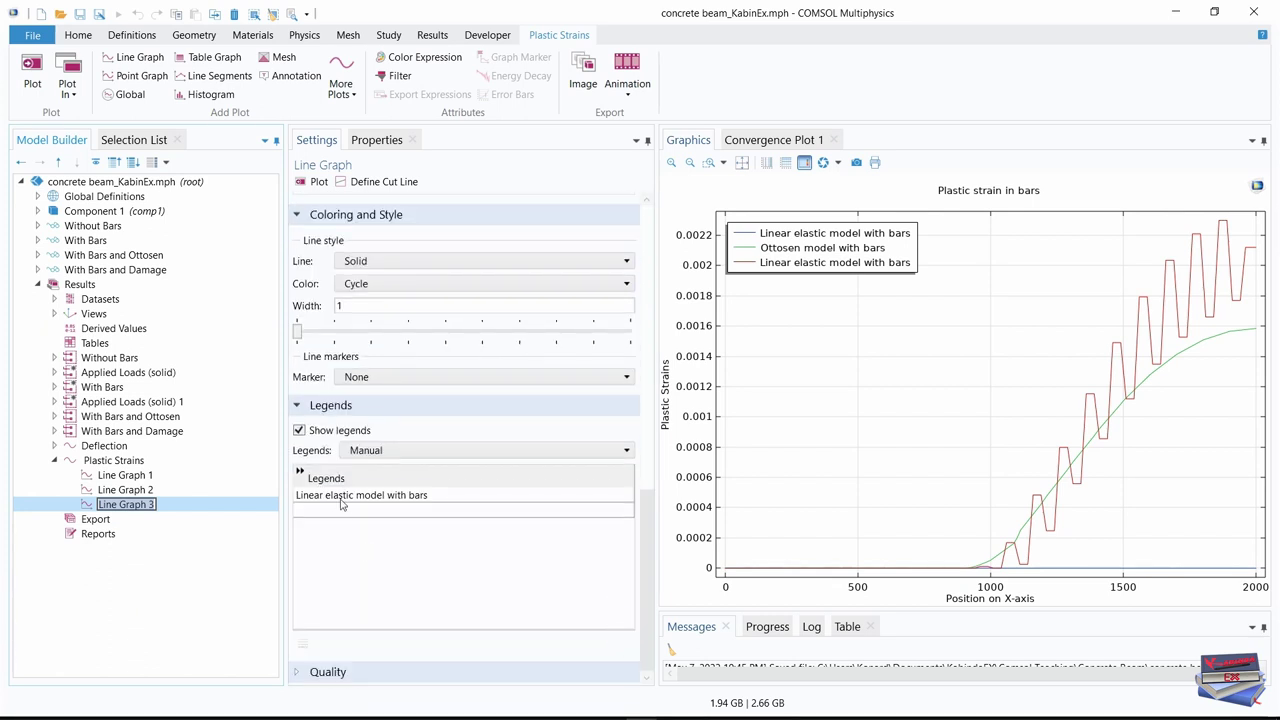
left_click(342, 498)
key("ctrl+a")
type("Mazars model with bars")
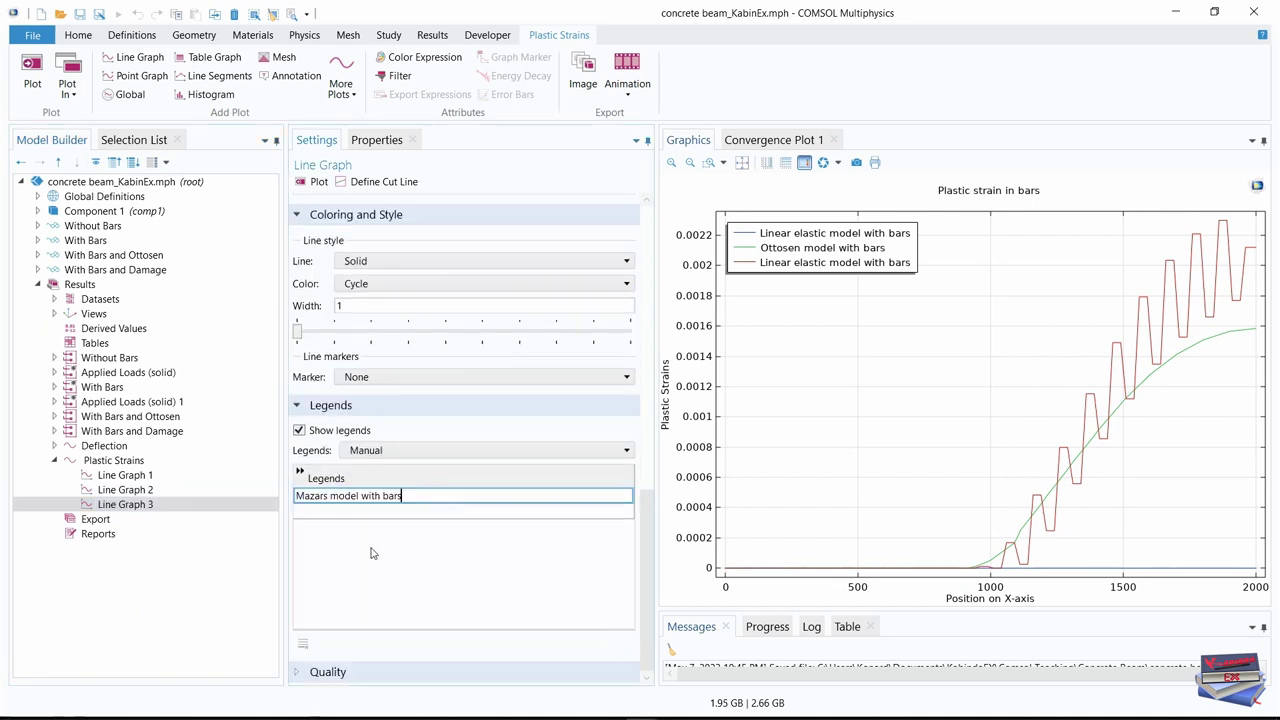
key("Return")
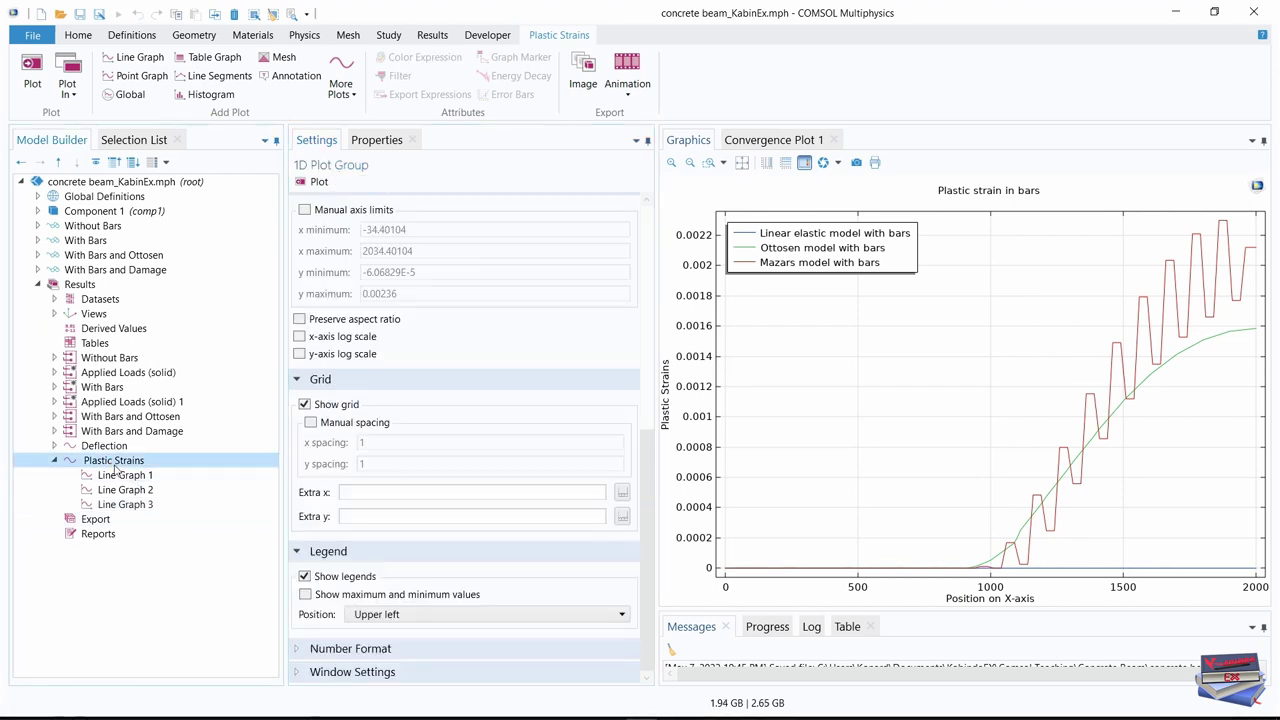
Review the Plastic Strains group settings and the dataset and legend of each of its three line graphs
left_click_drag(647, 484, 647, 232)
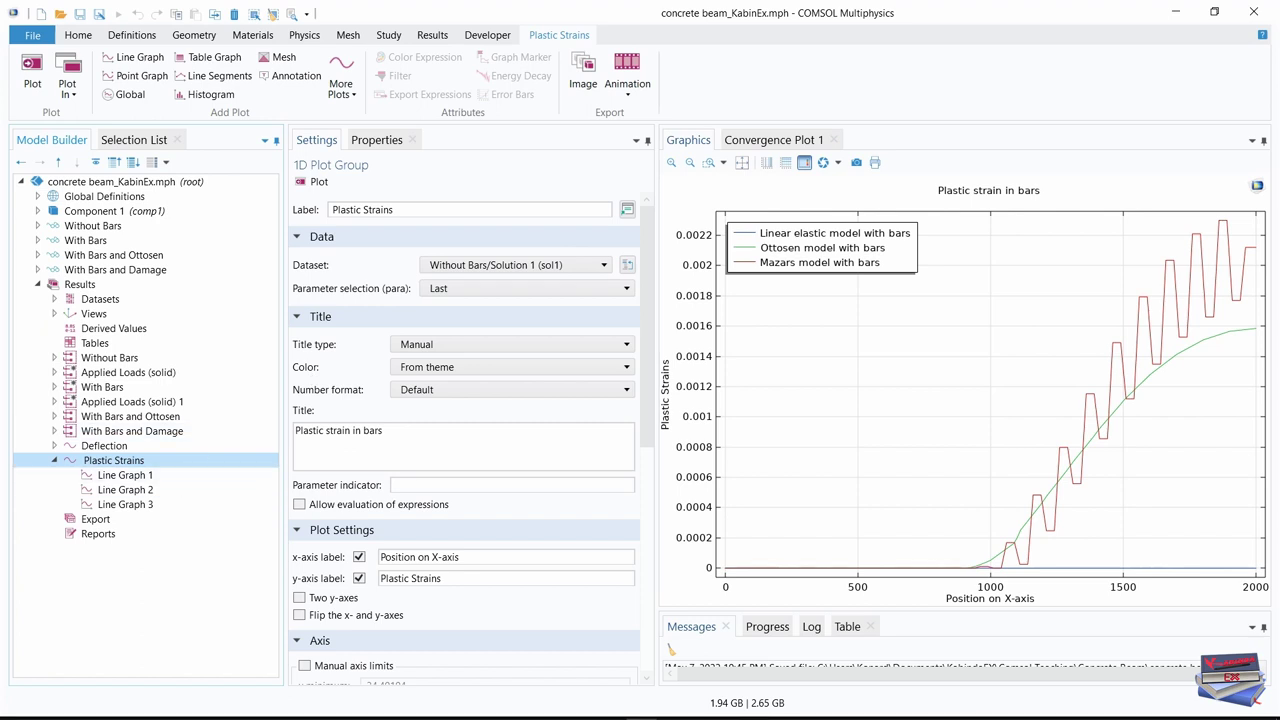
left_click(125, 476)
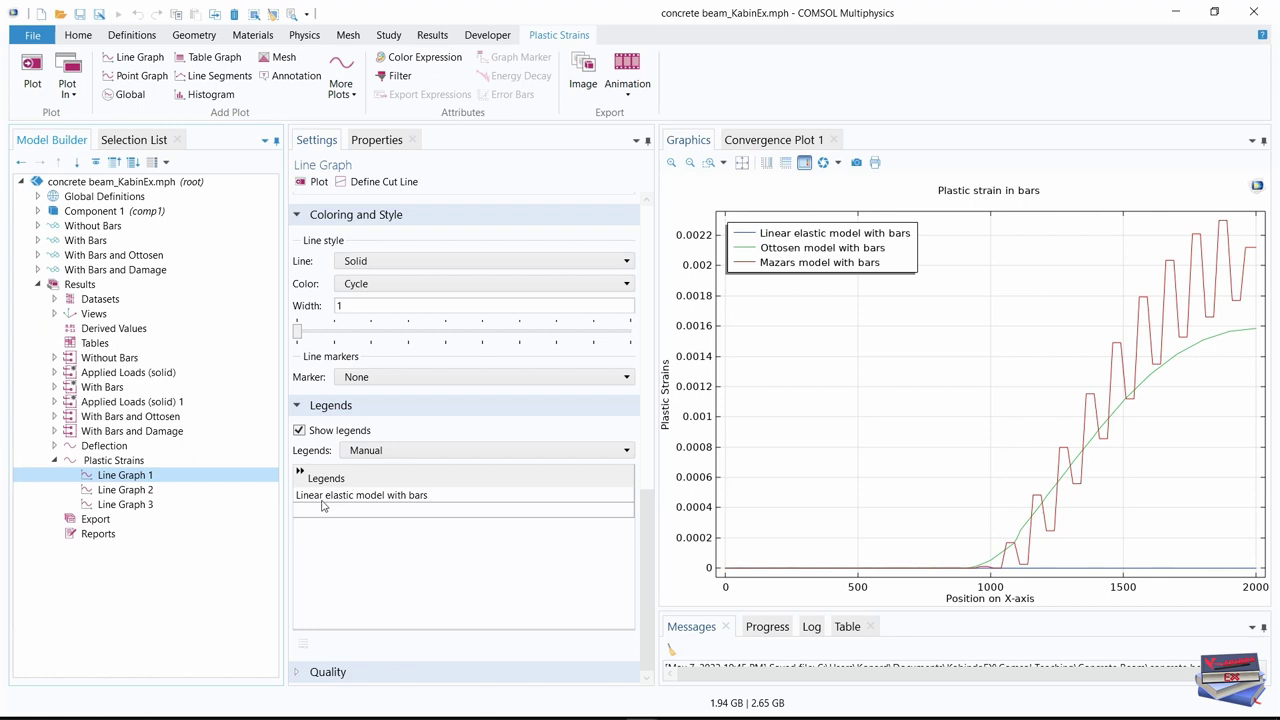
left_click_drag(647, 536, 652, 204)
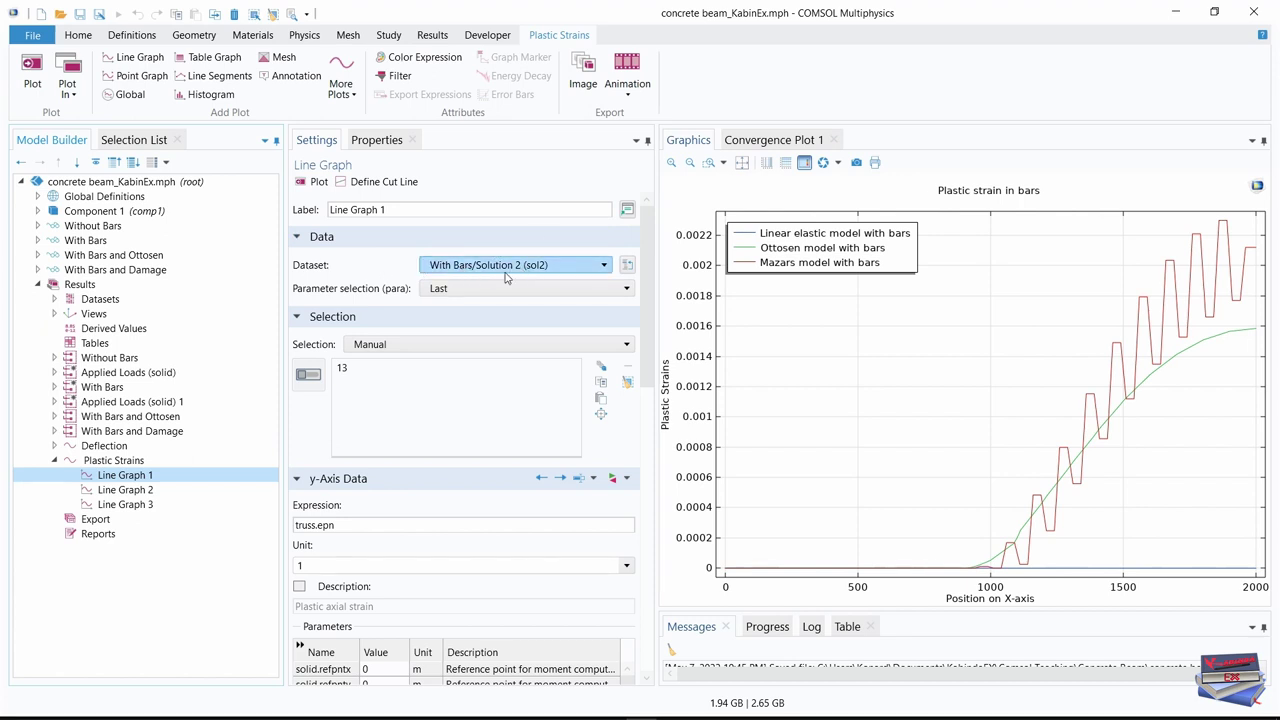
left_click_drag(646, 325, 666, 608)
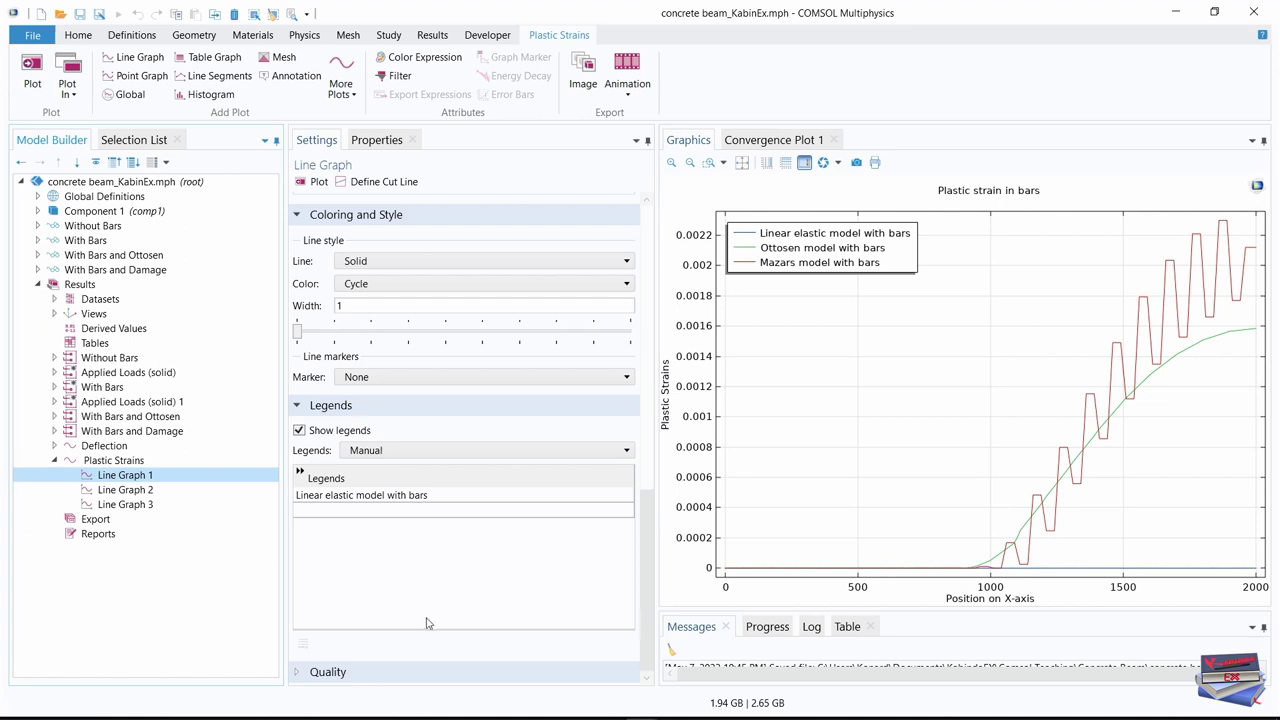
left_click(146, 491)
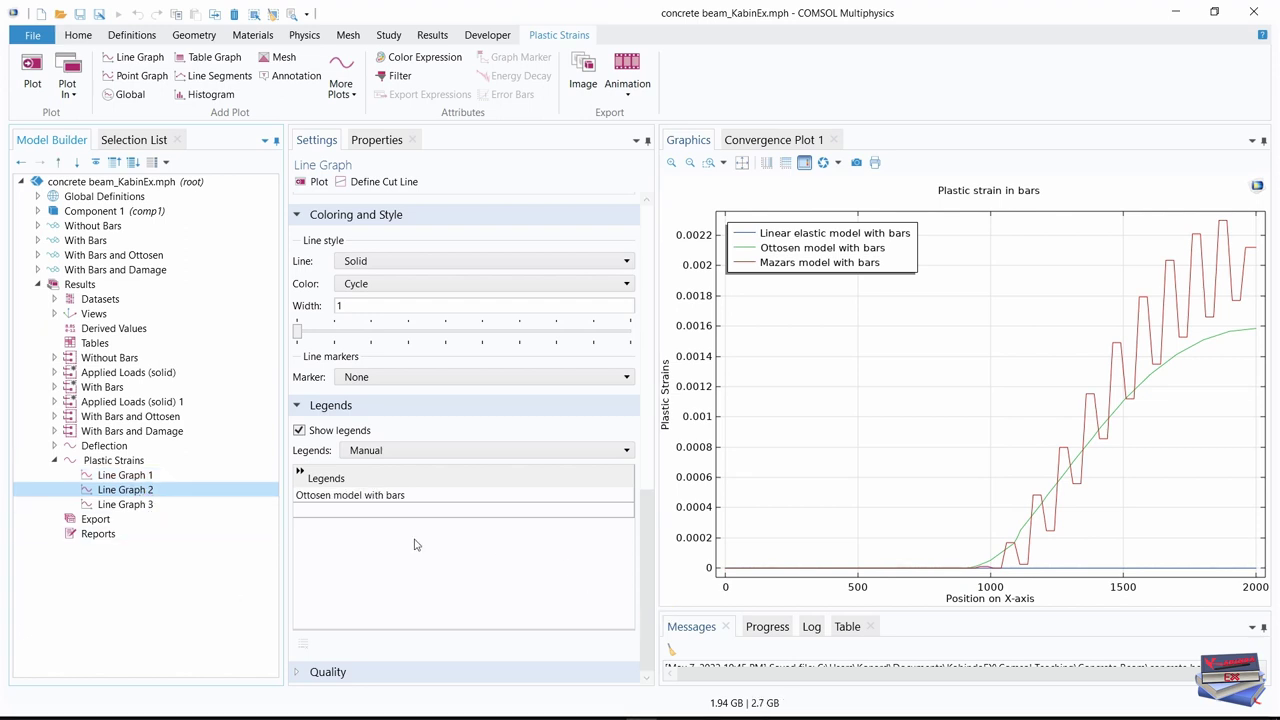
left_click_drag(646, 578, 648, 252)
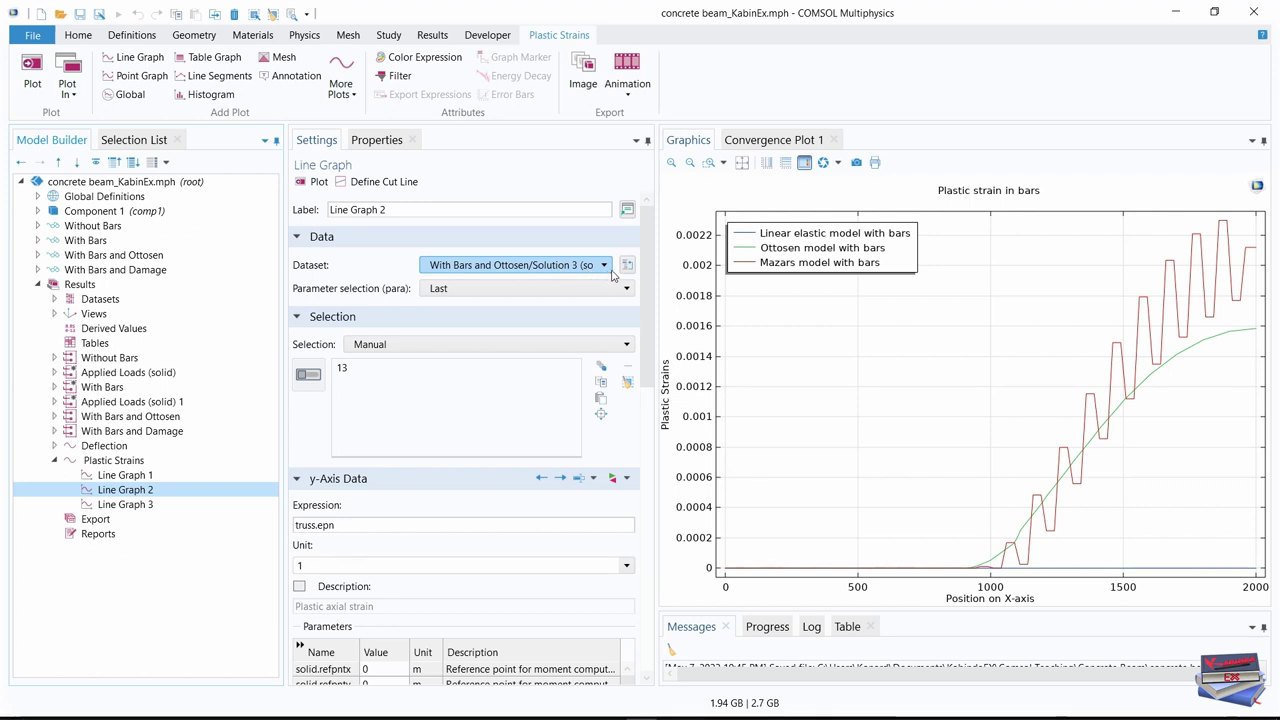
left_click(122, 504)
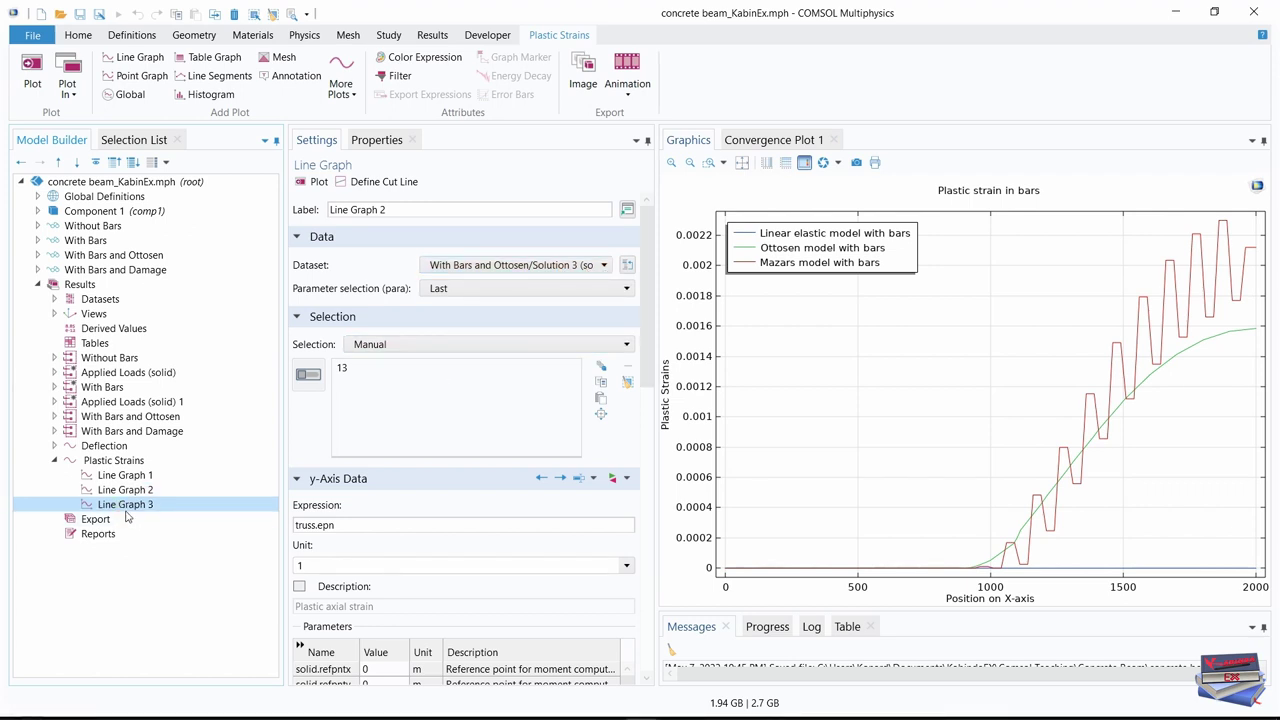
scroll(630, 428, "down", 10)
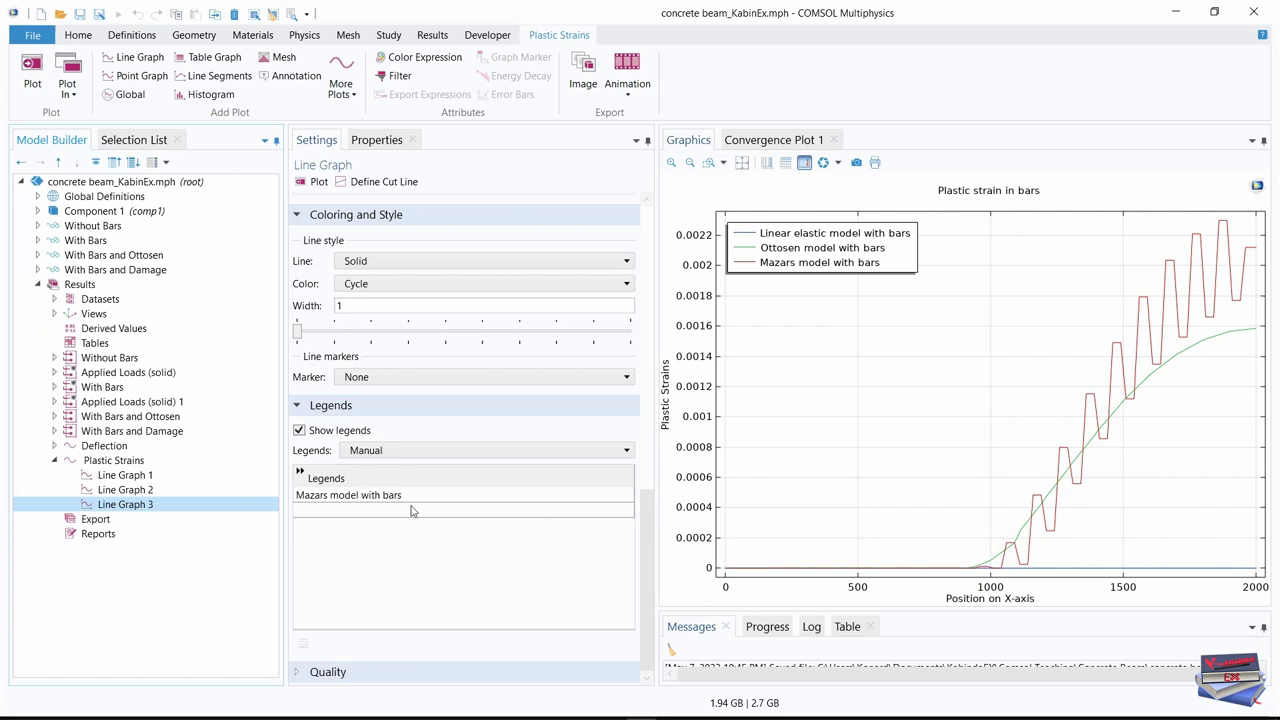
left_click_drag(650, 549, 651, 248)
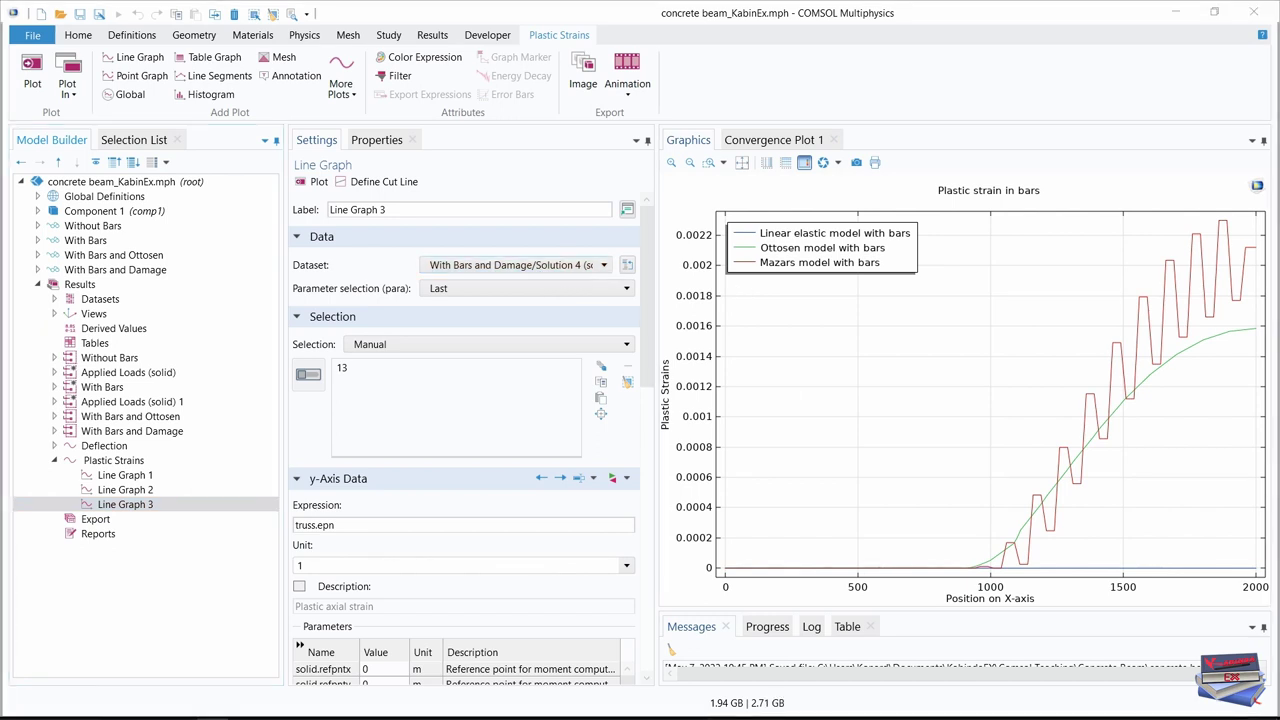
left_click(32, 75)
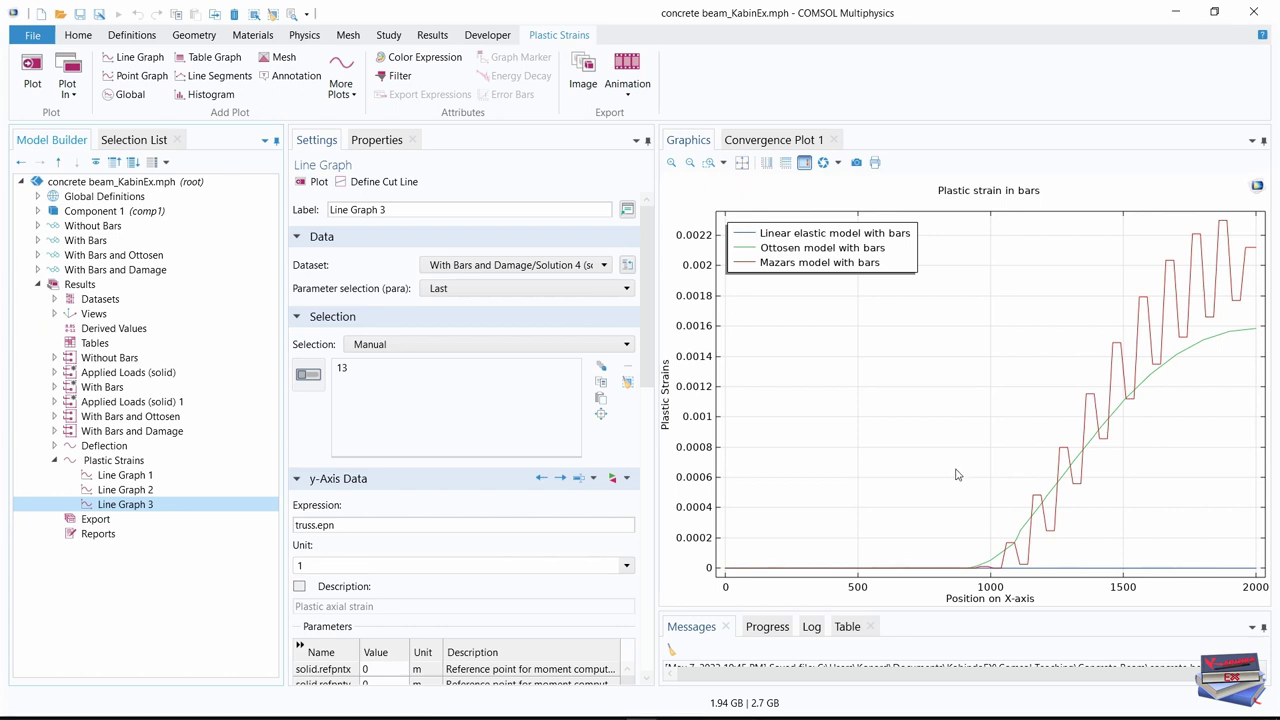
Collapse the Plastic Strains group and add a new 1D plot group labelled "Load vs. Deflection"
left_click(55, 461)
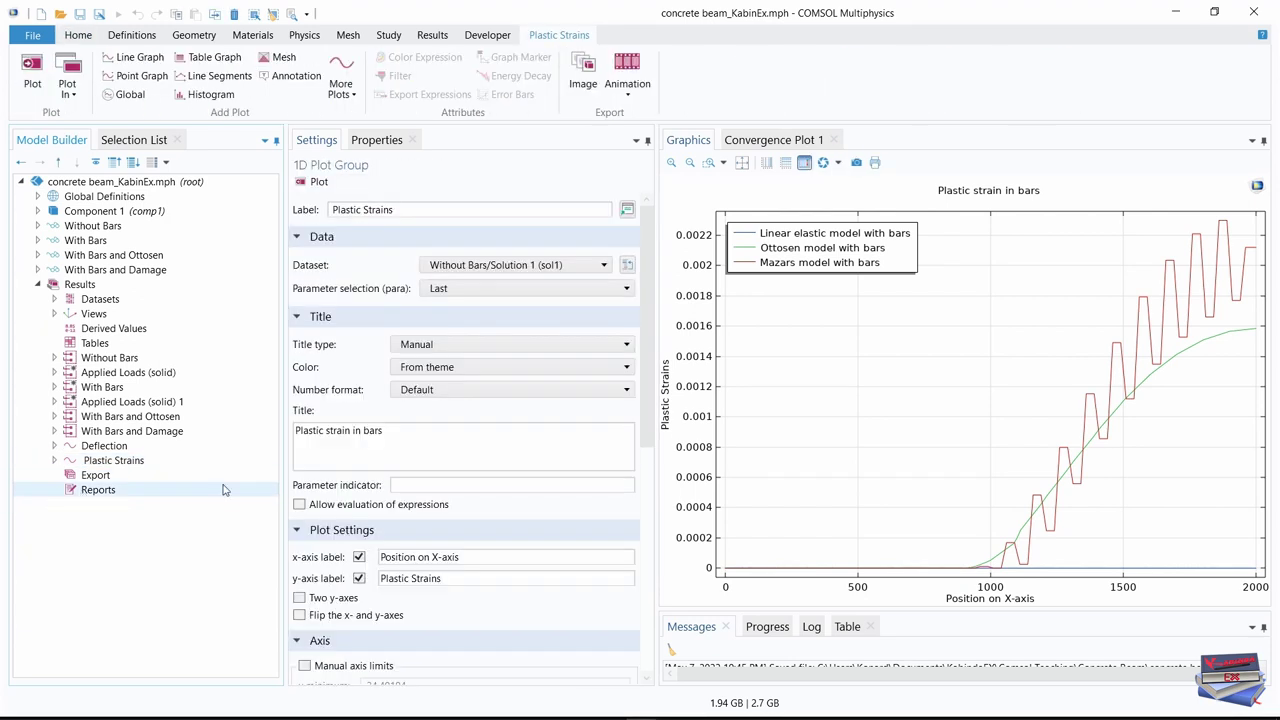
left_click(432, 35)
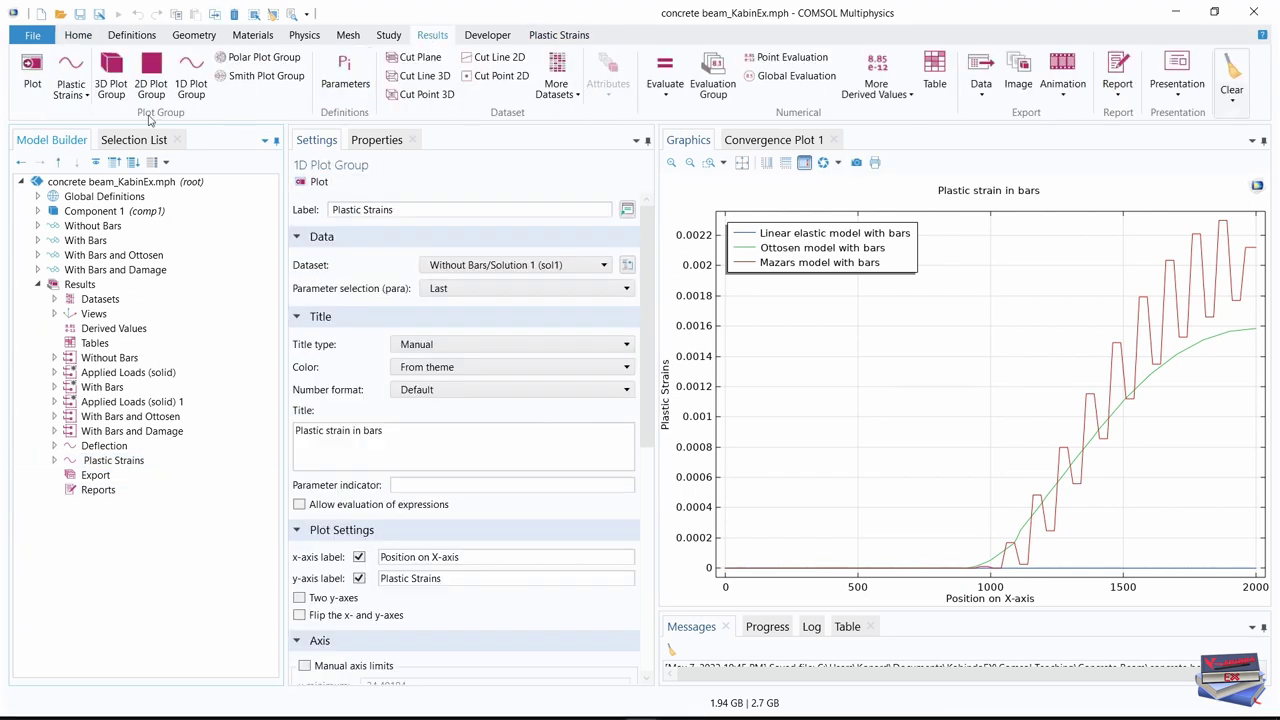
left_click(192, 84)
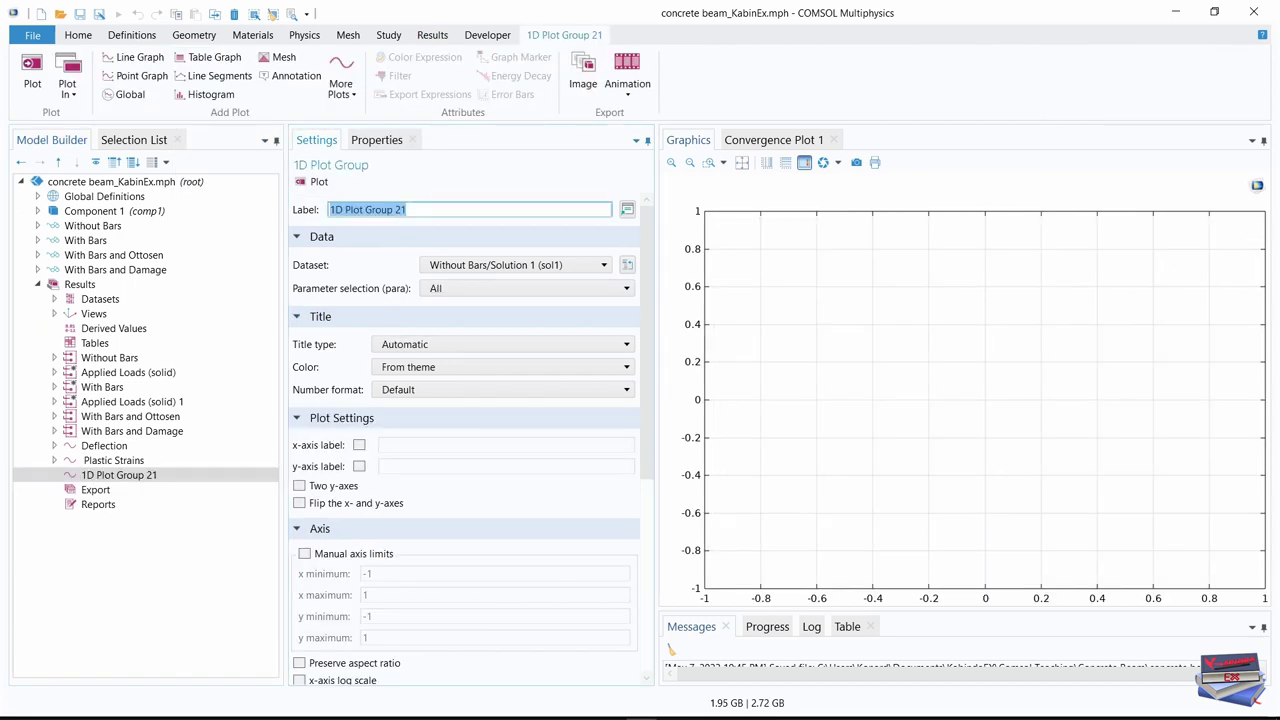
type("Load vs. Deflection")
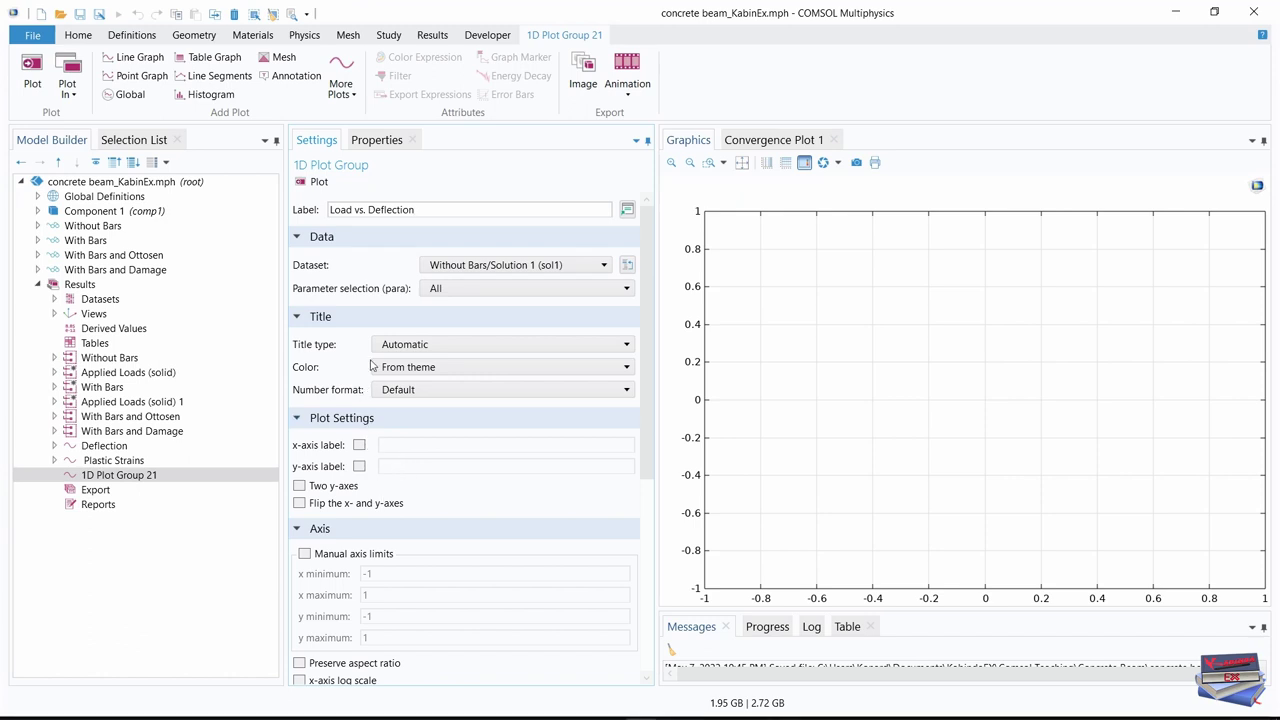
Give the Load vs. Deflection plot group a manual title reading "Load vs. Deflection"
left_click(445, 344)
left_click(398, 396)
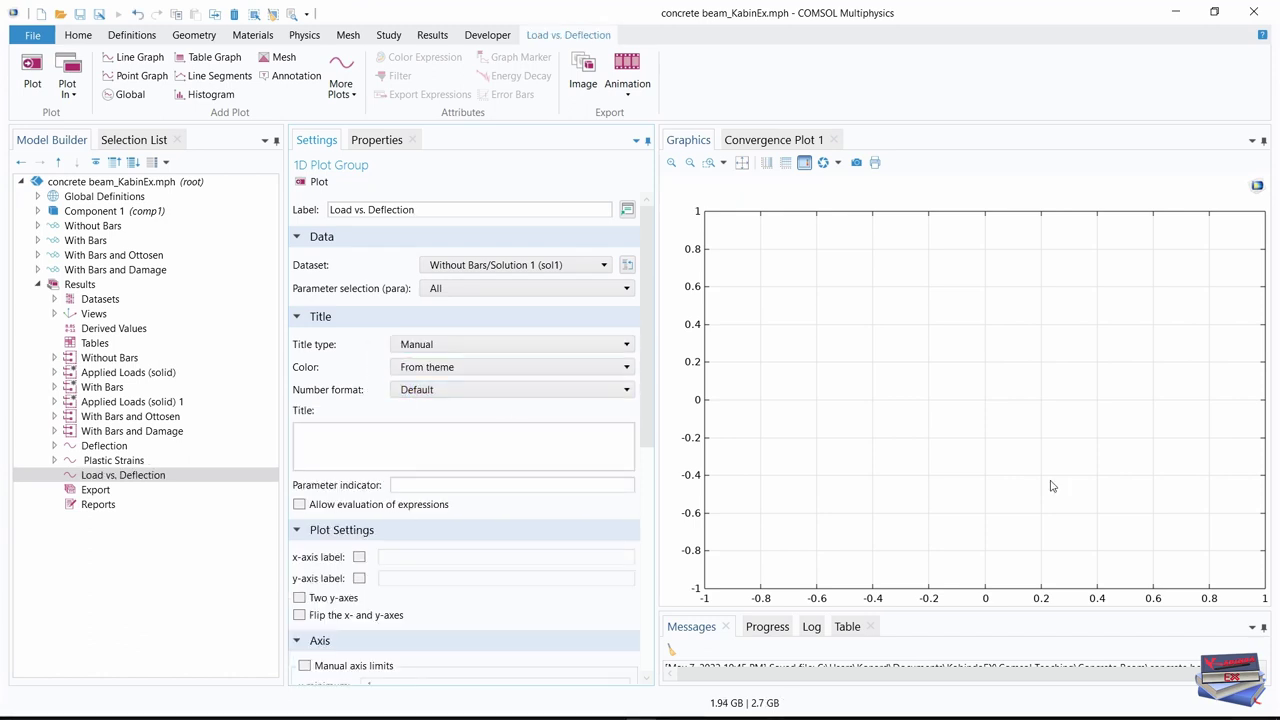
left_click(348, 432)
type("Load vs. Deflection")
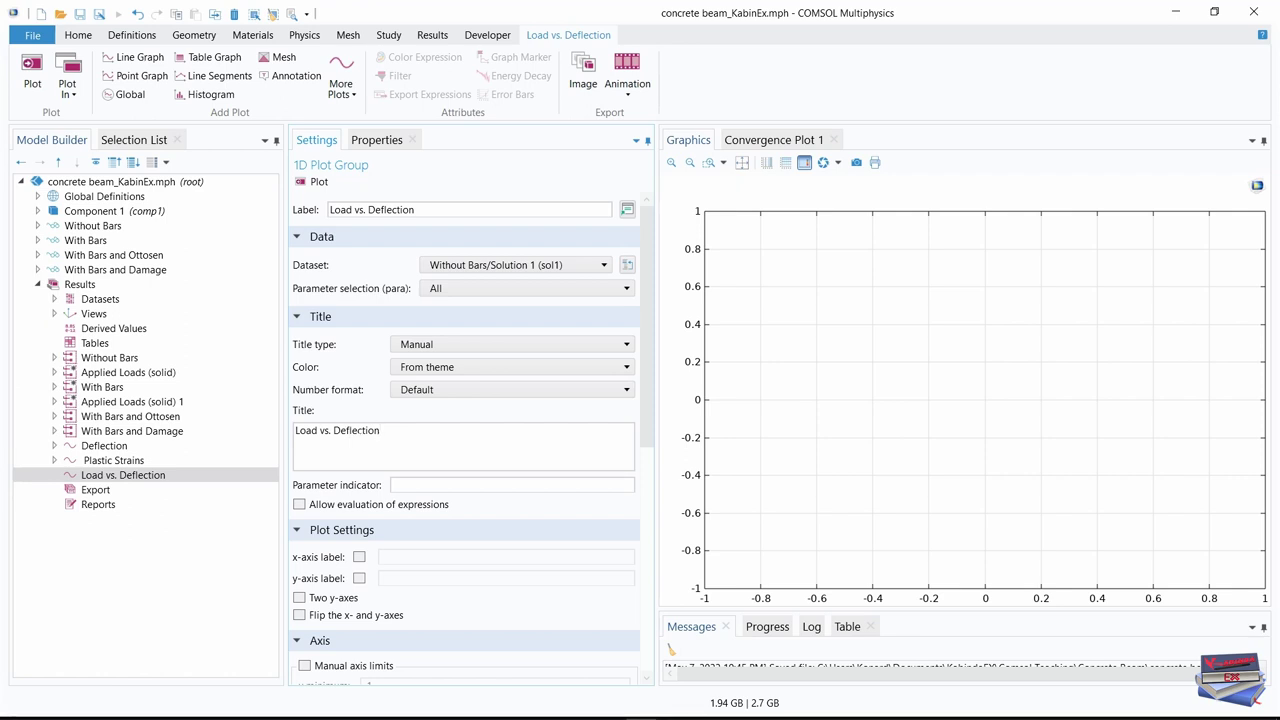
left_click(204, 572)
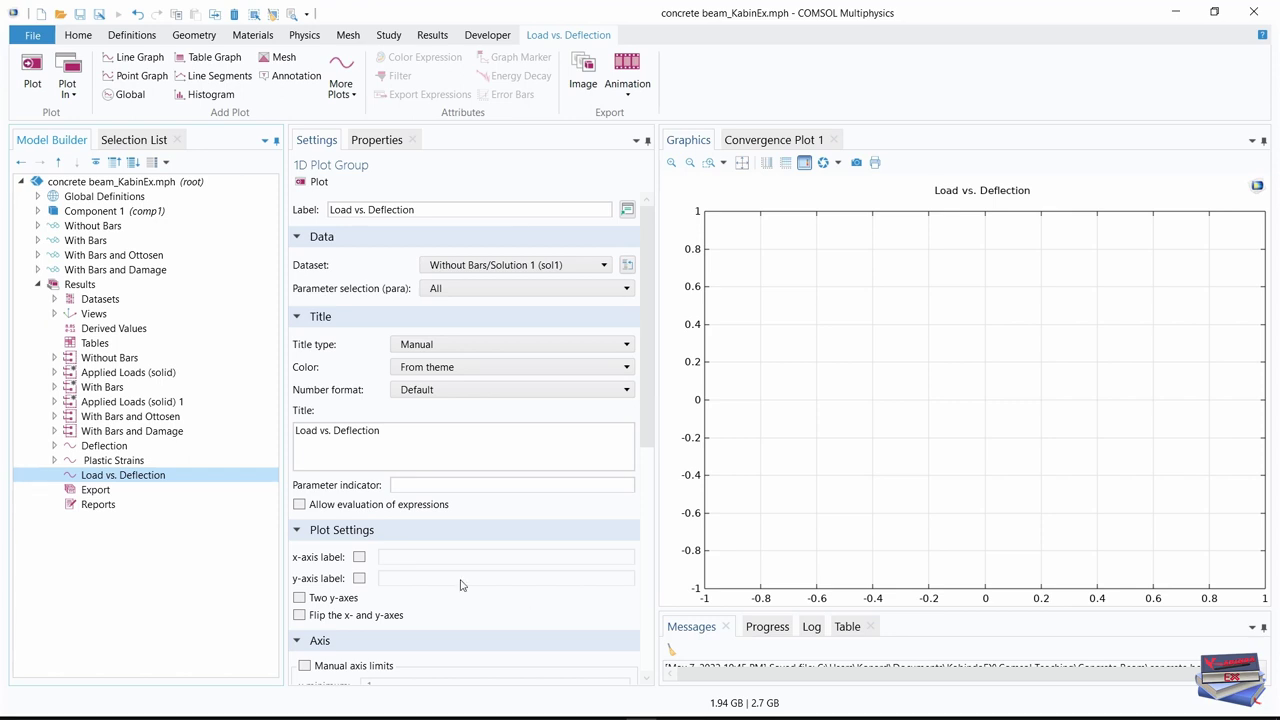
Enable custom labels for both axes of the Load vs. Deflection plot and set the x-axis label to "Deflection (mm)"
left_click(359, 557)
left_click(359, 579)
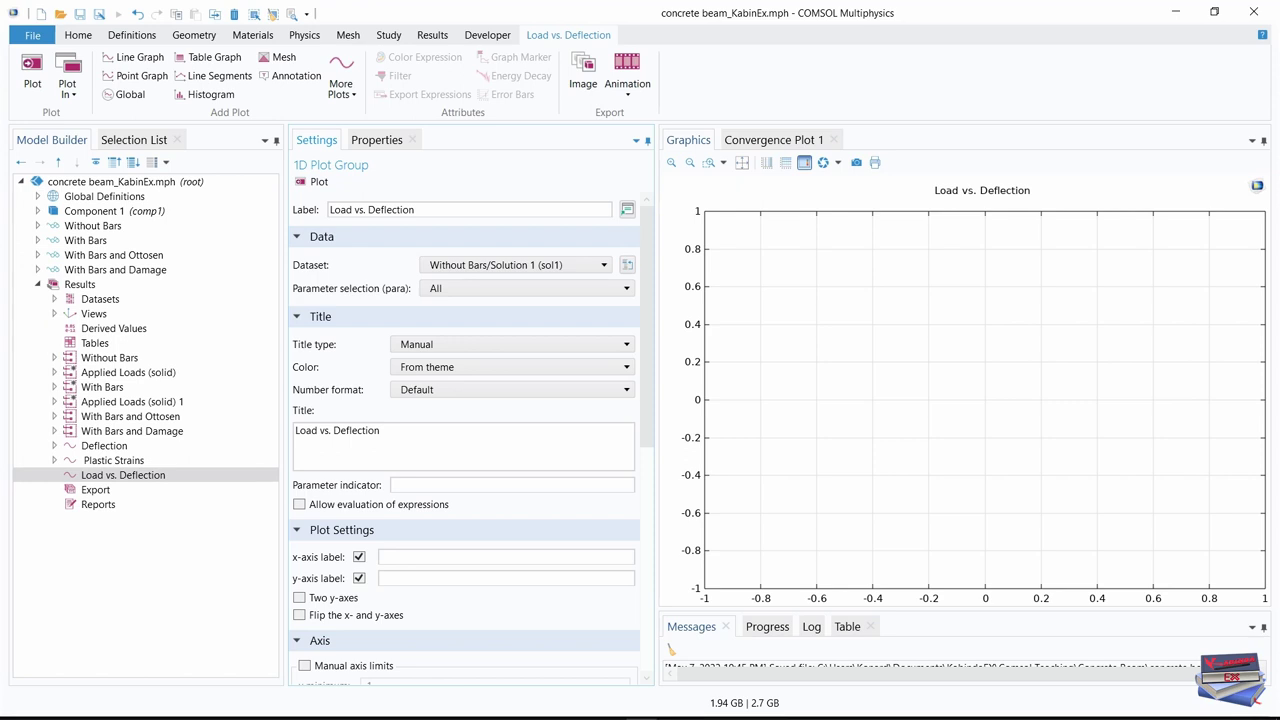
left_click(470, 209)
double_click(390, 209)
key("ctrl+c")
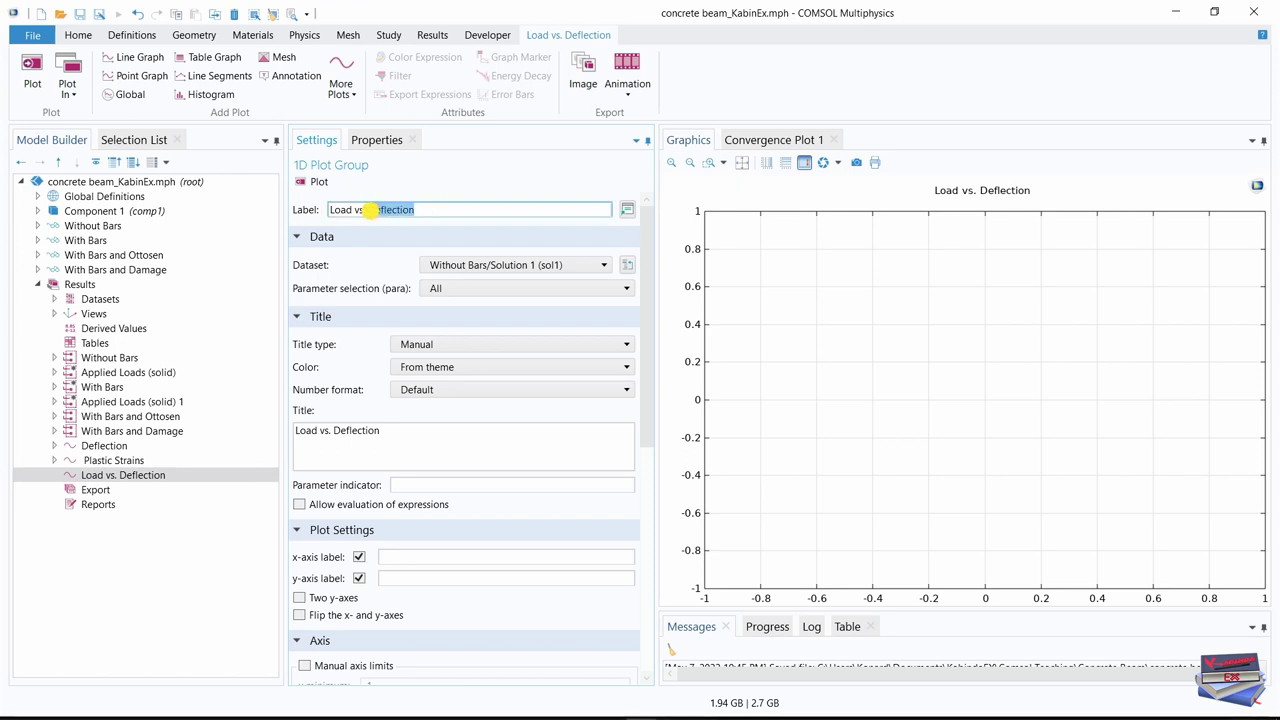
left_click(383, 557)
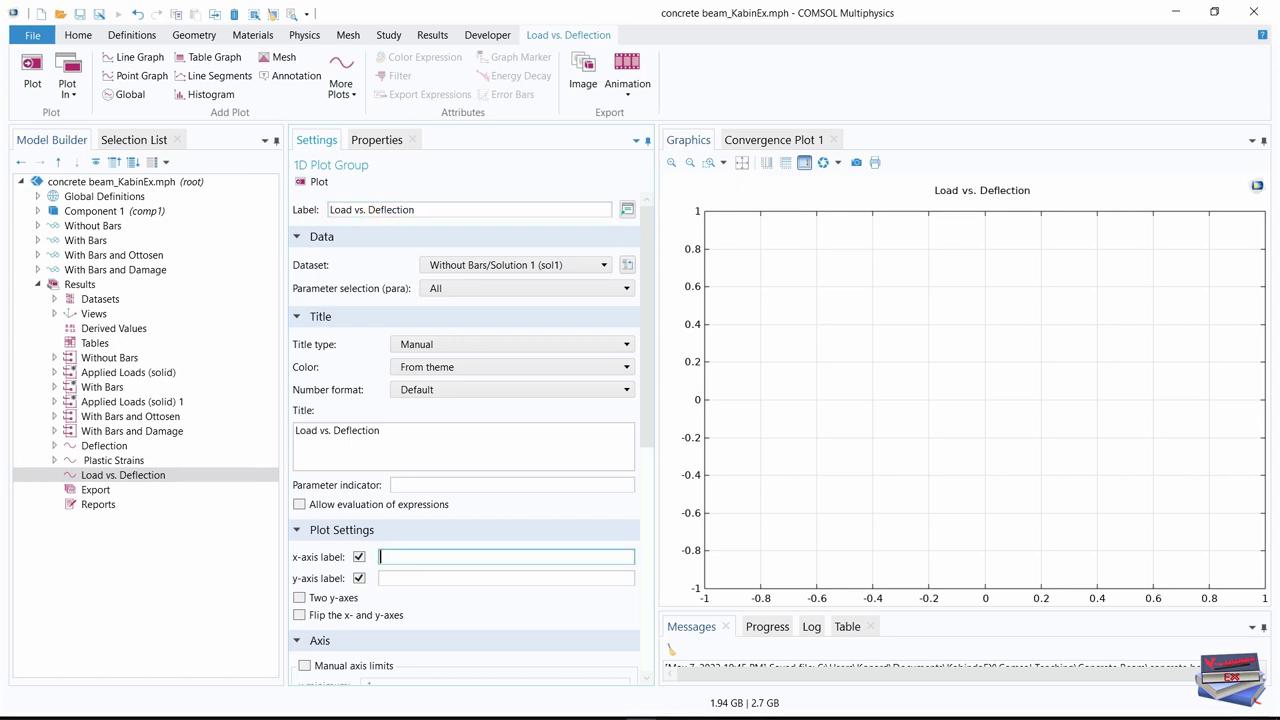
key("ctrl+v")
left_click(400, 576)
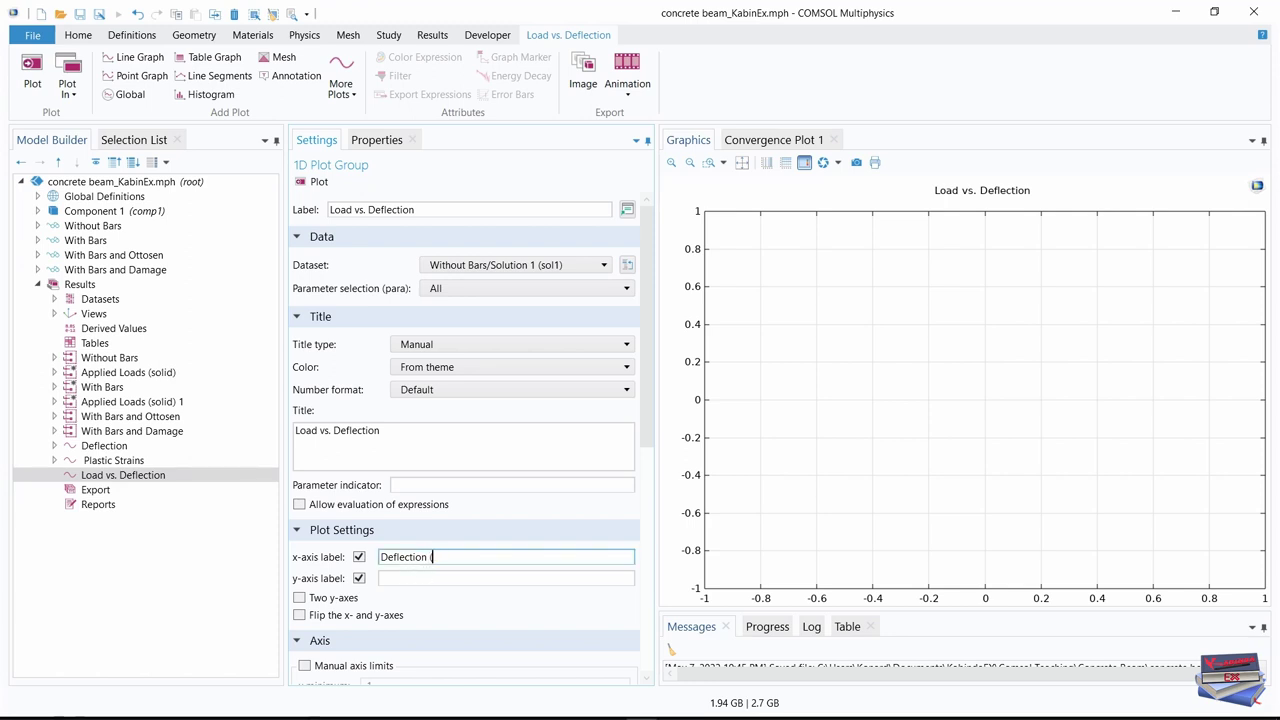
type("(mm")
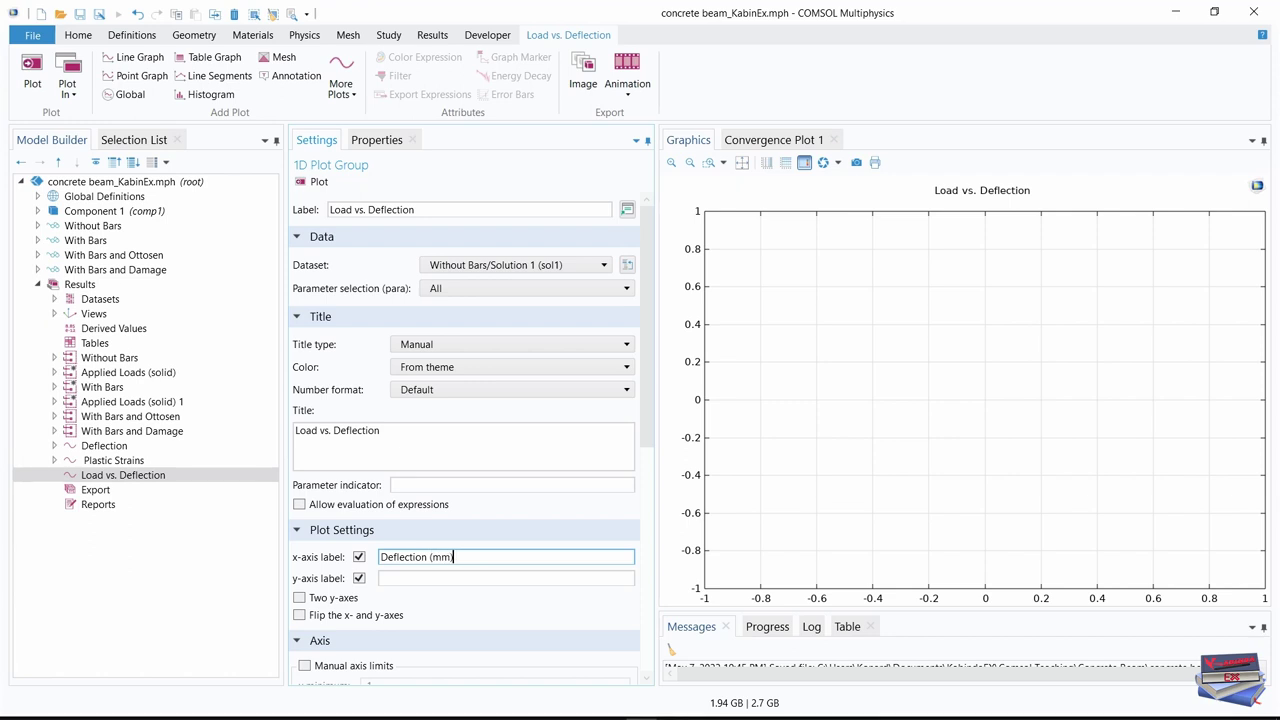
key("Return")
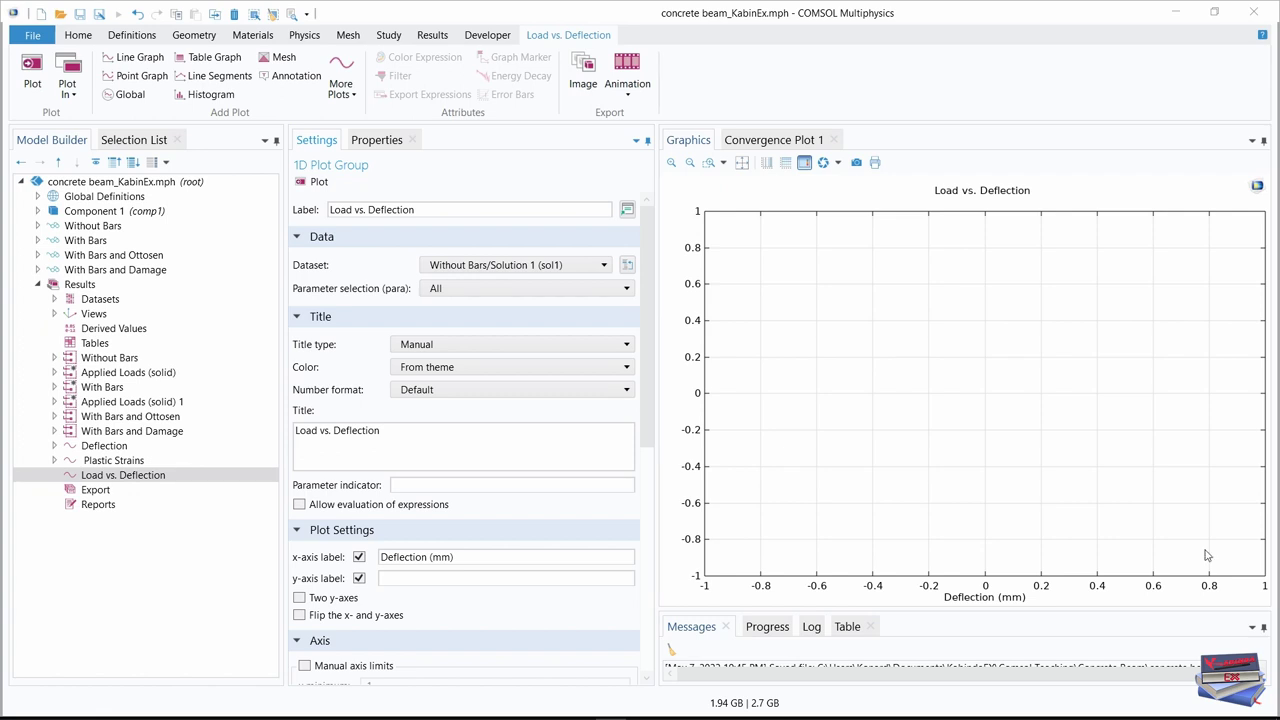
Set the plot group's y-axis label to "Load (kN/m<sup>2</sup>)"
left_click(397, 579)
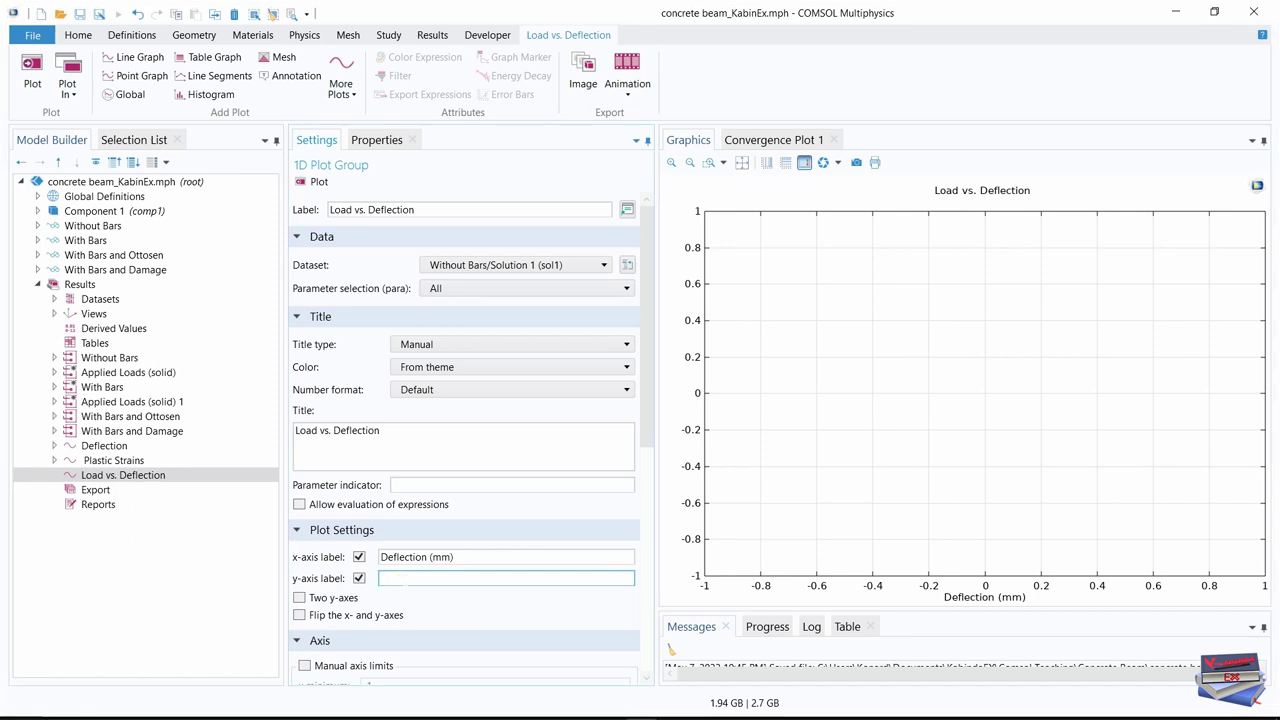
type("(kN/m<sup>2</sup>)")
left_click(478, 578)
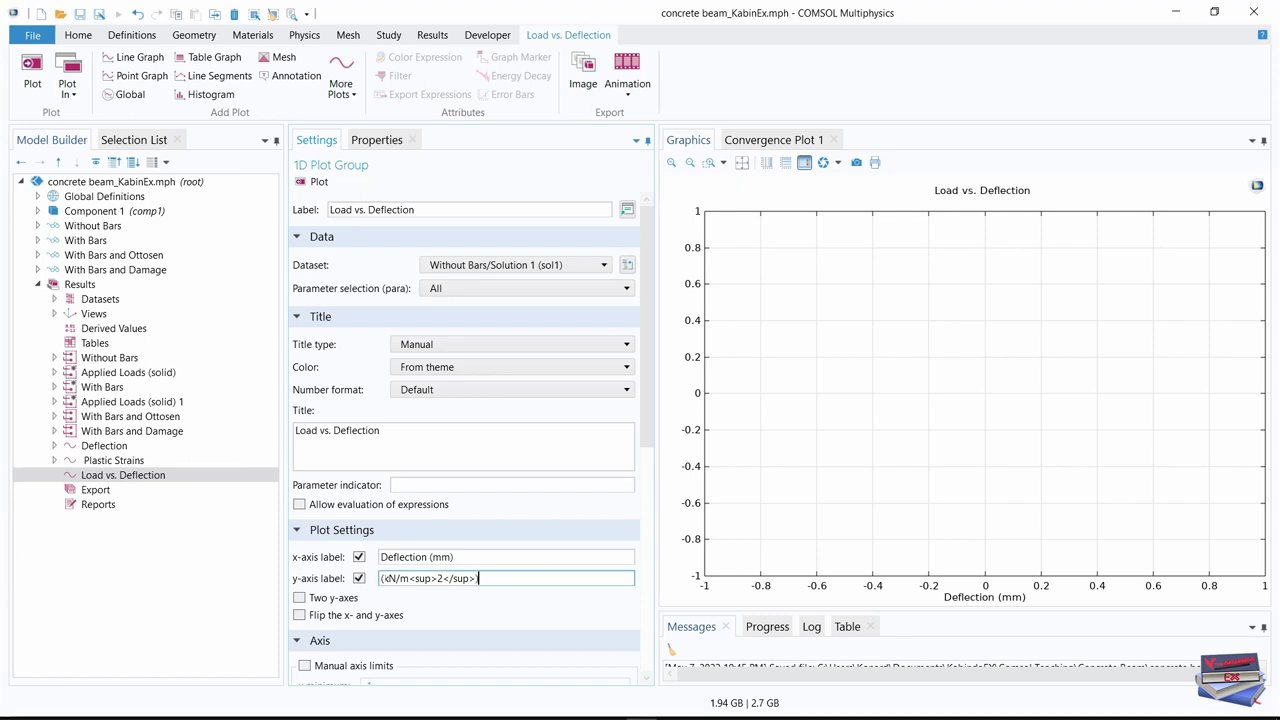
left_click(381, 578)
key("Caps_Lock")
type("L")
key("Caps_Lock")
type("oad")
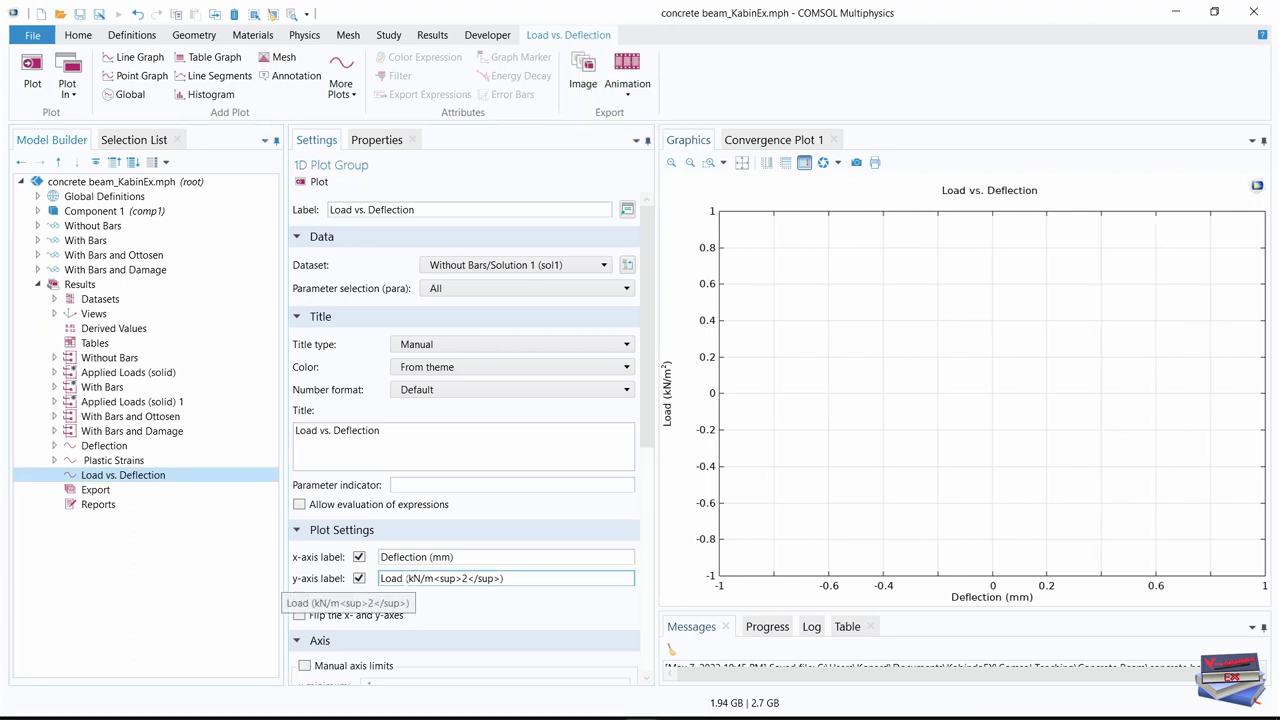
left_click(163, 597)
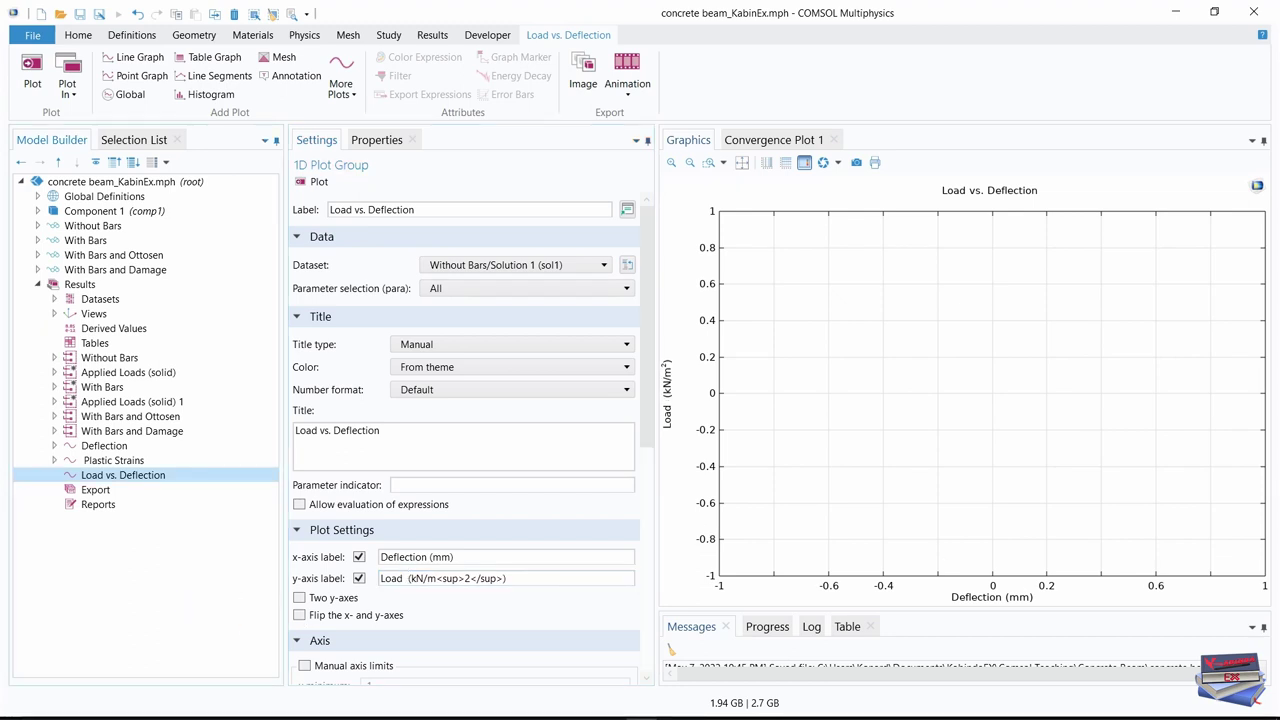
Set the legend position of the Load vs. Deflection plot group to Lower right
left_click_drag(648, 407, 642, 627)
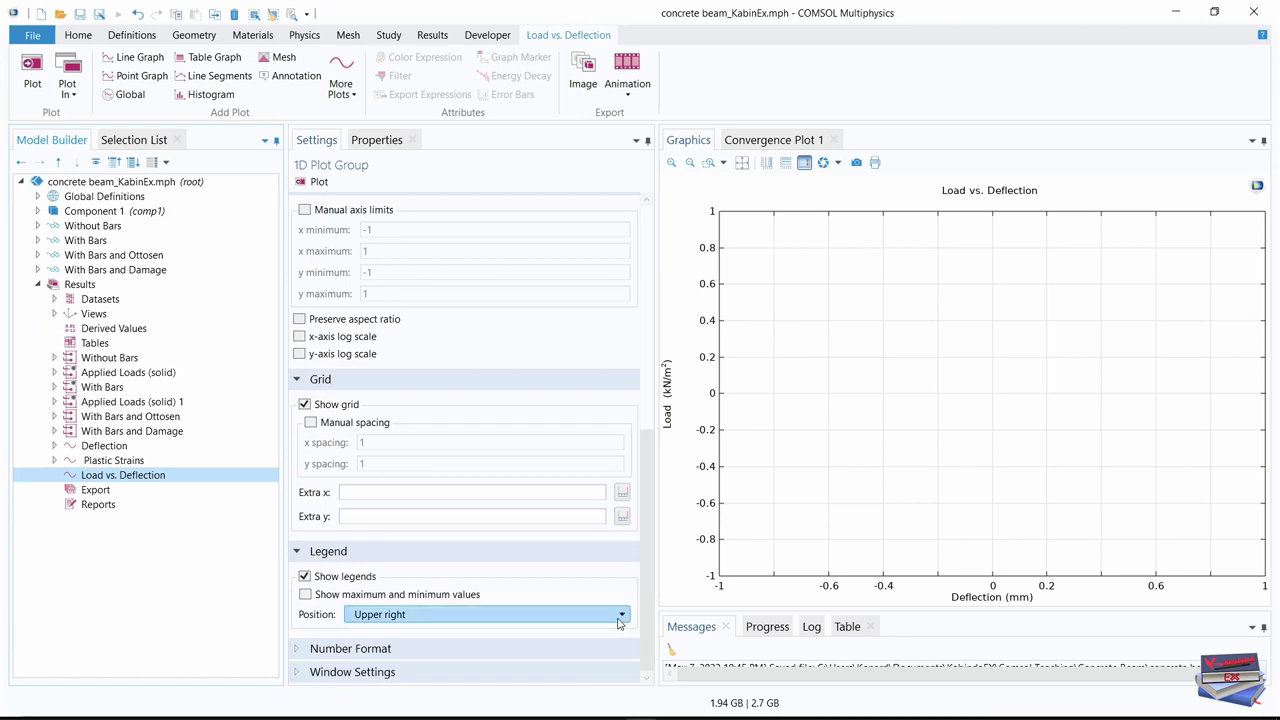
left_click(621, 617)
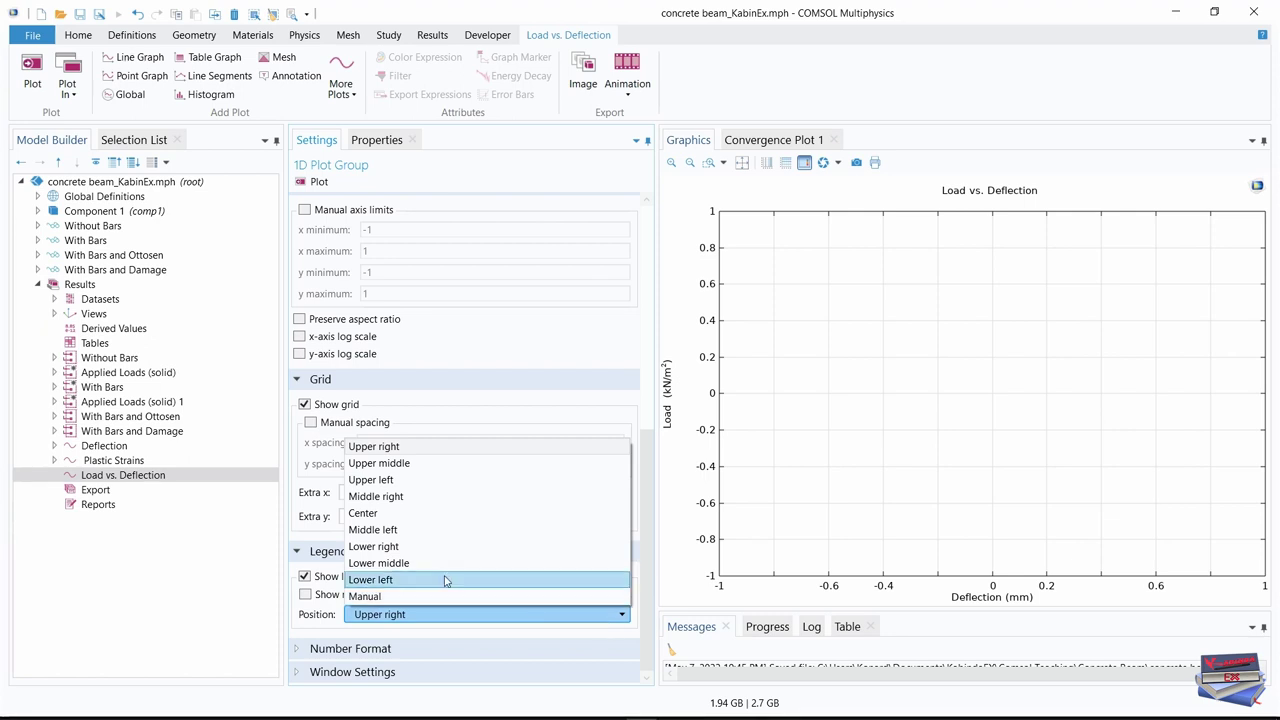
left_click(390, 547)
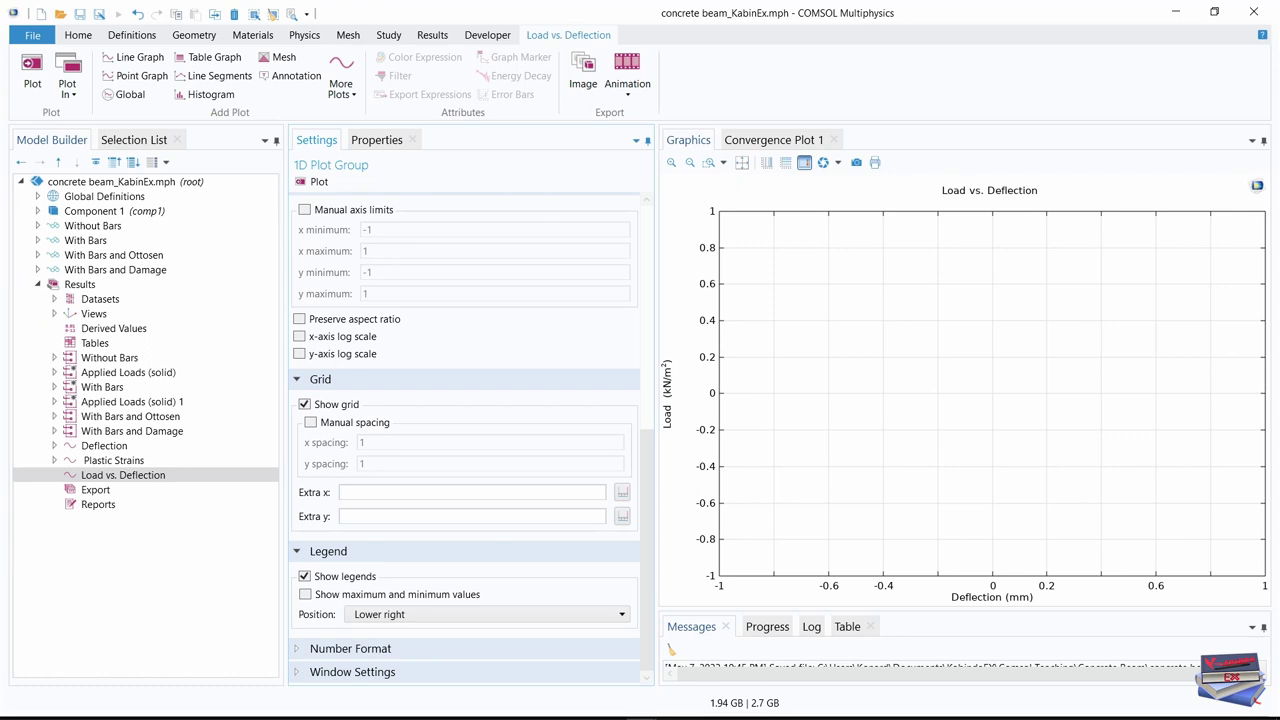
Add a Global plot to the Load vs. Deflection group with the y-axis expression -load
left_click(116, 477)
right_click(116, 482)
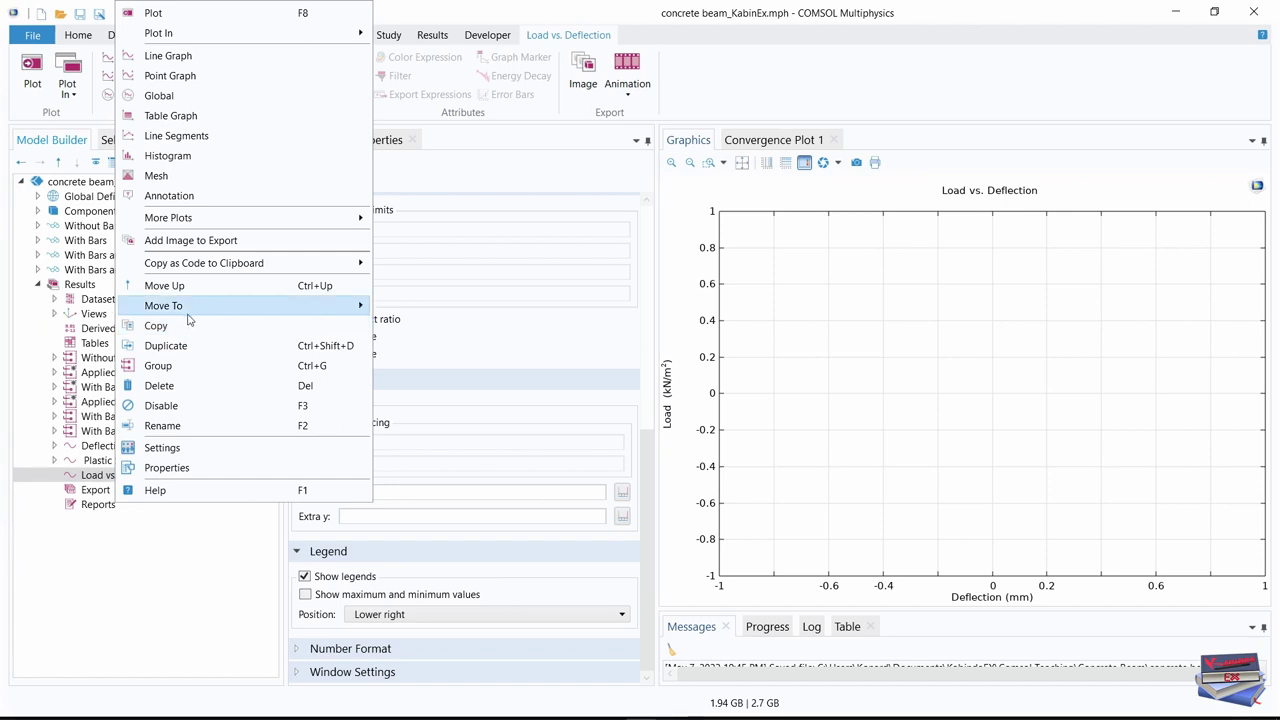
mouse_move(190, 314)
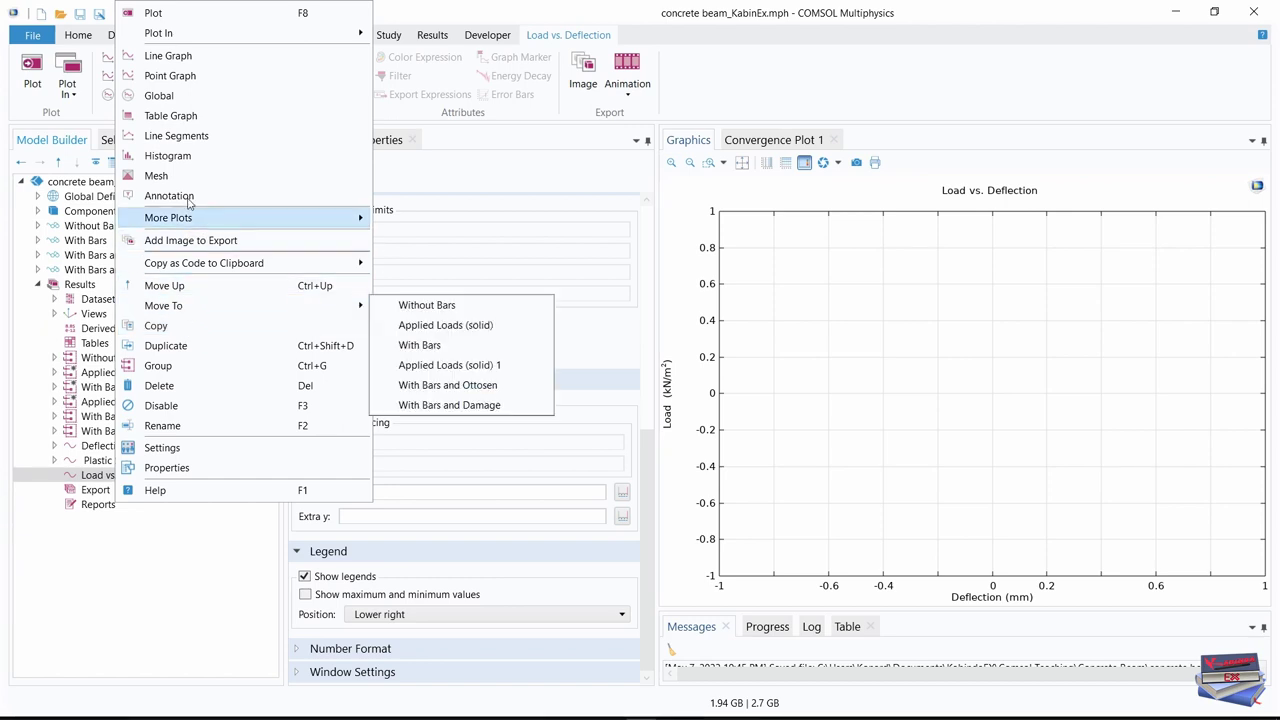
left_click(160, 95)
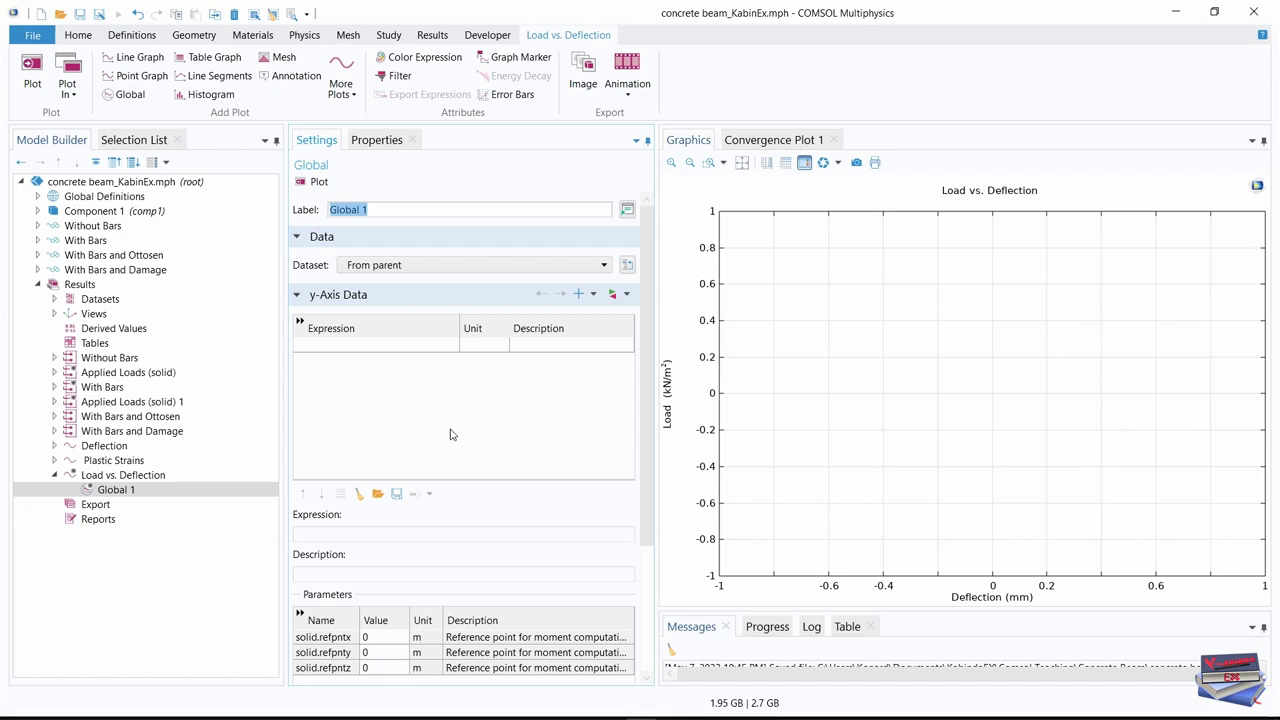
left_click(336, 346)
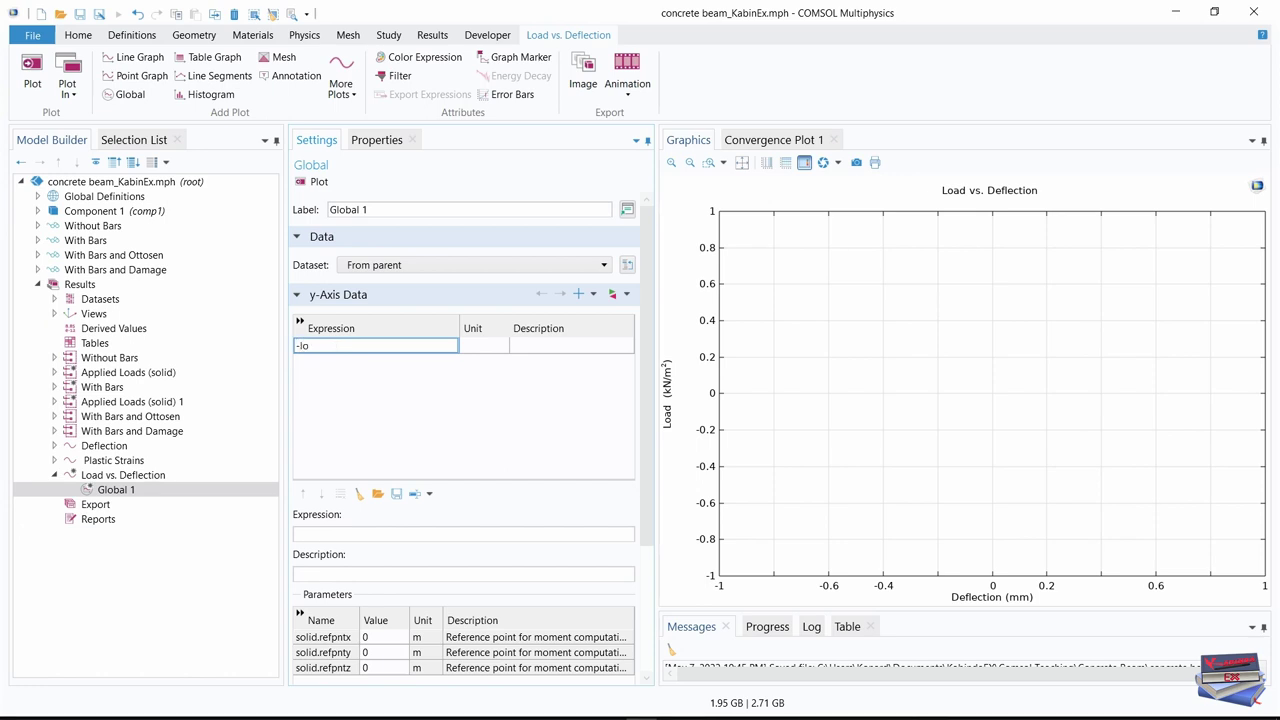
type("ad")
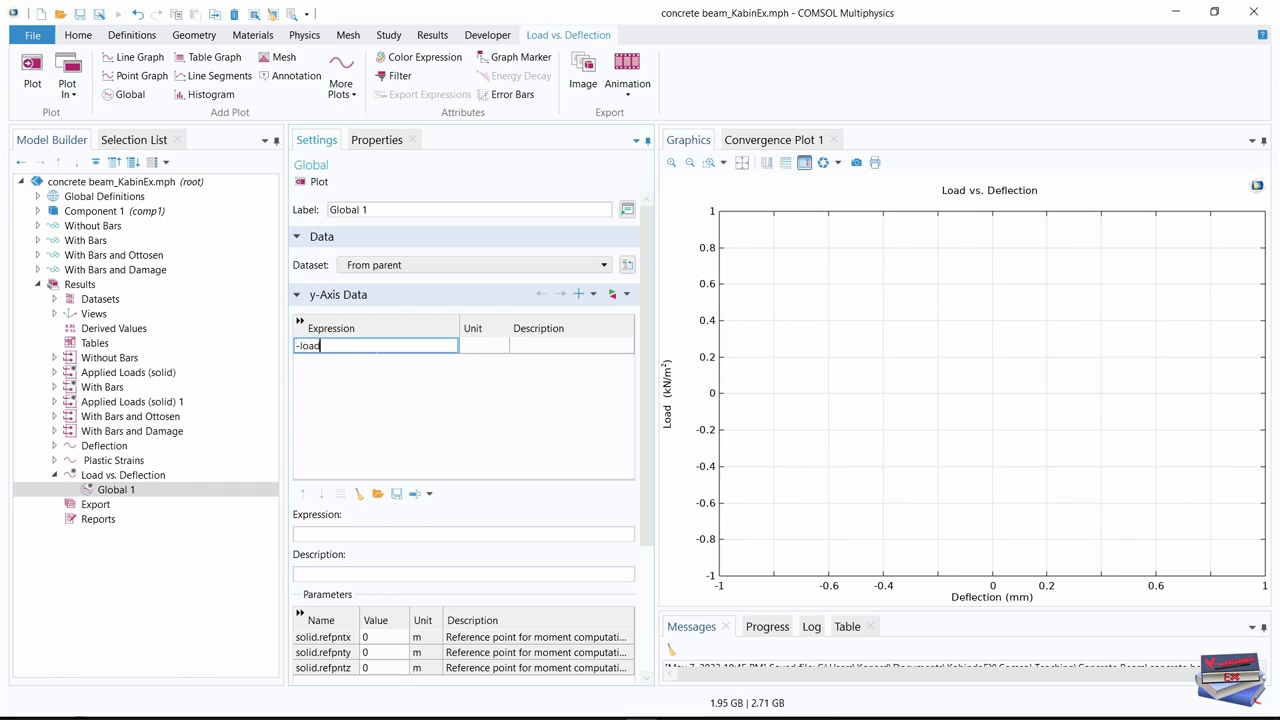
Set the -load expression's unit to kN/m^2 and its description to "Linear elastic model"
left_click(484, 350)
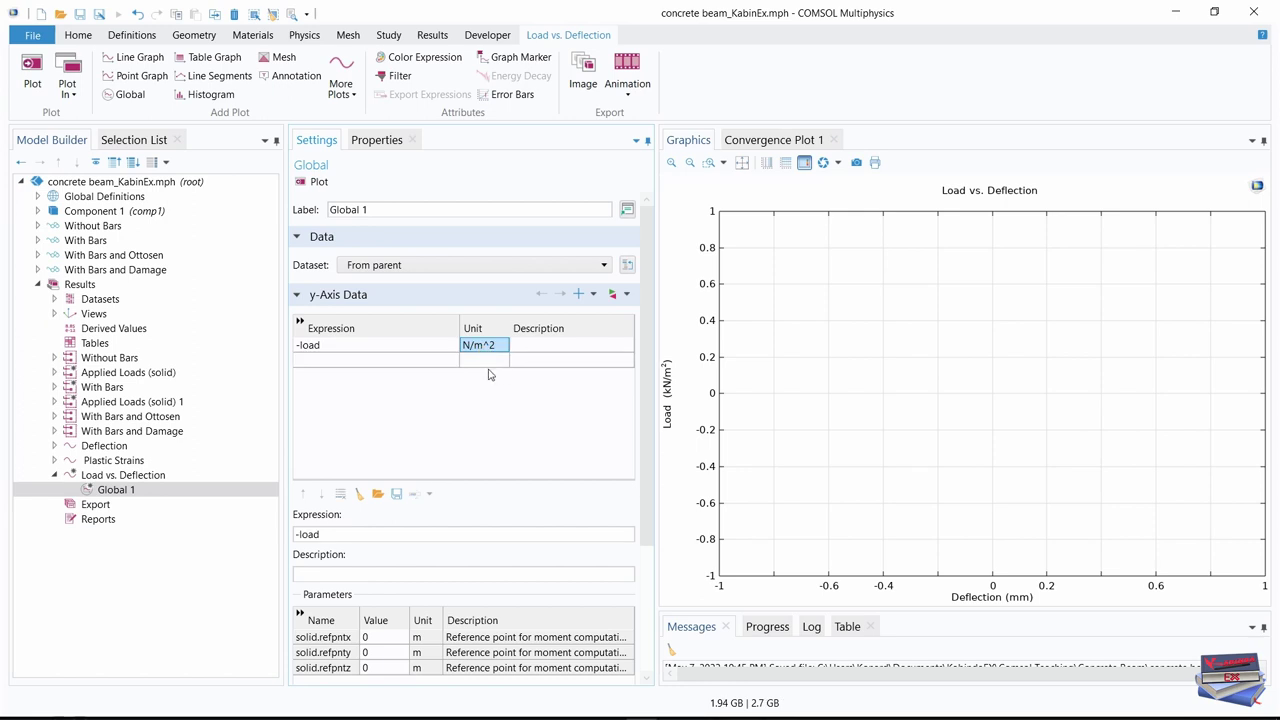
left_click(465, 345)
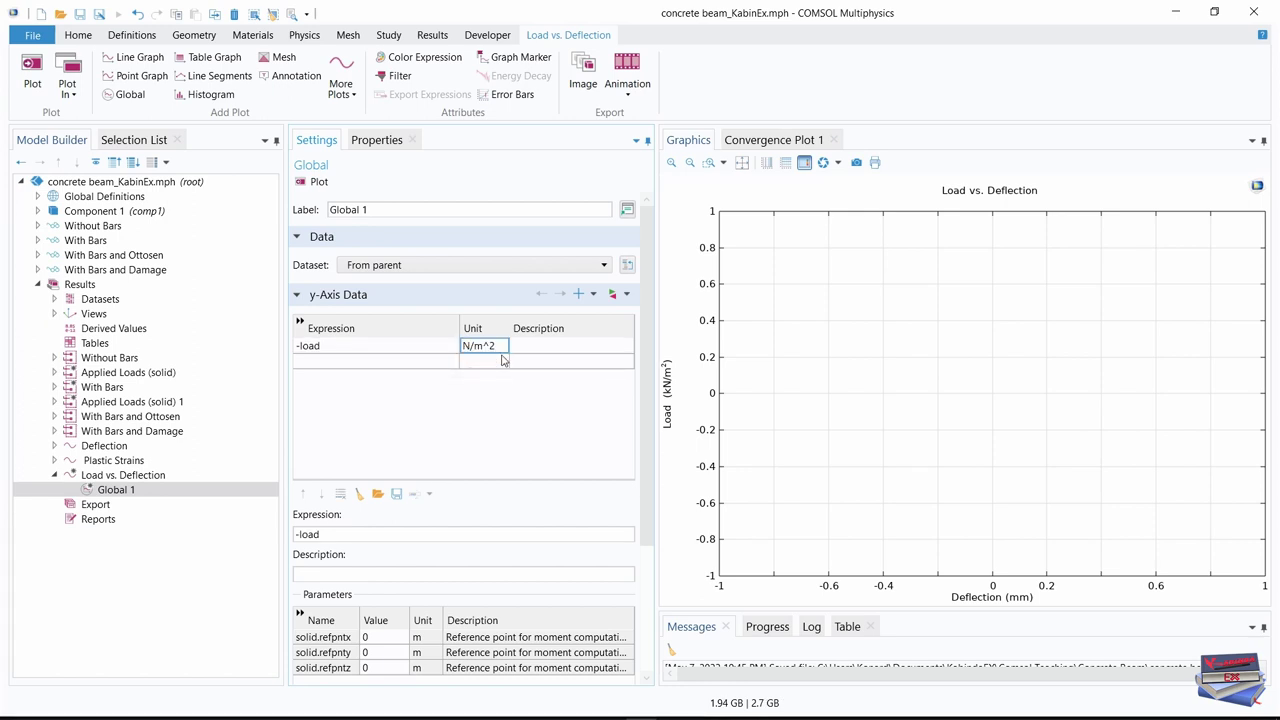
type("k")
left_click(490, 438)
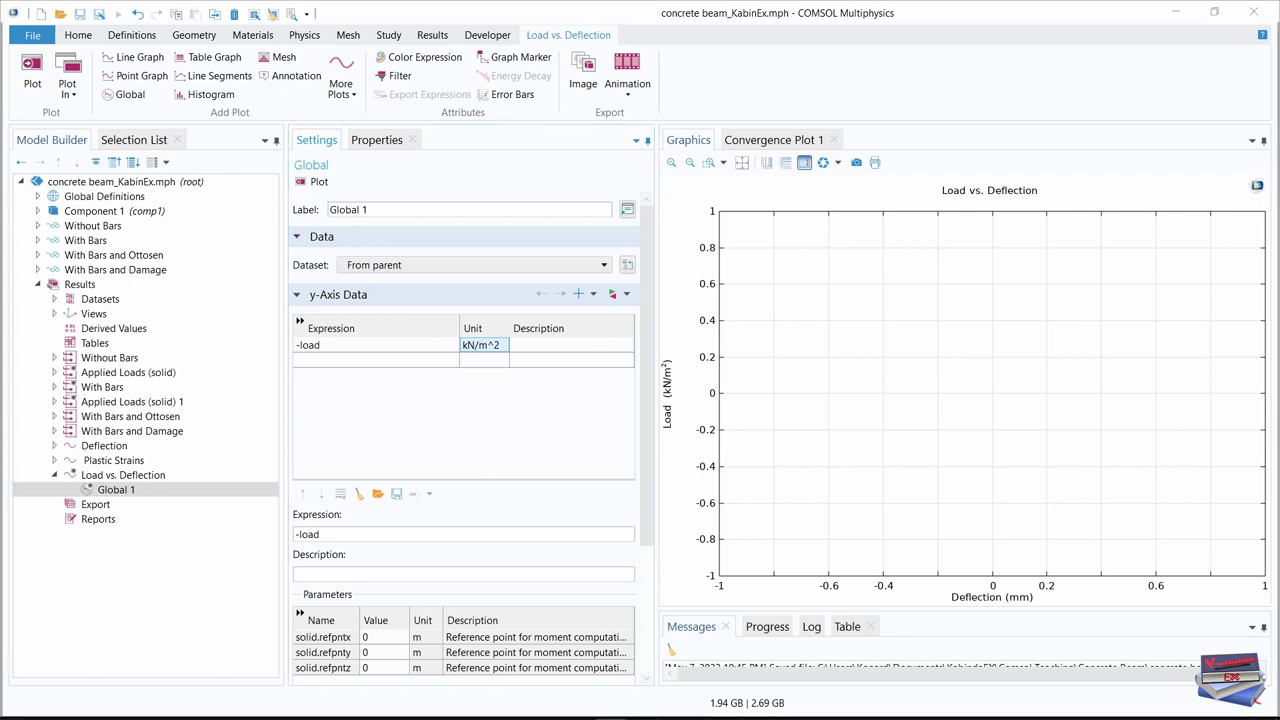
left_click(555, 345)
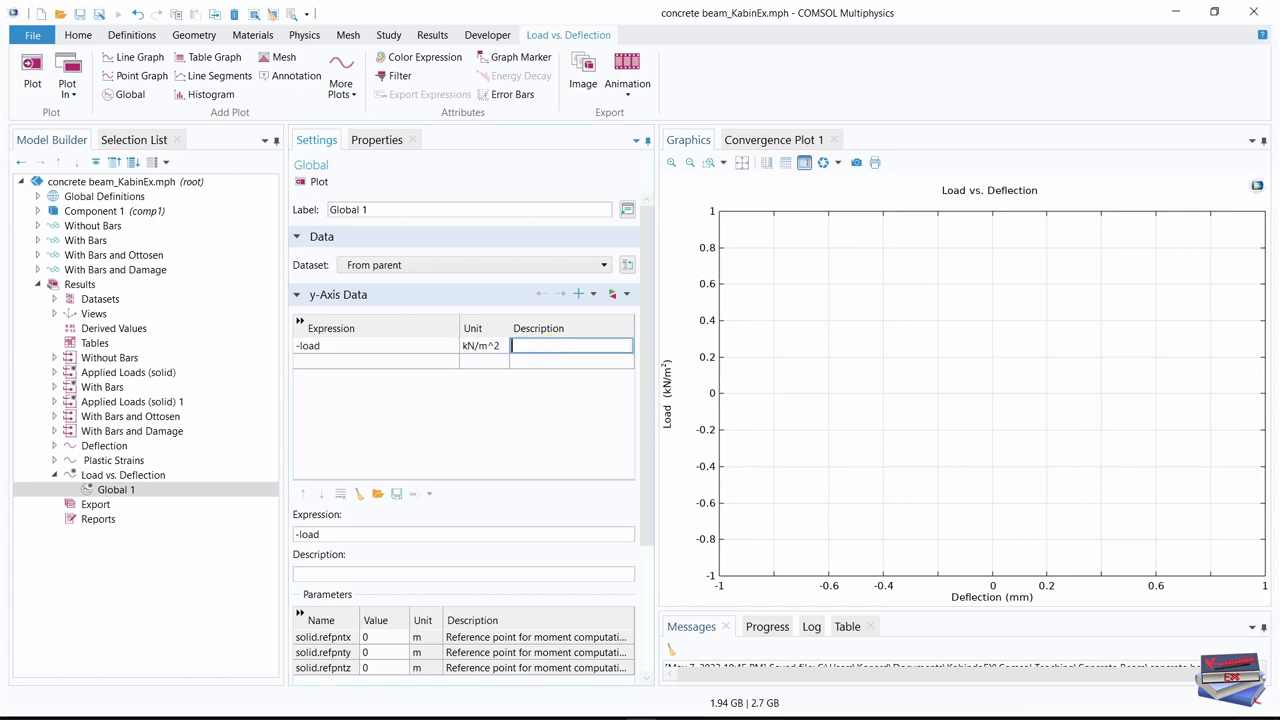
type("Linear elastic model")
left_click(526, 456)
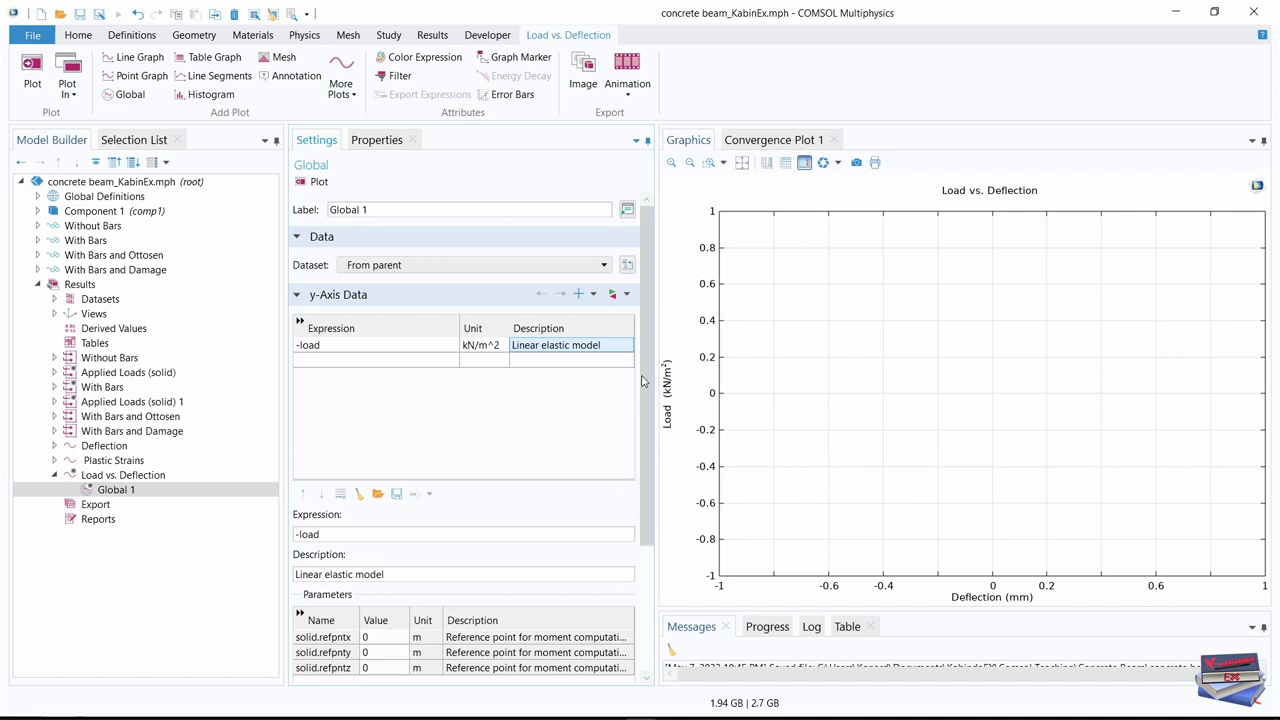
Set Global 1's x-axis data to the expression -intop1(w) in mm
left_click_drag(644, 385, 643, 518)
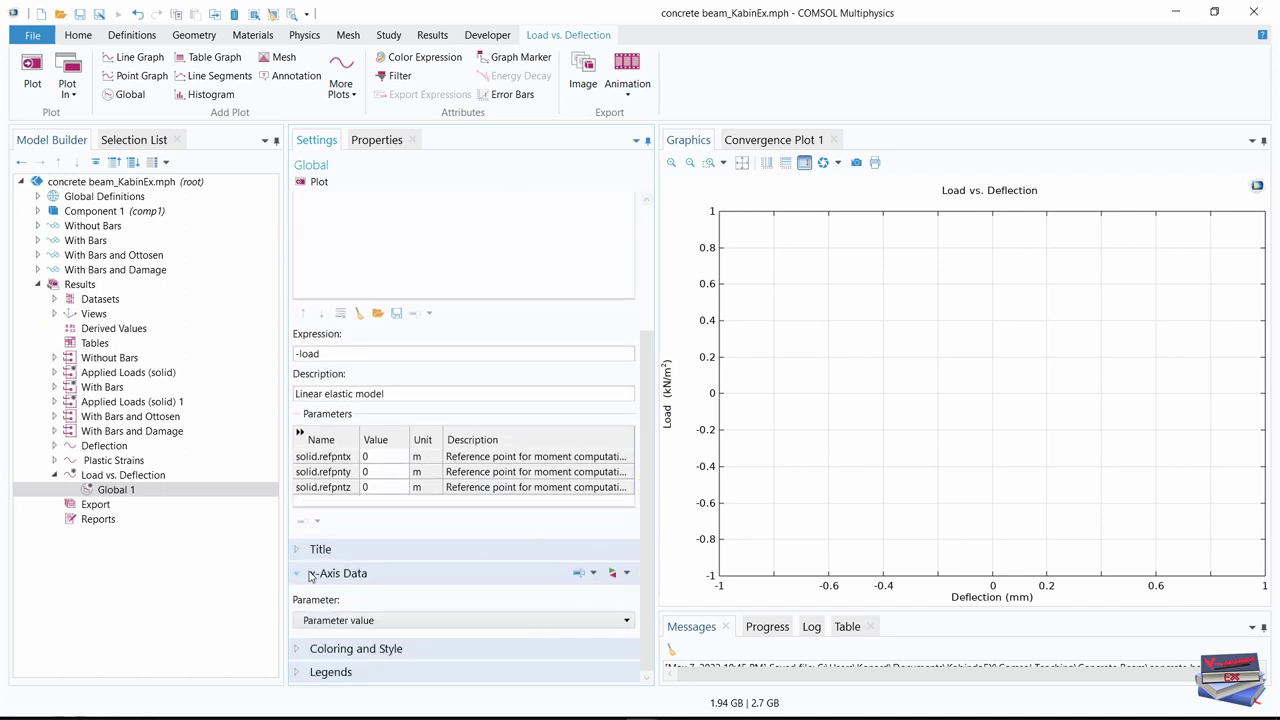
left_click(463, 627)
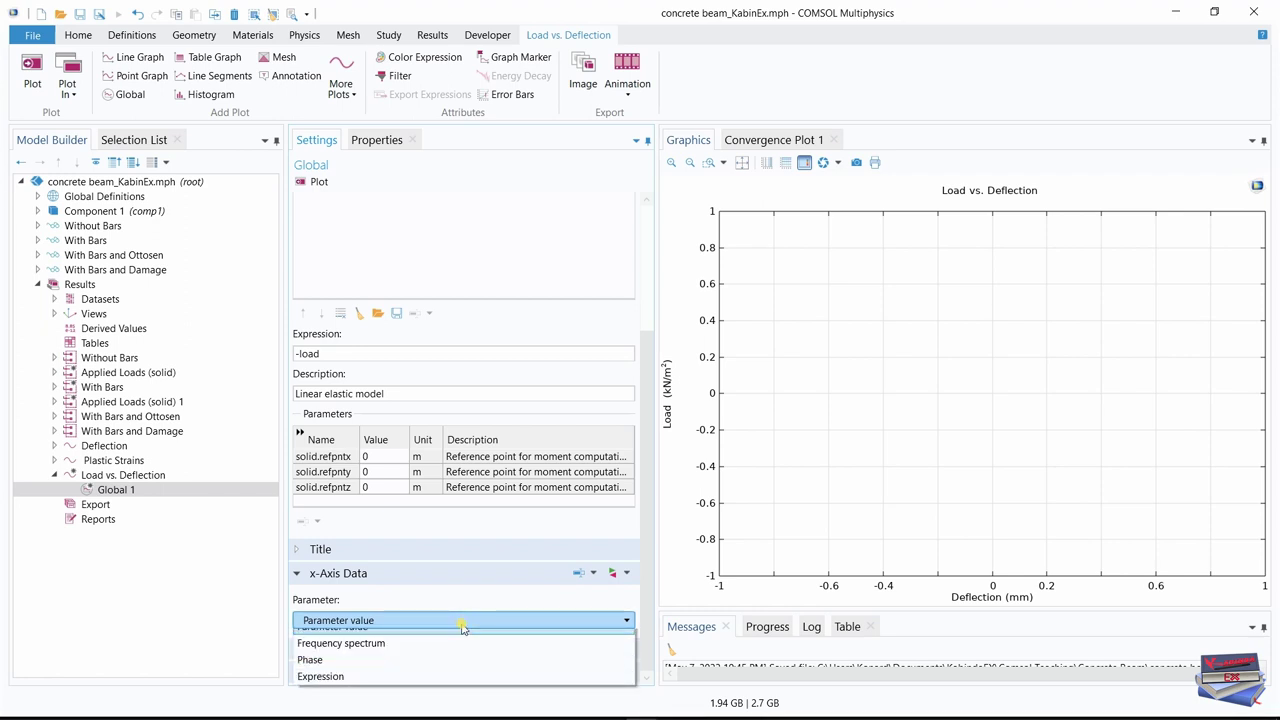
left_click(352, 687)
left_click(400, 661)
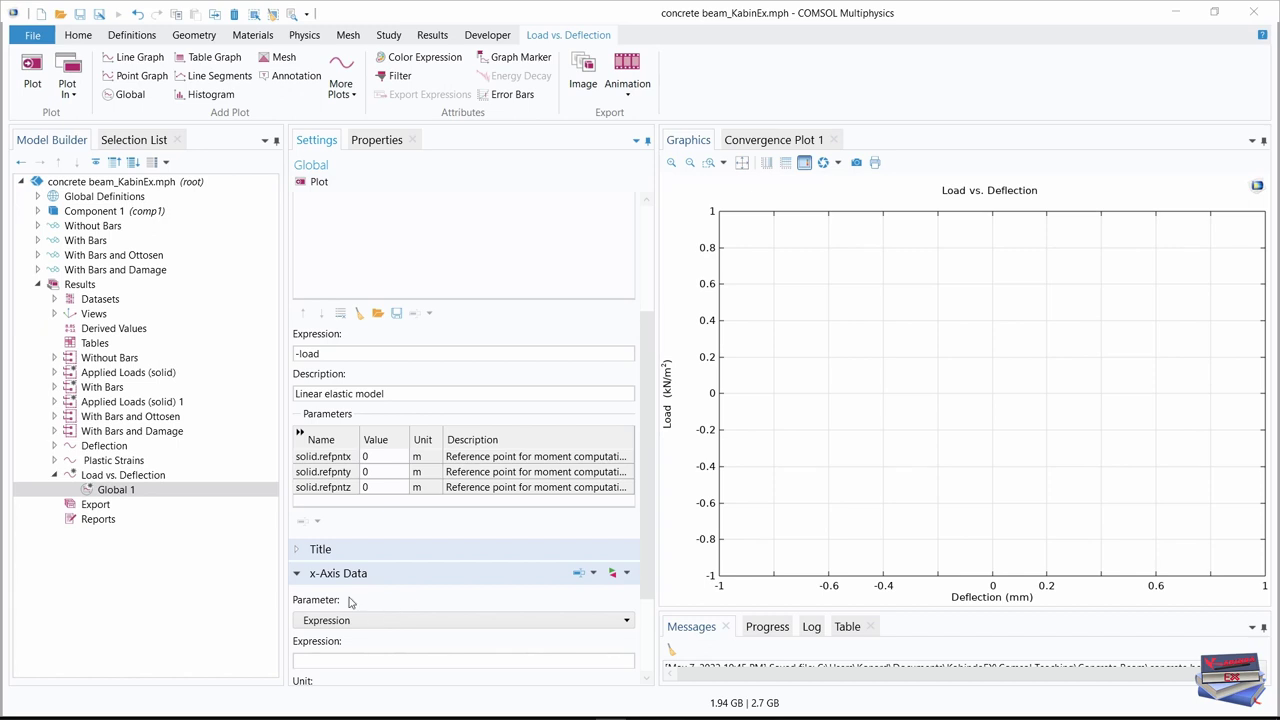
left_click(331, 655)
right_click(361, 646)
left_click(232, 643)
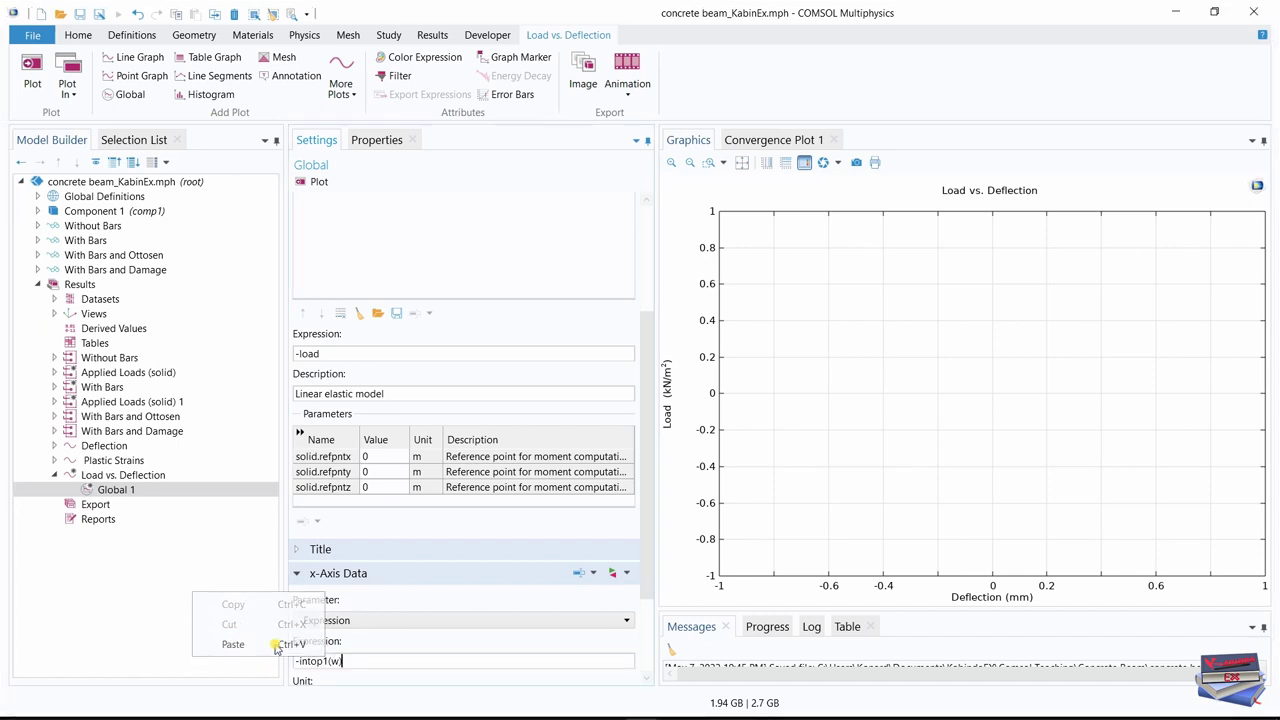
scroll(638, 490, "down", 3)
left_click(318, 544)
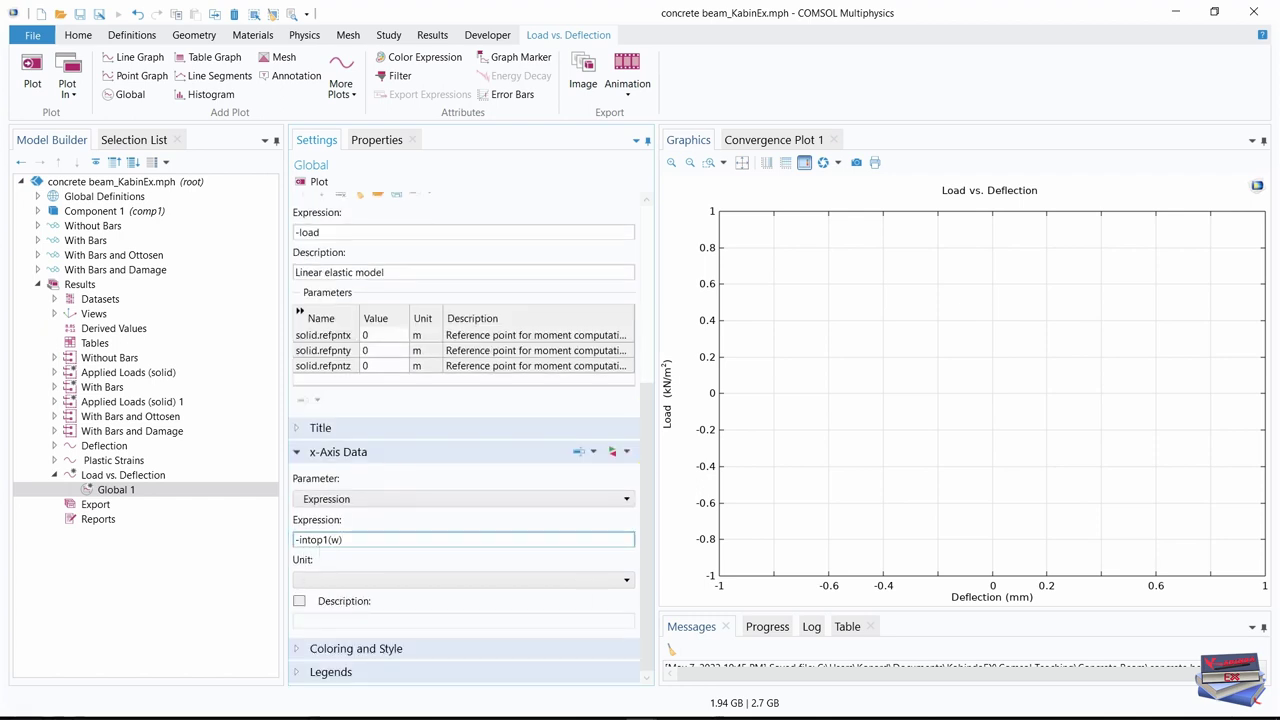
left_click(410, 580)
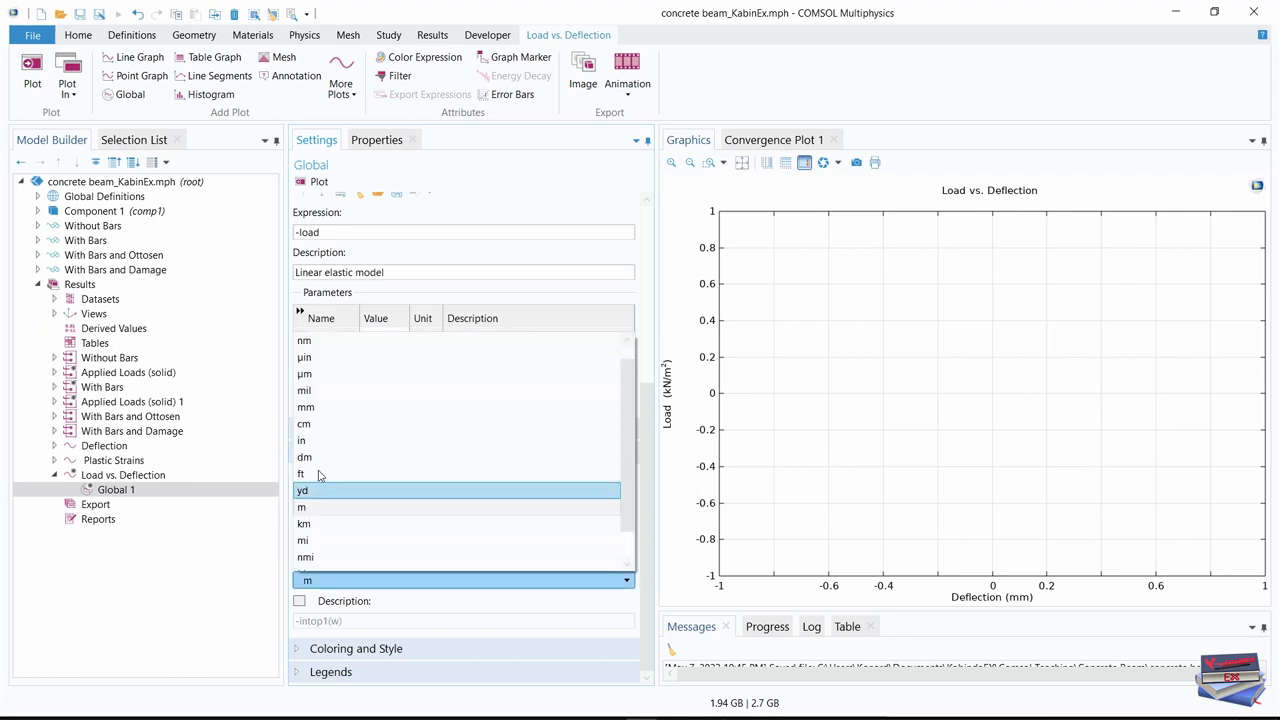
left_click(318, 407)
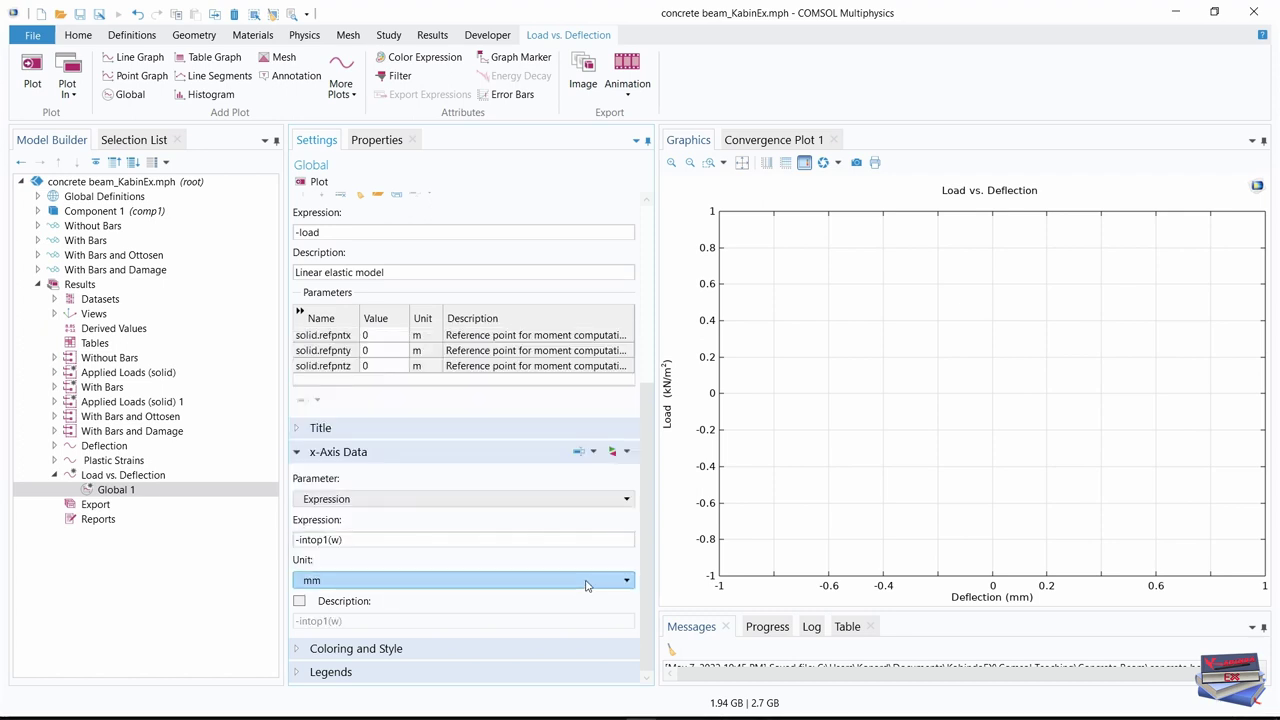
left_click(633, 525)
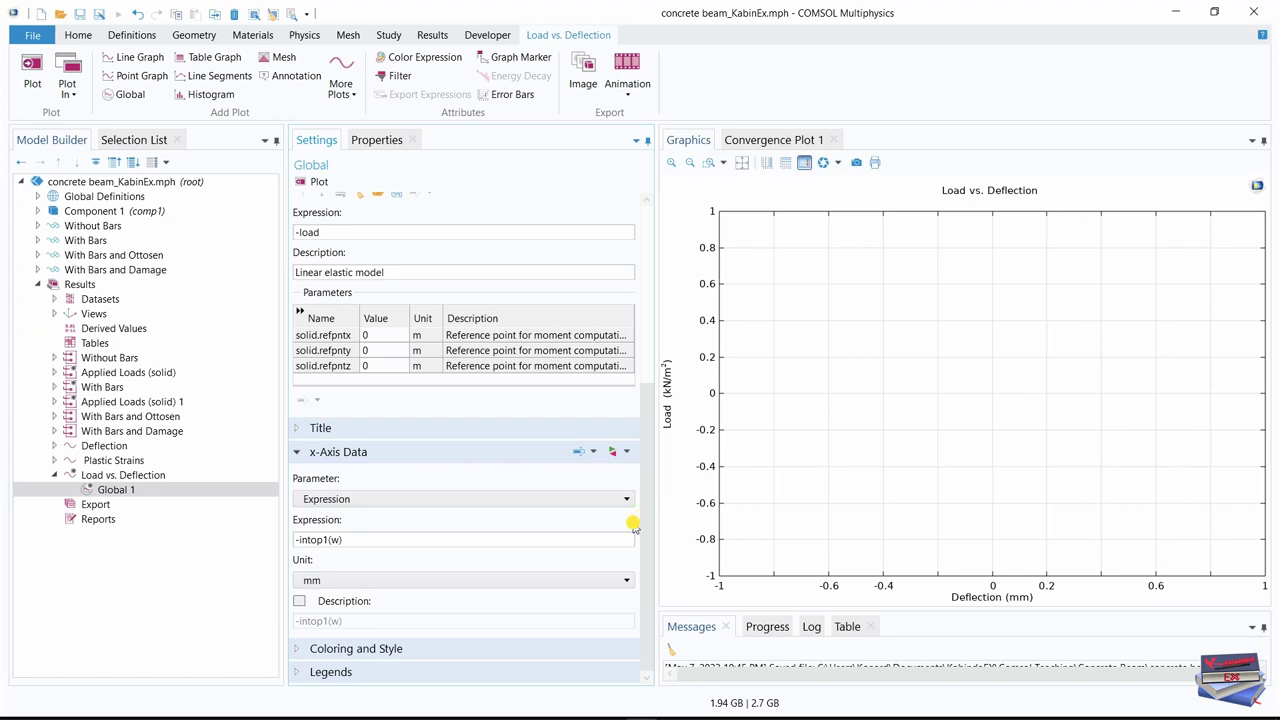
left_click(302, 648)
left_click_drag(643, 488, 643, 578)
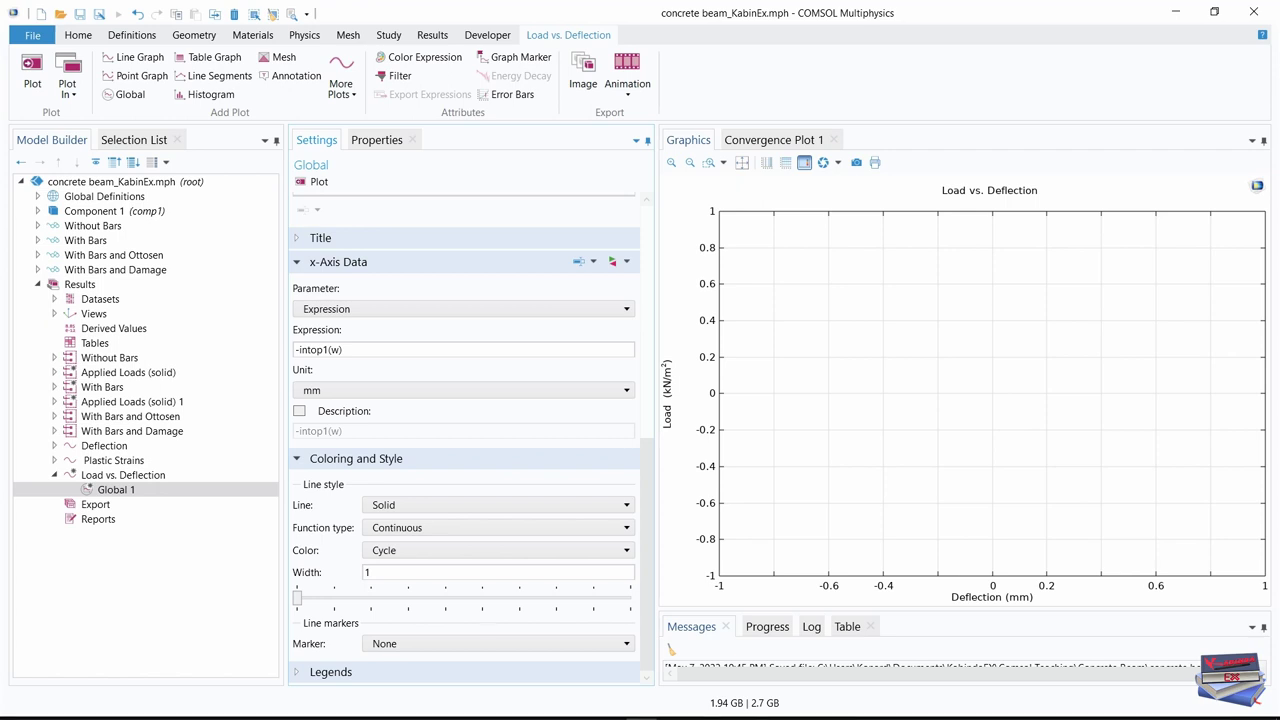
left_click(645, 522)
left_click(298, 460)
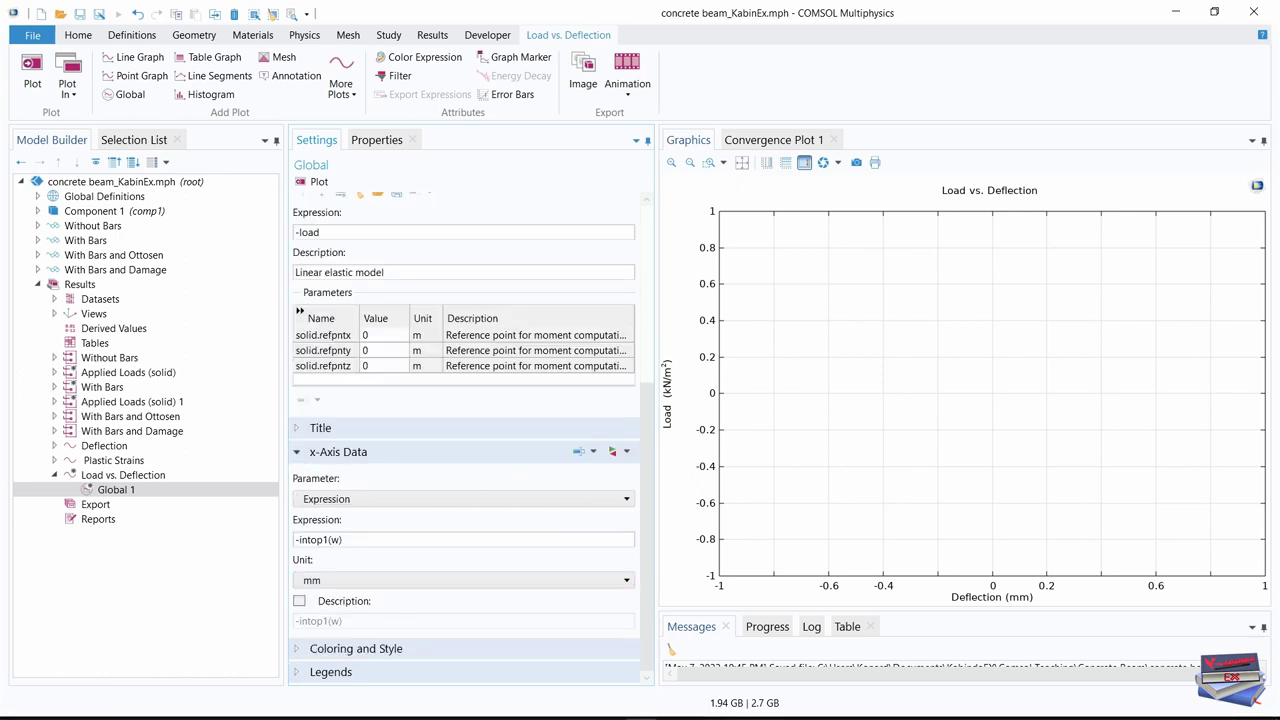
Duplicate the Global 1 plot within the Load vs. Deflection group
left_click(111, 491)
right_click(111, 491)
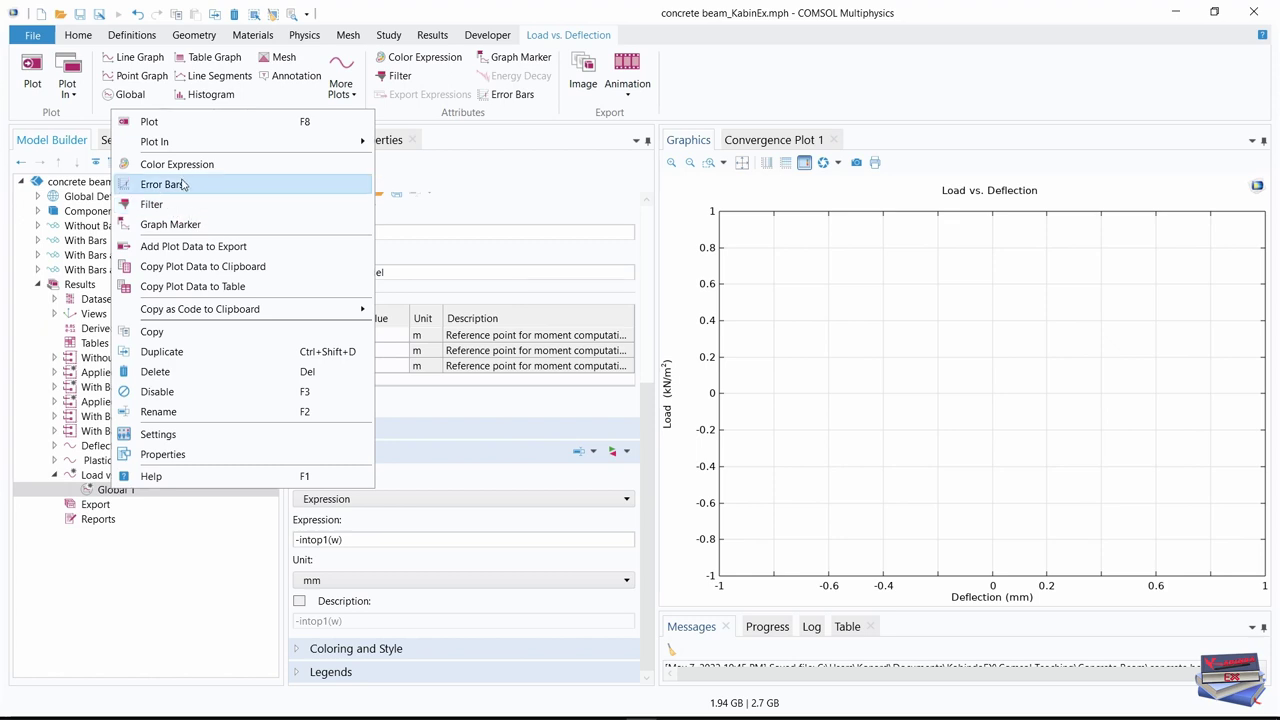
left_click(161, 351)
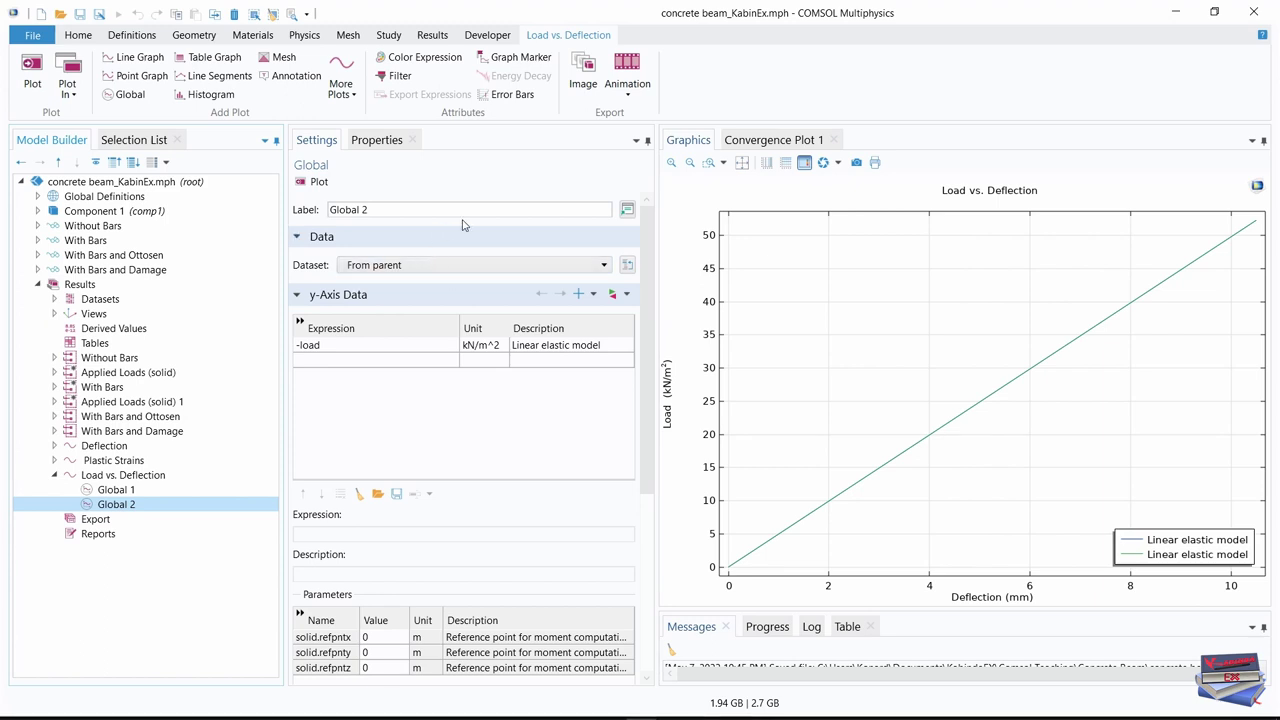
Set Global 2's dataset to With Bars/Solution 2 (sol2) and Global 1's dataset to Without Bars/Solution 1 (sol1)
left_click(547, 265)
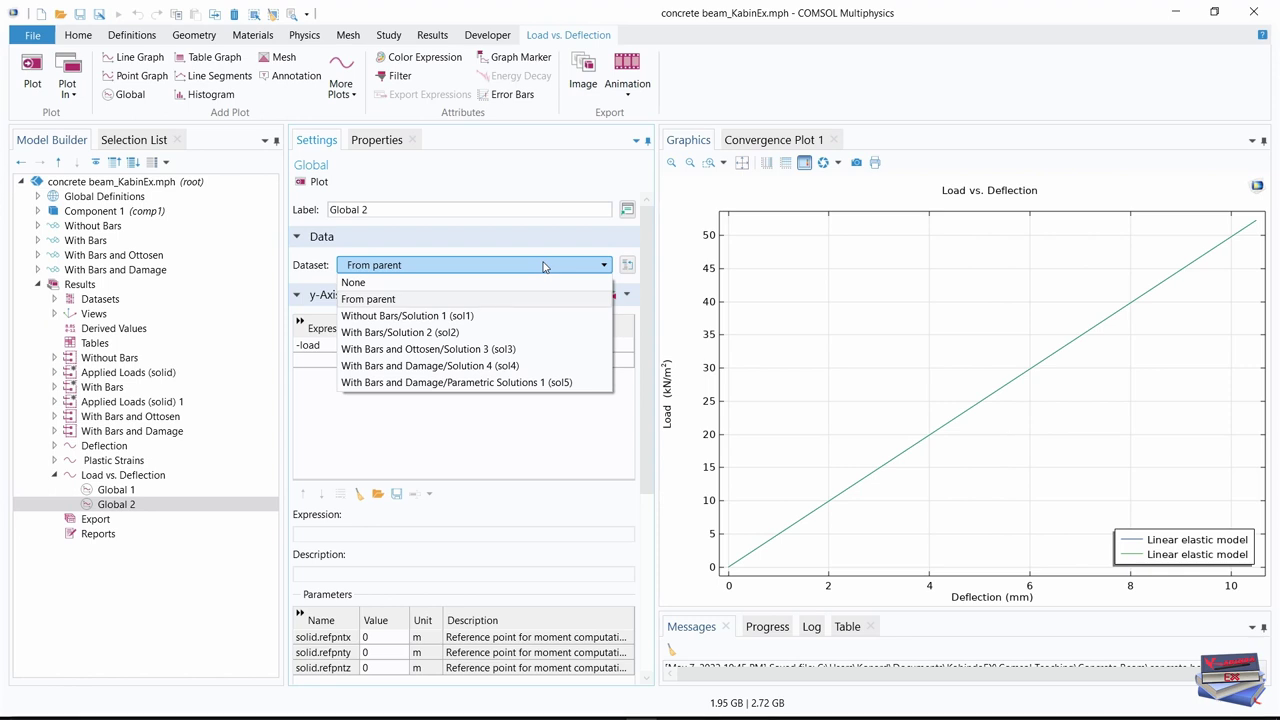
left_click(480, 333)
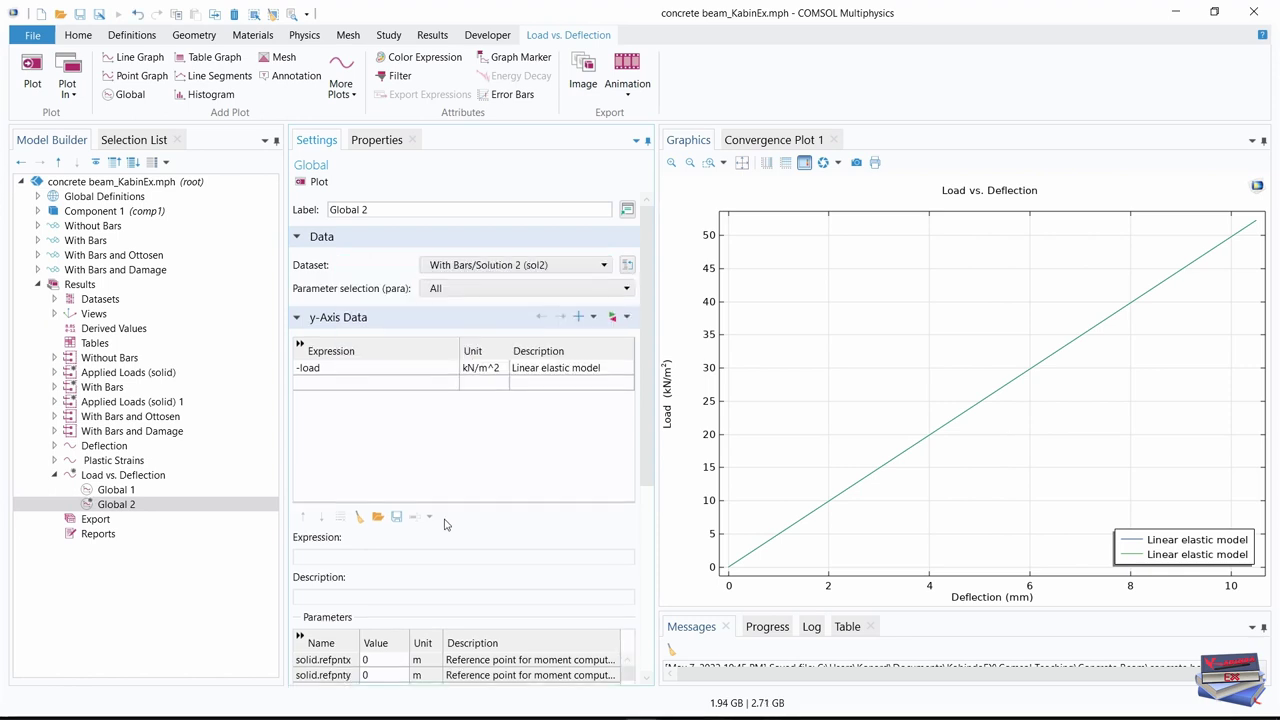
left_click(116, 490)
left_click_drag(646, 465, 640, 263)
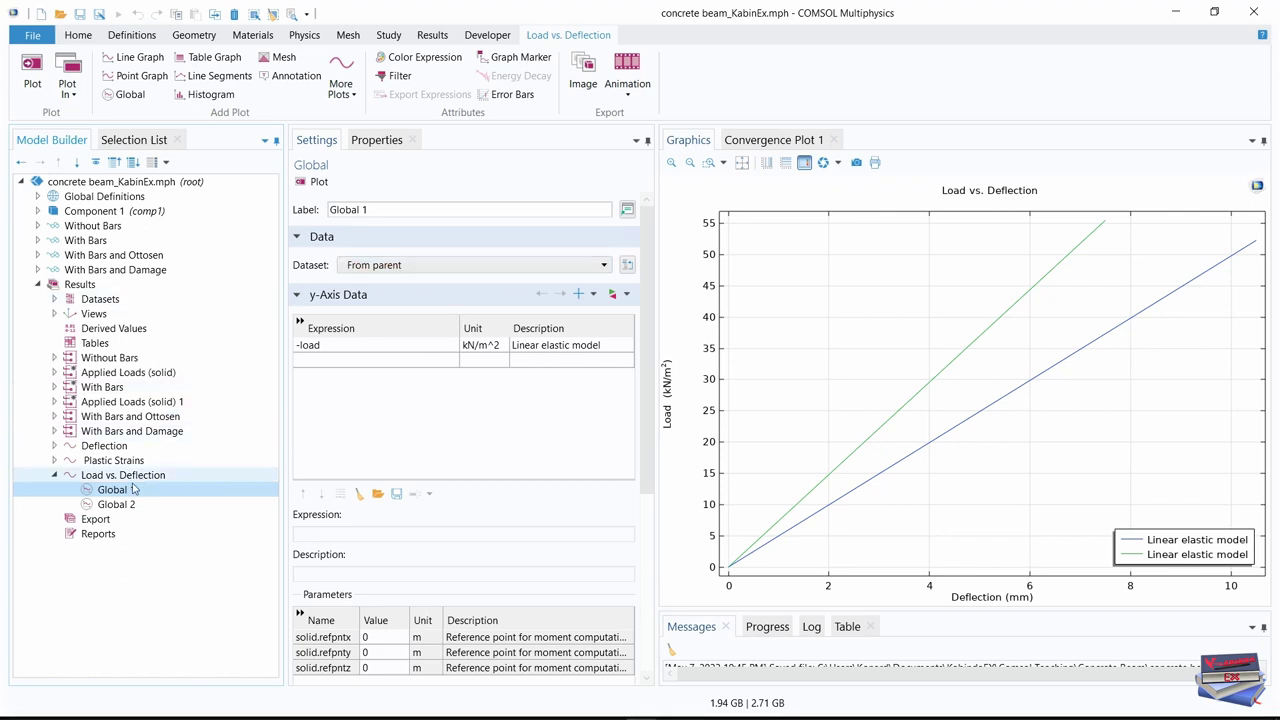
left_click(493, 268)
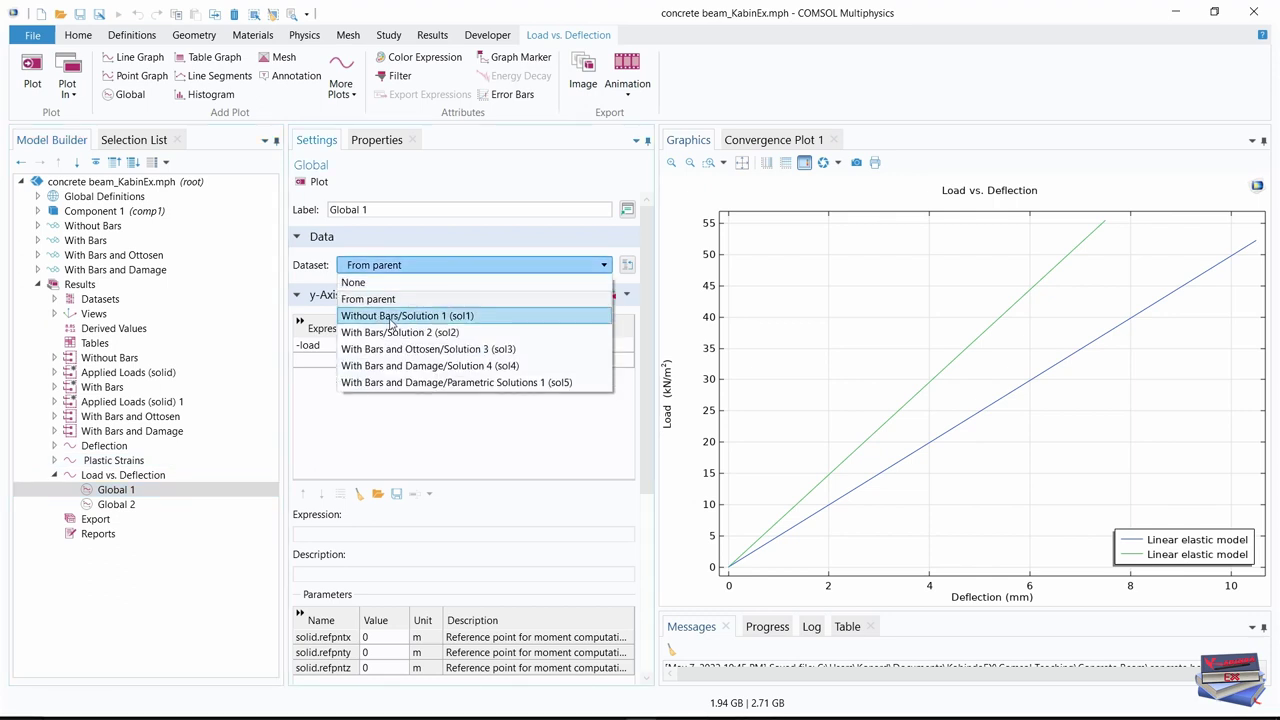
left_click(424, 317)
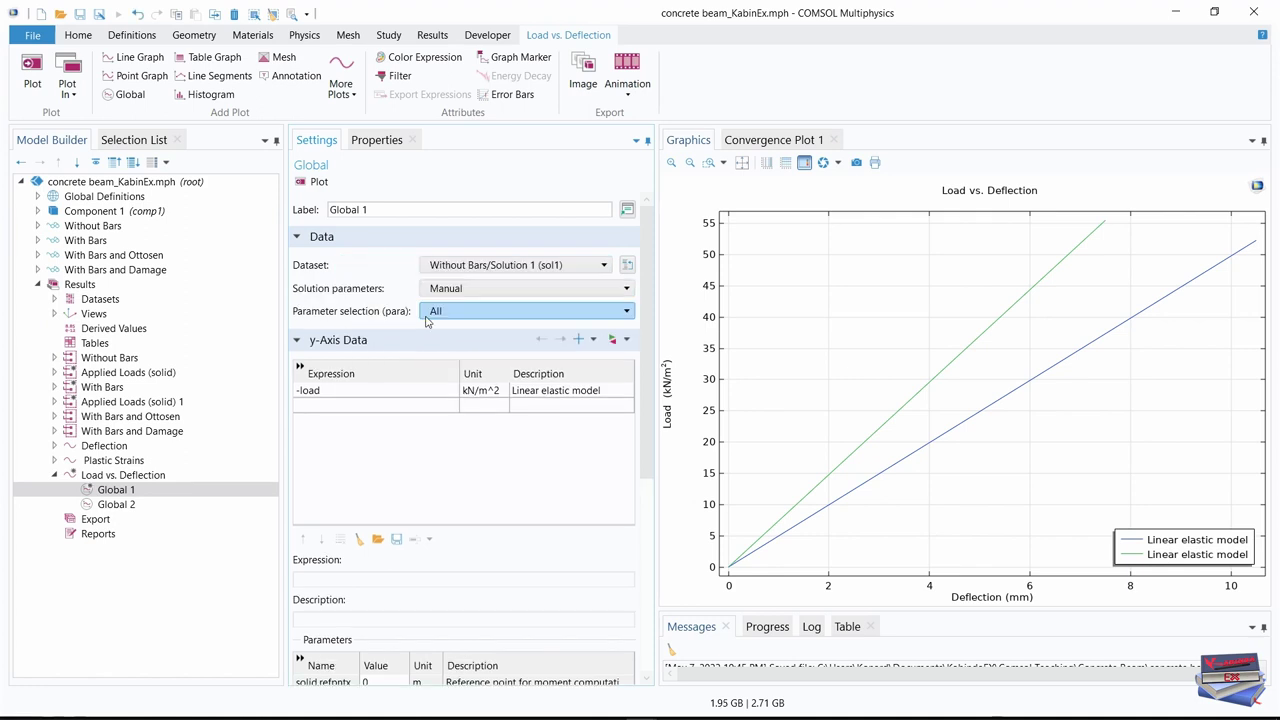
Extend the -load description in Global 2 to "Linear elastic model with bars"
left_click(125, 505)
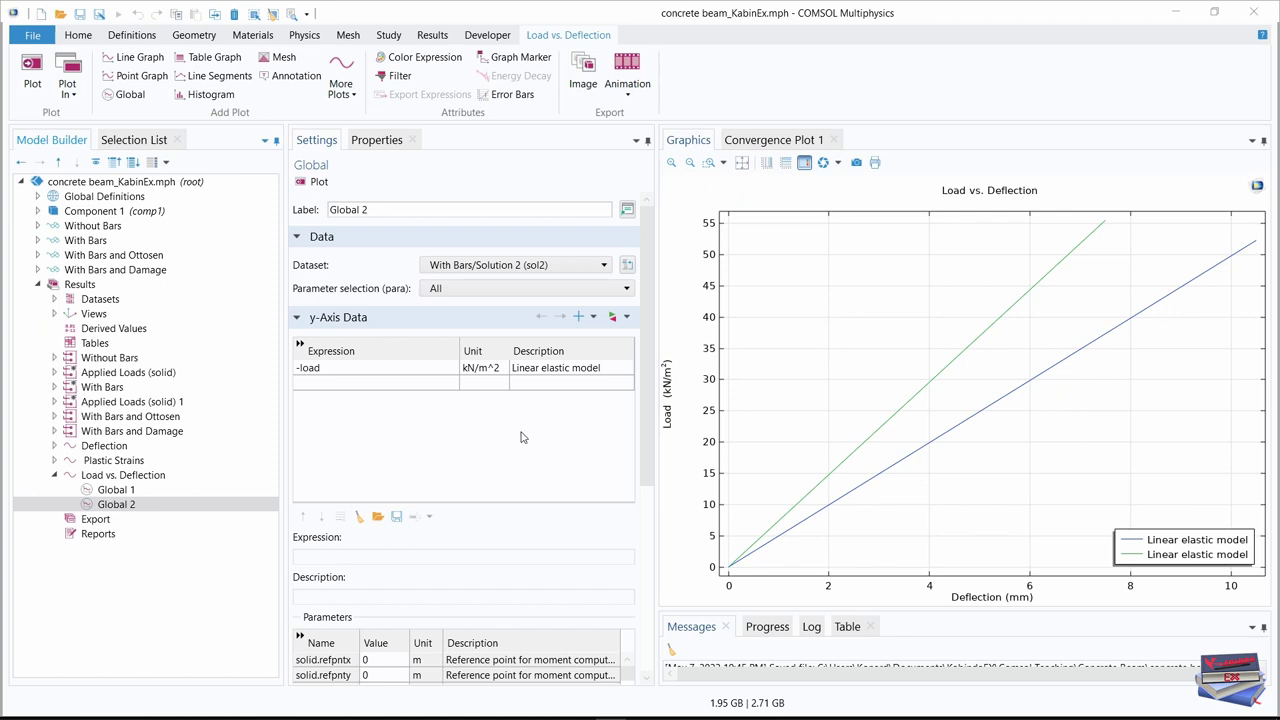
left_click(512, 369)
left_click(513, 369)
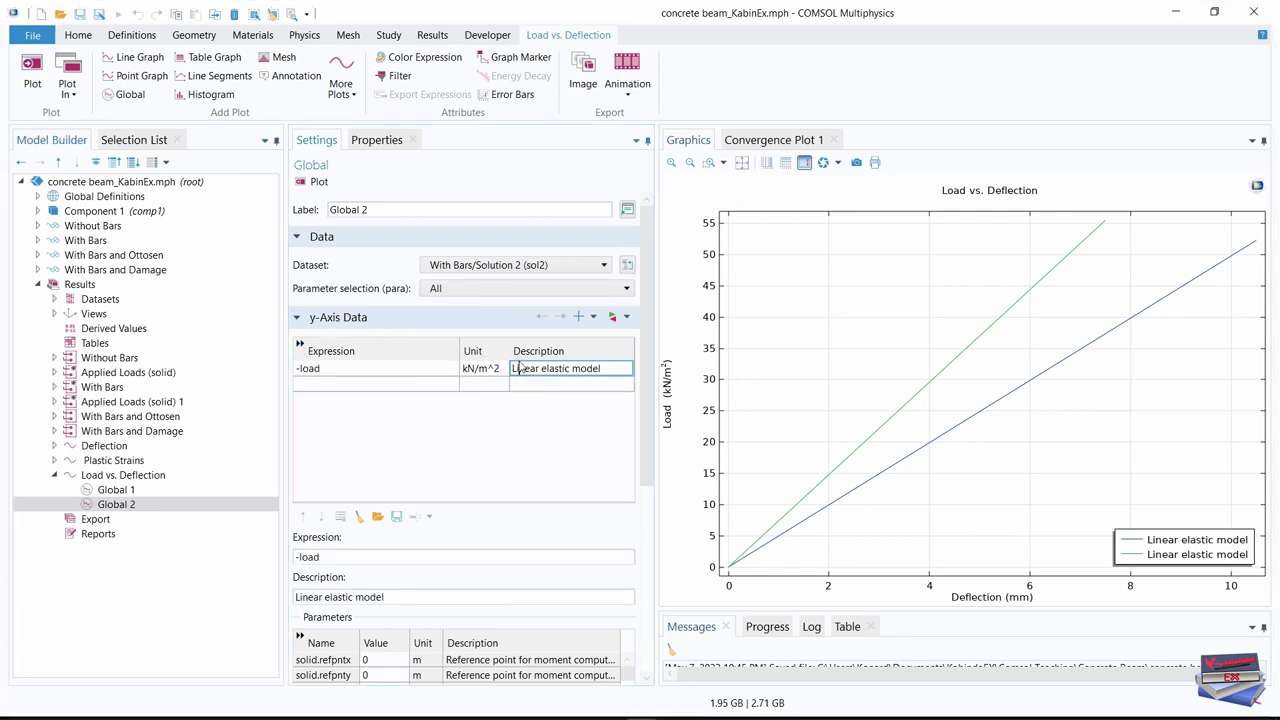
type("with bars")
left_click(503, 463)
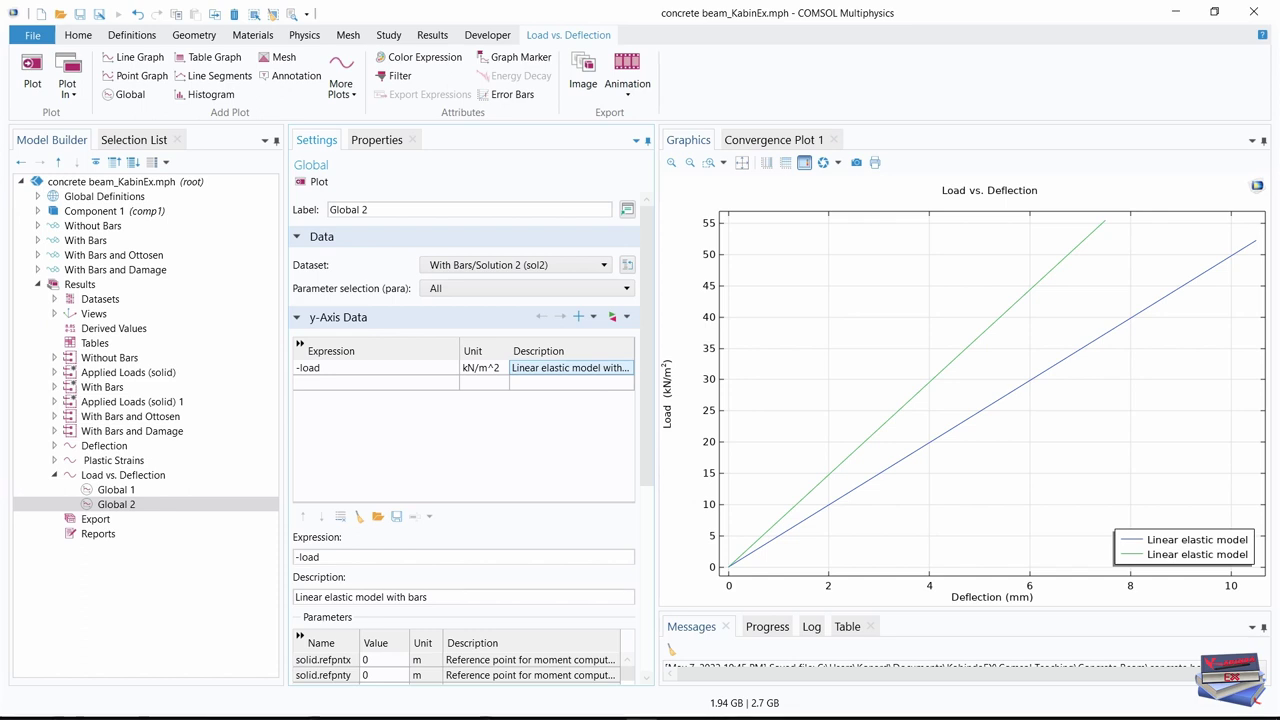
Duplicate the Global 1 plot and set the copy's dataset to With Bars and Ottosen/Solution 3 (sol3)
left_click(127, 489)
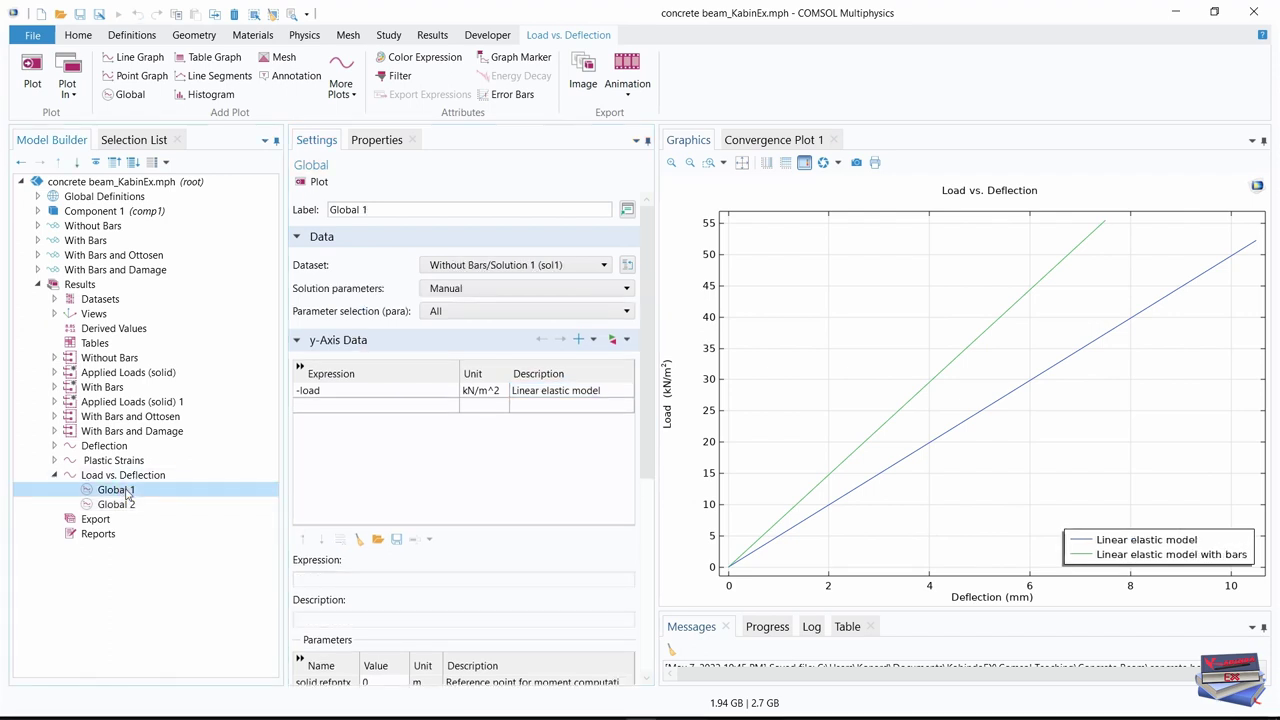
right_click(127, 489)
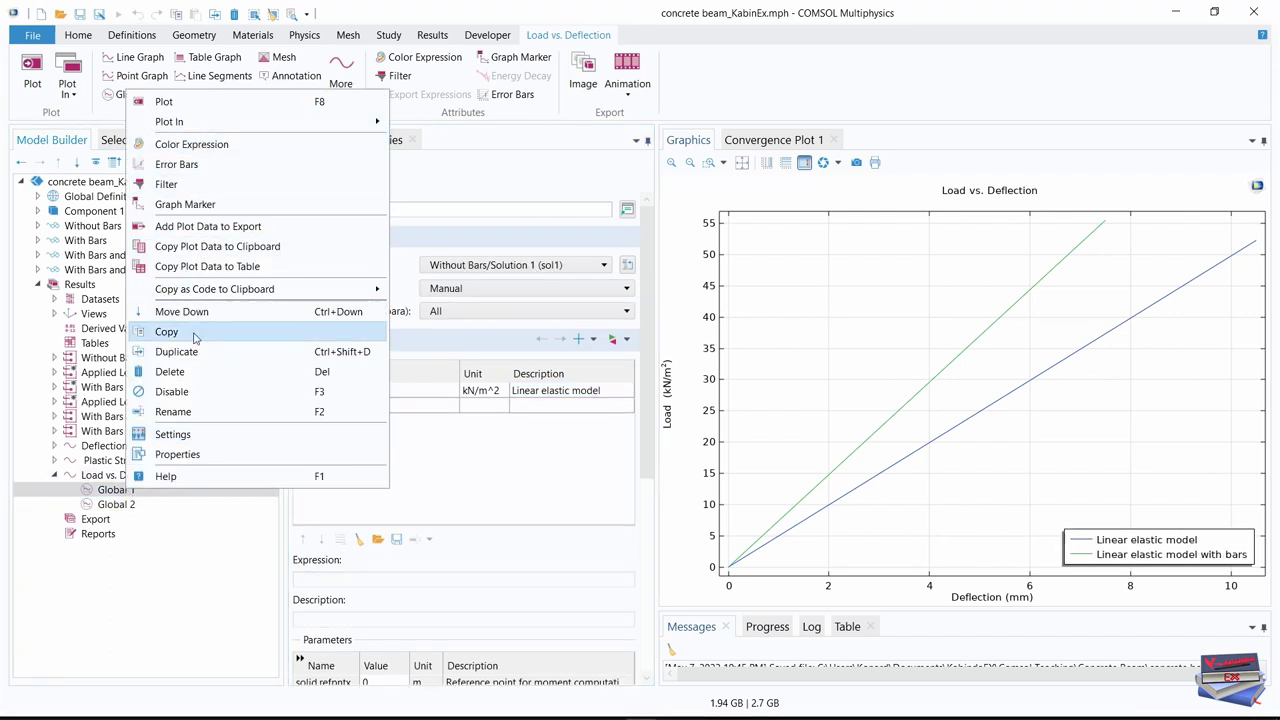
left_click(168, 331)
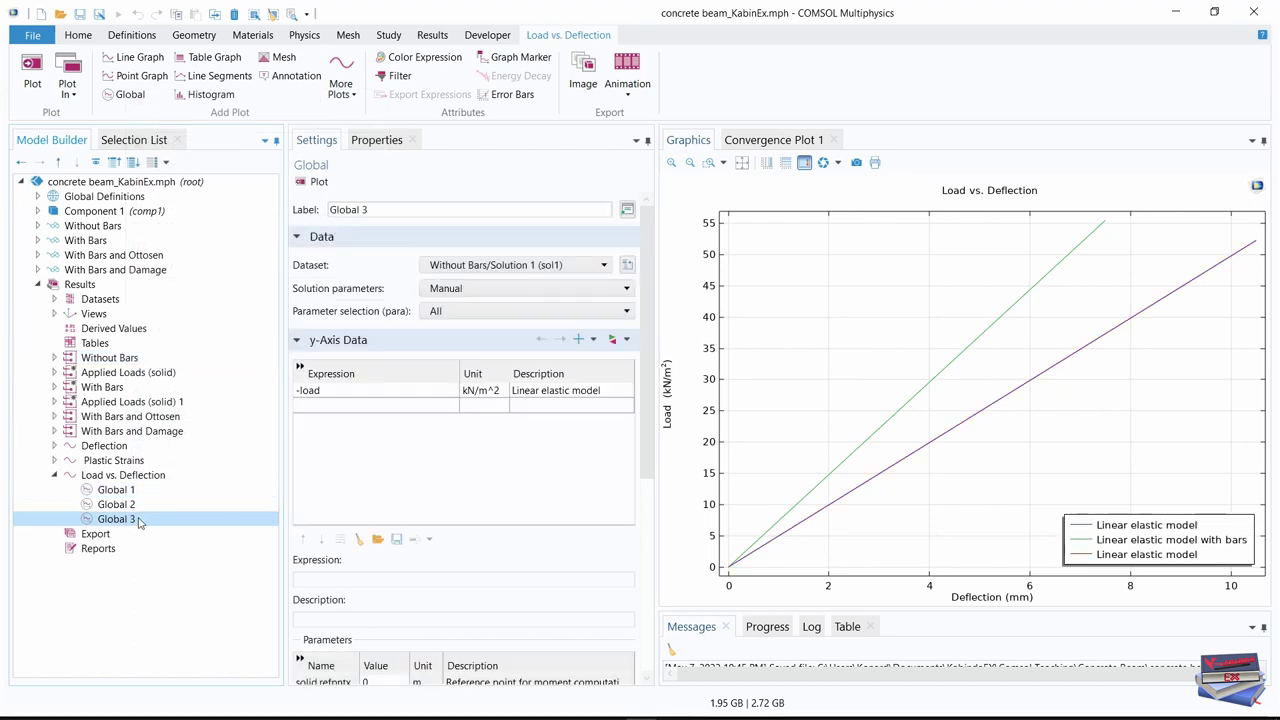
left_click(556, 266)
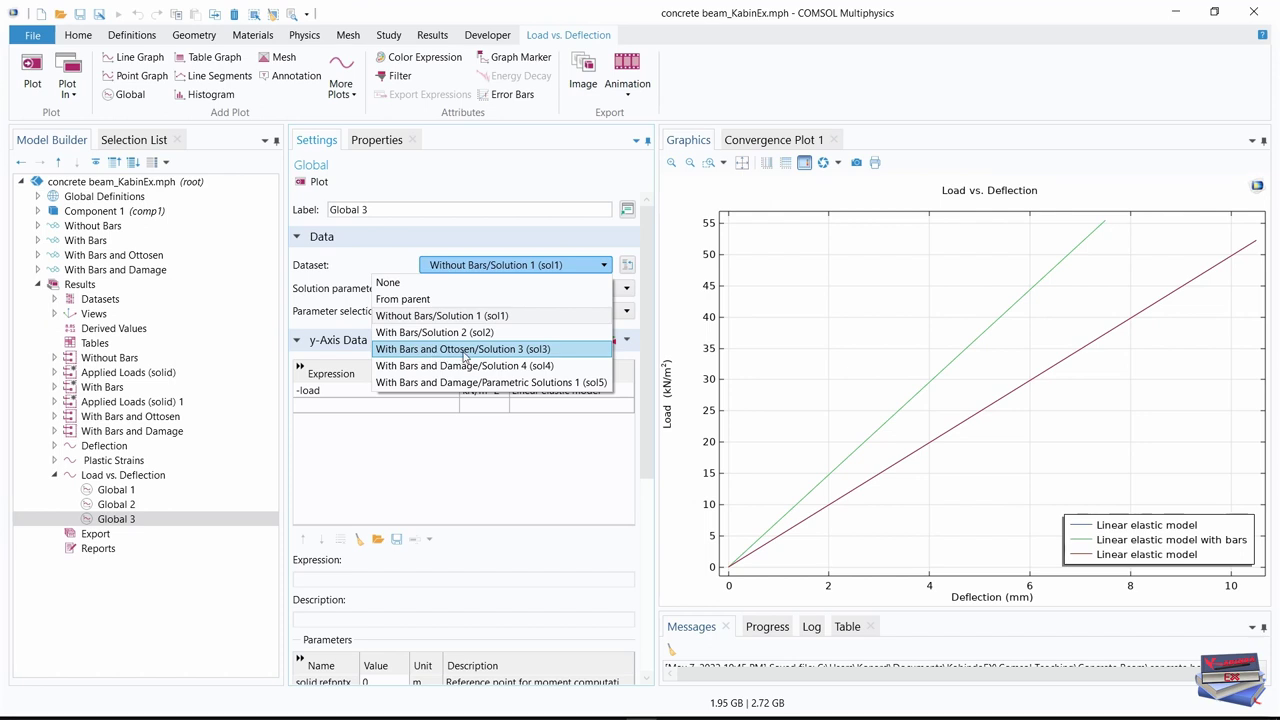
left_click(464, 351)
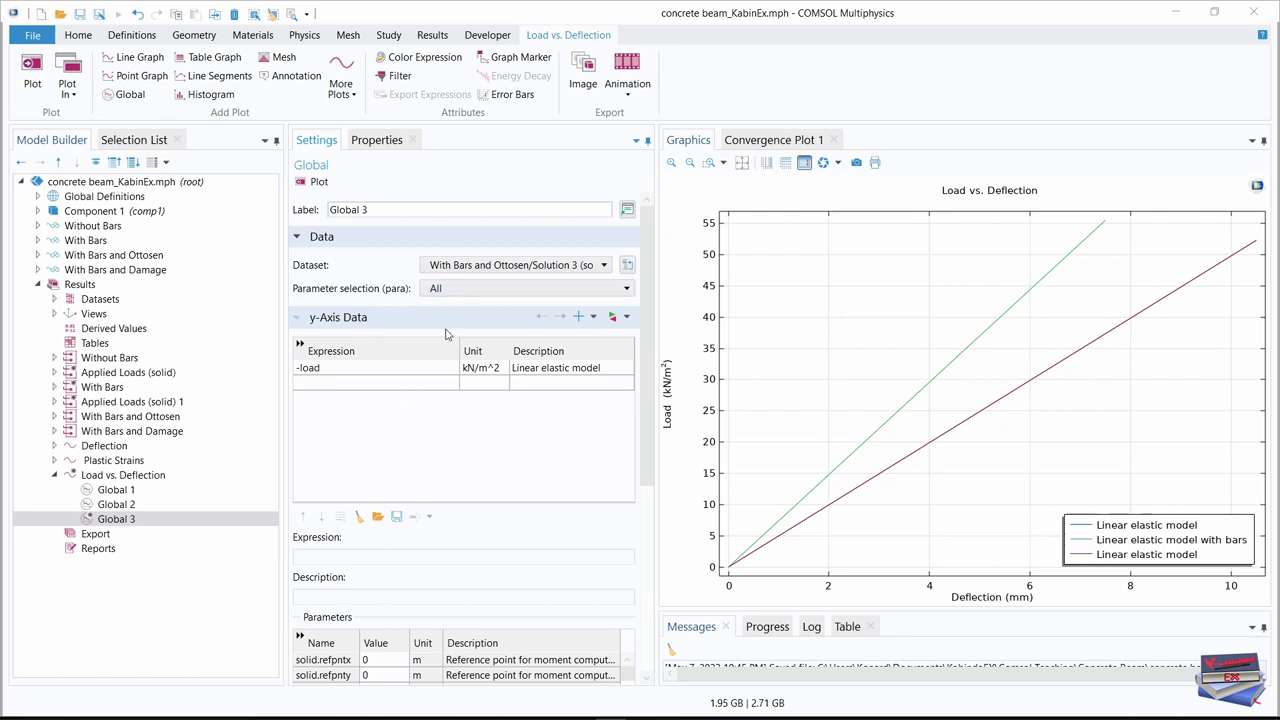
Set the -load description in Global 3 to "Ottosen model with bars"
left_click(555, 374)
left_click(610, 376)
left_click_drag(614, 370, 506, 370)
type("Ottosen model with bars")
left_click(516, 452)
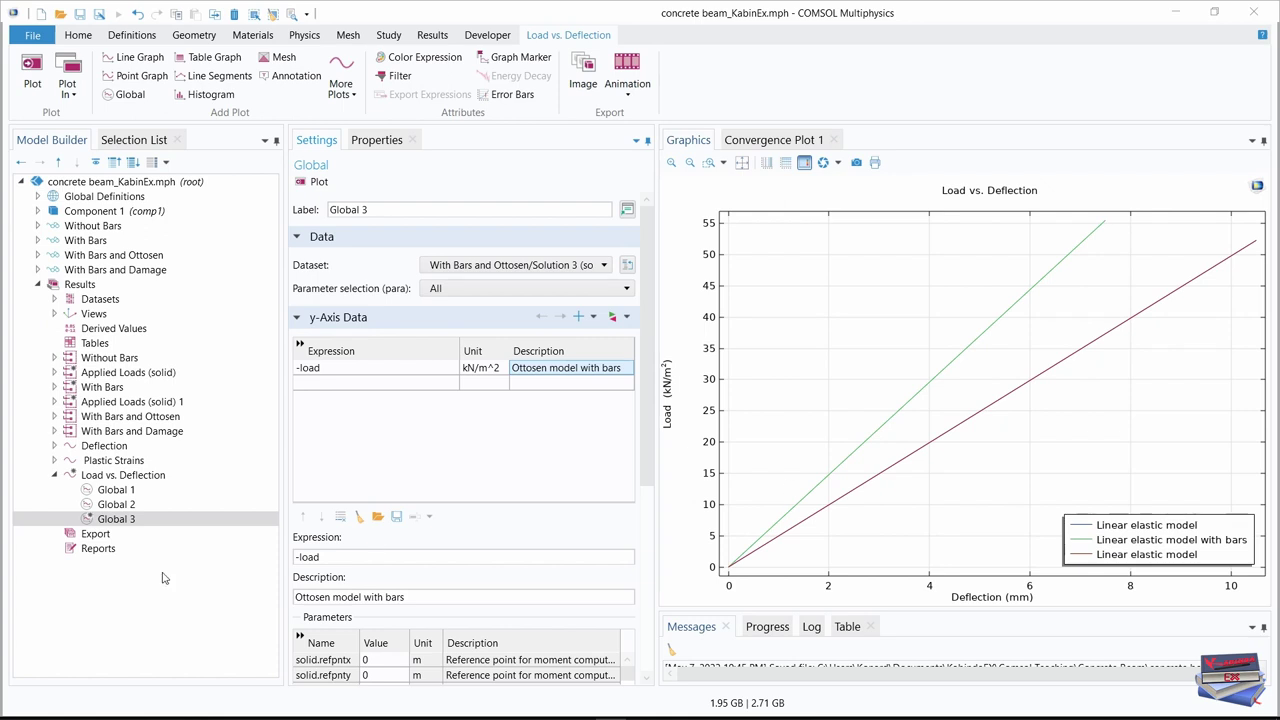
Duplicate the Global 1 plot again and set the copy's dataset to With Bars and Damage/Solution 4 (sol4)
left_click(116, 490)
right_click(117, 491)
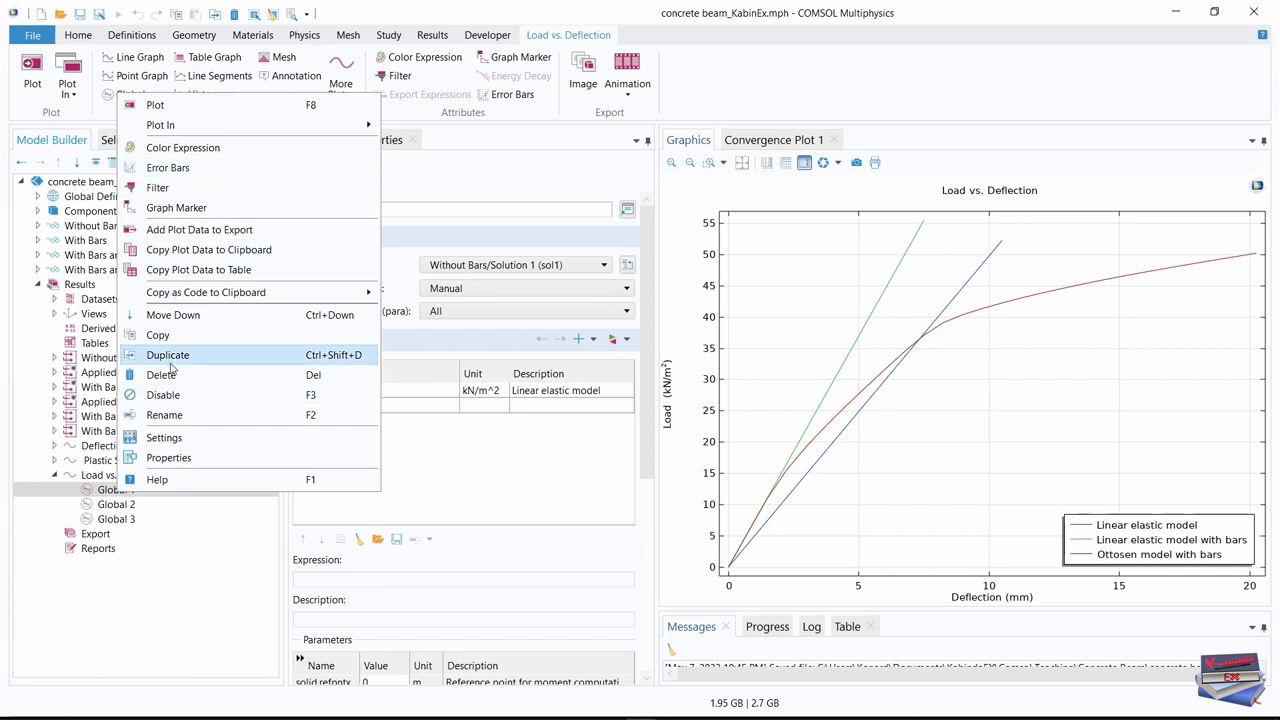
left_click(205, 472)
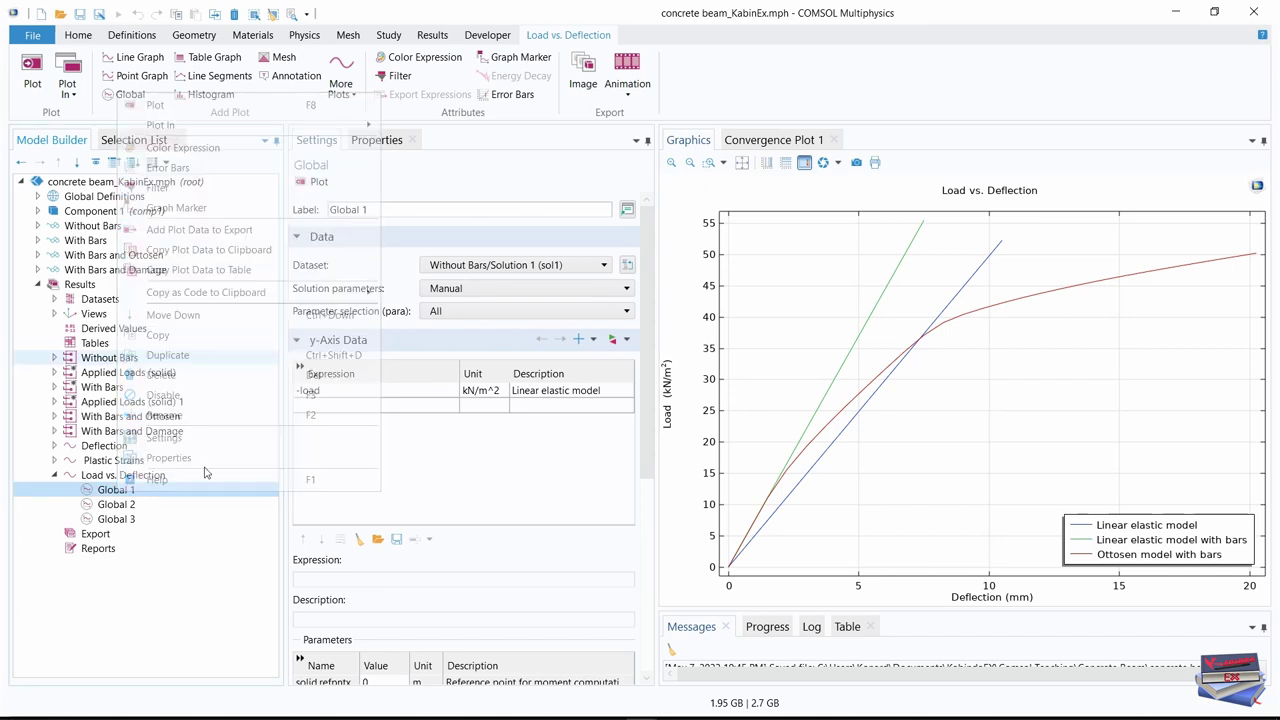
left_click(601, 264)
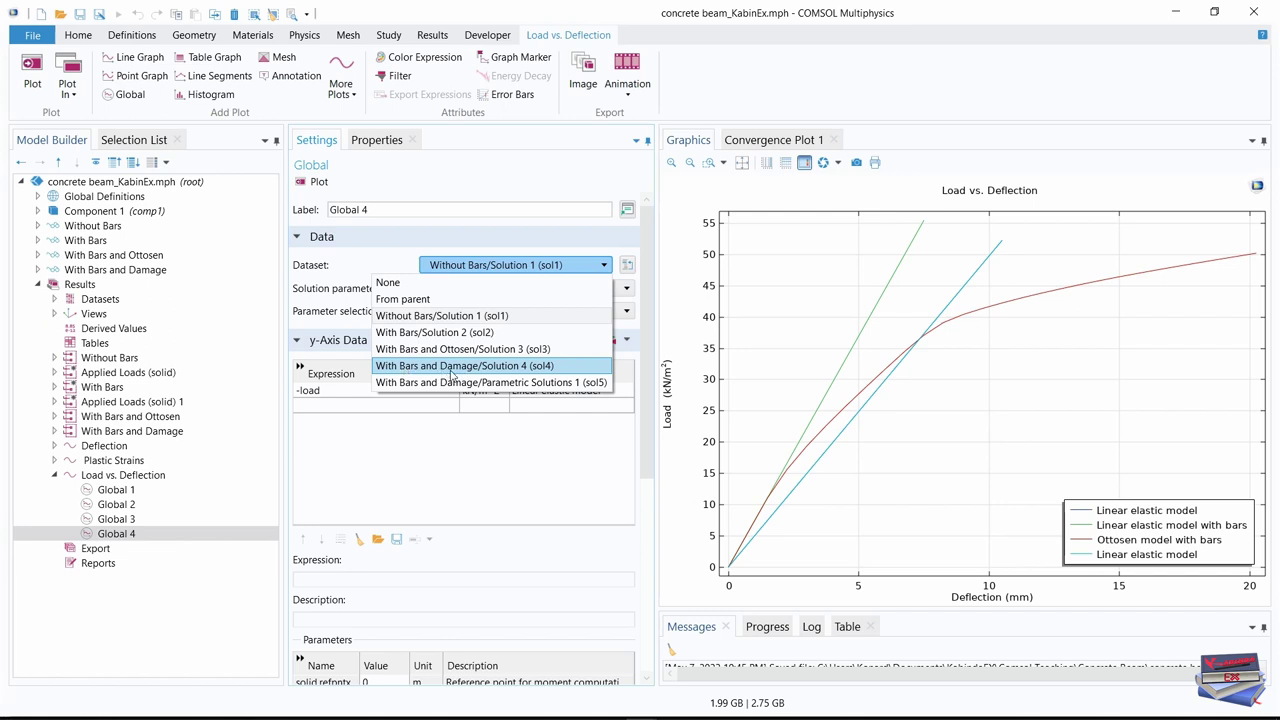
left_click(522, 369)
Set the -load description in Global 4 to "Mazars model with bars" and update the Load vs. Deflection plot
left_click(590, 368)
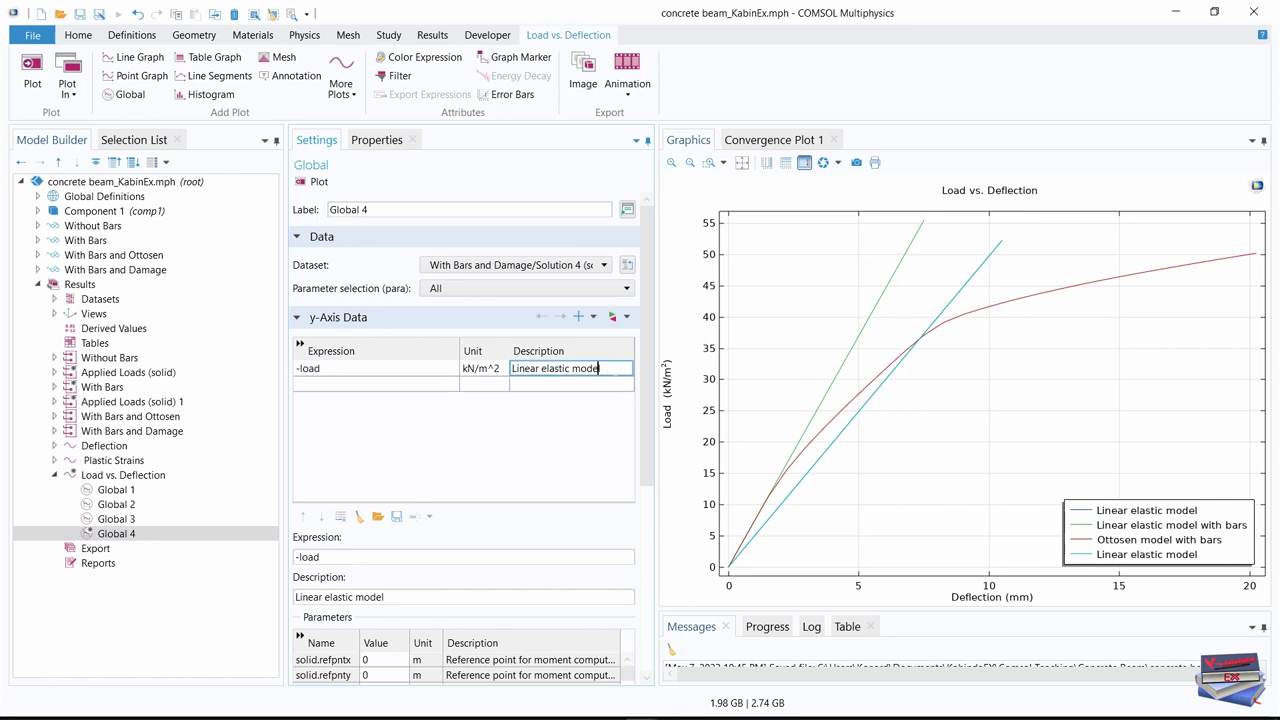
left_click(513, 372)
type("Mazars model with bars")
left_click(523, 451)
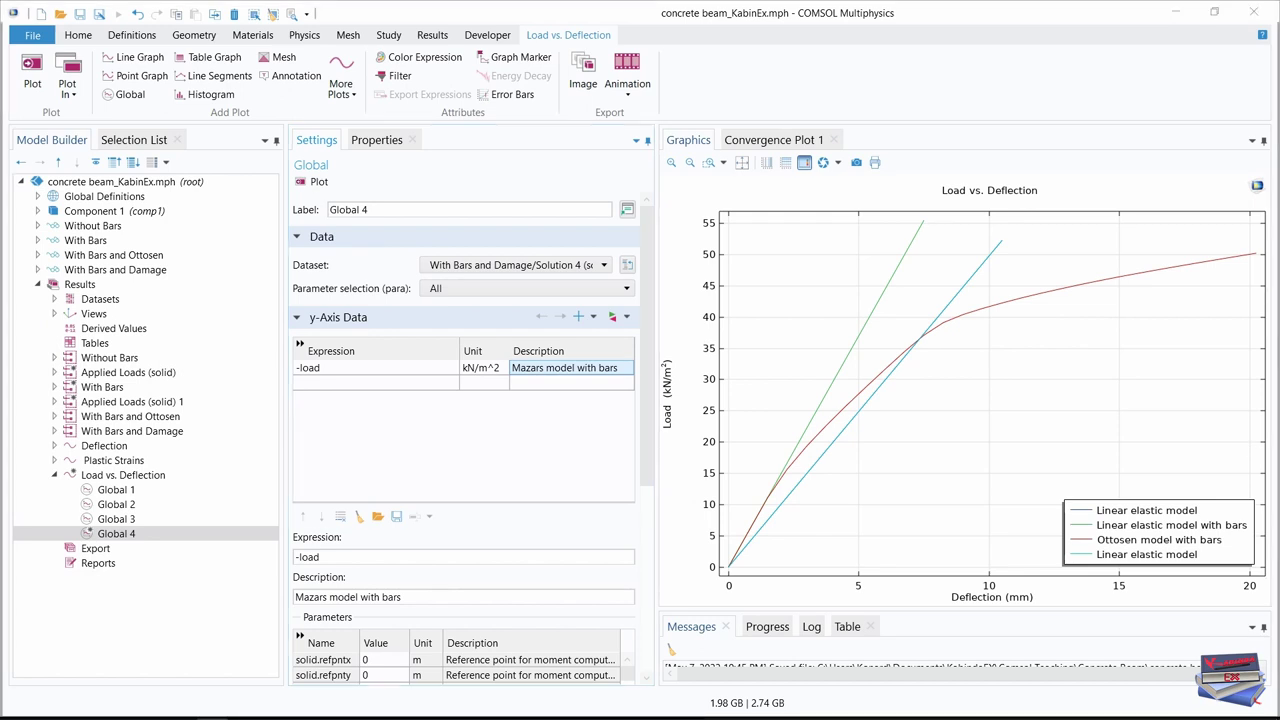
left_click(432, 35)
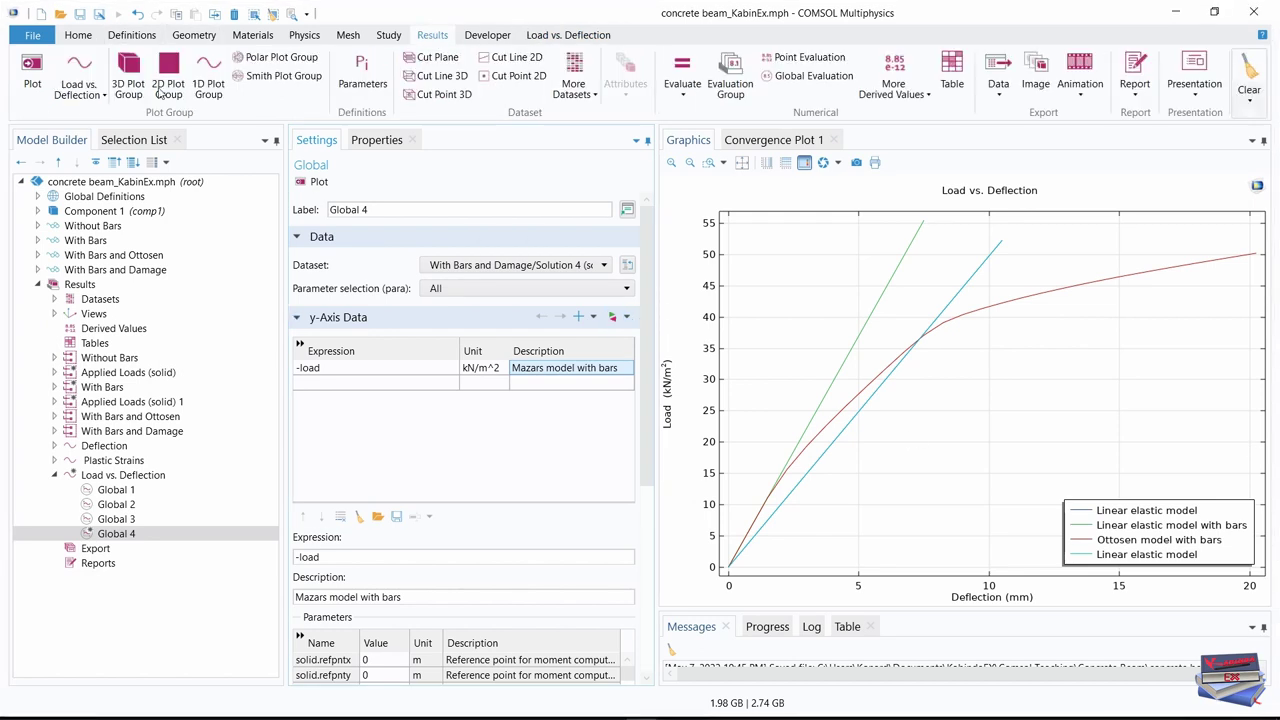
left_click(32, 75)
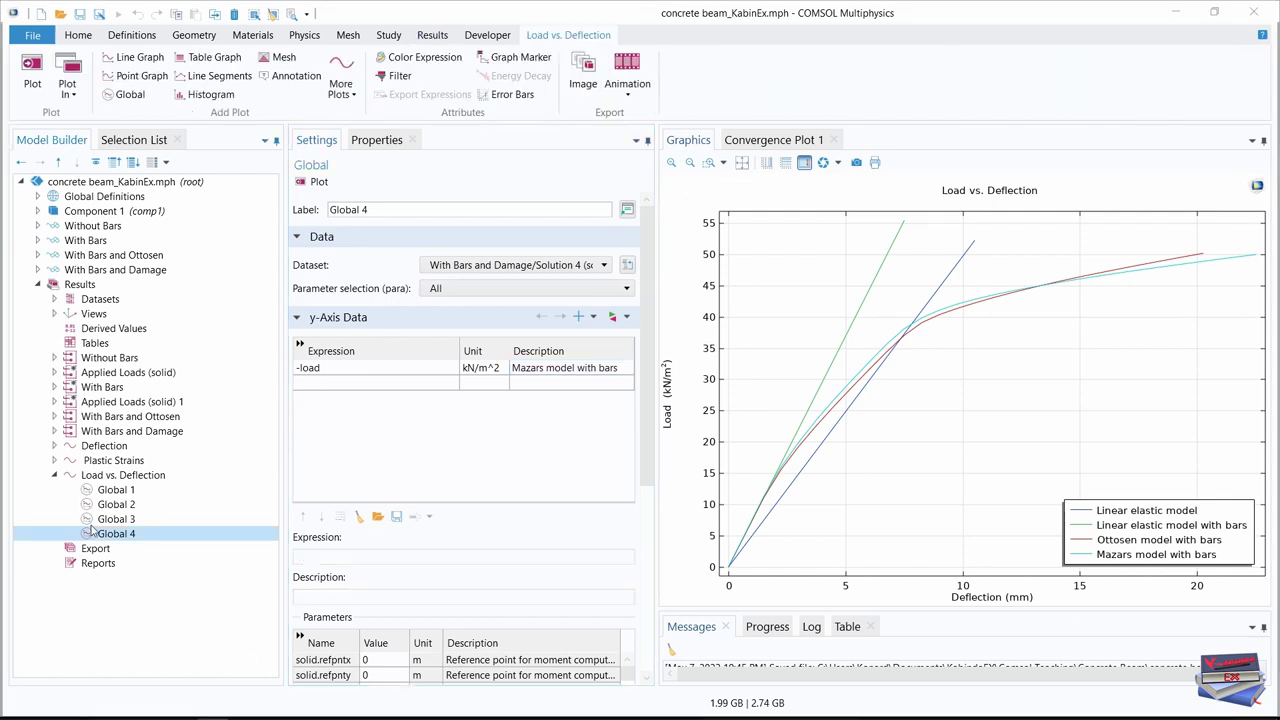
Disable Damage 1 under Linear Elastic Material 1 in the stationary step of the Without Bars study
left_click(57, 476)
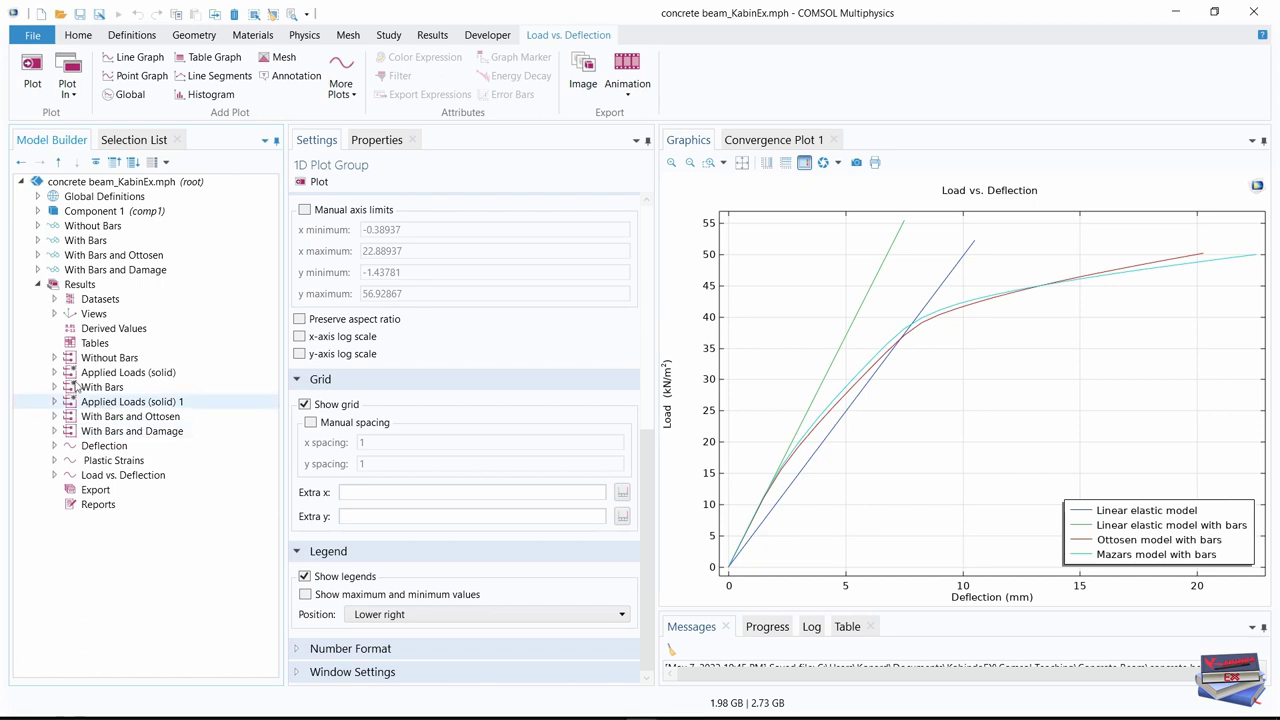
left_click(38, 286)
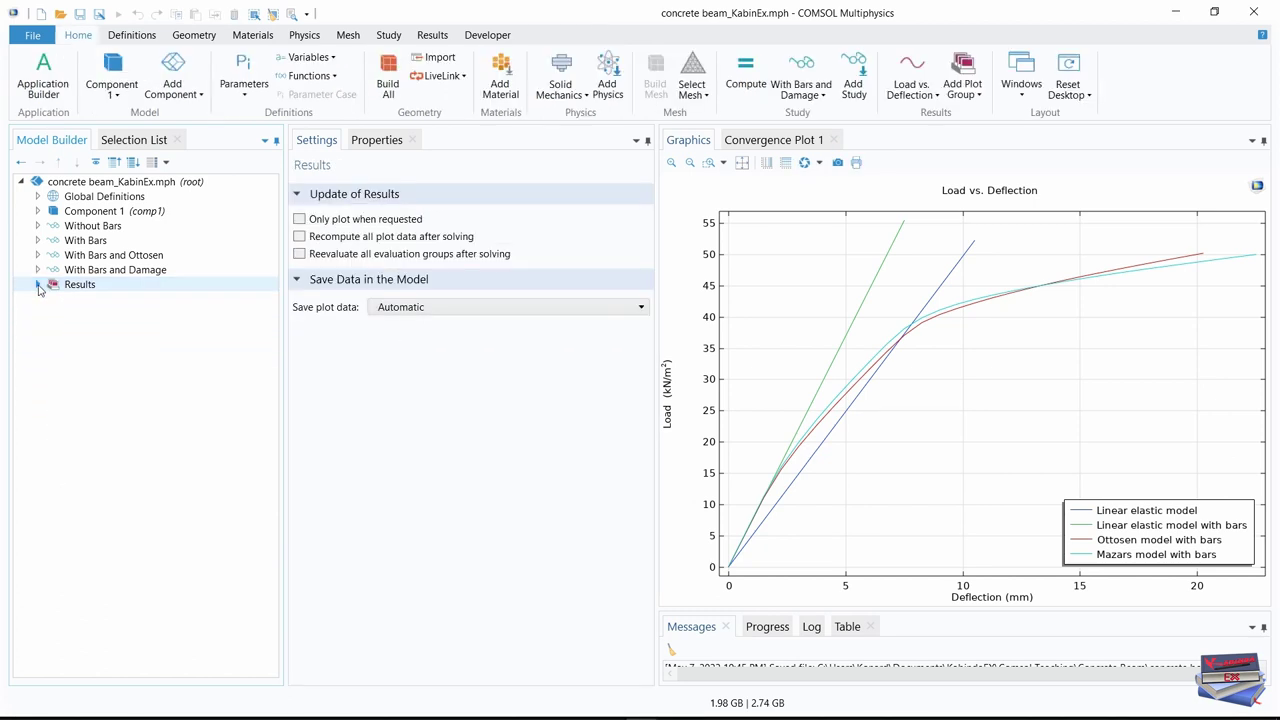
left_click(72, 228)
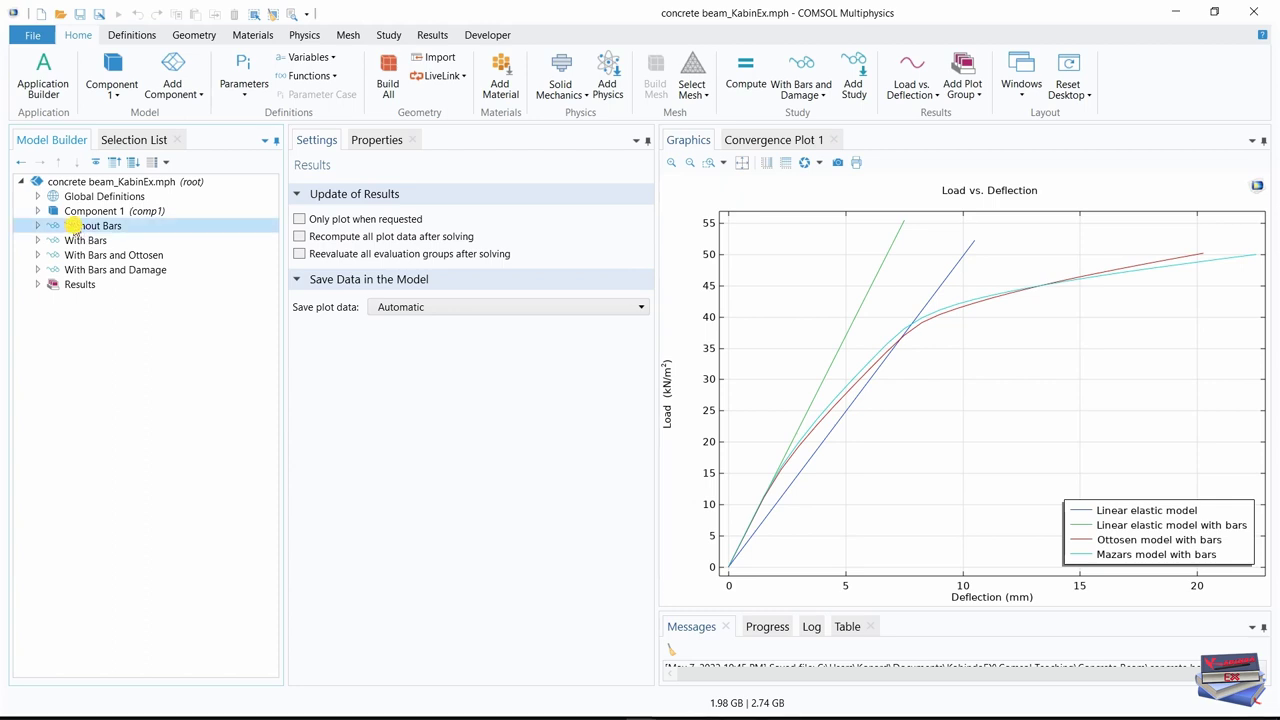
left_click(37, 226)
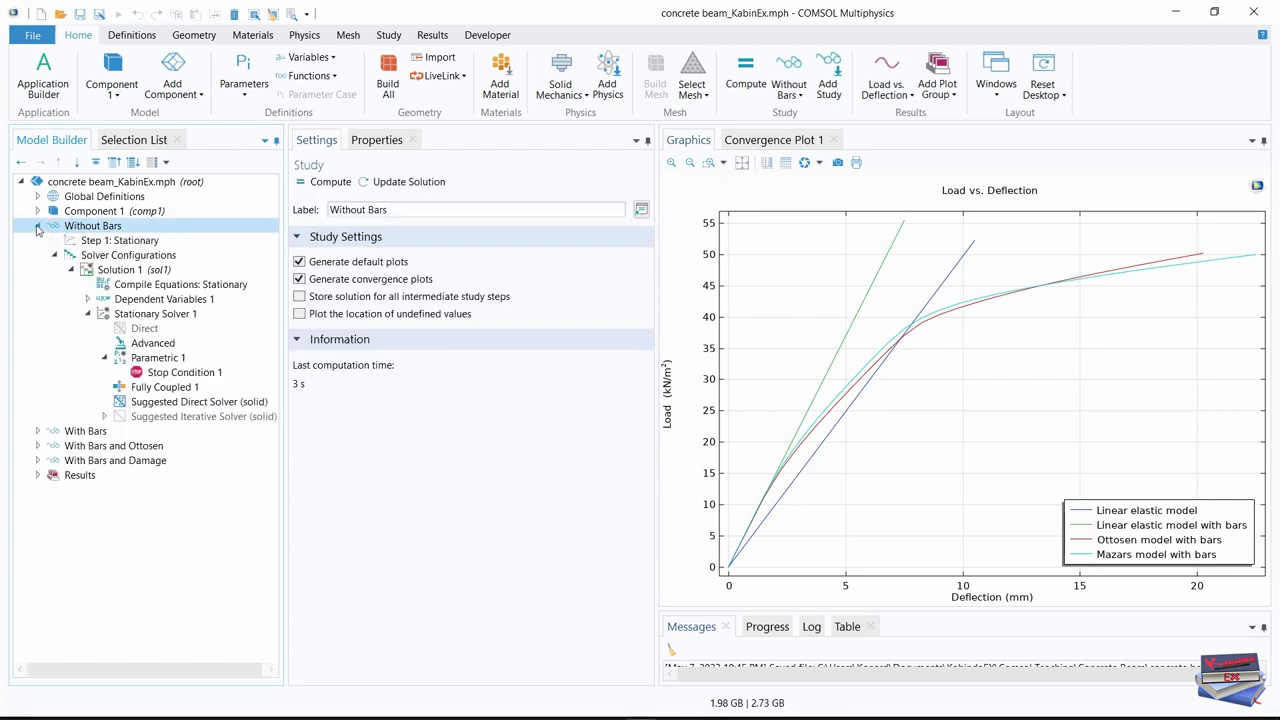
left_click(124, 242)
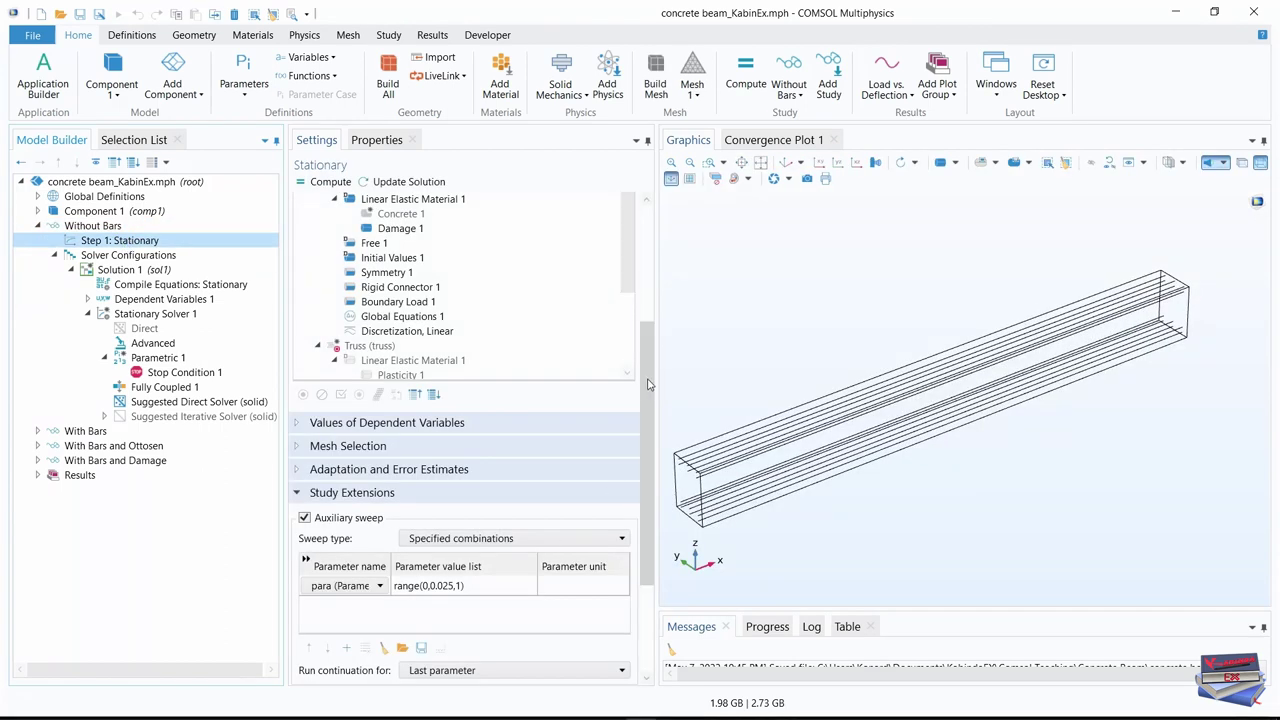
left_click_drag(645, 380, 645, 262)
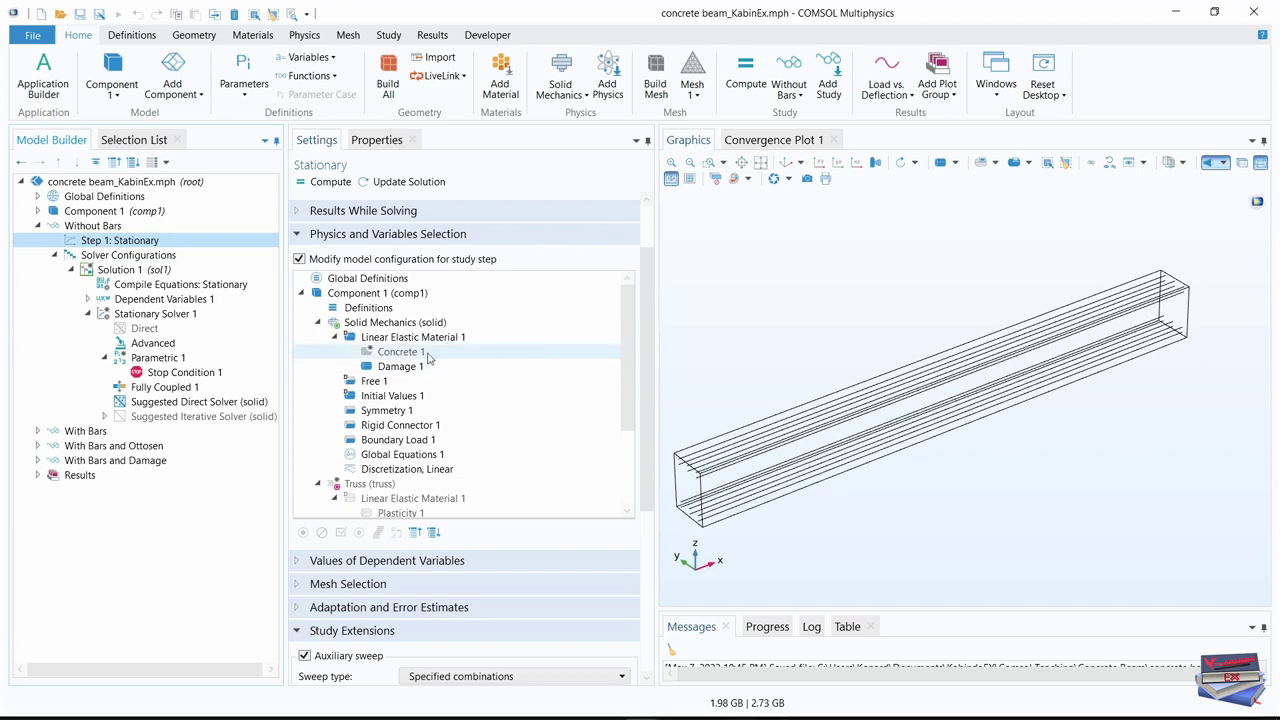
left_click(397, 368)
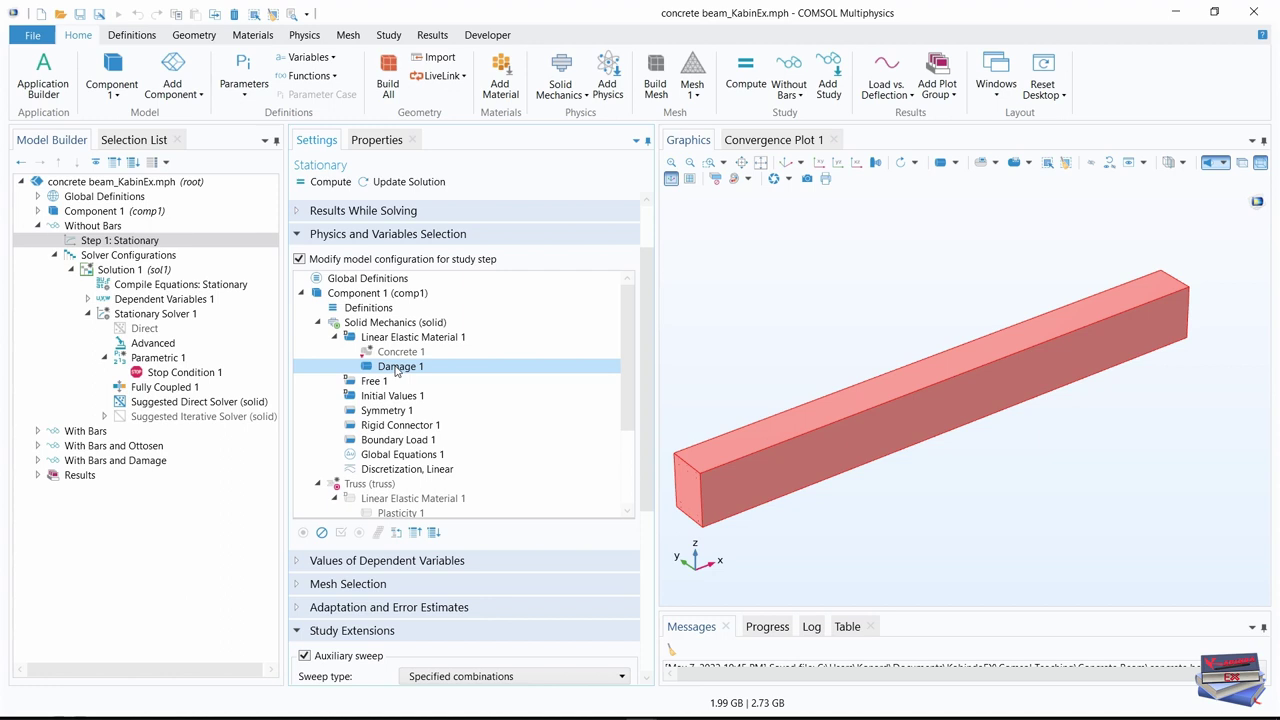
right_click(397, 370)
left_click(300, 378)
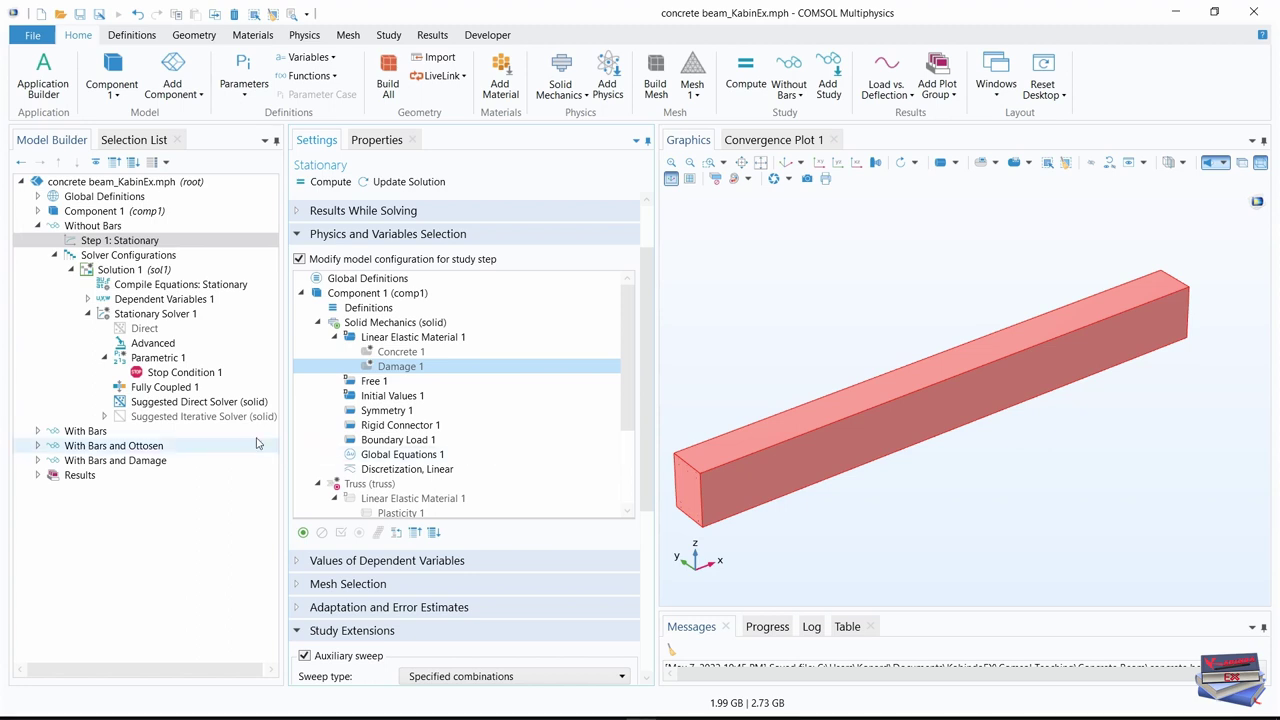
Disable Damage 1 under Linear Elastic Material 1 in the stationary step of the With Bars study
left_click(38, 227)
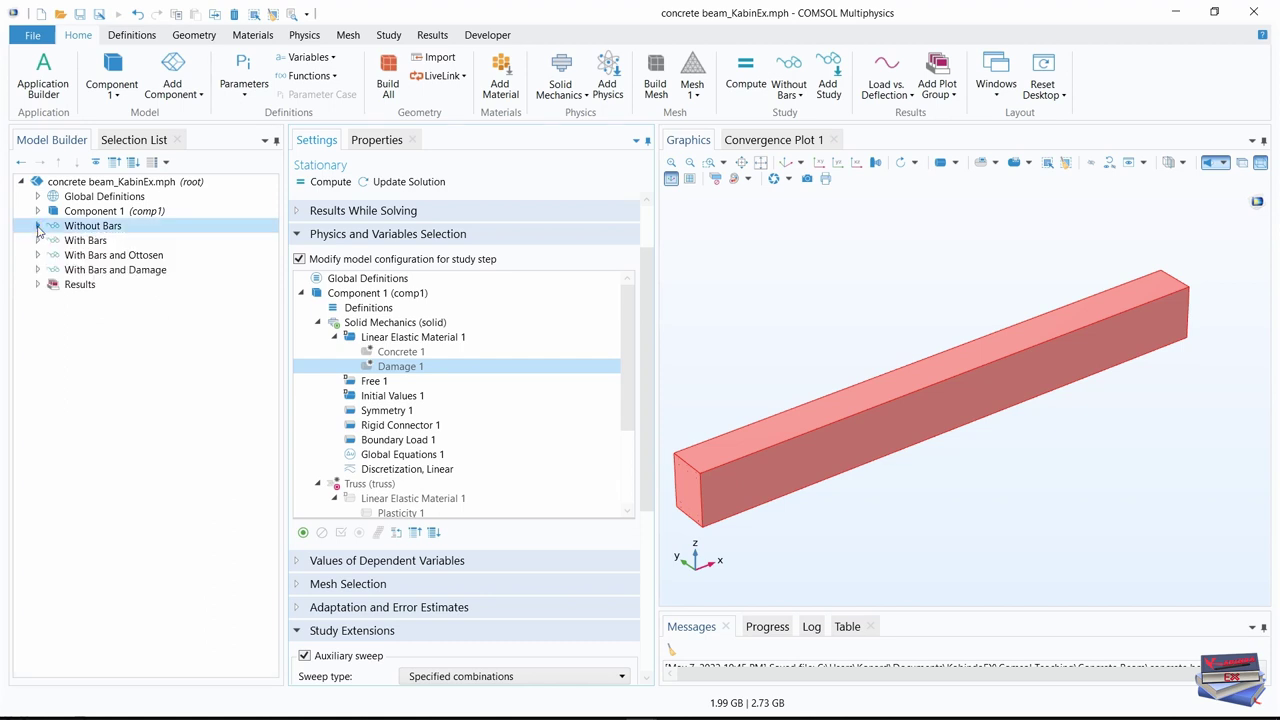
left_click(39, 241)
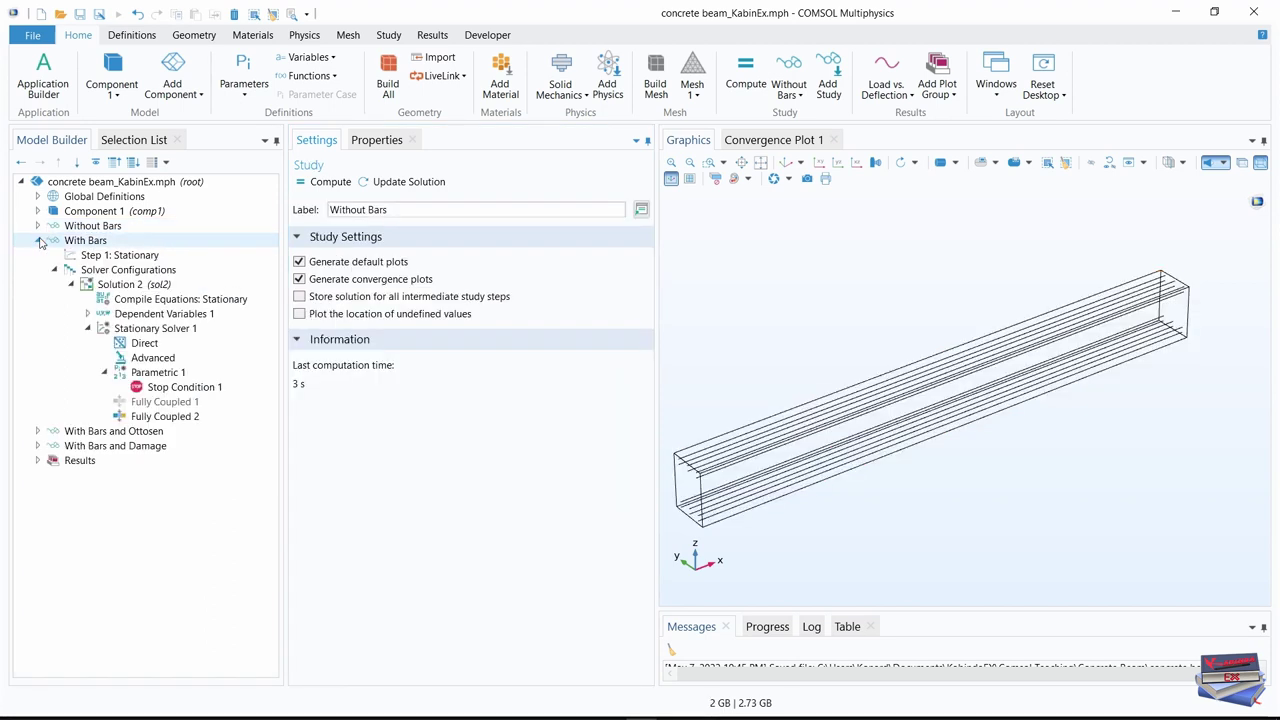
left_click(121, 256)
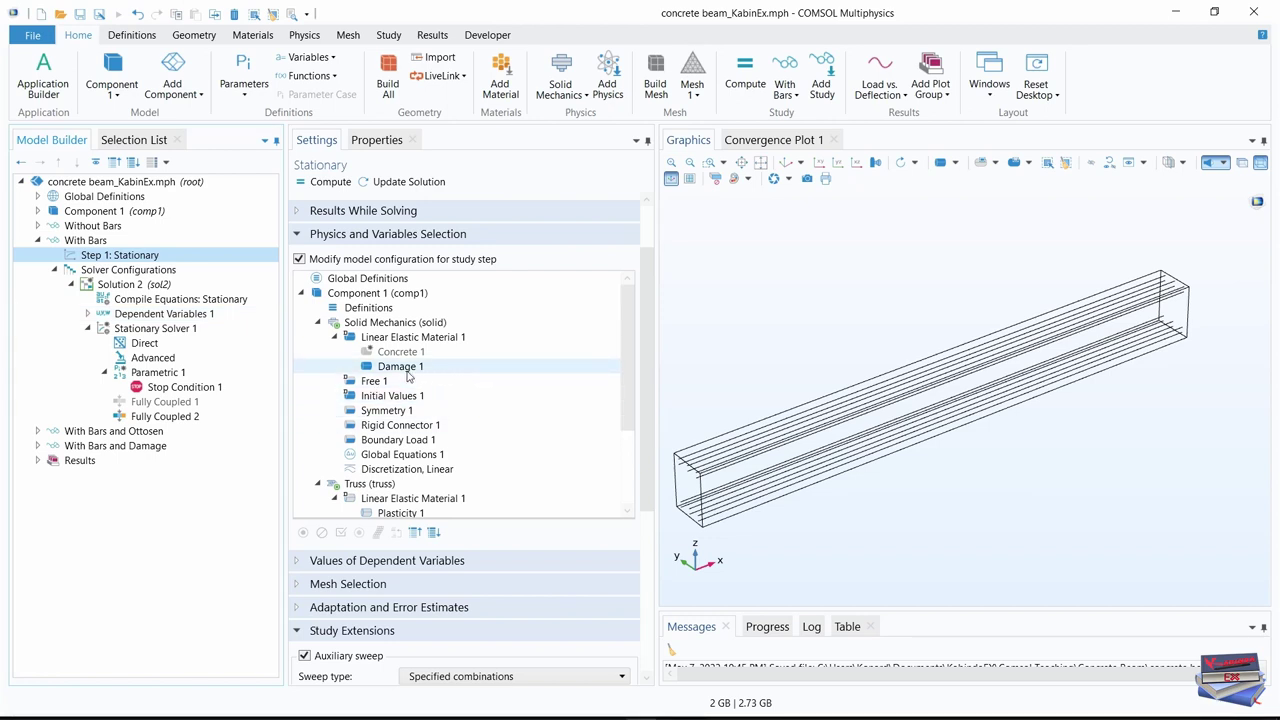
left_click(405, 370)
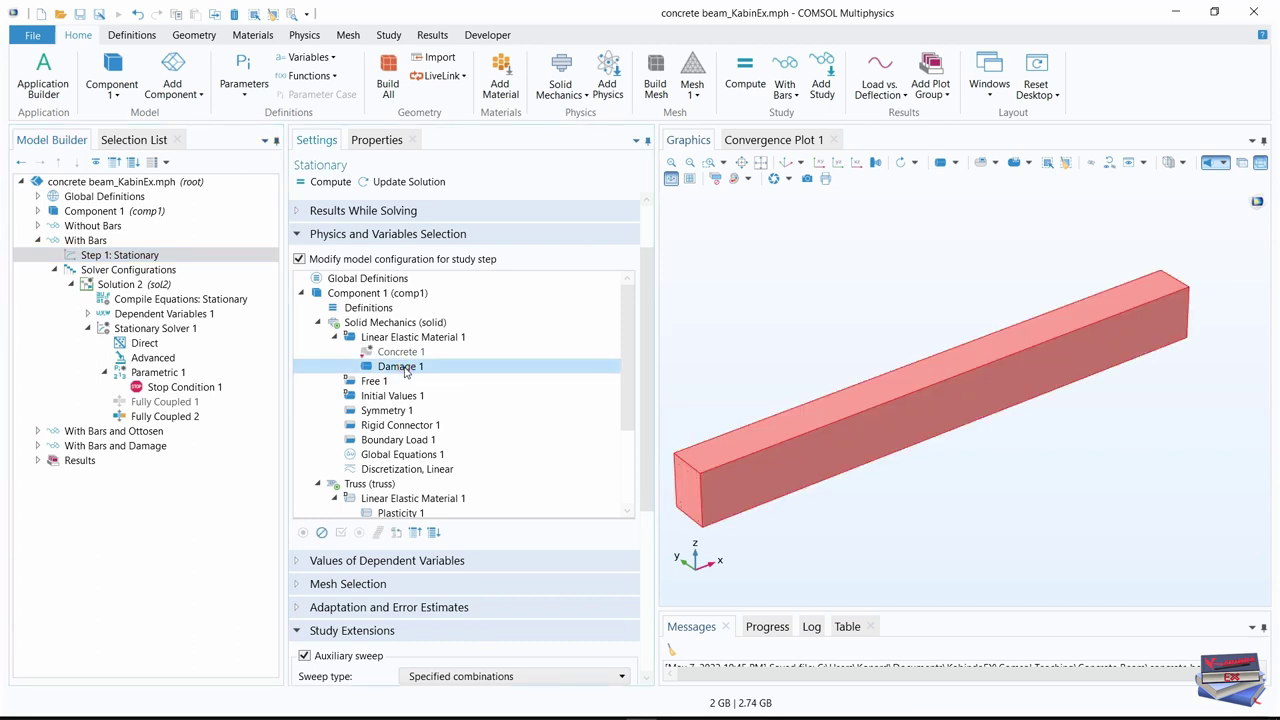
right_click(405, 368)
left_click(346, 382)
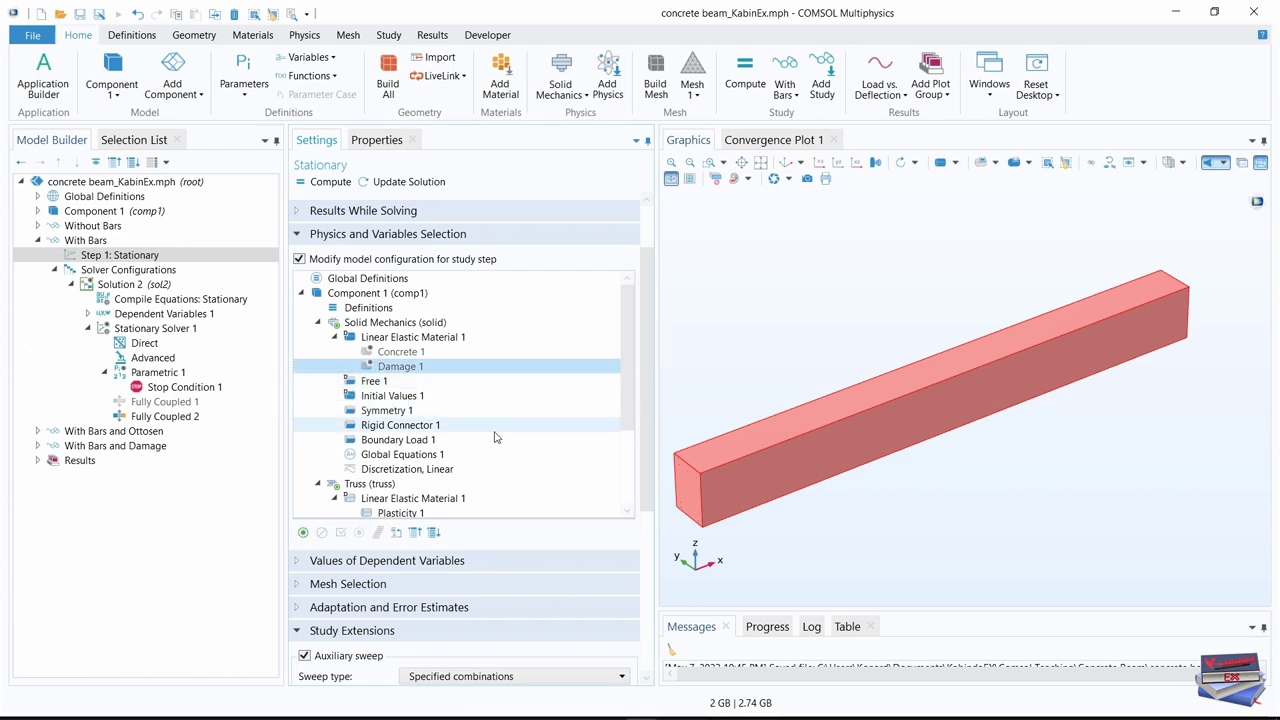
Enable modifying the model configuration for the stationary step of the With Bars and Ottosen study
left_click(37, 244)
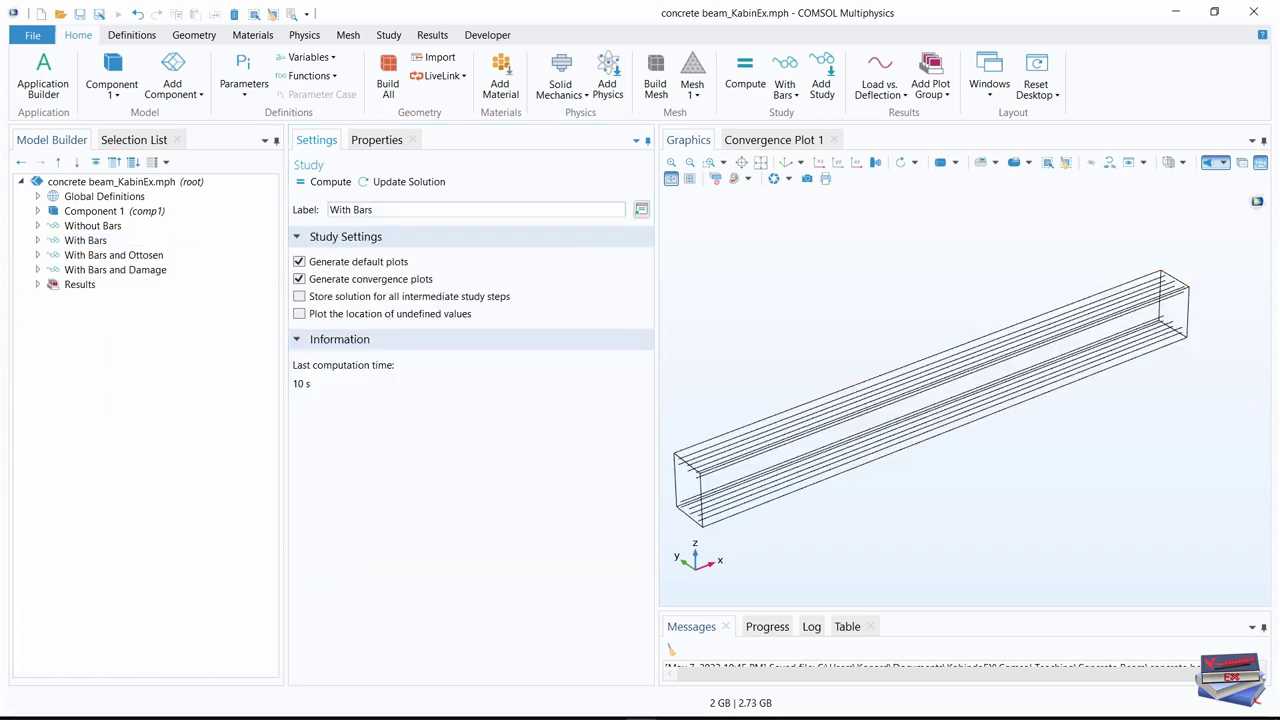
left_click(37, 255)
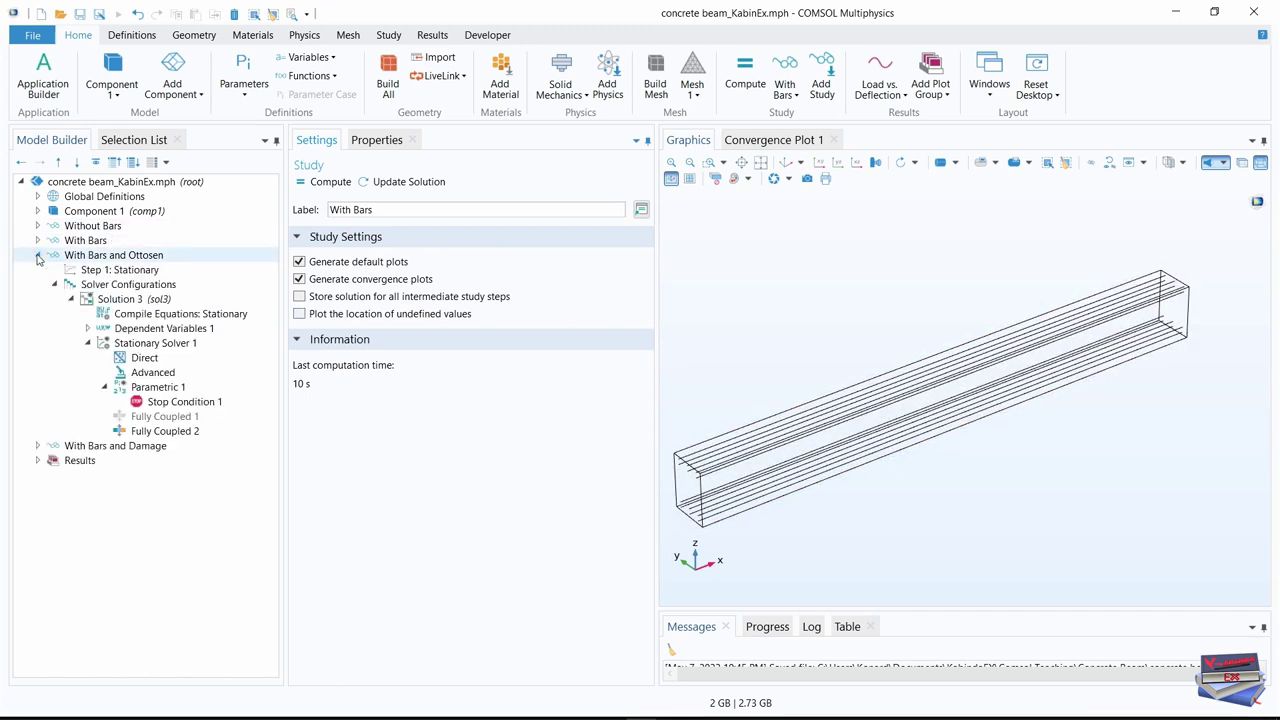
left_click(118, 271)
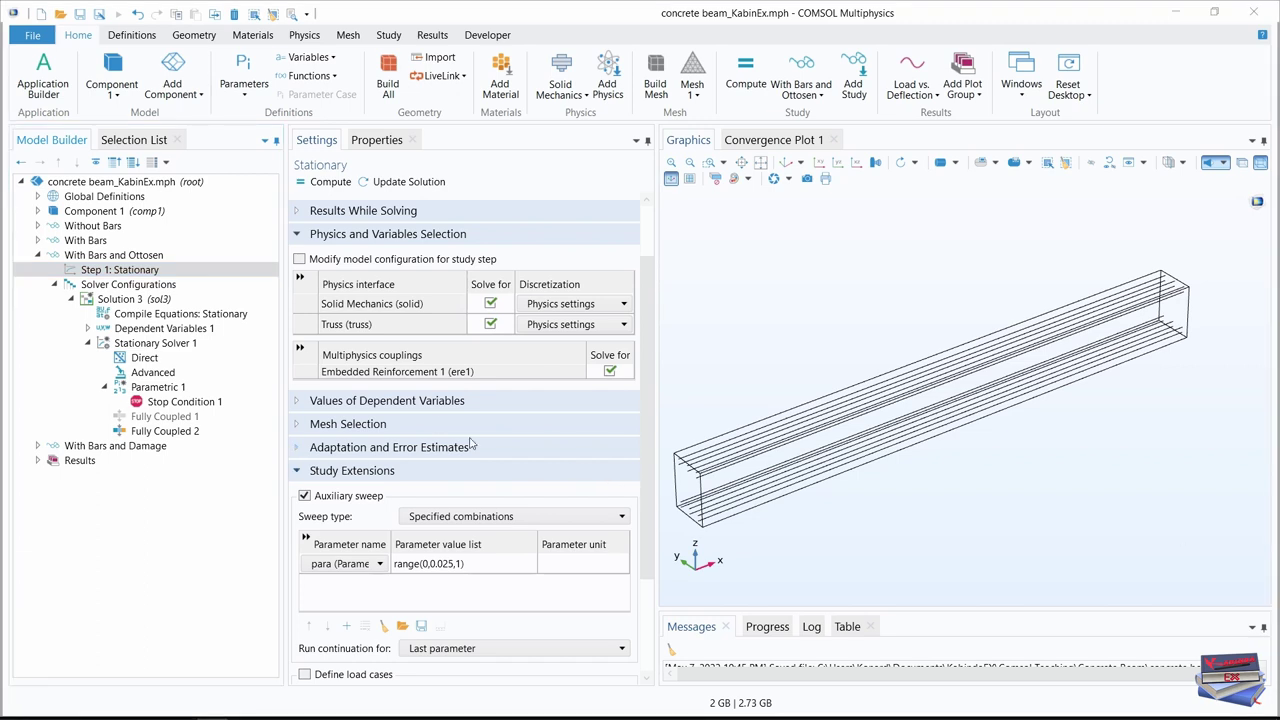
left_click(300, 259)
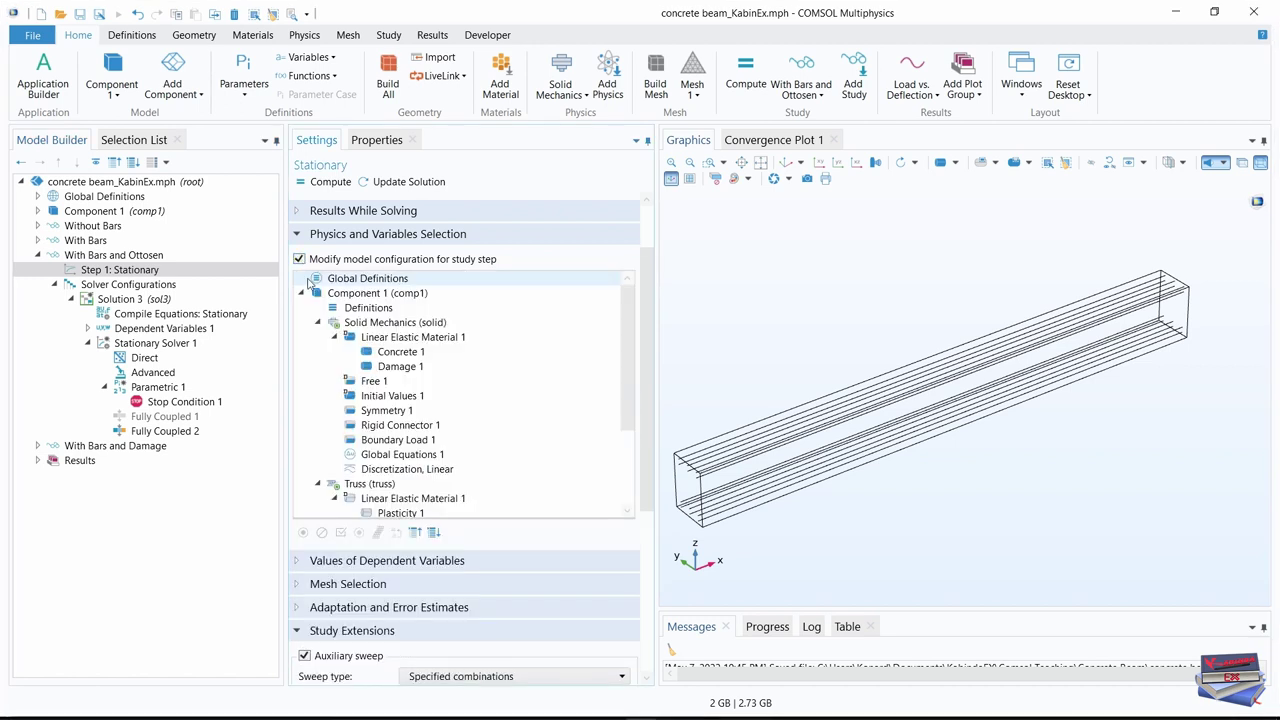